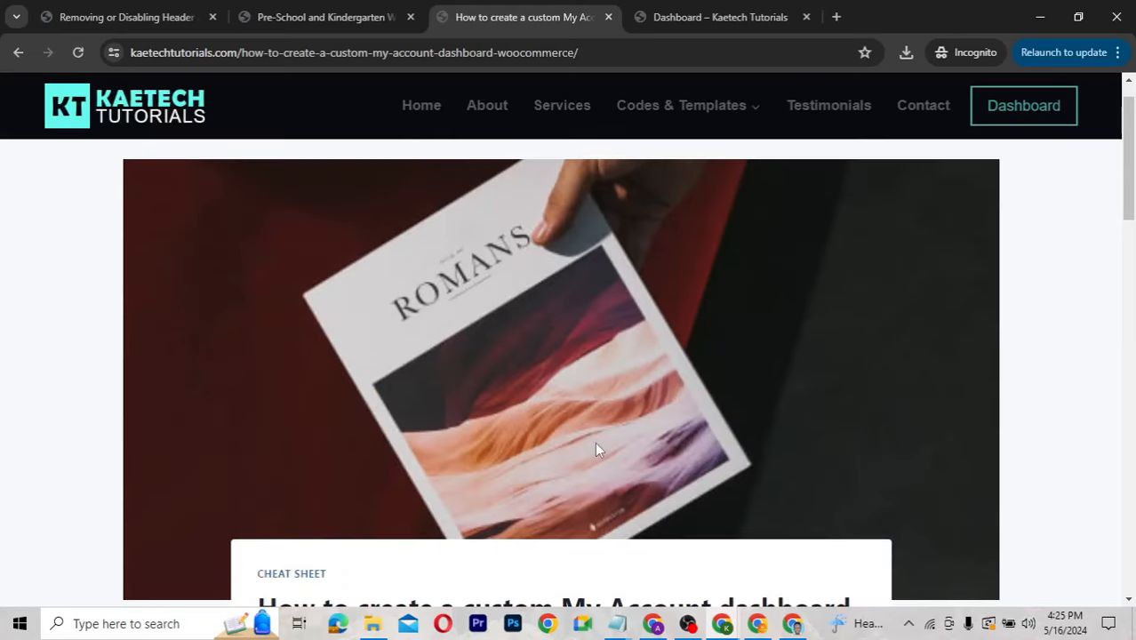
Open the Templates category under Codes & Templates on Kaetech Tutorials.
scroll(595, 442, "down", 5)
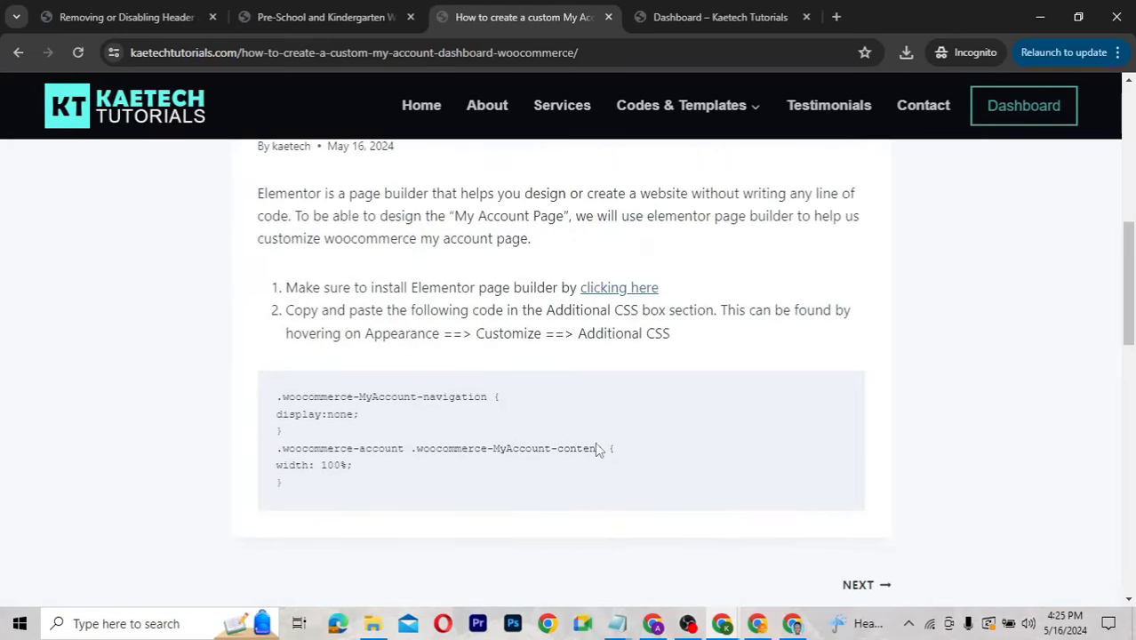
scroll(597, 450, "up", 5)
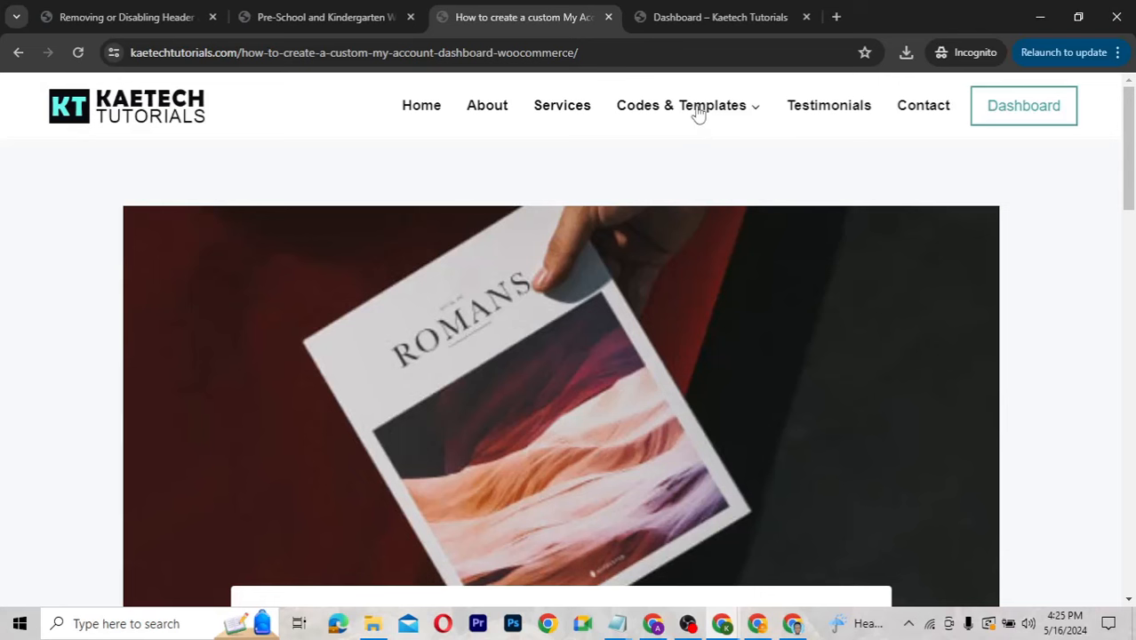
mouse_move(693, 107)
left_click(639, 183)
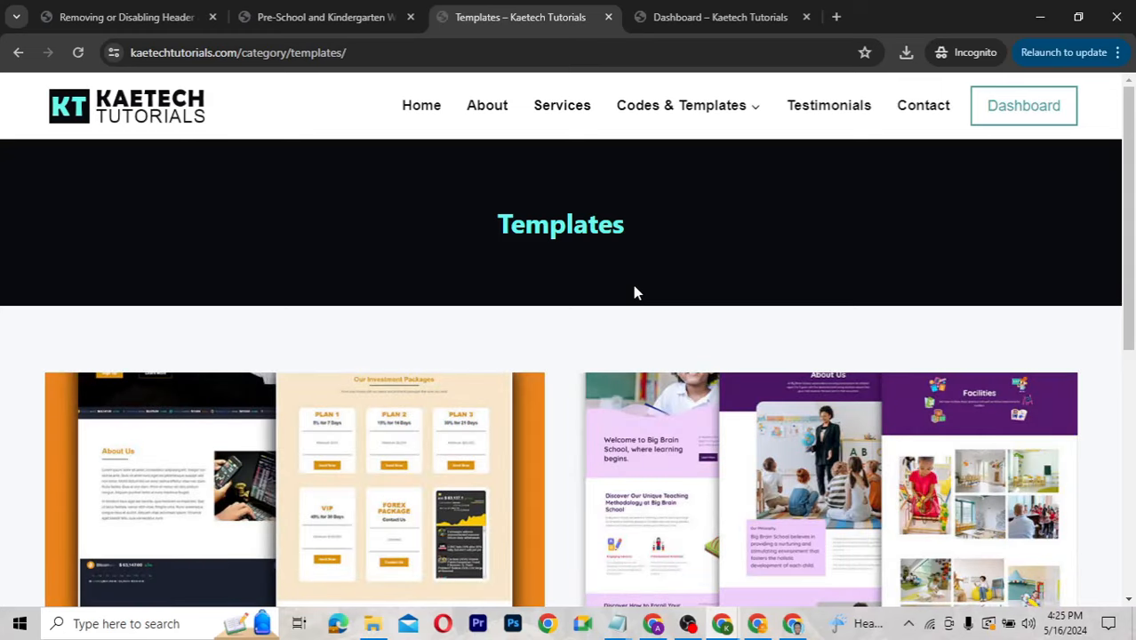
Open the Pre-School and Kindergarten template post and follow Become a Member to the Pro Plan.
scroll(634, 292, "down", 5)
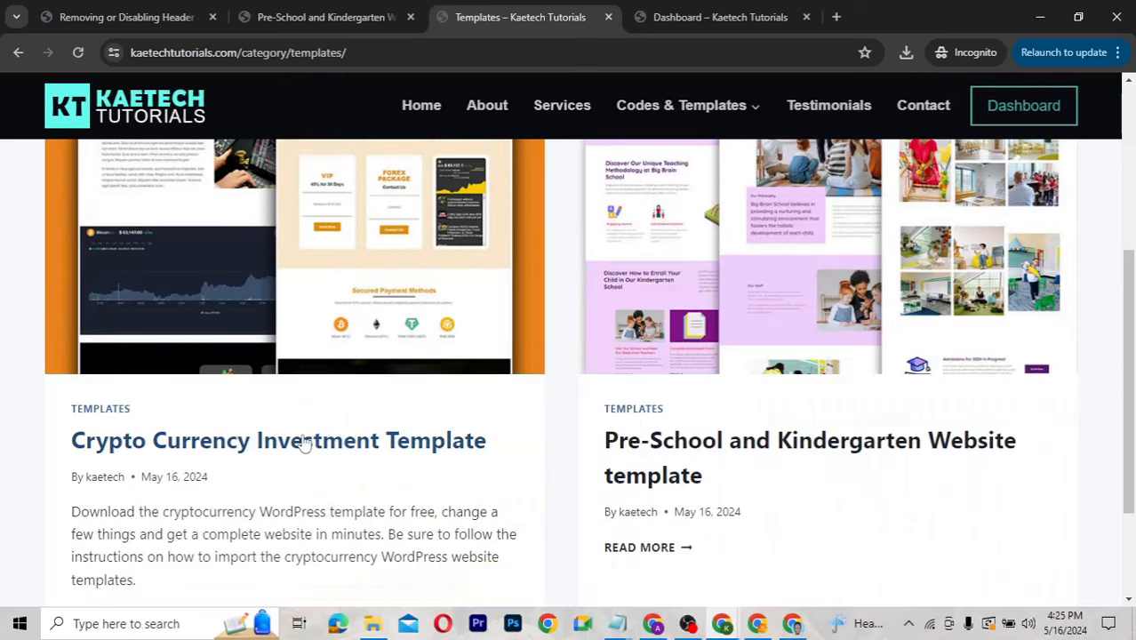
left_click(654, 449)
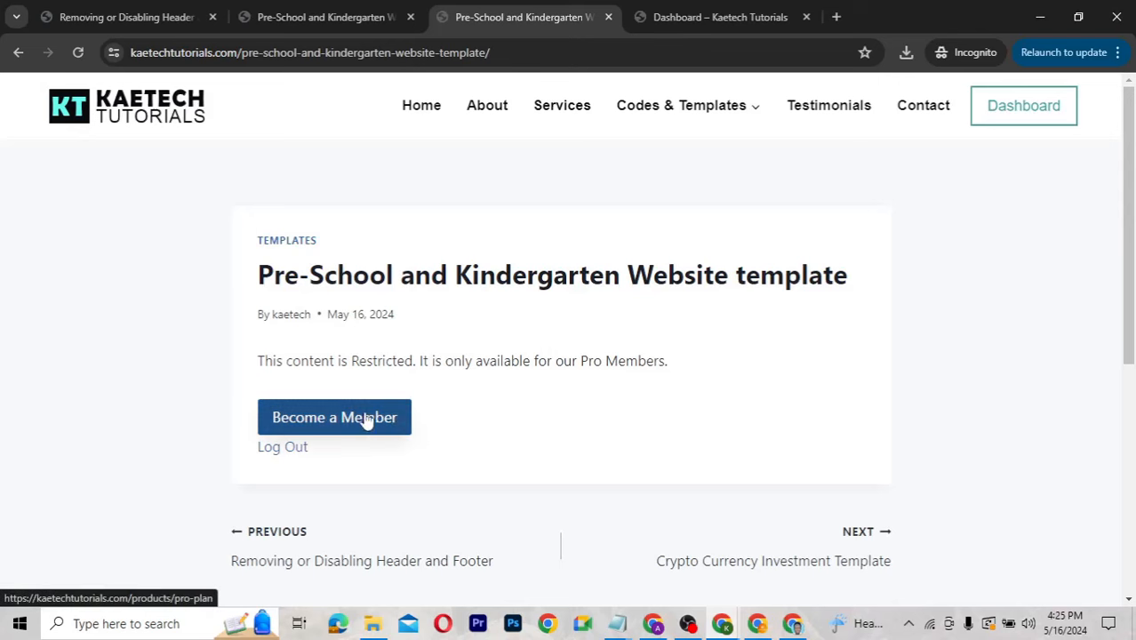
left_click(345, 417)
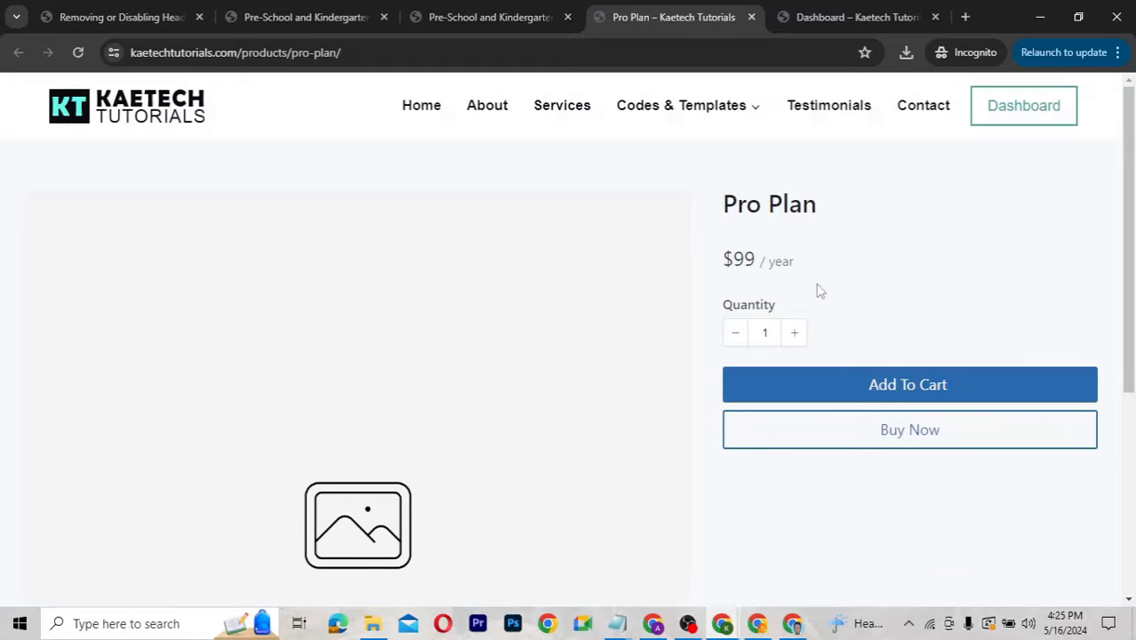
Buy the Pro Plan and review the $99 checkout order summary.
left_click(854, 442)
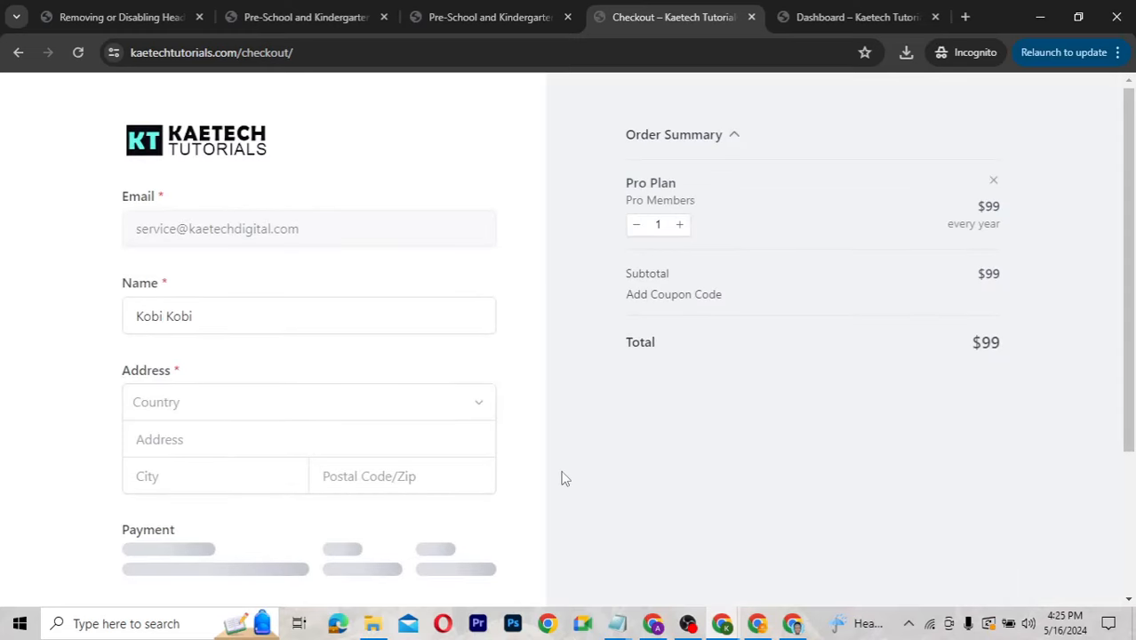
scroll(195, 416, "down", 3)
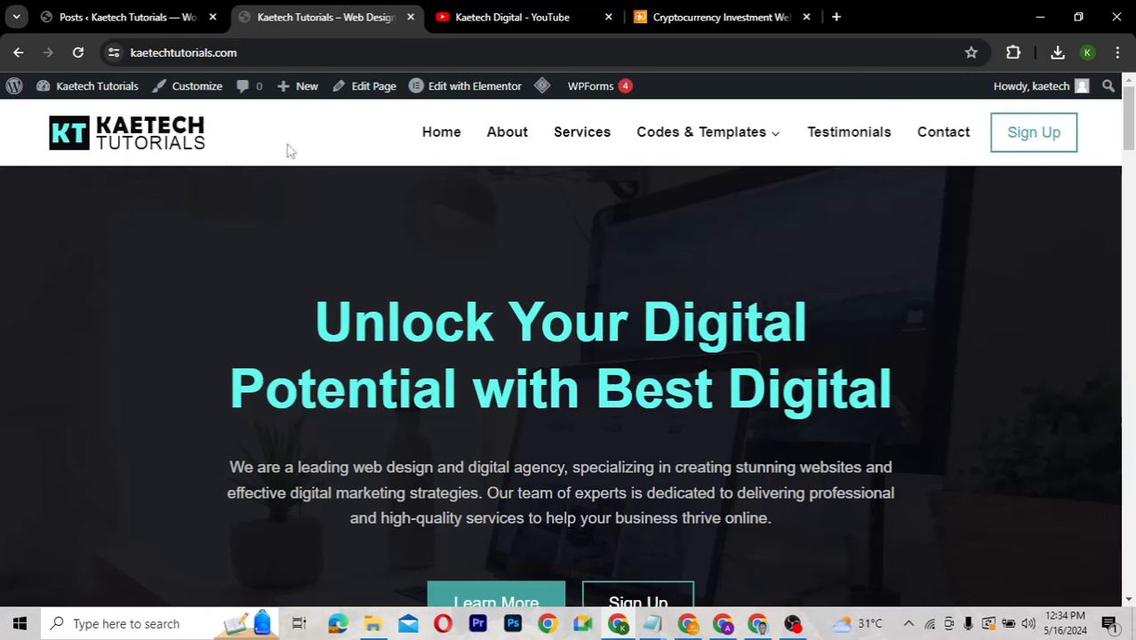
Go to the Kaetech Tutorials admin Dashboard from the site-name menu in the admin bar.
mouse_move(99, 87)
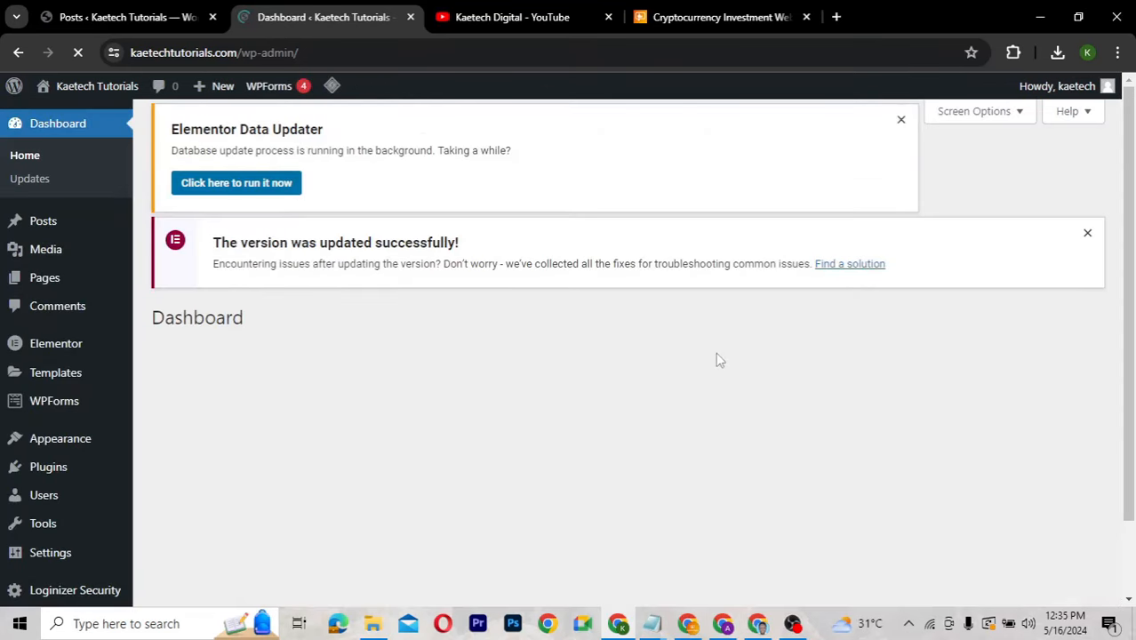
mouse_move(132, 467)
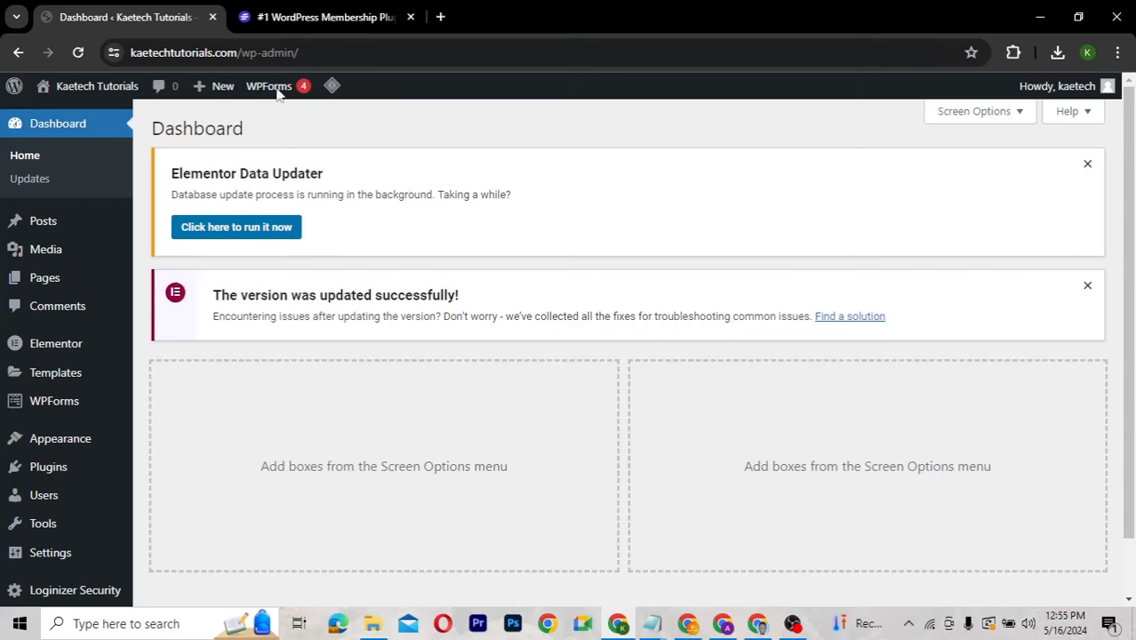
Switch to the suremembers.com tab and return its homepage to the top.
left_click(267, 18)
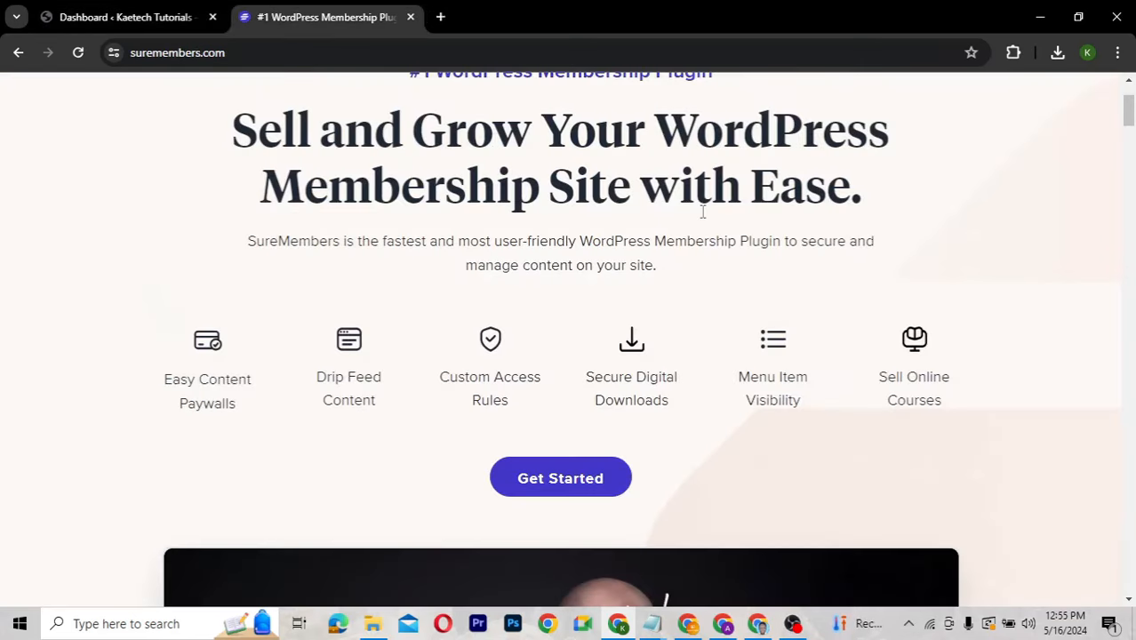
left_click_drag(1131, 127, 1130, 100)
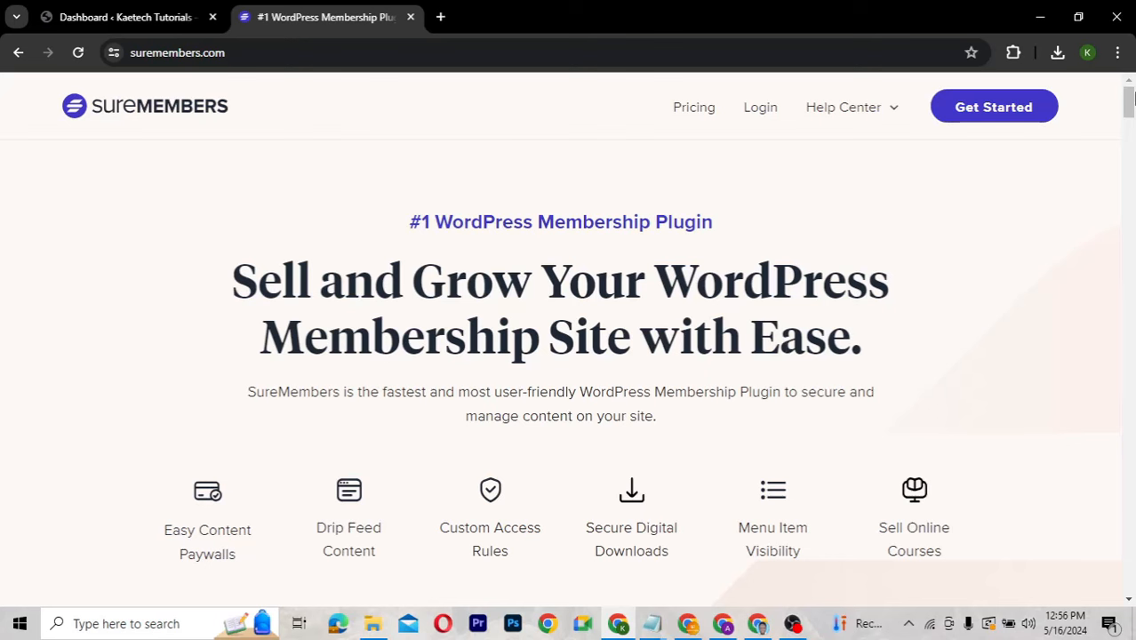
left_click_drag(1131, 102, 1131, 110)
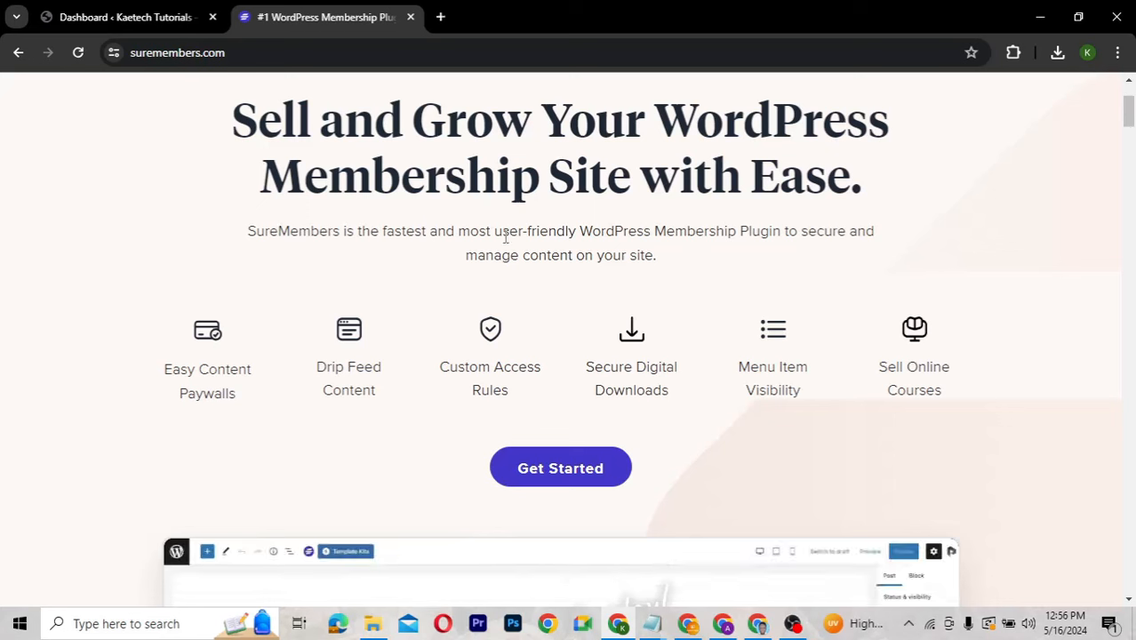
left_click_drag(1131, 122, 1130, 97)
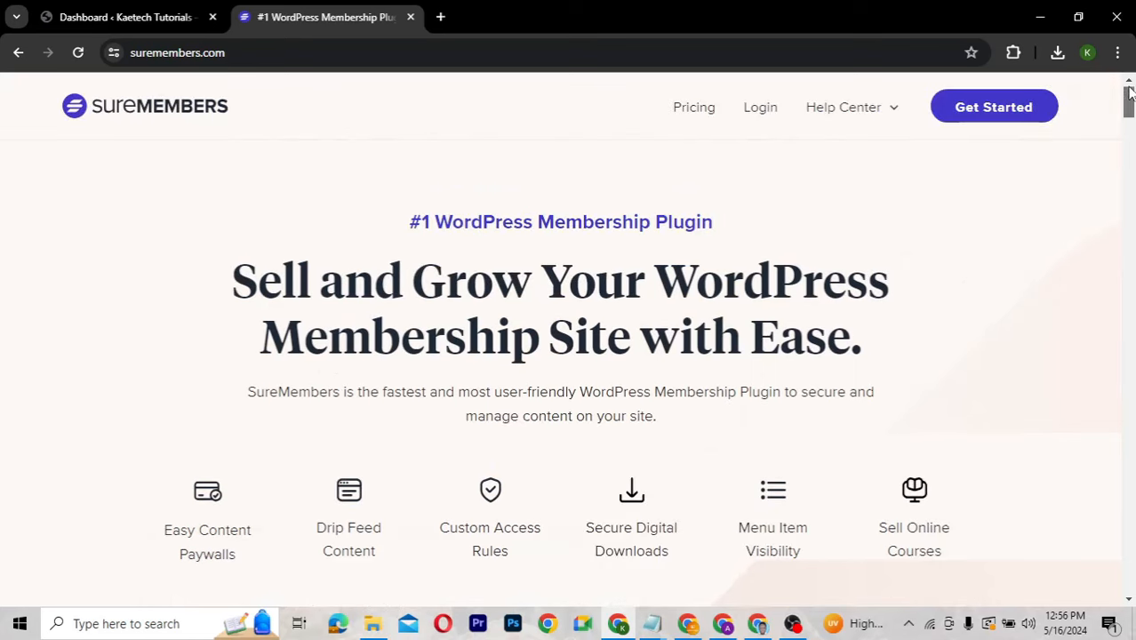
Review the Pro, Business and Agency pricing, then log in to the account's Plugin Files page.
left_click(704, 109)
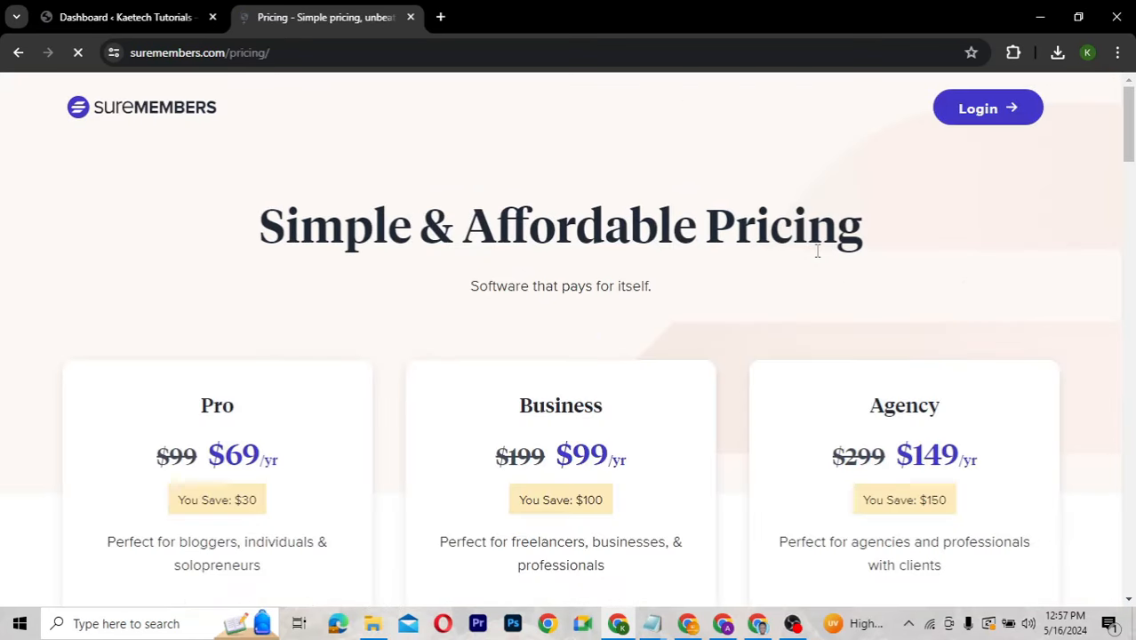
left_click_drag(1129, 129, 1131, 160)
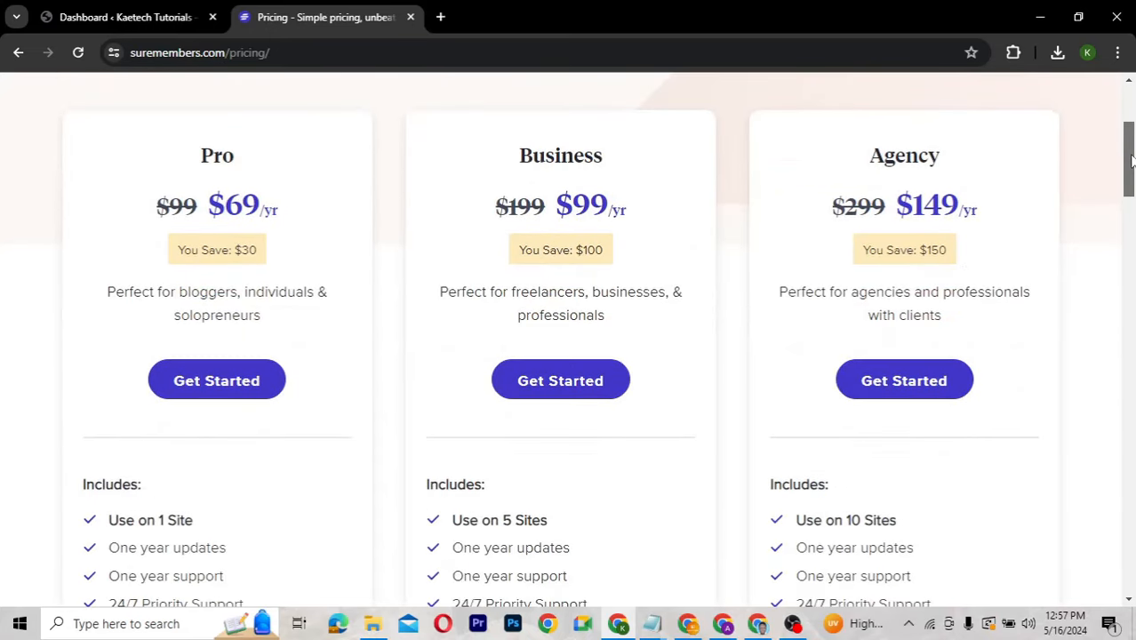
left_click_drag(1133, 163, 1132, 97)
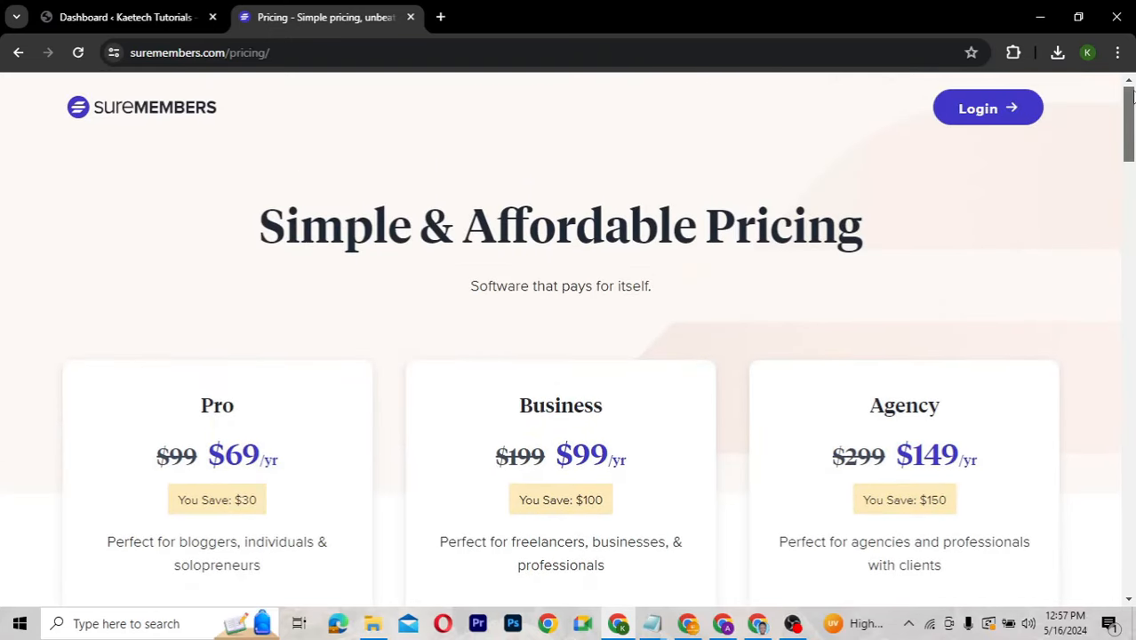
left_click(978, 110)
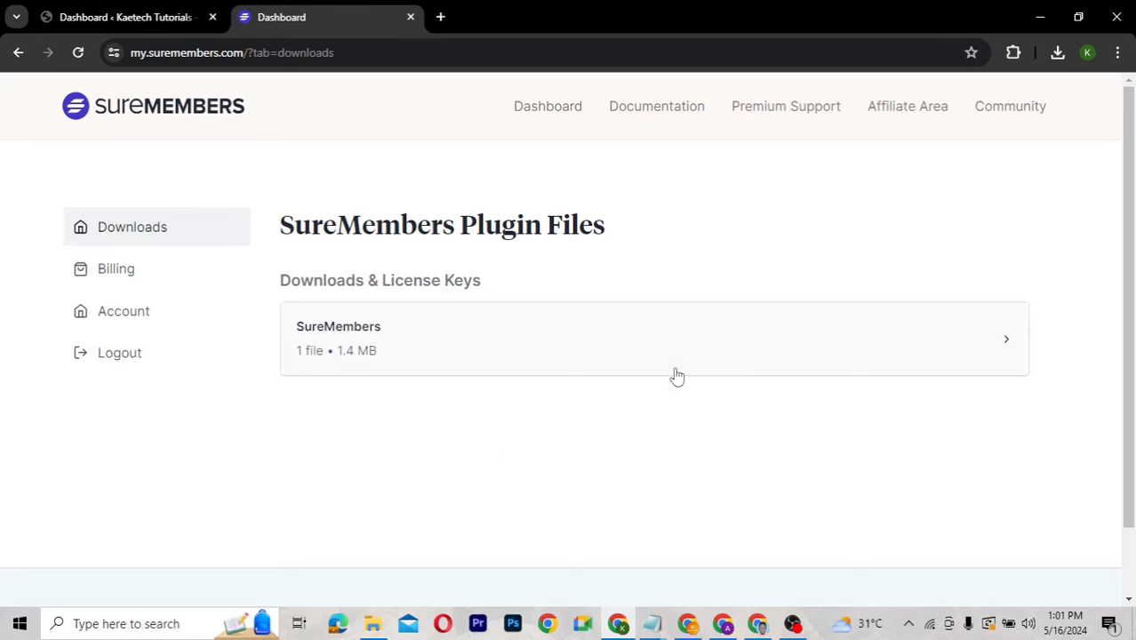
Download suremembers.zip into the Downloads Plugins folder.
left_click(785, 359)
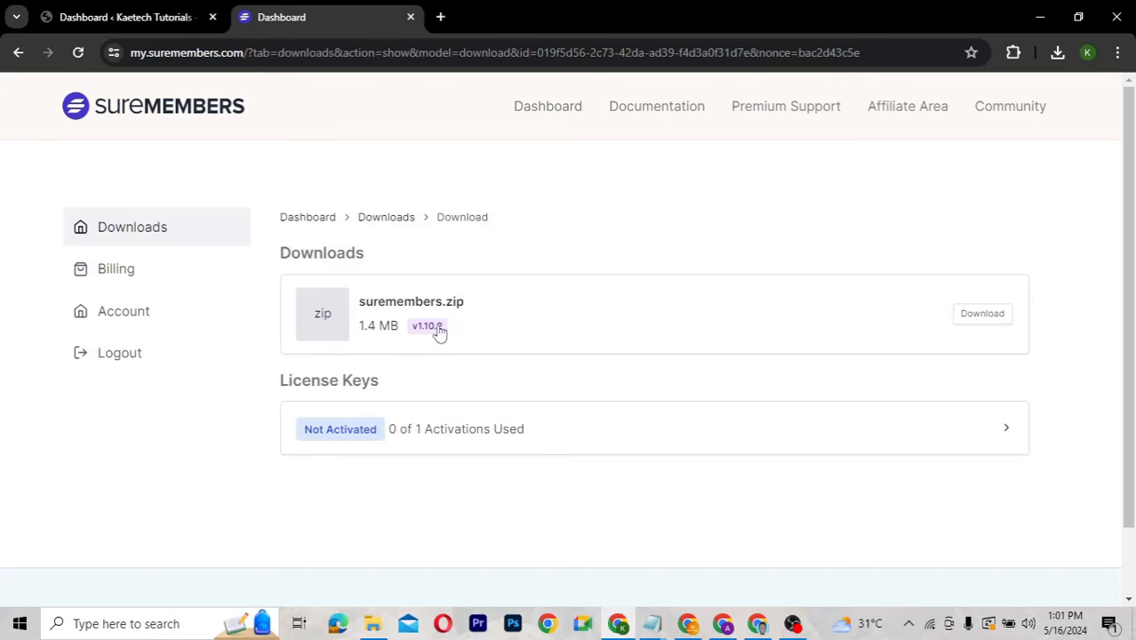
left_click(982, 318)
left_click(982, 316)
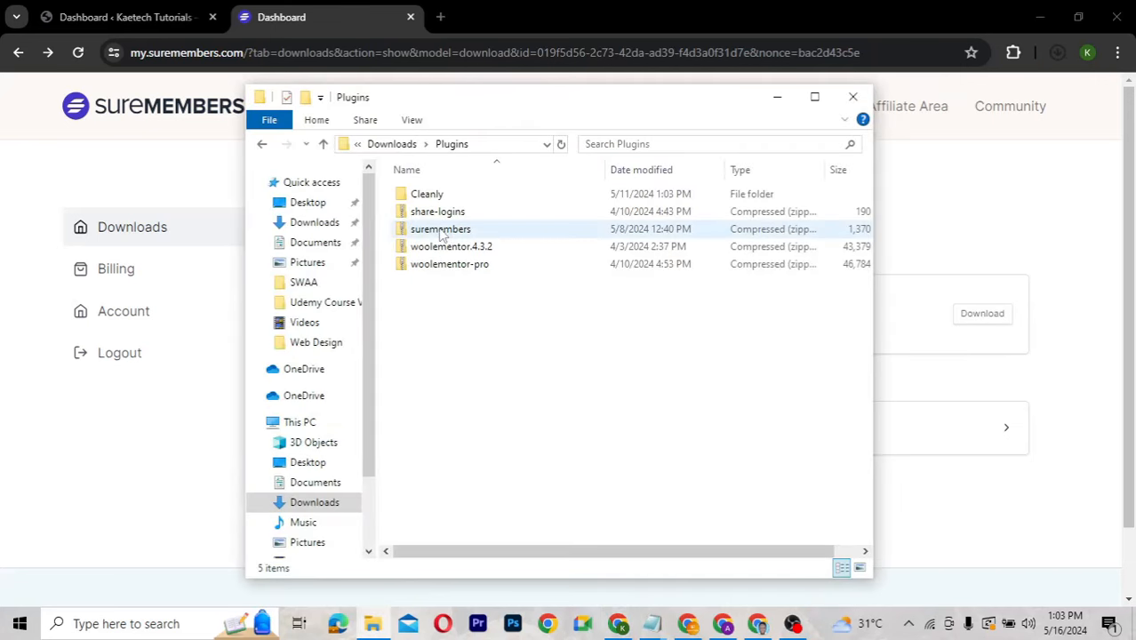
left_click(425, 231)
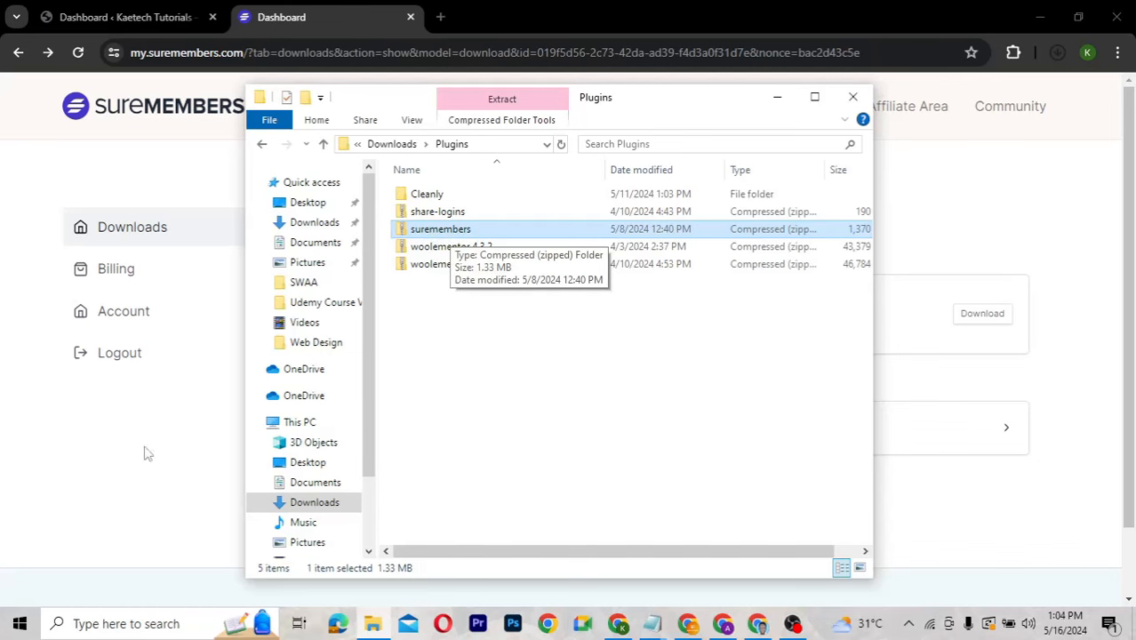
left_click(122, 502)
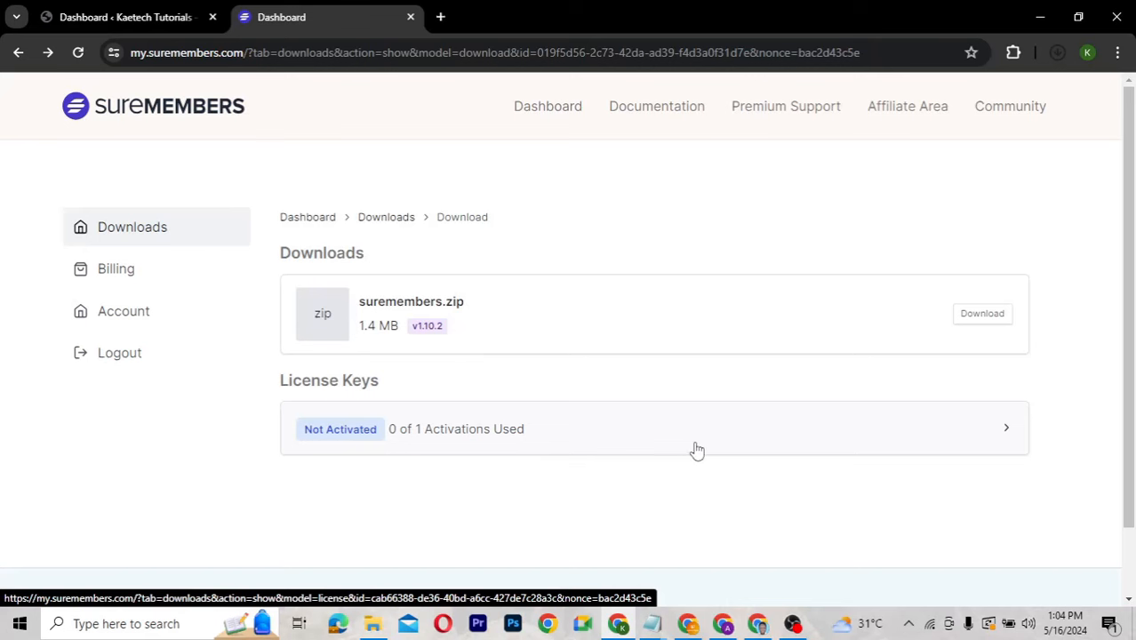
Copy the SureMembers license key and return to the WordPress dashboard tab.
left_click(626, 440)
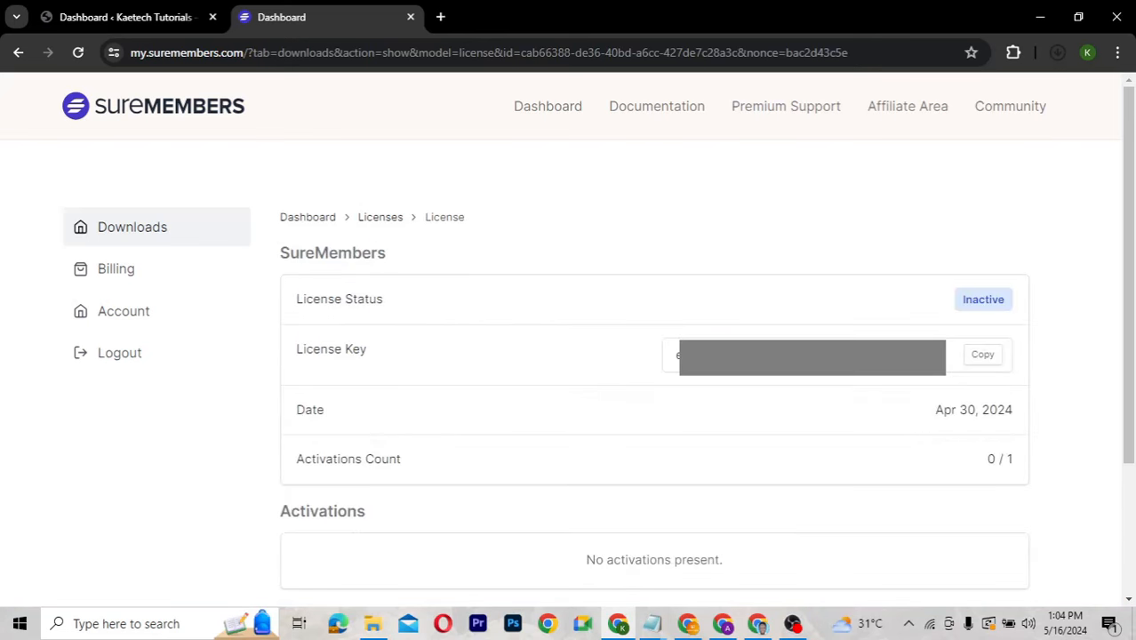
left_click(985, 356)
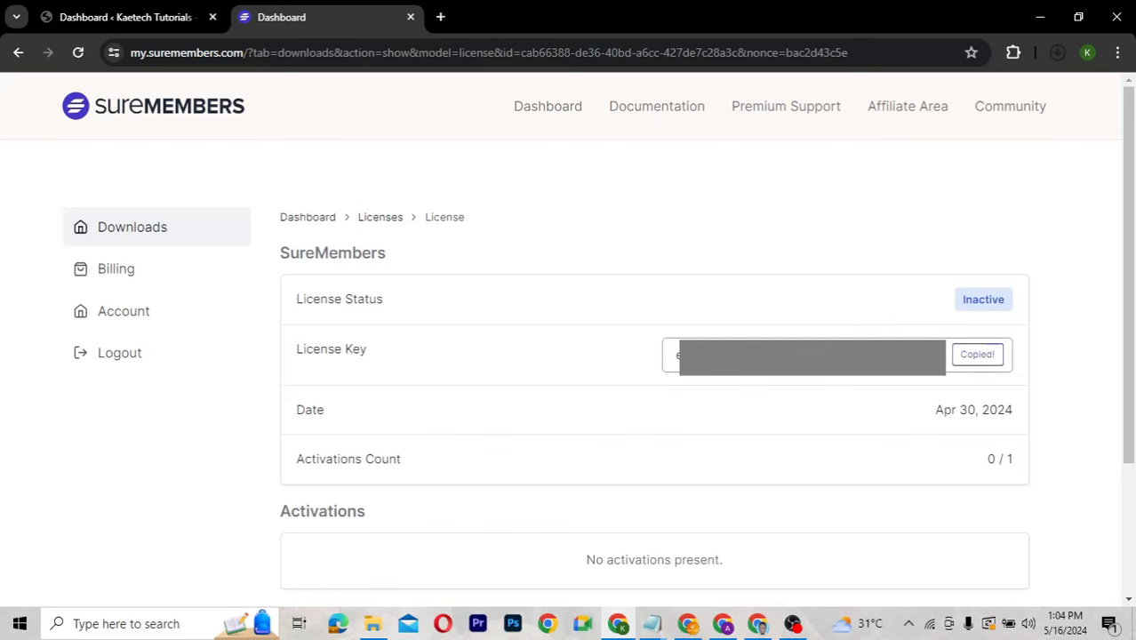
left_click(159, 22)
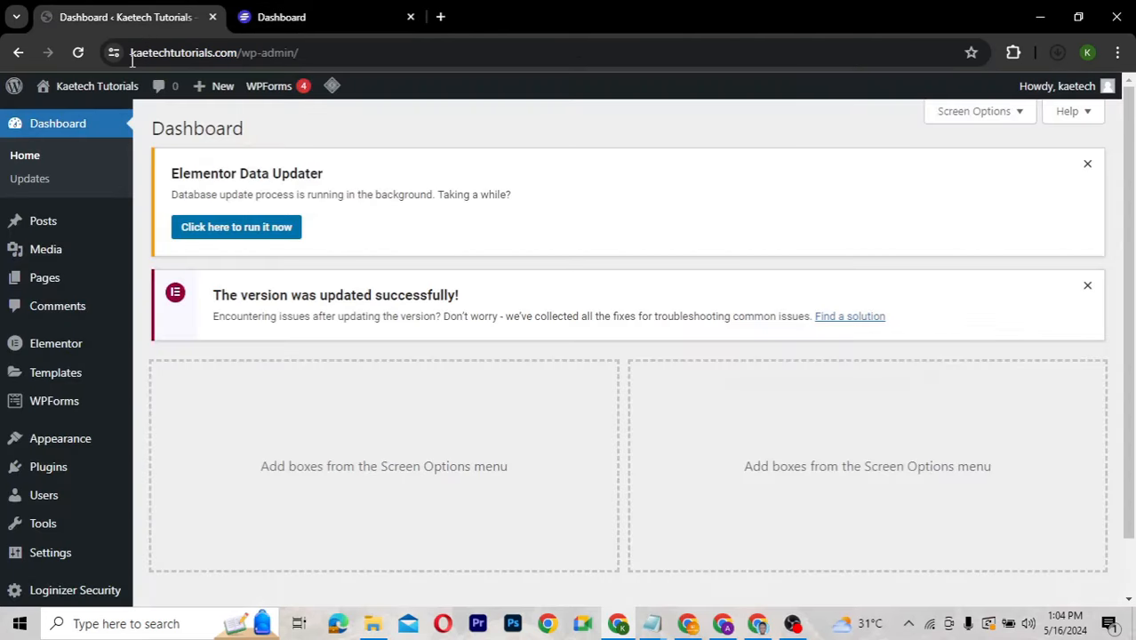
Upload suremembers.zip from Downloads\Plugins, install it, and dismiss the Elementor Data Updater notice.
mouse_move(49, 467)
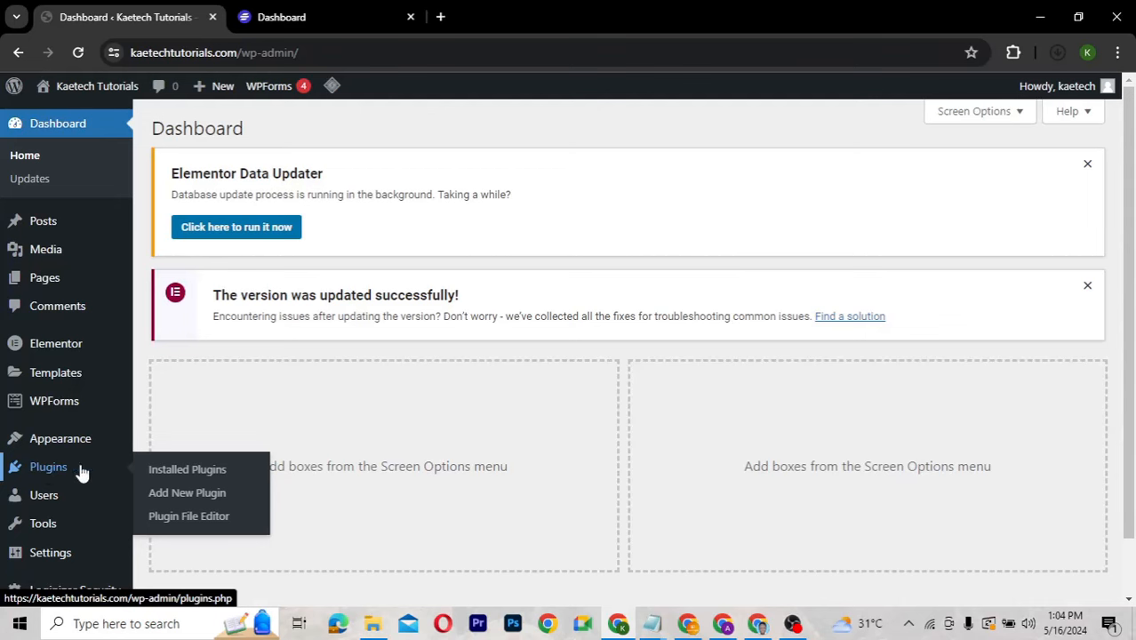
left_click(187, 493)
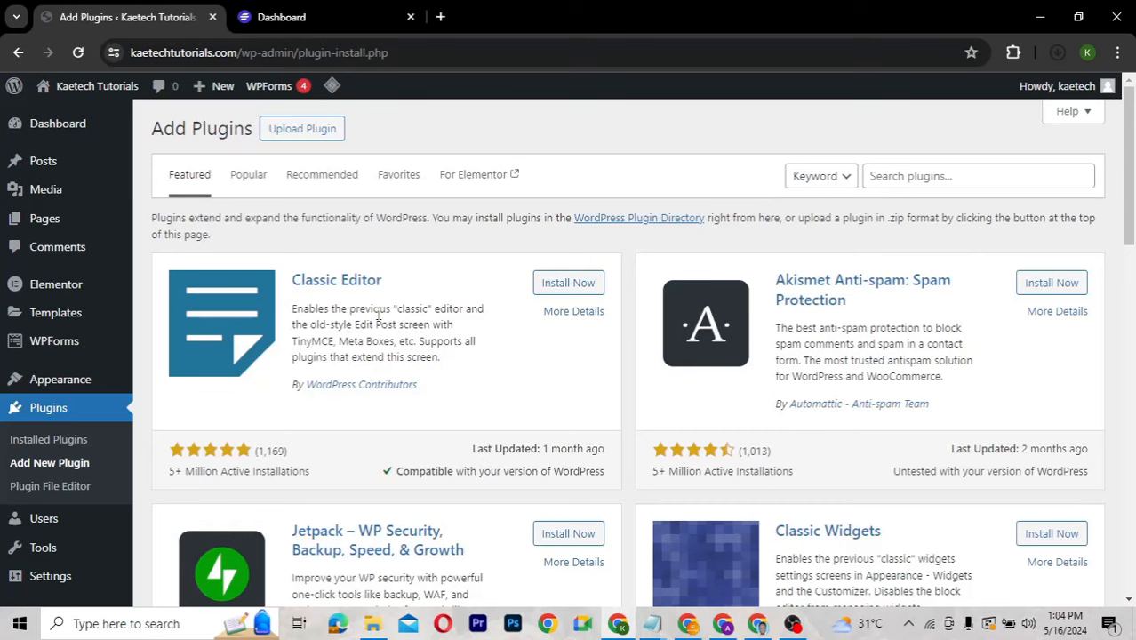
left_click(304, 128)
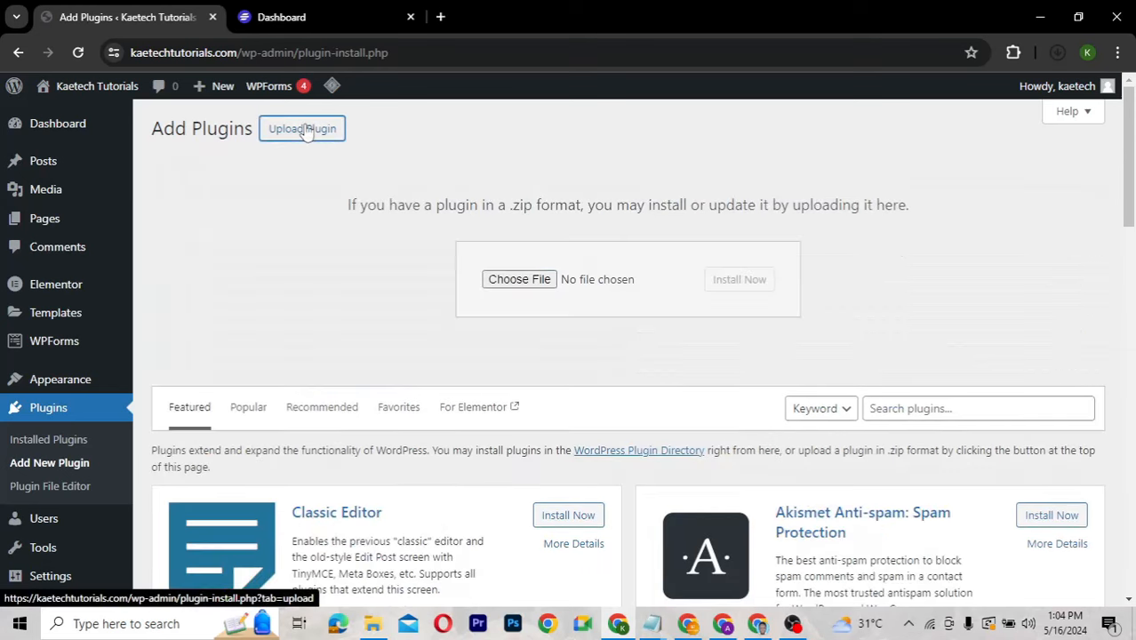
left_click(532, 280)
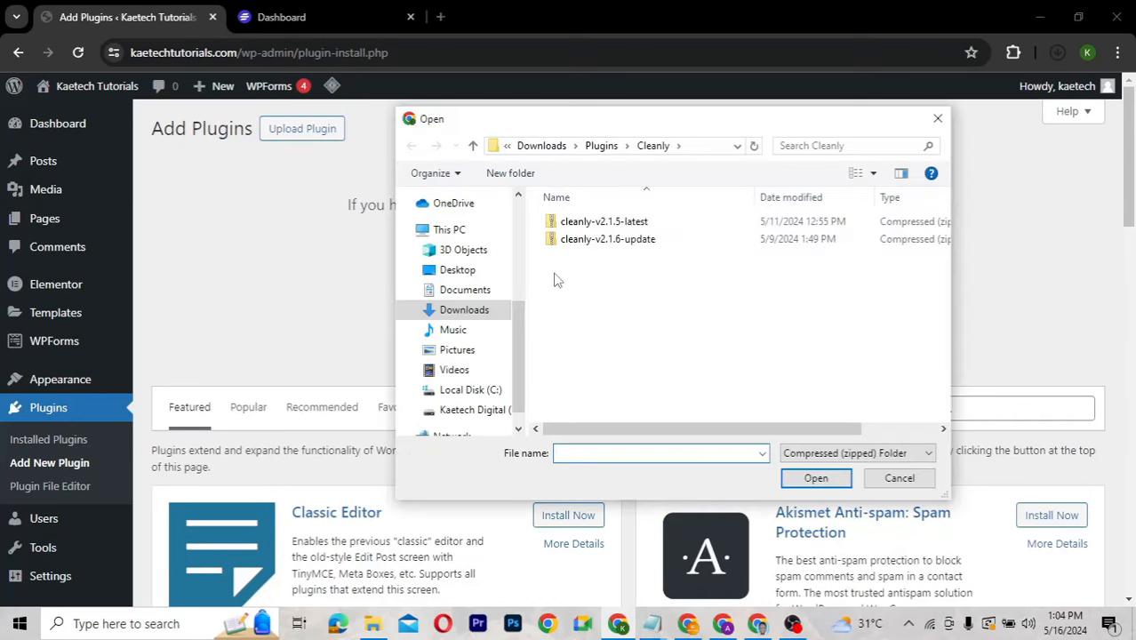
left_click(602, 148)
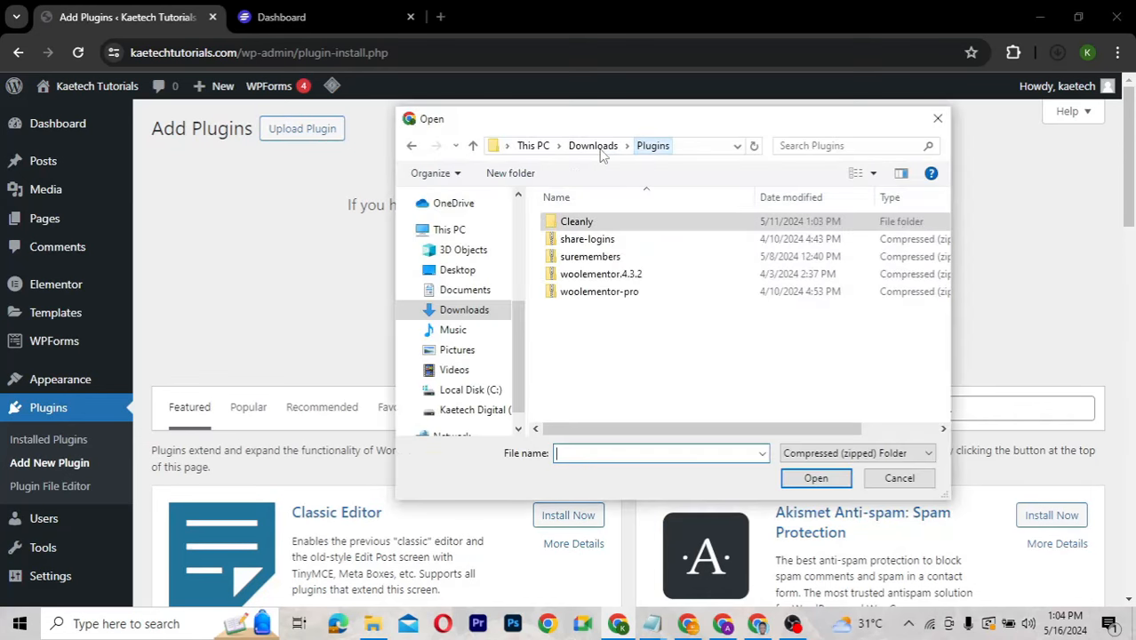
left_click(583, 258)
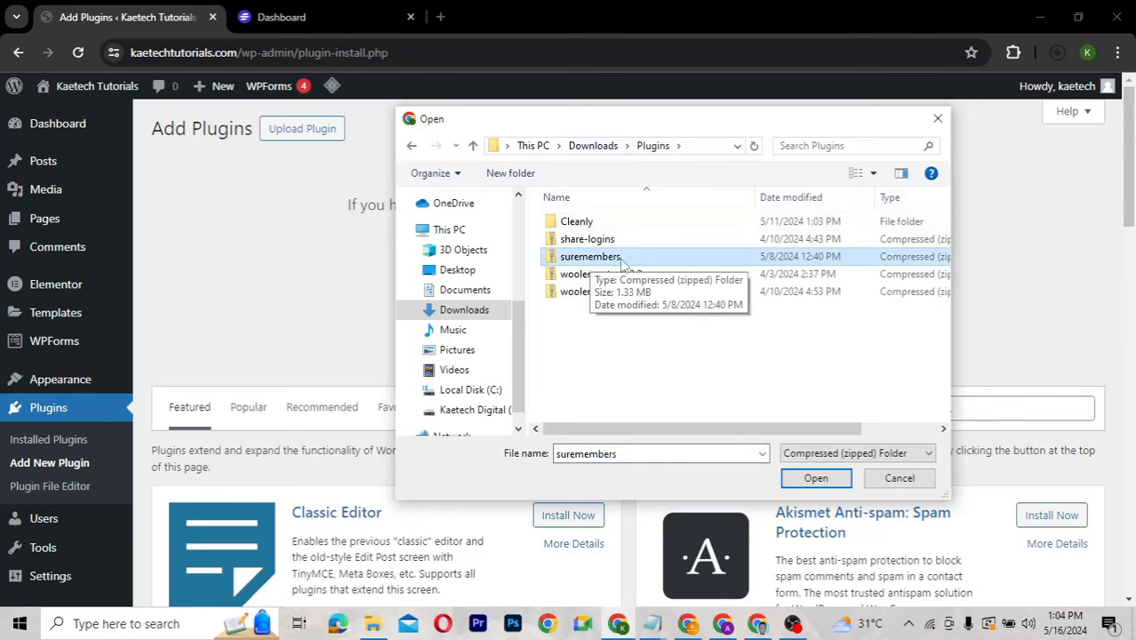
left_click(805, 480)
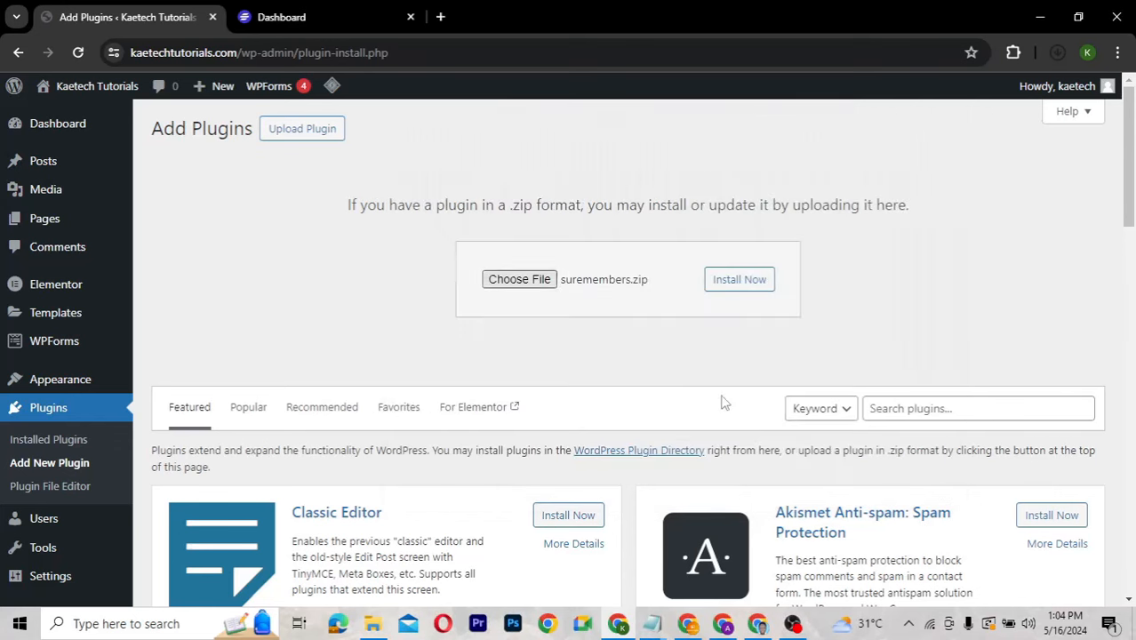
left_click(743, 283)
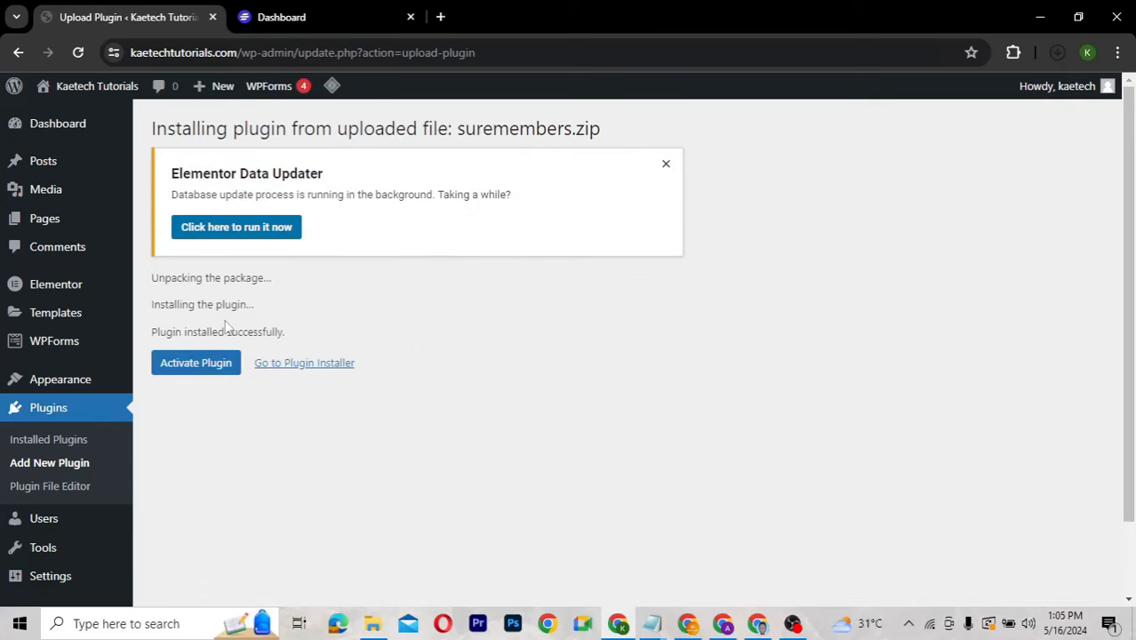
left_click(666, 164)
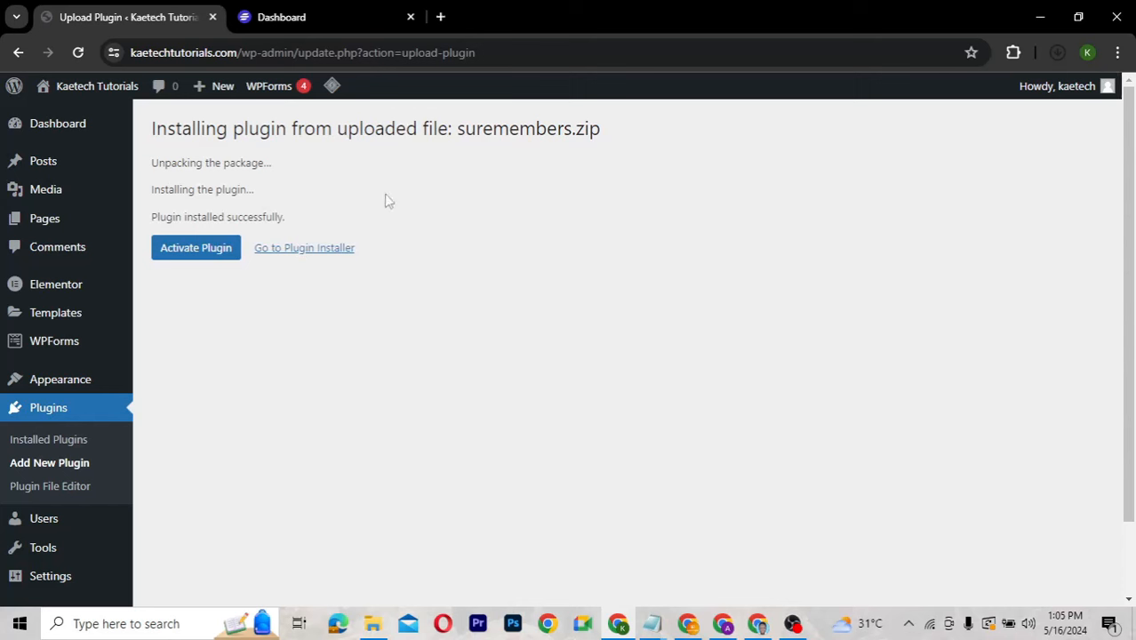
Activate SureMembers and confirm version 1.10.2 appears among the active plugins.
left_click(206, 253)
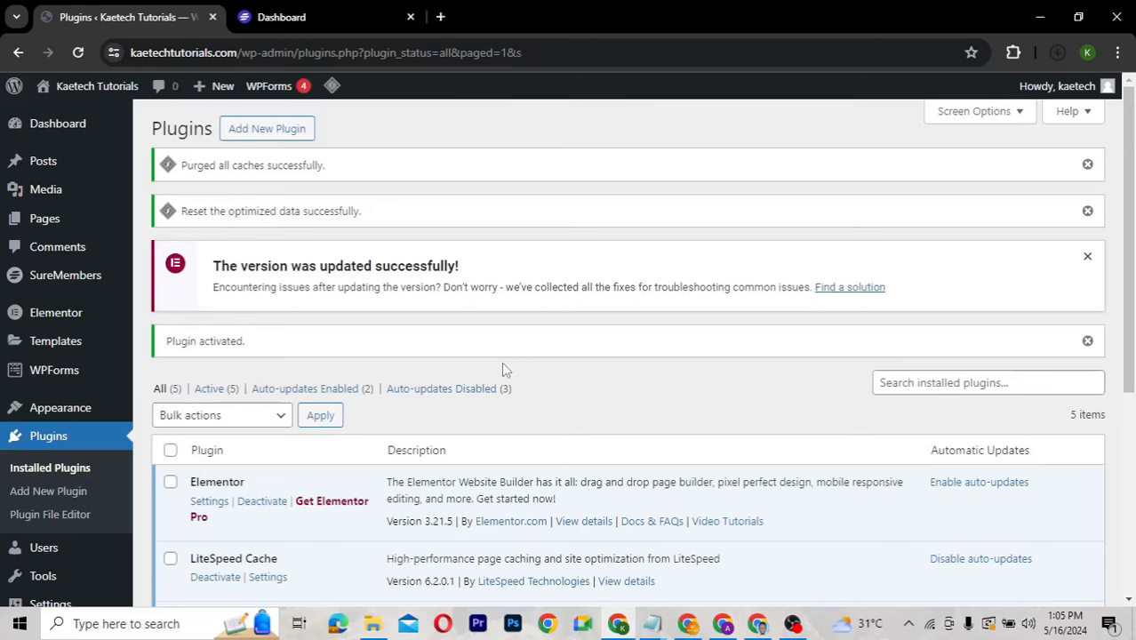
scroll(510, 388, "down", 3)
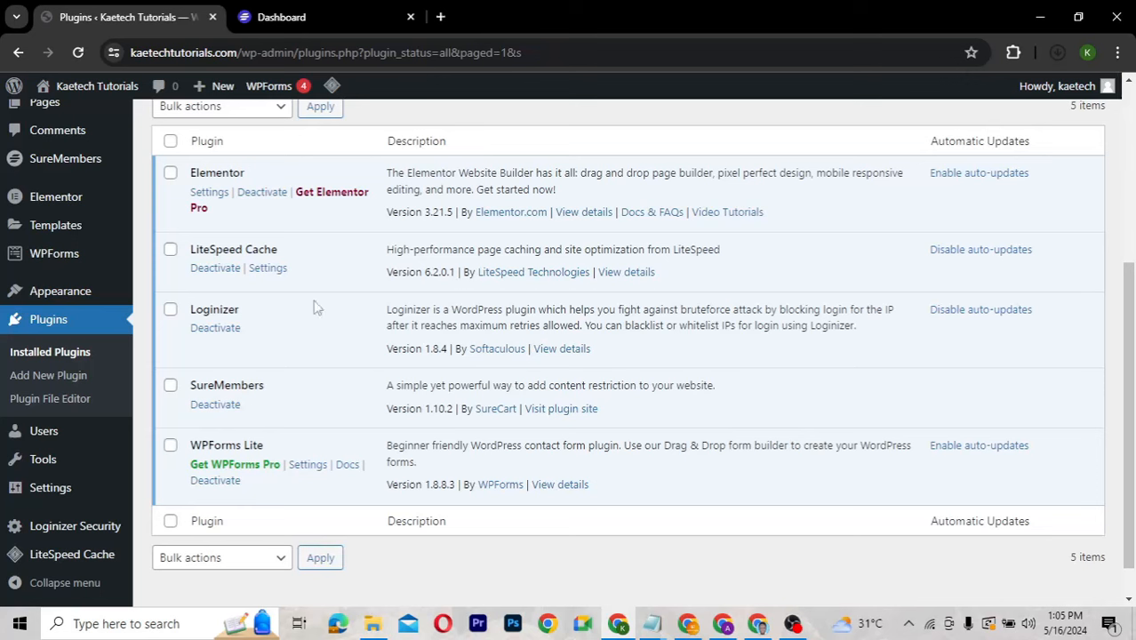
mouse_move(67, 167)
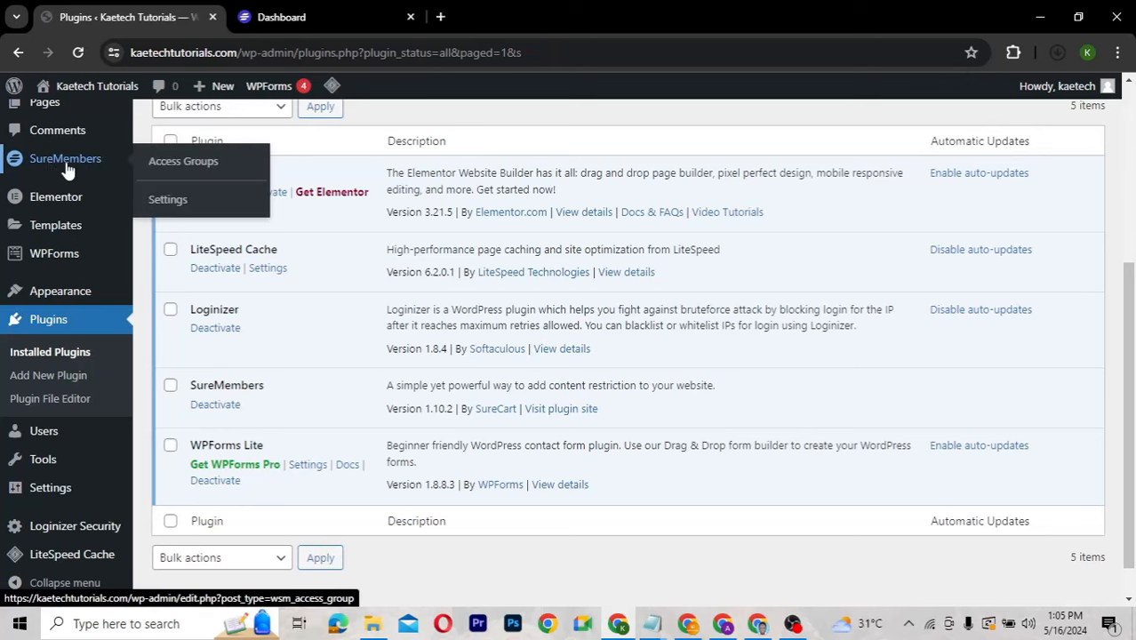
scroll(125, 279, "up", 3)
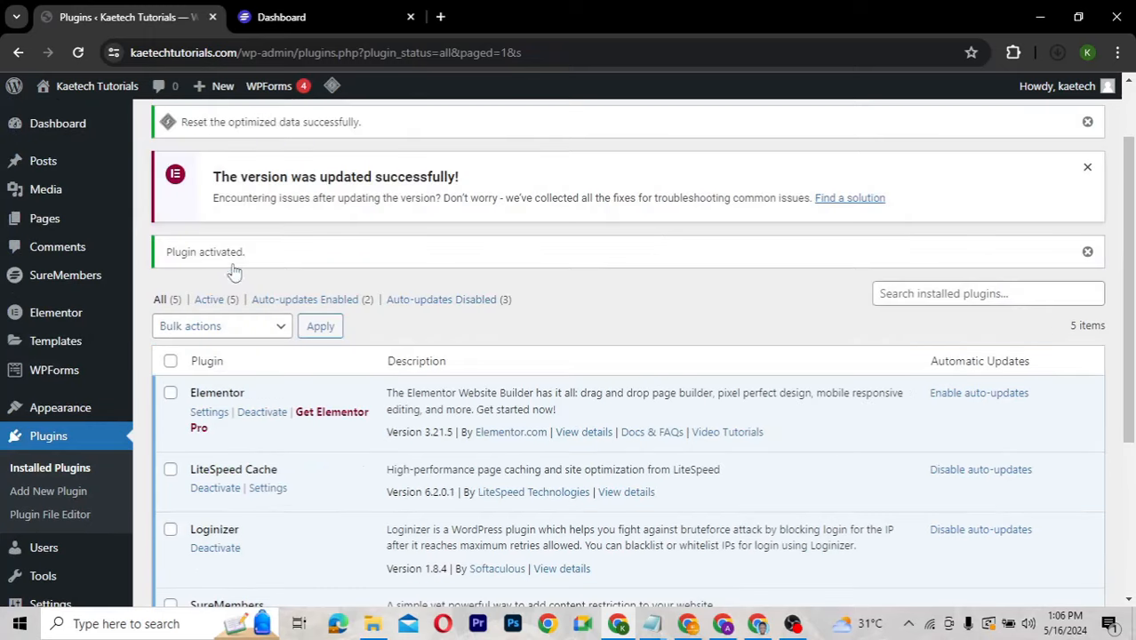
mouse_move(43, 285)
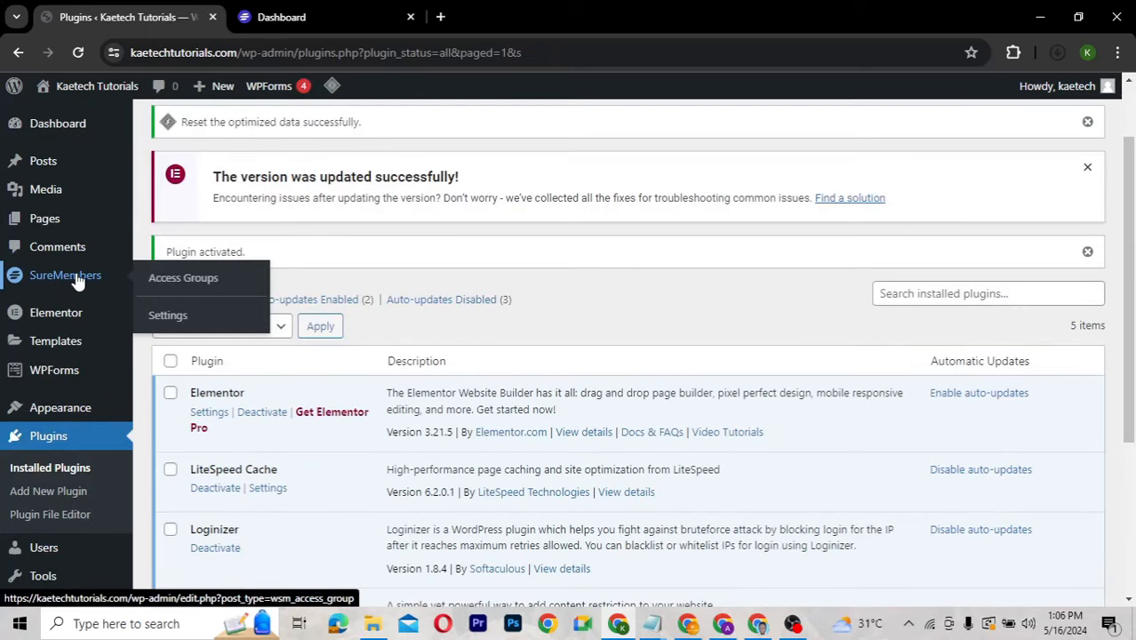
Paste the license key in SureMembers Settings > Licensing, activate it, and switch to the account tab.
left_click(175, 320)
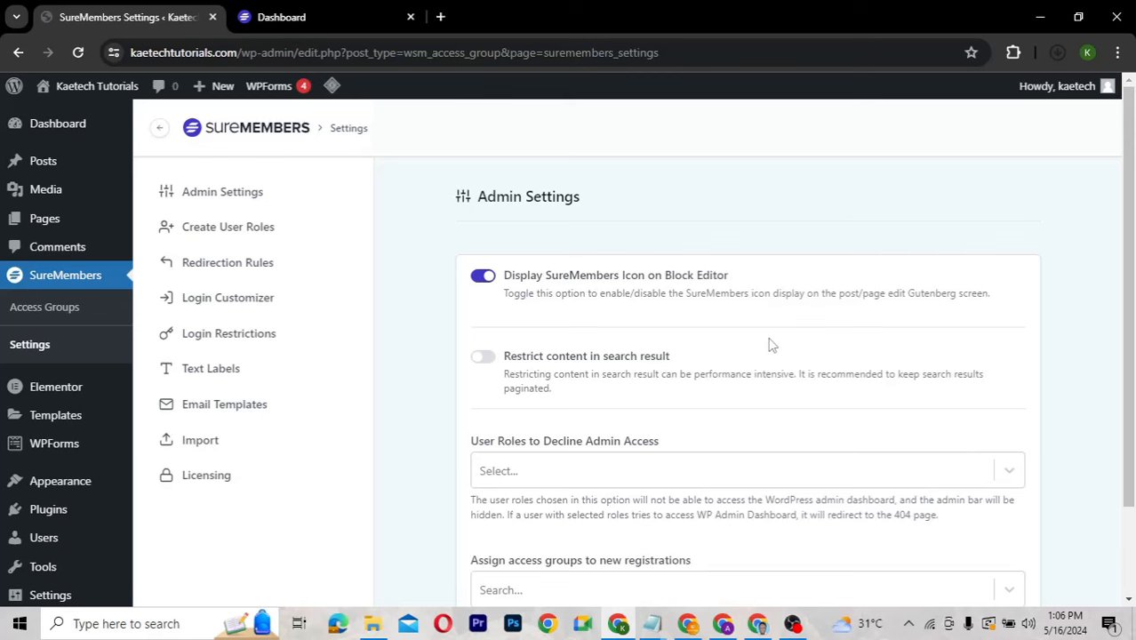
left_click(211, 479)
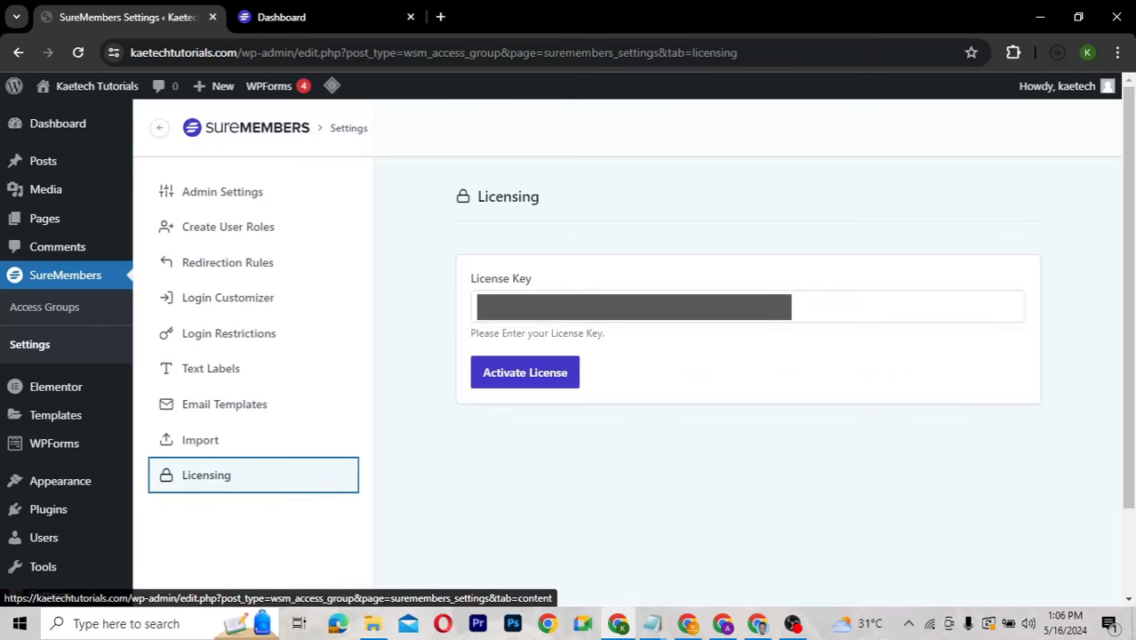
left_click(800, 307)
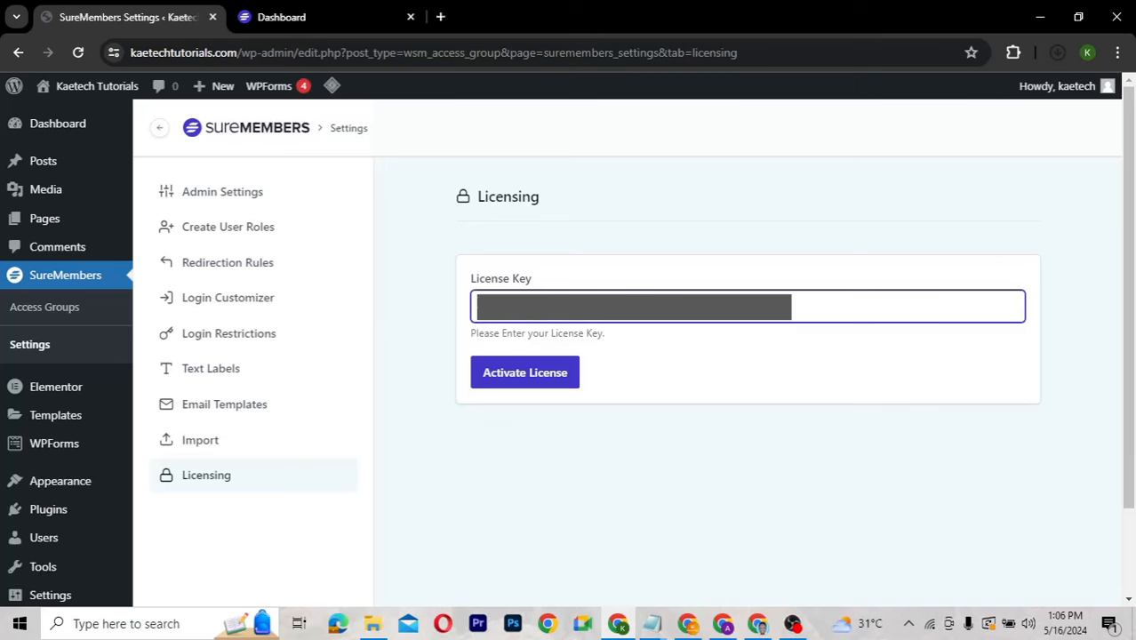
left_click(529, 381)
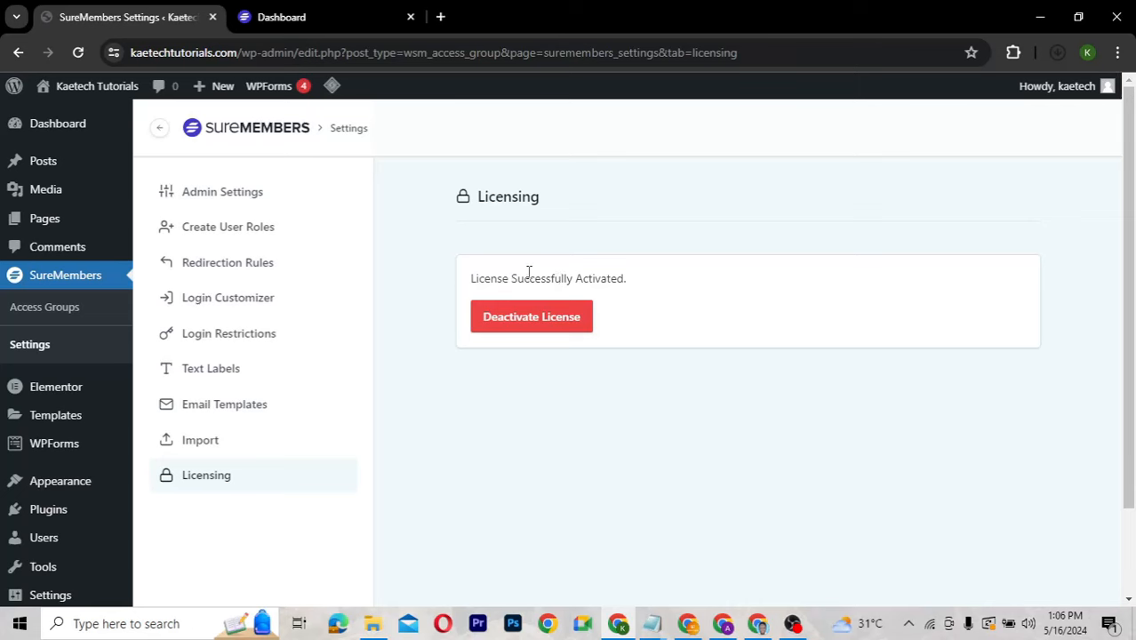
left_click(338, 11)
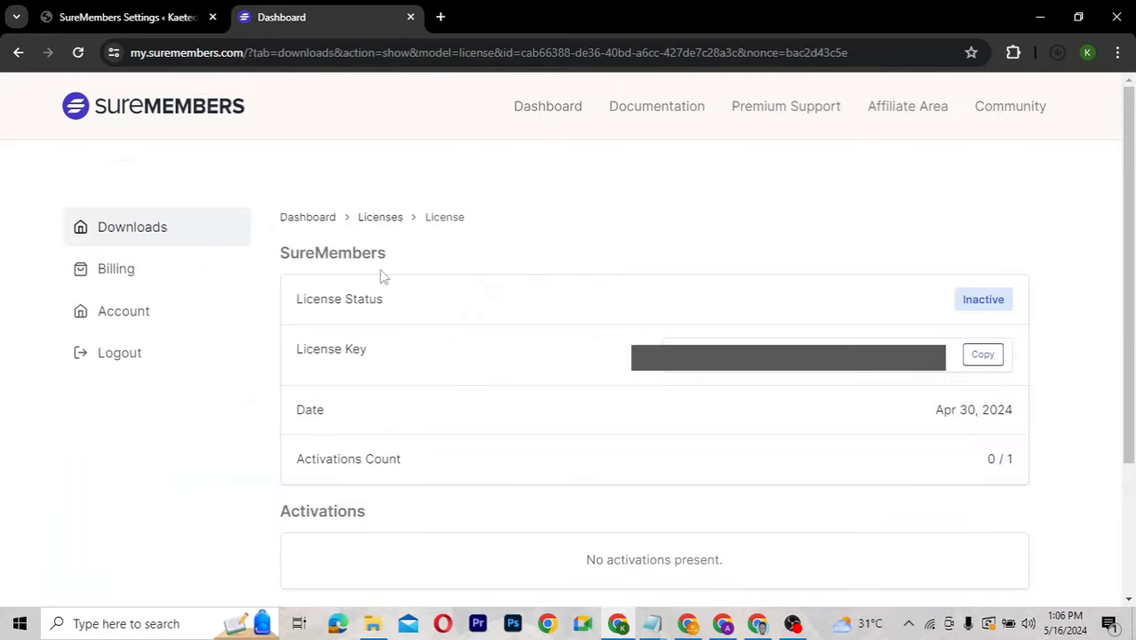
Confirm the Licenses list shows SureMembers Active with 1/1 activations, then return to WordPress.
left_click(376, 221)
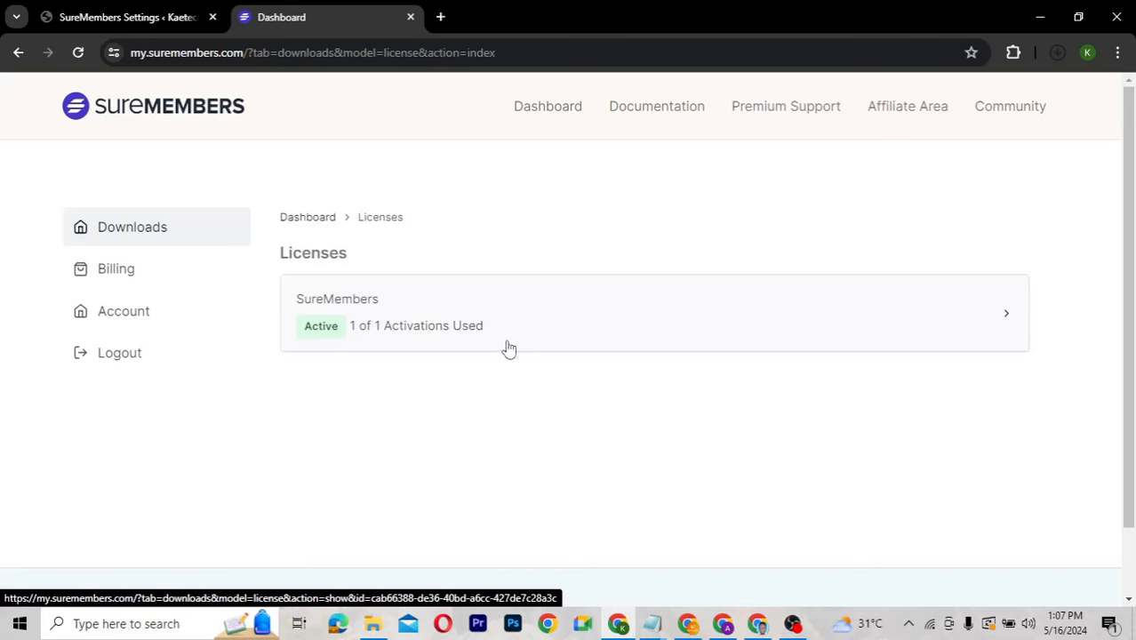
left_click(151, 23)
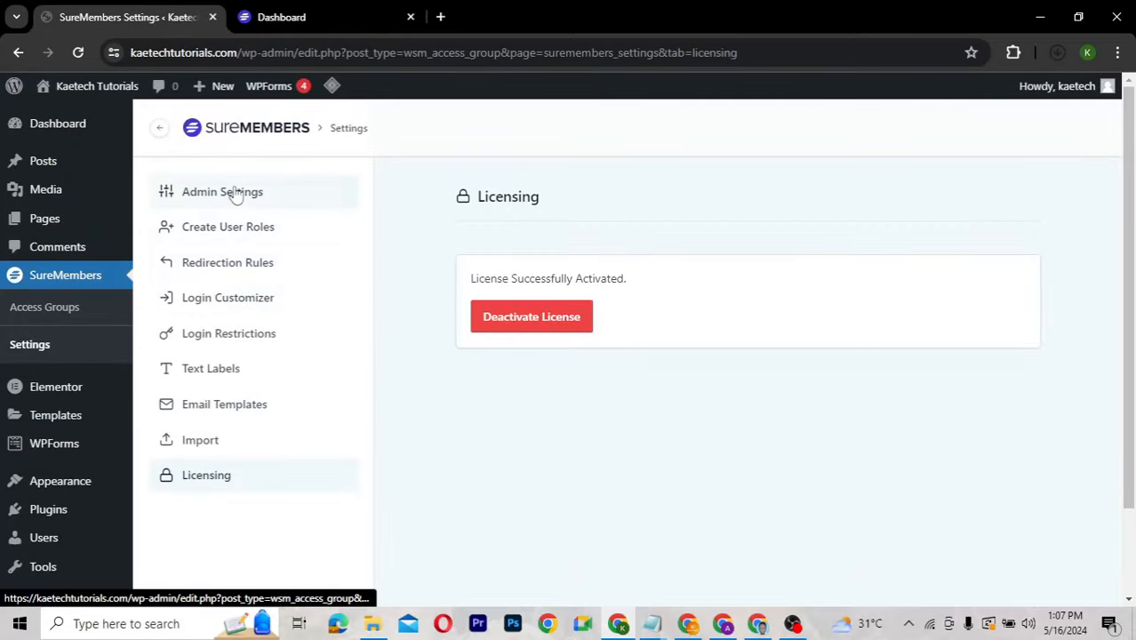
Open SureMembers Admin Settings and scroll through its options down to Save Settings.
left_click(235, 190)
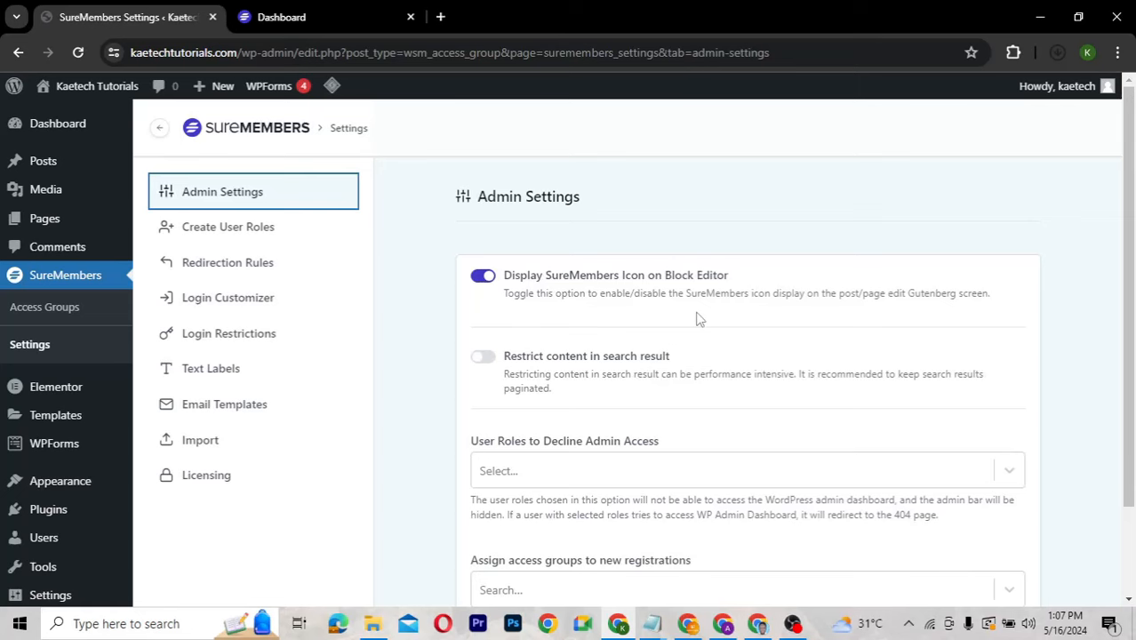
scroll(699, 319, "down", 2)
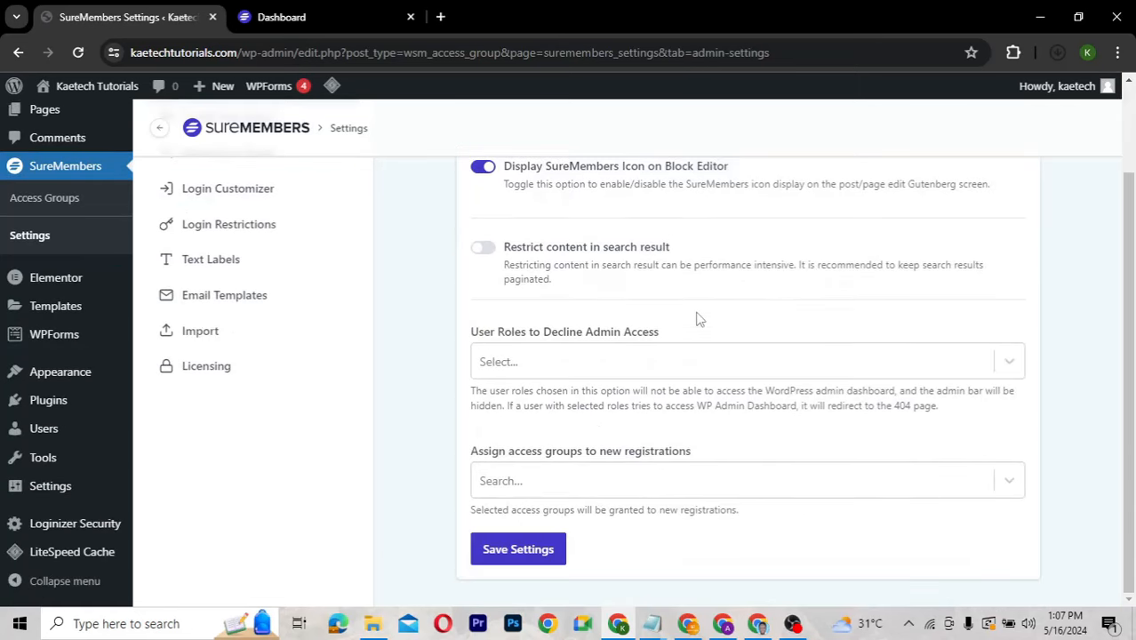
scroll(699, 318, "up", 2)
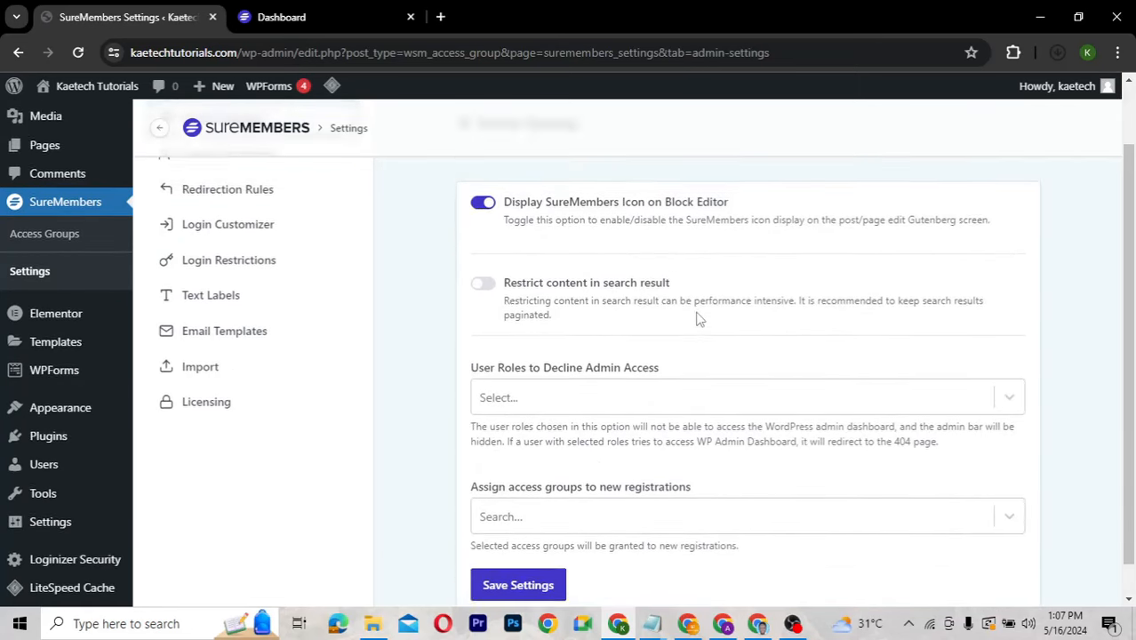
scroll(699, 319, "up", 1)
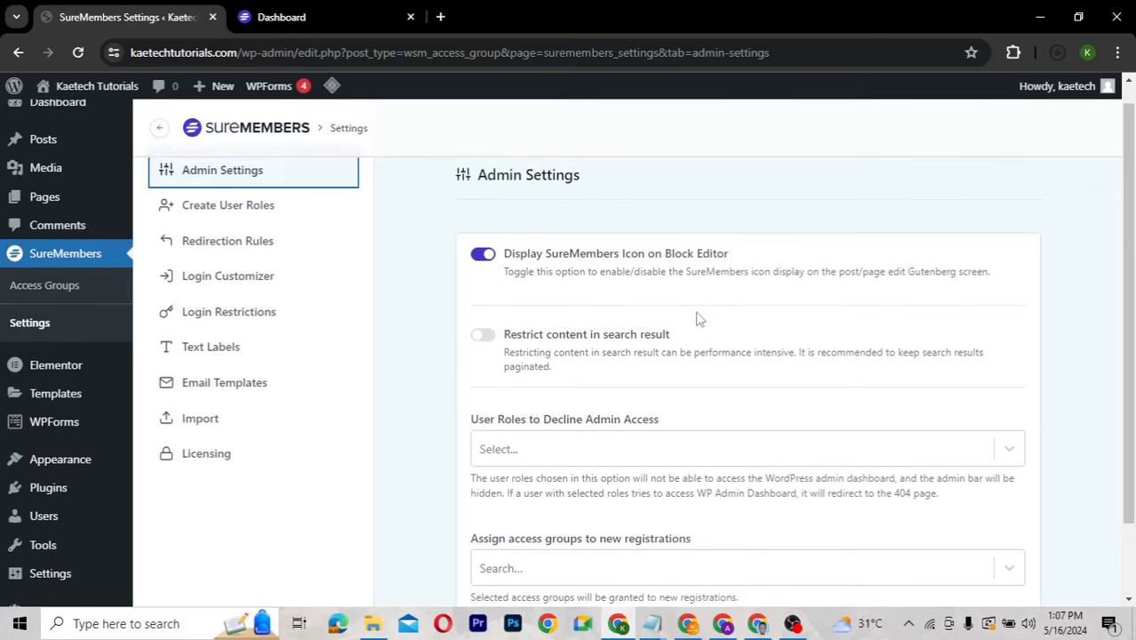
scroll(699, 319, "up", 1)
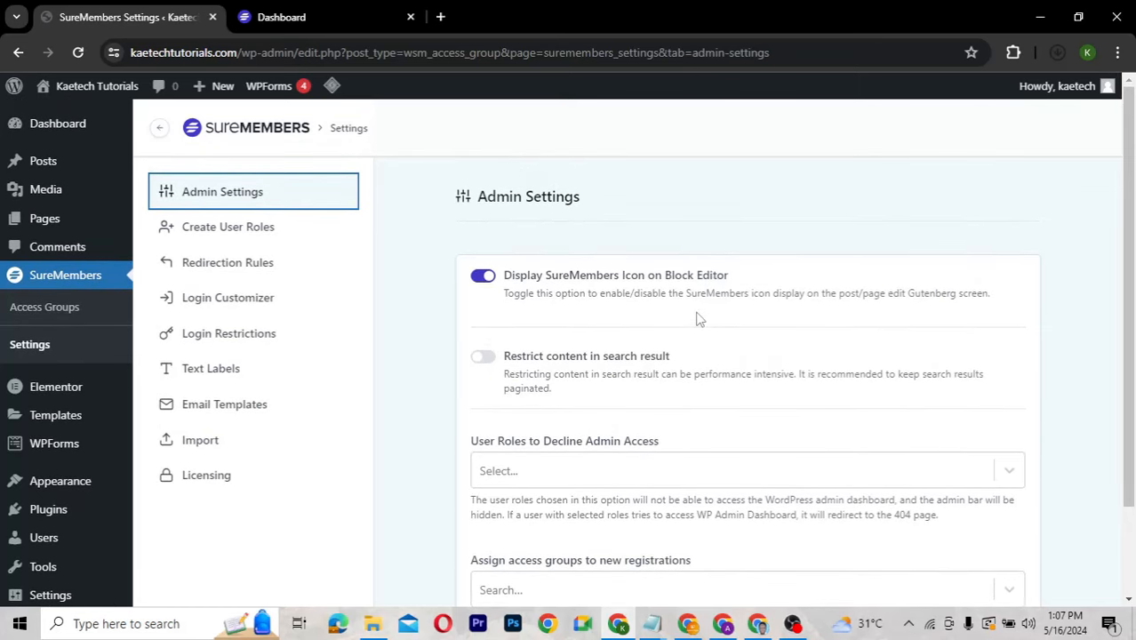
scroll(699, 319, "down", 1)
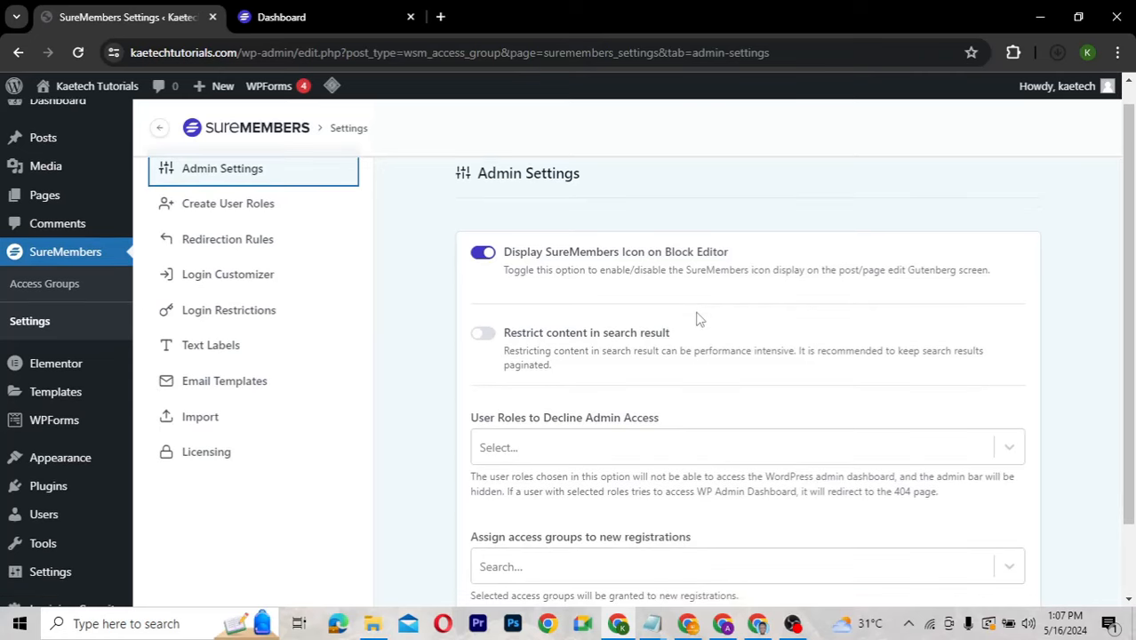
scroll(699, 318, "down", 2)
scroll(699, 318, "up", 3)
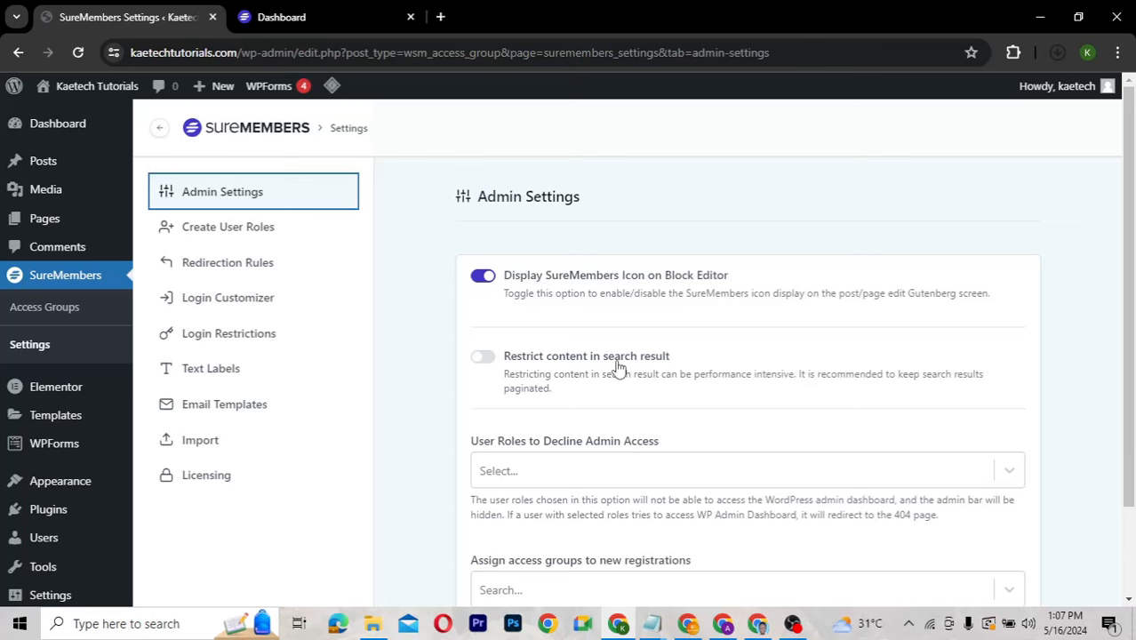
scroll(618, 366, "down", 1)
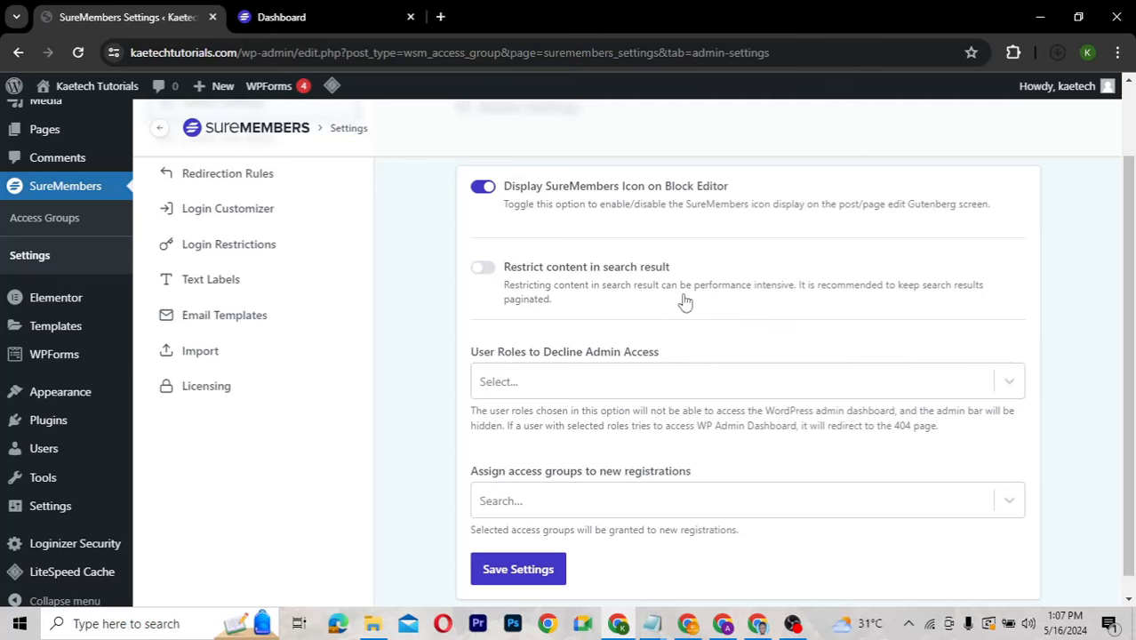
scroll(685, 302, "down", 1)
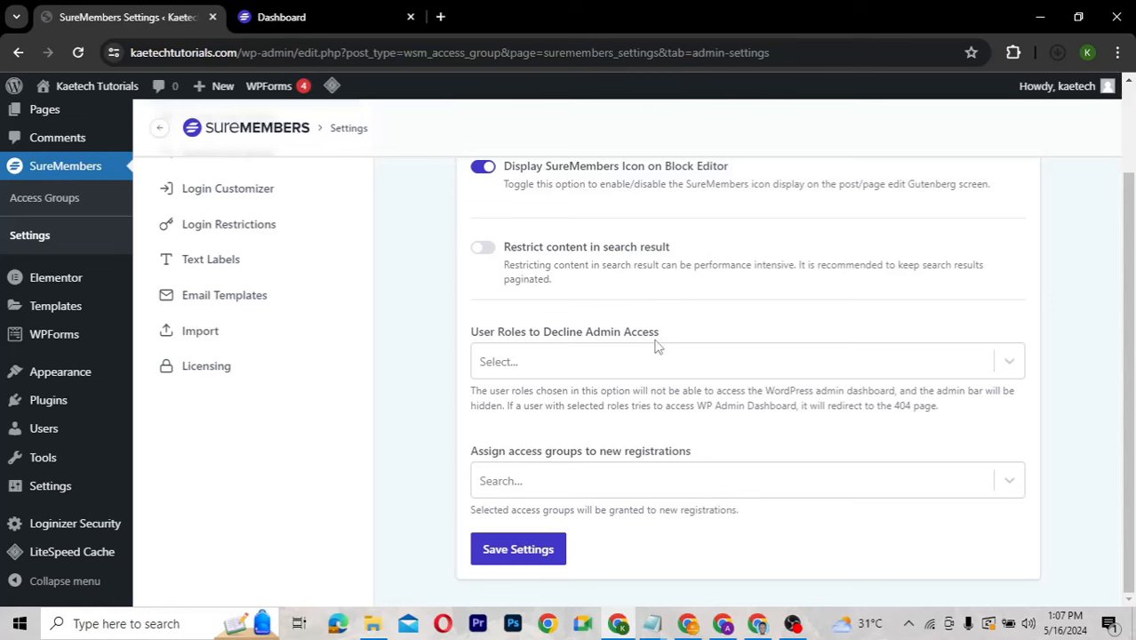
Add Editor, Contributor, Subscriber and Tutor Instructor to User Roles to Decline Admin Access.
left_click(567, 363)
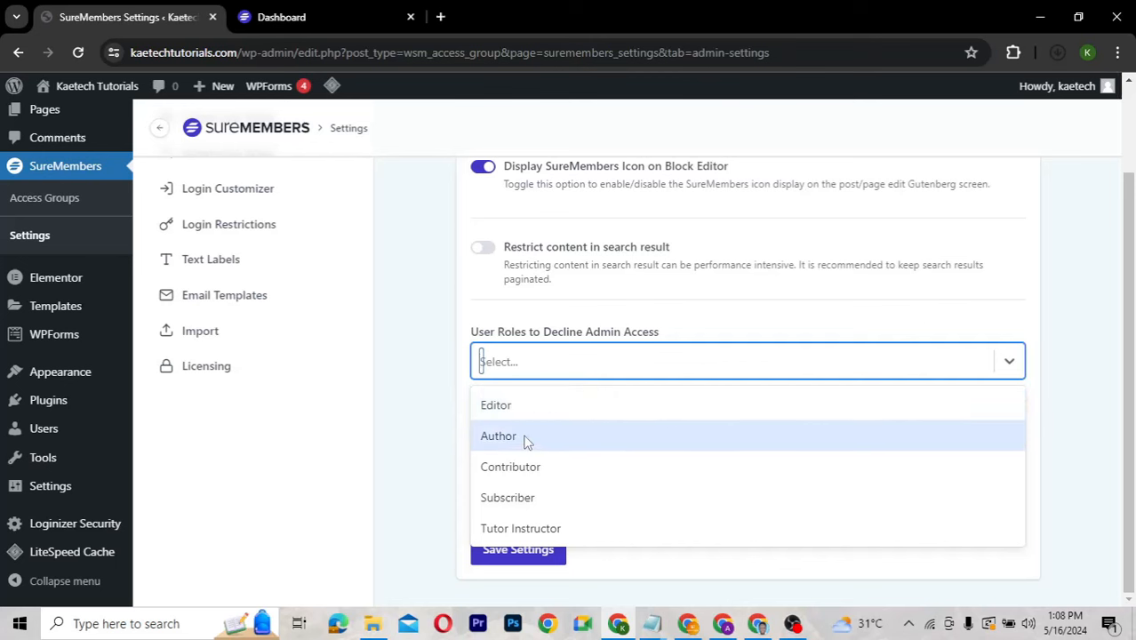
left_click(564, 405)
left_click(586, 357)
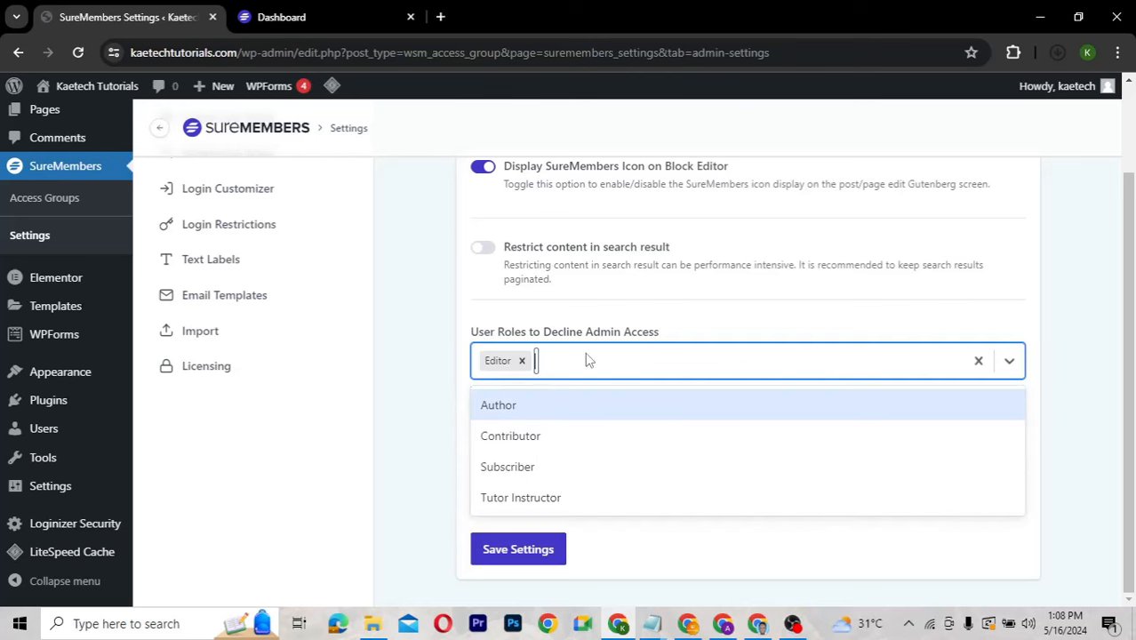
left_click(553, 439)
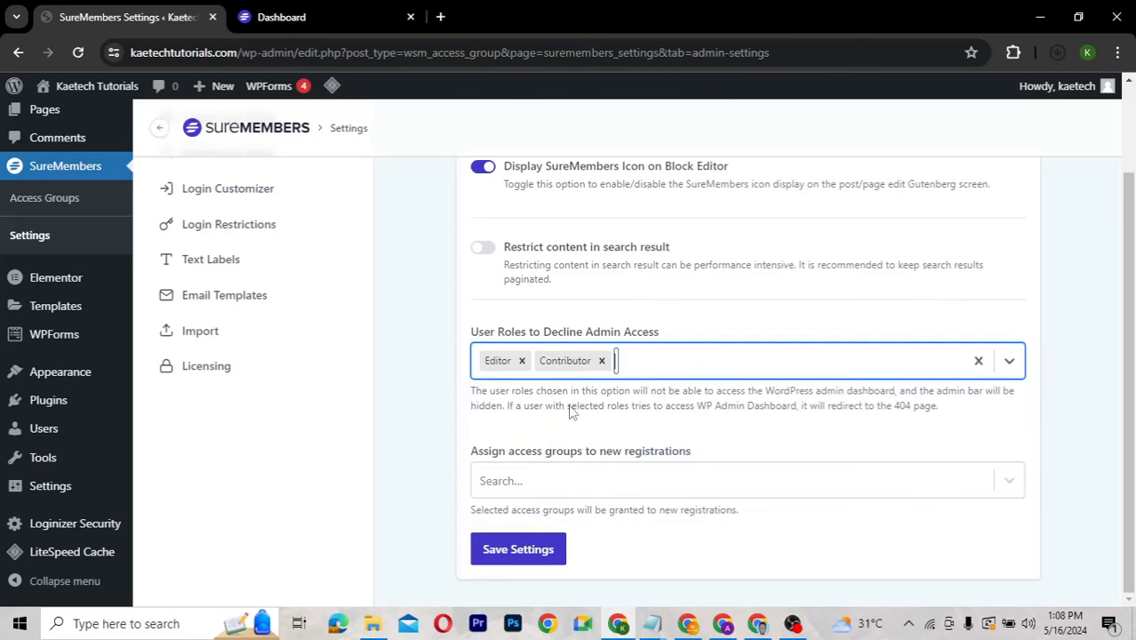
left_click(645, 363)
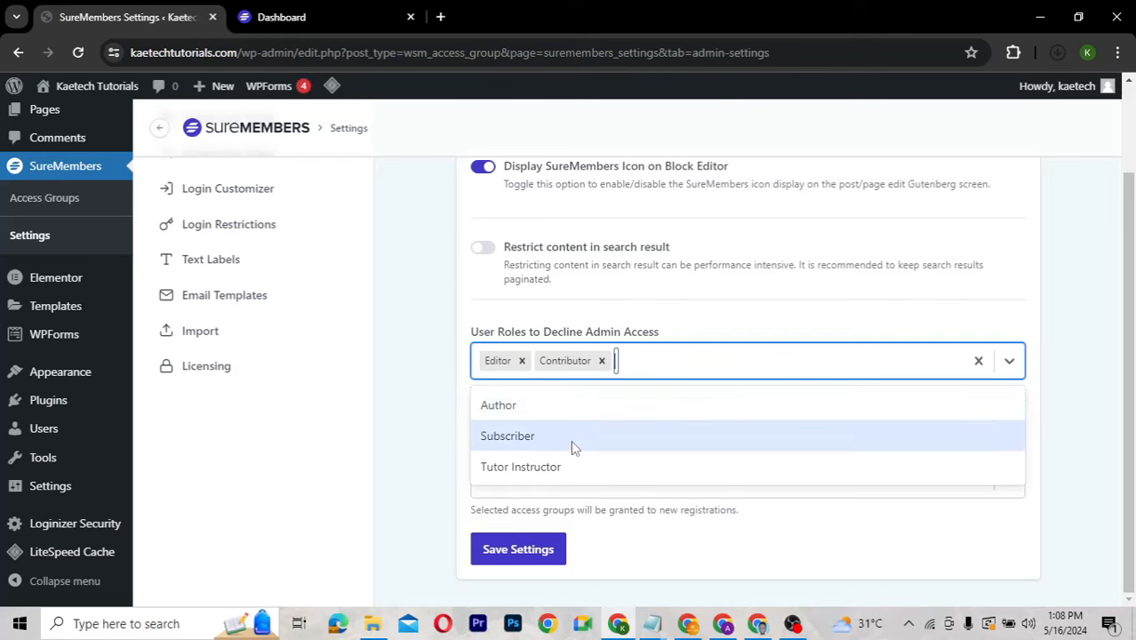
left_click(571, 438)
left_click(728, 370)
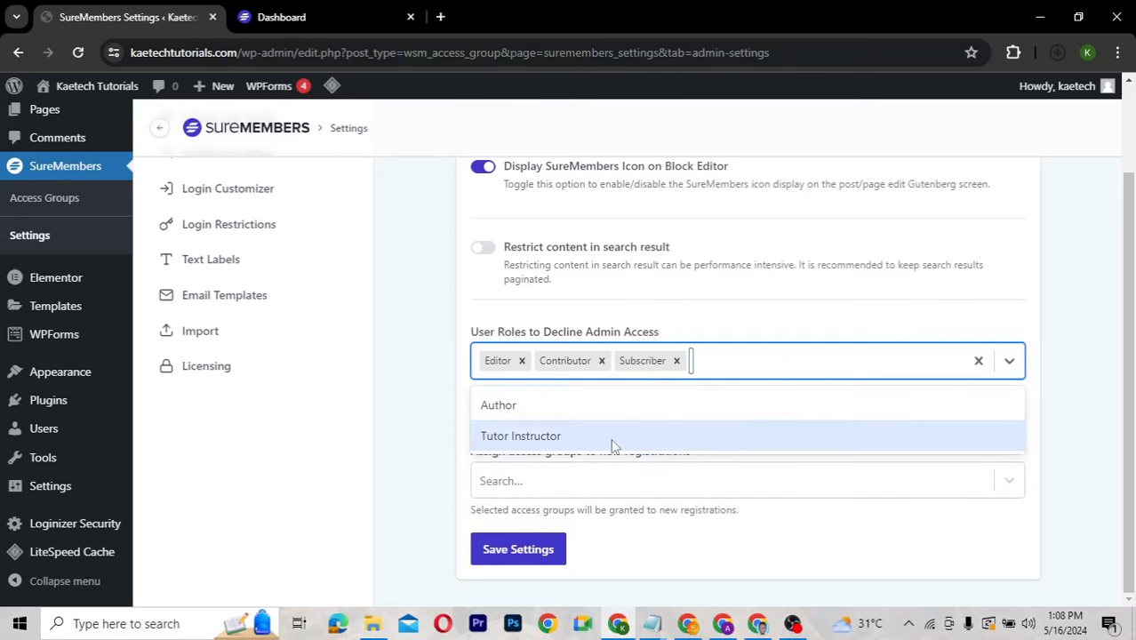
left_click(613, 438)
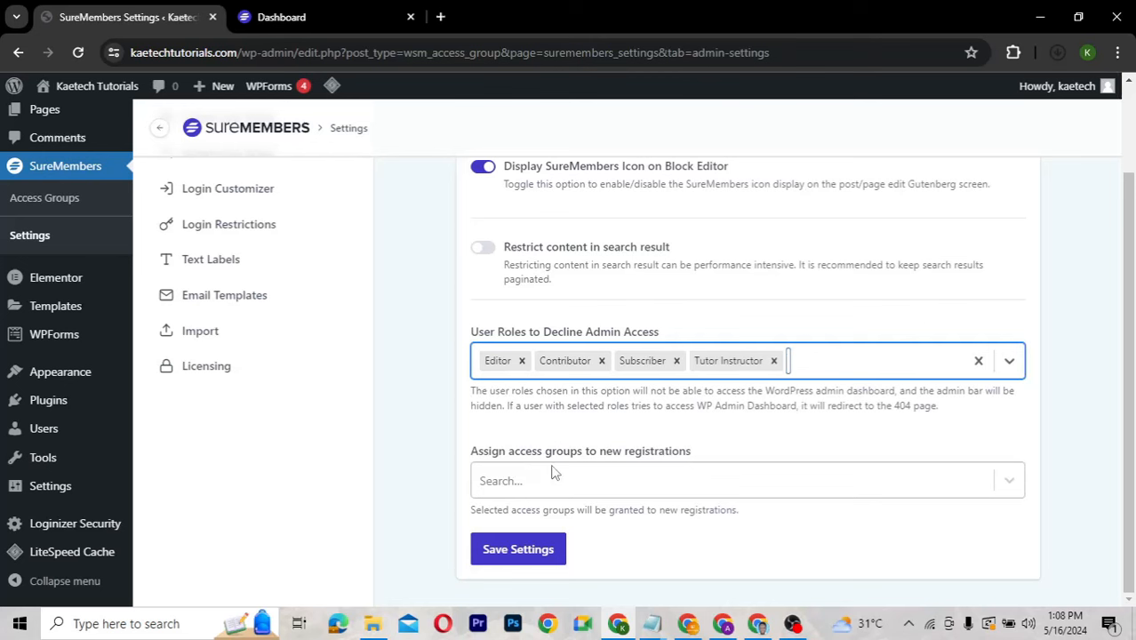
Leave the new-registration access groups empty and save the admin settings.
left_click(642, 482)
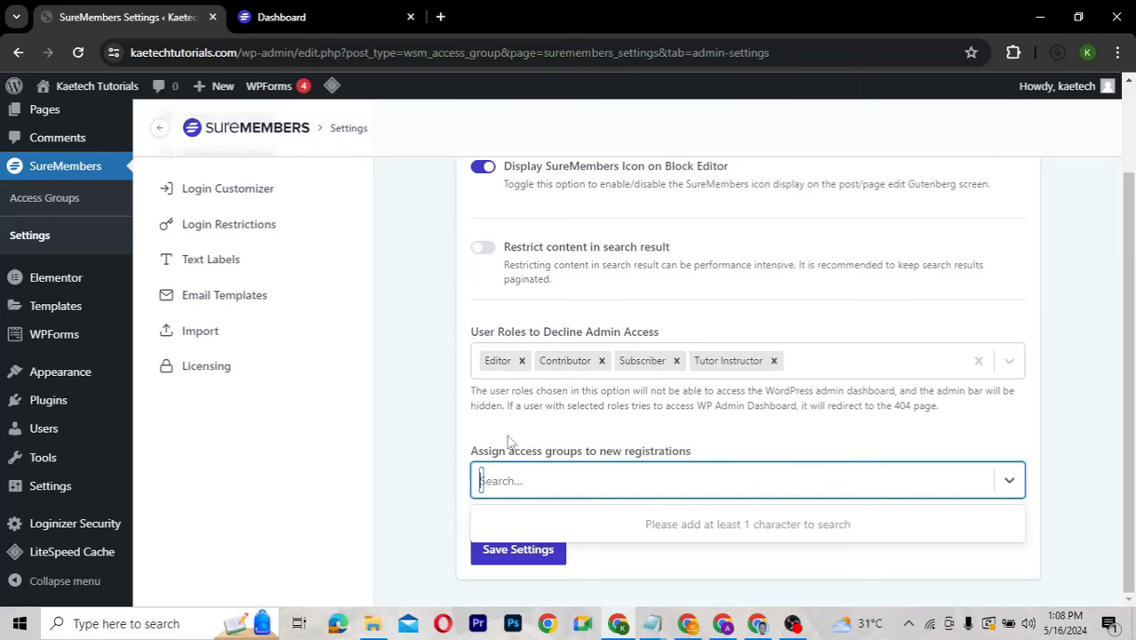
left_click(553, 448)
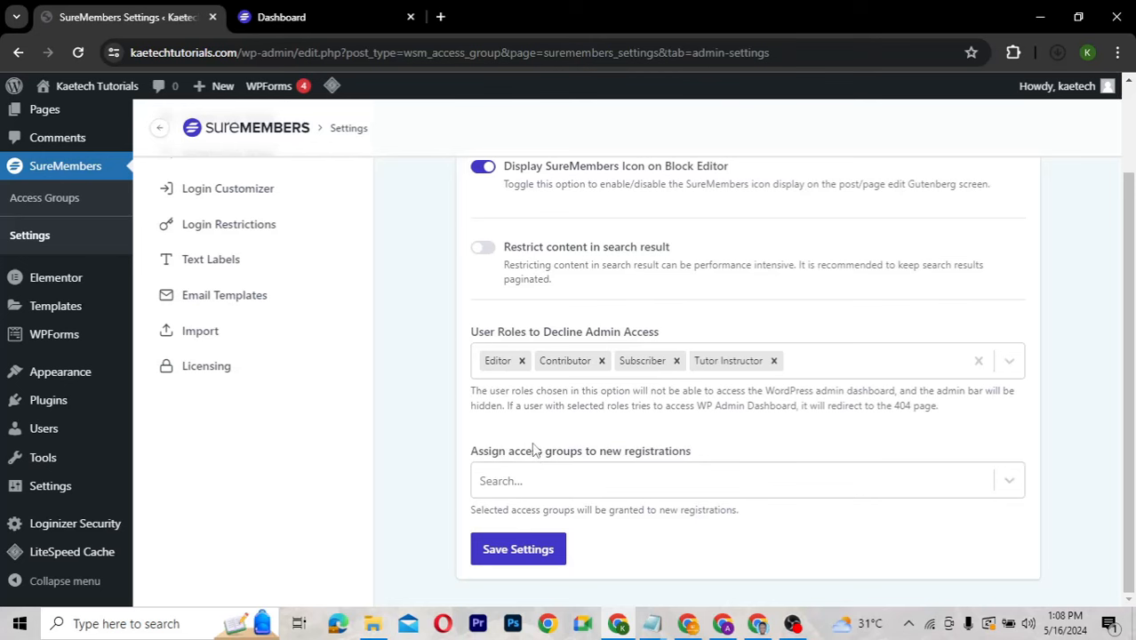
left_click(526, 551)
scroll(533, 428, "up", 2)
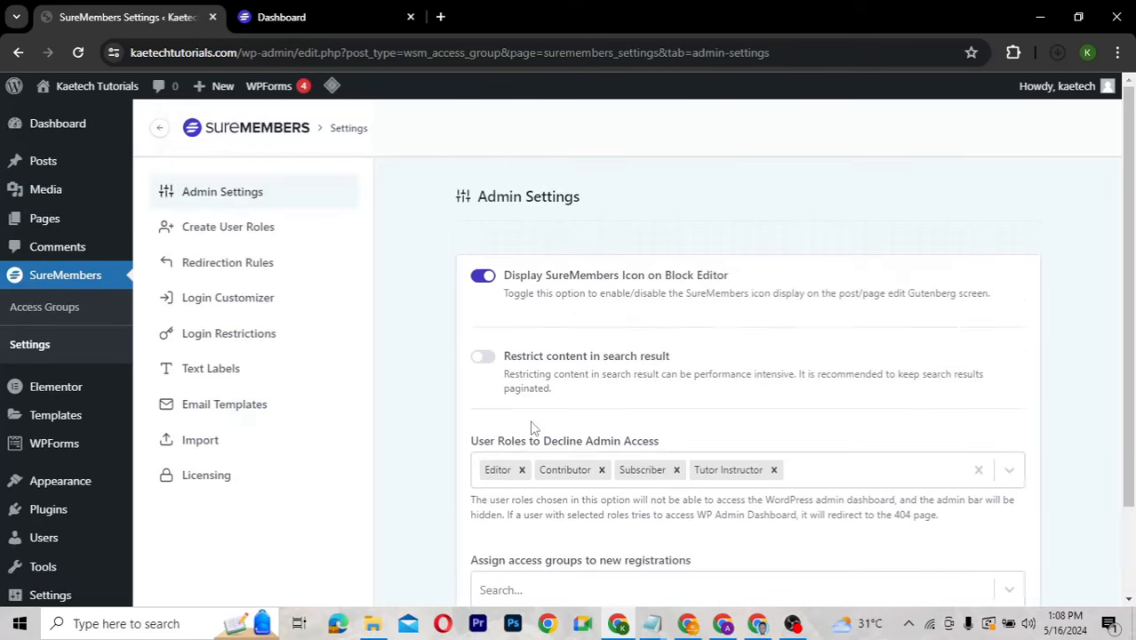
Pass through Create User Roles to Redirection Rules, showing empty Login and Logout Redirect fields.
left_click(256, 229)
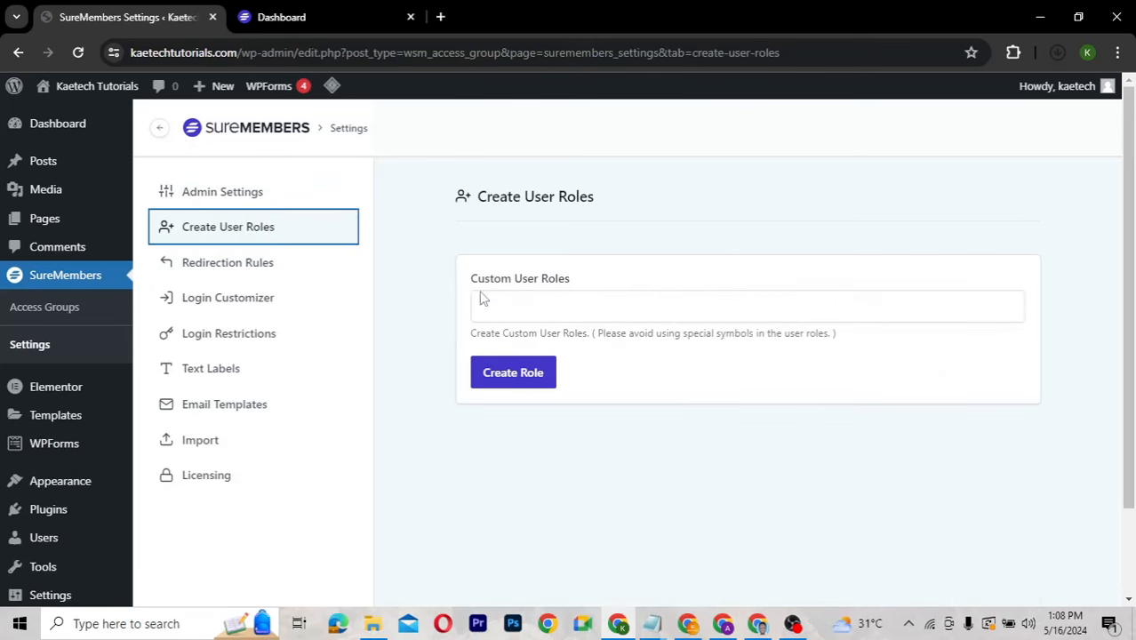
left_click(569, 307)
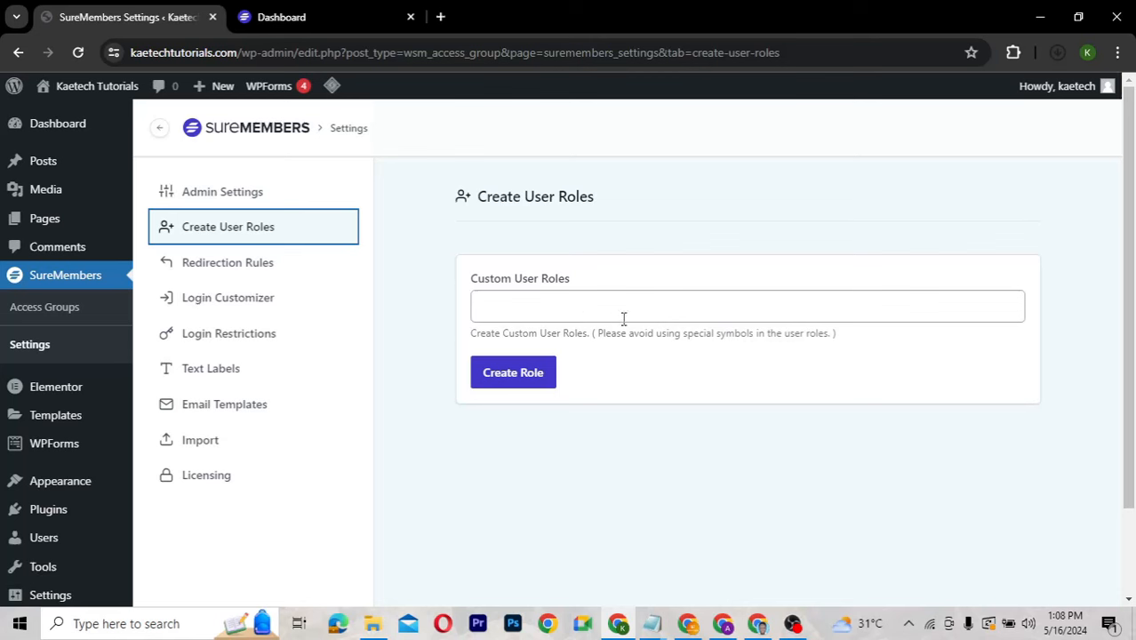
left_click(254, 264)
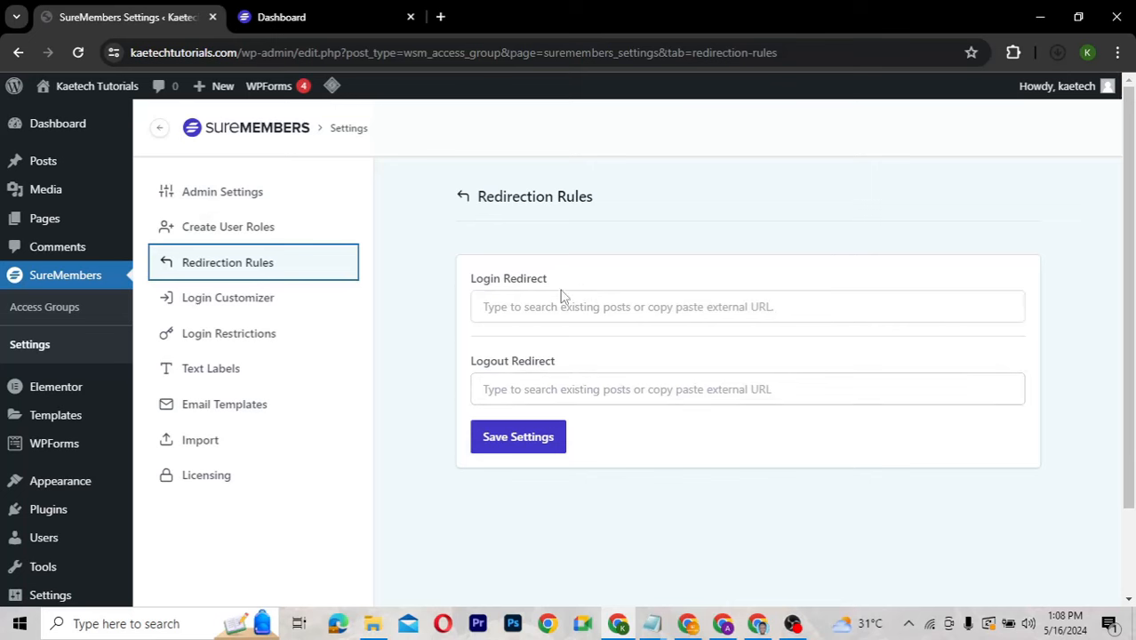
Open Login Customizer and scroll through its login URL, brand colour and logo sections.
left_click(239, 309)
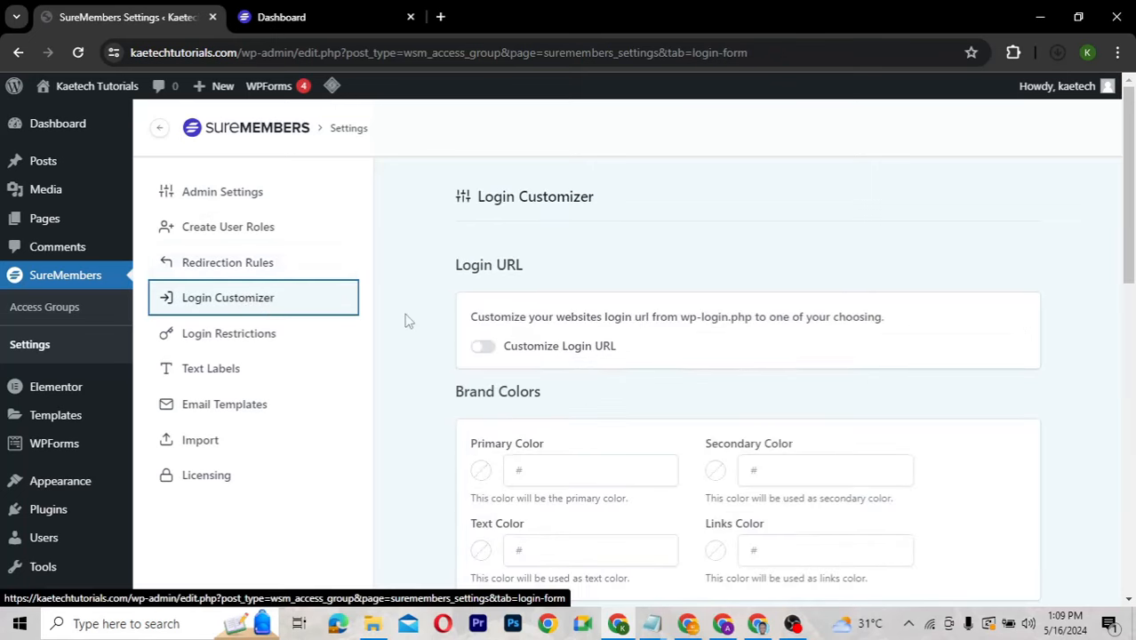
scroll(643, 355, "down", 5)
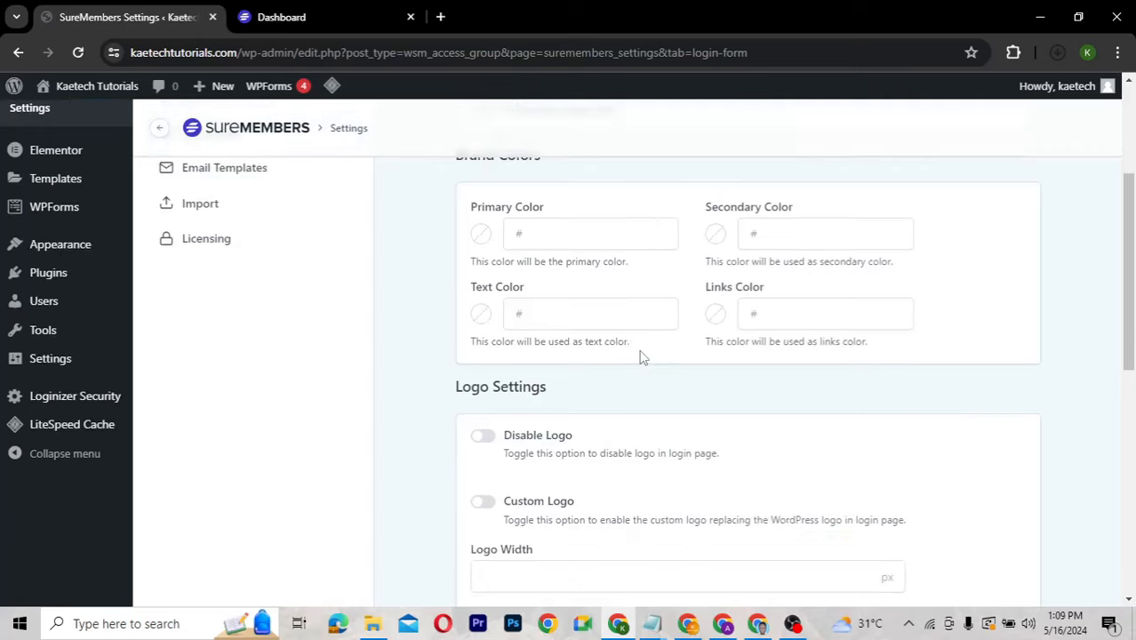
scroll(642, 355, "up", 2)
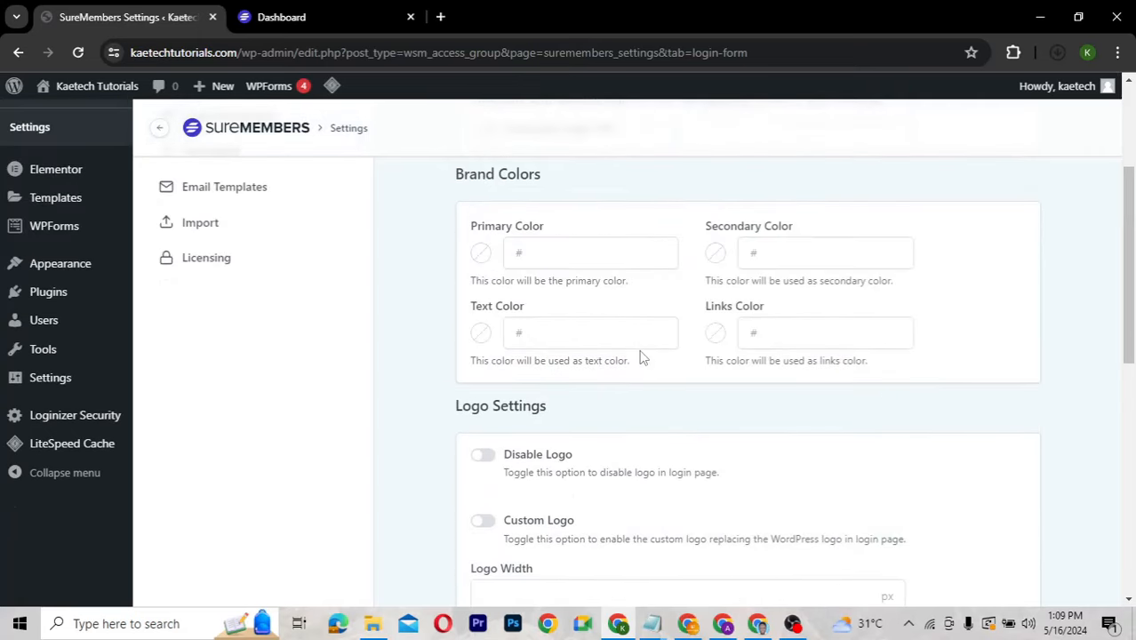
scroll(642, 356, "up", 1)
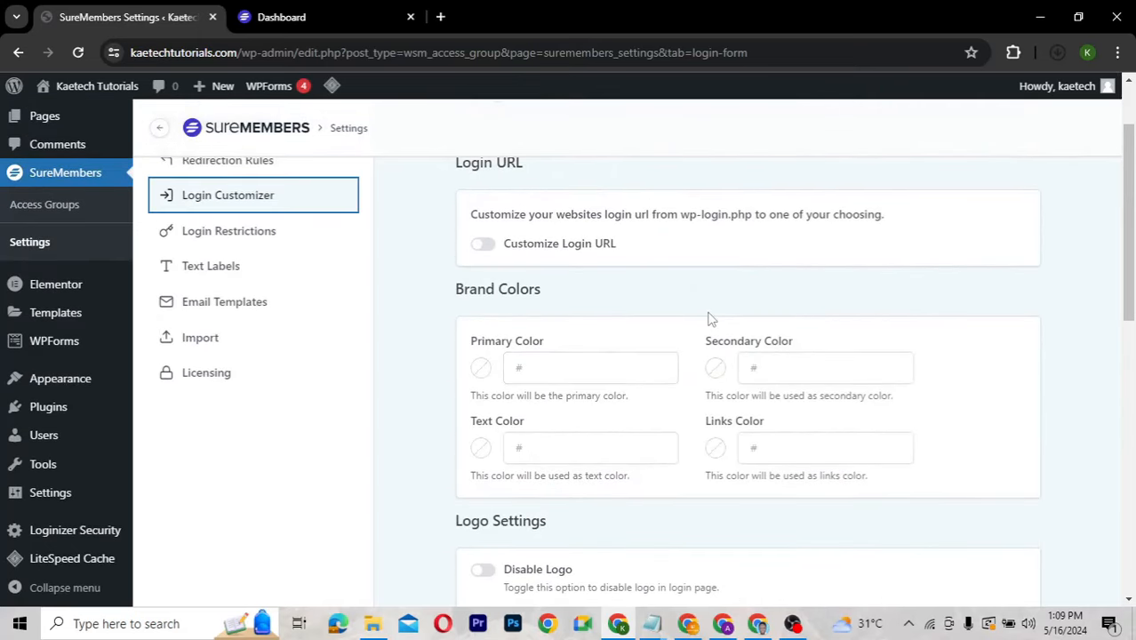
scroll(711, 319, "up", 1)
scroll(712, 318, "down", 1)
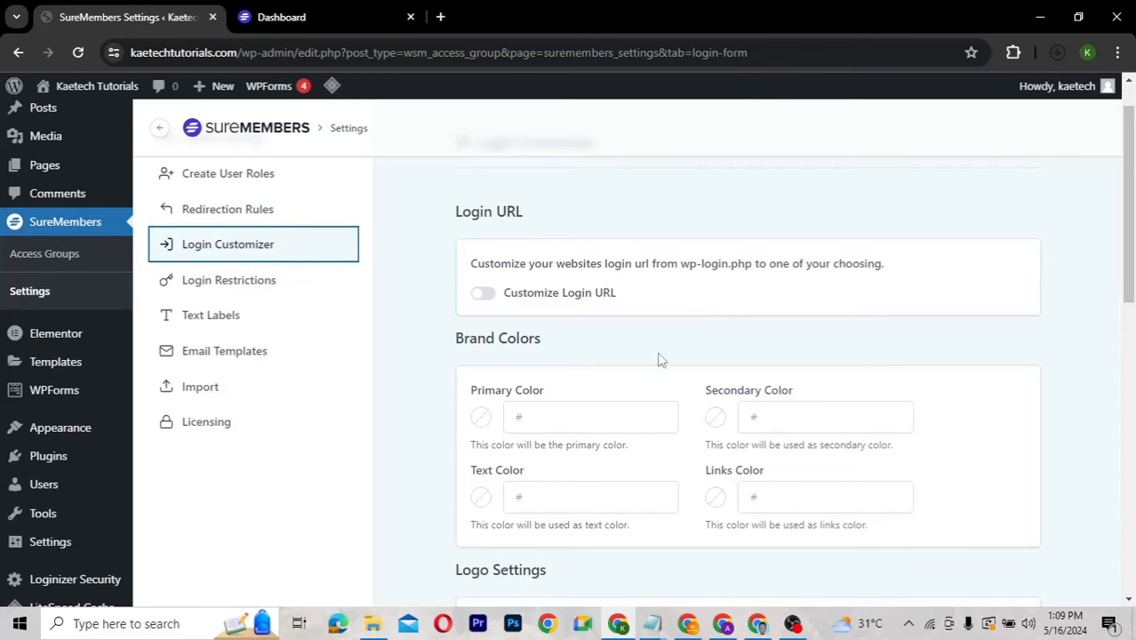
scroll(670, 368, "down", 1)
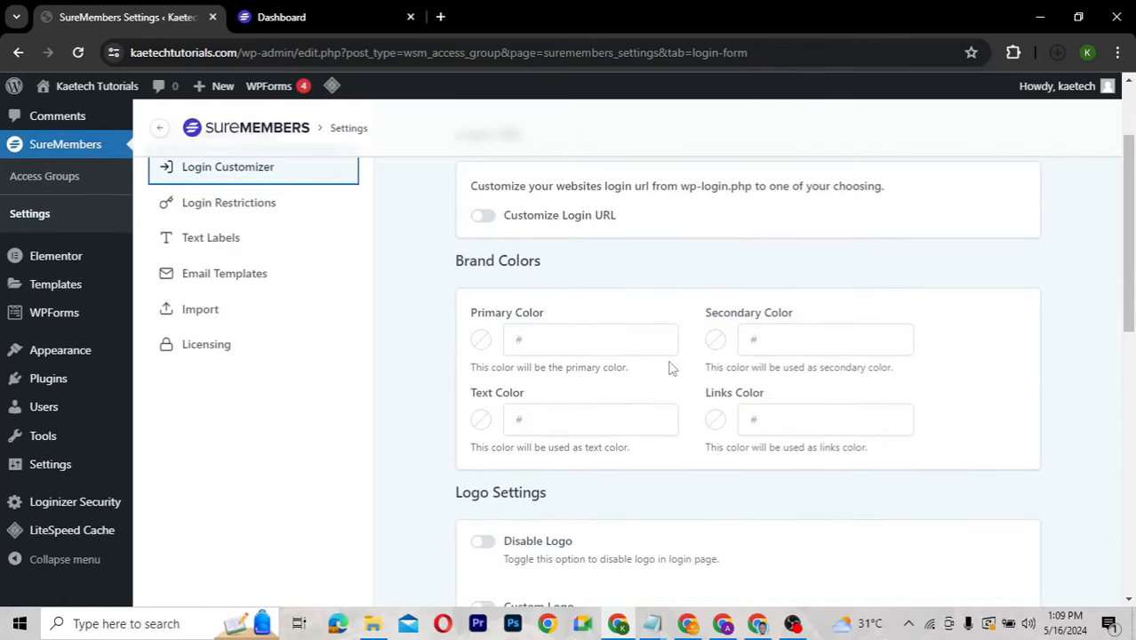
scroll(624, 340, "up", 1)
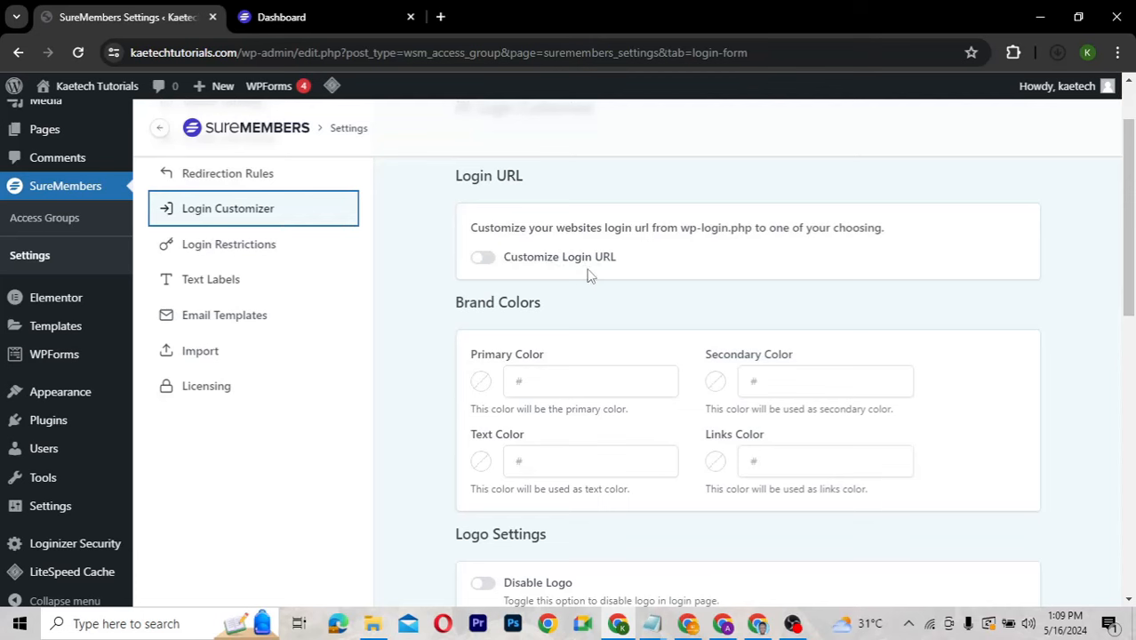
Turn on Customize Login URL, keeping 'login' with a 404 redirect, and save the settings.
left_click(484, 260)
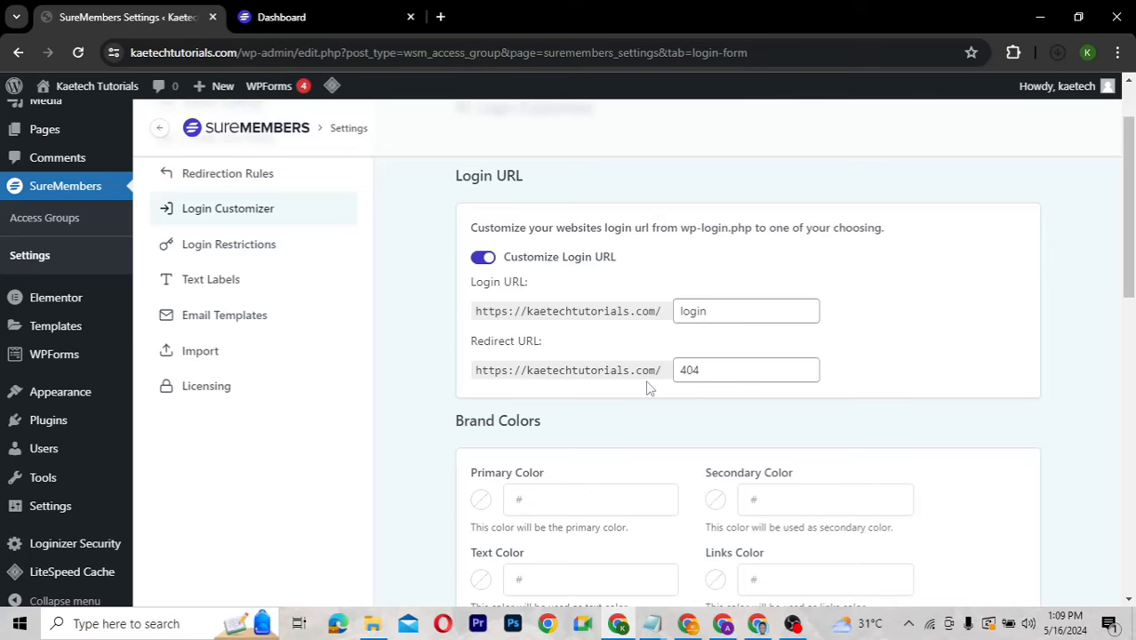
scroll(667, 428, "down", 2)
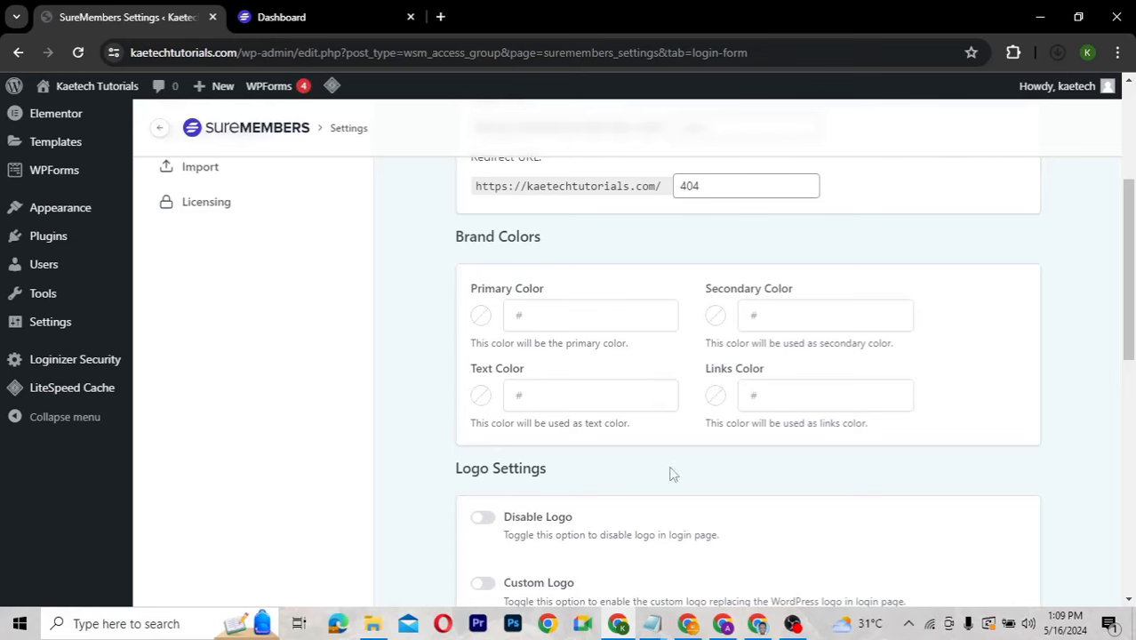
scroll(680, 482, "down", 3)
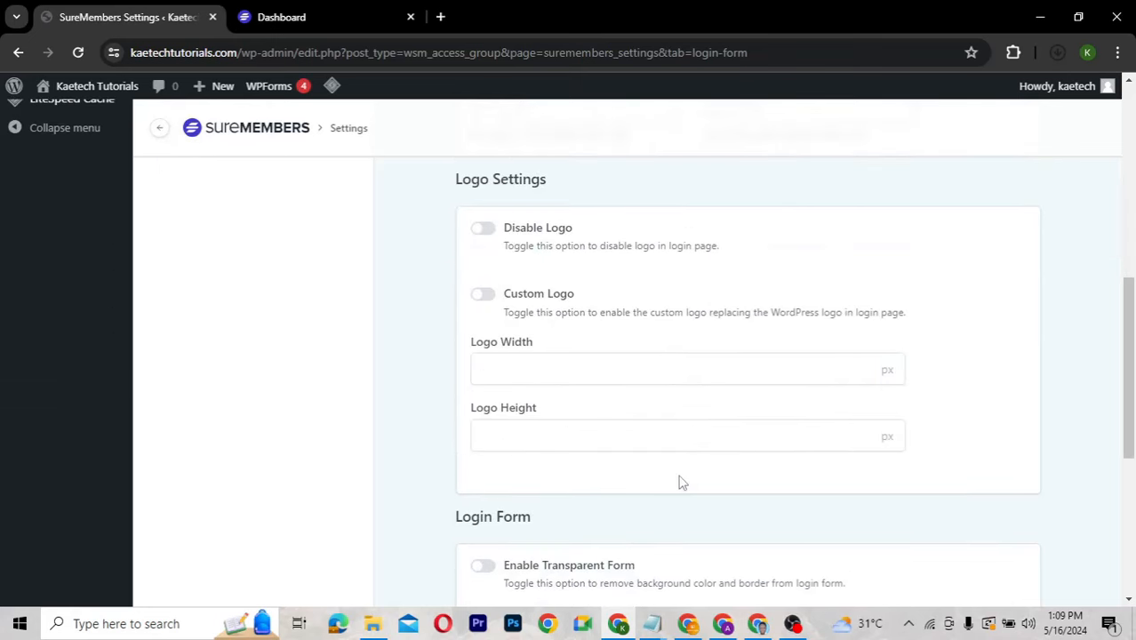
scroll(680, 482, "up", 2)
scroll(680, 481, "down", 2)
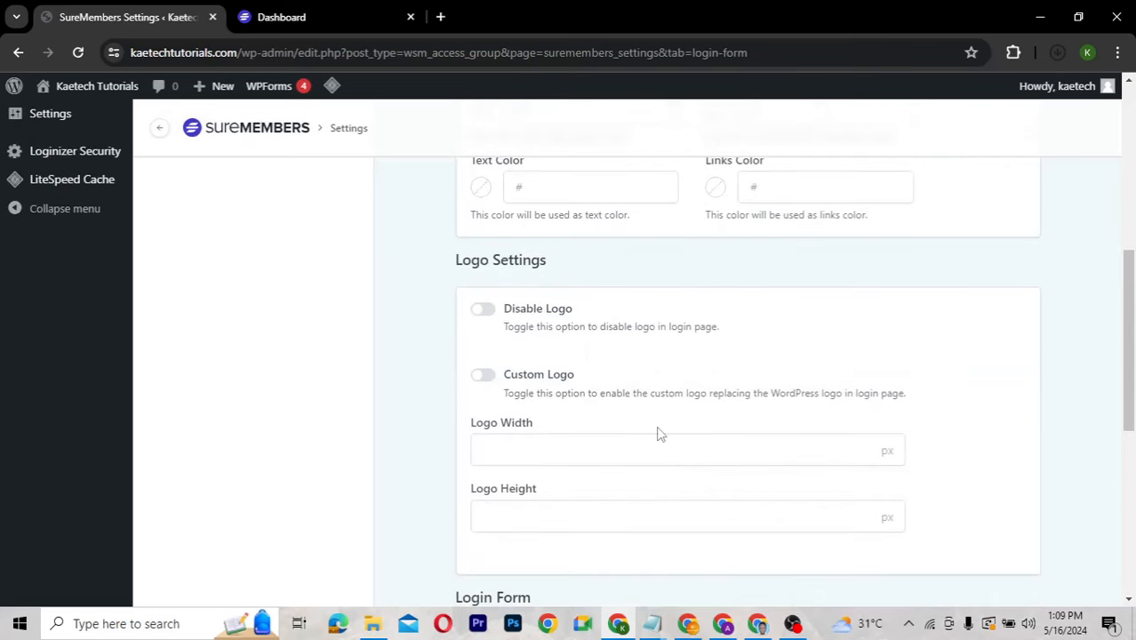
scroll(660, 431, "down", 3)
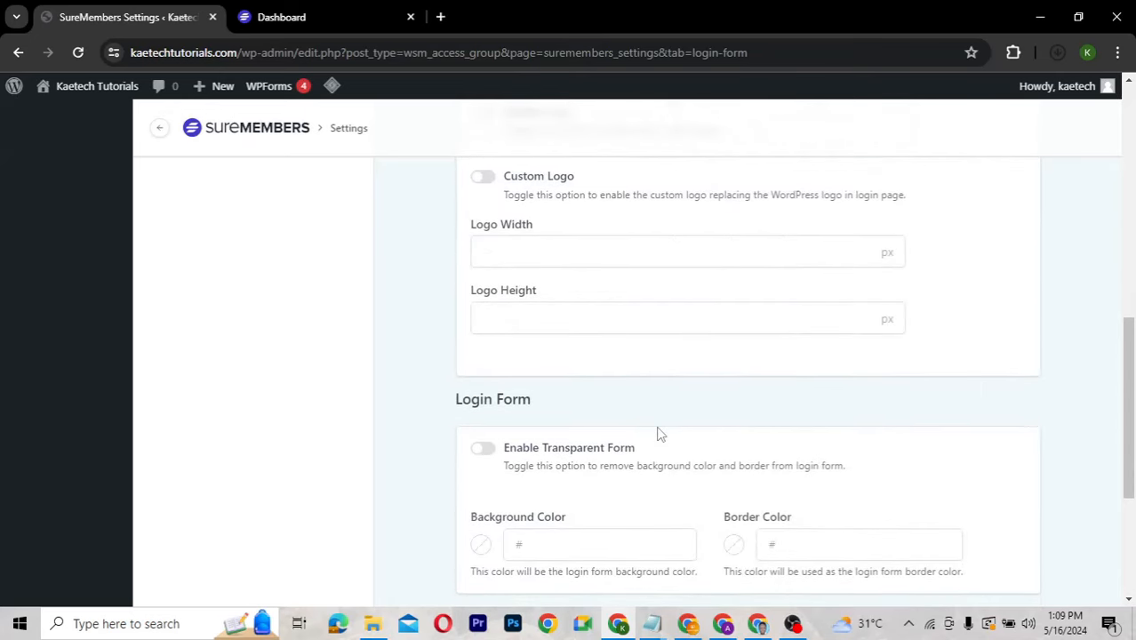
scroll(659, 433, "down", 4)
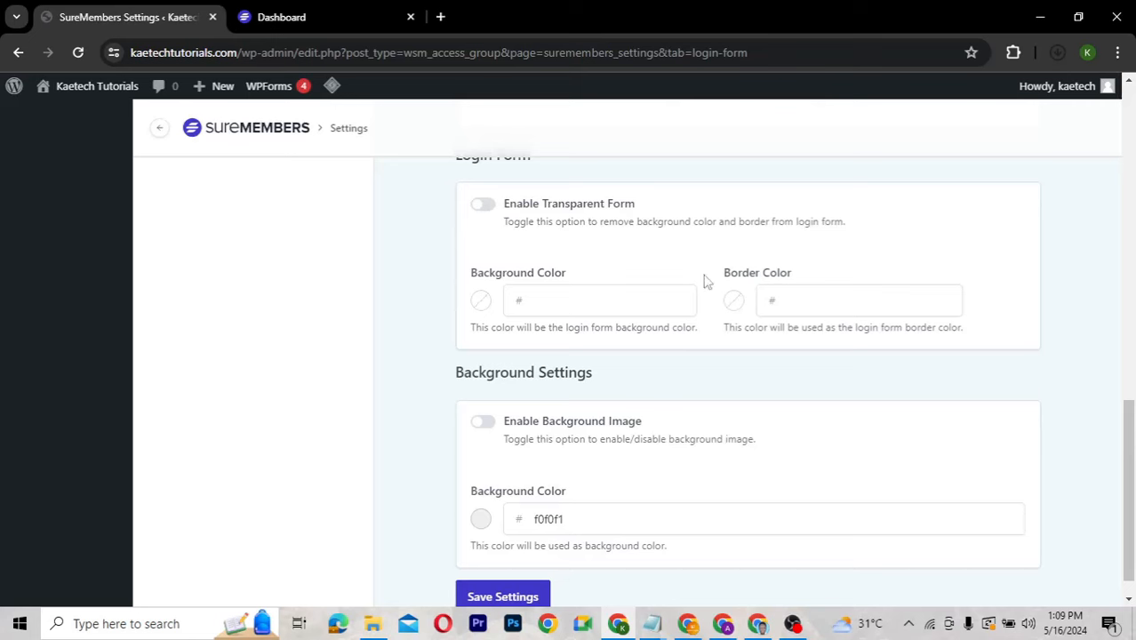
scroll(673, 397, "down", 1)
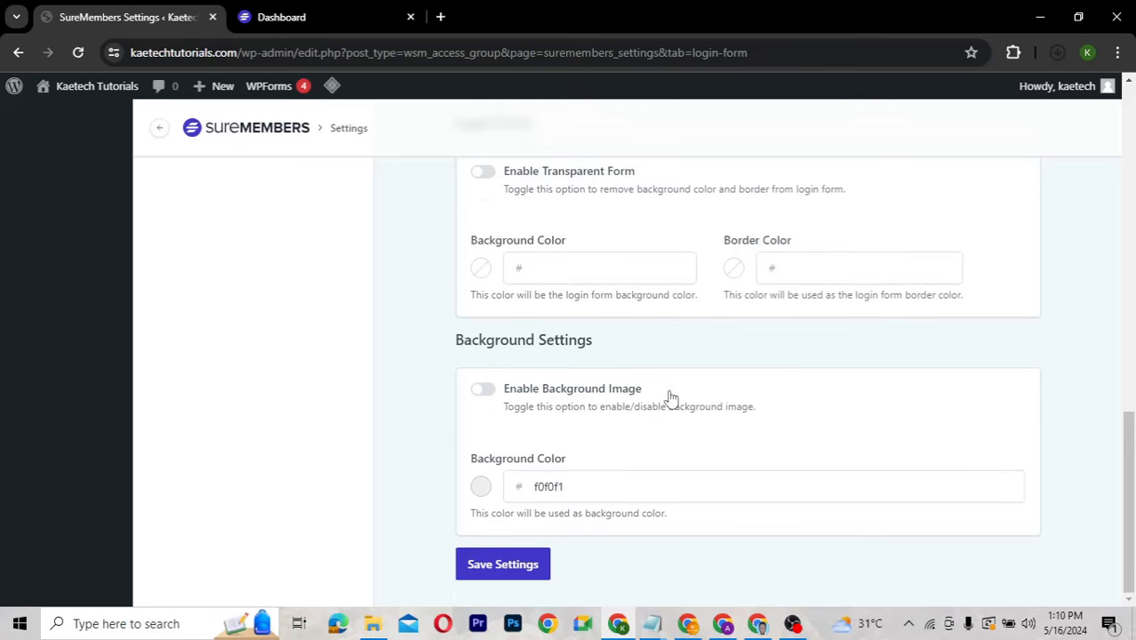
left_click(511, 566)
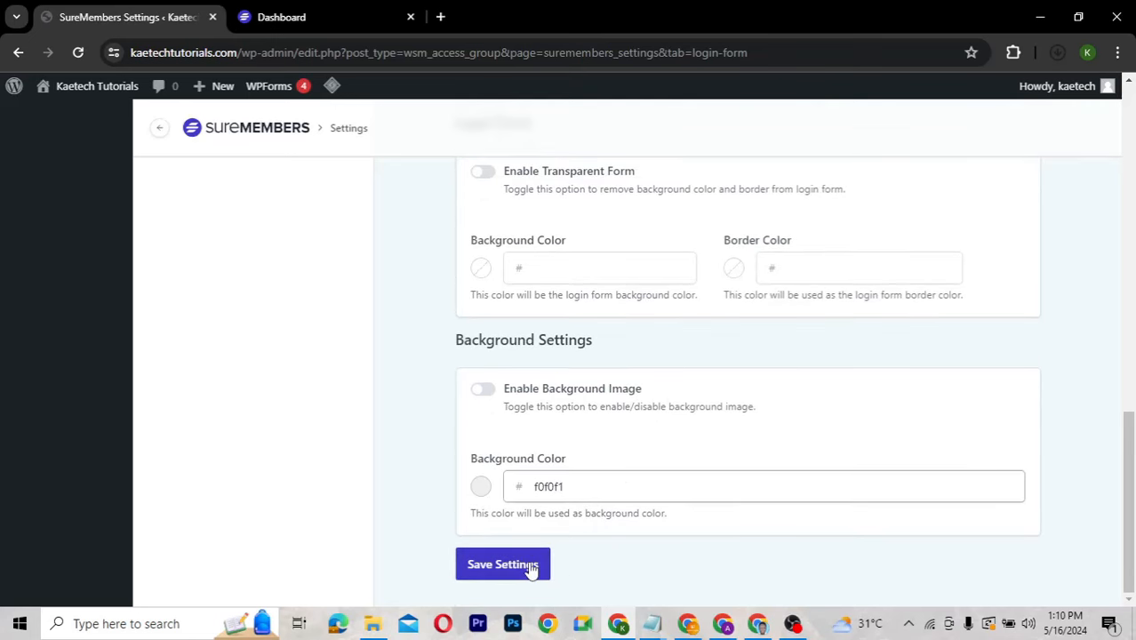
left_click(503, 560)
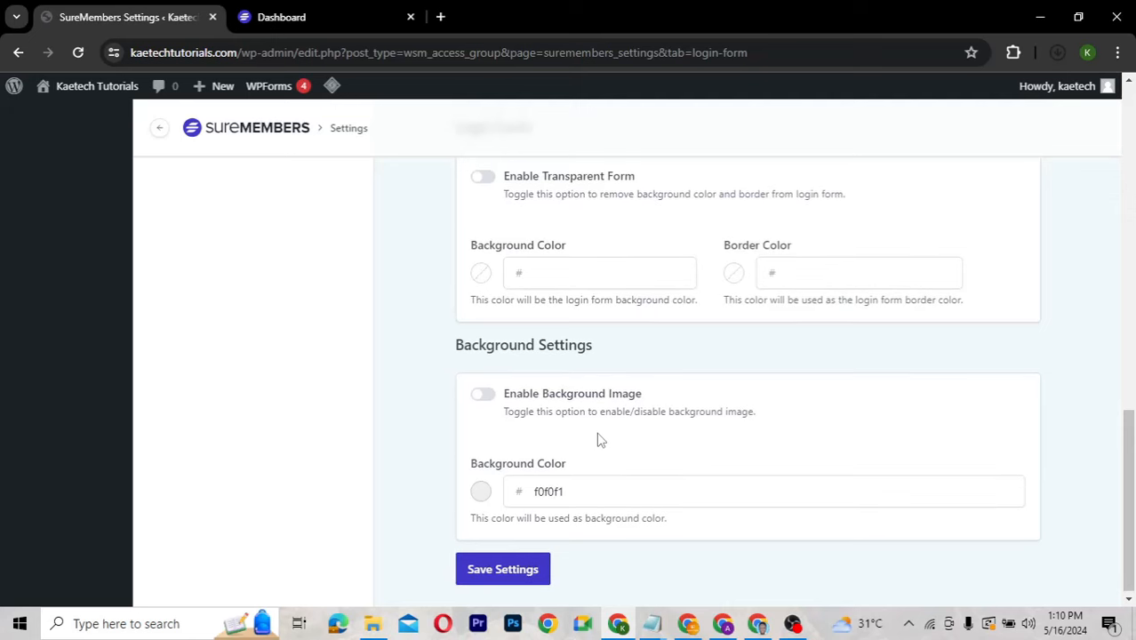
scroll(598, 440, "up", 7)
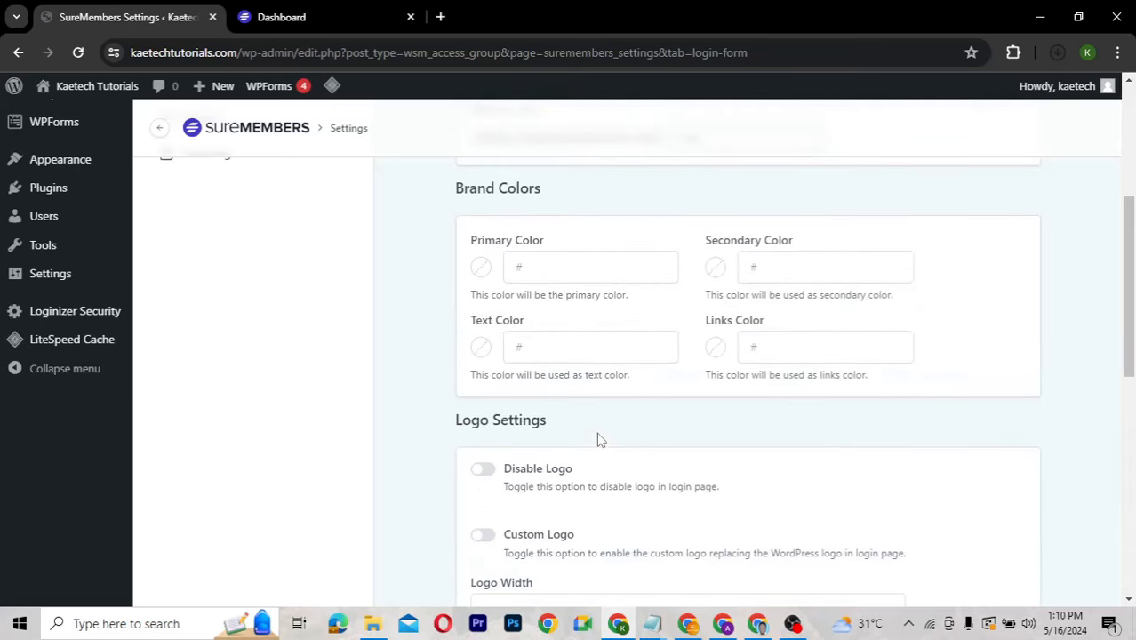
scroll(598, 439, "up", 3)
Add a sample login restriction with Block New User Login, then delete it and confirm.
left_click(253, 267)
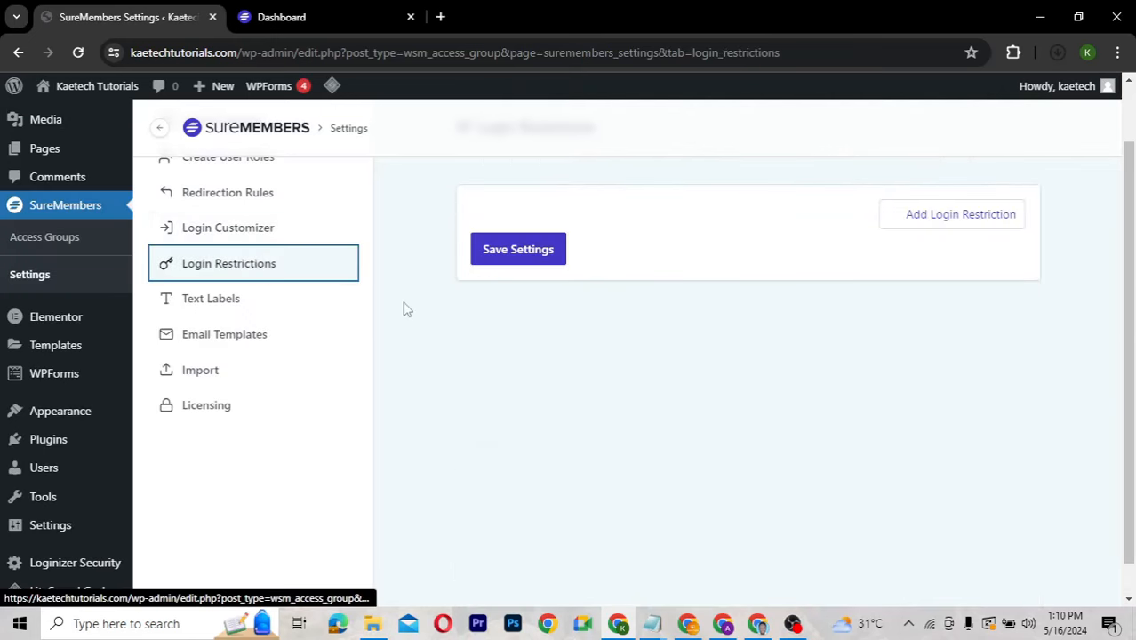
left_click(969, 219)
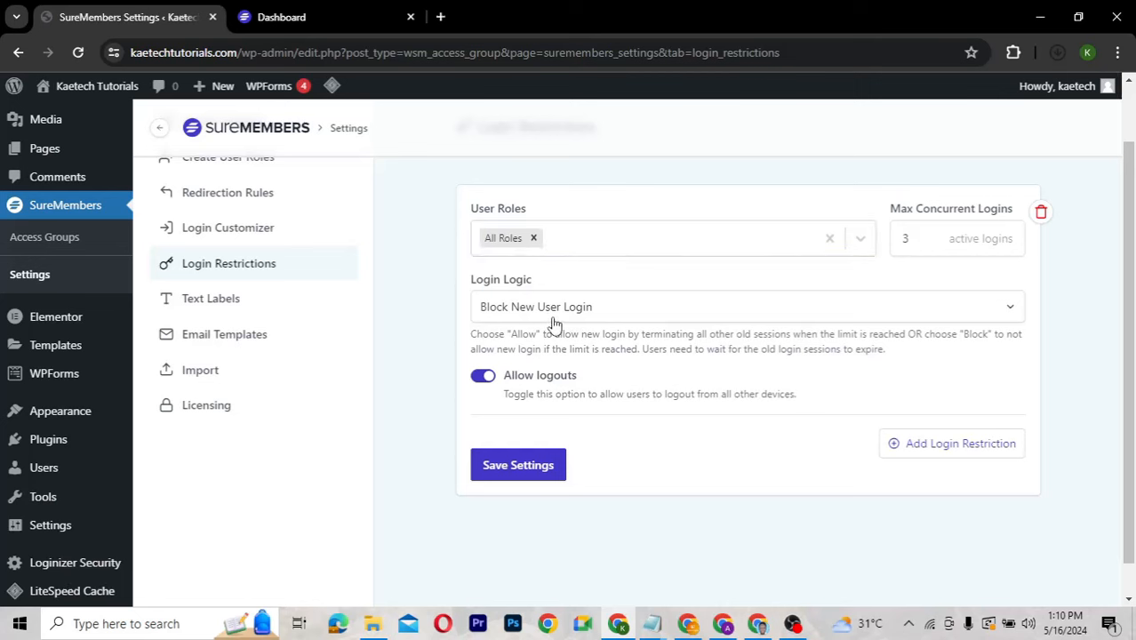
left_click(646, 321)
left_click(649, 319)
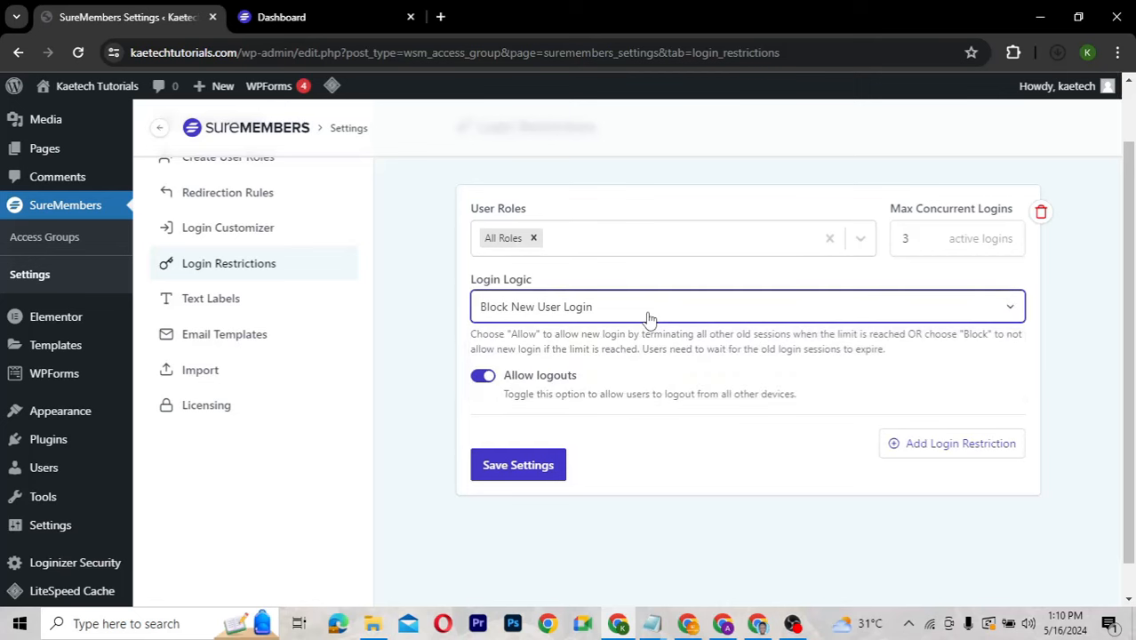
left_click(649, 319)
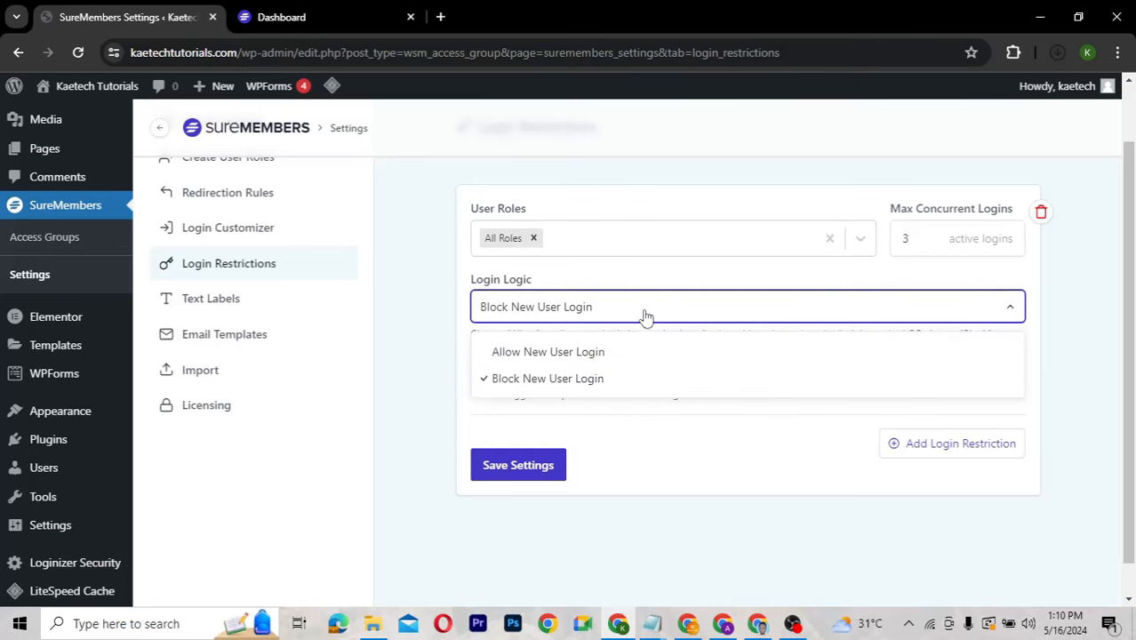
left_click(646, 318)
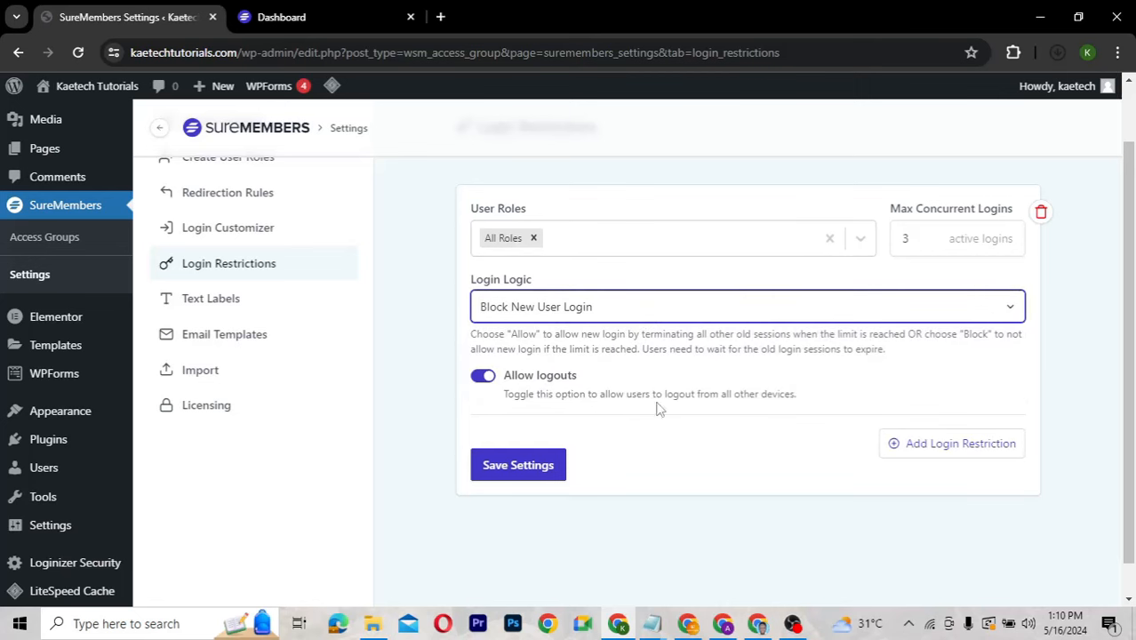
left_click(1040, 215)
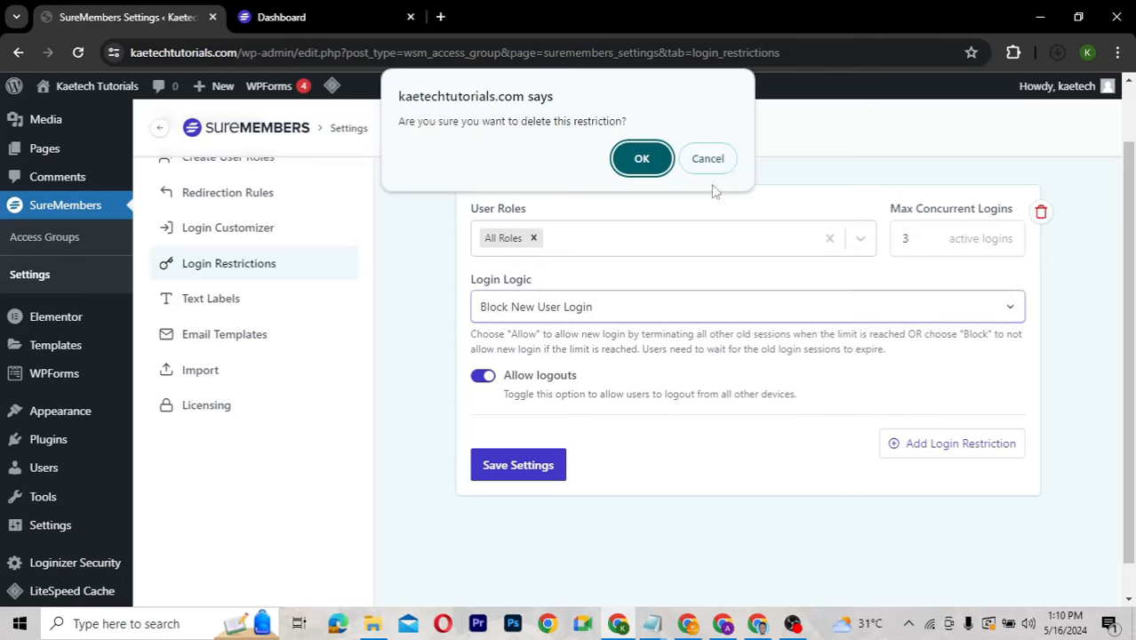
left_click(640, 157)
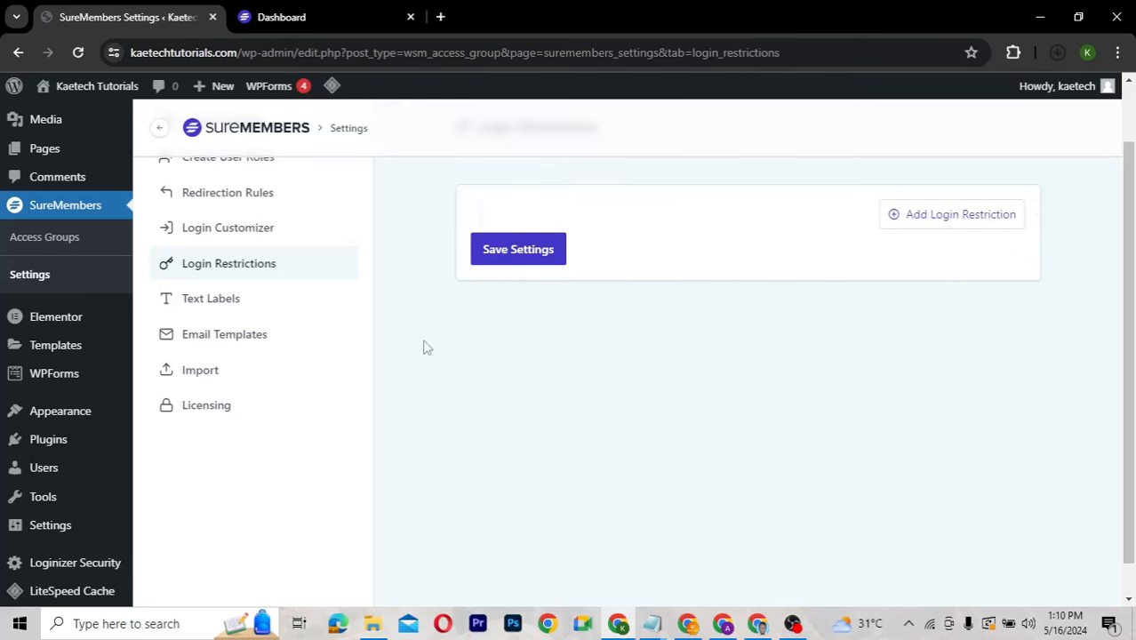
Open the Text Labels settings and scroll through them.
left_click(216, 309)
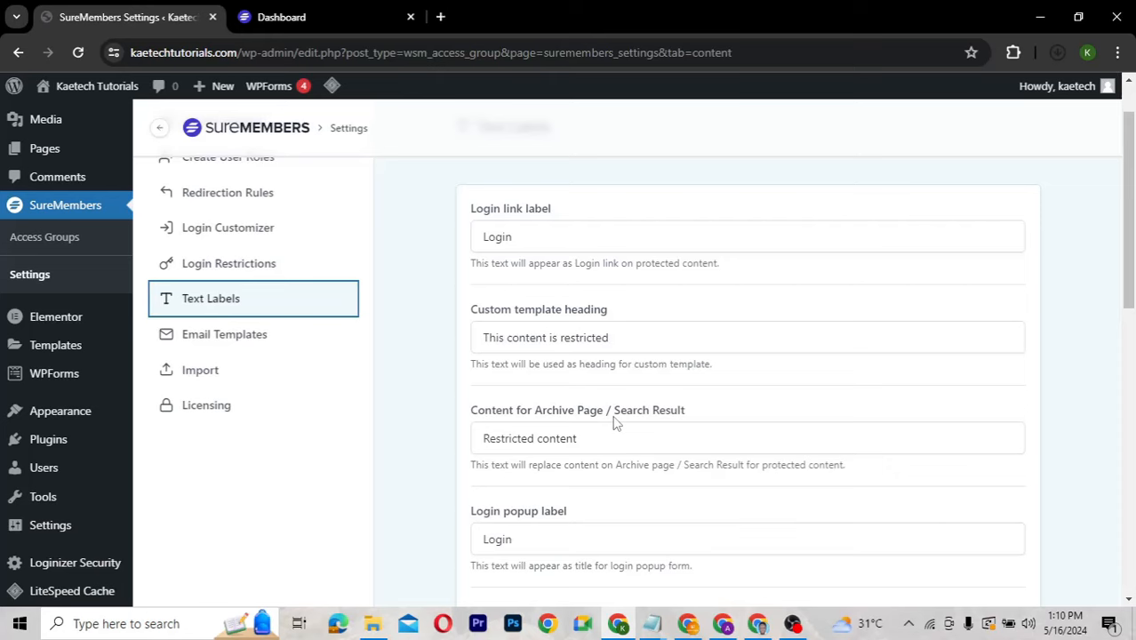
scroll(614, 424, "down", 3)
scroll(568, 449, "down", 4)
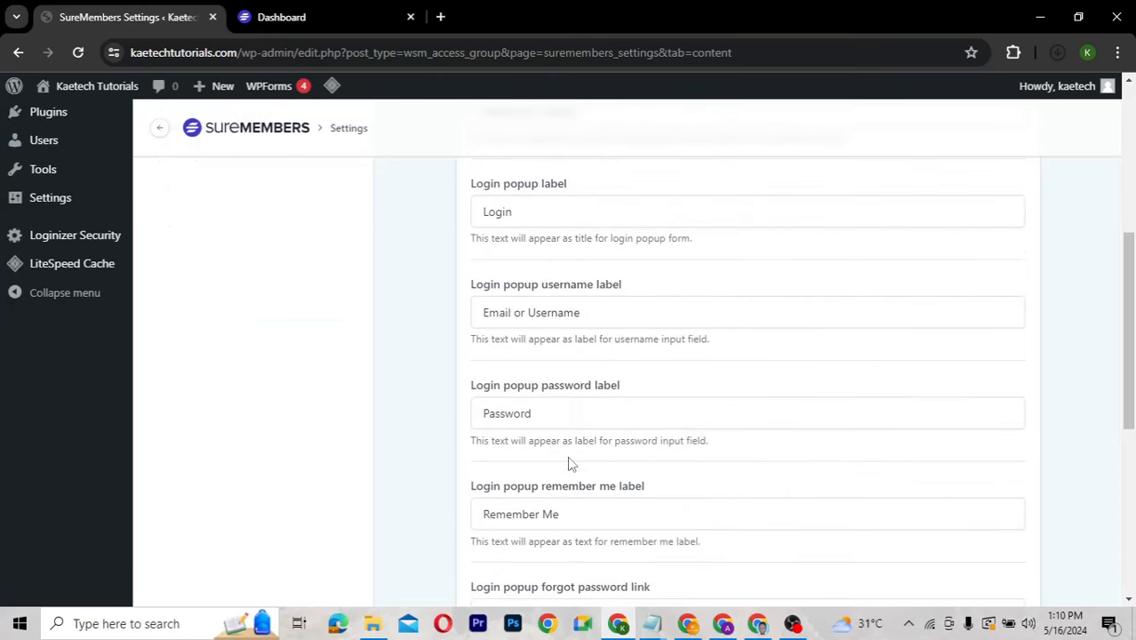
scroll(570, 464, "up", 4)
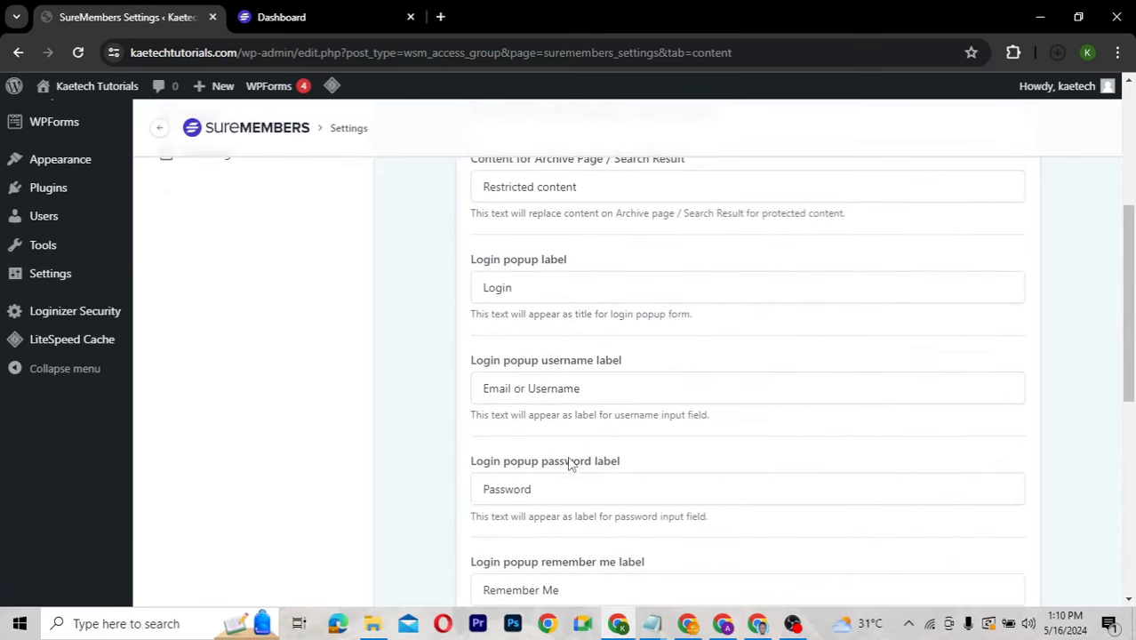
scroll(570, 464, "up", 3)
Review the Email Templates settings, then go to the Import CSV page for users.
left_click(241, 351)
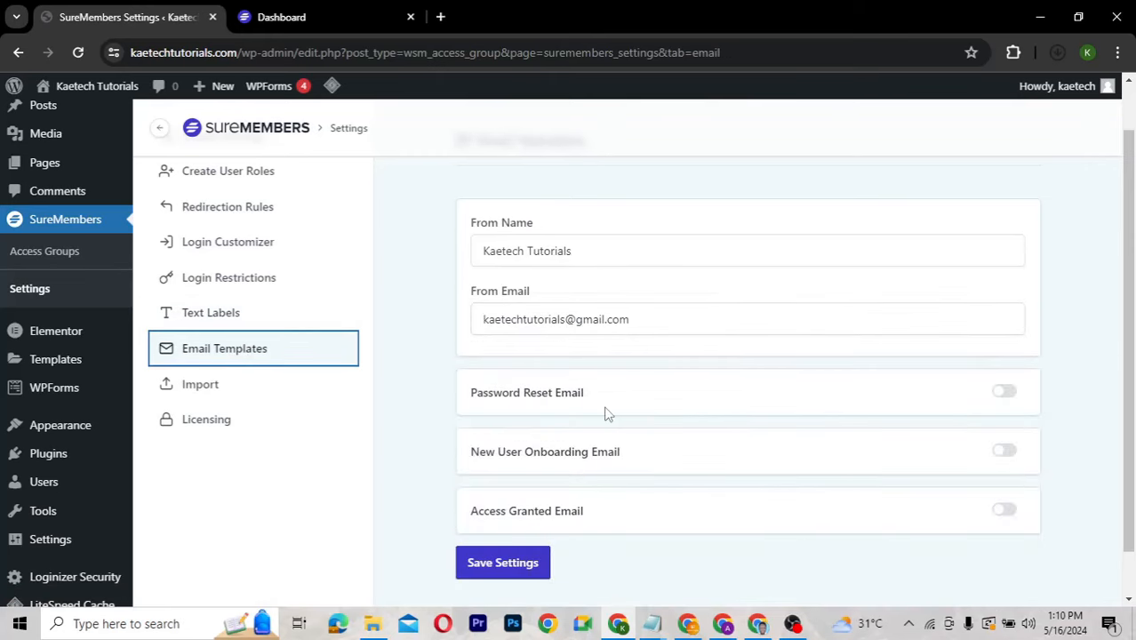
scroll(607, 414, "down", 1)
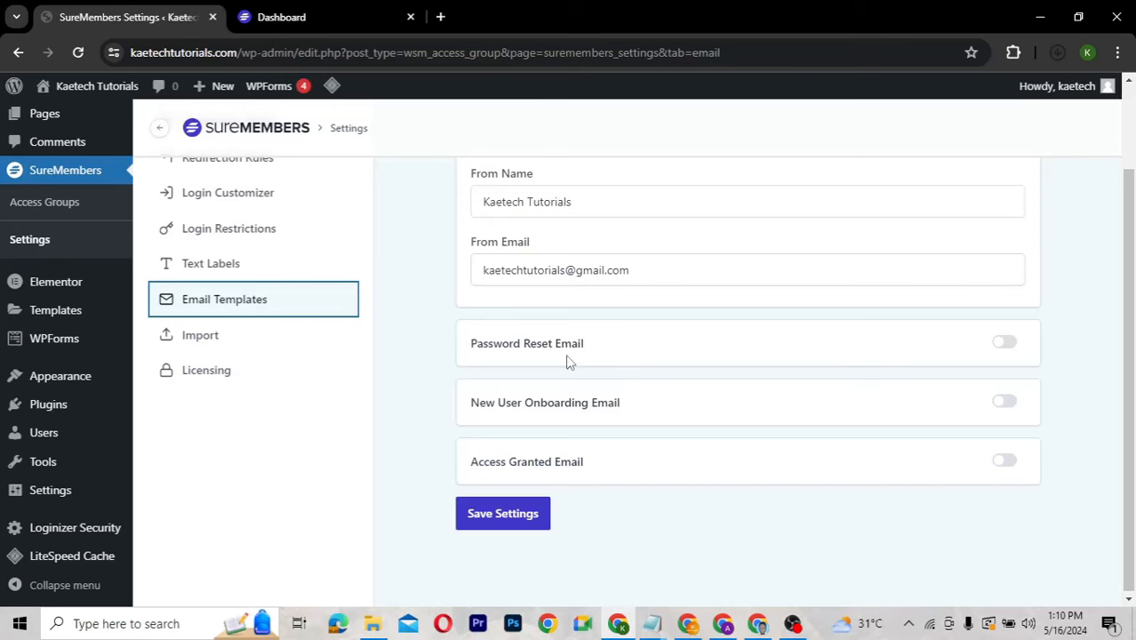
scroll(569, 363, "up", 1)
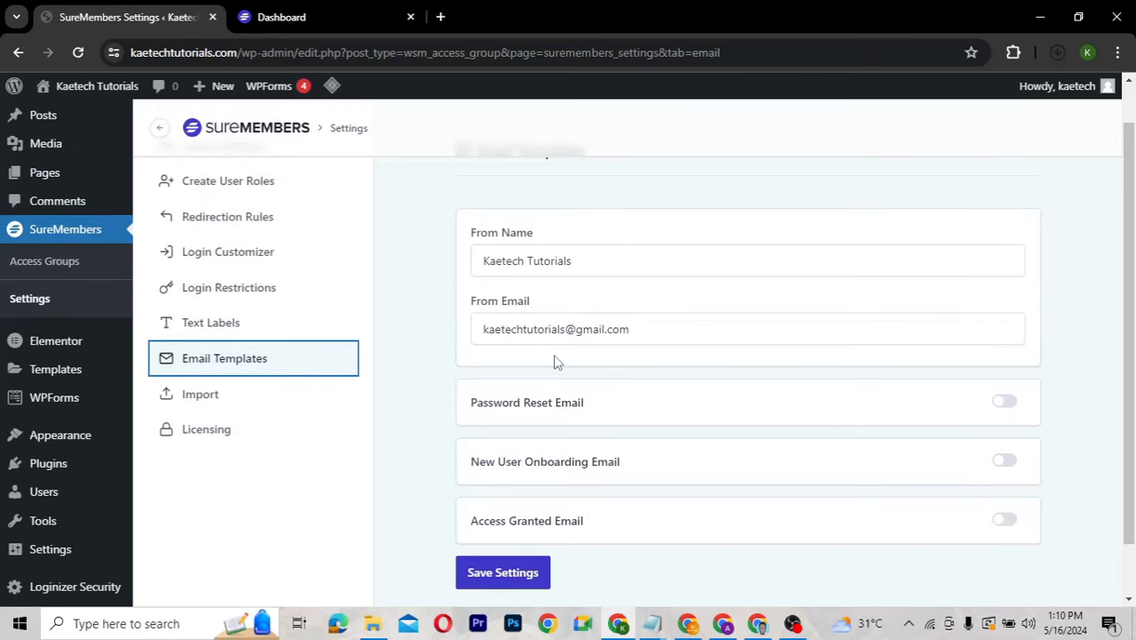
left_click(216, 400)
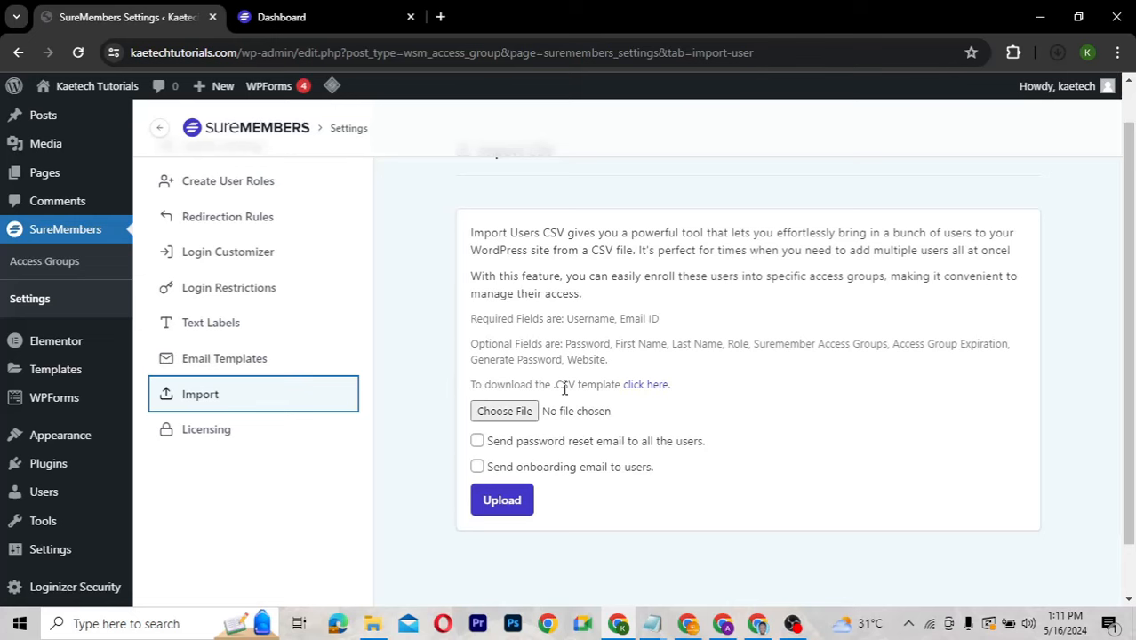
scroll(400, 331, "up", 1)
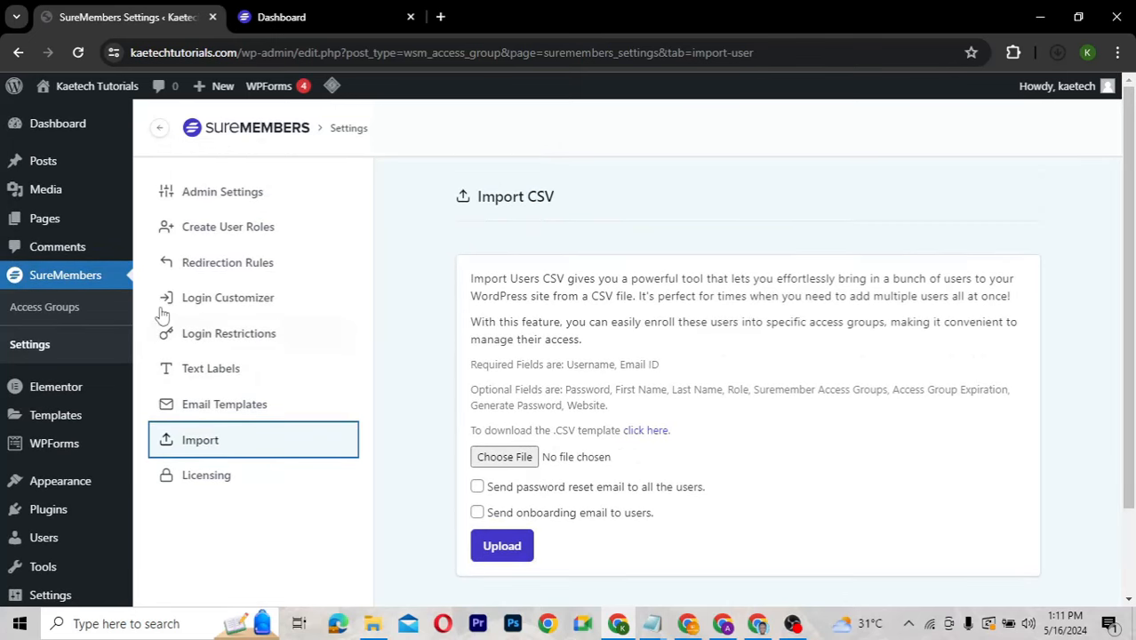
Open Access Groups, check the header settings icon, and return to the empty groups list.
left_click(53, 311)
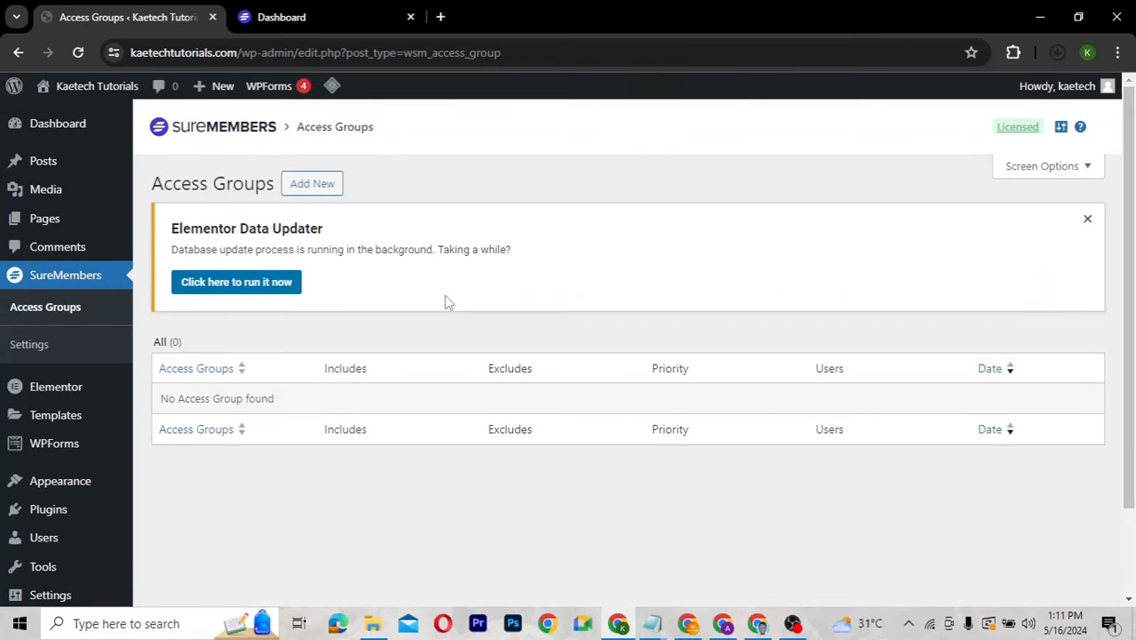
left_click(1064, 135)
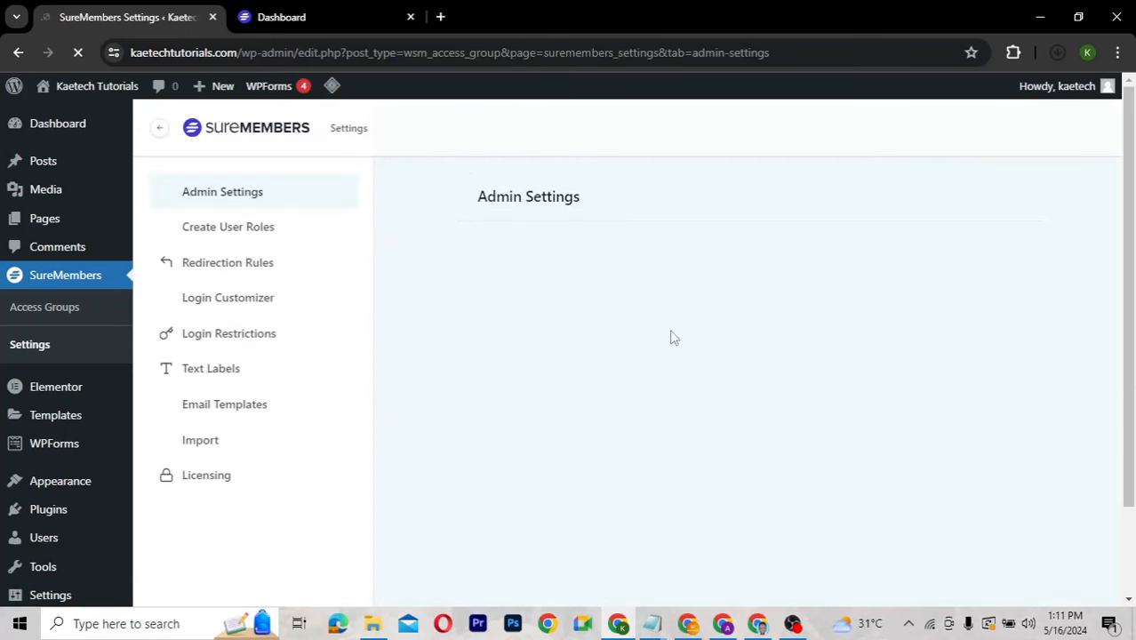
left_click(52, 306)
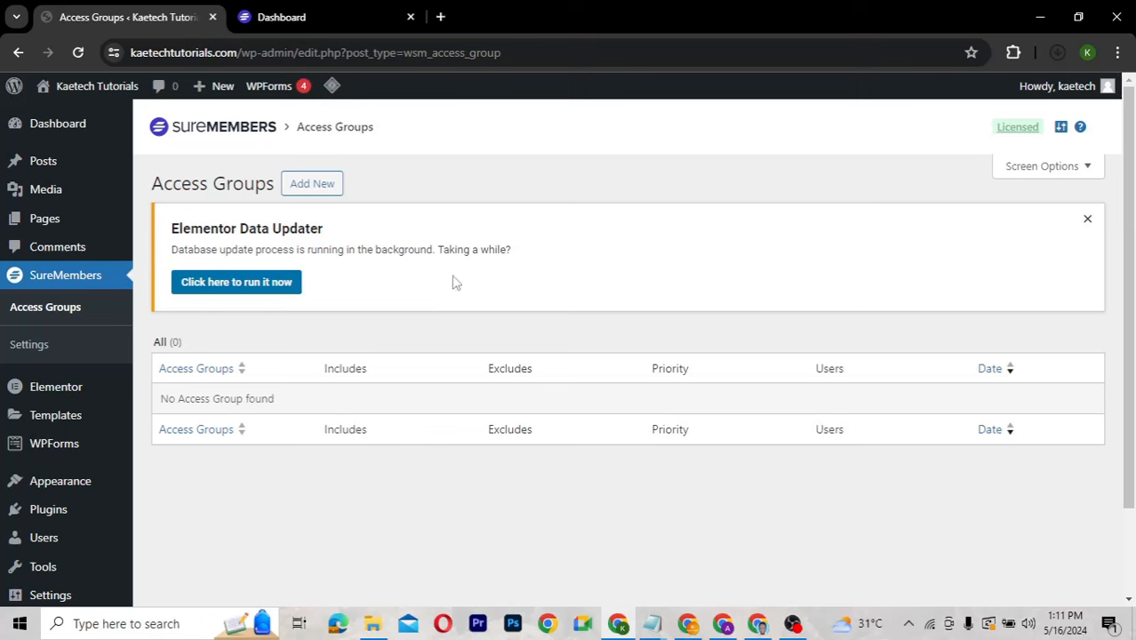
Dismiss the Elementor Data Updater notice and start a new access group named 'Free Plan'.
left_click(1087, 218)
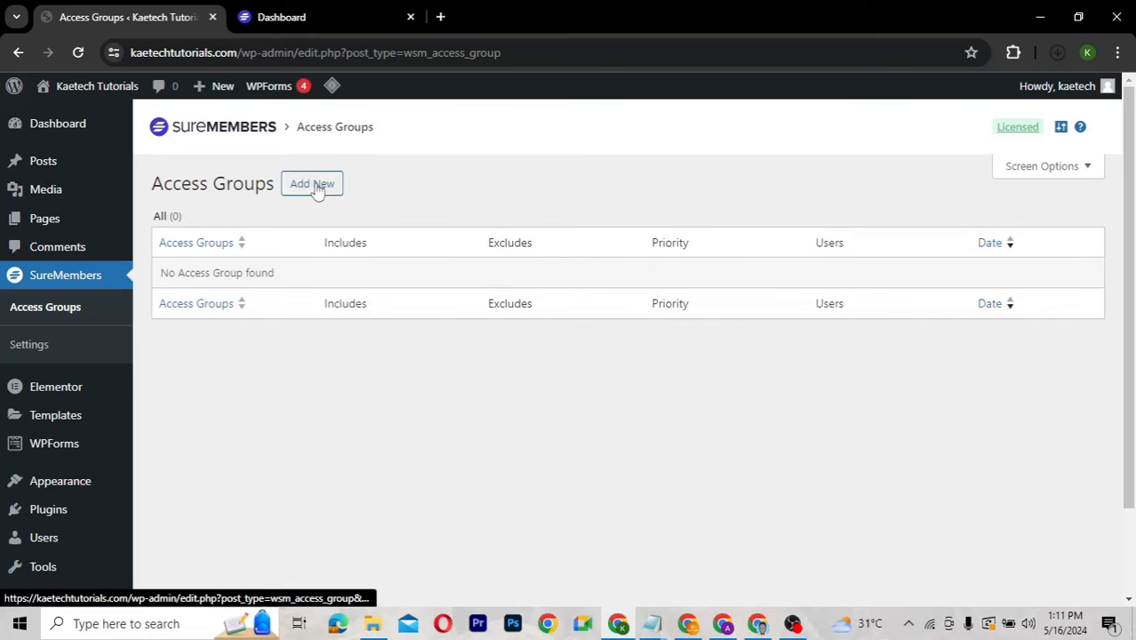
left_click(317, 186)
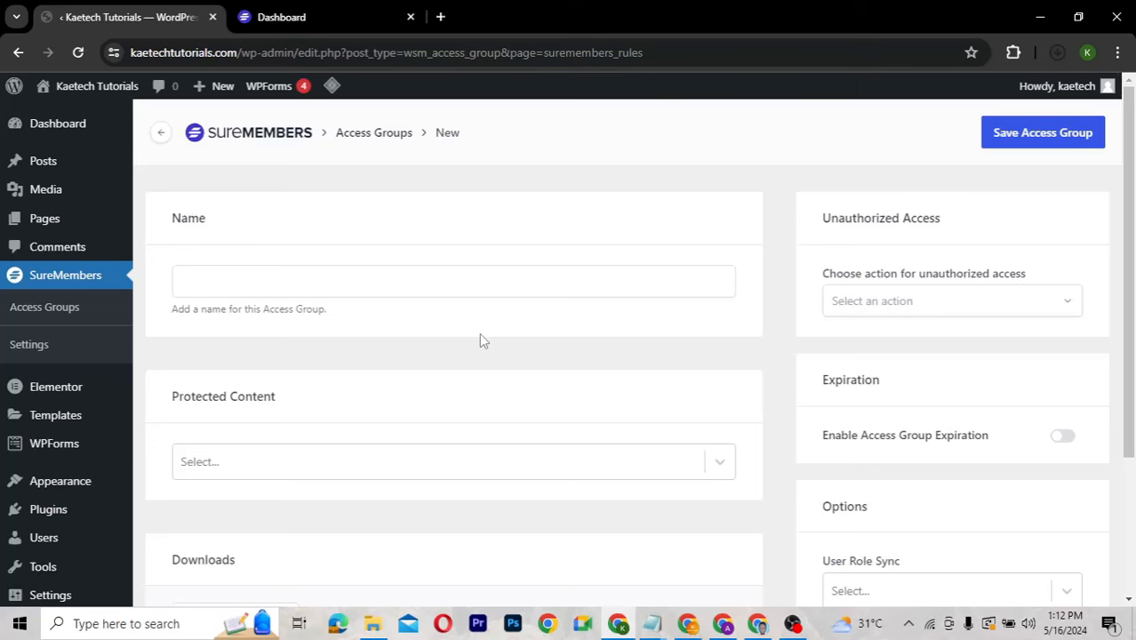
left_click(343, 285)
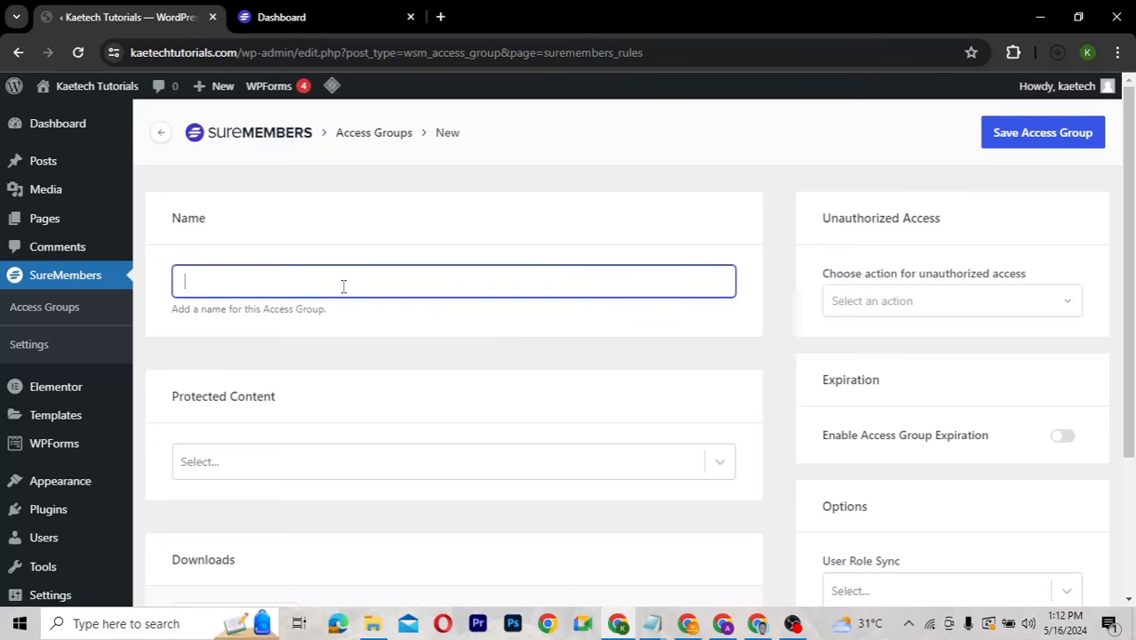
type("Free Plan")
View the live site's Codes & Templates > Cheat Sheet category in a new tab, then return to admin.
right_click(62, 118)
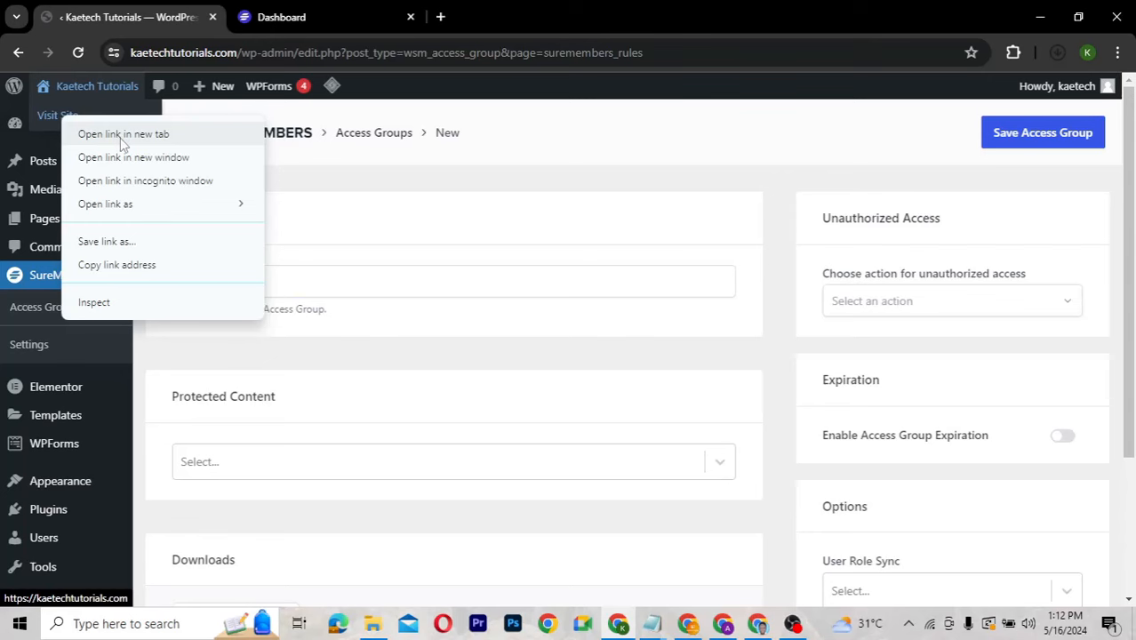
left_click(122, 134)
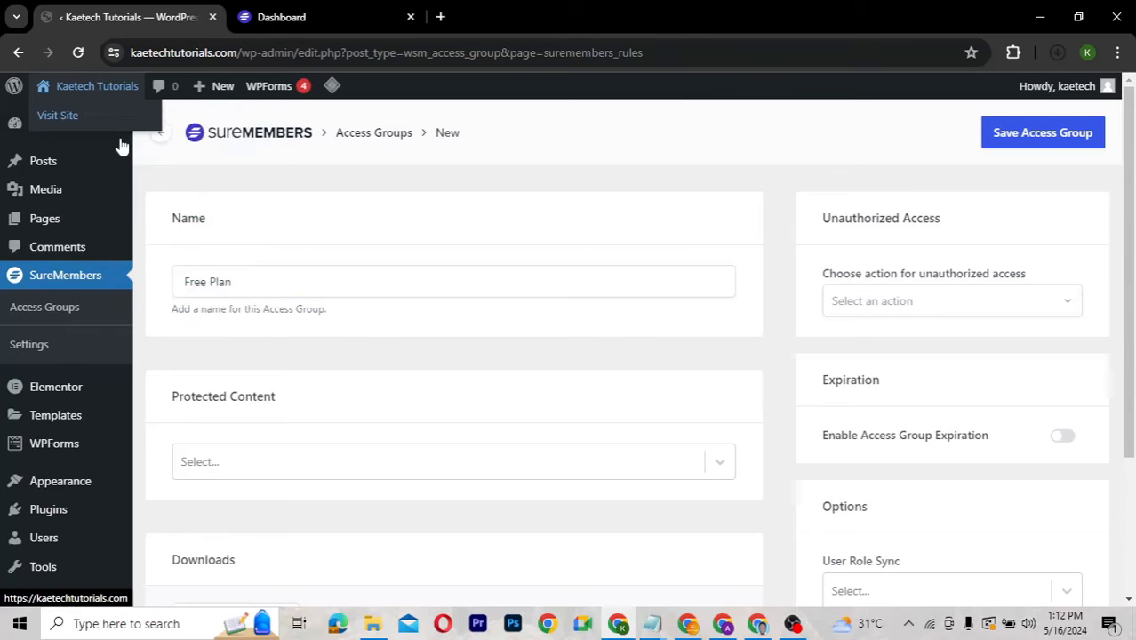
left_click(311, 24)
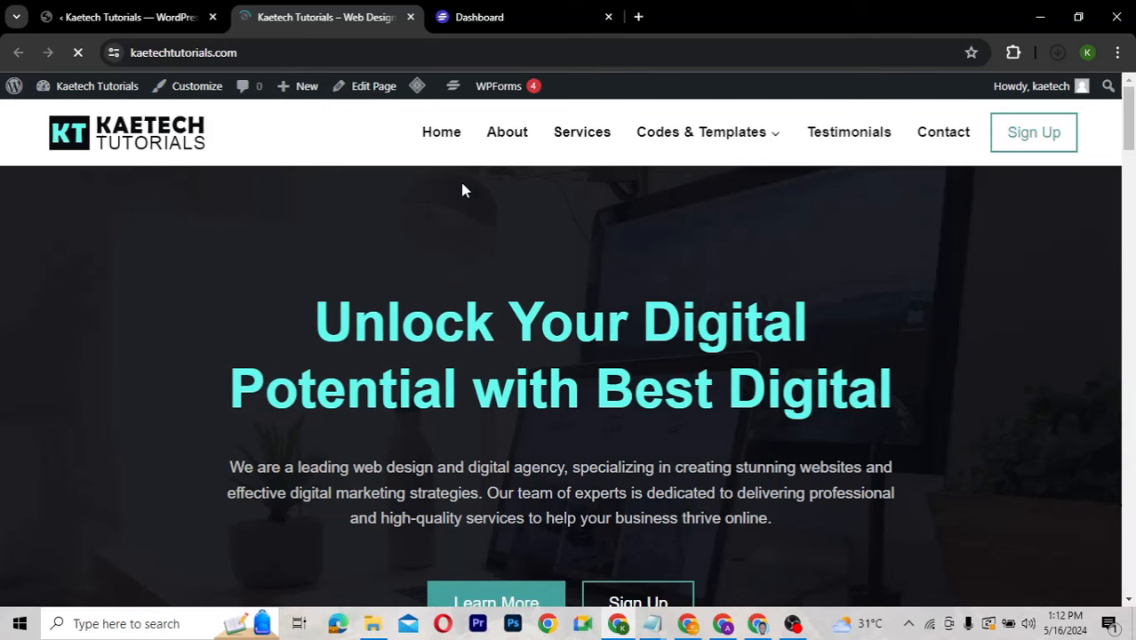
mouse_move(723, 132)
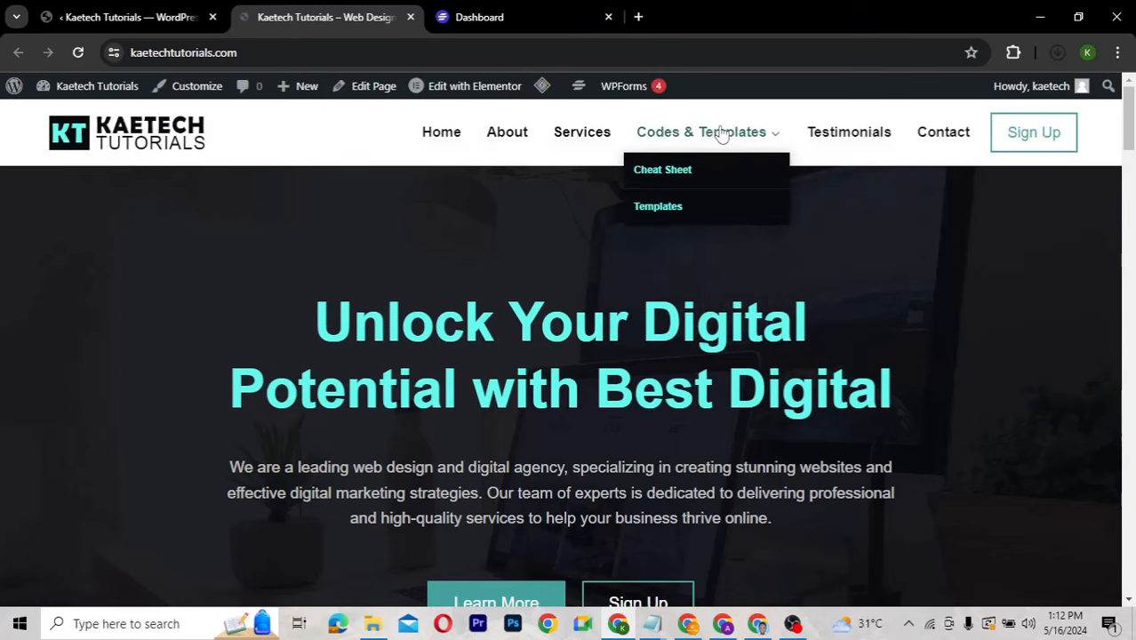
left_click(669, 173)
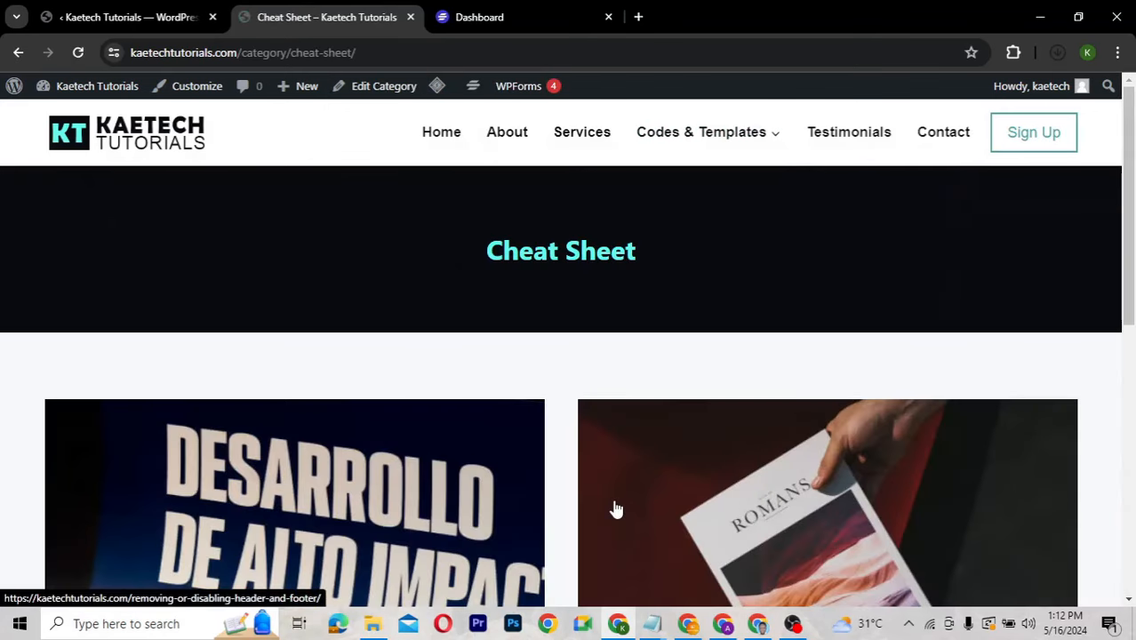
scroll(614, 508, "down", 4)
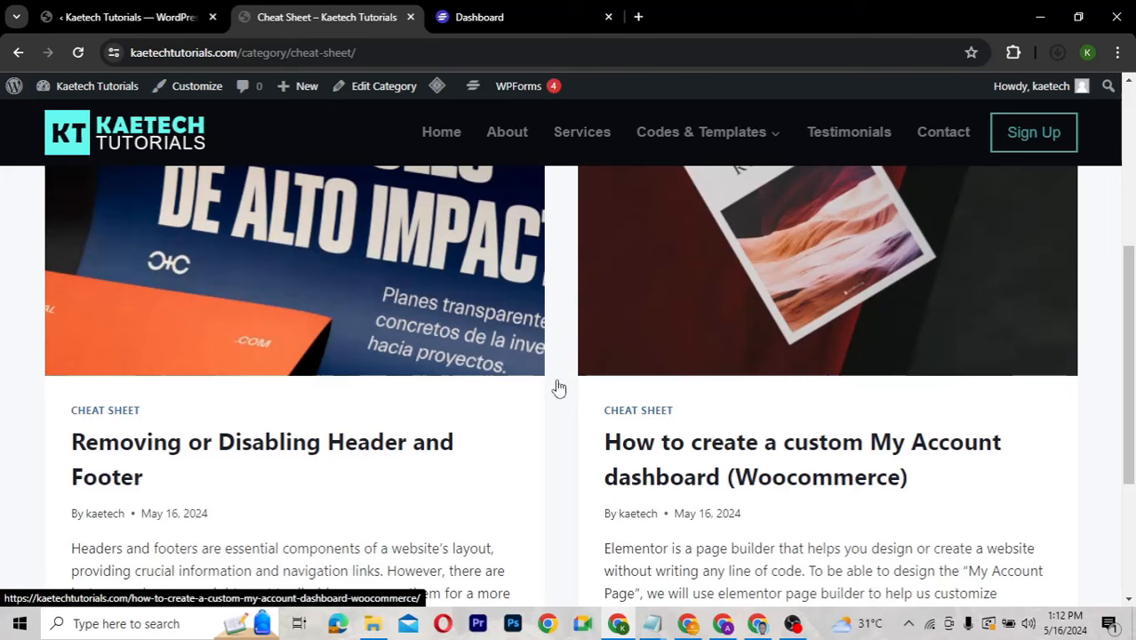
left_click(125, 18)
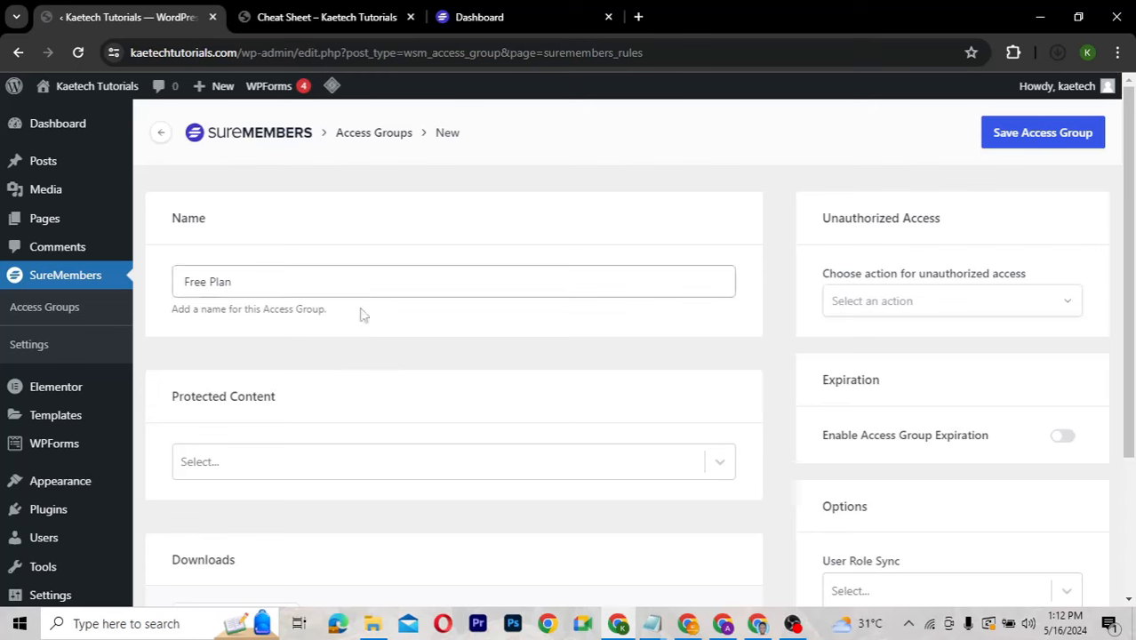
Choose All Categories Archive as the group's protected content.
scroll(382, 359, "down", 1)
scroll(382, 359, "down", 2)
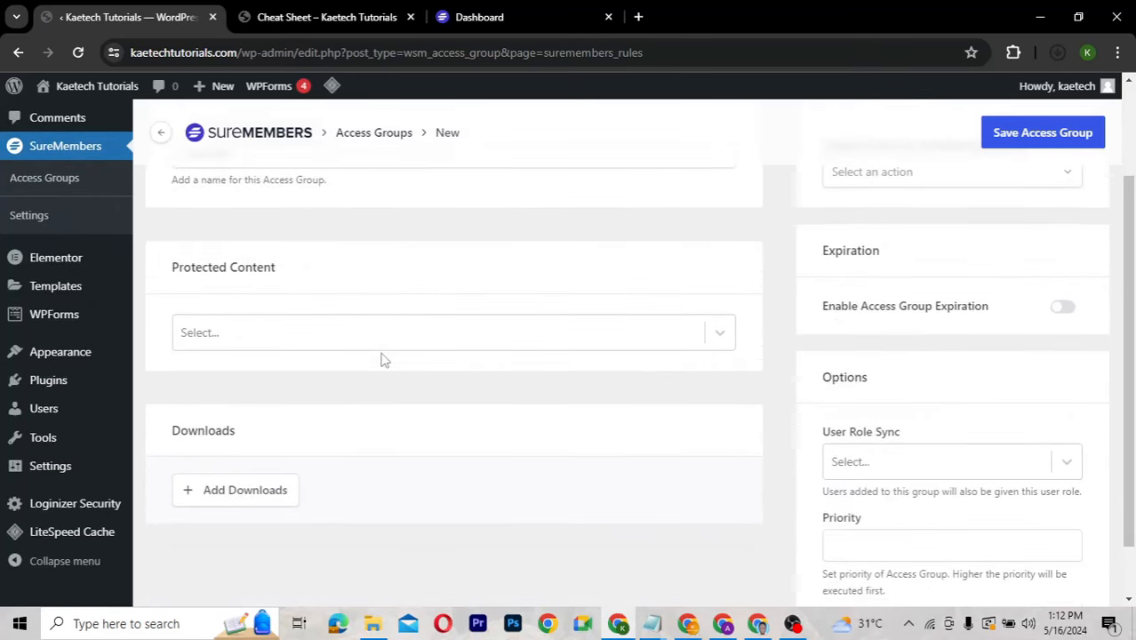
left_click(279, 338)
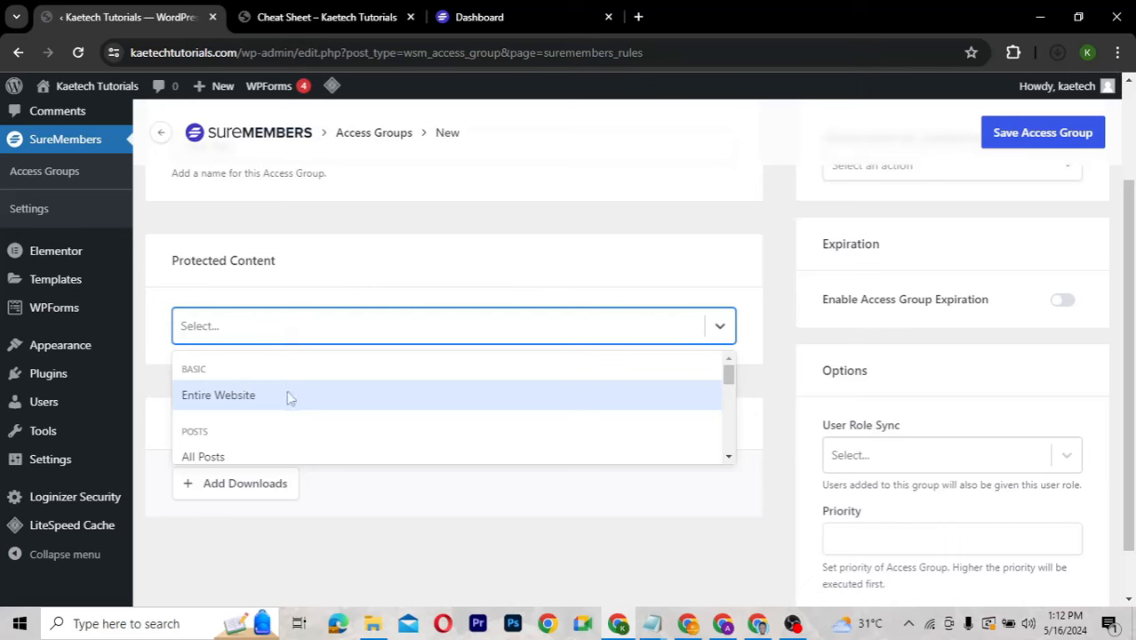
scroll(286, 398, "down", 2)
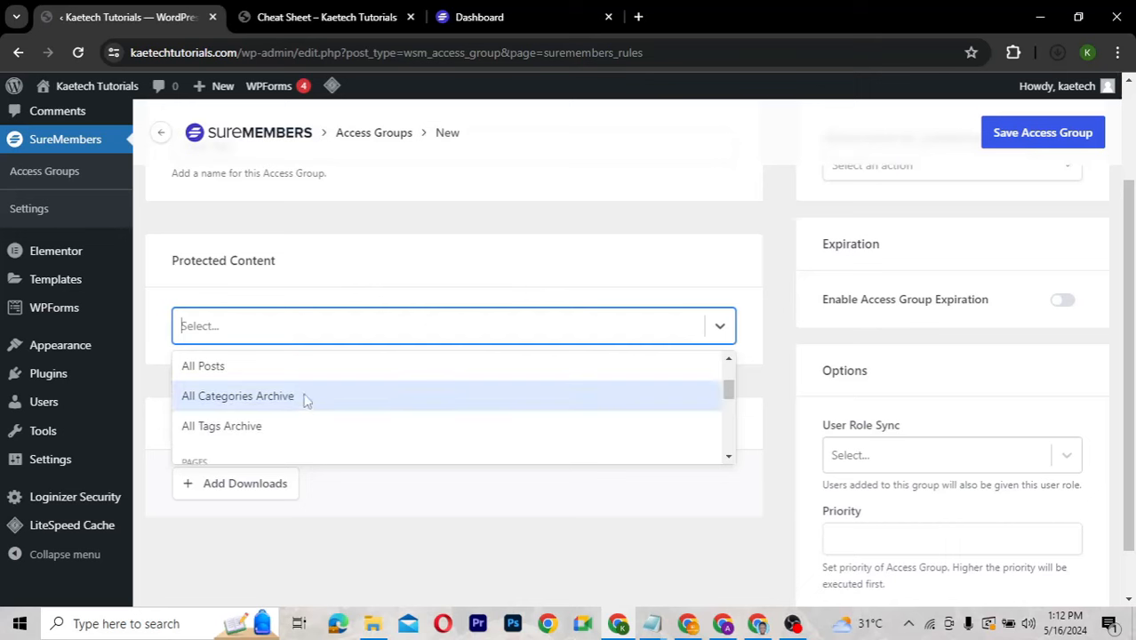
scroll(304, 400, "down", 1)
scroll(304, 401, "down", 3)
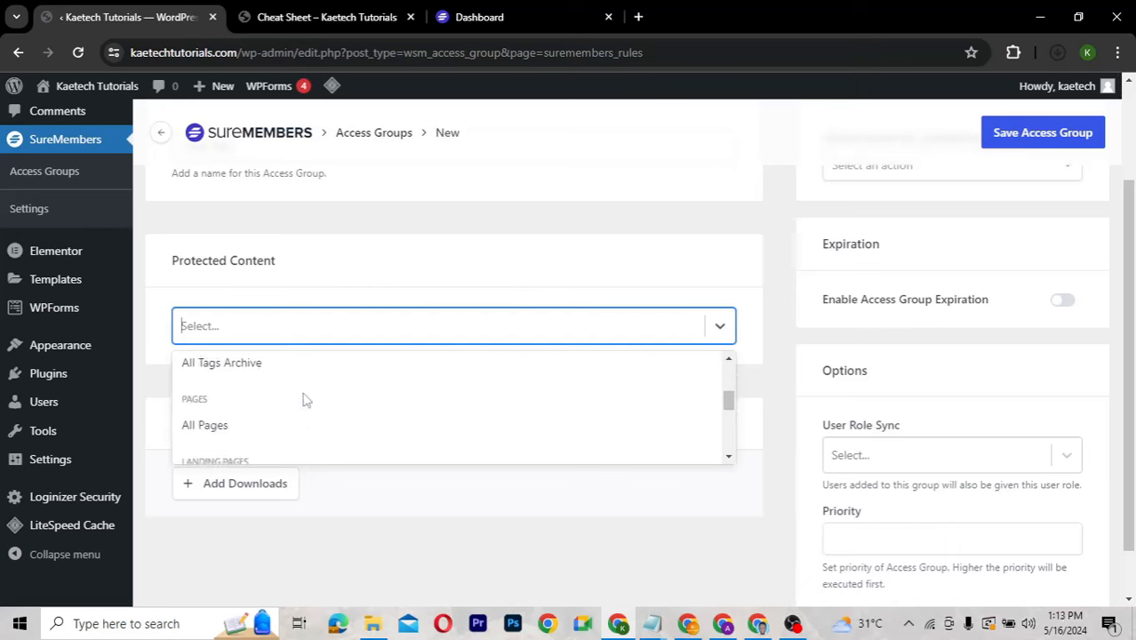
scroll(304, 400, "down", 5)
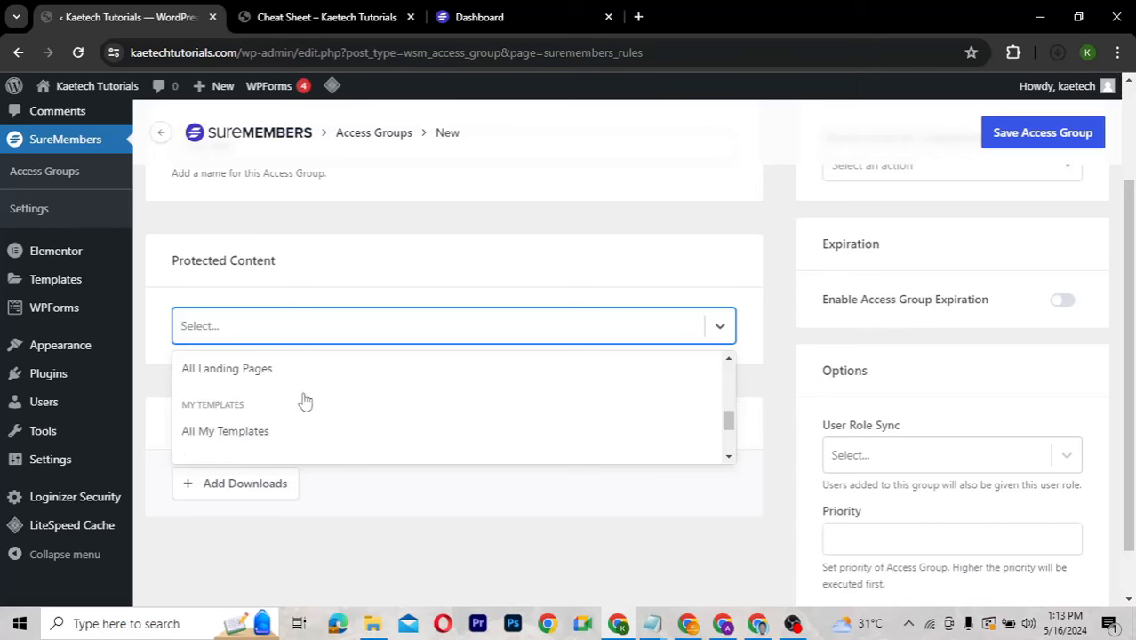
scroll(304, 400, "down", 3)
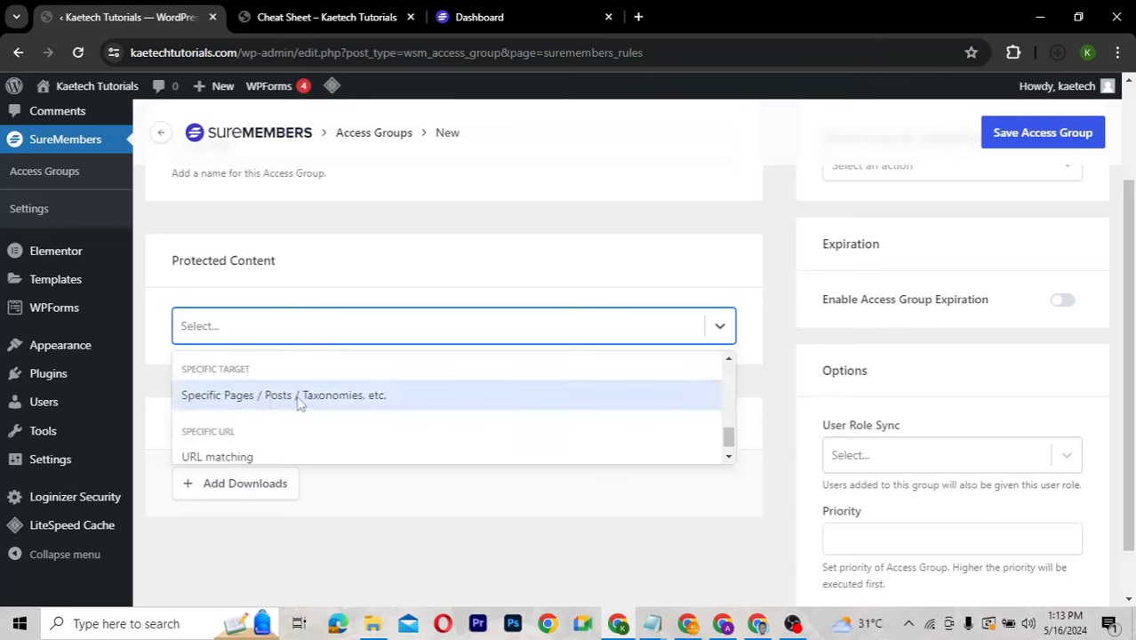
scroll(299, 403, "down", 1)
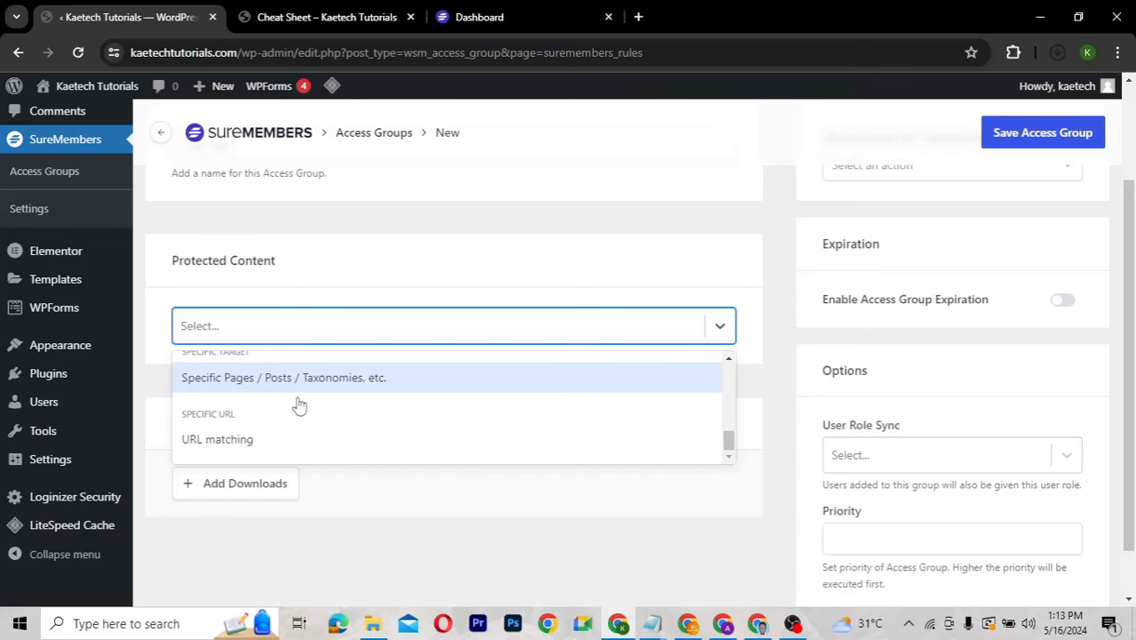
scroll(300, 406, "up", 5)
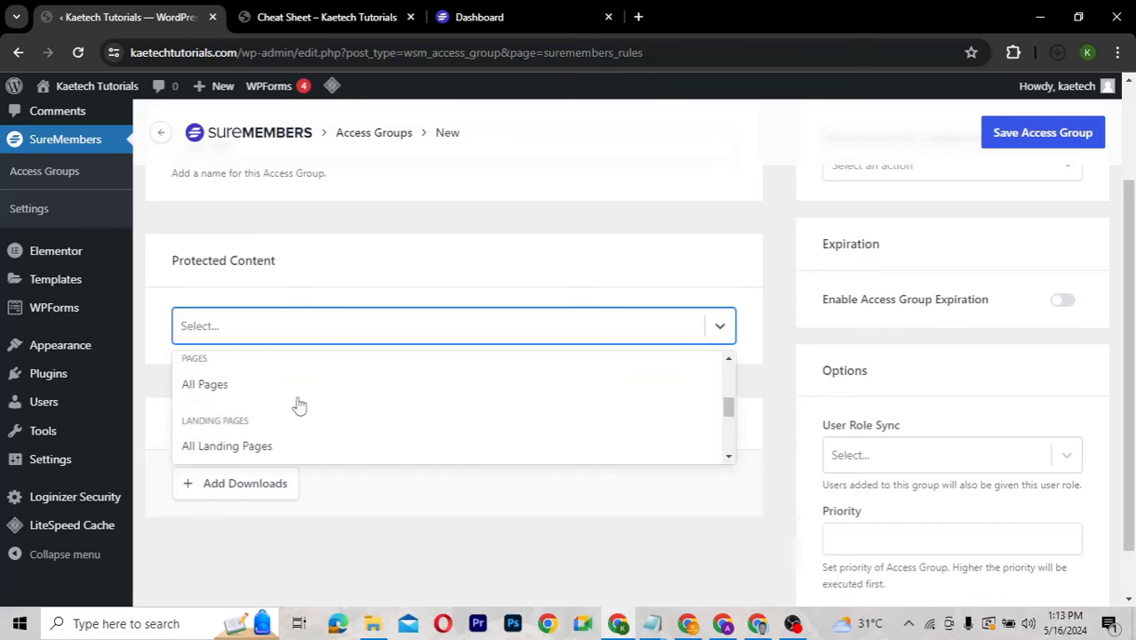
scroll(300, 405, "up", 3)
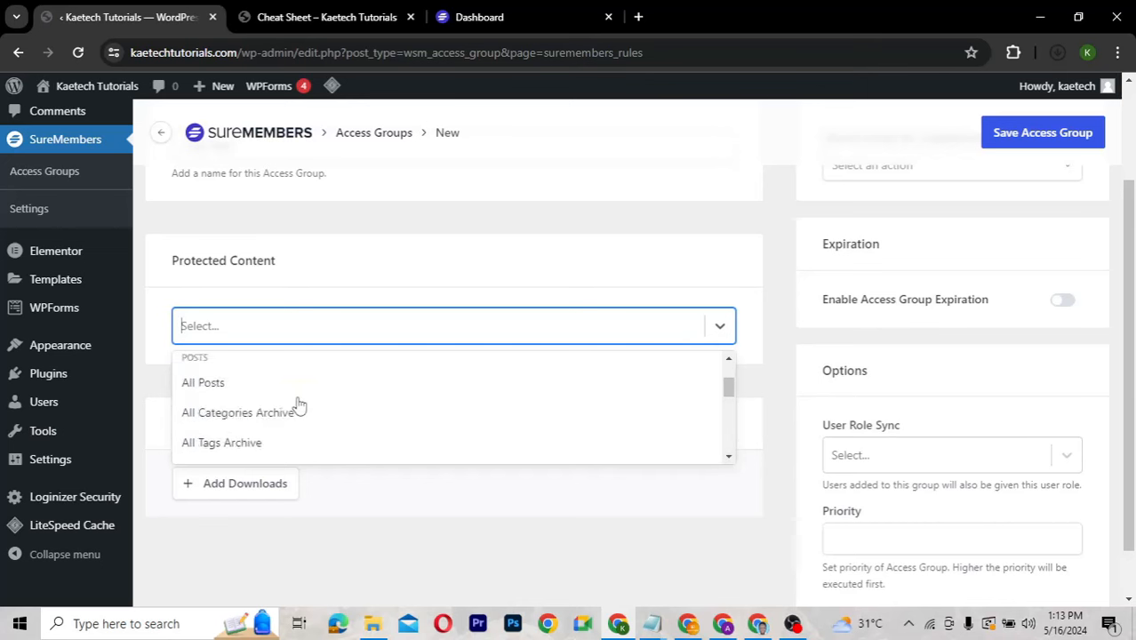
scroll(298, 402, "down", 1)
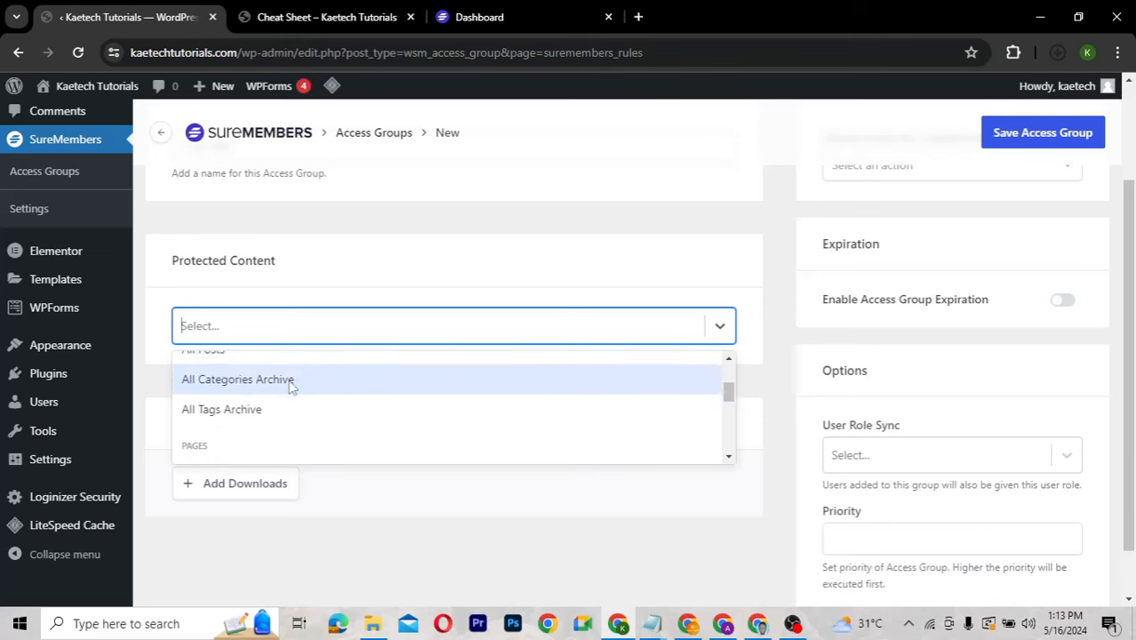
left_click(291, 380)
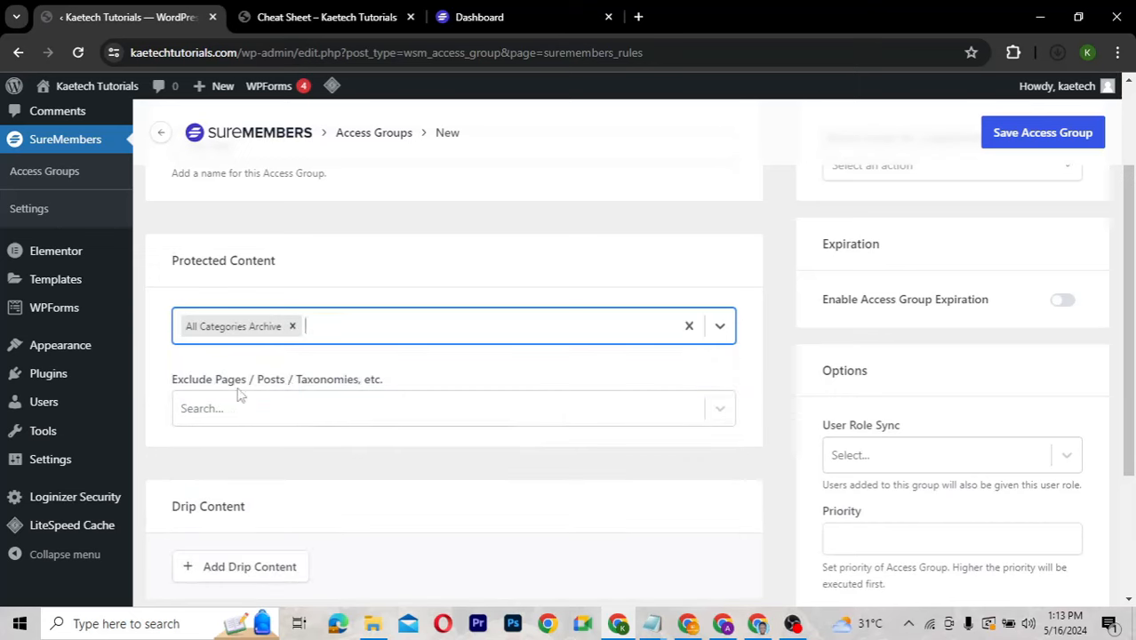
Replace All Categories Archive with Specific Pages / Posts / Taxonomies, etc.
left_click(302, 419)
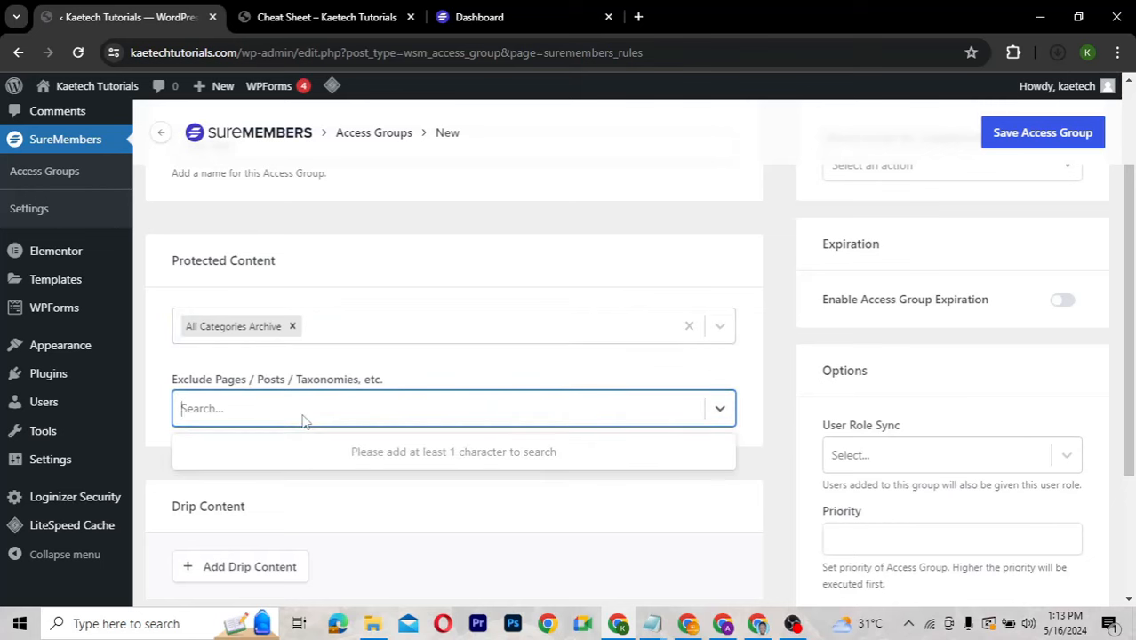
left_click(293, 326)
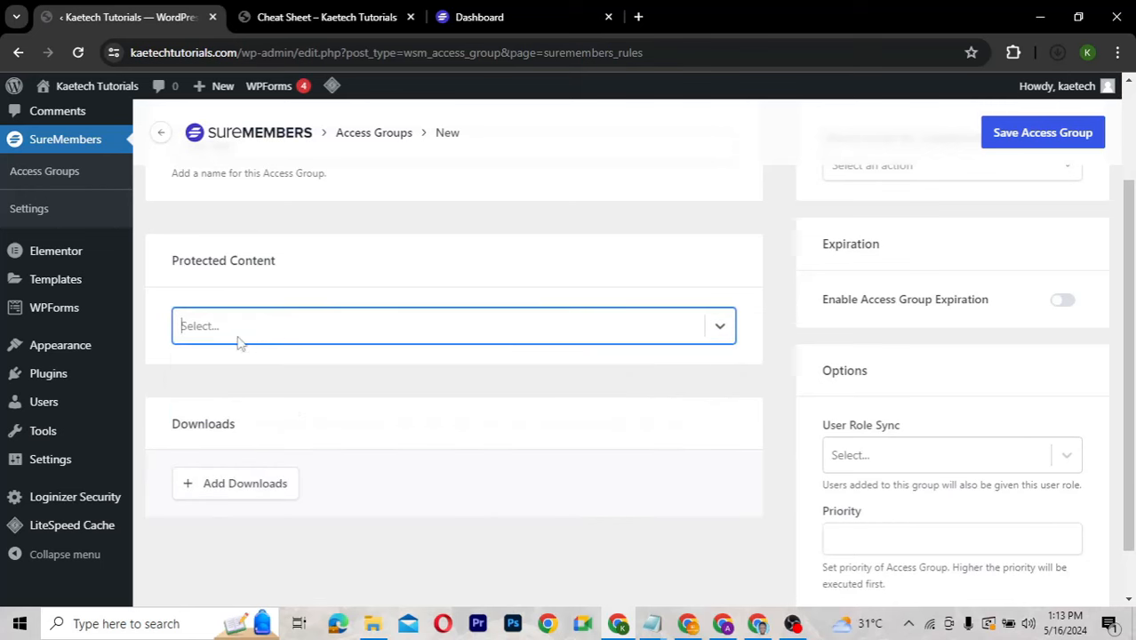
left_click(238, 339)
scroll(236, 452, "down", 1)
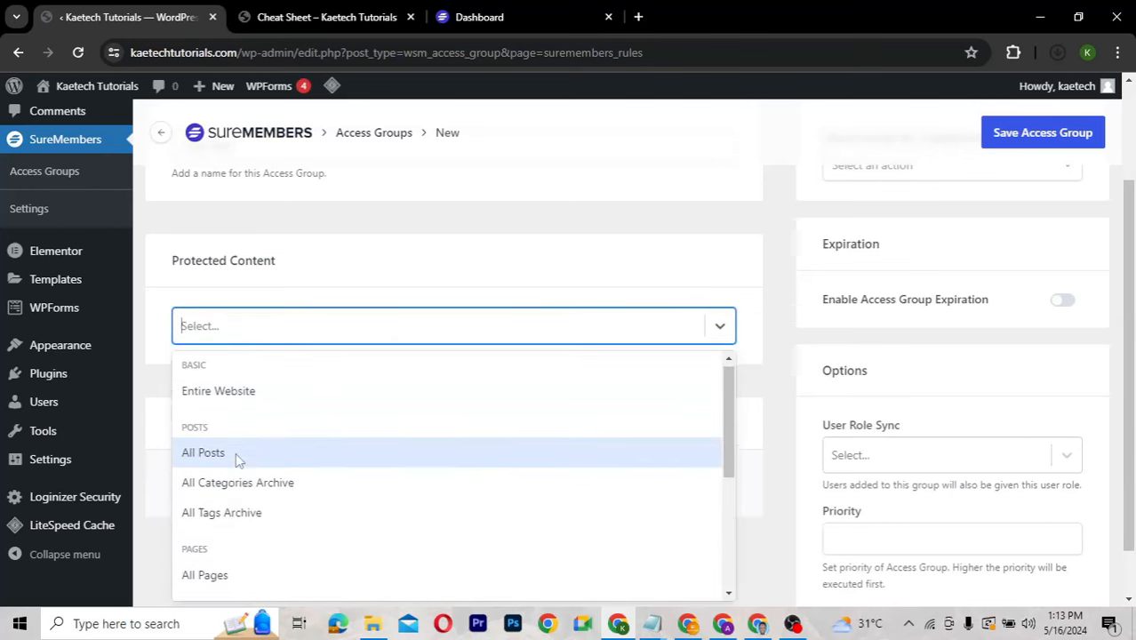
scroll(237, 461, "down", 1)
scroll(238, 461, "down", 2)
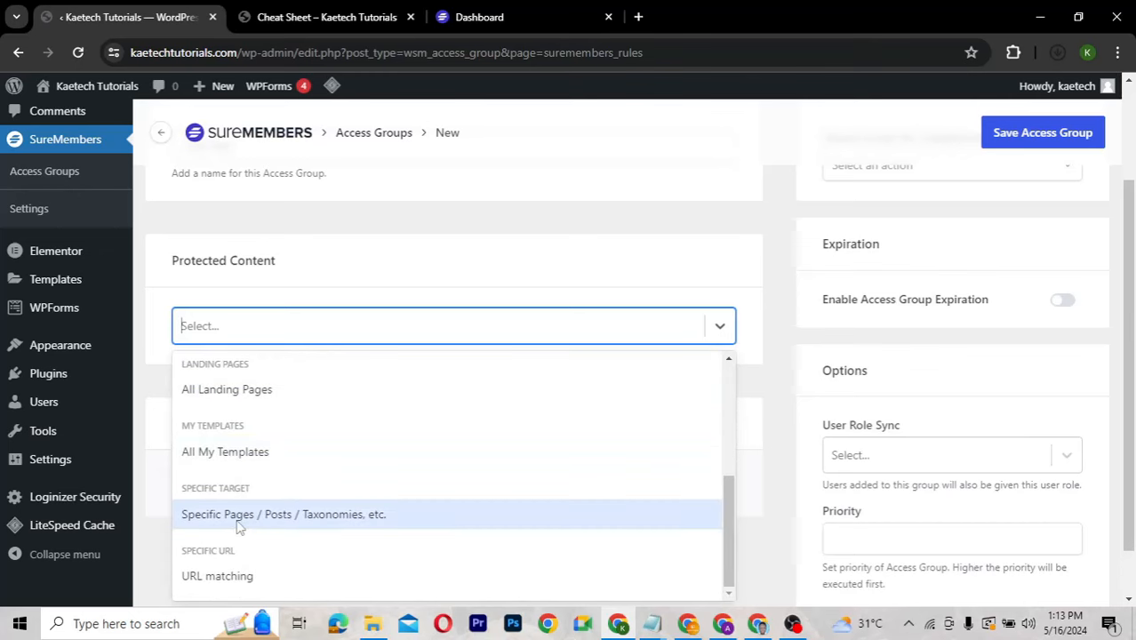
left_click(330, 523)
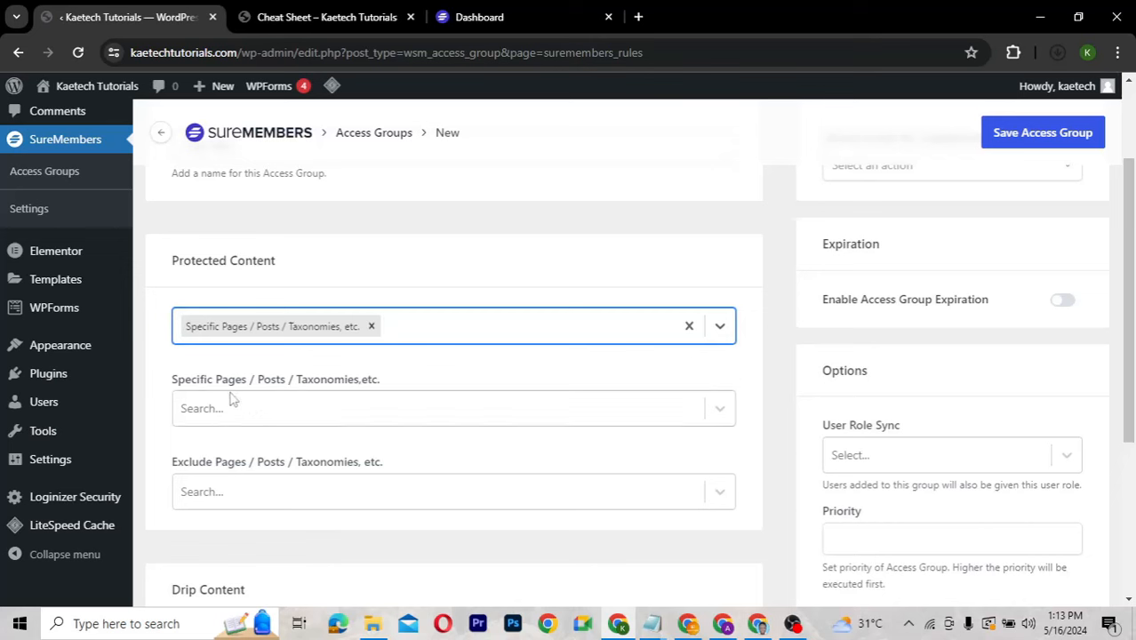
Search 'cheat' and add 'All singulars from Cheat Sheet' to the specific protected content.
left_click(299, 404)
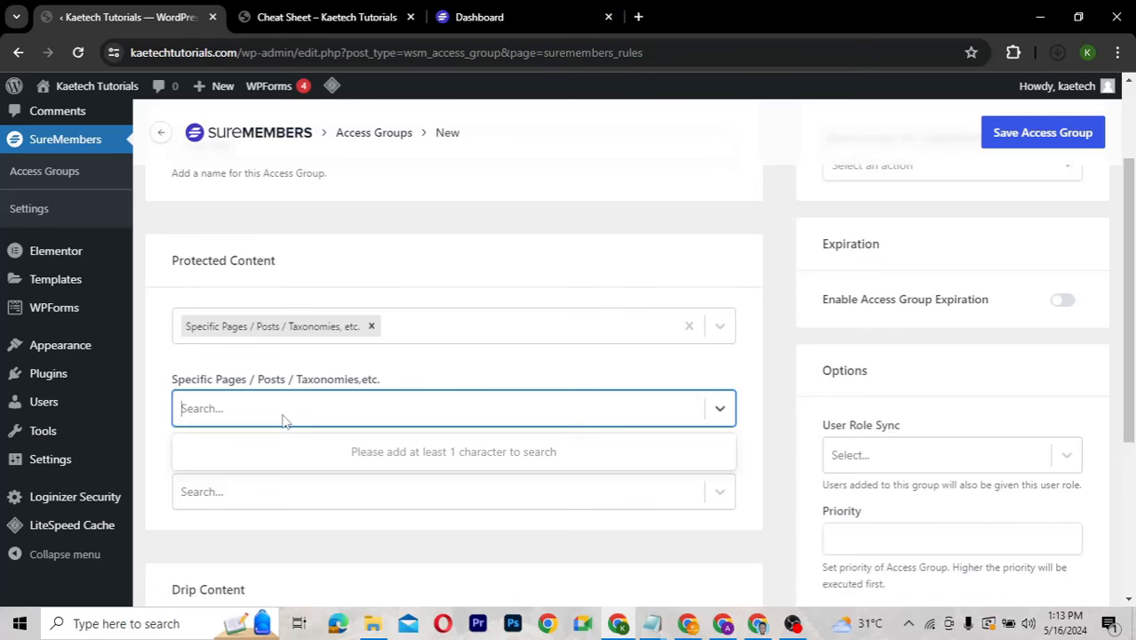
type("cheat")
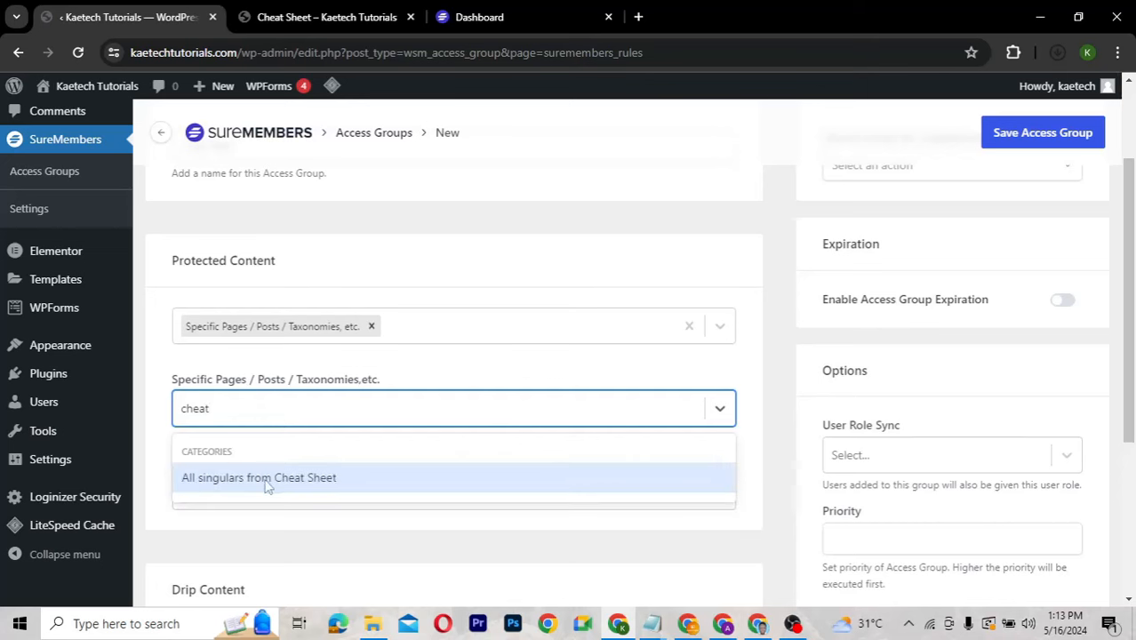
left_click(325, 480)
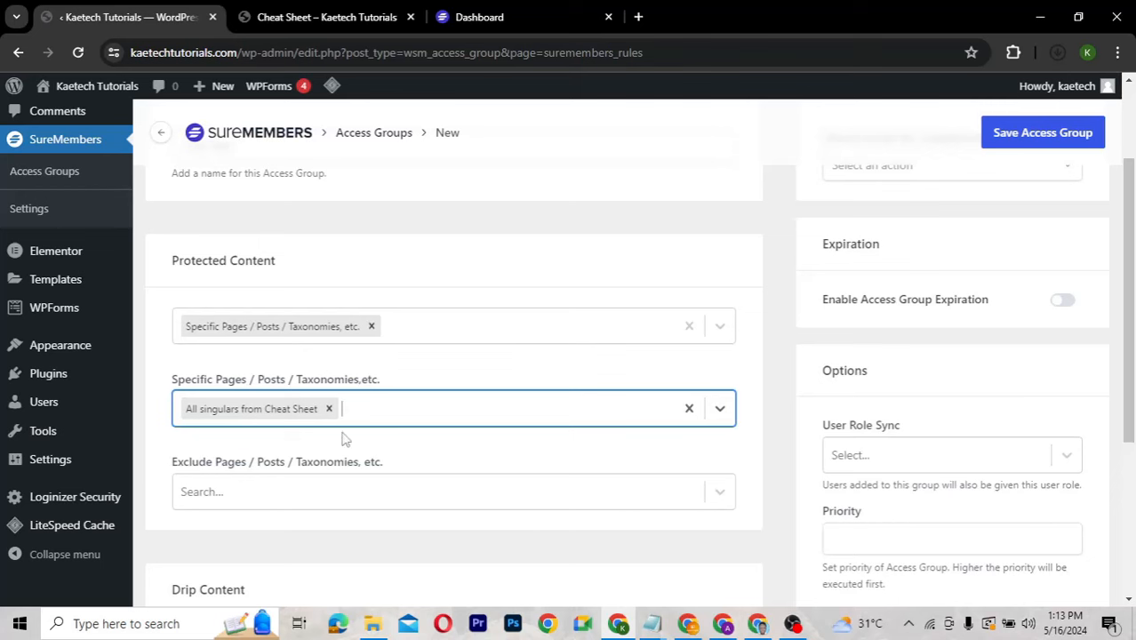
scroll(471, 457, "down", 2)
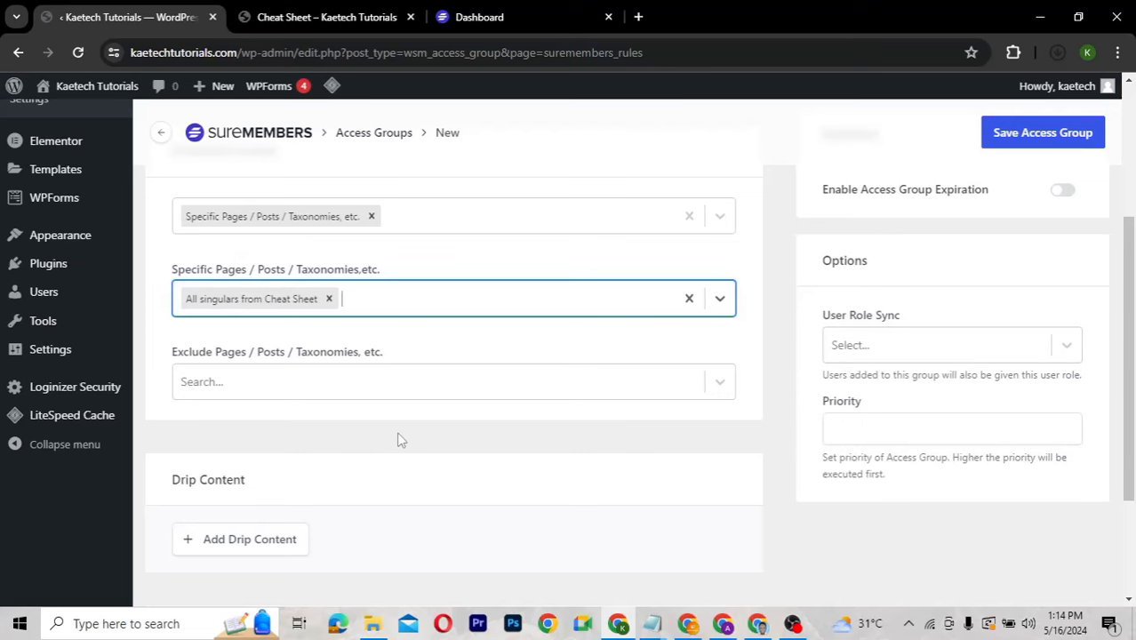
scroll(398, 440, "down", 2)
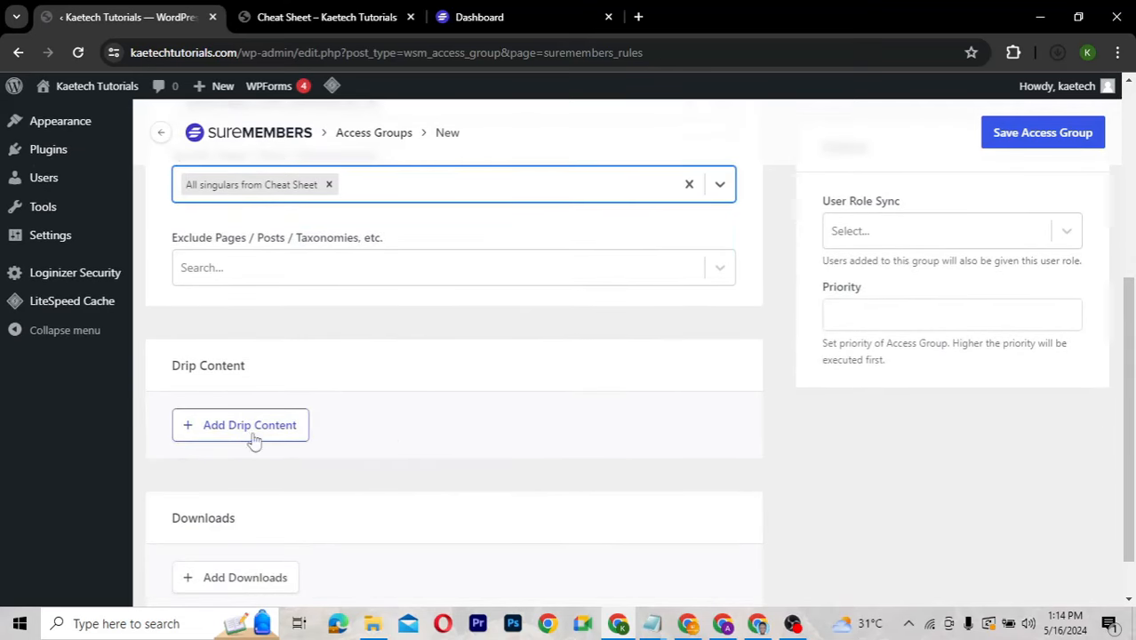
scroll(431, 430, "down", 1)
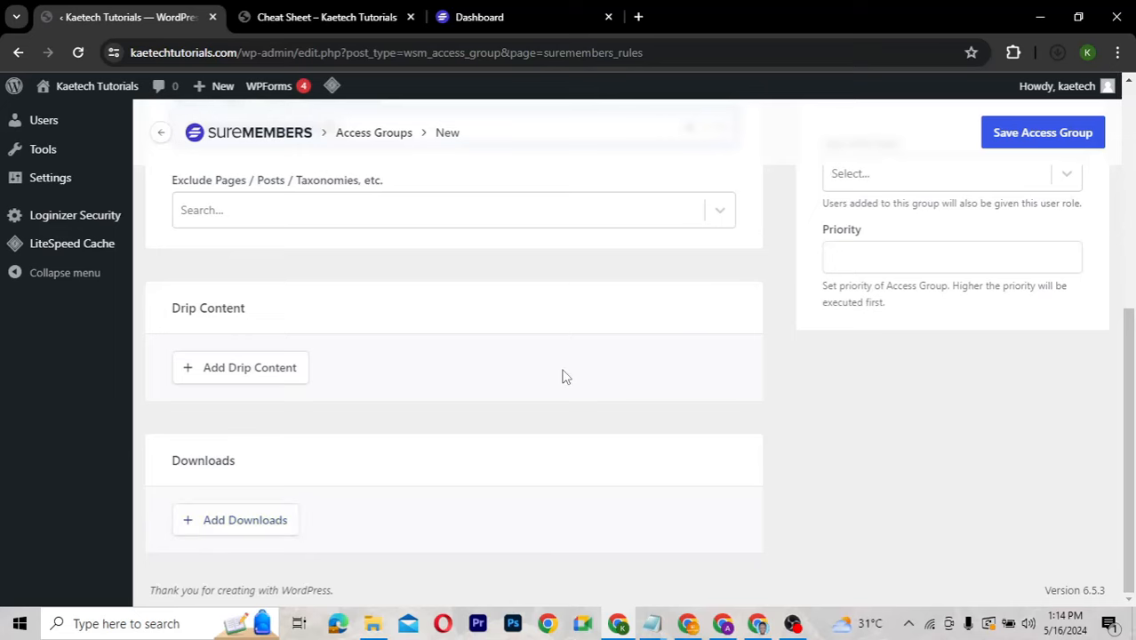
scroll(563, 377, "up", 6)
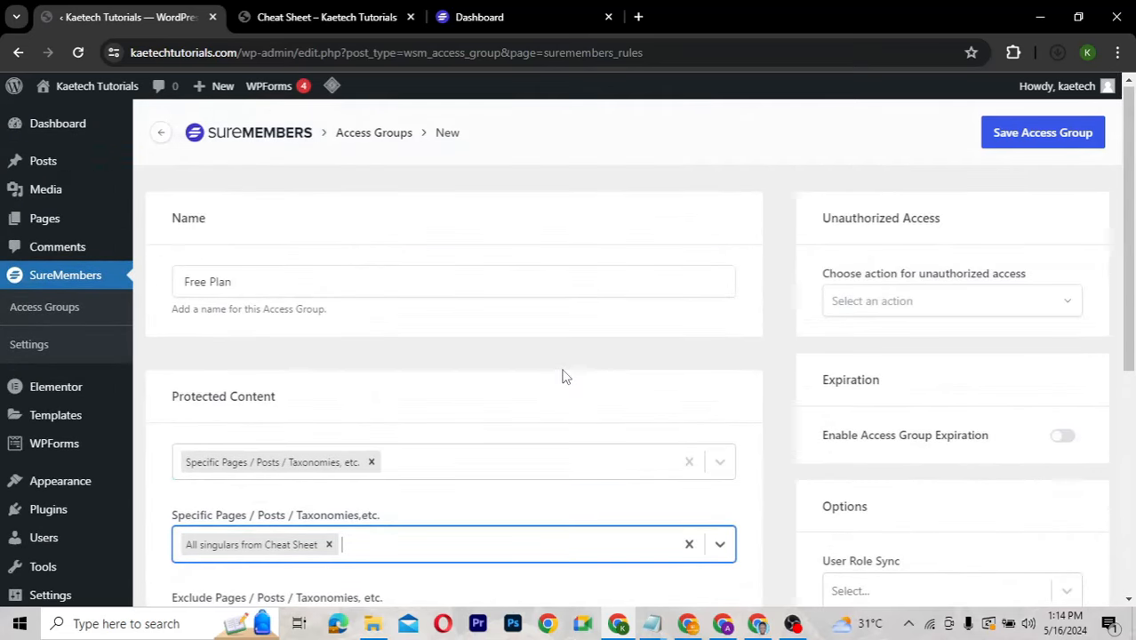
scroll(563, 377, "down", 1)
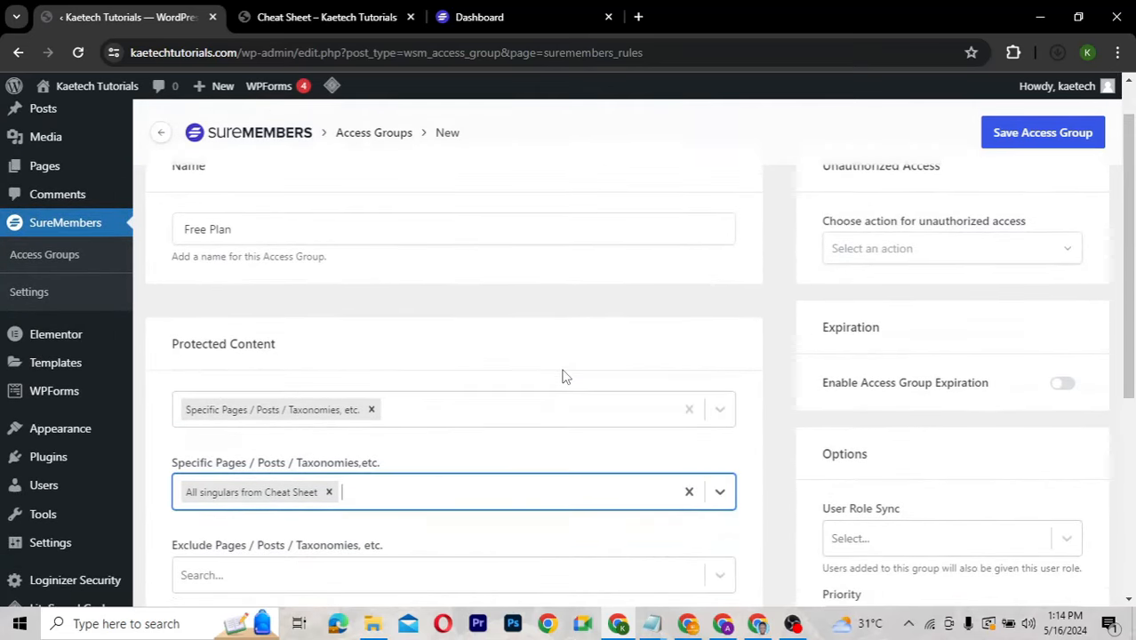
scroll(563, 378, "up", 1)
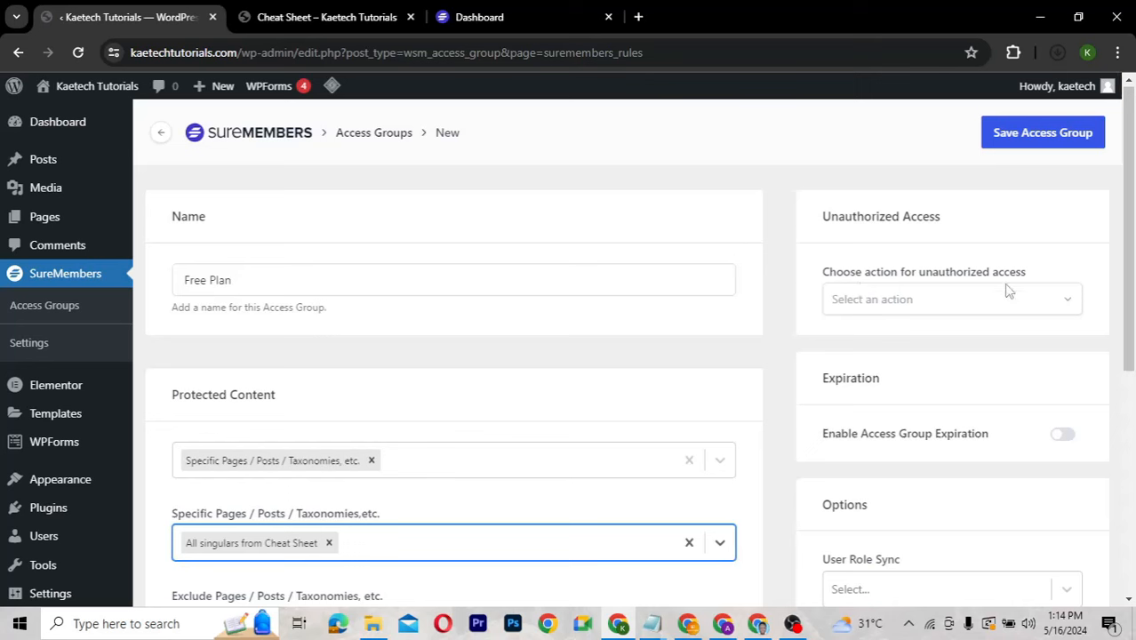
Answer unauthorized access with the in-content message 'This content is restricted to our Free Members'.
left_click(947, 308)
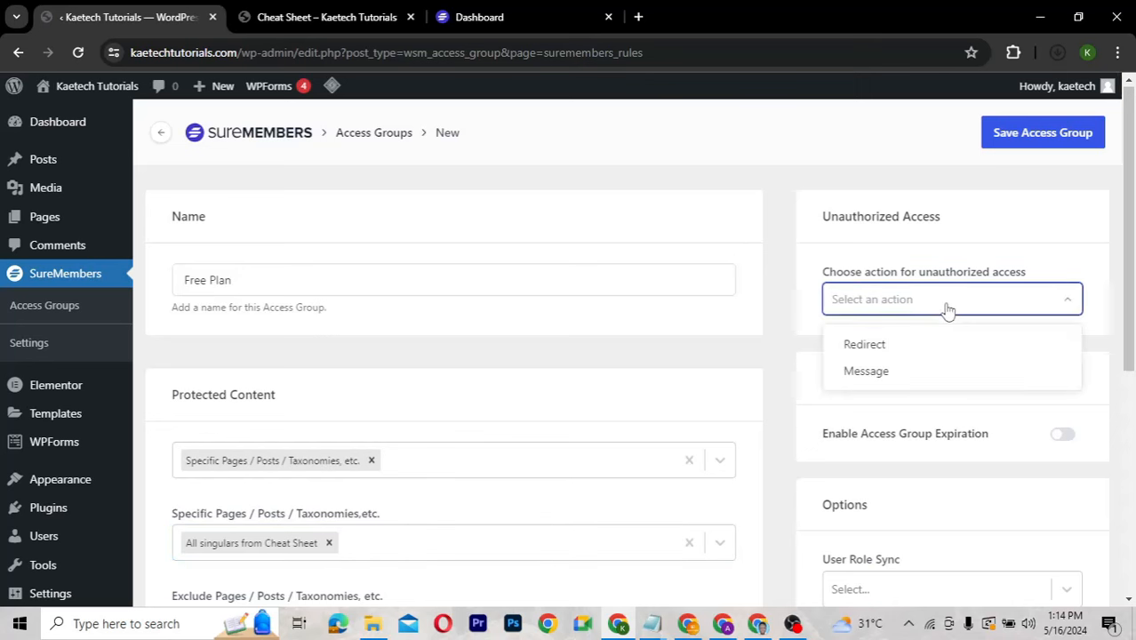
left_click(876, 373)
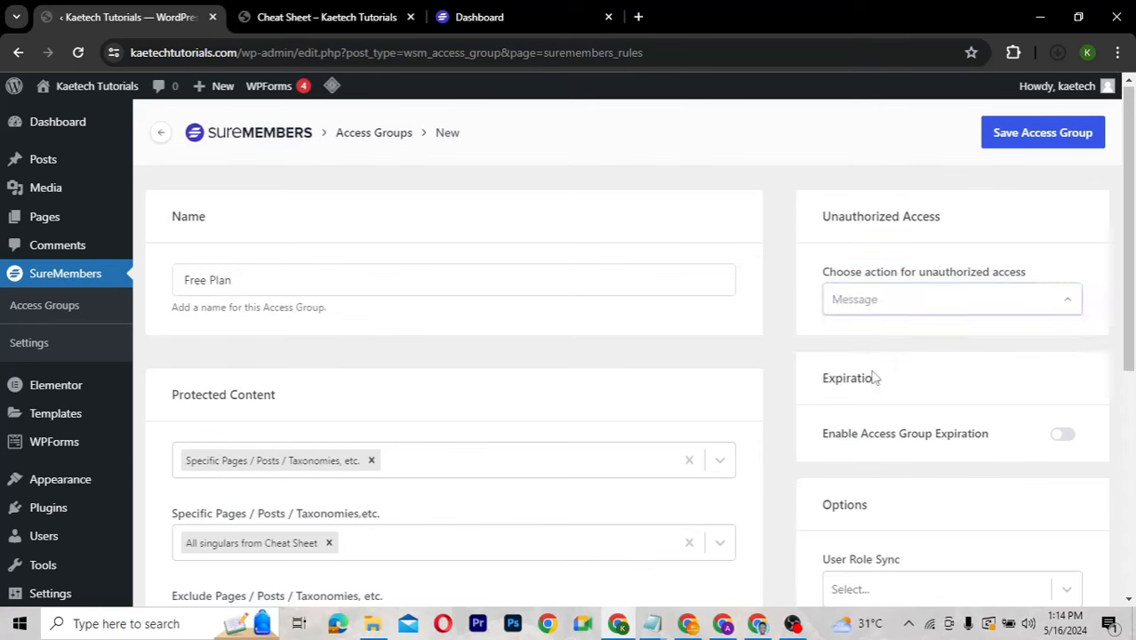
scroll(916, 370, "down", 1)
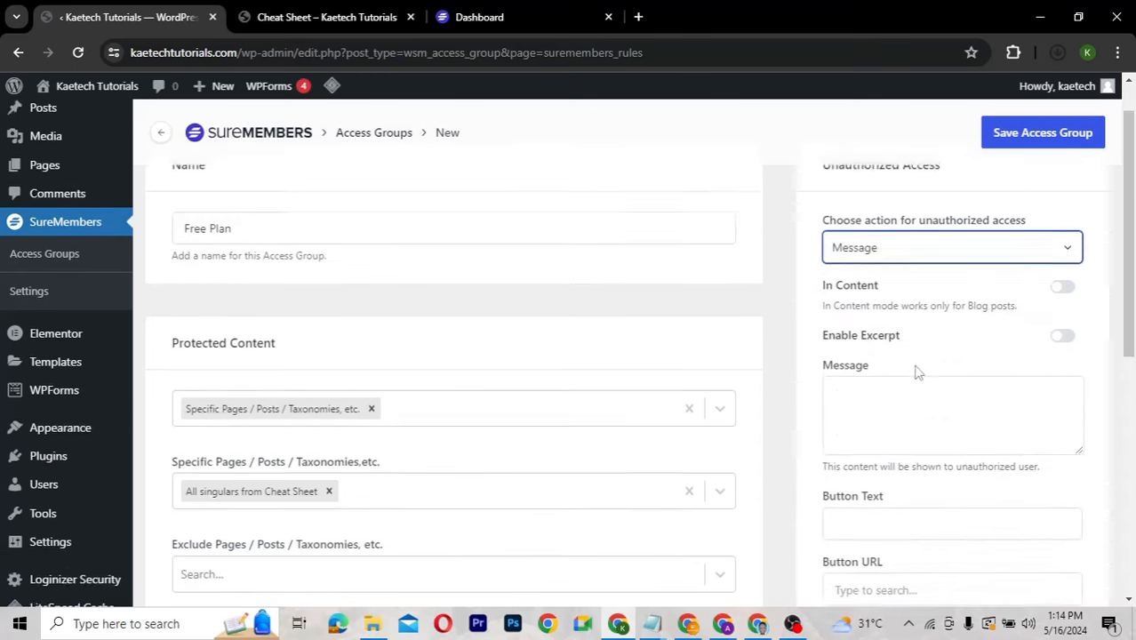
left_click(849, 330)
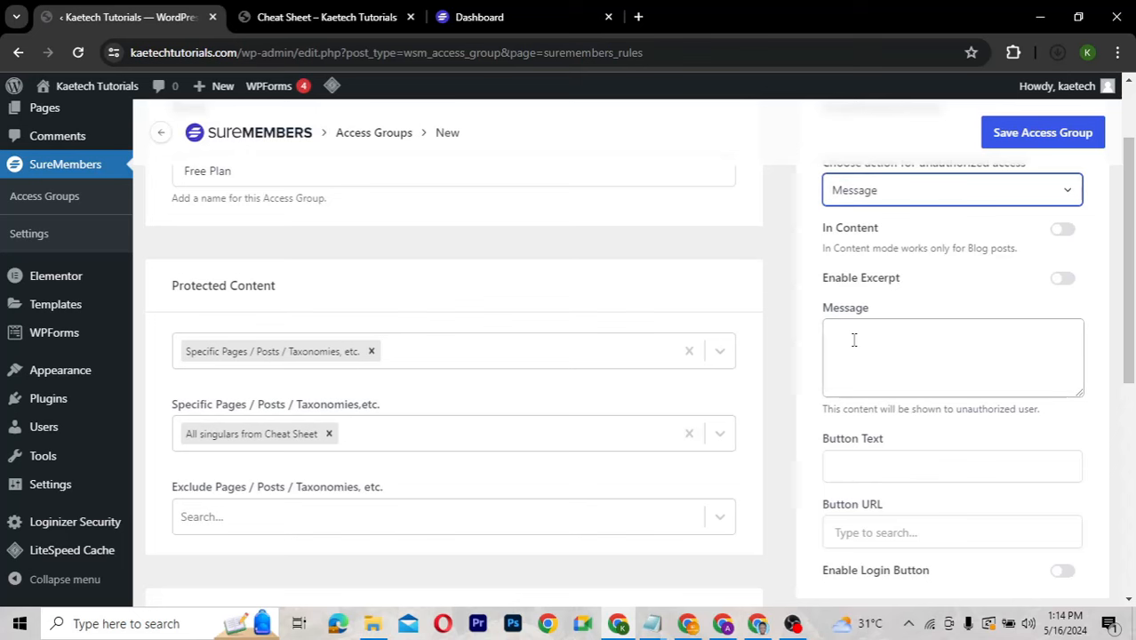
scroll(854, 340, "up", 1)
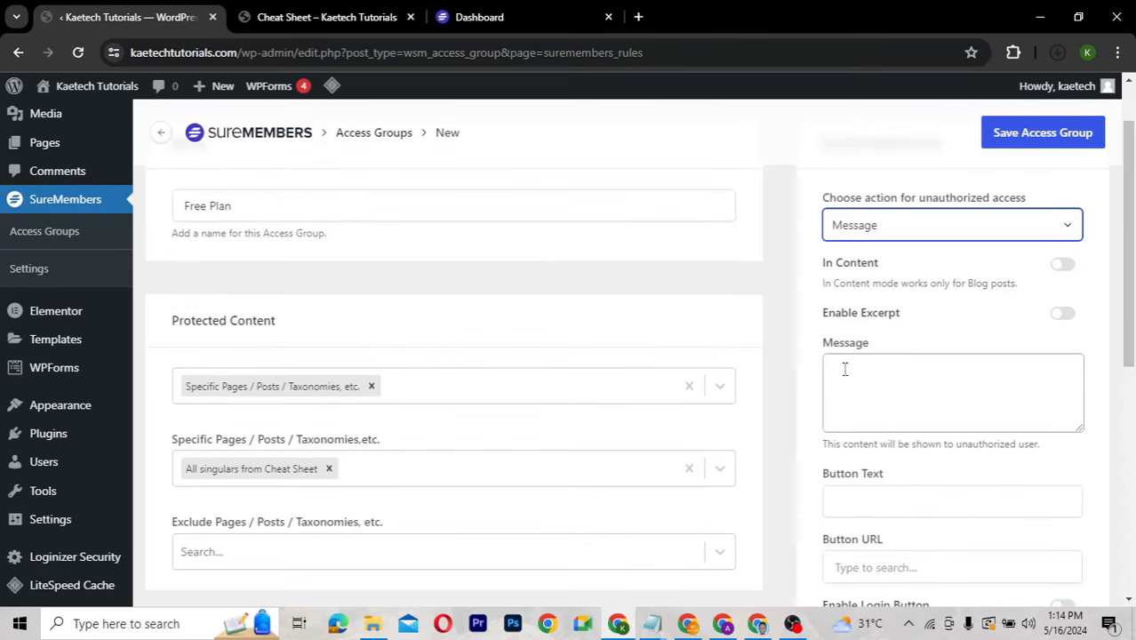
left_click(845, 369)
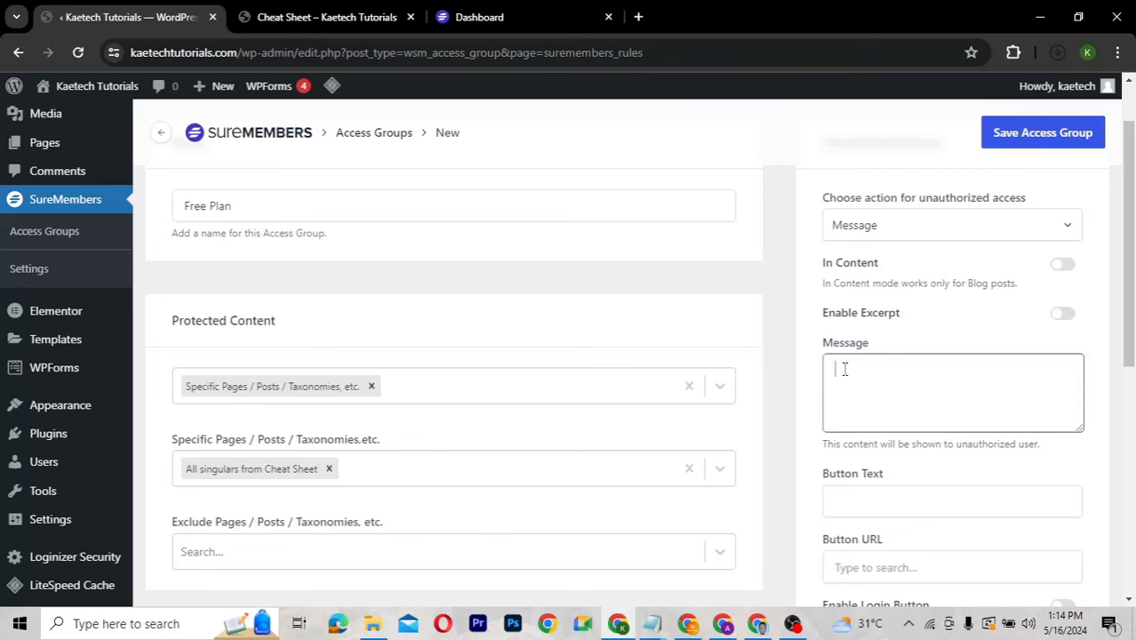
type("This content is restricted to our Free Members")
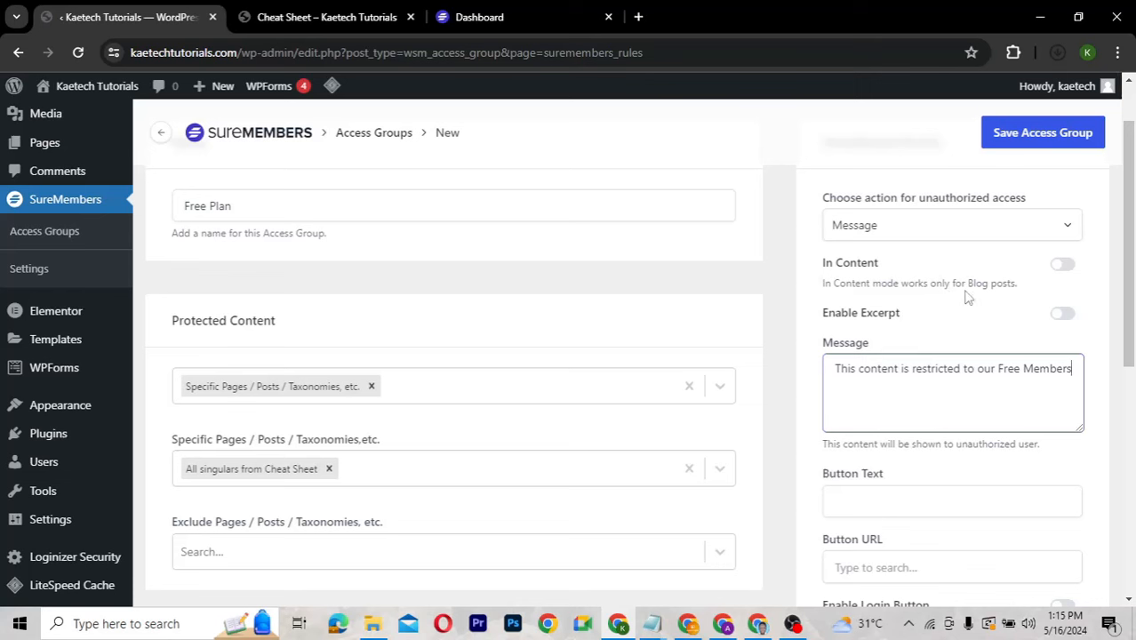
left_click(1064, 266)
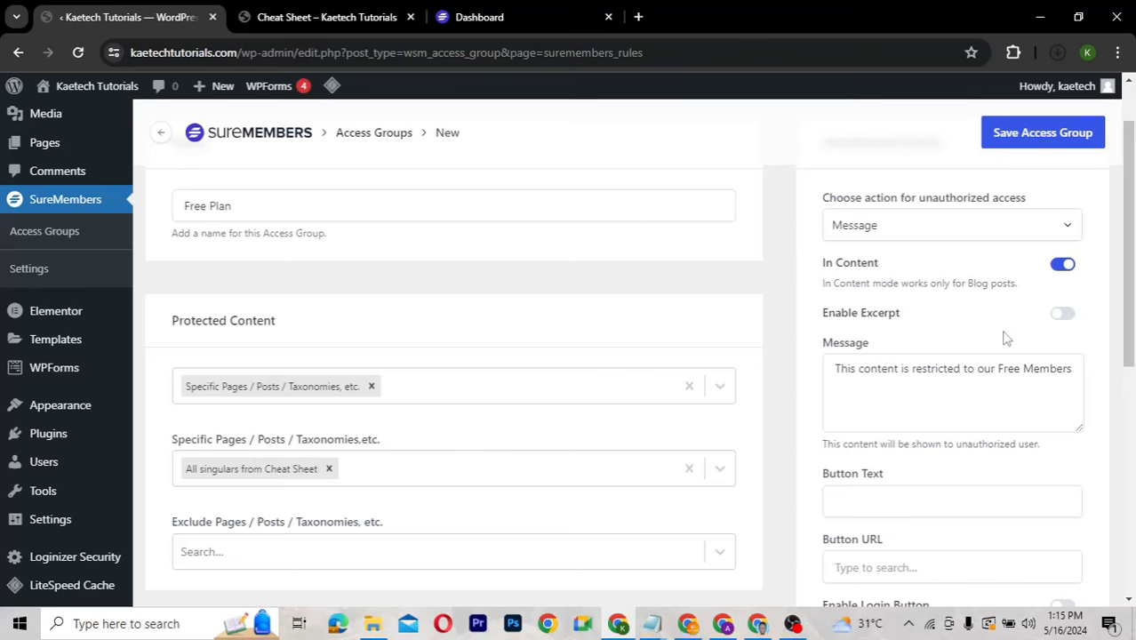
Give the restriction button the text 'Become a Member' and the URL '#'.
scroll(1006, 338, "down", 2)
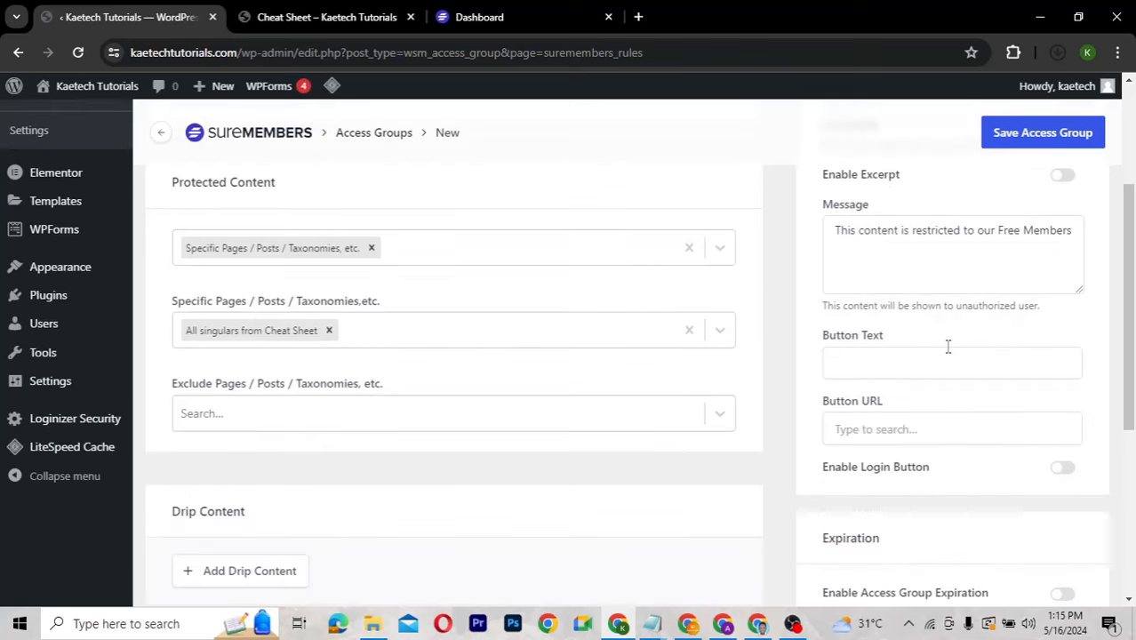
left_click(859, 359)
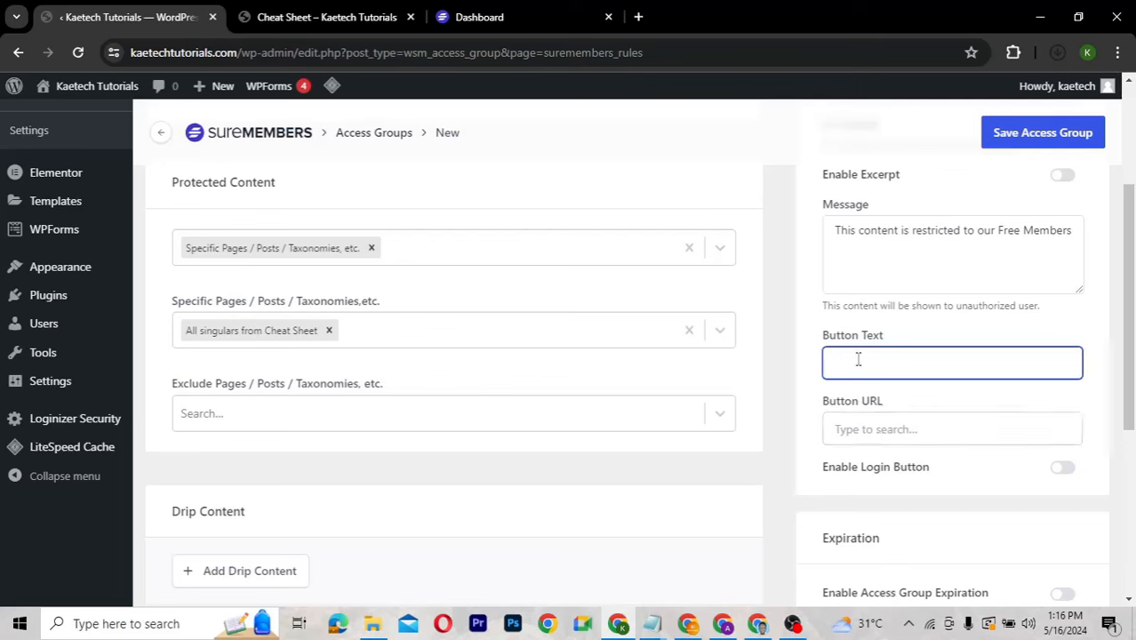
type("Become a Member")
scroll(933, 405, "down", 2)
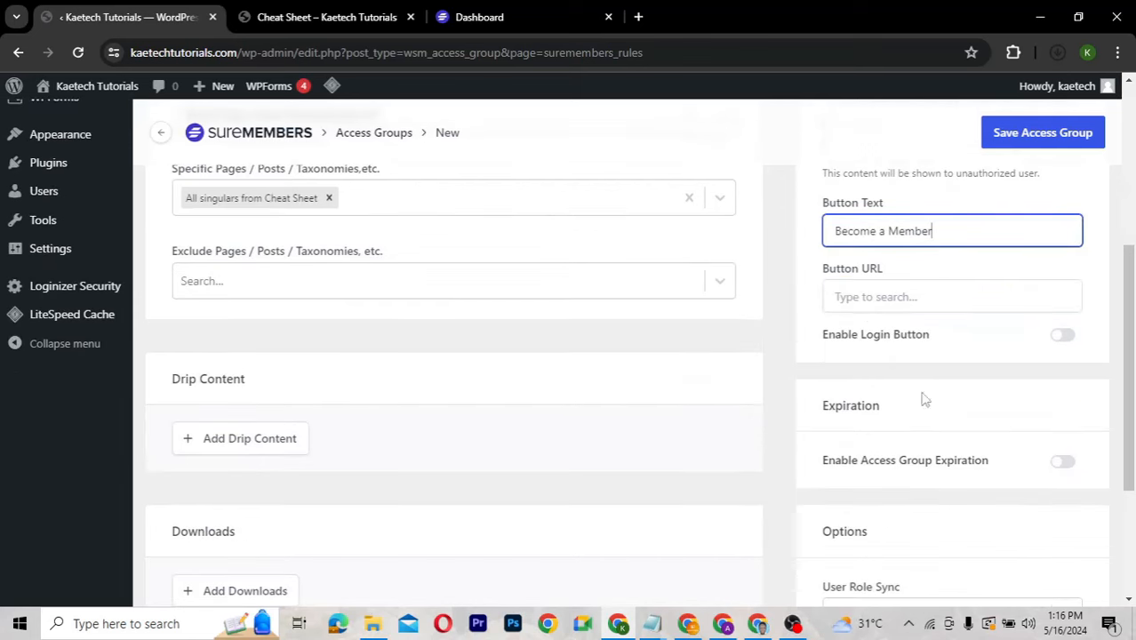
left_click(860, 300)
type("#")
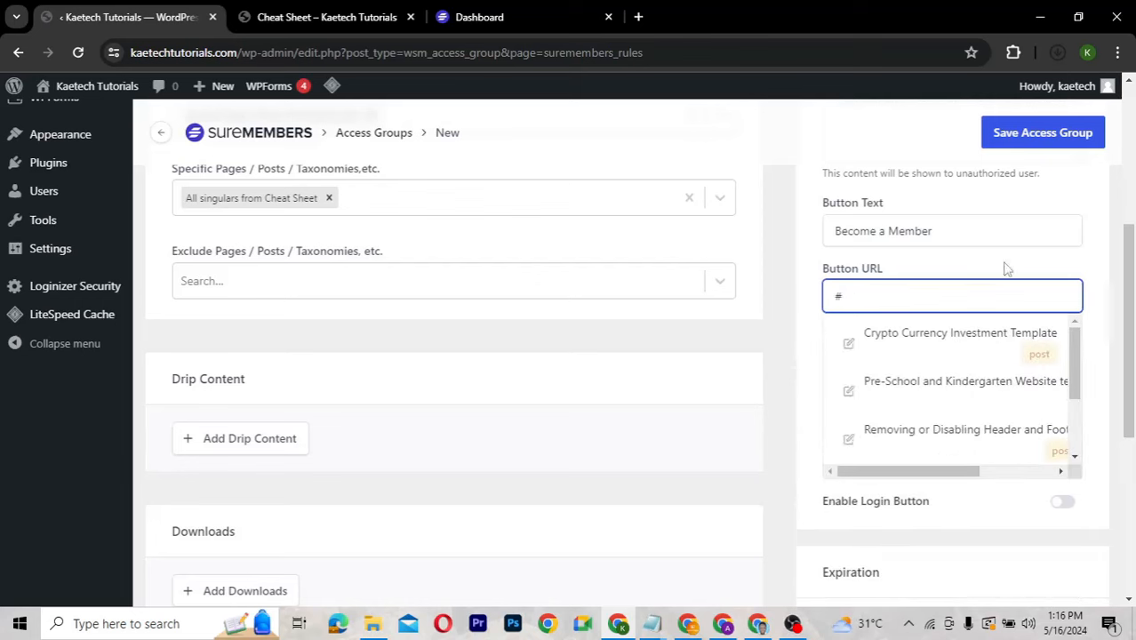
left_click(920, 274)
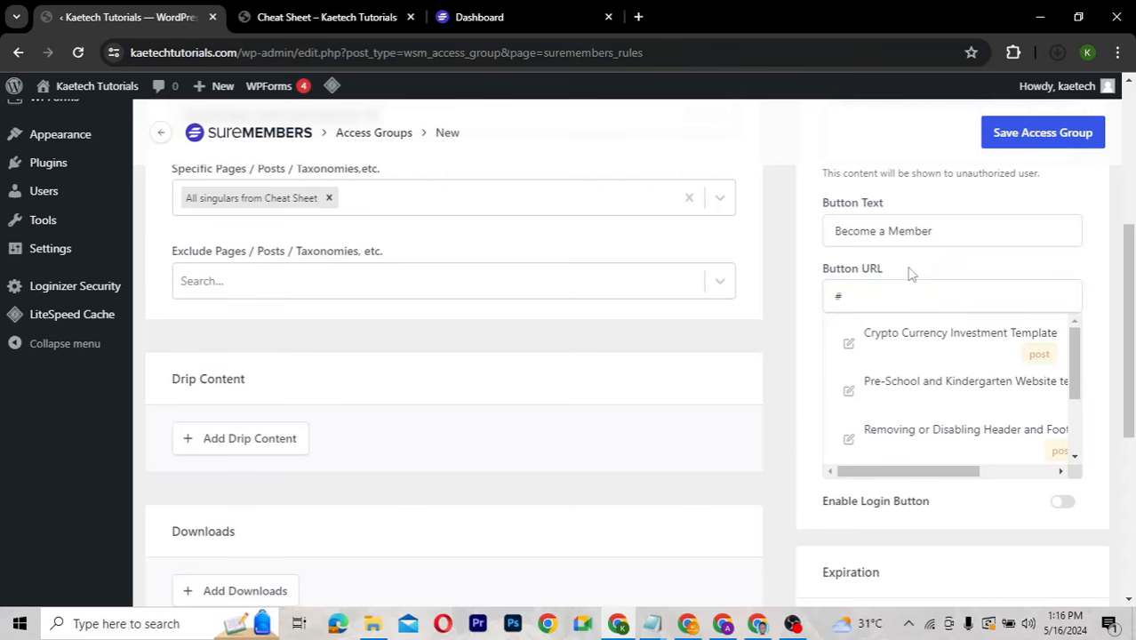
Switch on the Enable Login Button option for unauthorized visitors.
scroll(1094, 324, "down", 2)
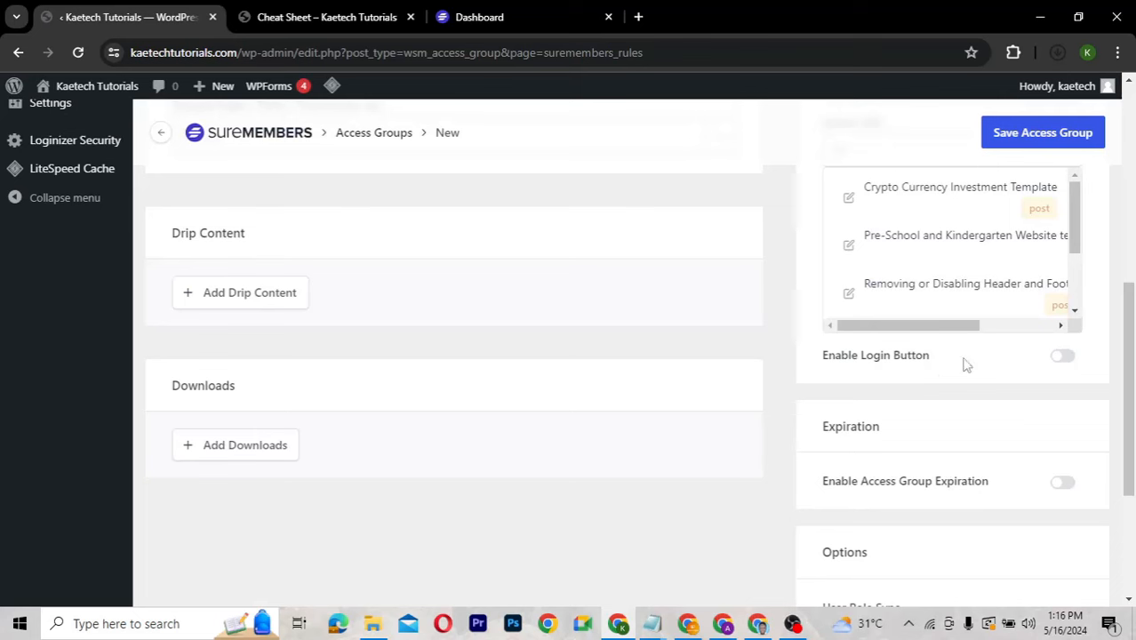
left_click(1067, 356)
scroll(1074, 385, "up", 1)
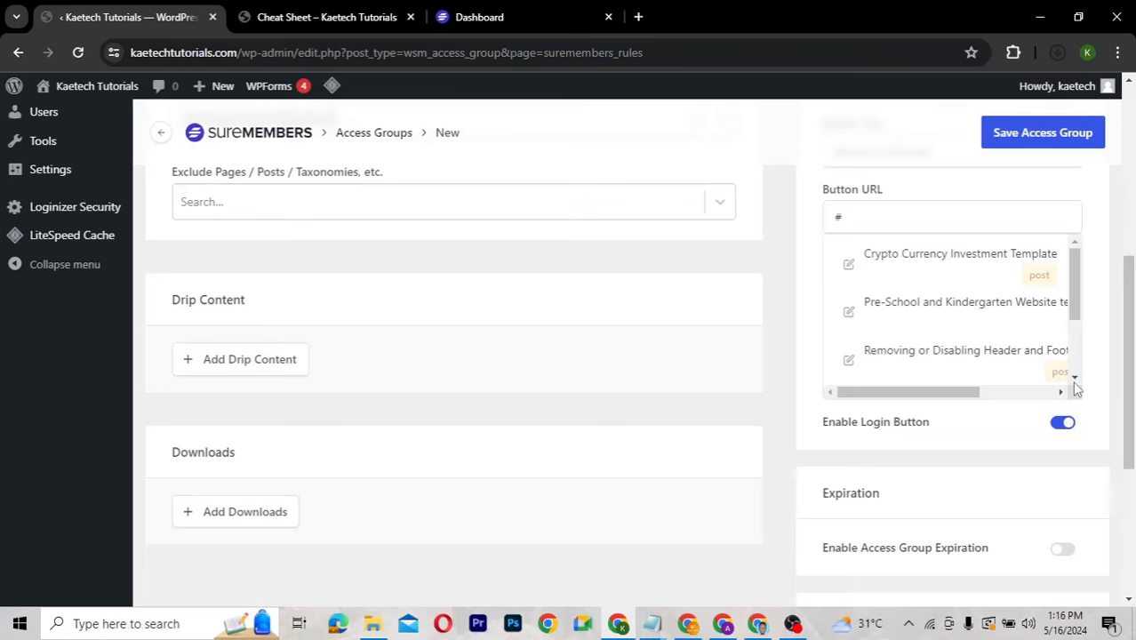
scroll(1072, 380, "down", 2)
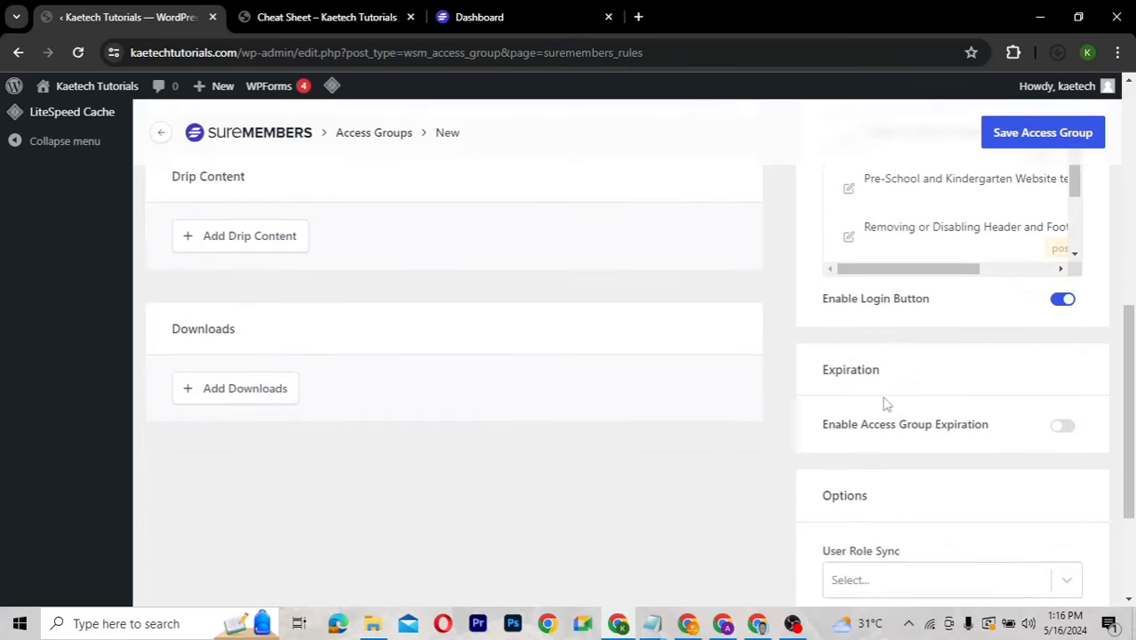
scroll(884, 404, "down", 1)
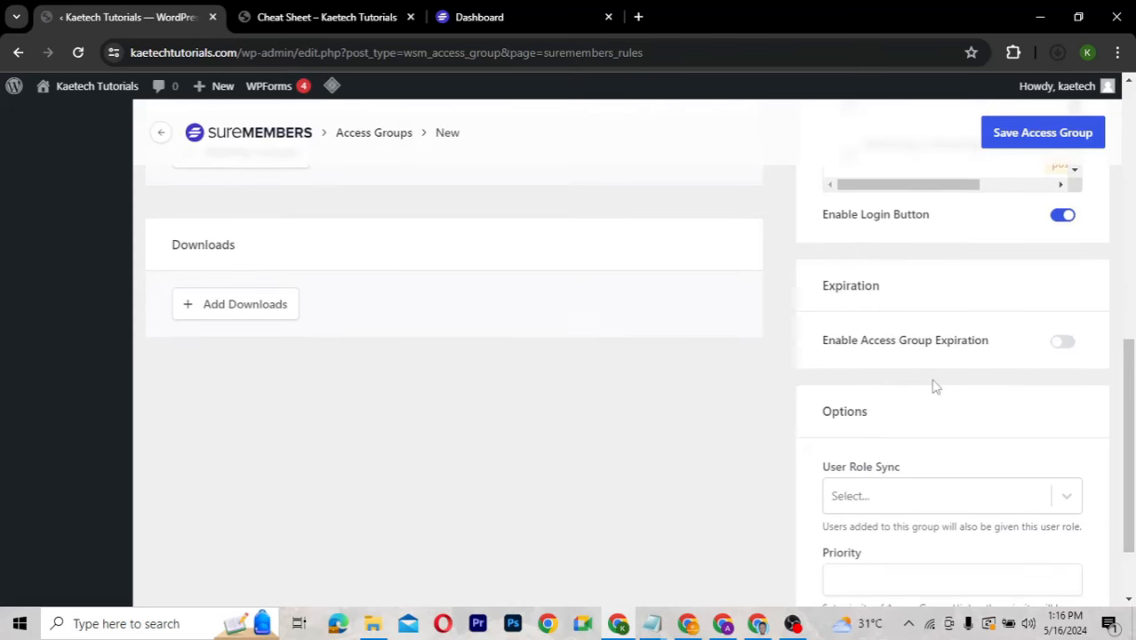
scroll(934, 386, "down", 1)
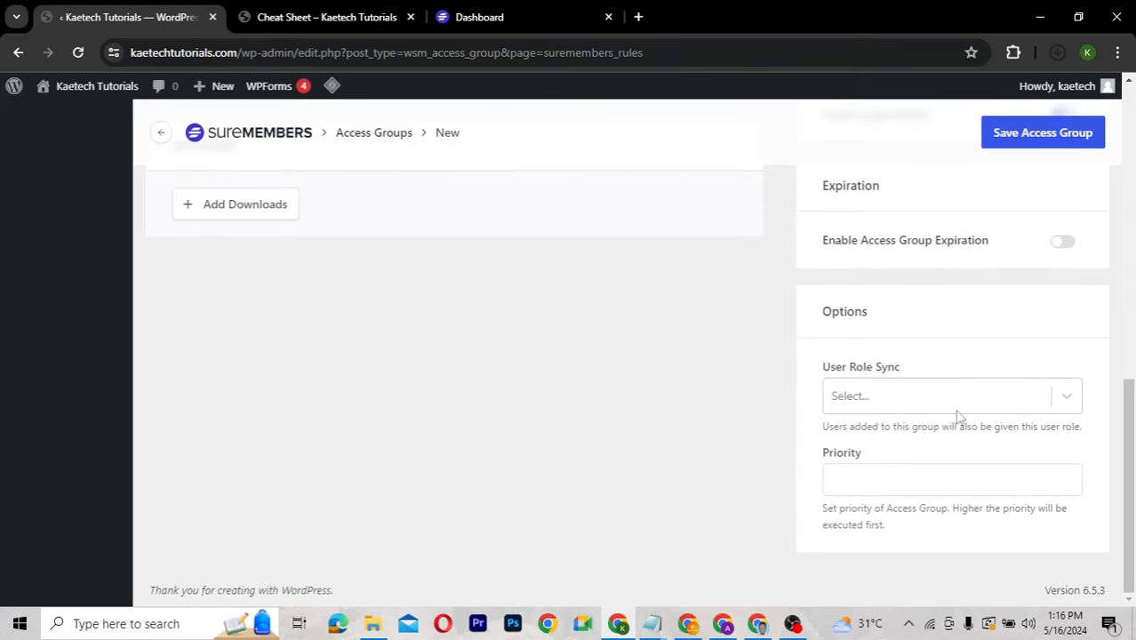
left_click(990, 401)
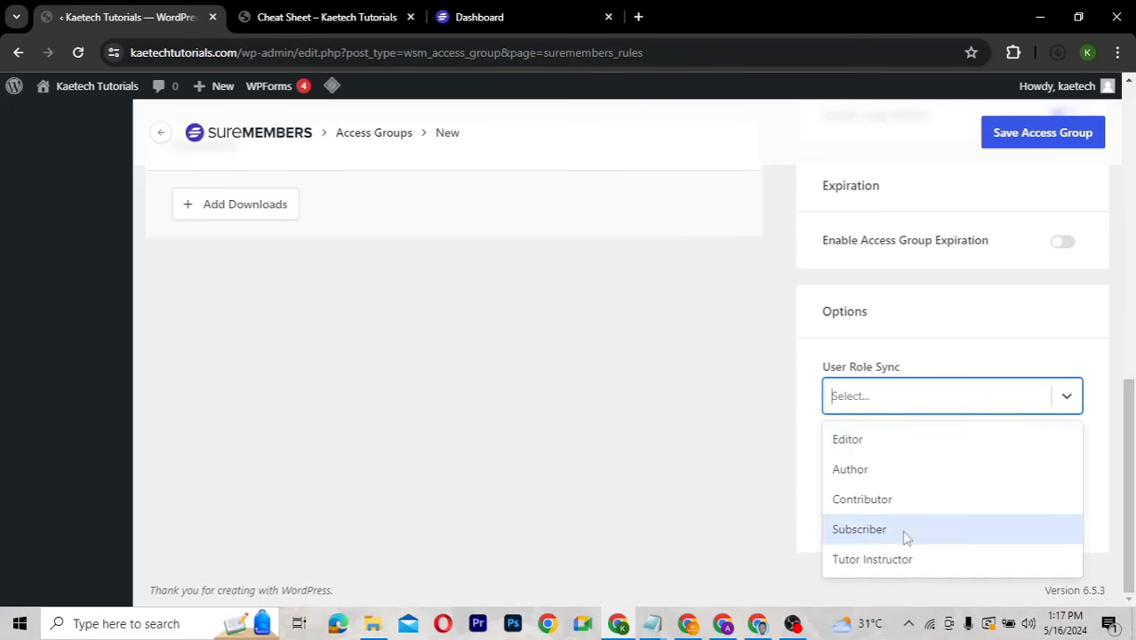
left_click(1024, 359)
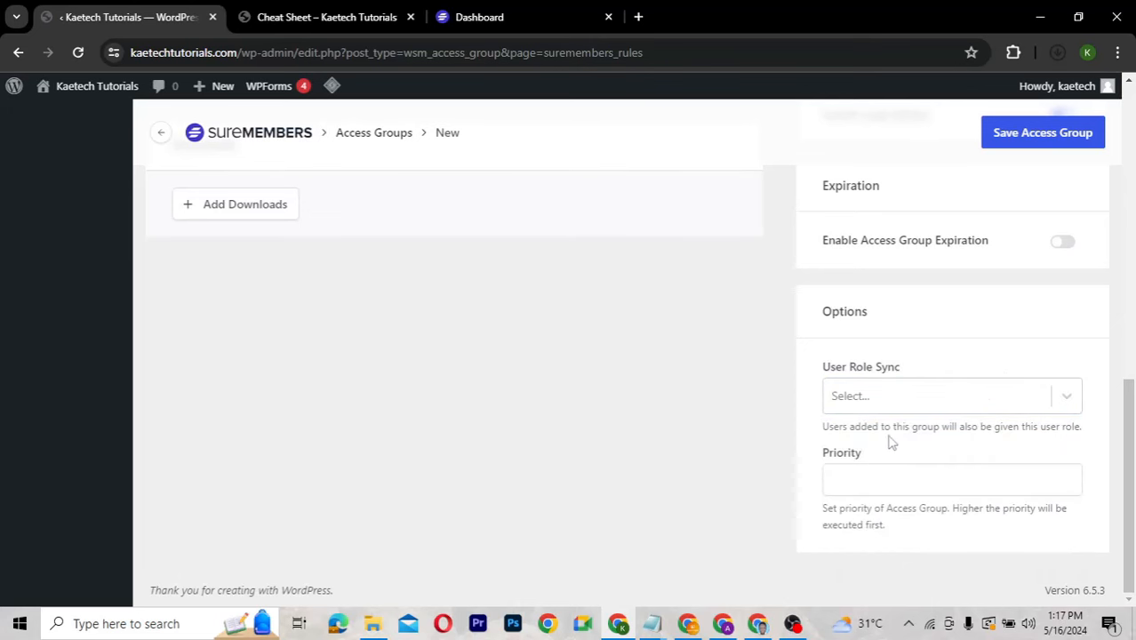
left_click(985, 402)
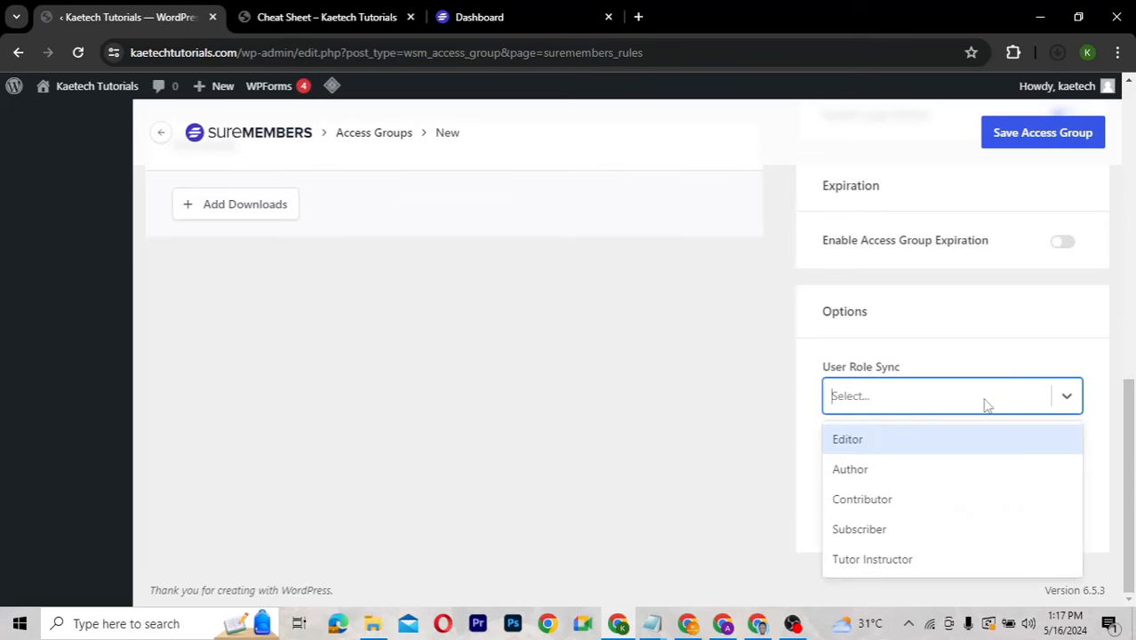
left_click(1052, 361)
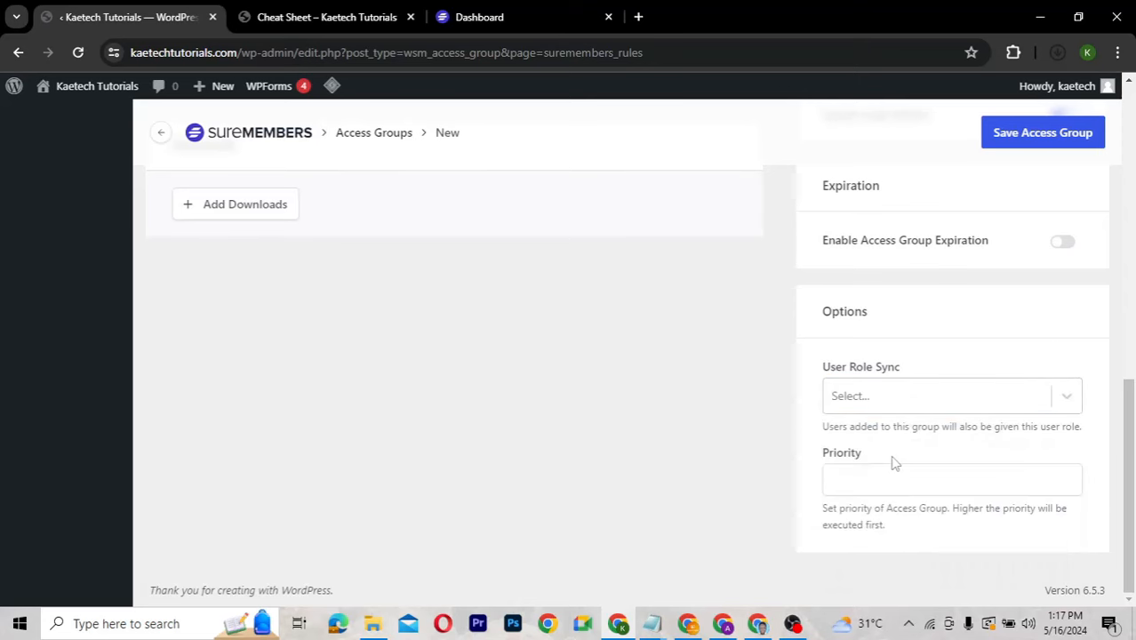
scroll(895, 464, "up", 3)
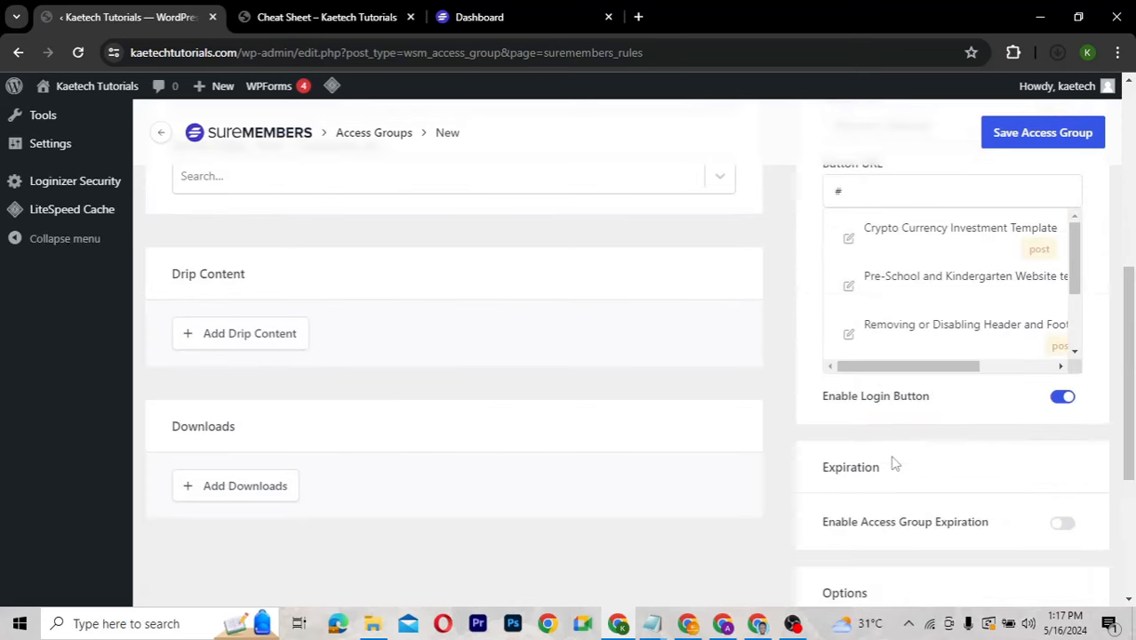
scroll(895, 463, "up", 5)
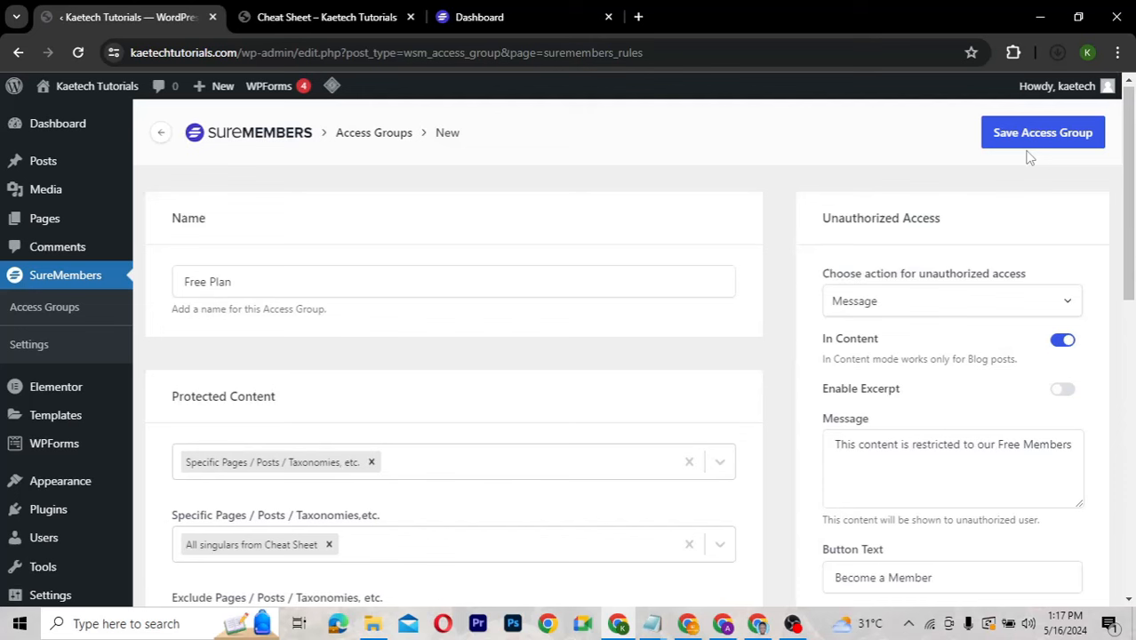
Save the Free Plan group, check it in the Access Groups list, and reopen it.
left_click(1027, 140)
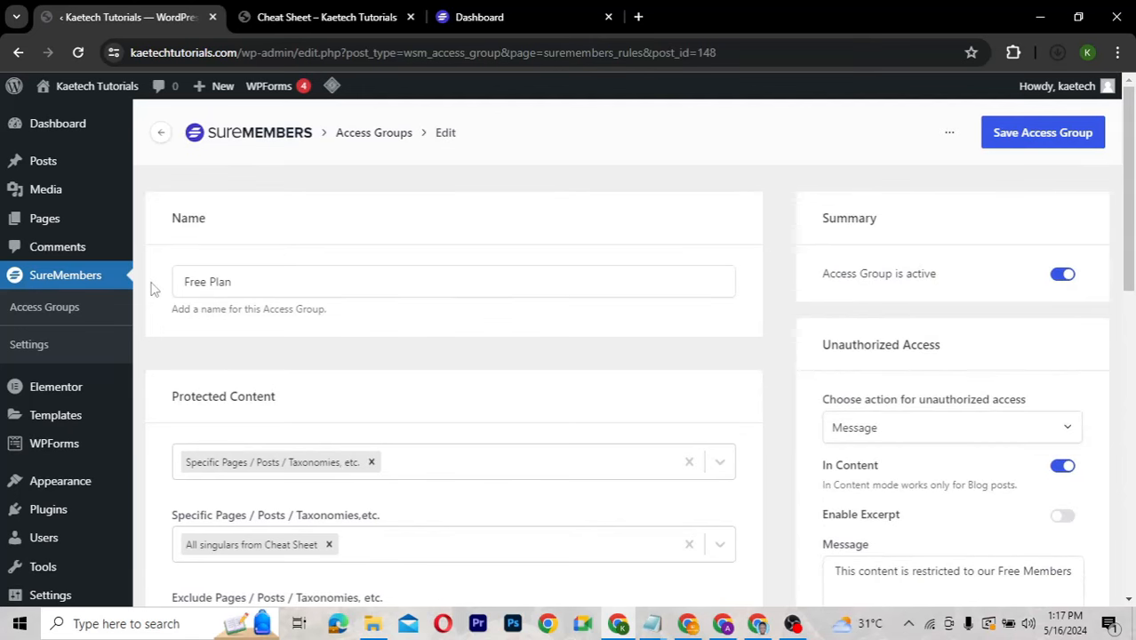
left_click(52, 311)
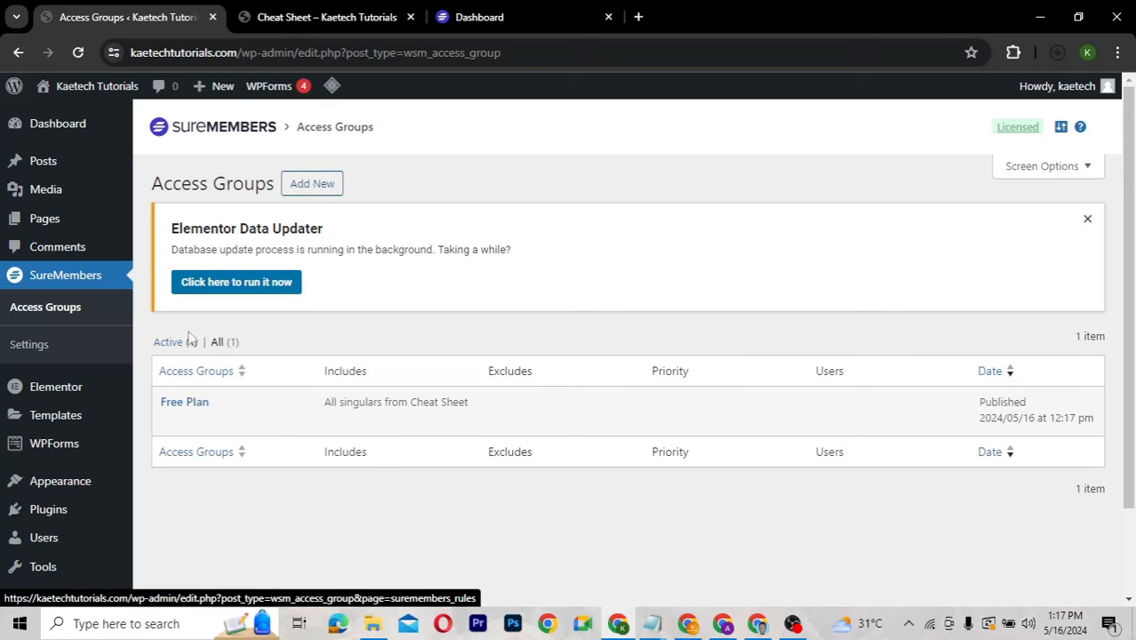
left_click(174, 423)
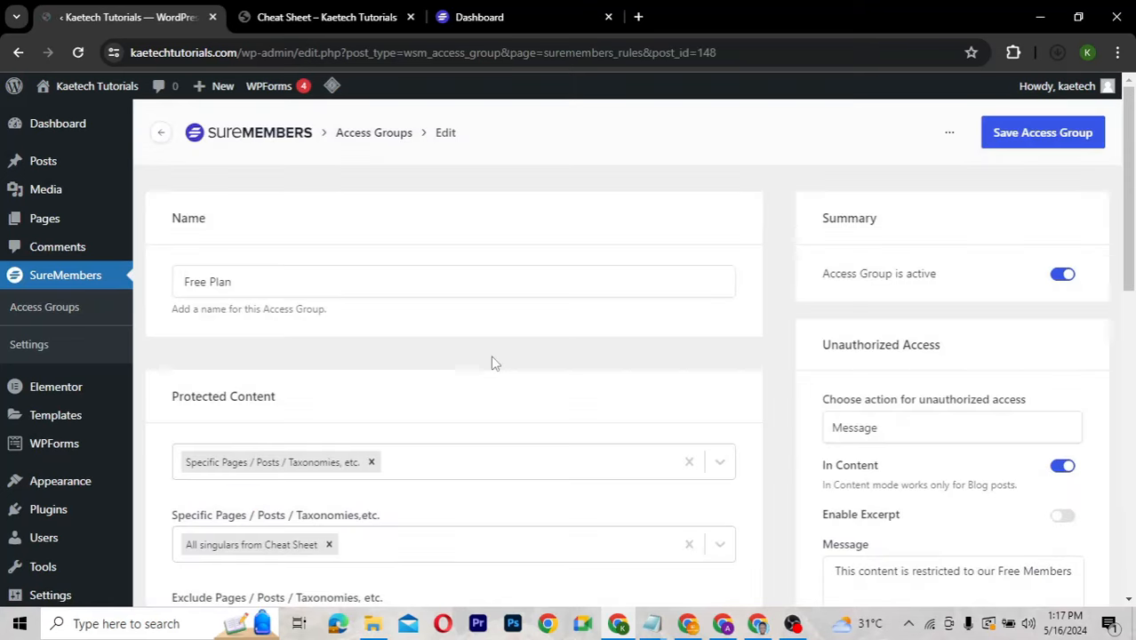
Rename the access group from Free Plan to Basic Plan.
left_click(208, 281)
double_click(178, 281)
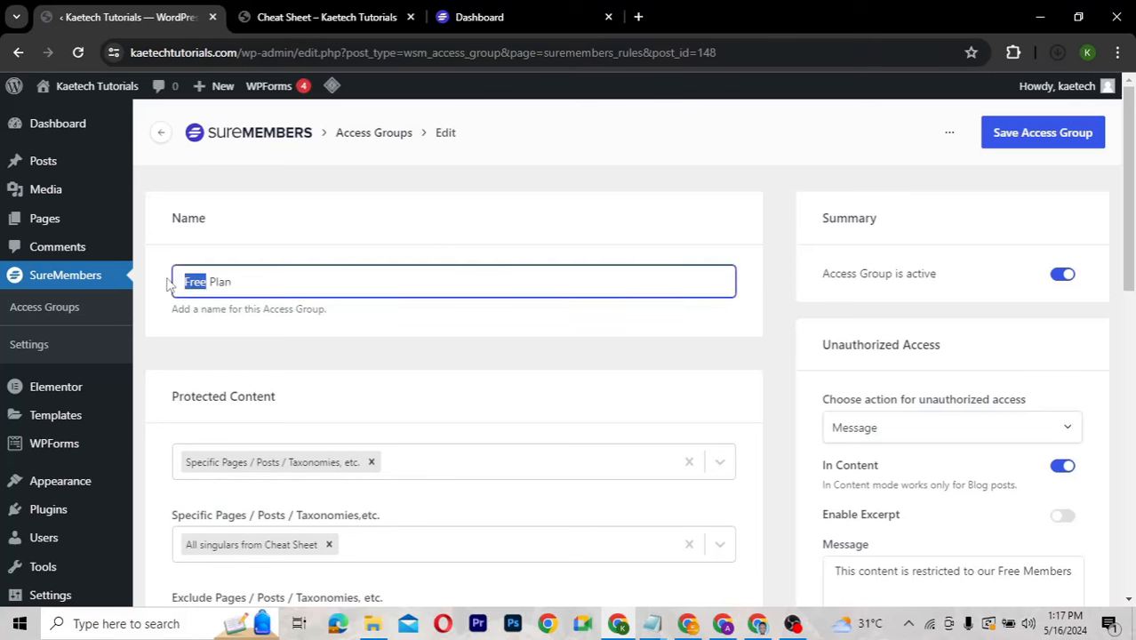
type("Basci")
double_click(174, 282)
type("Basic")
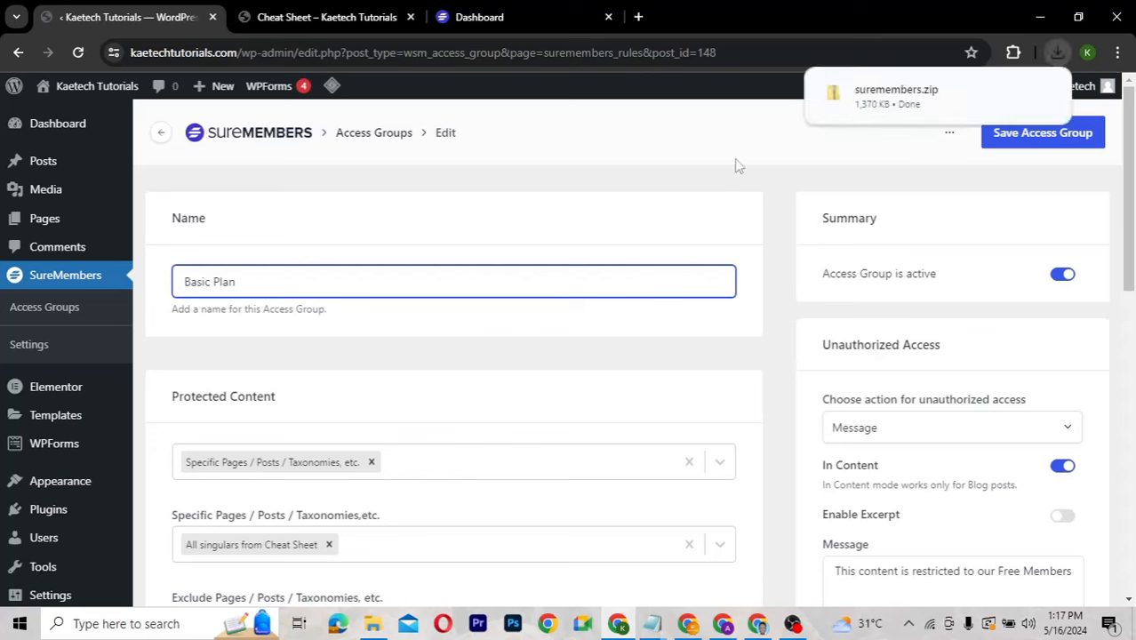
left_click(885, 163)
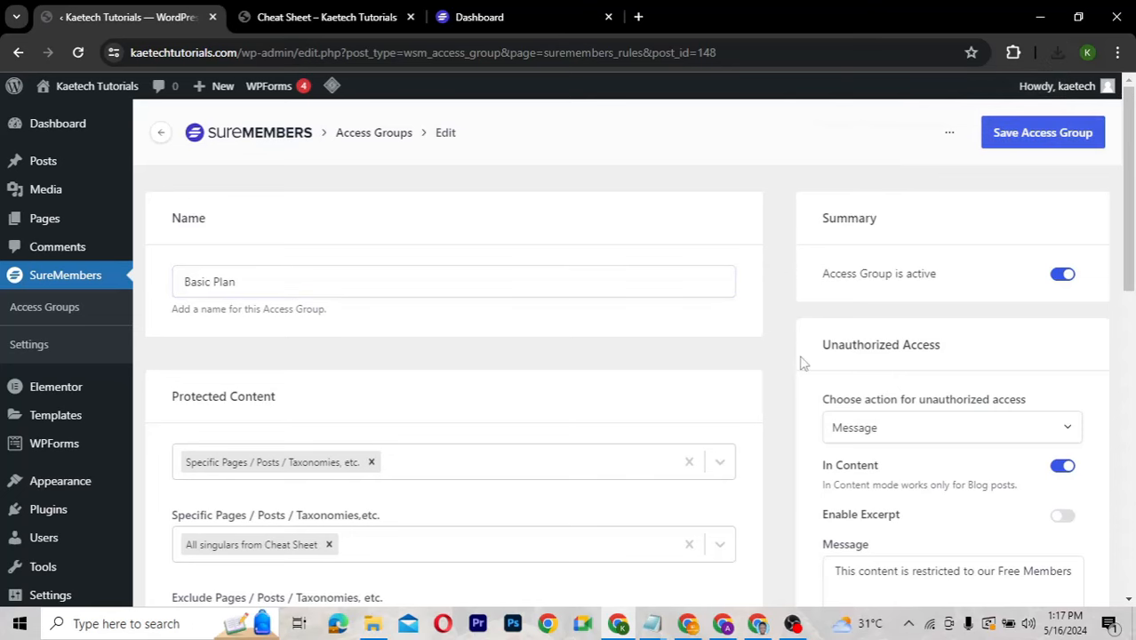
End the restriction message with 'Basic Plan Members' and save the access group.
scroll(803, 363, "down", 3)
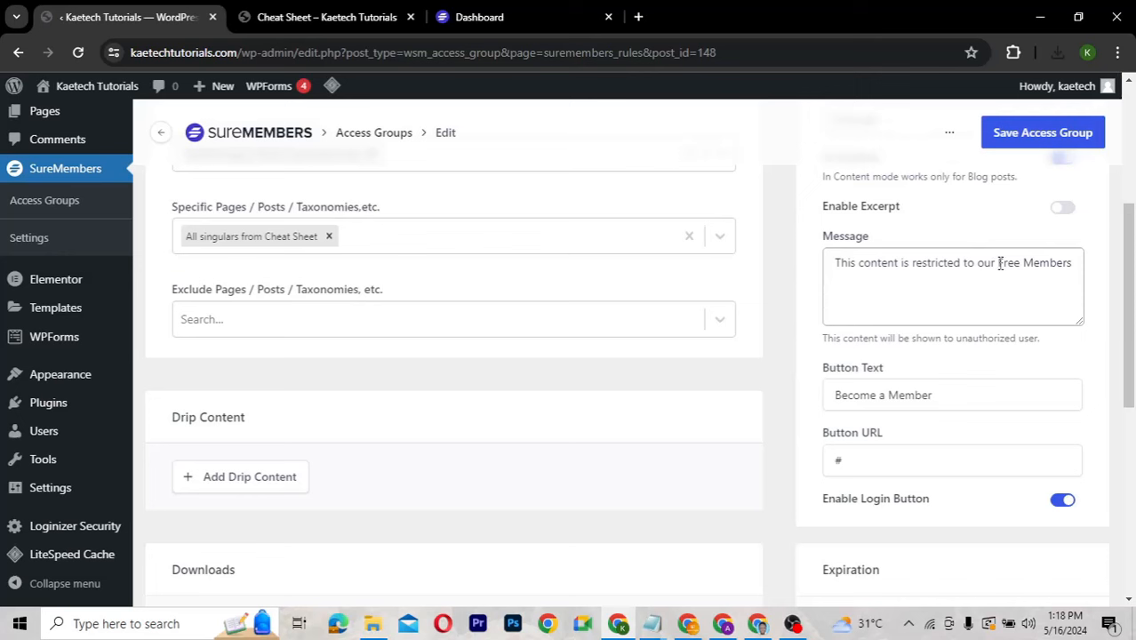
left_click_drag(999, 263, 1074, 264)
type("BAsic Pla")
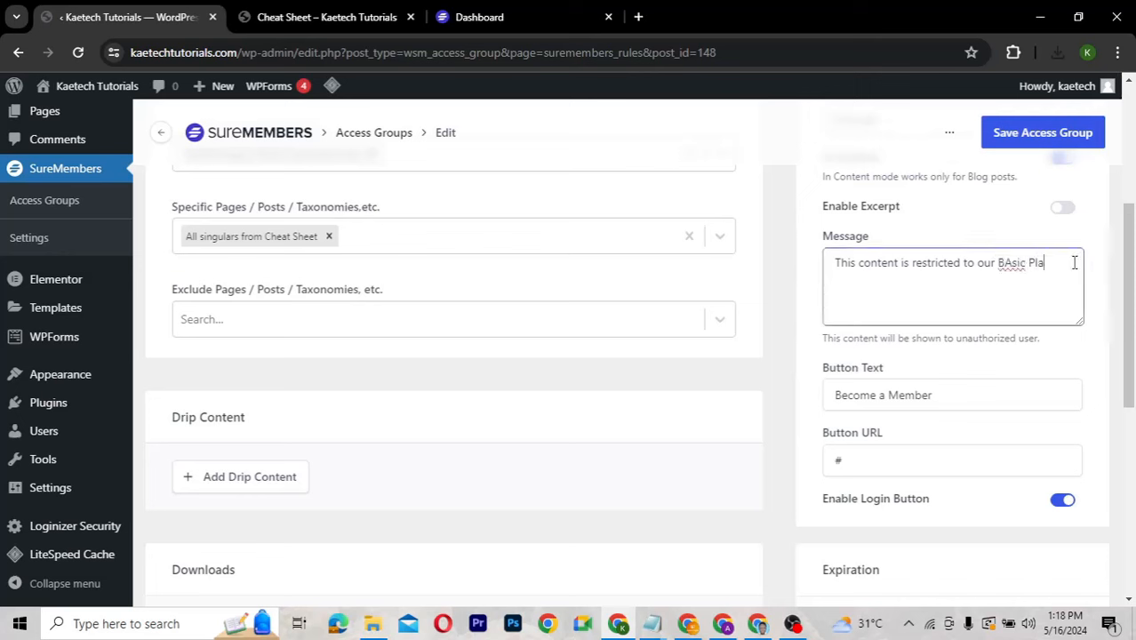
type("n Members")
left_click(1010, 263)
key("BackSpace")
type("a")
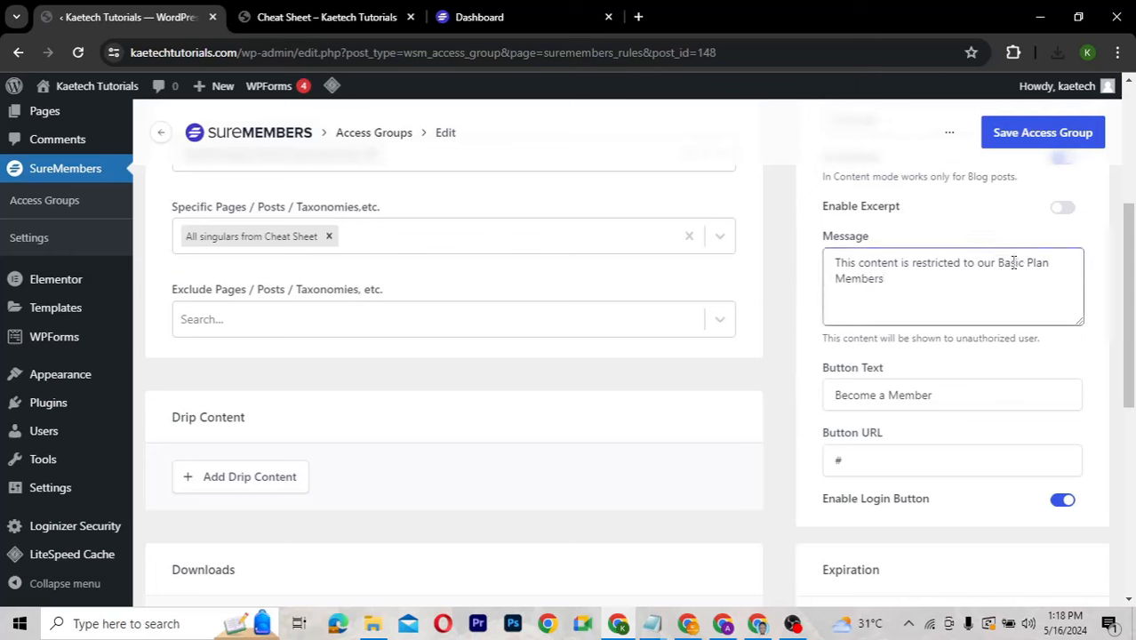
left_click(1030, 135)
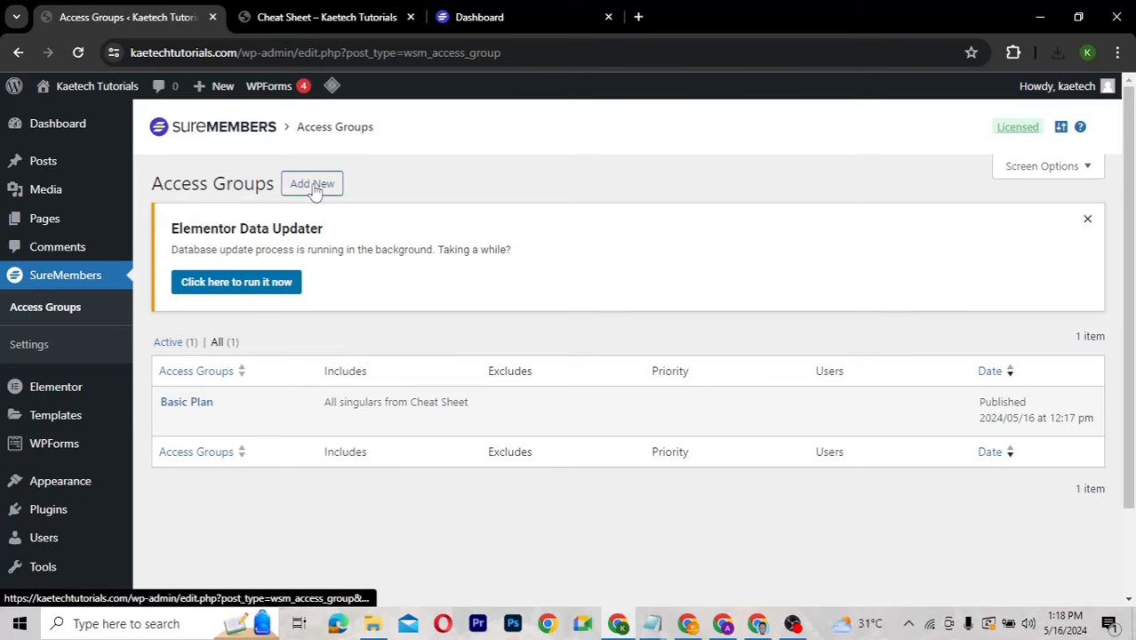
Add a new access group named 'Pro Plan Members' and scroll to Protected Content.
left_click(313, 187)
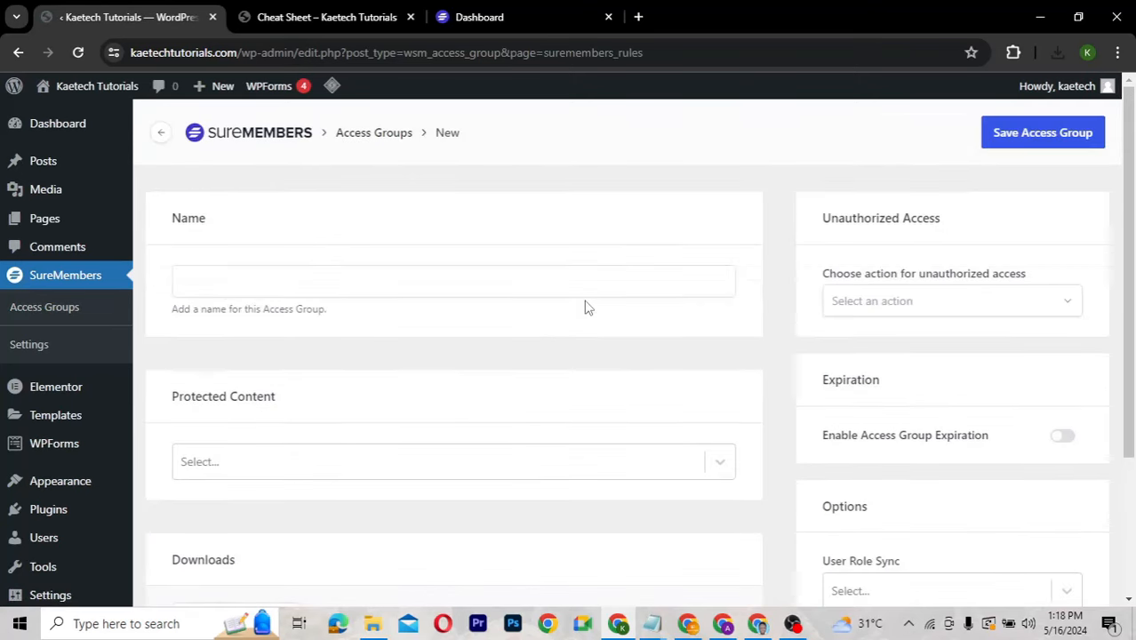
left_click(223, 283)
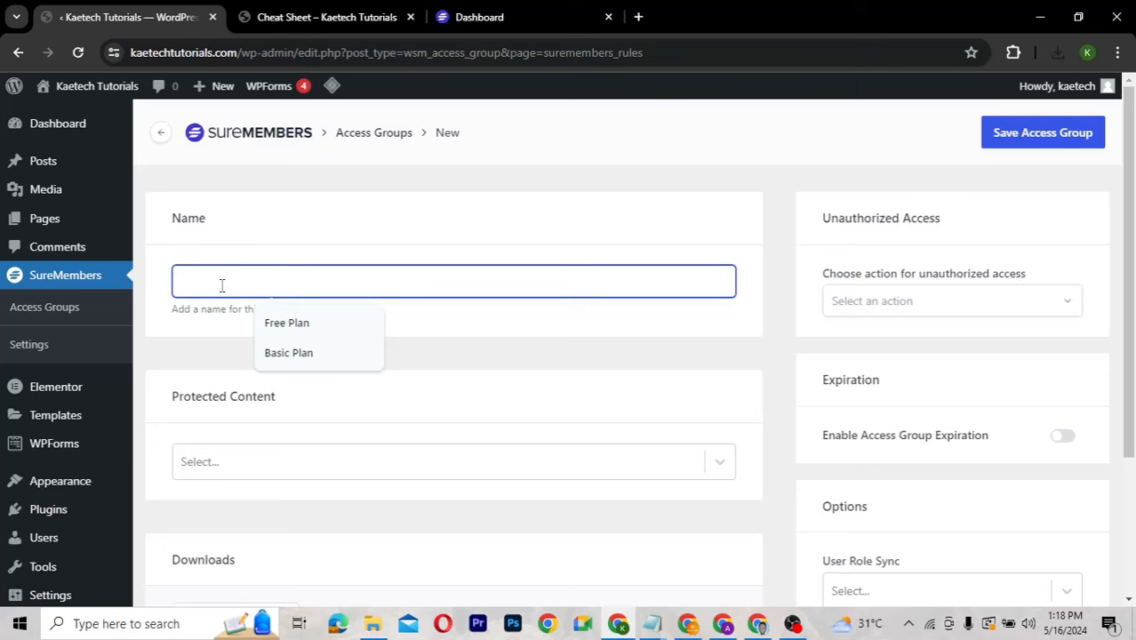
type("Pro ")
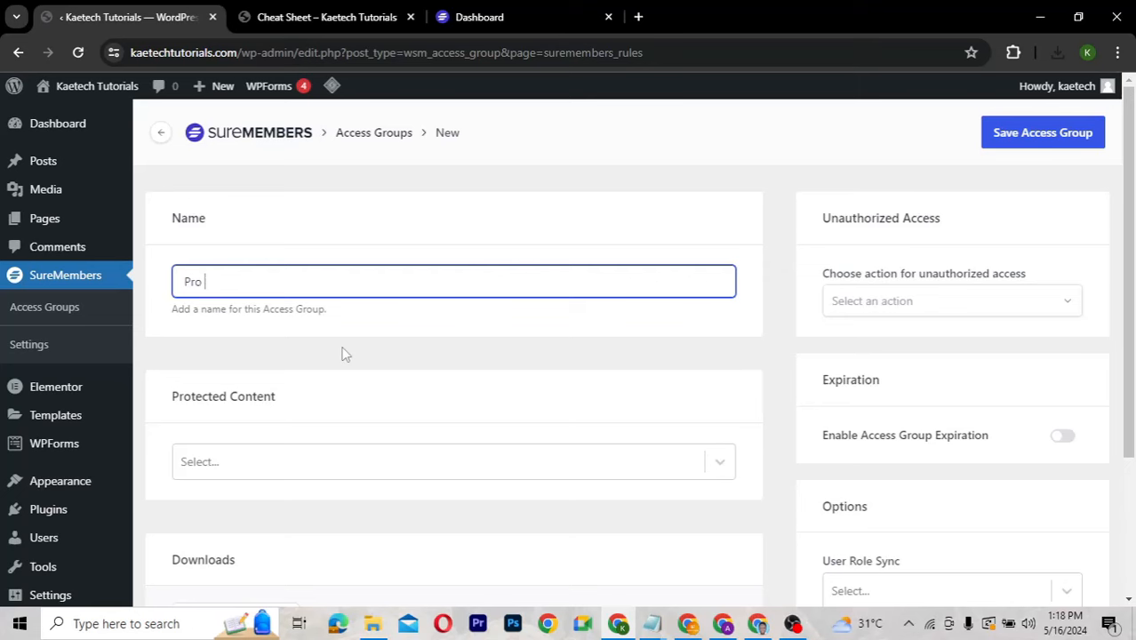
type("Plan Members")
scroll(345, 354, "down", 3)
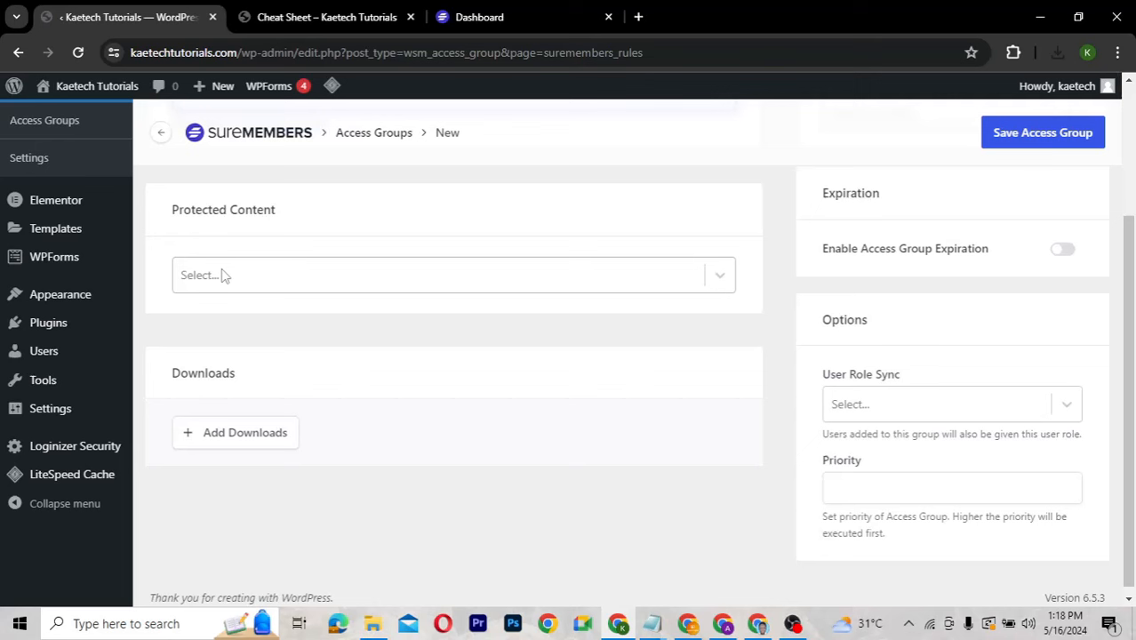
Set Protected Content to Specific Pages / Posts / Taxonomies and add 'All singulars from Templates'.
left_click(264, 278)
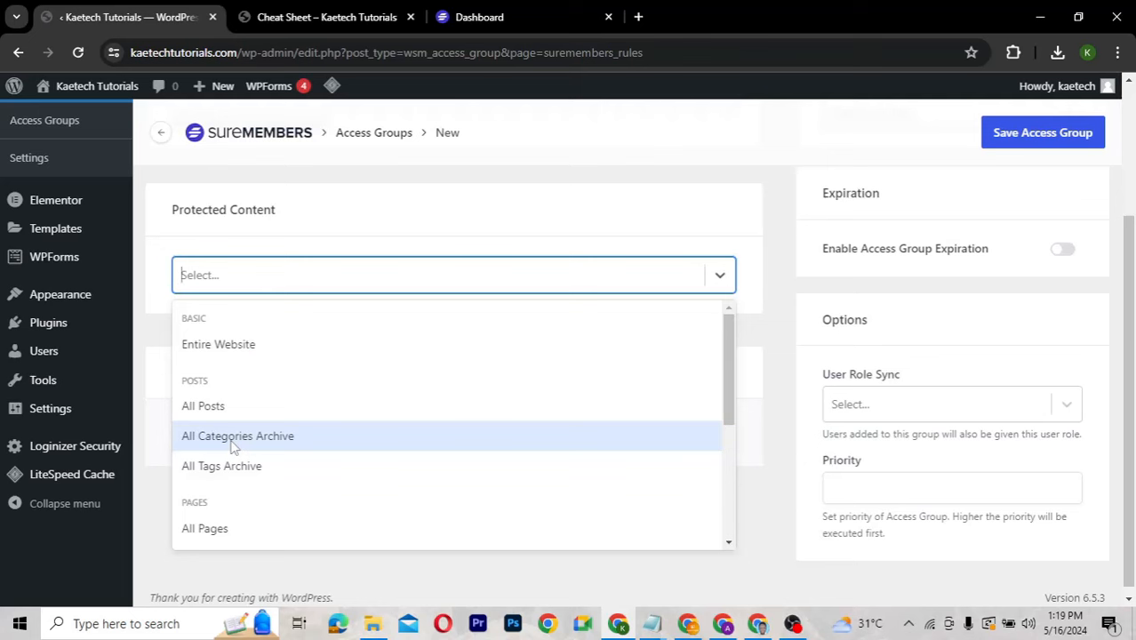
scroll(233, 446, "down", 3)
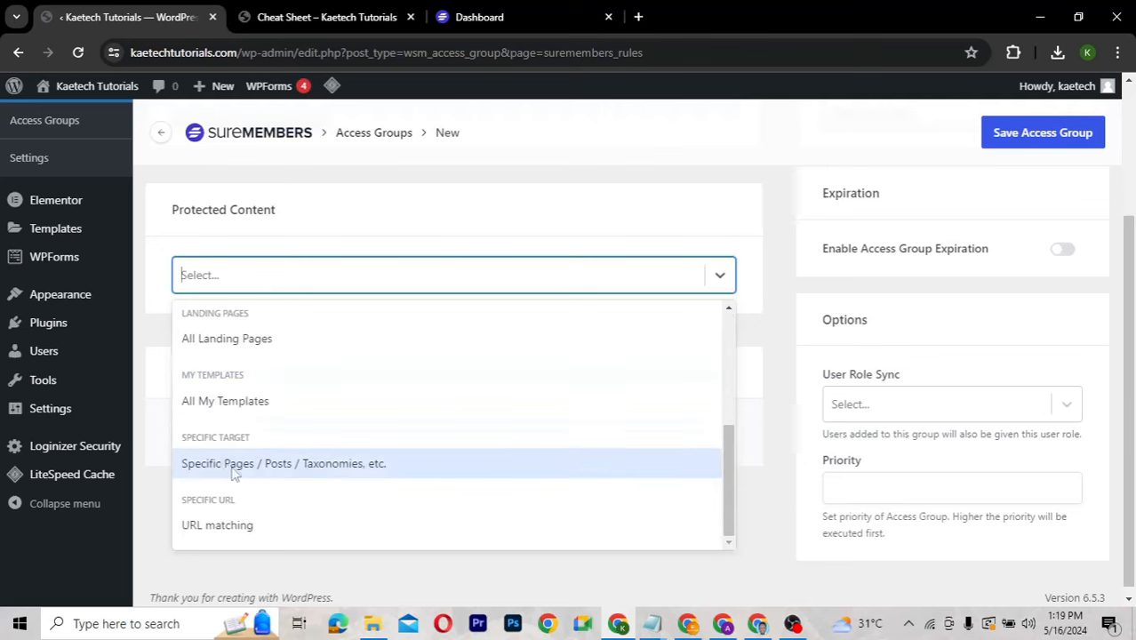
left_click(233, 467)
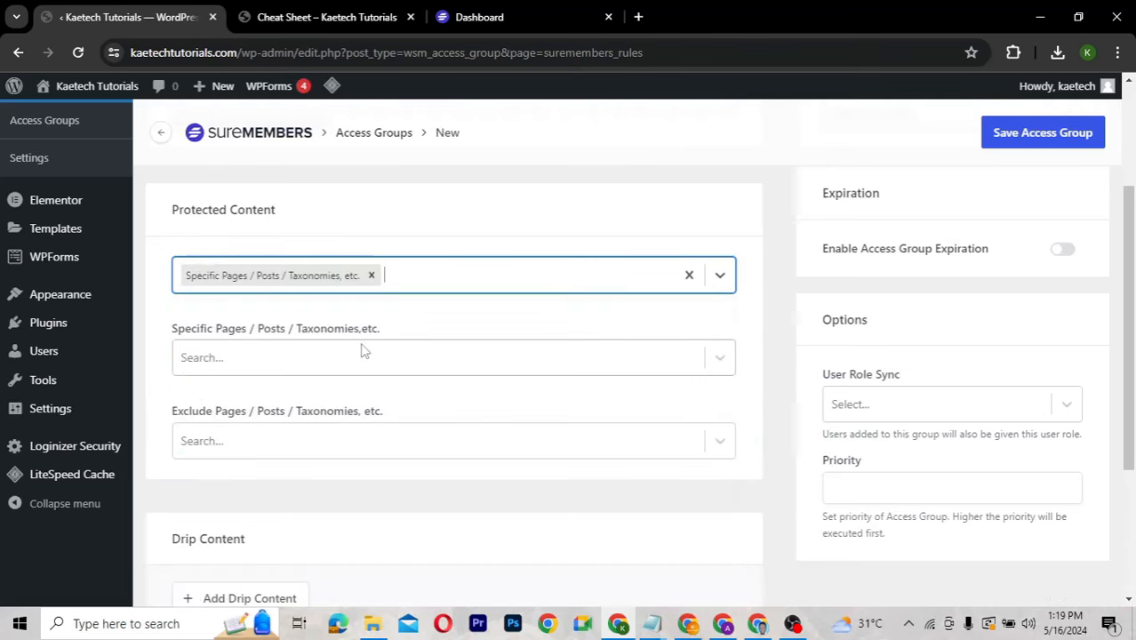
left_click(260, 361)
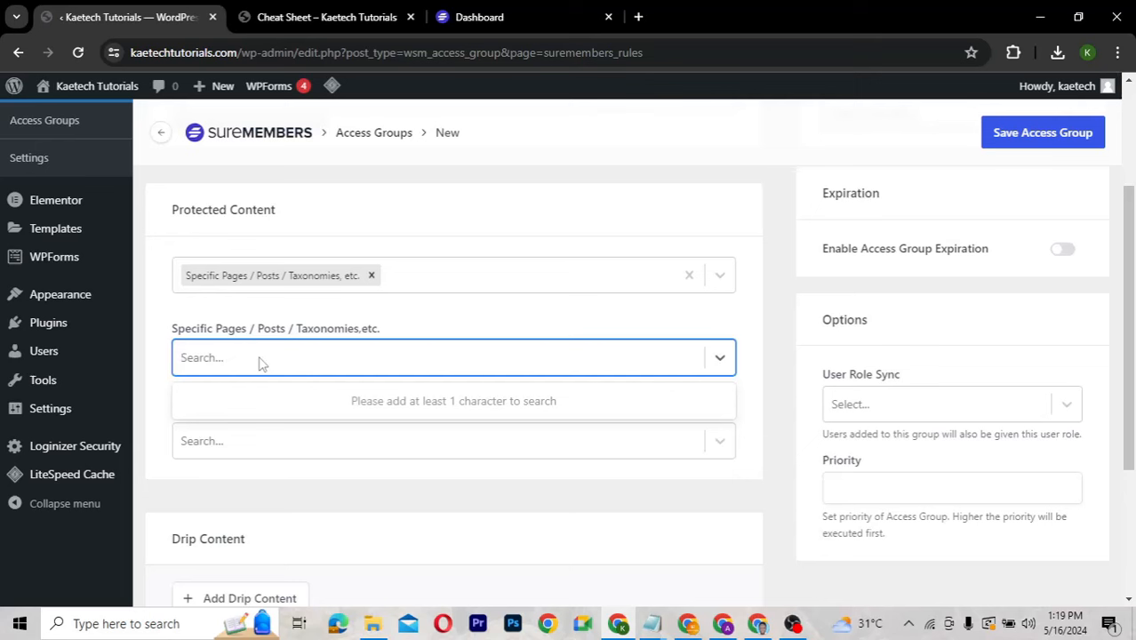
type("che")
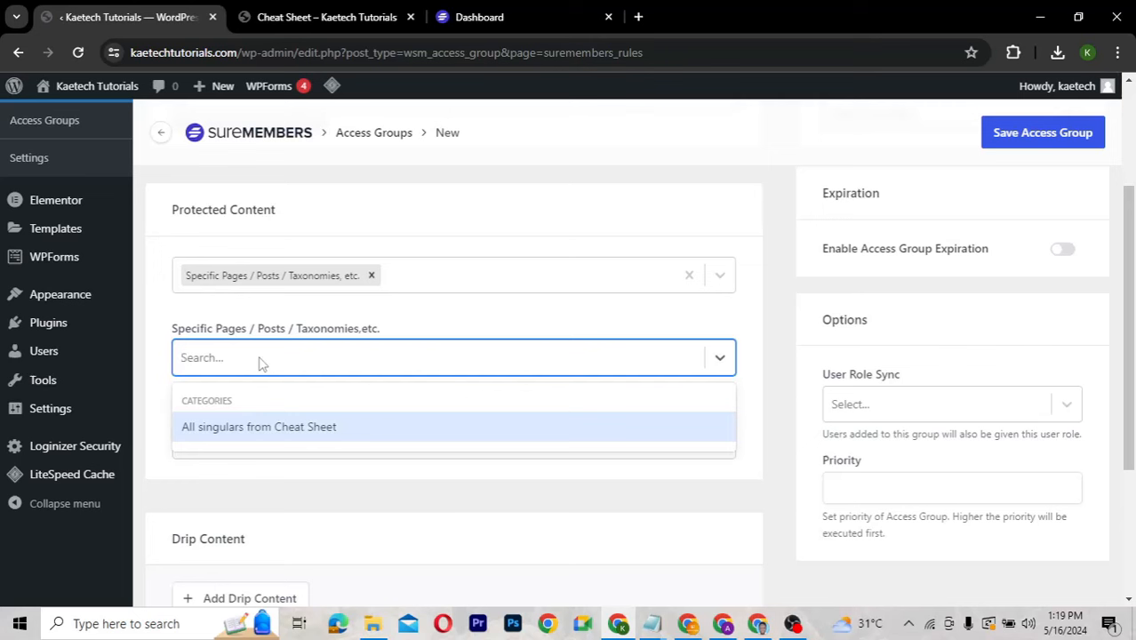
type("templ")
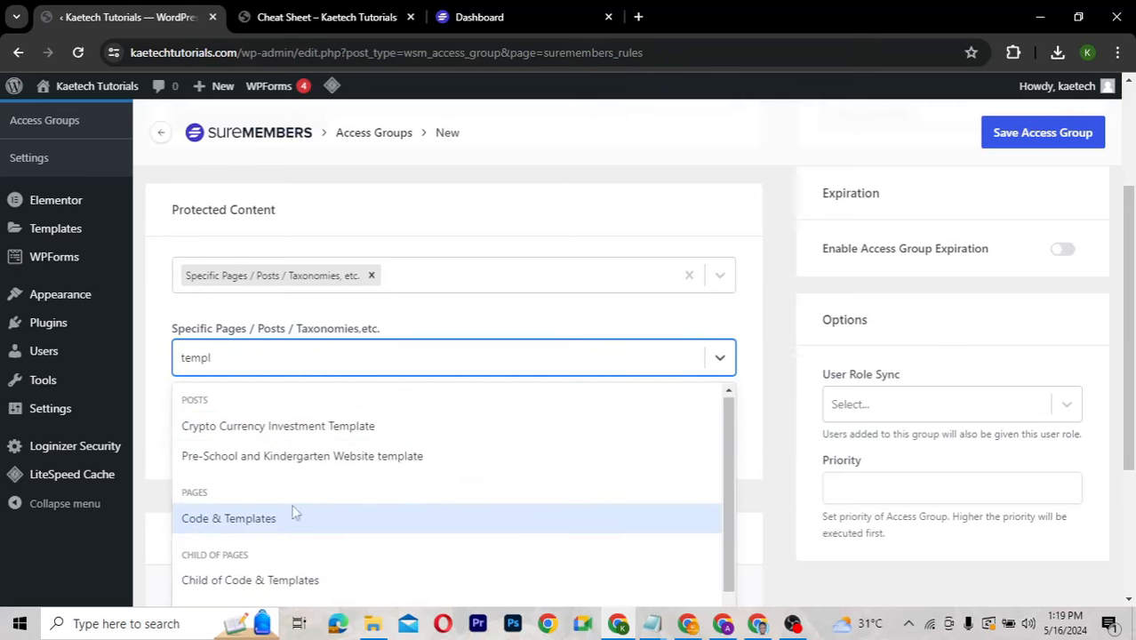
scroll(293, 511, "down", 1)
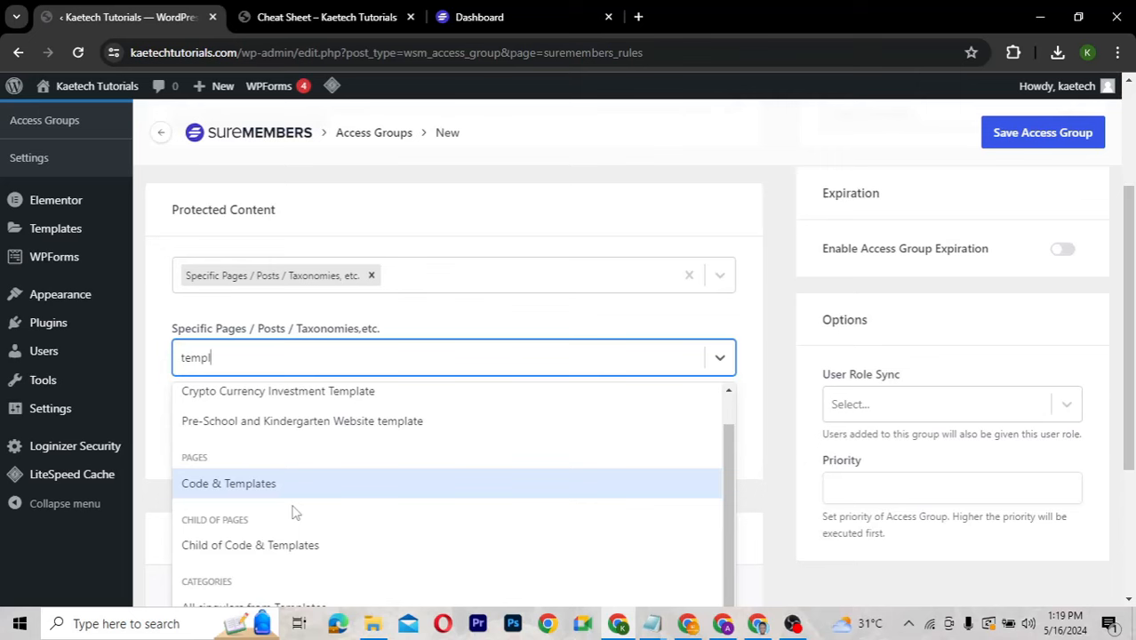
scroll(756, 426, "down", 3)
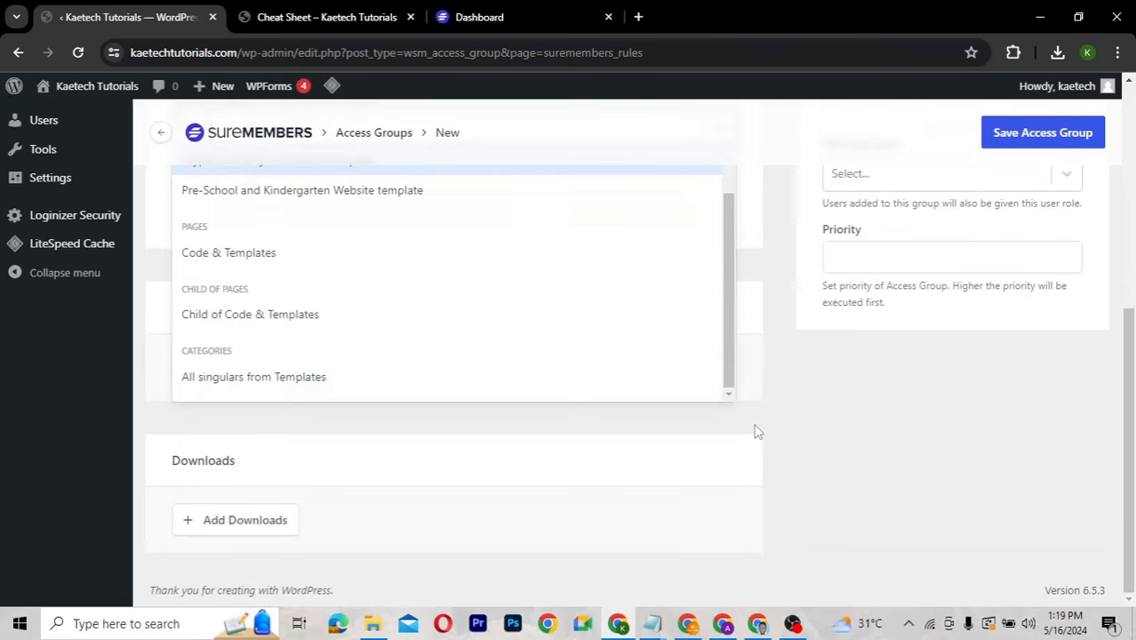
left_click(293, 377)
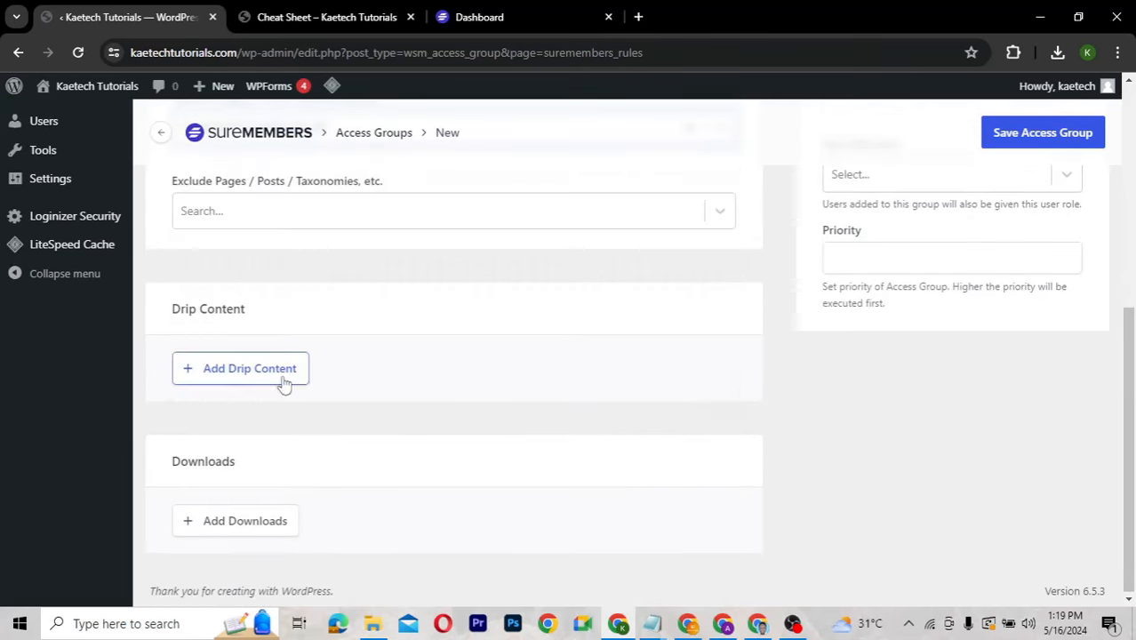
scroll(453, 329, "up", 1)
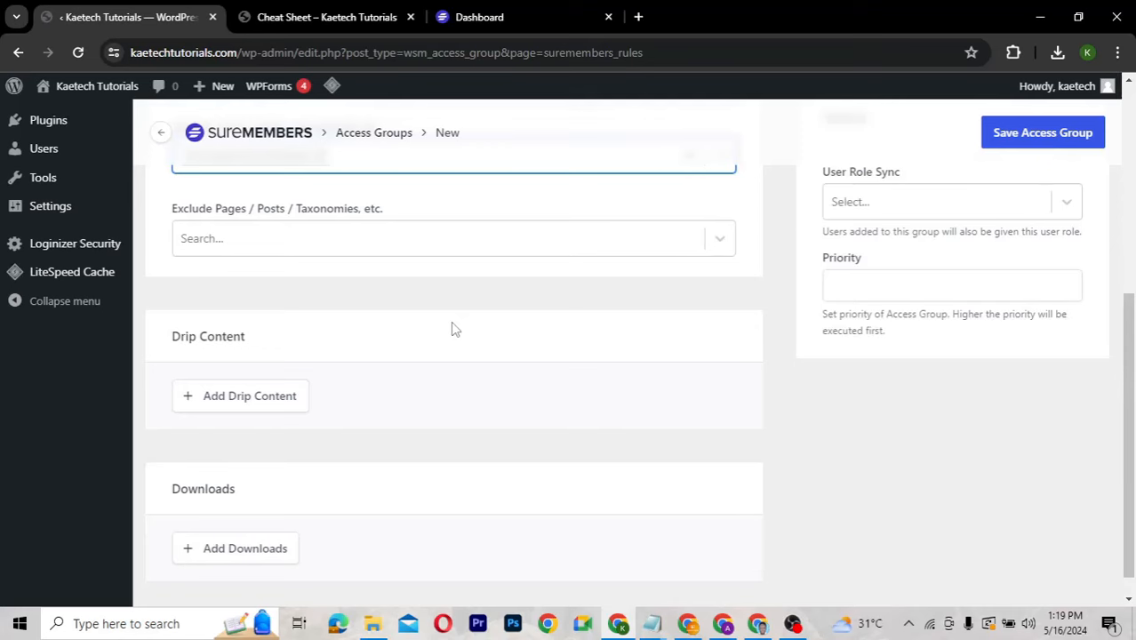
scroll(452, 329, "up", 3)
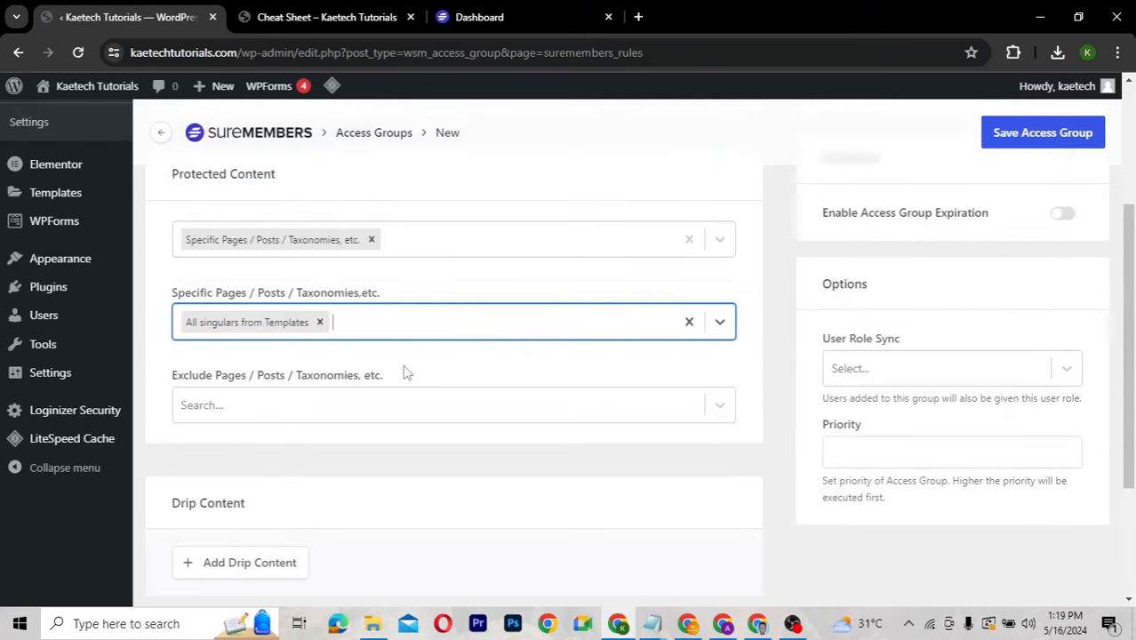
scroll(405, 373, "down", 3)
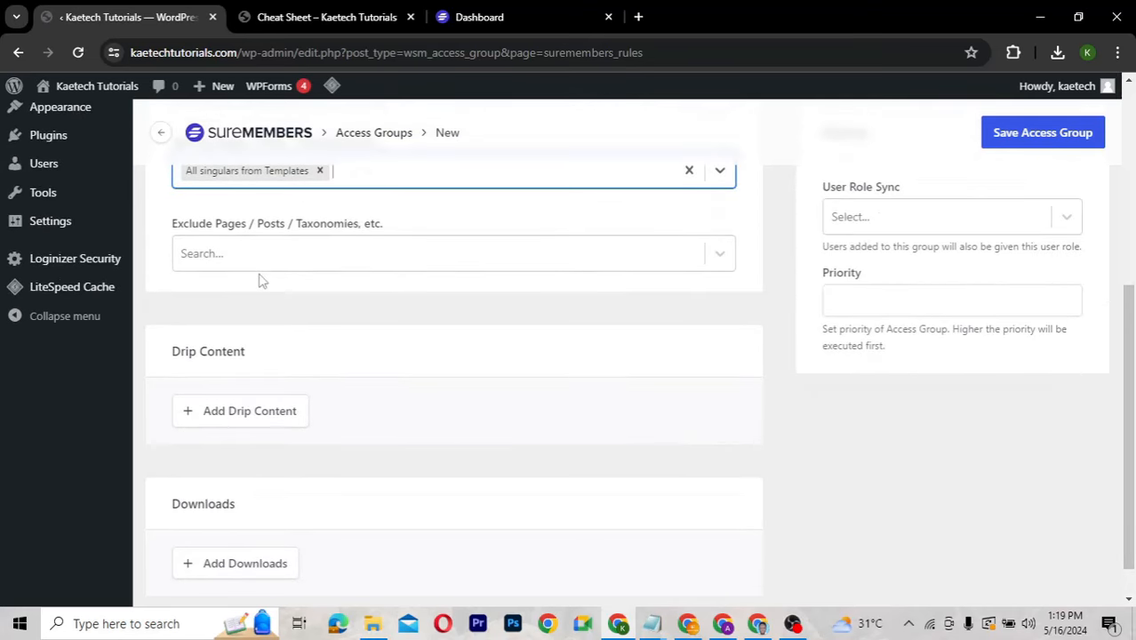
scroll(351, 302, "down", 1)
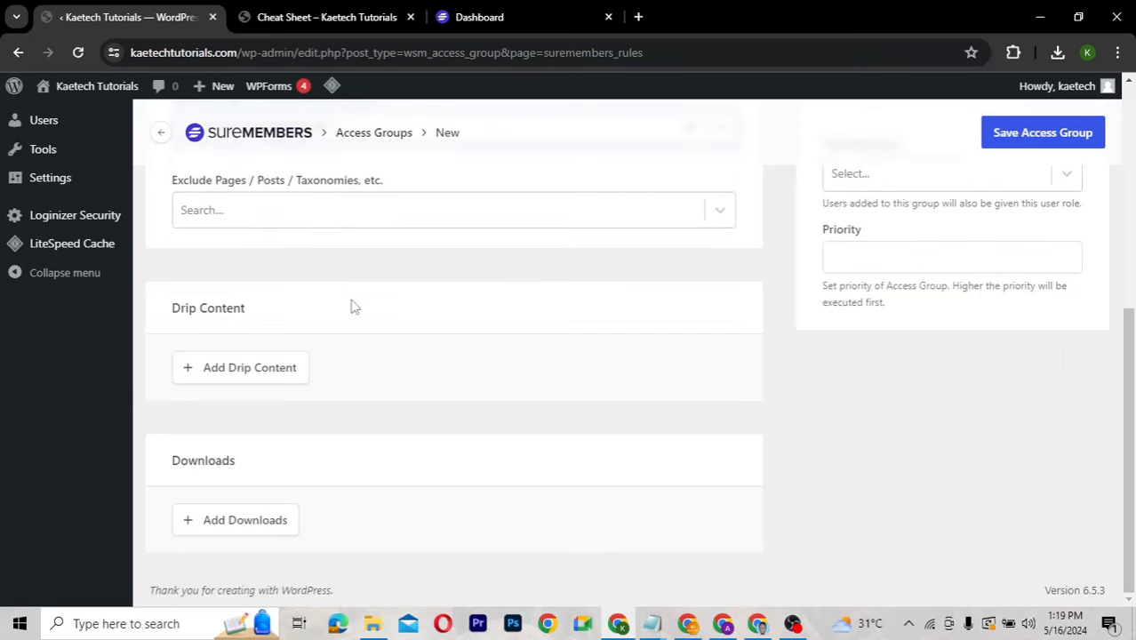
scroll(351, 302, "up", 7)
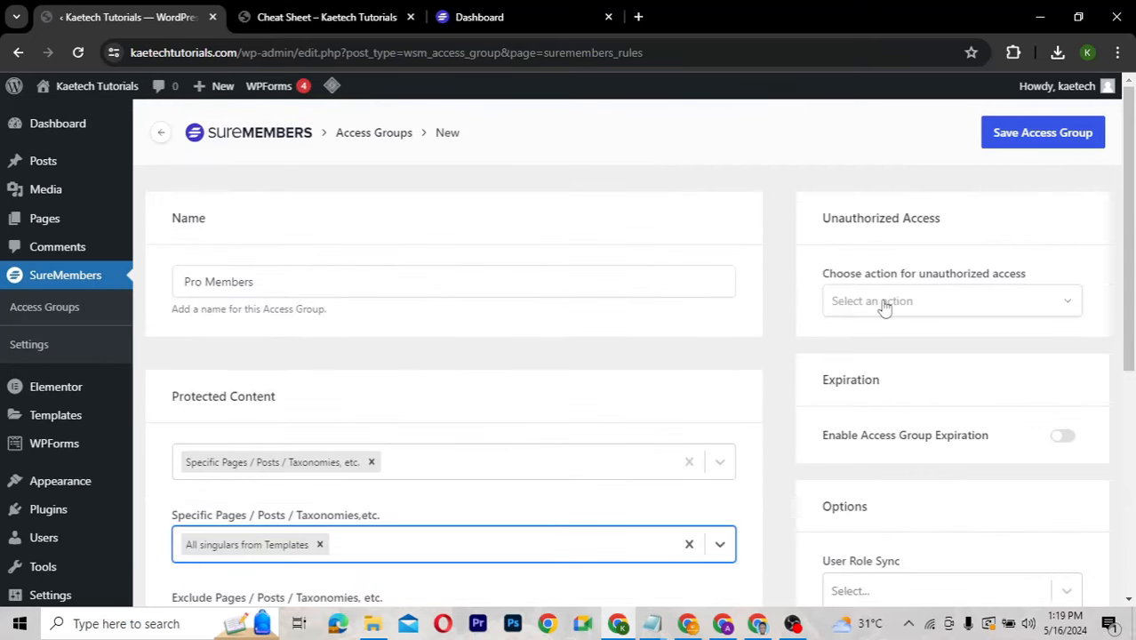
Show the in-content message 'This content is Restricted. It is only available for our Pro Members.'.
left_click(879, 303)
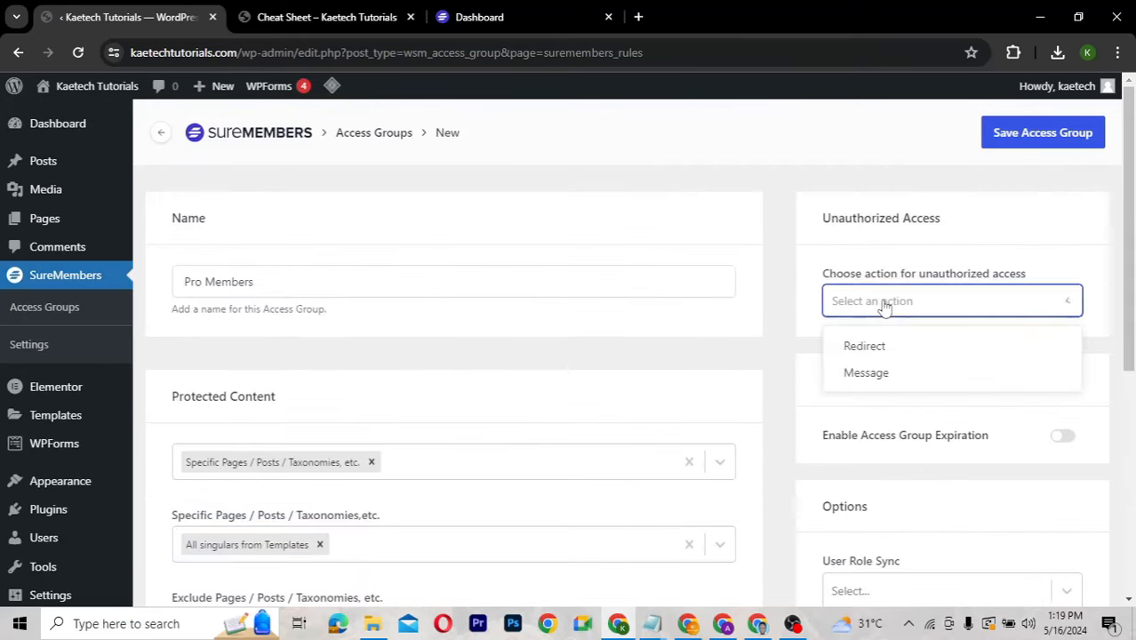
left_click(870, 375)
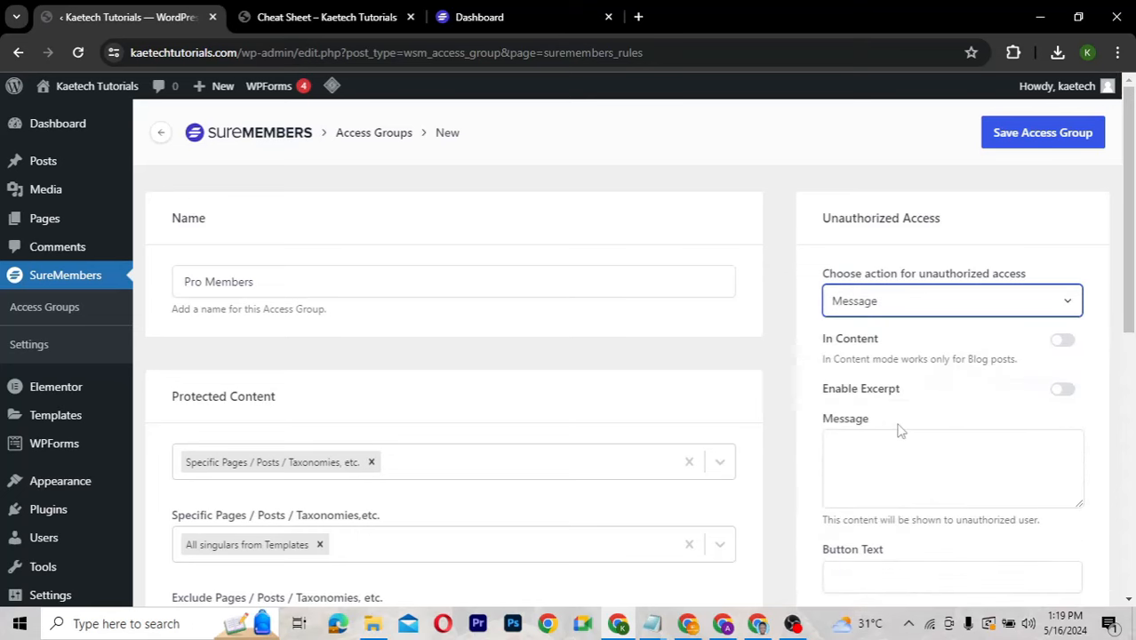
scroll(900, 426, "down", 1)
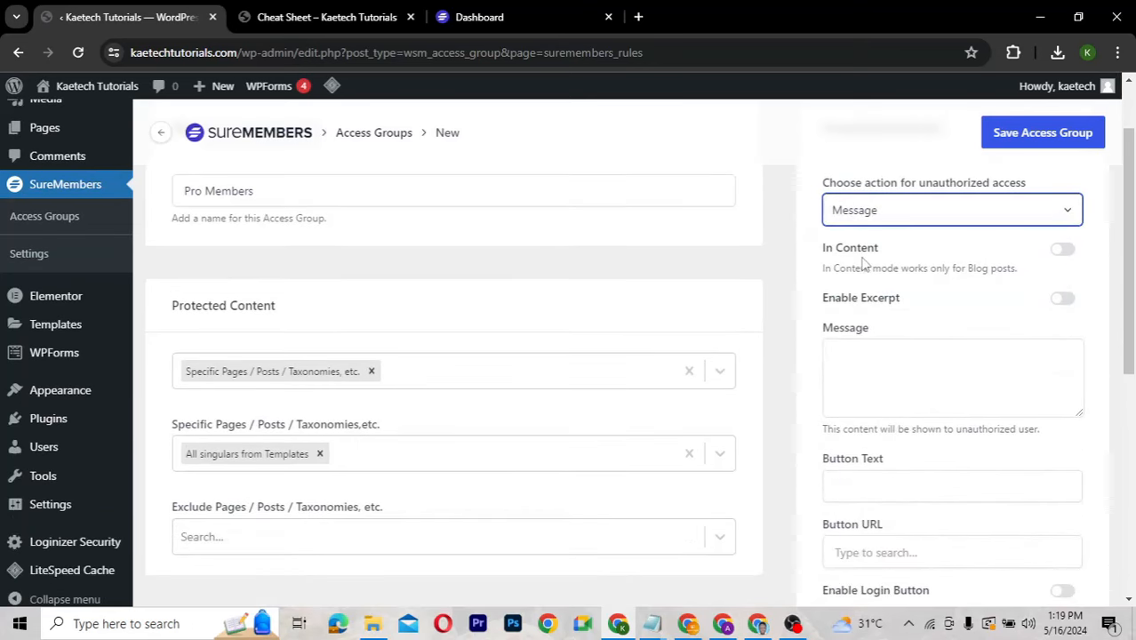
left_click(1063, 249)
left_click(870, 365)
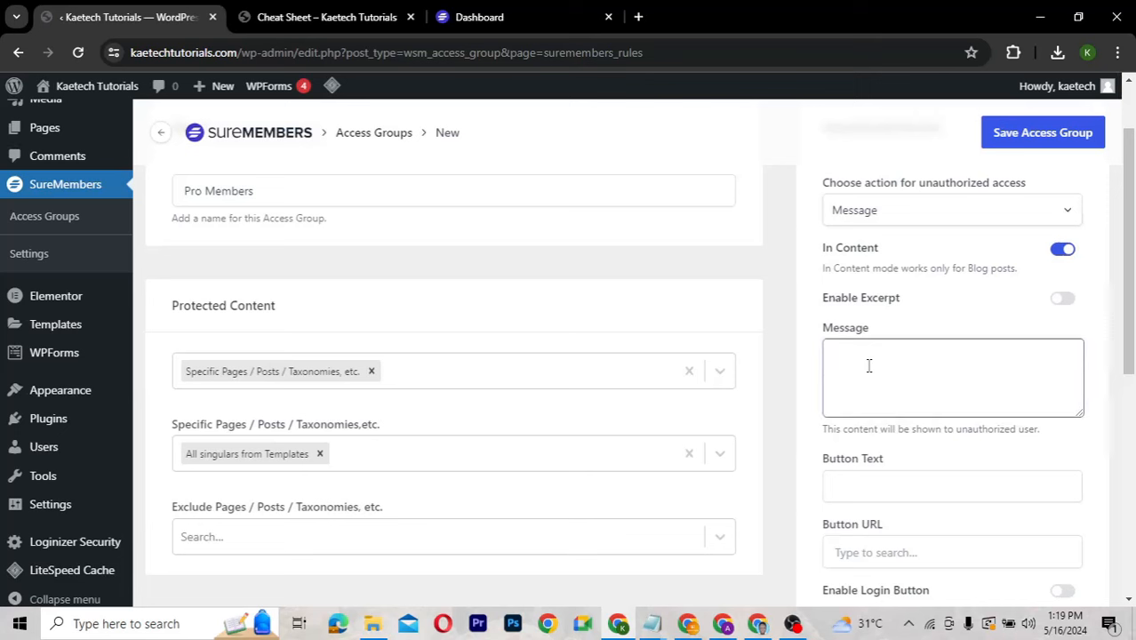
type("This content is Restricted. It is only a")
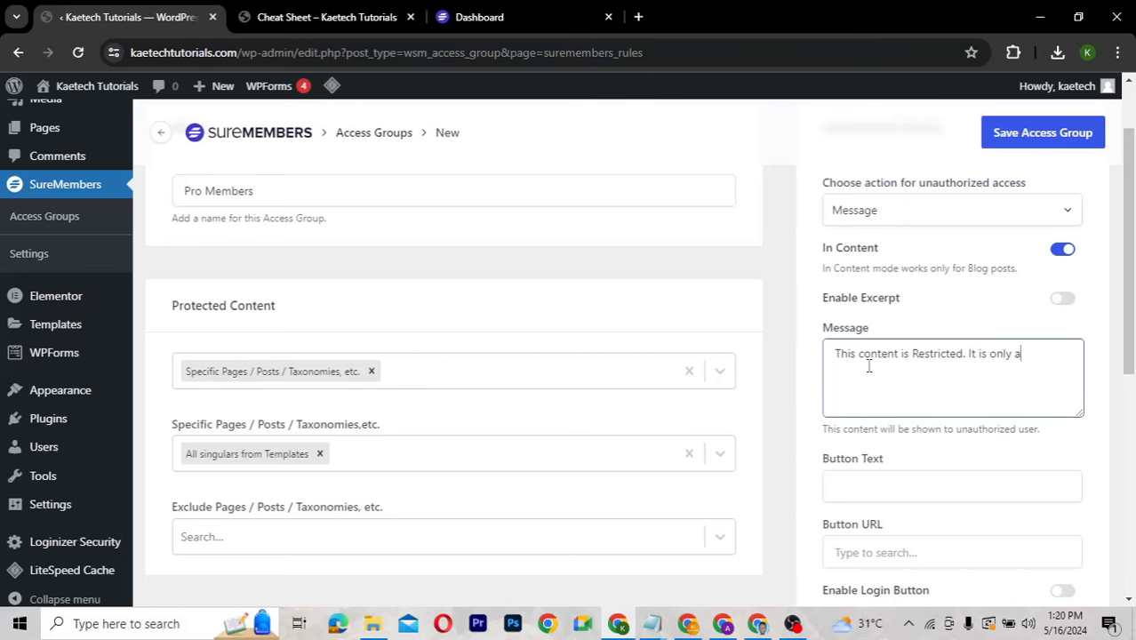
type("vailable for our Pro Members")
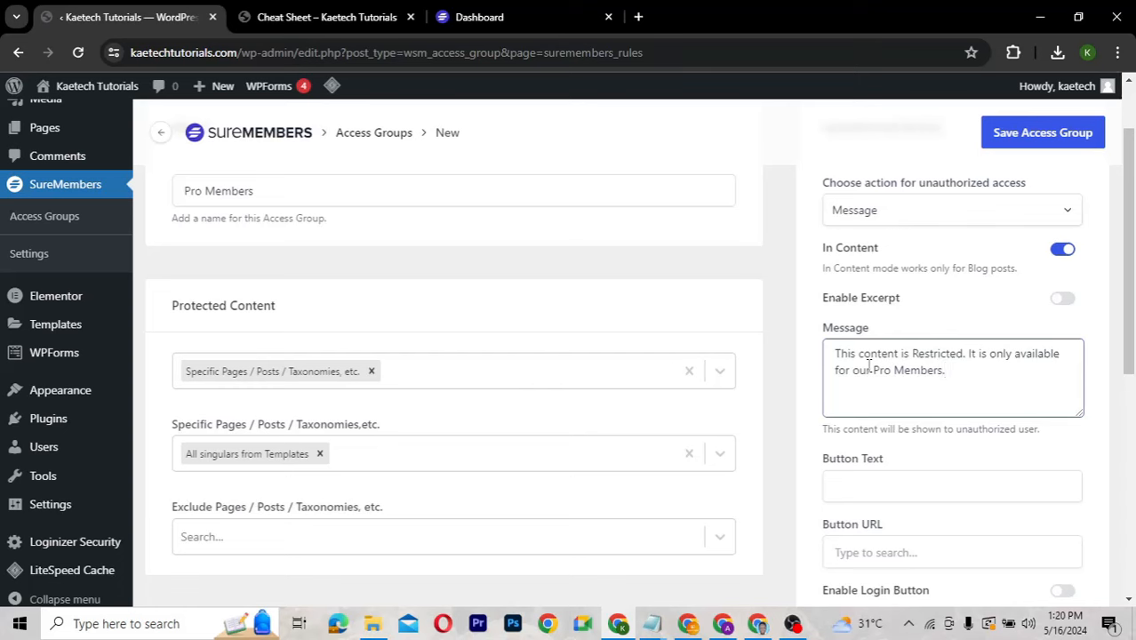
type(".")
scroll(944, 469, "down", 2)
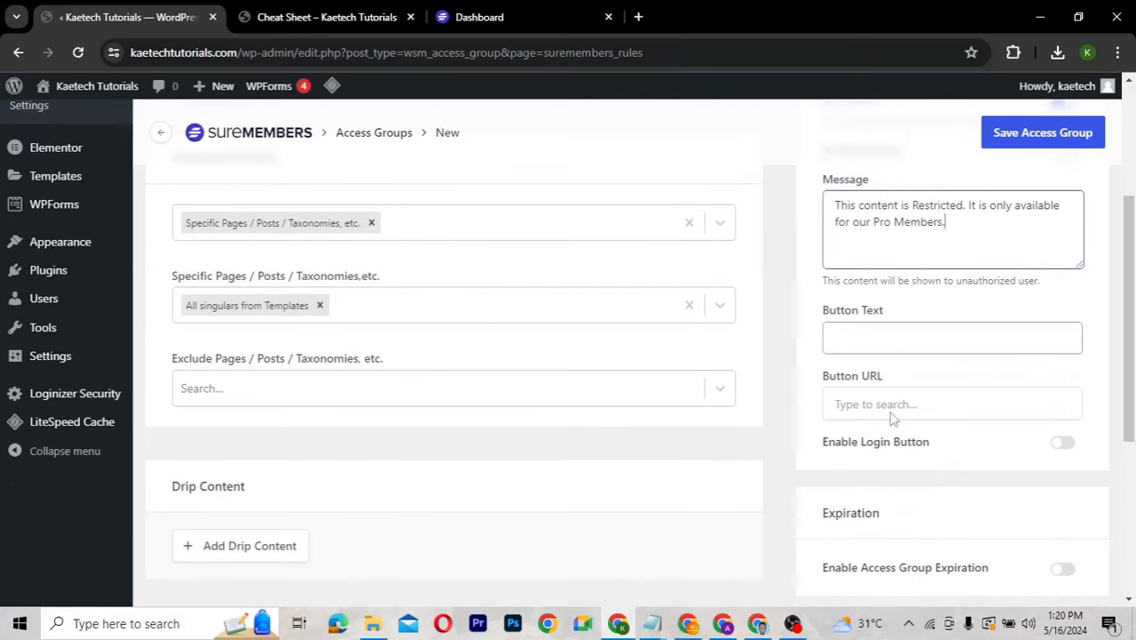
Set the restriction button text to 'Become a Member' with URL '#'.
left_click(852, 343)
type("Become a Member")
left_click(964, 381)
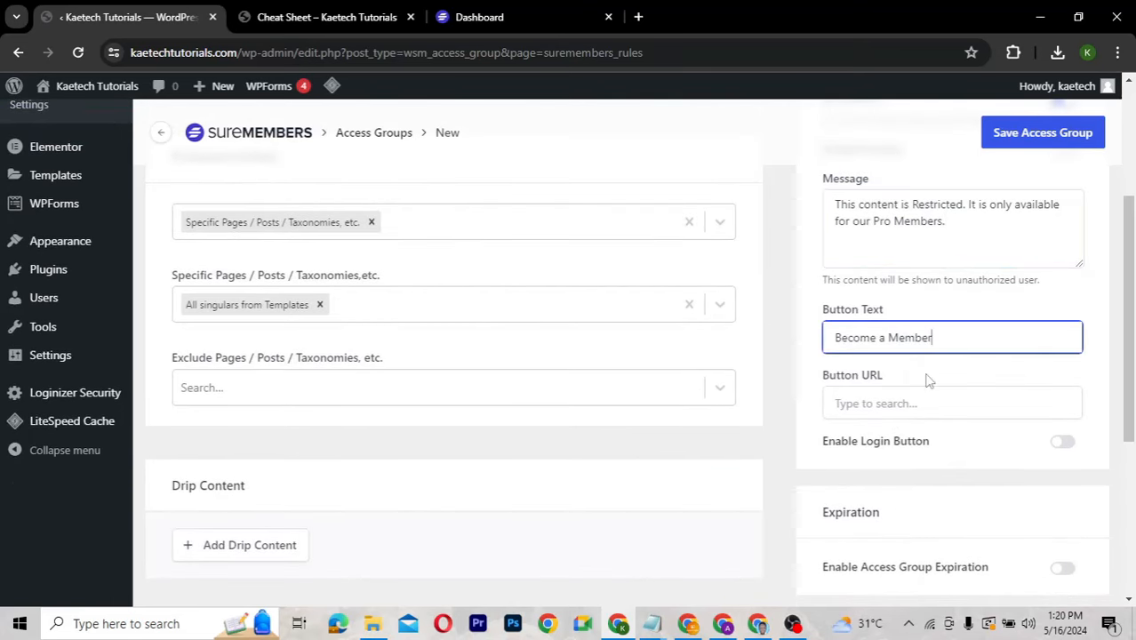
left_click(863, 408)
type("#")
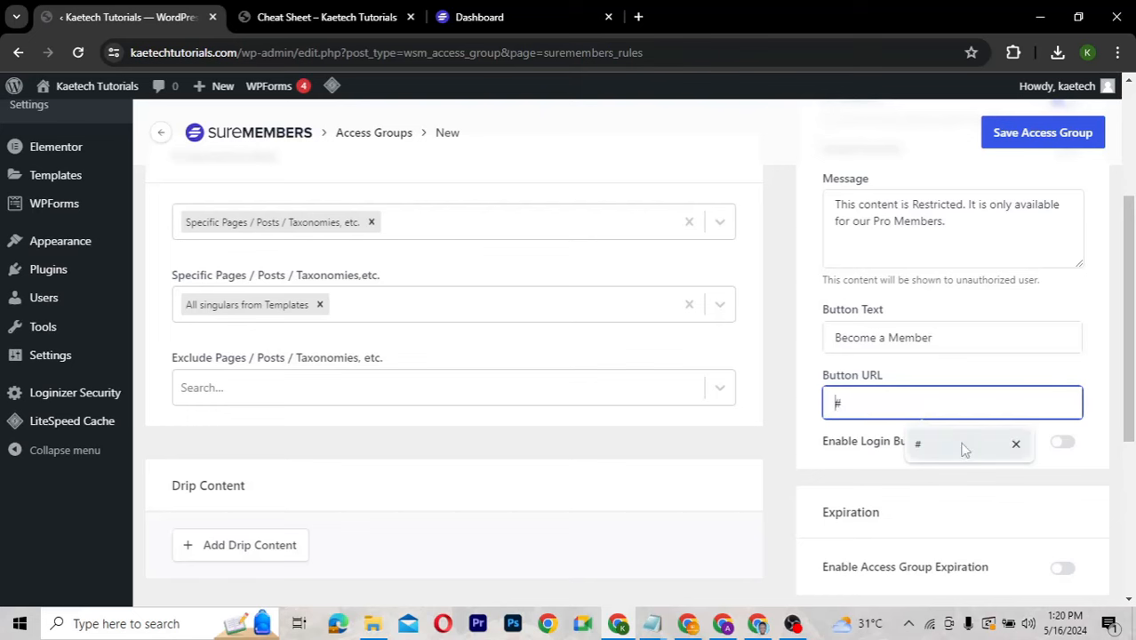
key("Return")
scroll(871, 488, "down", 2)
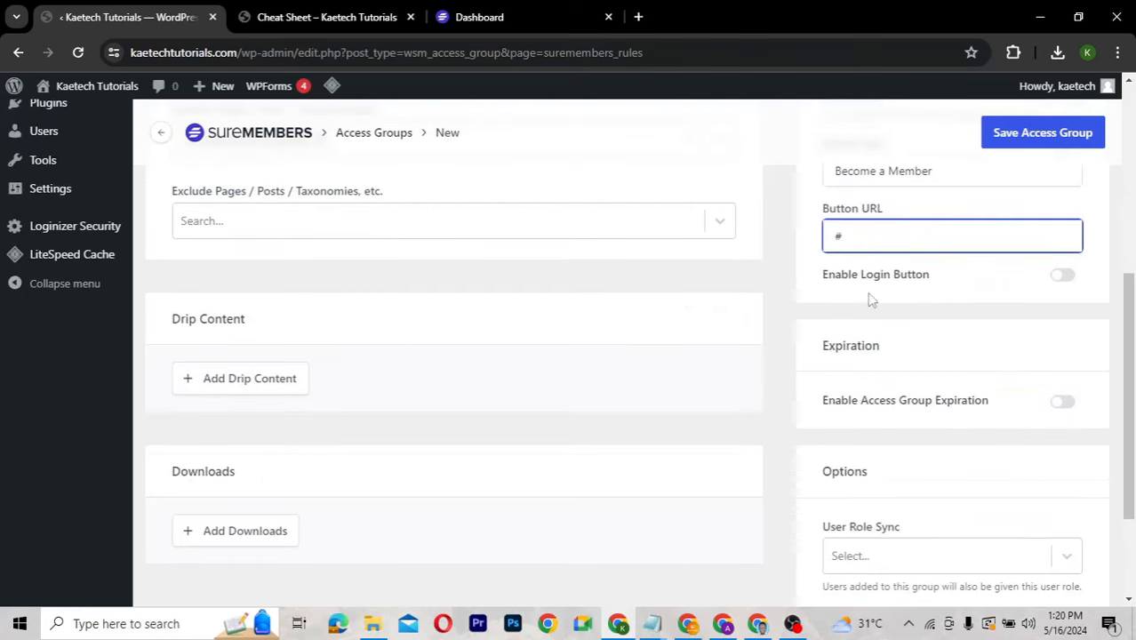
left_click(1066, 283)
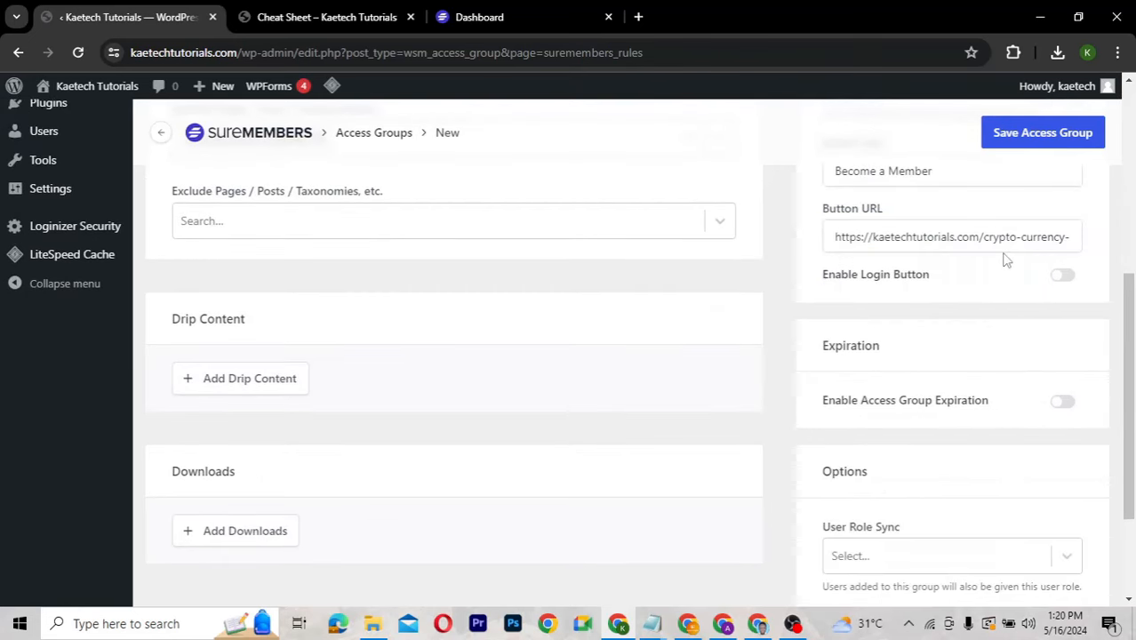
key("ctrl+a")
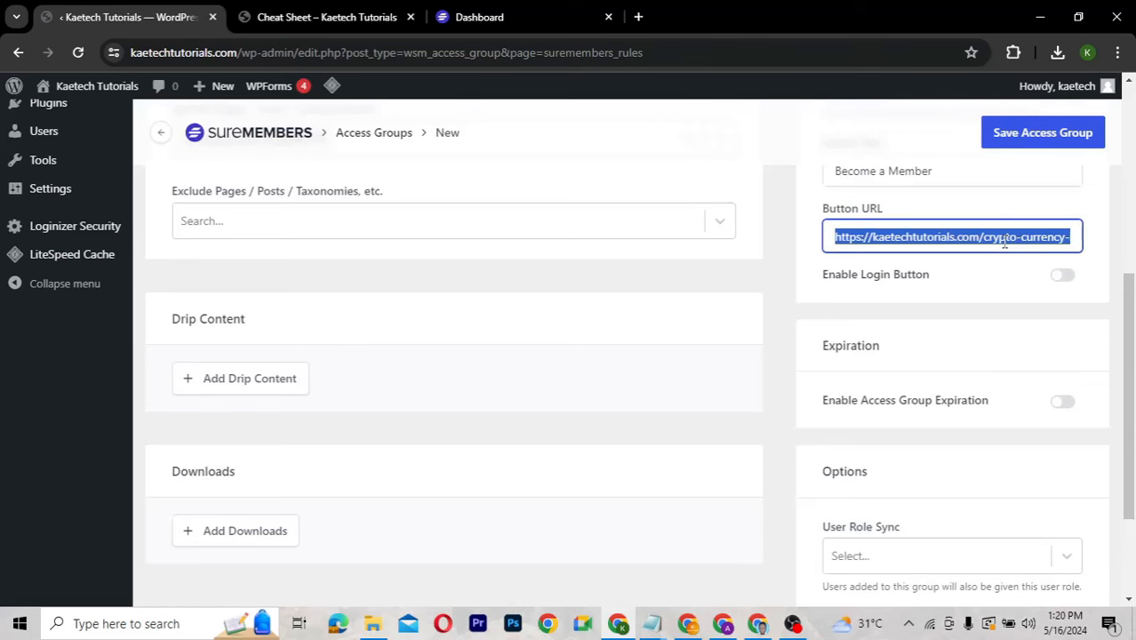
type("#")
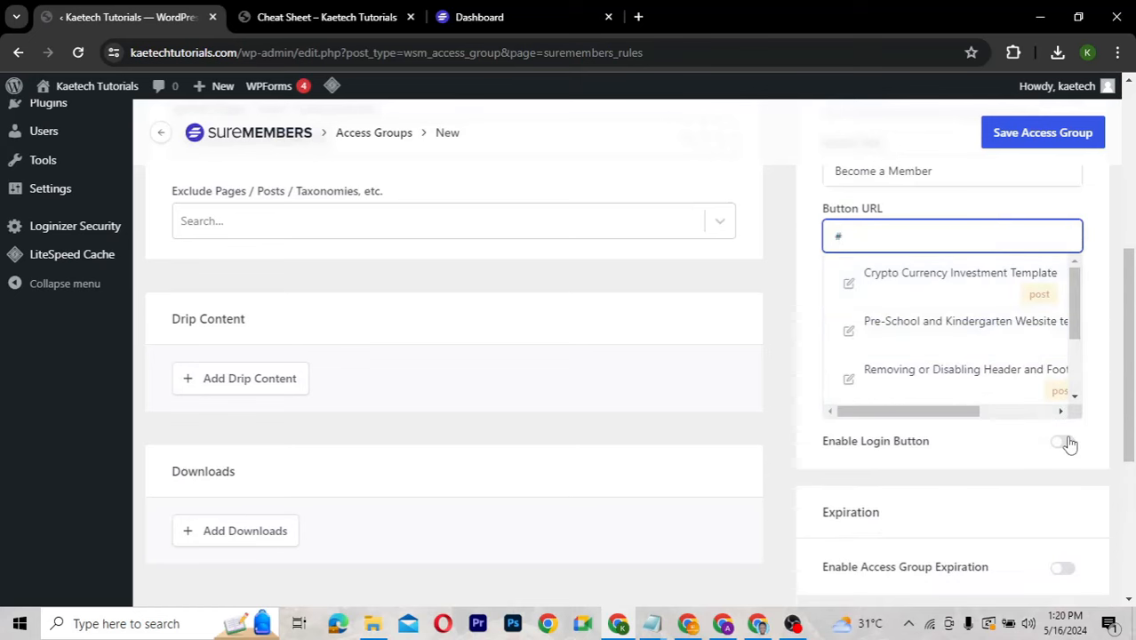
Enable the login button and leave Expiration and User Role Sync unset.
left_click(1063, 443)
scroll(943, 485, "down", 2)
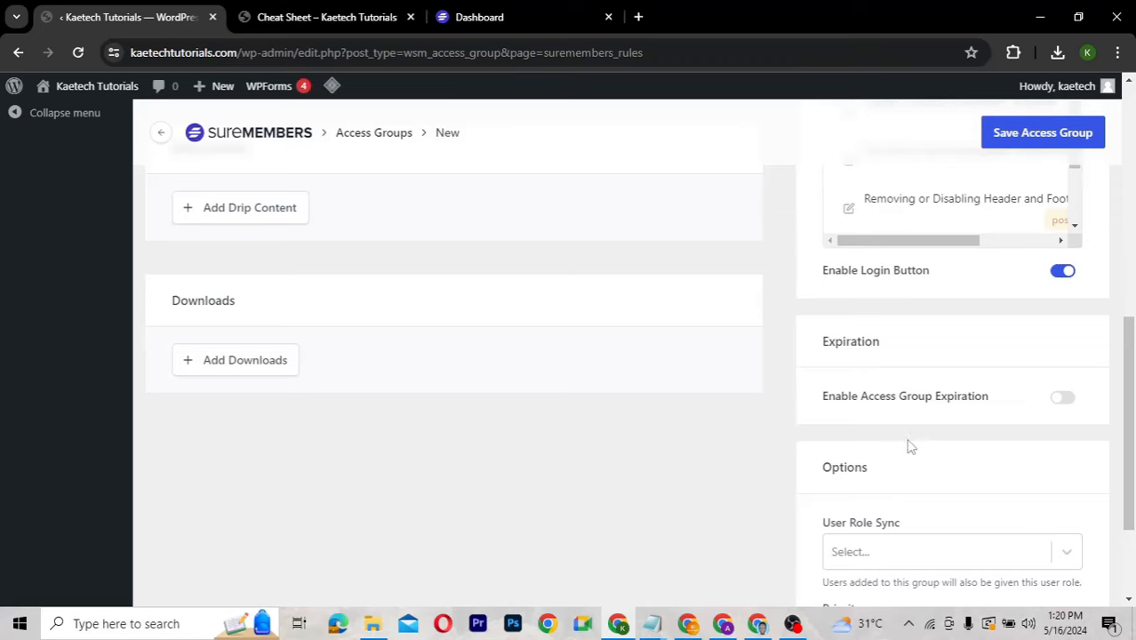
scroll(909, 444, "down", 1)
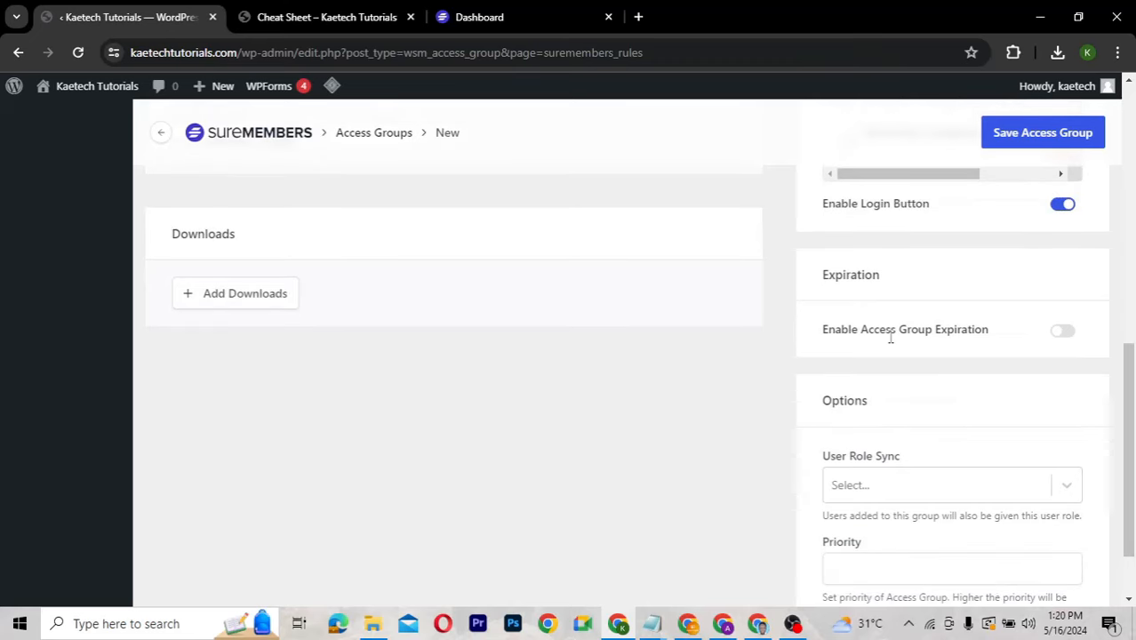
left_click(1064, 330)
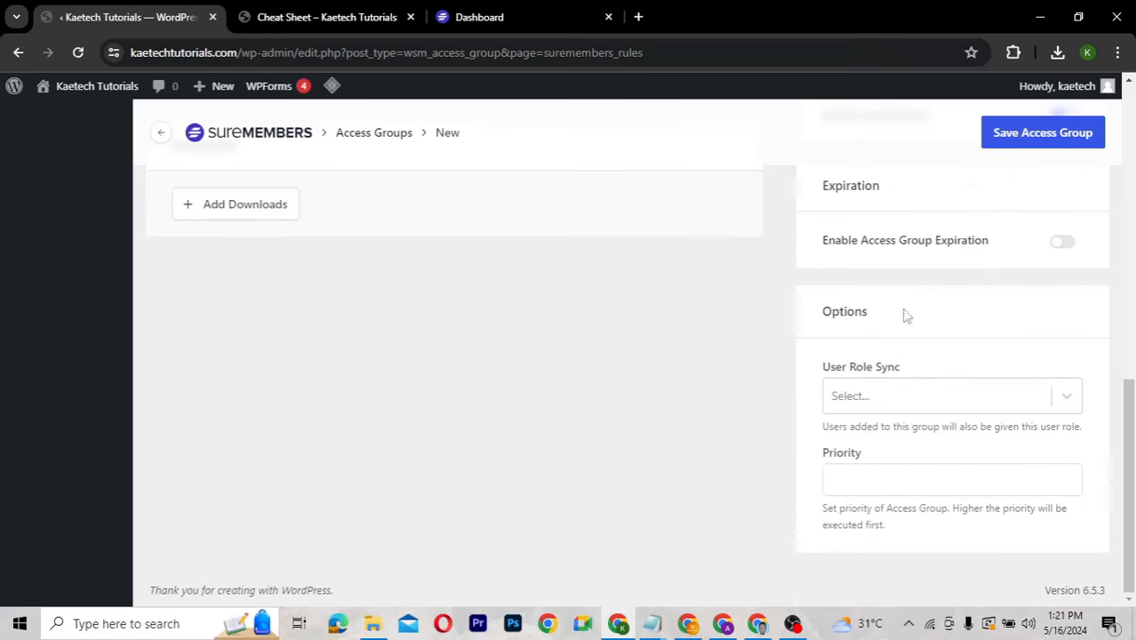
left_click(909, 402)
left_click(909, 402)
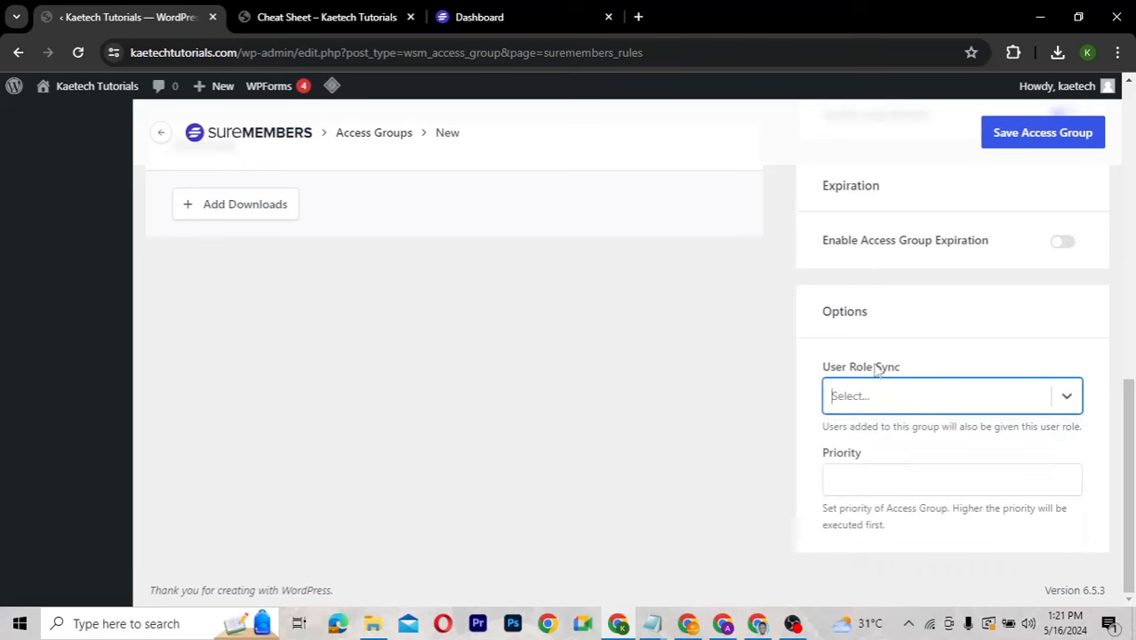
scroll(936, 306, "up", 1)
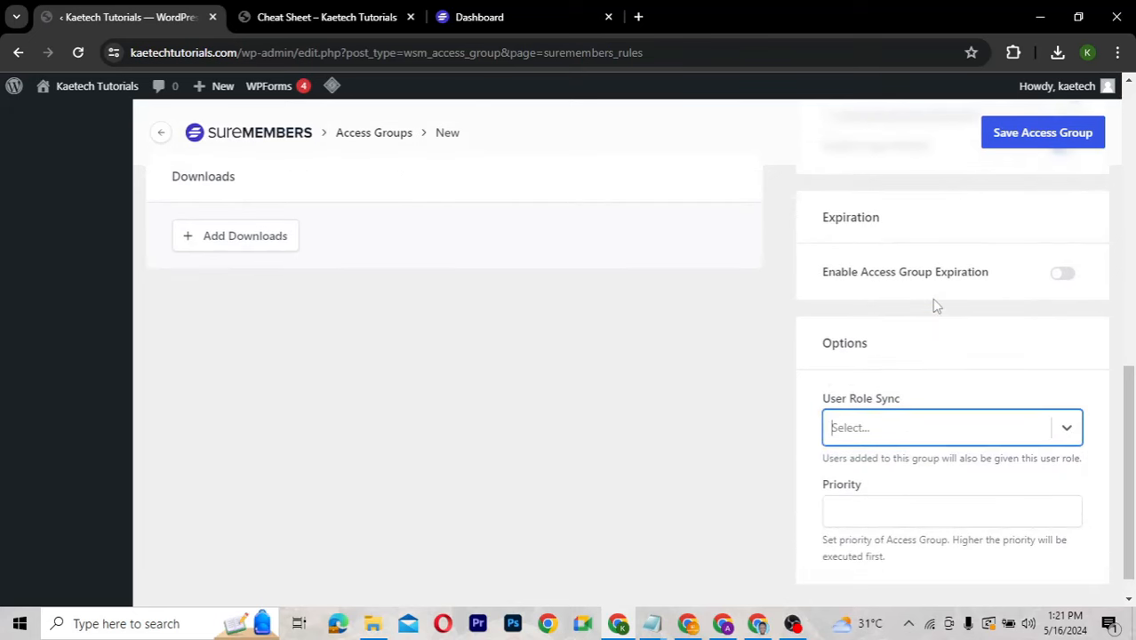
scroll(936, 306, "down", 1)
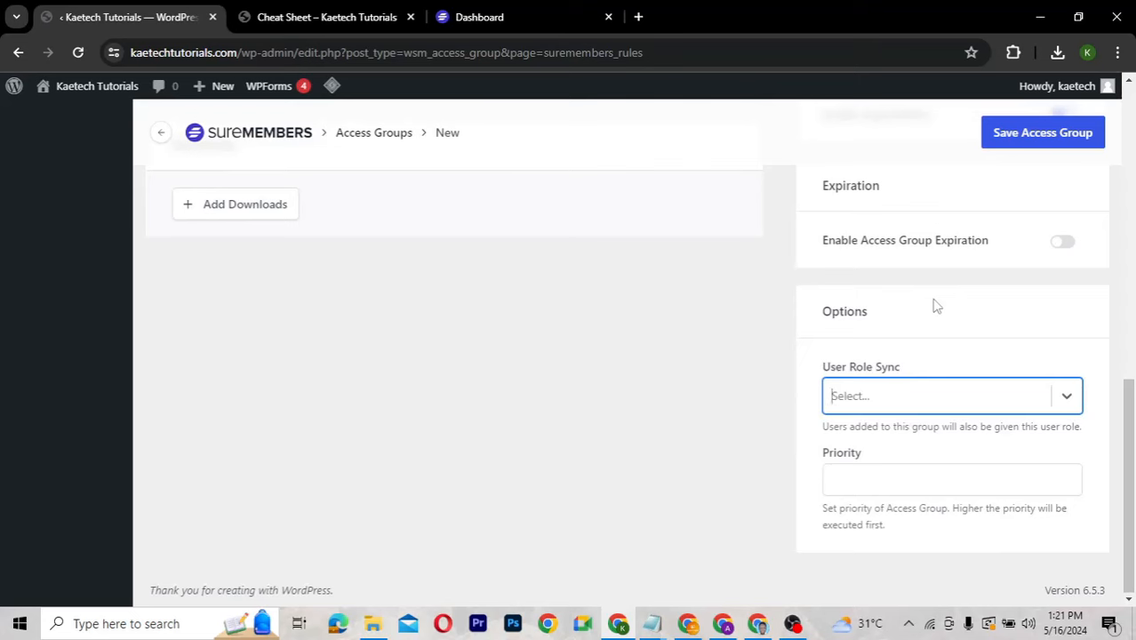
scroll(936, 306, "up", 5)
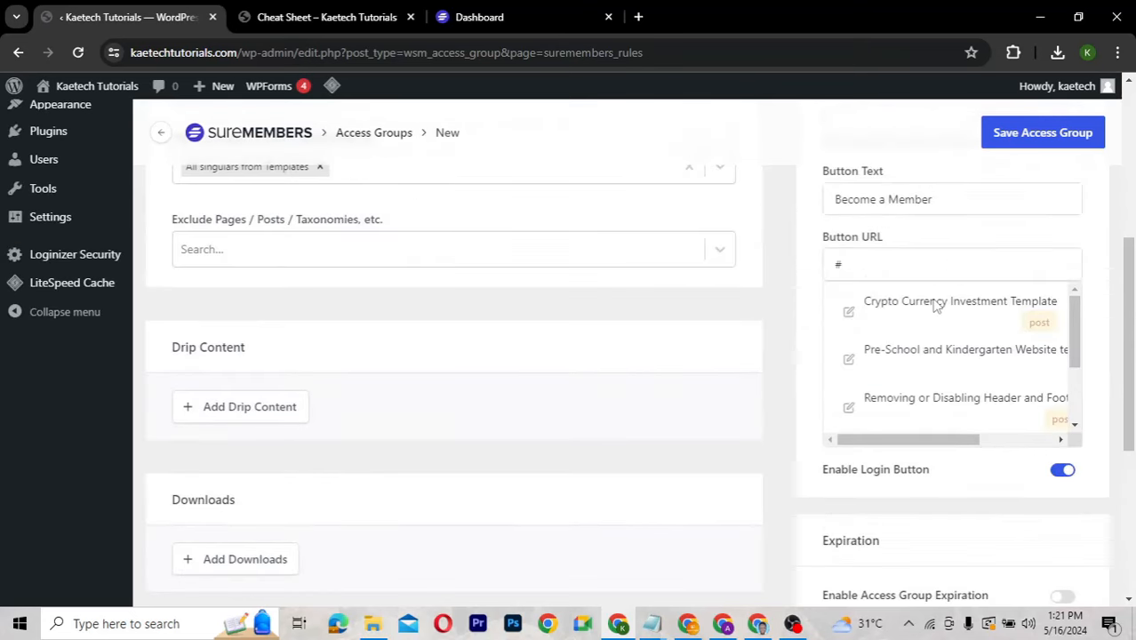
scroll(935, 306, "up", 3)
Save the new Pro access group and go back to the Access Groups list.
left_click(1044, 133)
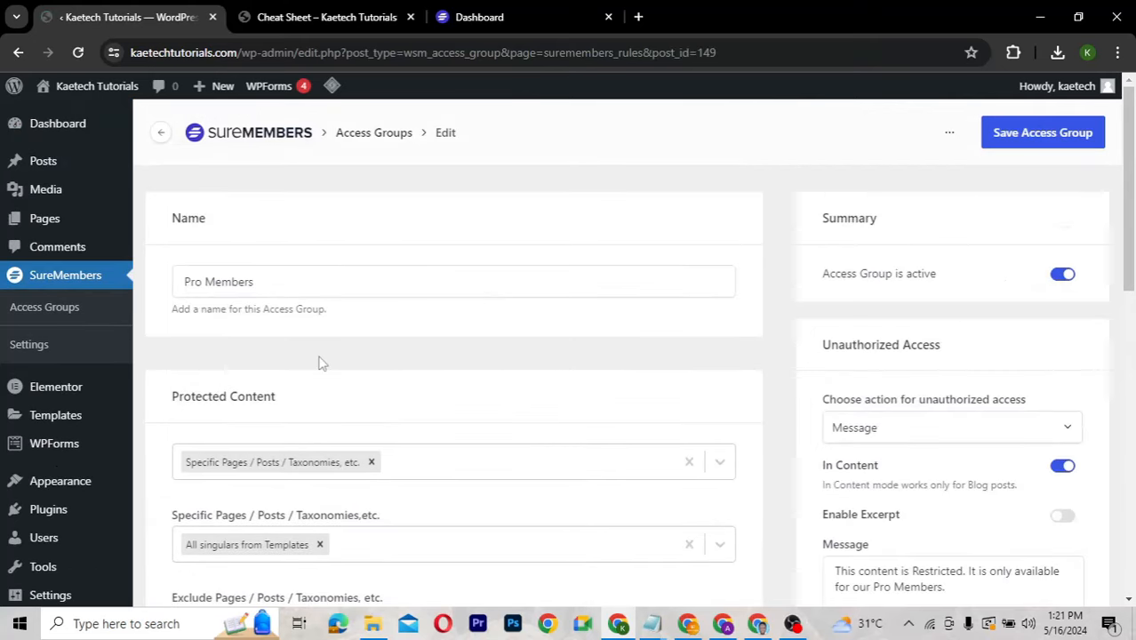
left_click(42, 313)
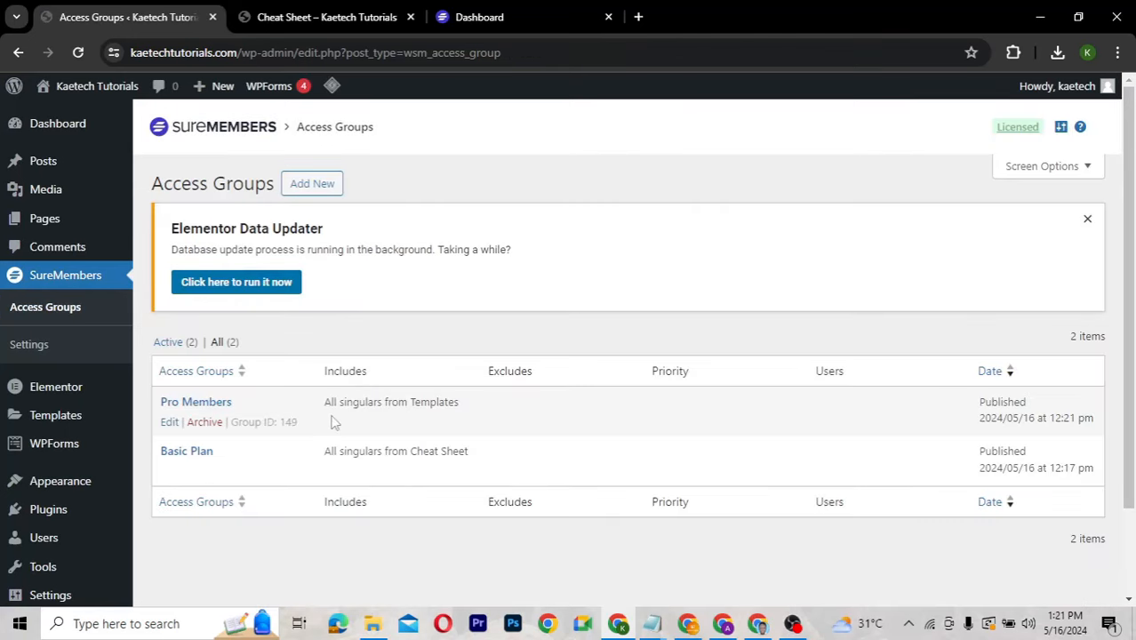
Load the Cheat Sheet category page logged out in a new Incognito window.
left_click(313, 18)
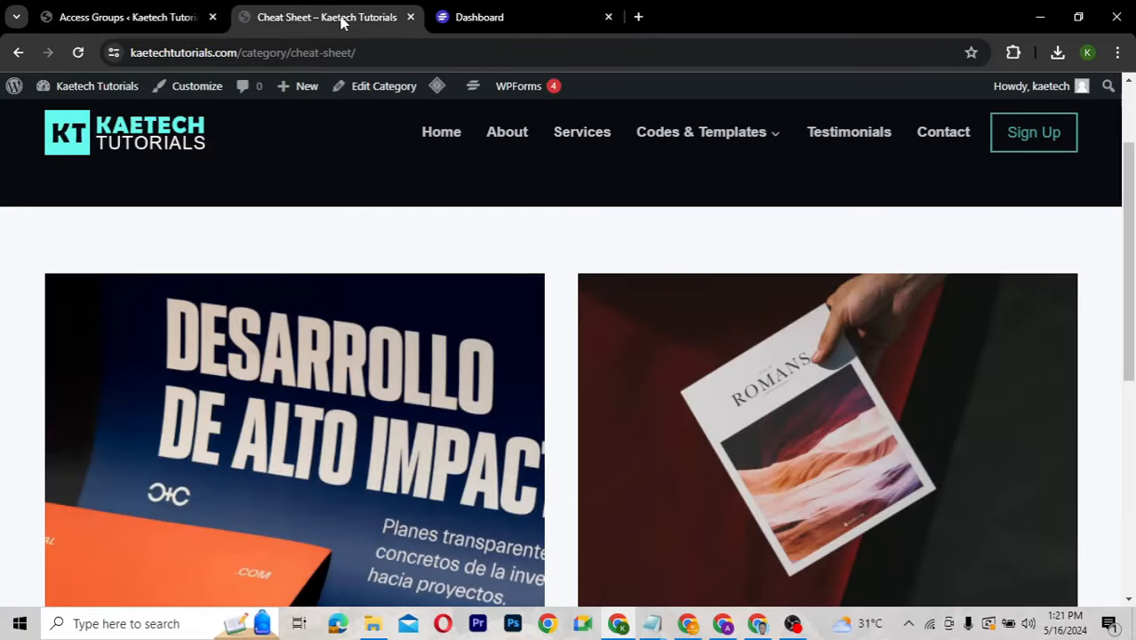
left_click(373, 52)
key("ctrl+c")
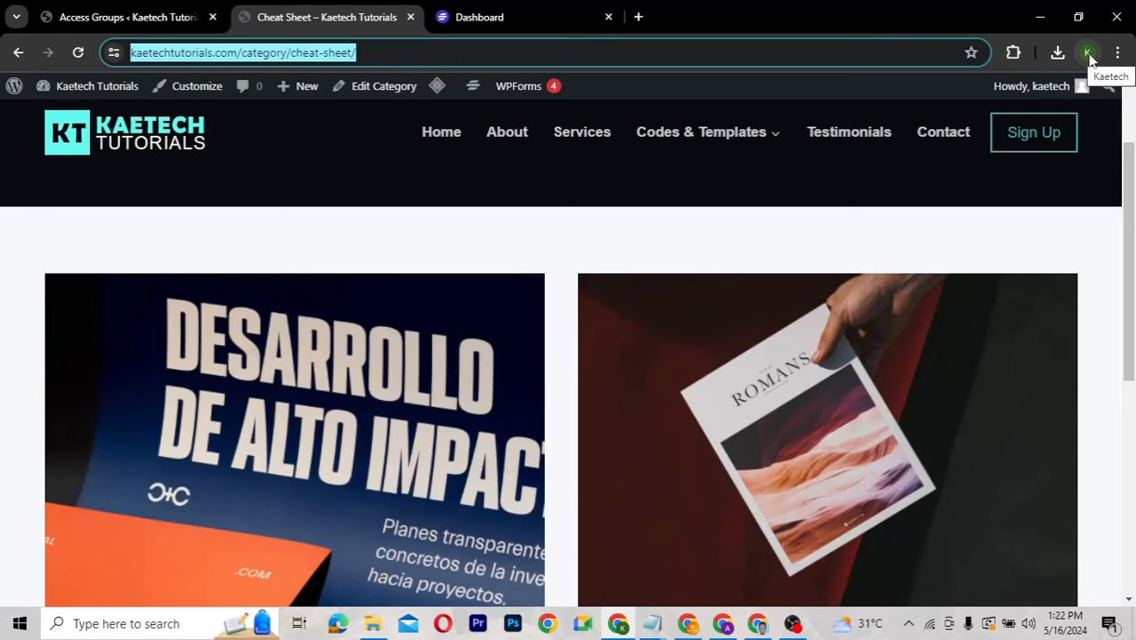
left_click(1118, 52)
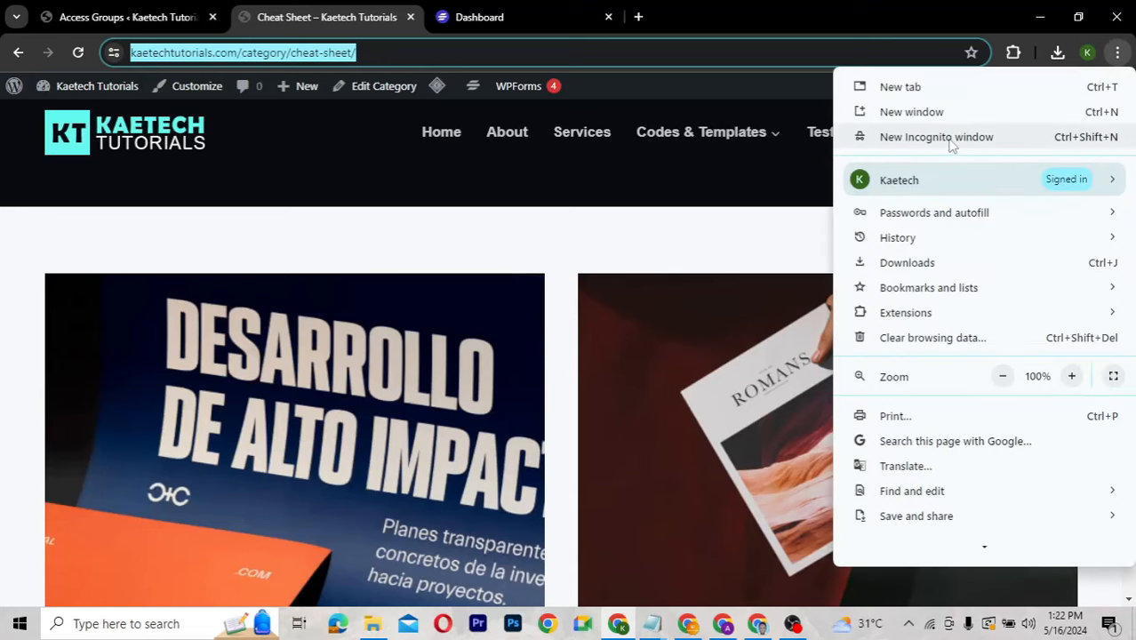
left_click(951, 144)
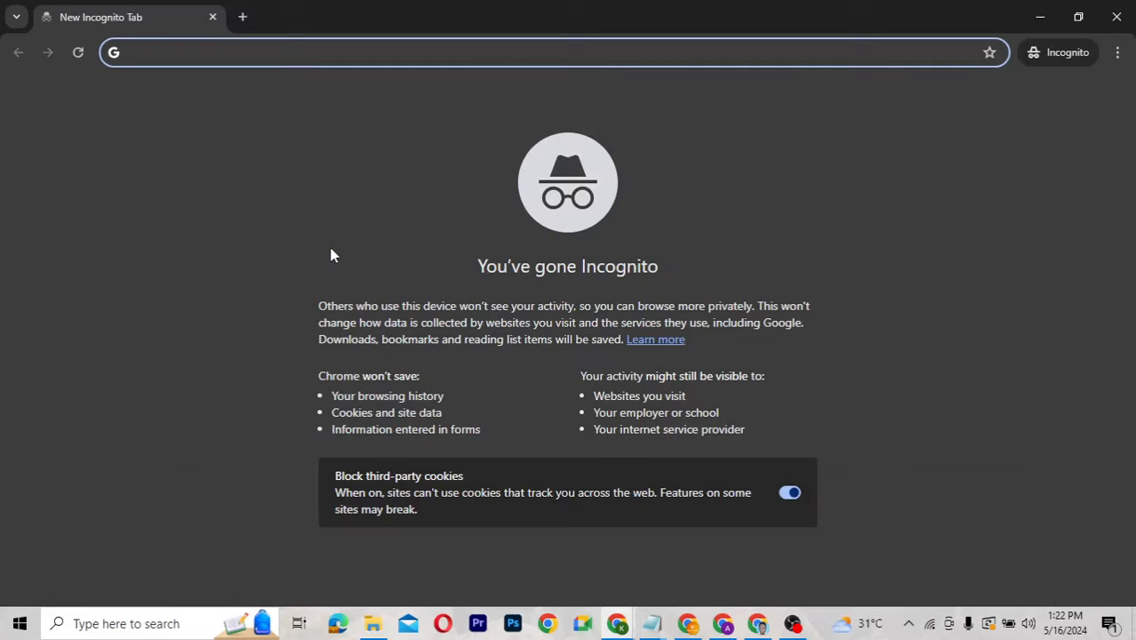
key("ctrl+v")
key("Return")
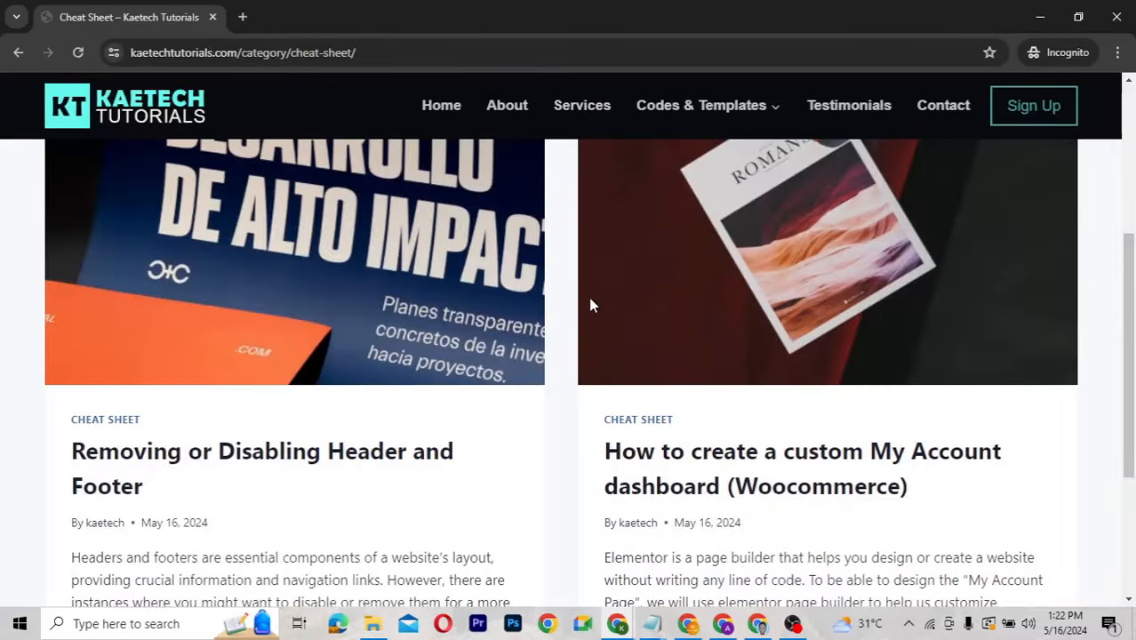
View the Basic Plan-restricted 'Removing or Disabling Header and Footer' post and test its Become a Member link.
left_click(214, 459)
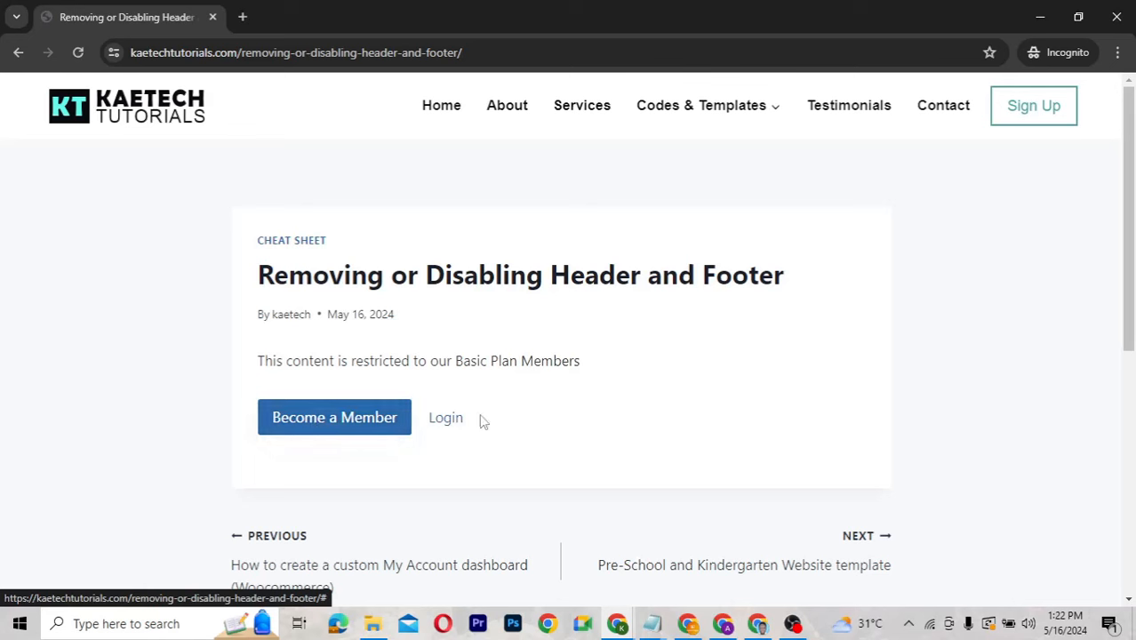
left_click(350, 418)
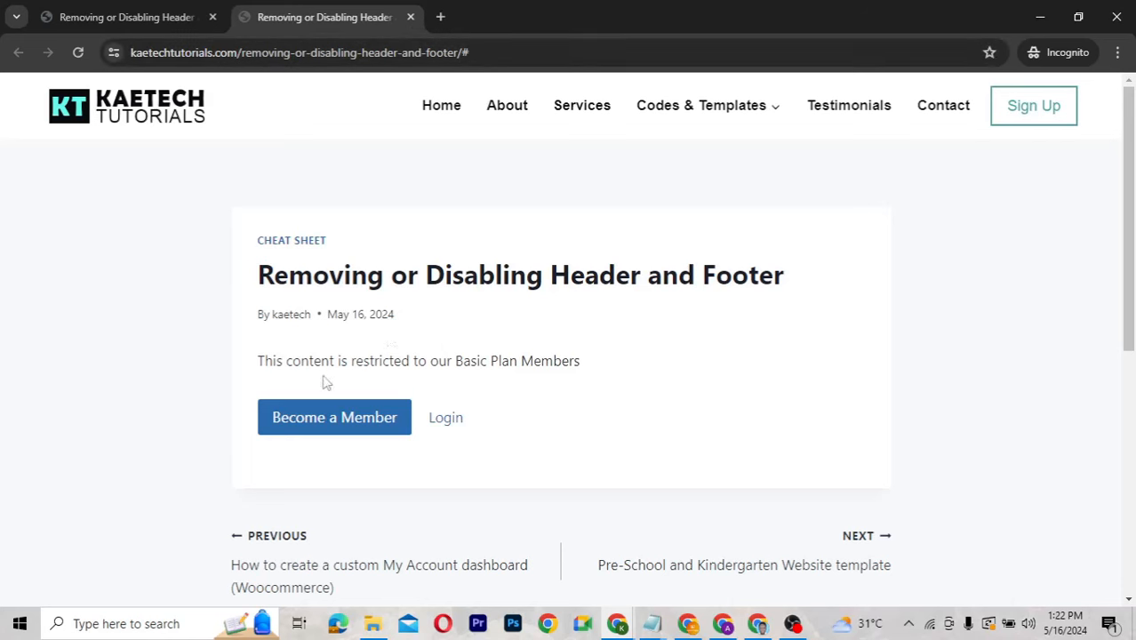
left_click(410, 17)
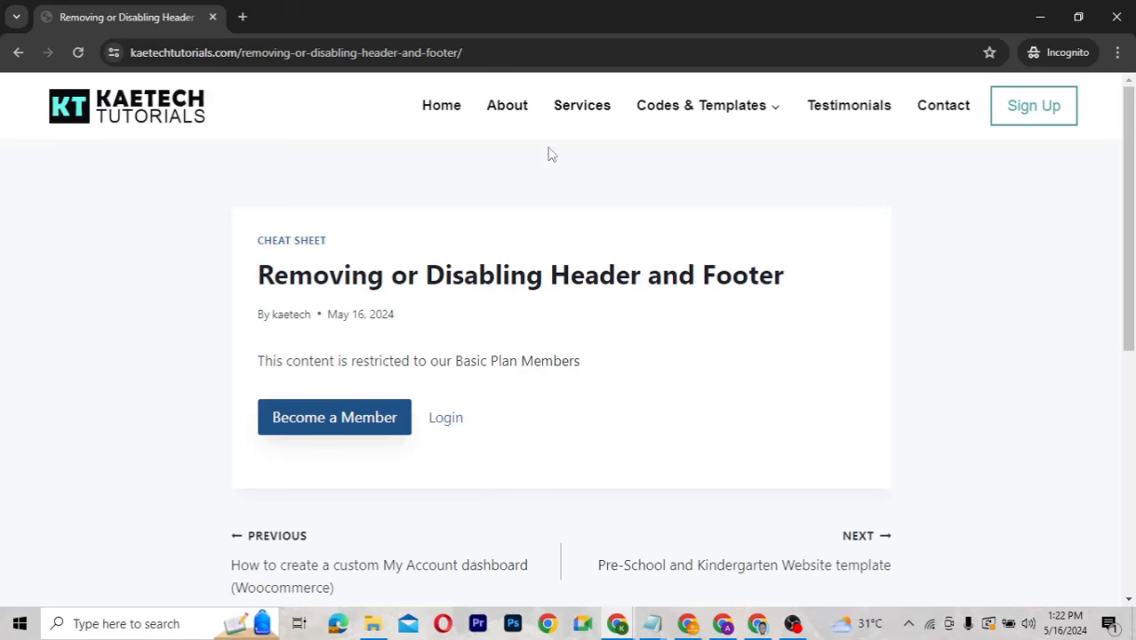
Open the Crypto Currency Investment Template post under Codes & Templates > Templates to confirm its Pro Members restriction.
mouse_move(715, 125)
left_click(654, 179)
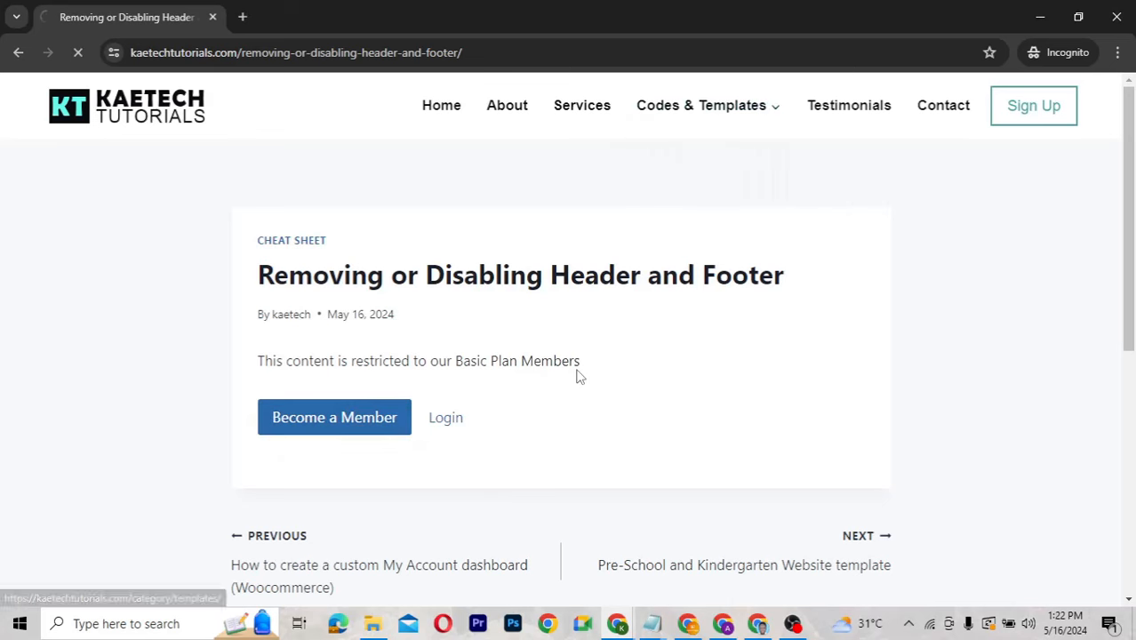
scroll(576, 377, "down", 4)
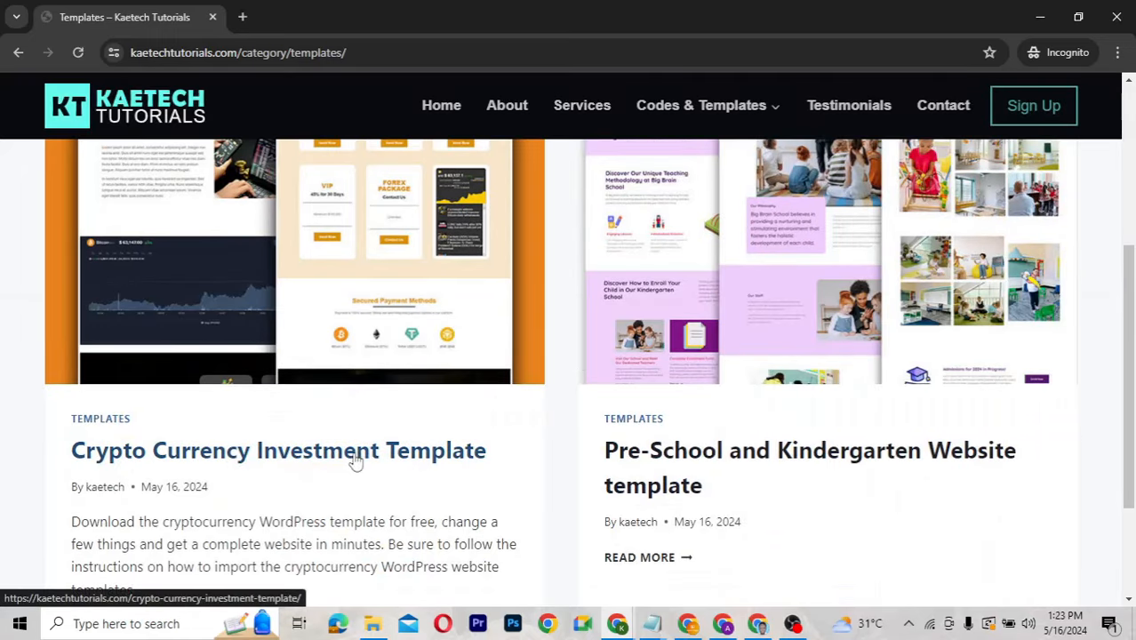
left_click(355, 461)
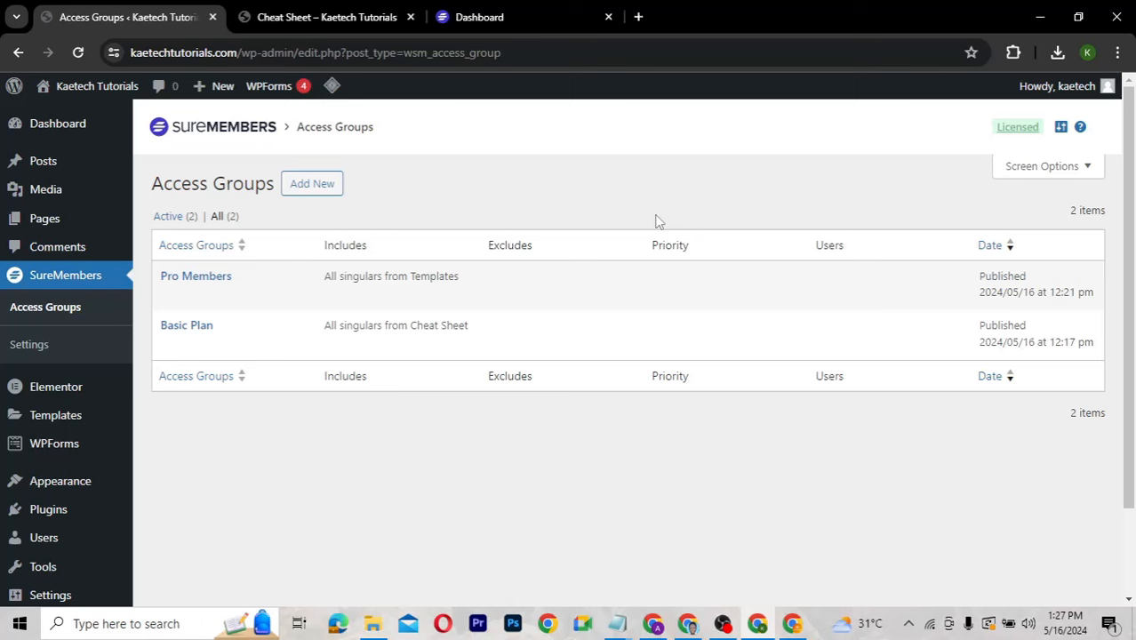
On the Add Plugins page, search the plugin directory for 'surecart'.
mouse_move(46, 514)
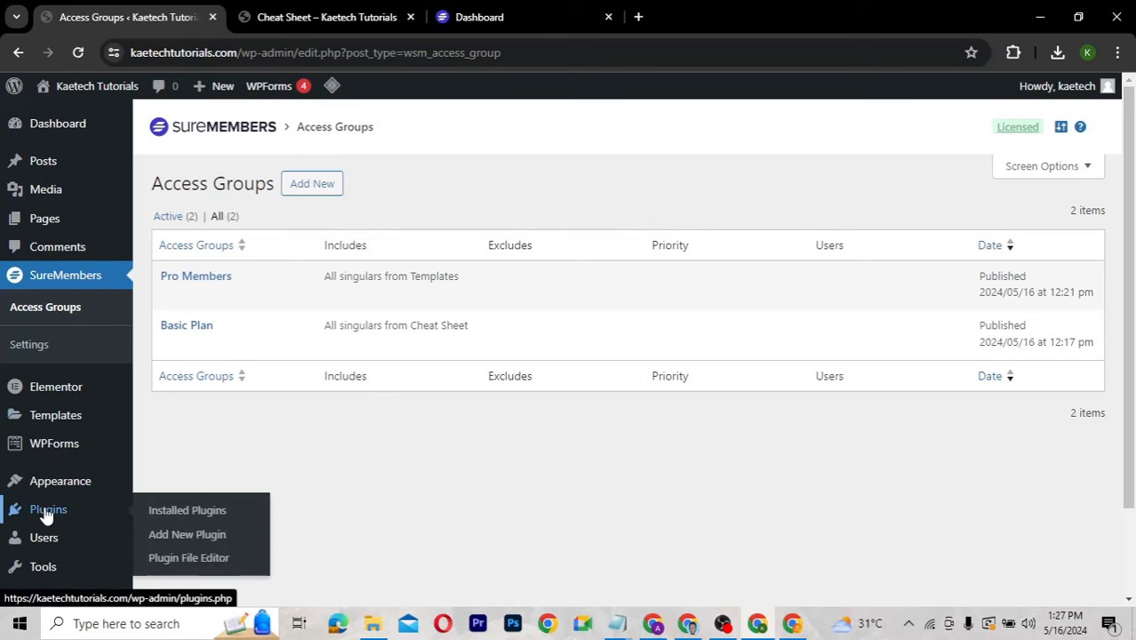
left_click(170, 534)
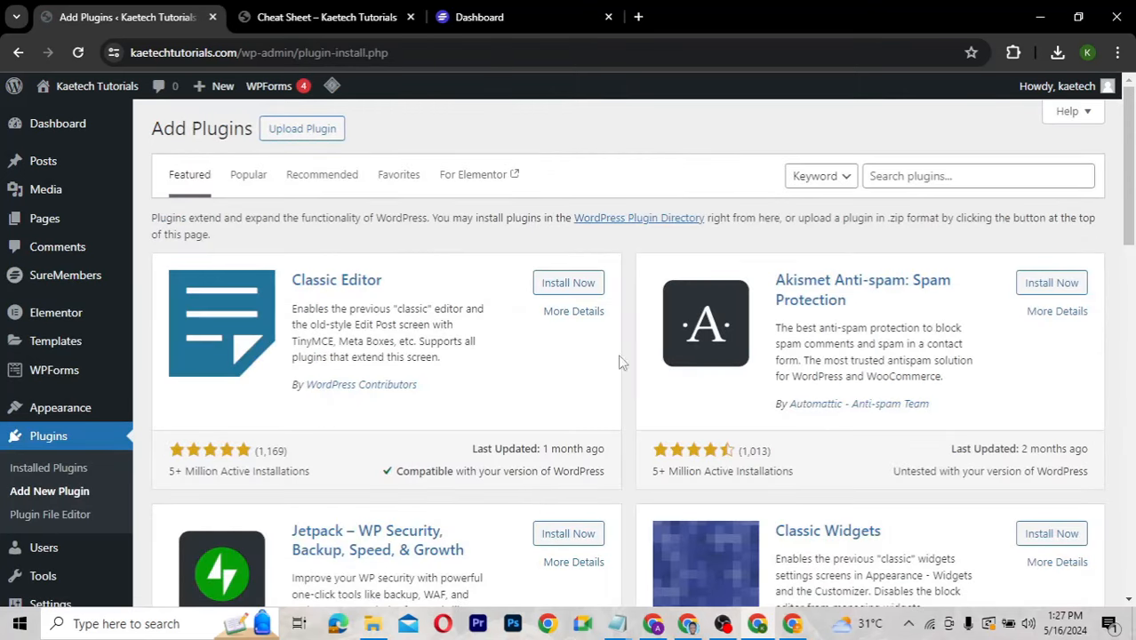
left_click(911, 176)
type("surec")
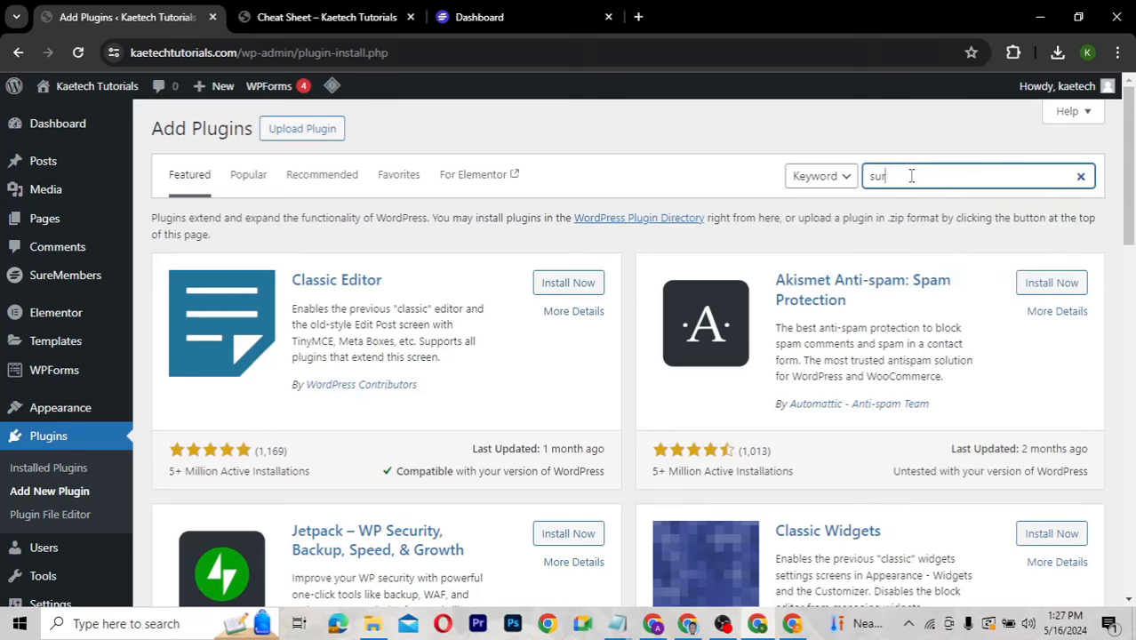
type("art")
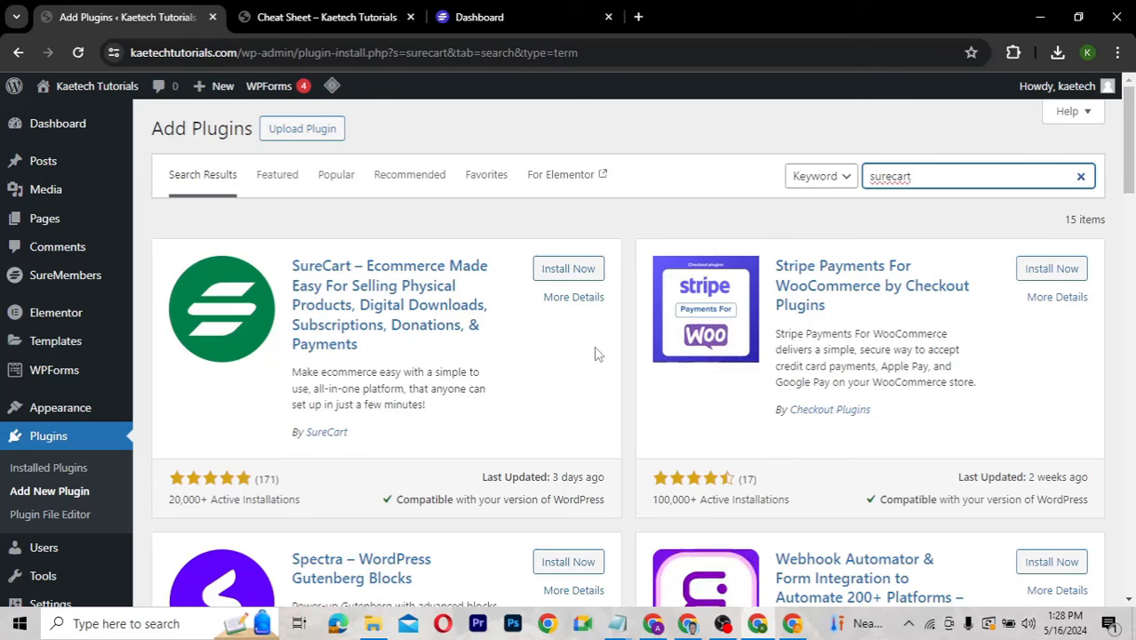
Install and activate SureCart, then refresh so its admin menu entry appears.
left_click(583, 269)
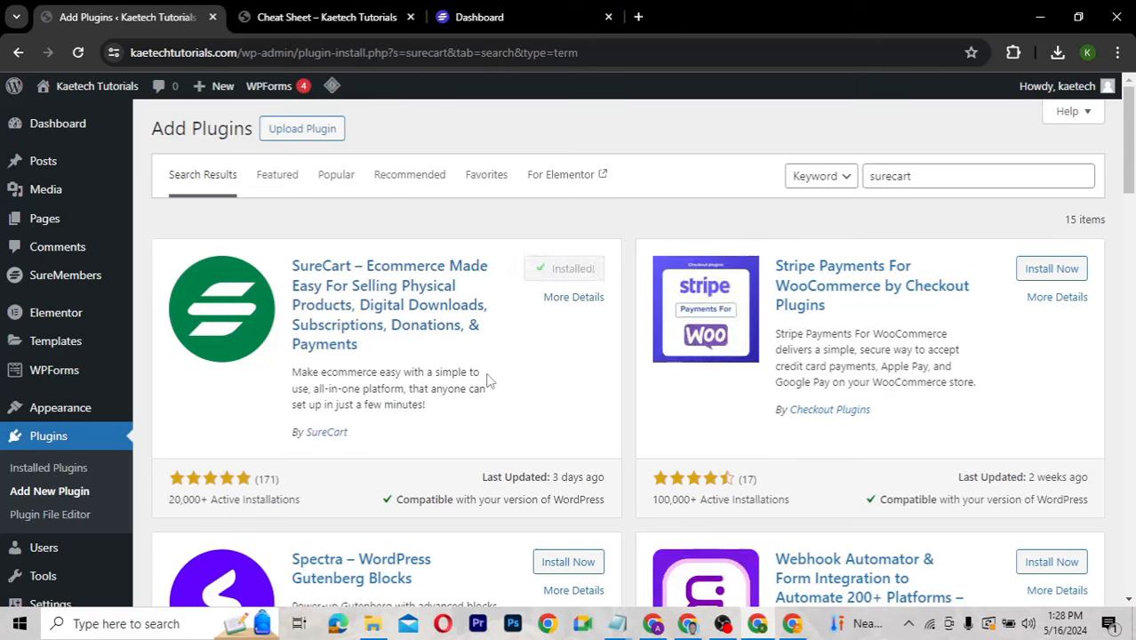
left_click(579, 270)
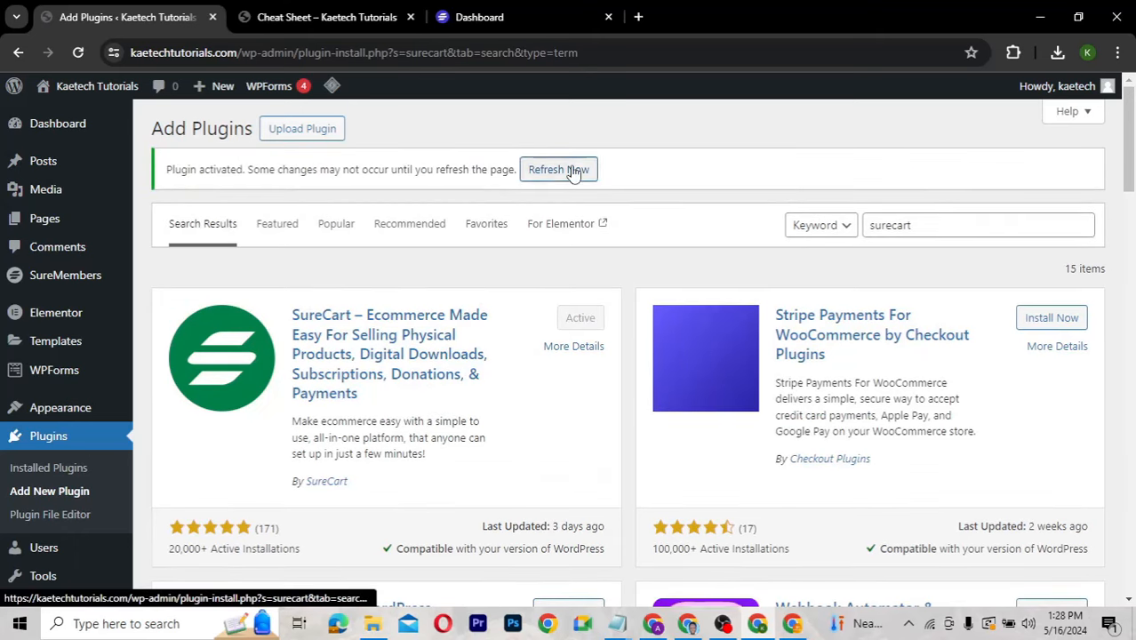
left_click(576, 170)
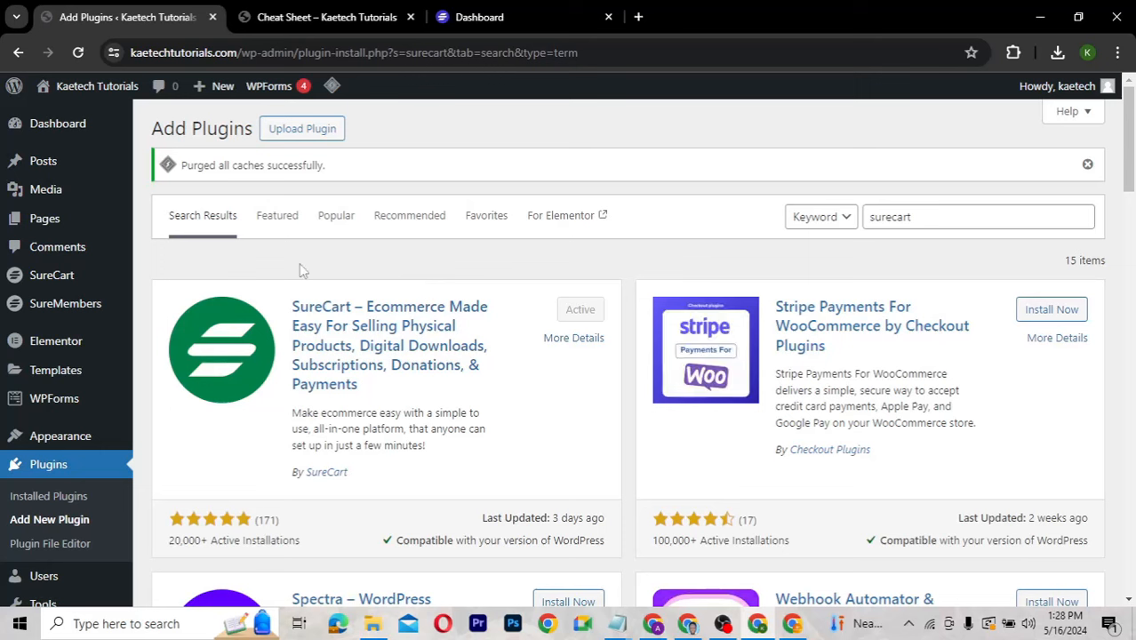
mouse_move(32, 278)
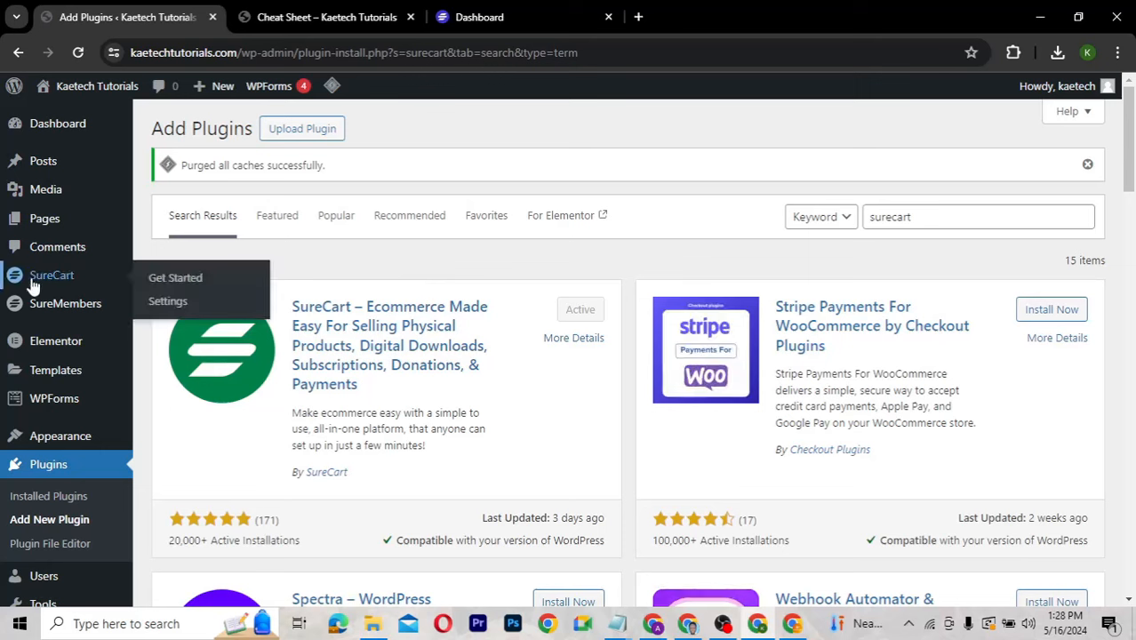
Open SureCart's Get Started screen with the Create New Store and Connect Existing Store options.
left_click(176, 280)
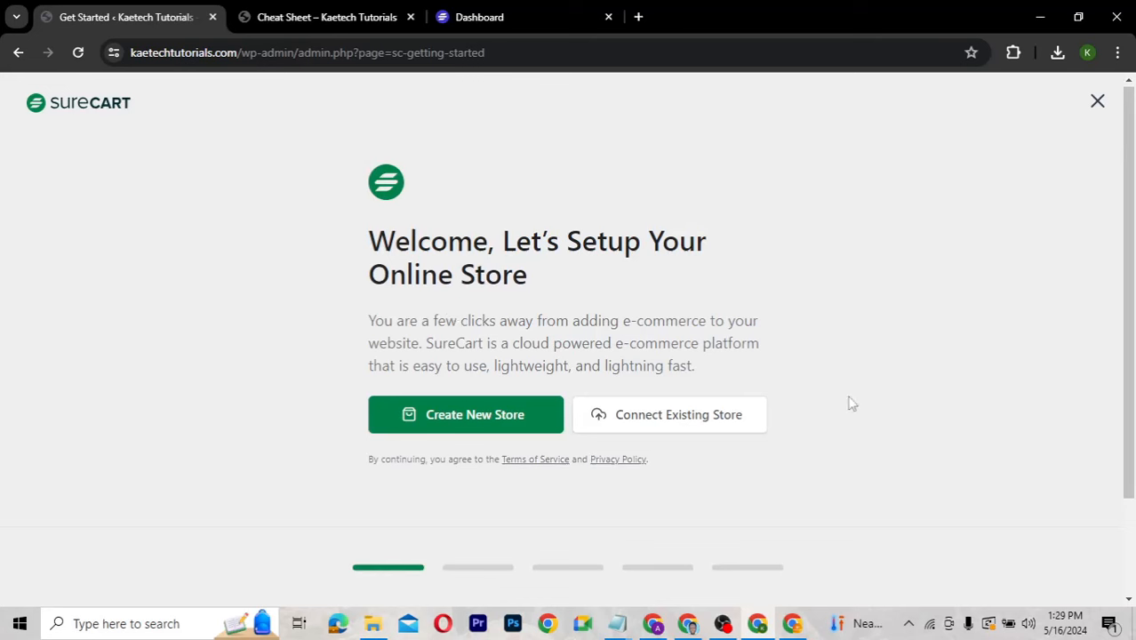
scroll(851, 404, "down", 2)
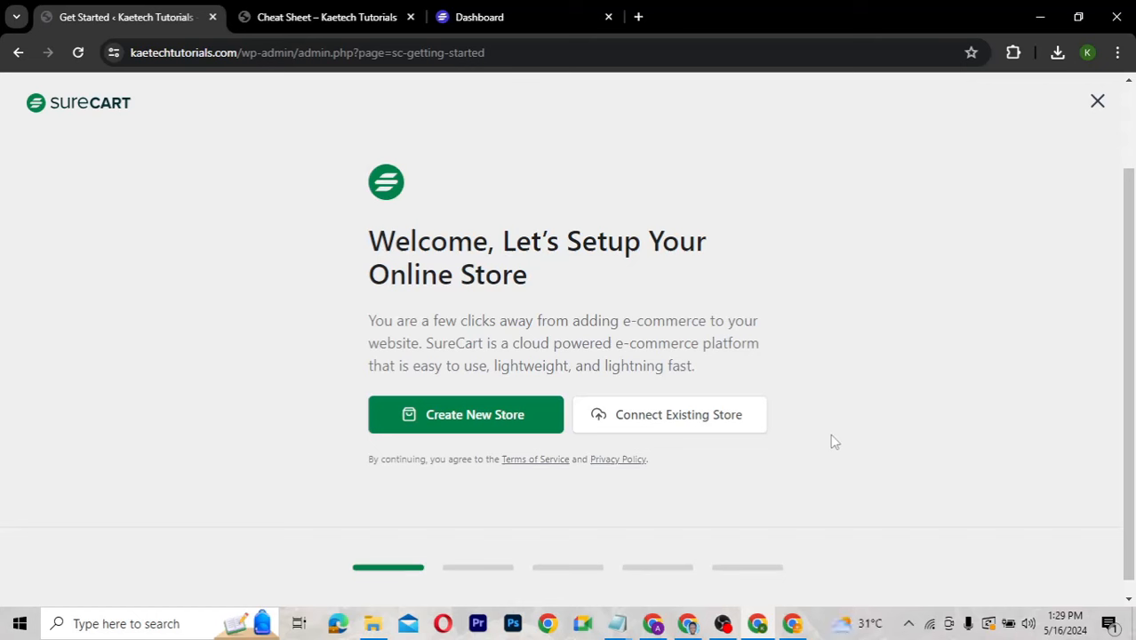
Create a new SureCart store from scratch with the default brand colour and US dollars, then start a product.
left_click(482, 424)
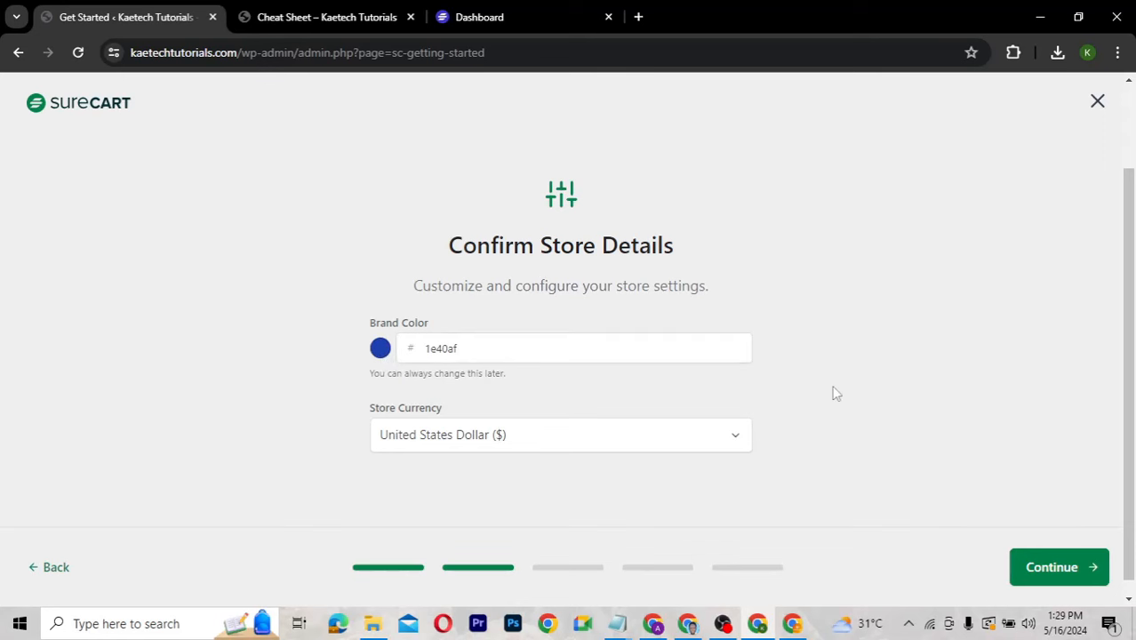
left_click(1074, 571)
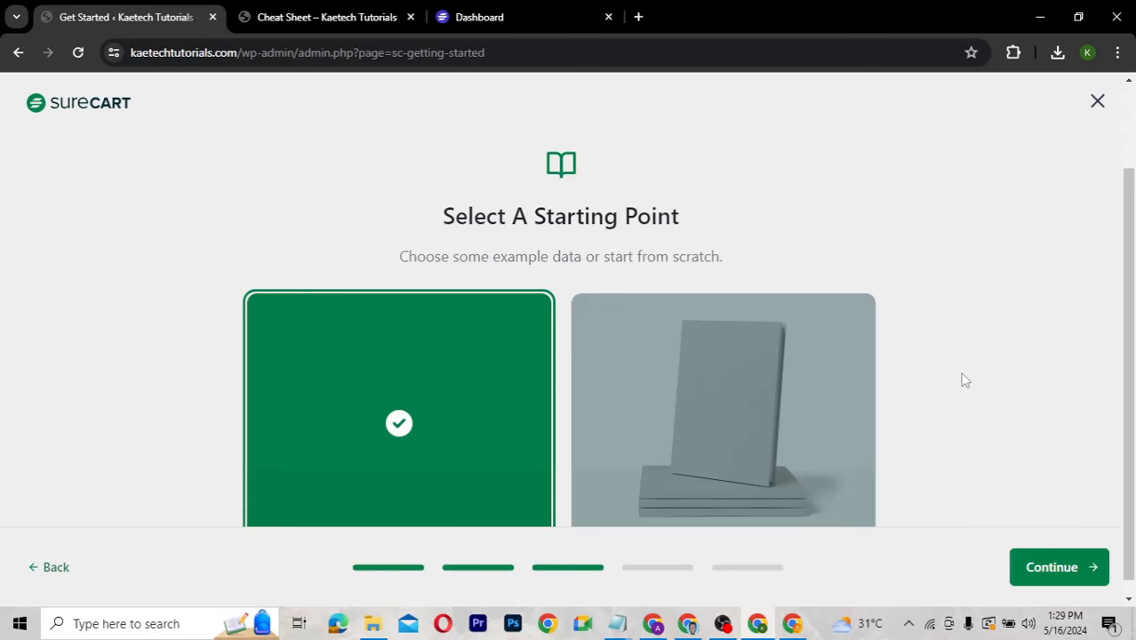
scroll(965, 380, "down", 1)
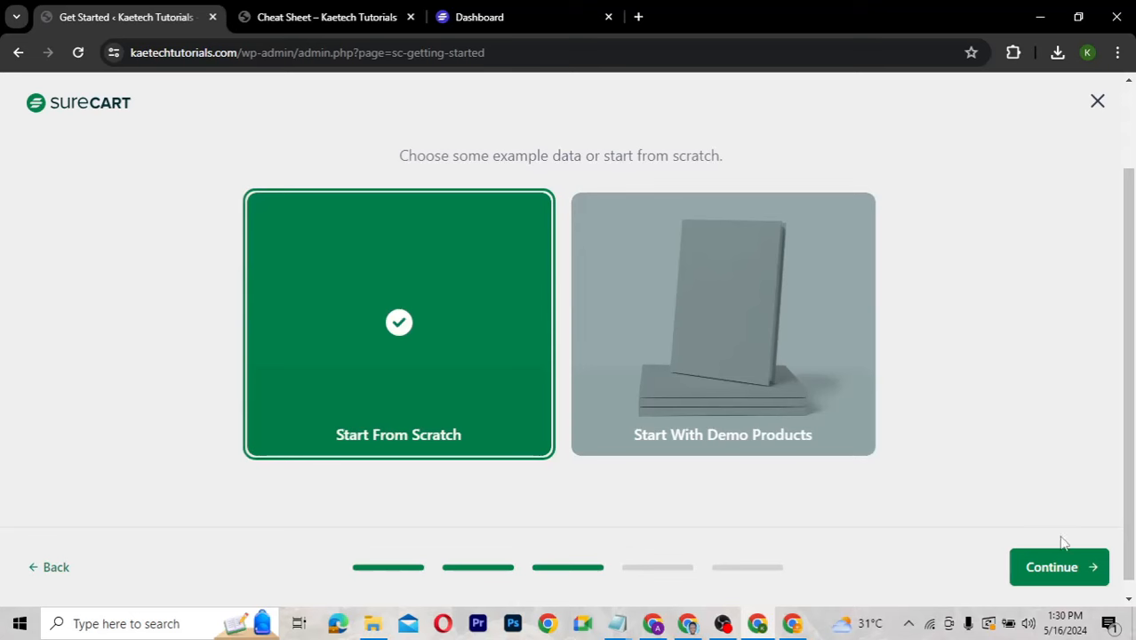
left_click(1068, 571)
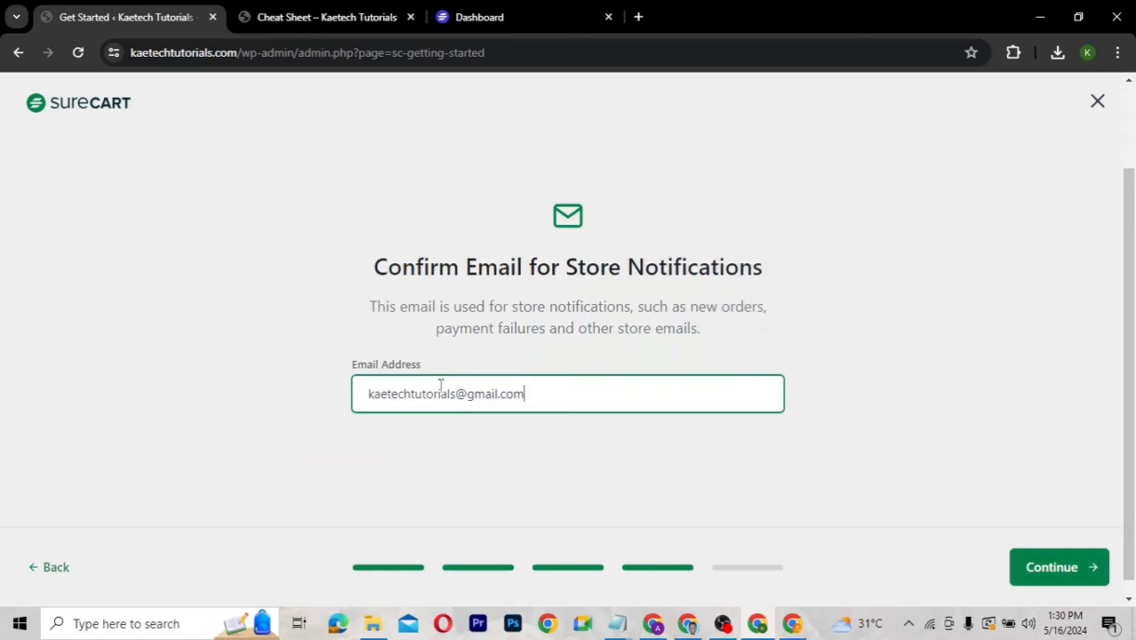
left_click(1051, 567)
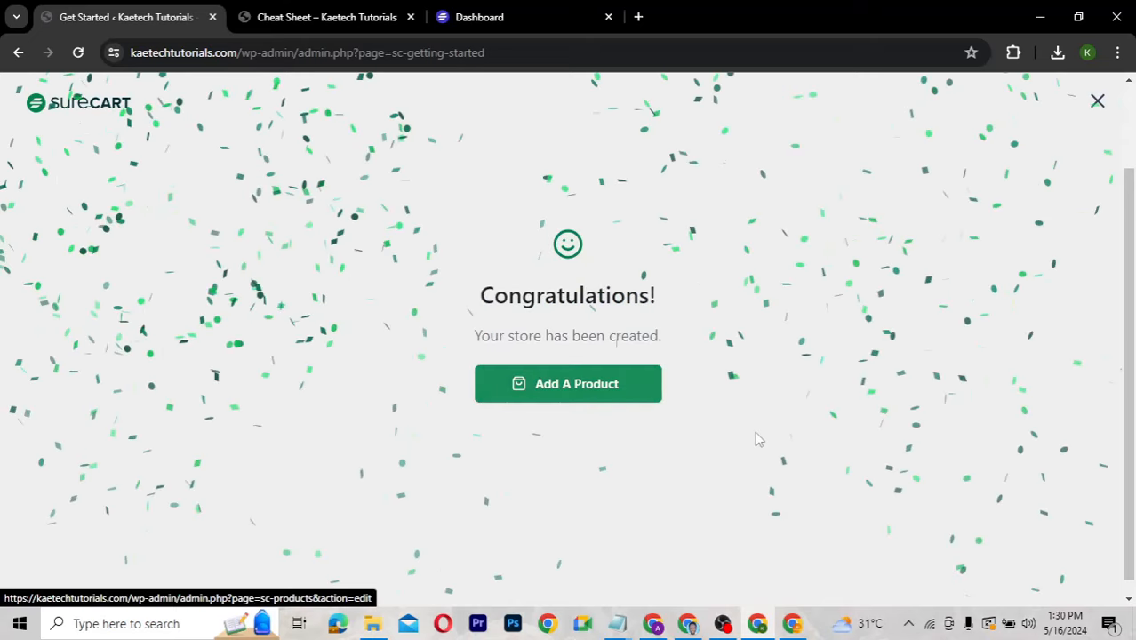
left_click(584, 394)
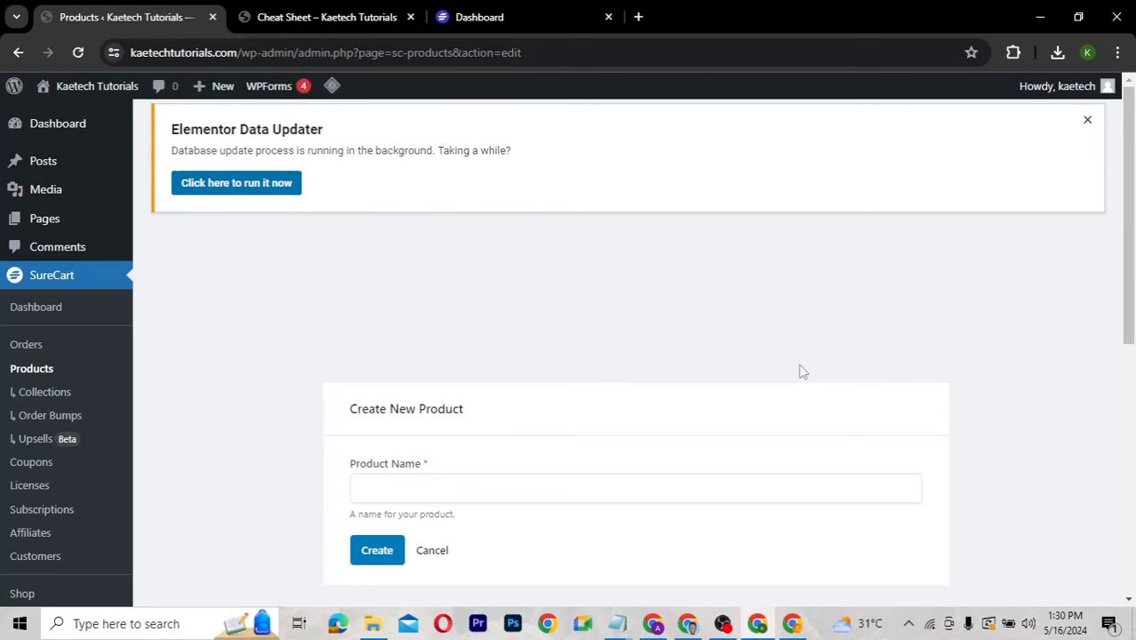
Create a SureCart product named 'Basic plan'.
scroll(802, 371, "down", 3)
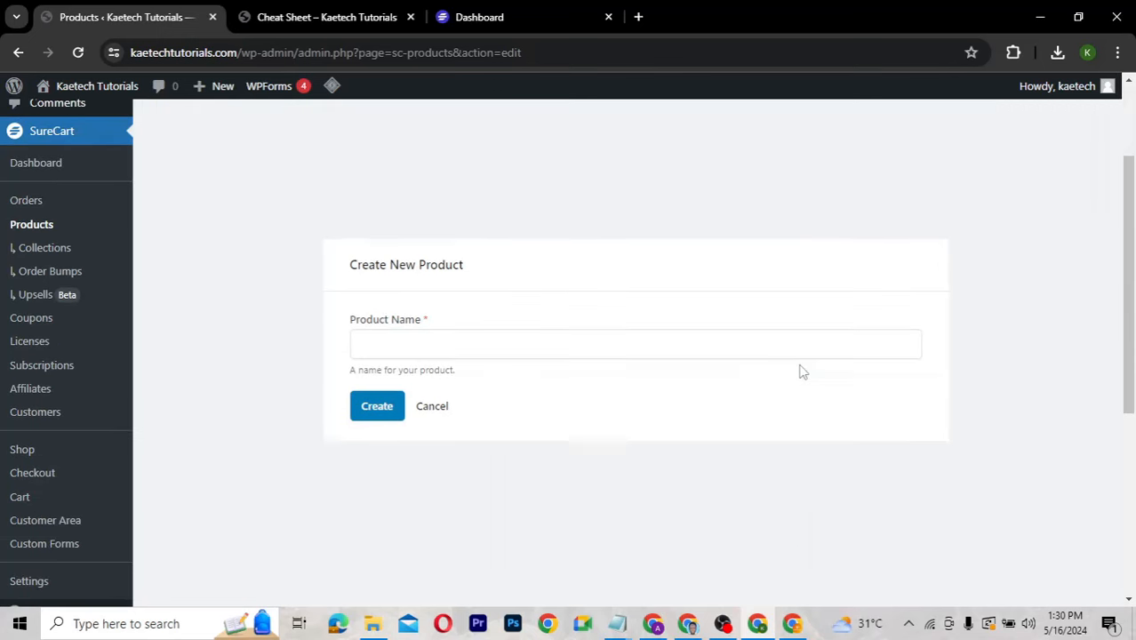
scroll(802, 371, "up", 1)
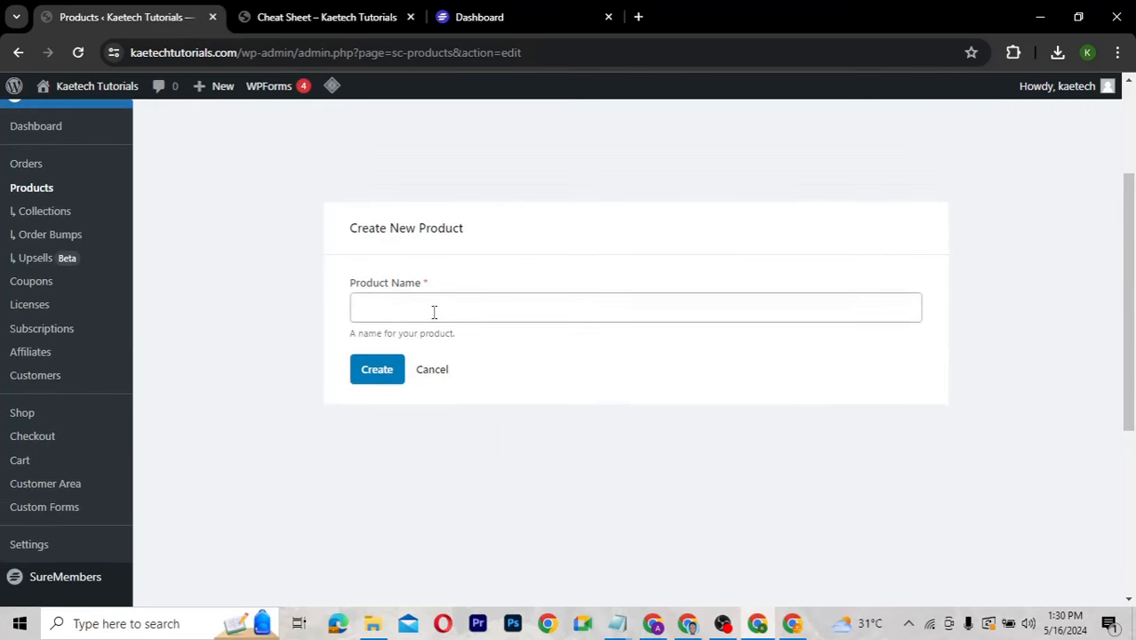
left_click(394, 313)
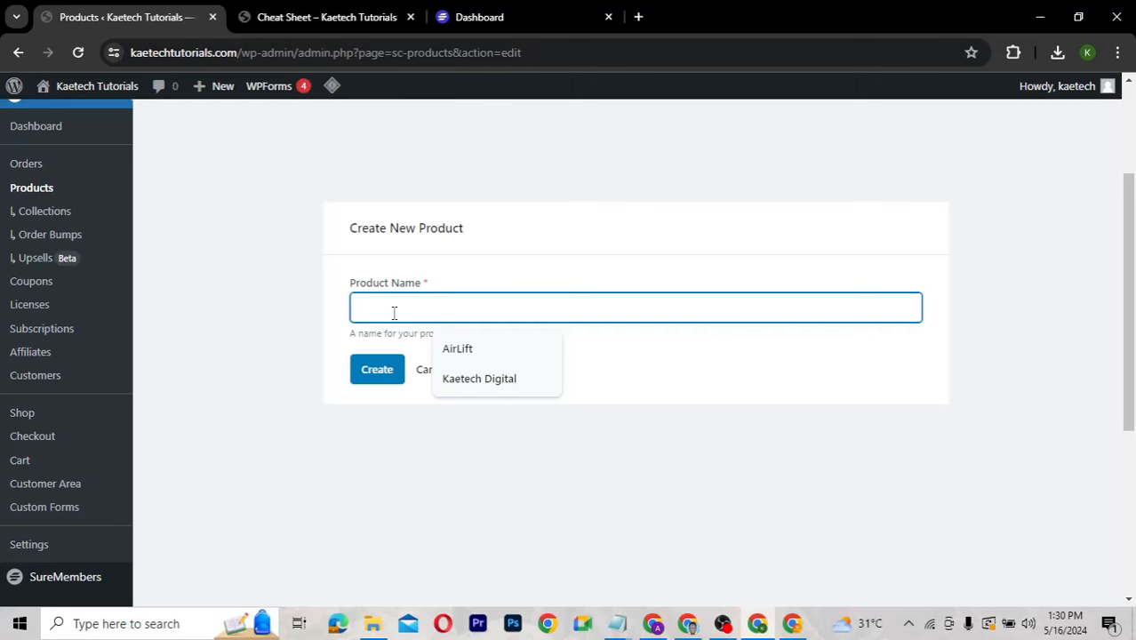
type("Basic plan")
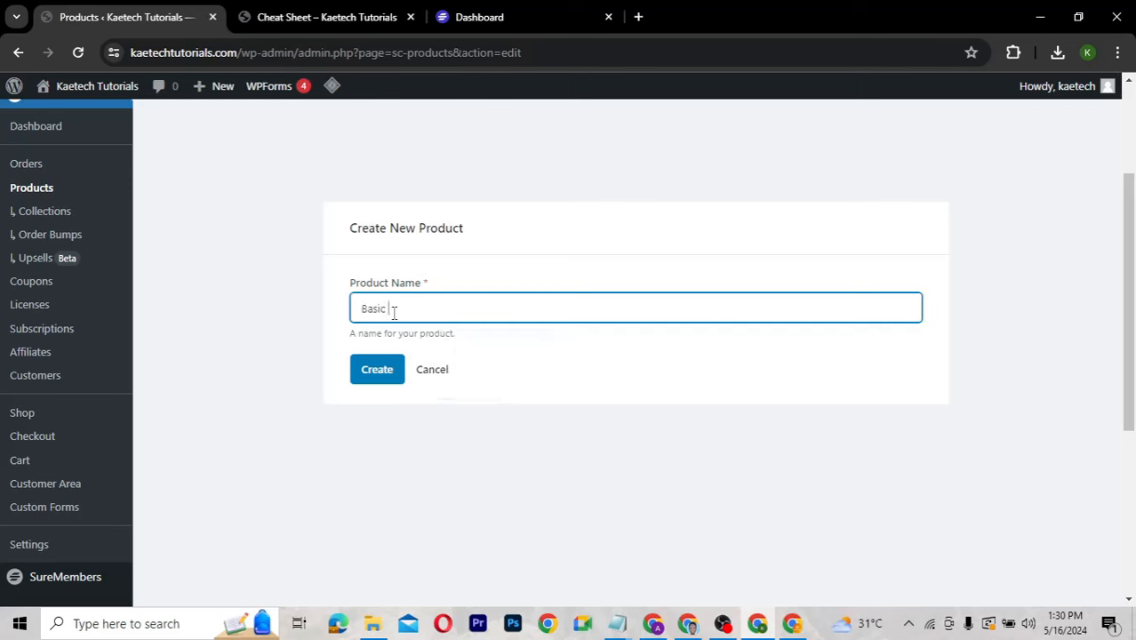
left_click(370, 377)
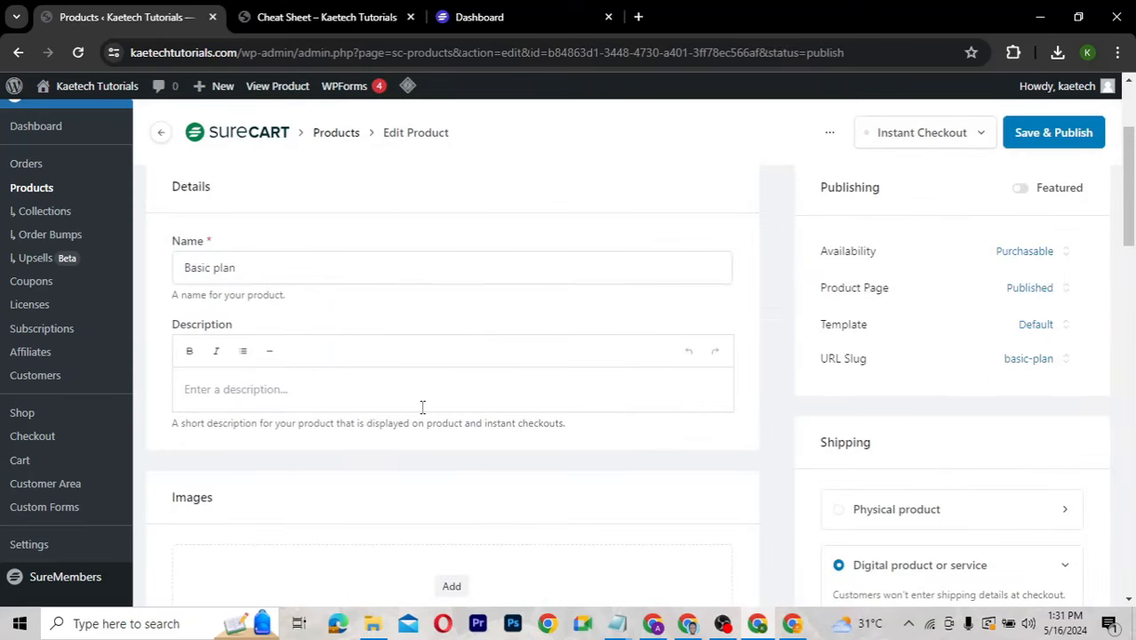
Review every section of the Basic plan product editor, then head to SureCart Settings.
scroll(421, 407, "down", 3)
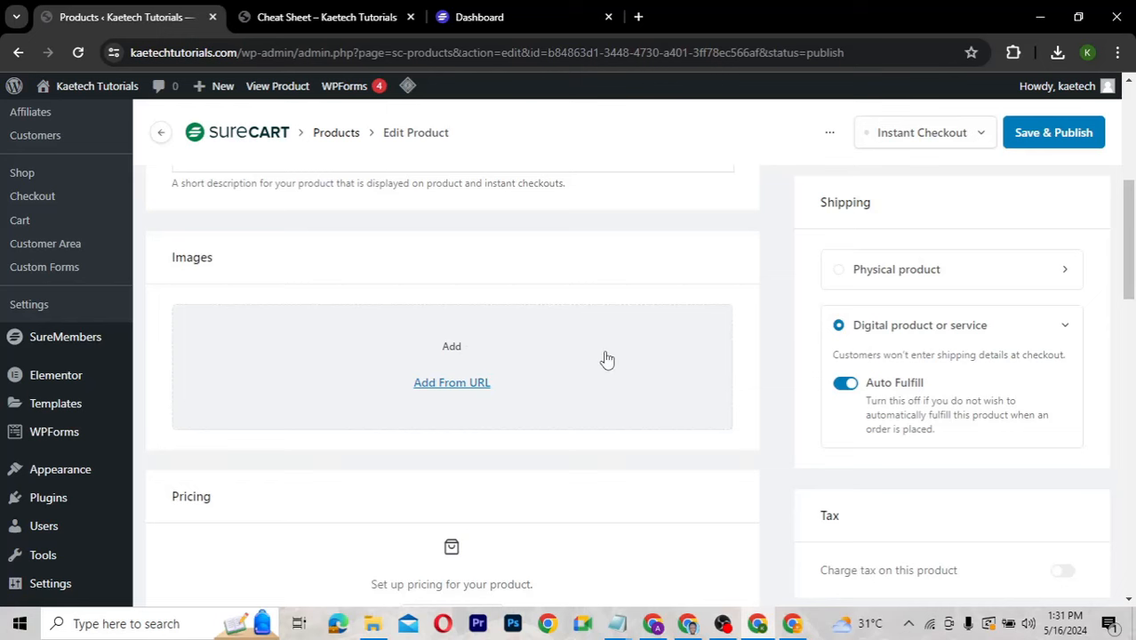
scroll(606, 359, "down", 1)
scroll(606, 359, "down", 1)
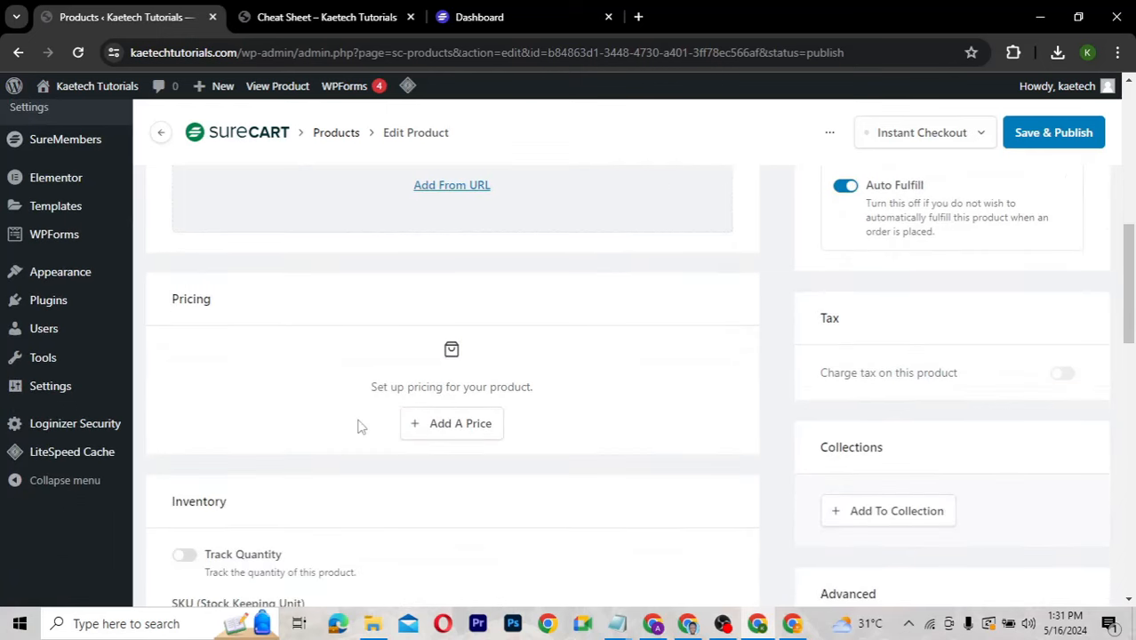
scroll(614, 440, "down", 3)
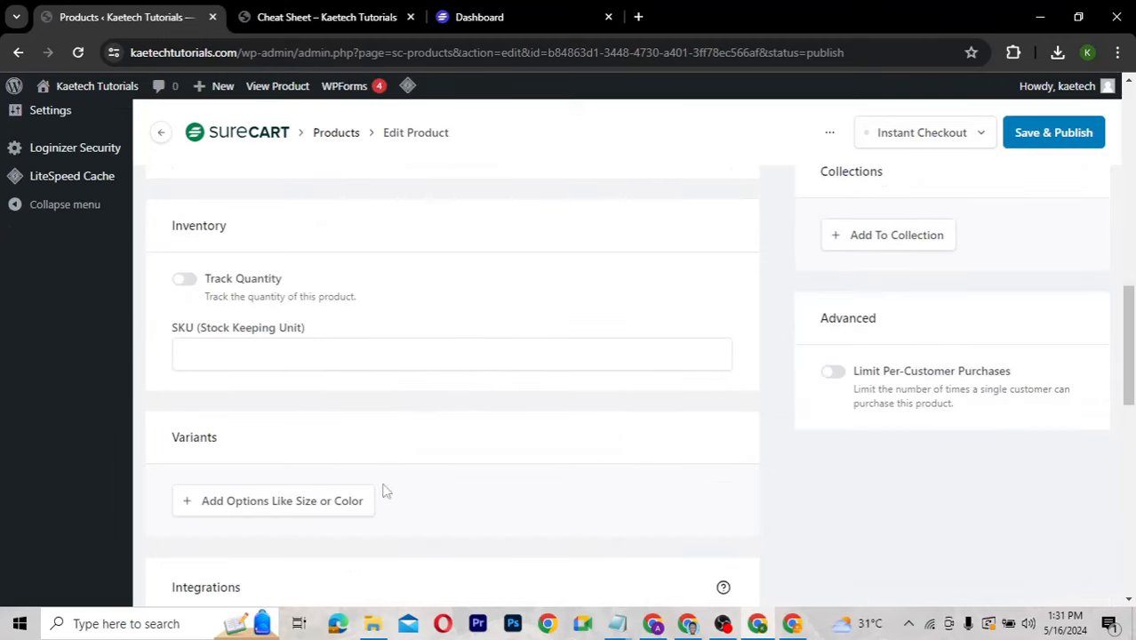
scroll(623, 382, "up", 3)
scroll(625, 386, "up", 5)
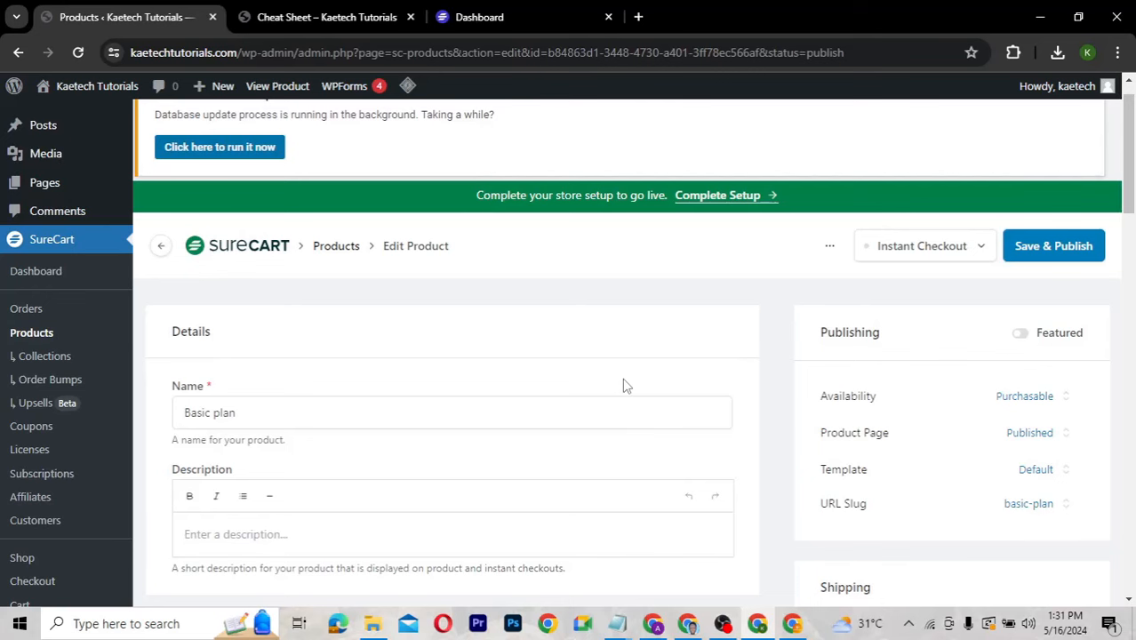
scroll(625, 384, "down", 3)
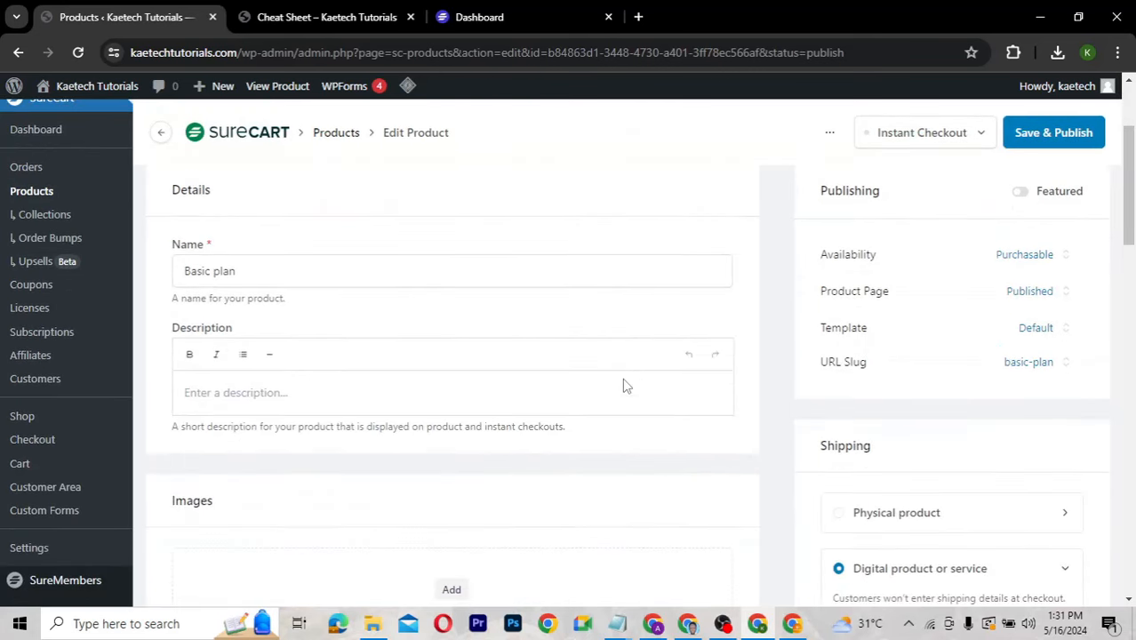
scroll(624, 384, "down", 1)
scroll(624, 384, "down", 1)
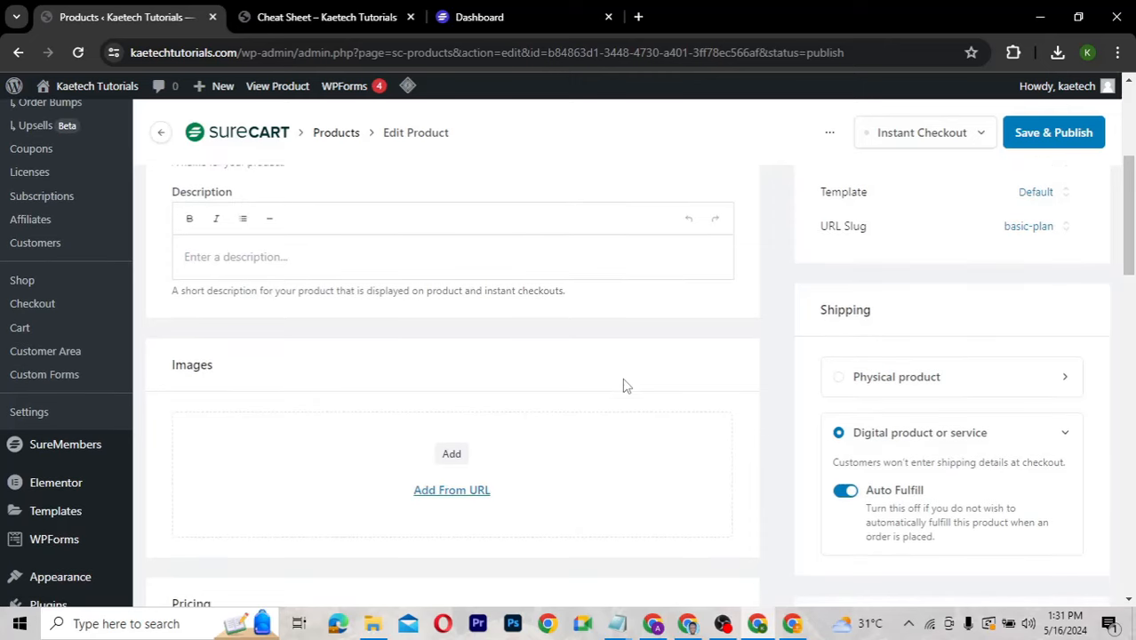
scroll(624, 384, "down", 2)
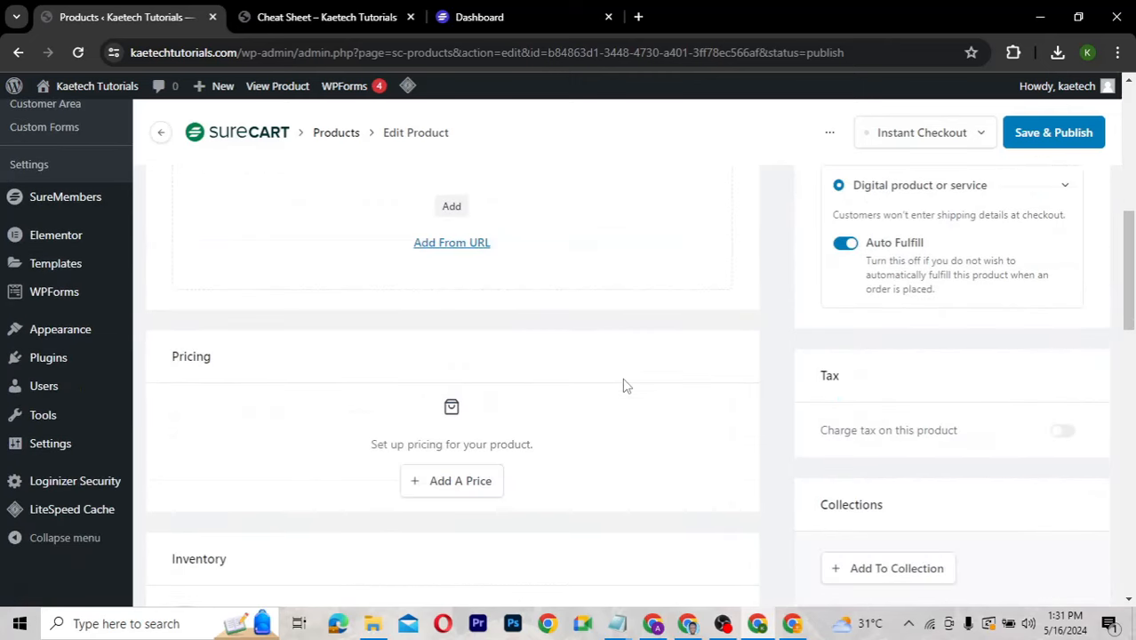
scroll(624, 384, "down", 2)
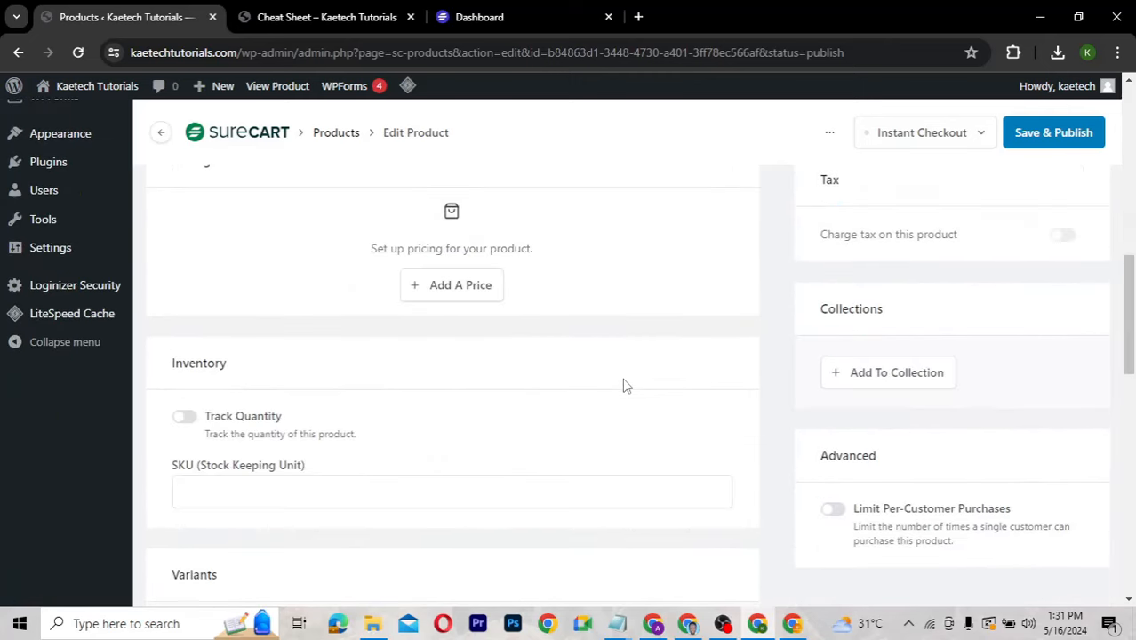
scroll(624, 385, "down", 4)
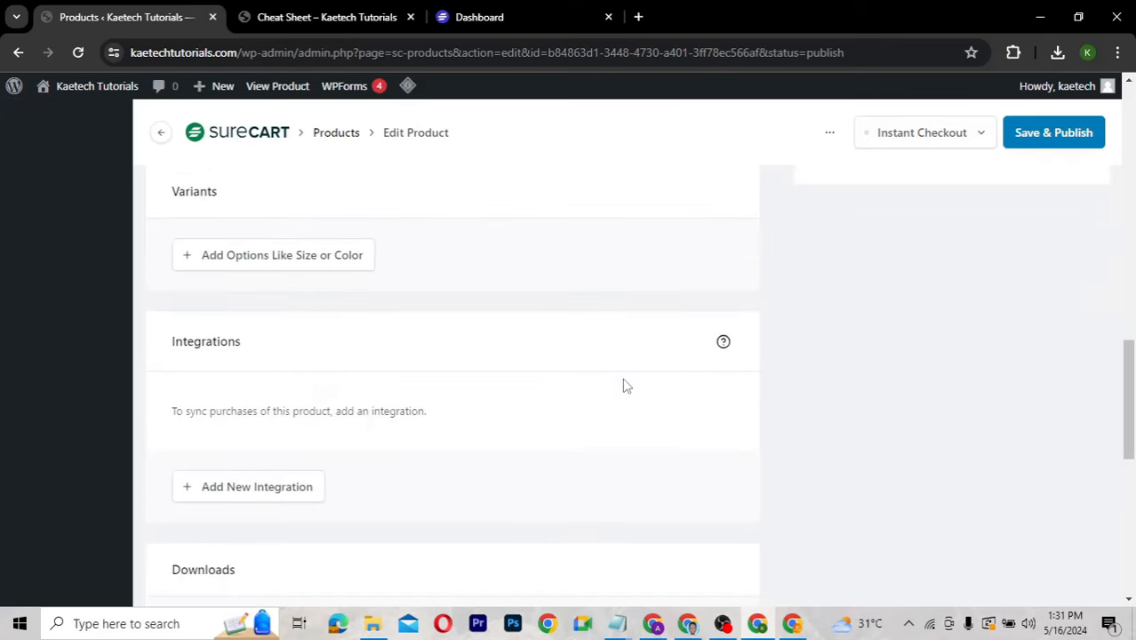
scroll(624, 384, "down", 4)
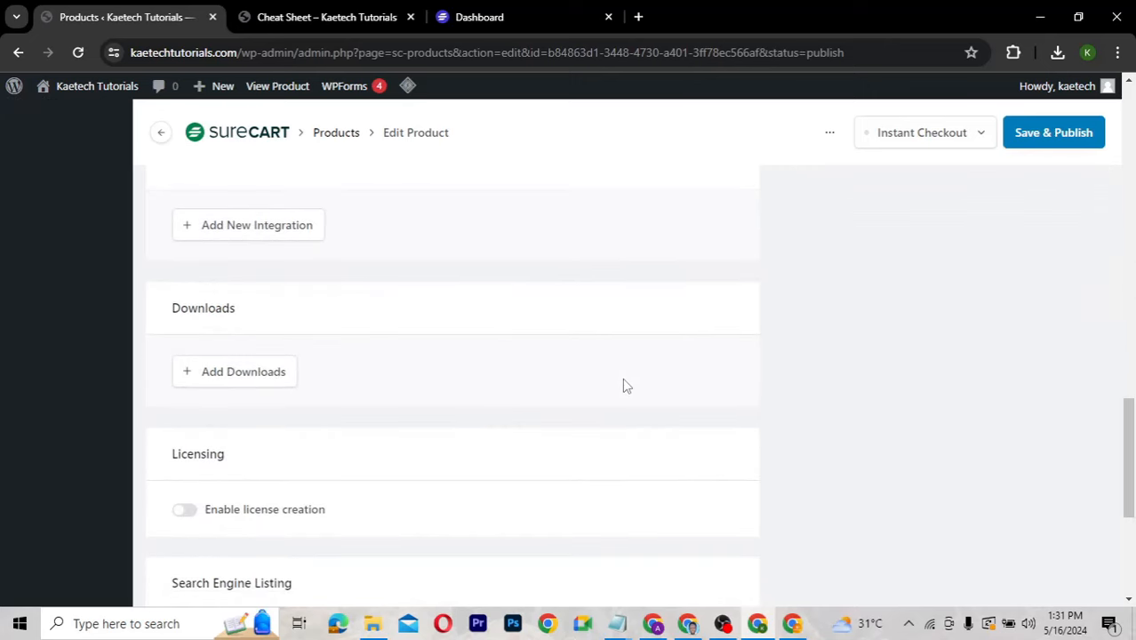
scroll(624, 384, "down", 2)
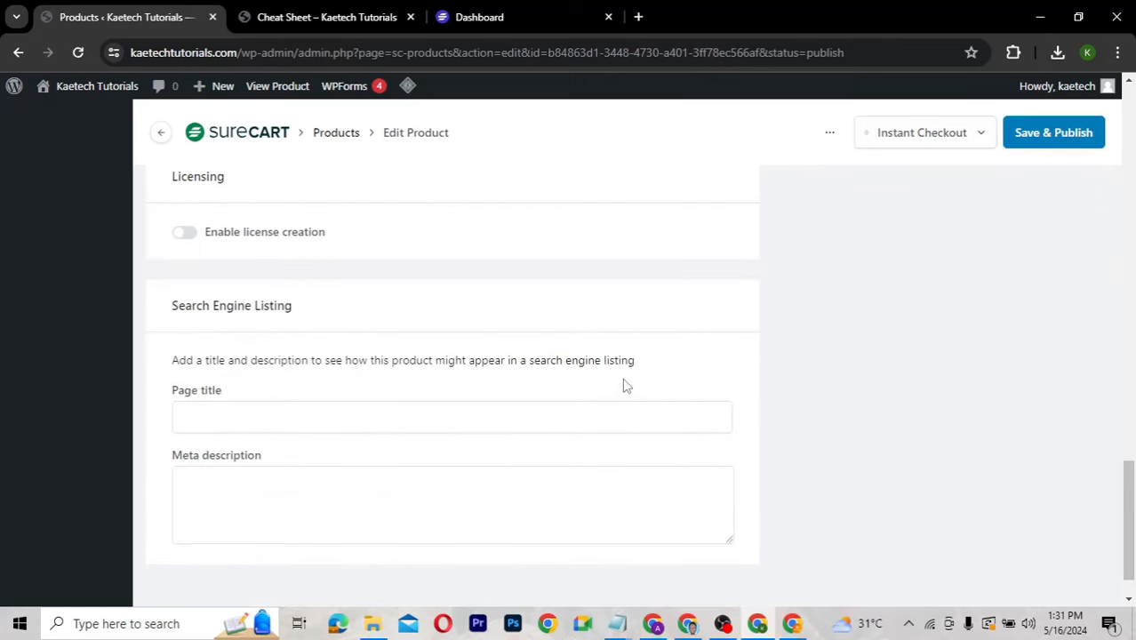
scroll(624, 384, "up", 10)
scroll(624, 384, "up", 5)
scroll(624, 383, "down", 2)
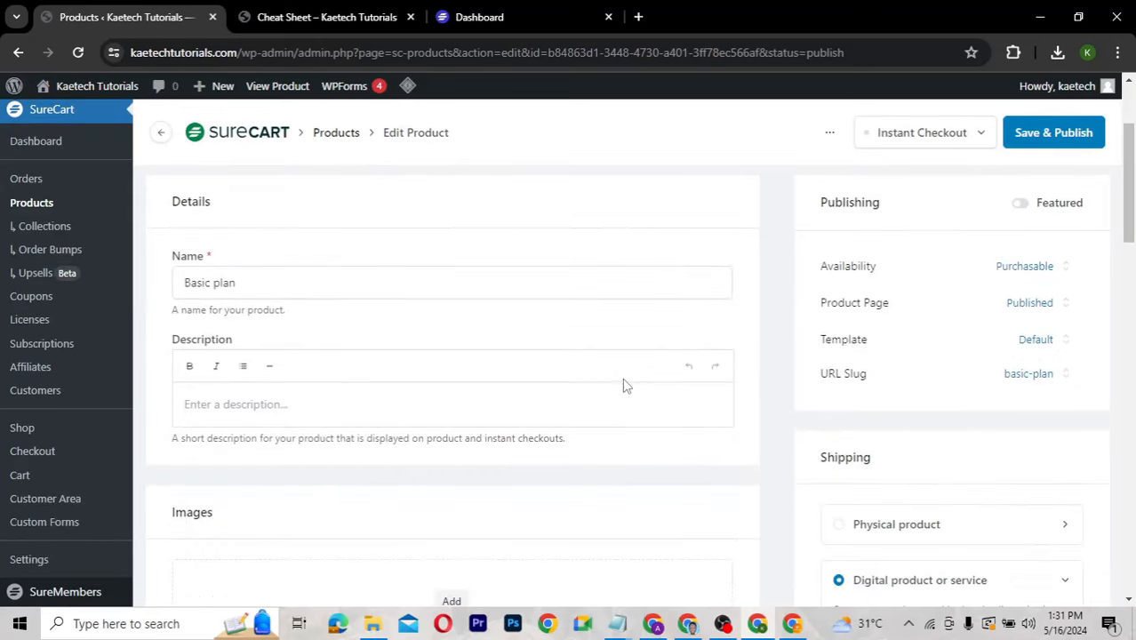
scroll(624, 380, "down", 1)
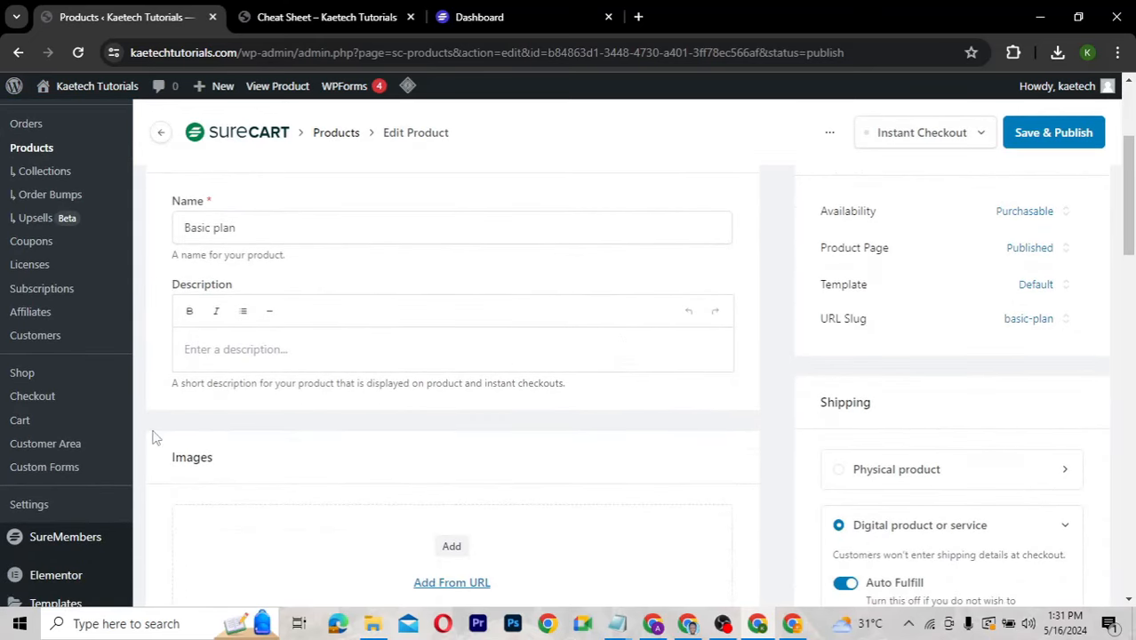
left_click(33, 506)
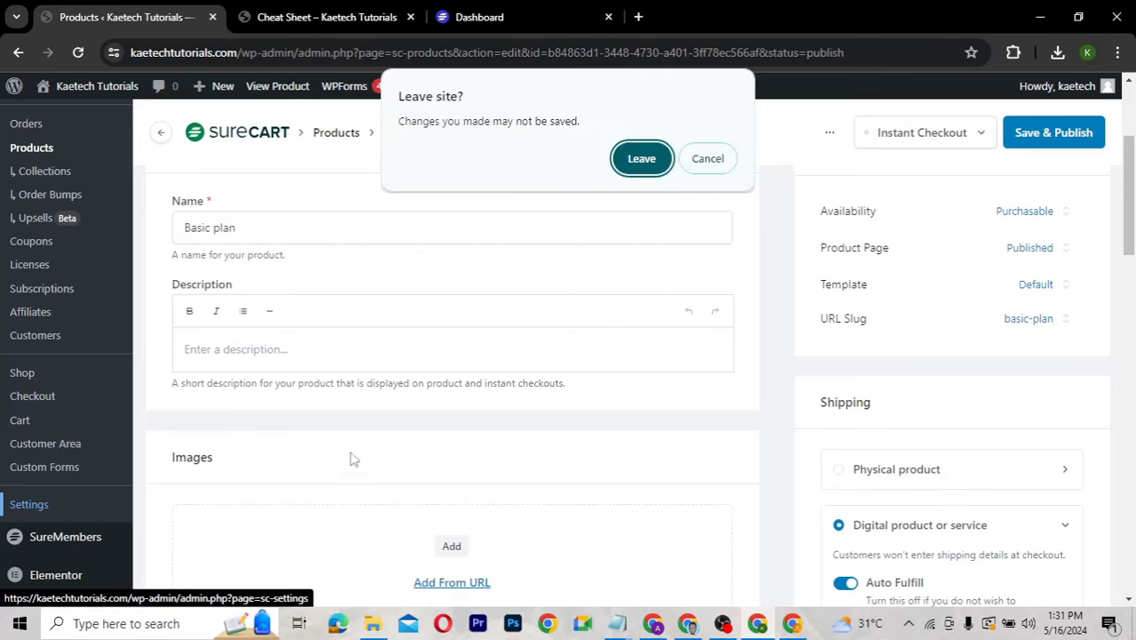
left_click(654, 159)
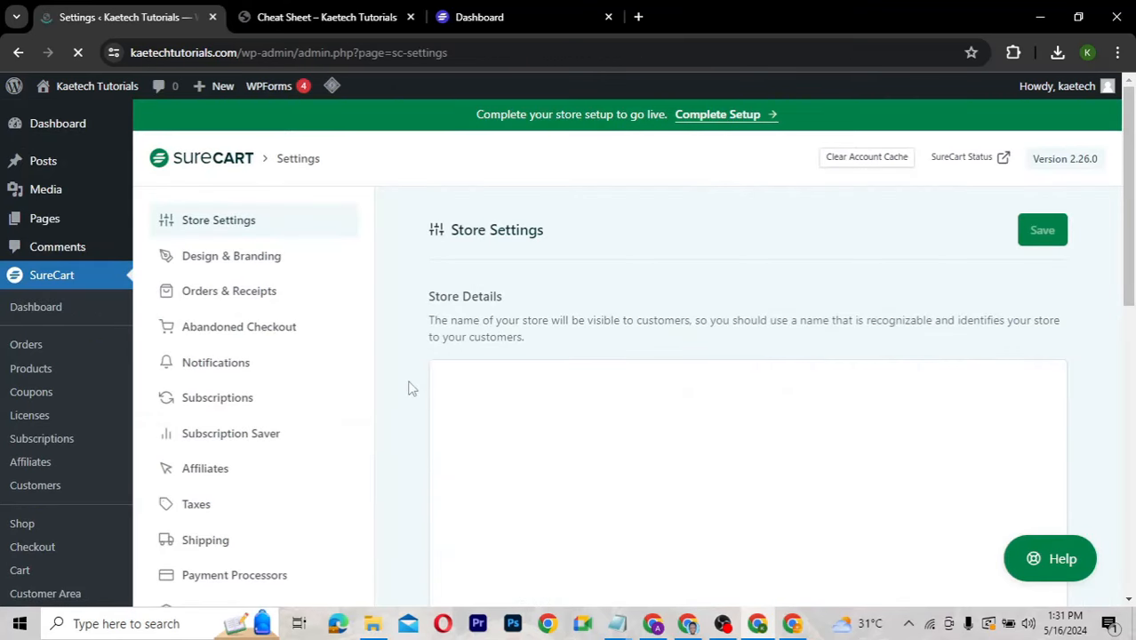
scroll(401, 427, "down", 3)
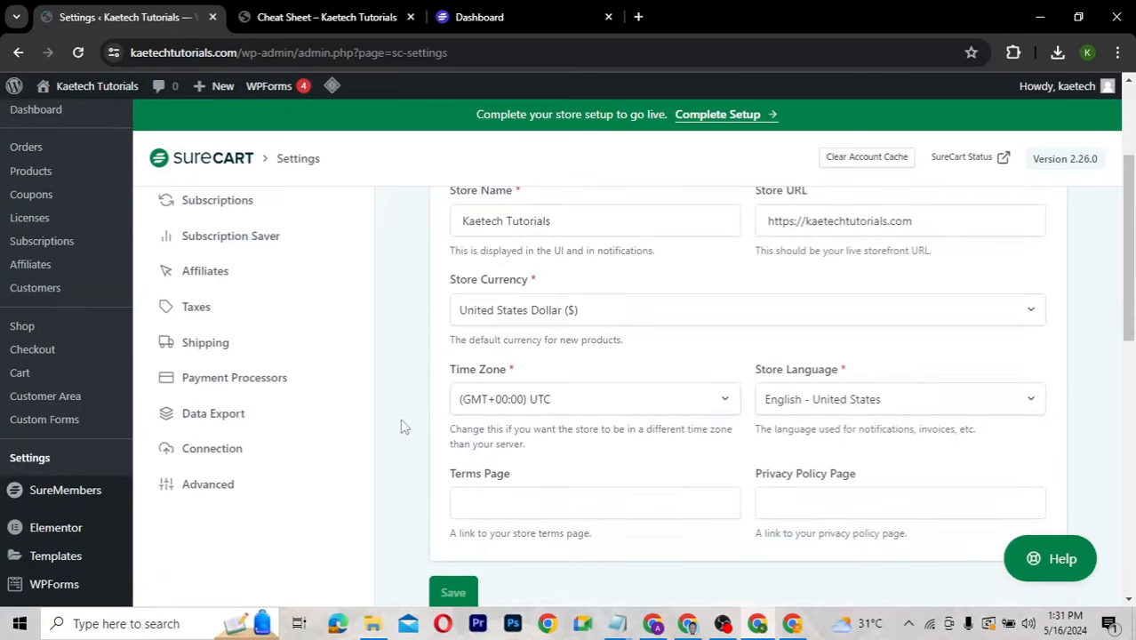
scroll(401, 427, "up", 4)
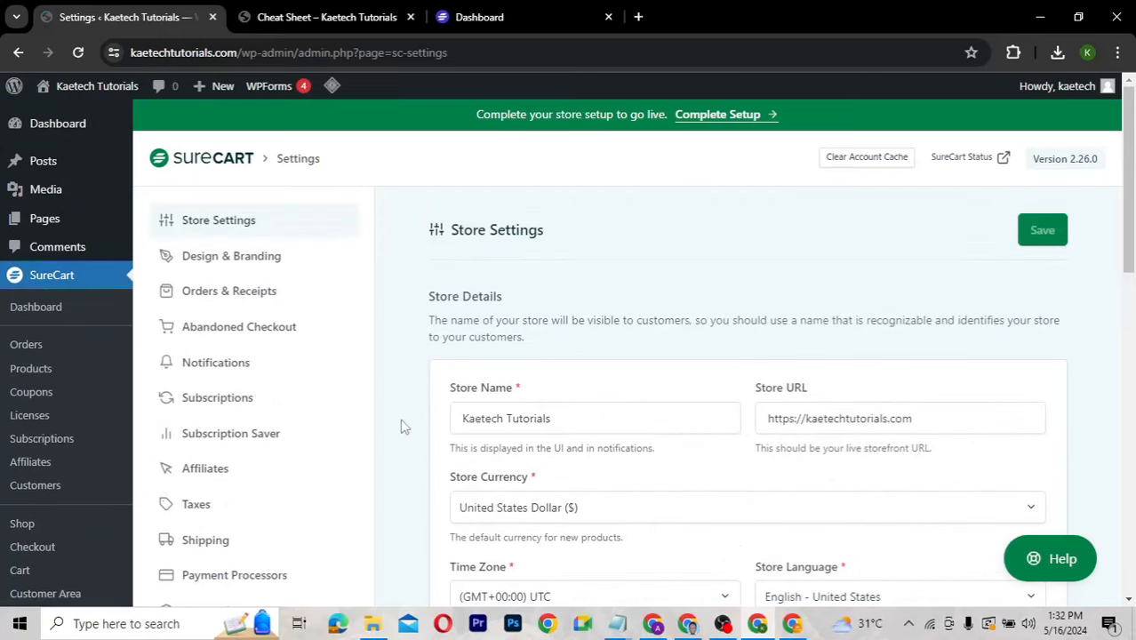
left_click(251, 261)
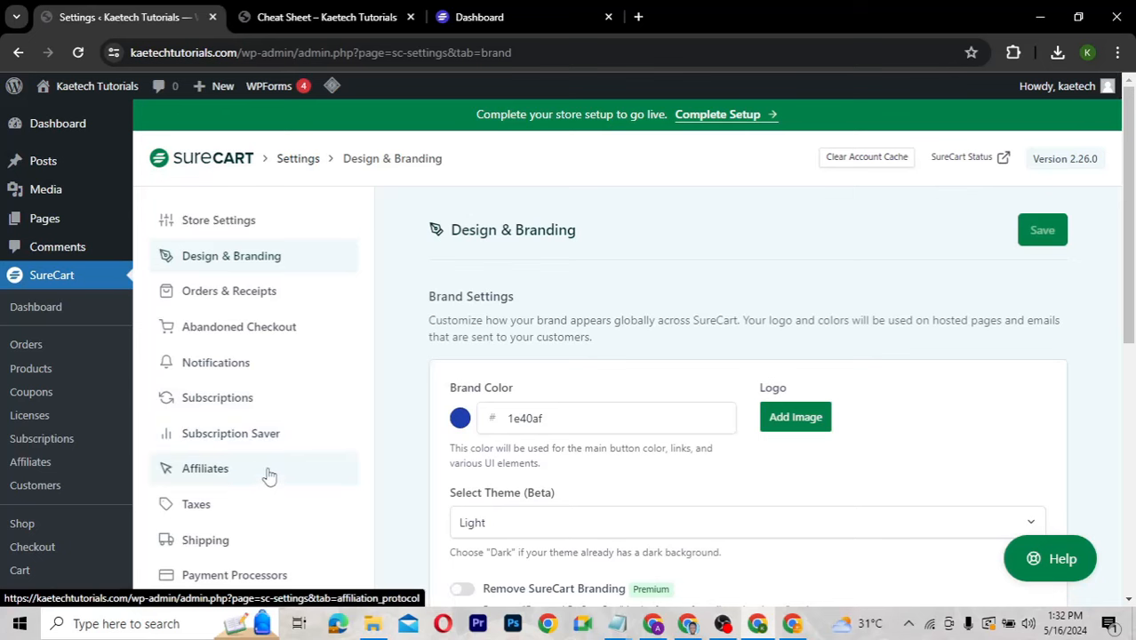
scroll(231, 374, "down", 2)
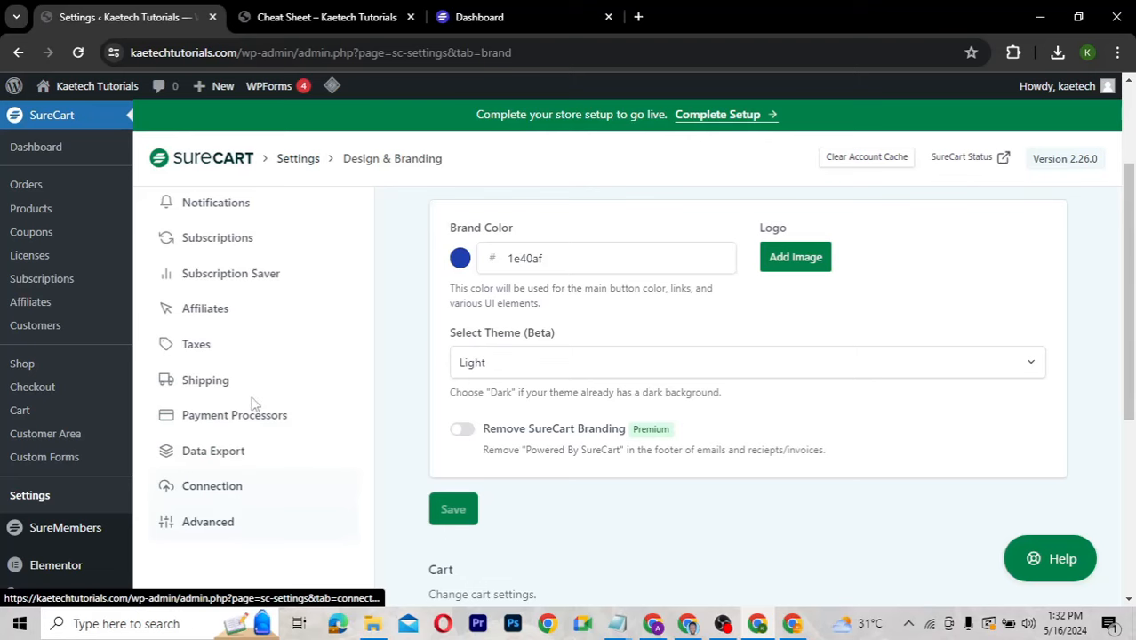
scroll(253, 404, "up", 3)
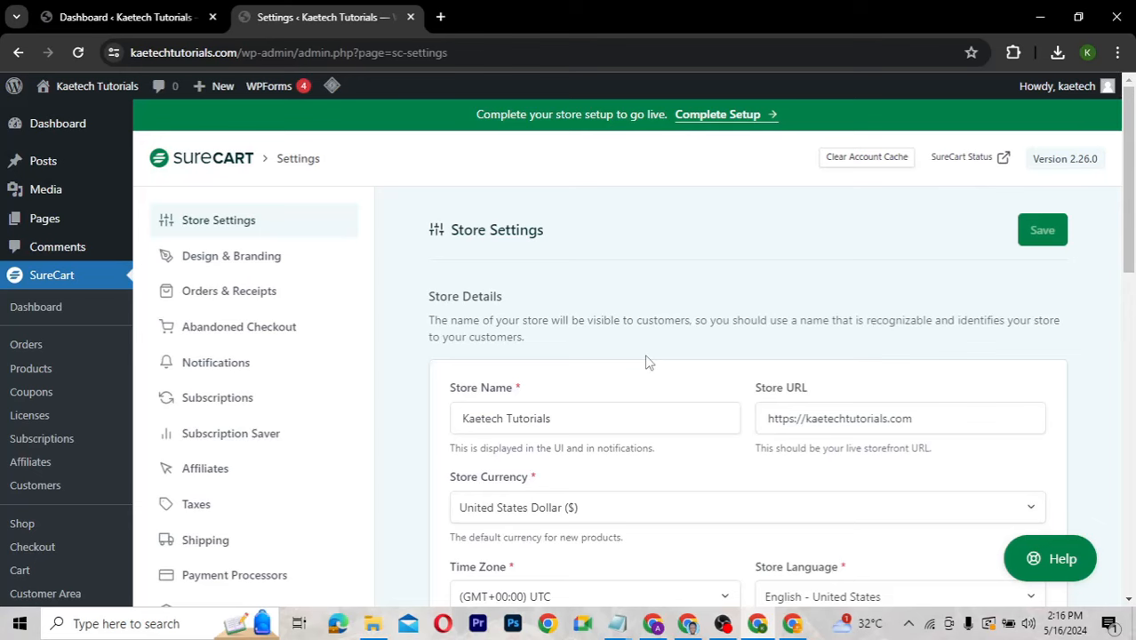
Reopen the Basic plan product from the Products list and scroll down to its Integrations section.
left_click(32, 374)
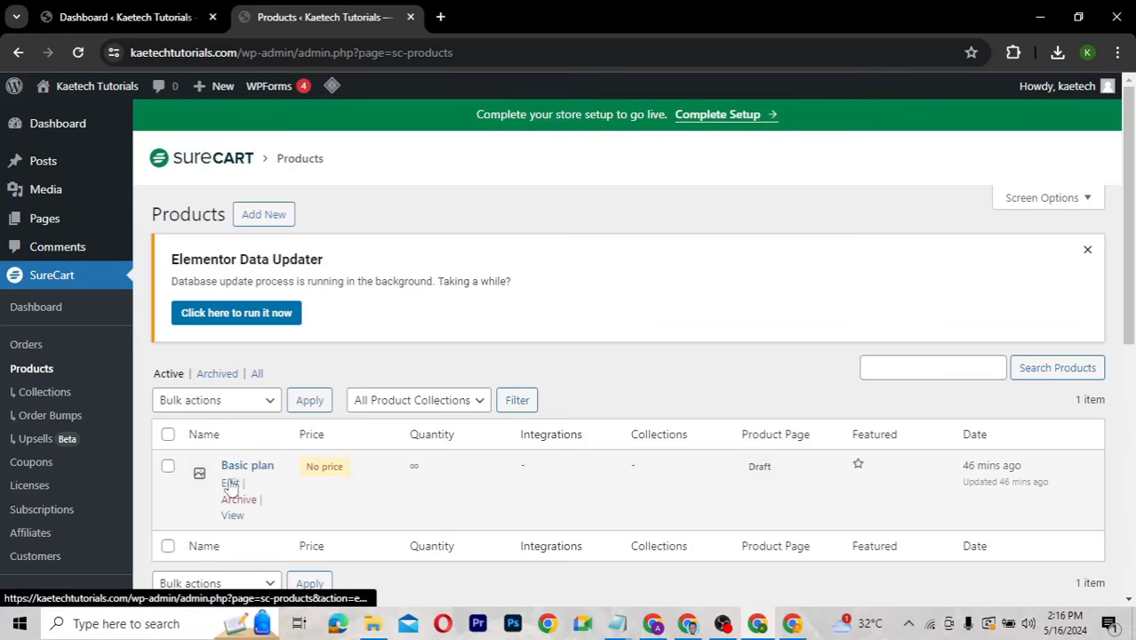
left_click(231, 484)
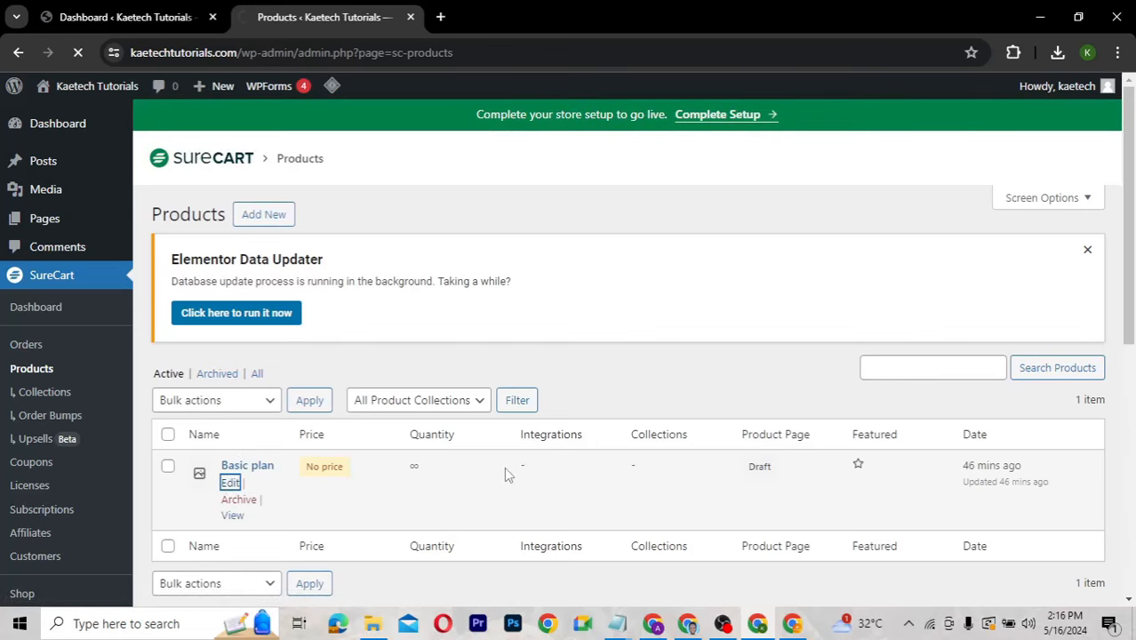
scroll(504, 467, "down", 3)
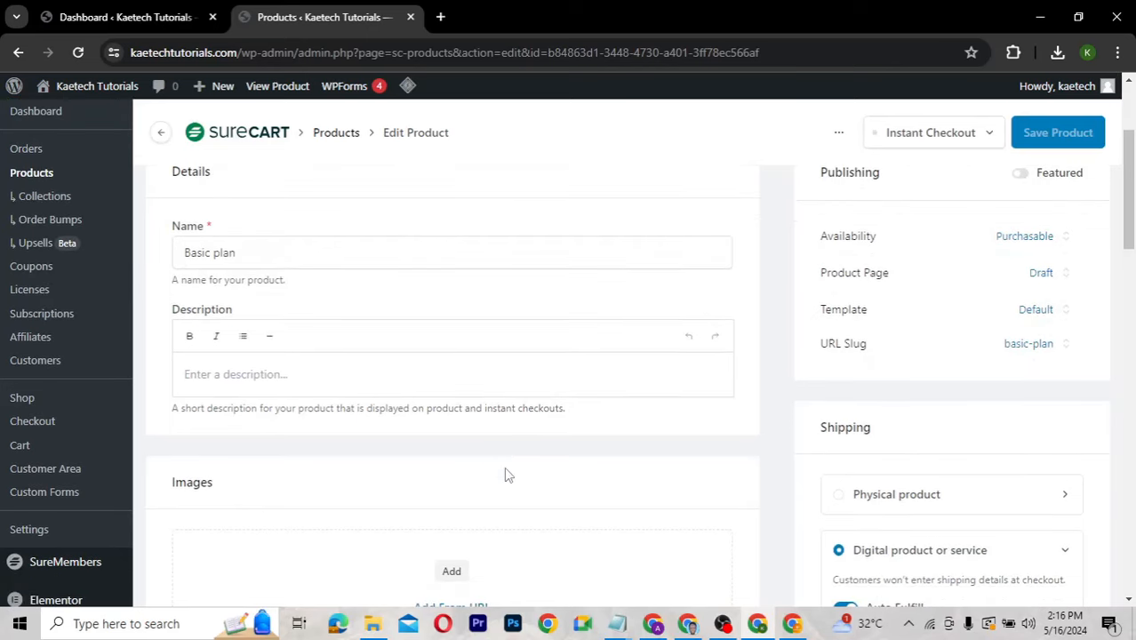
scroll(504, 467, "down", 2)
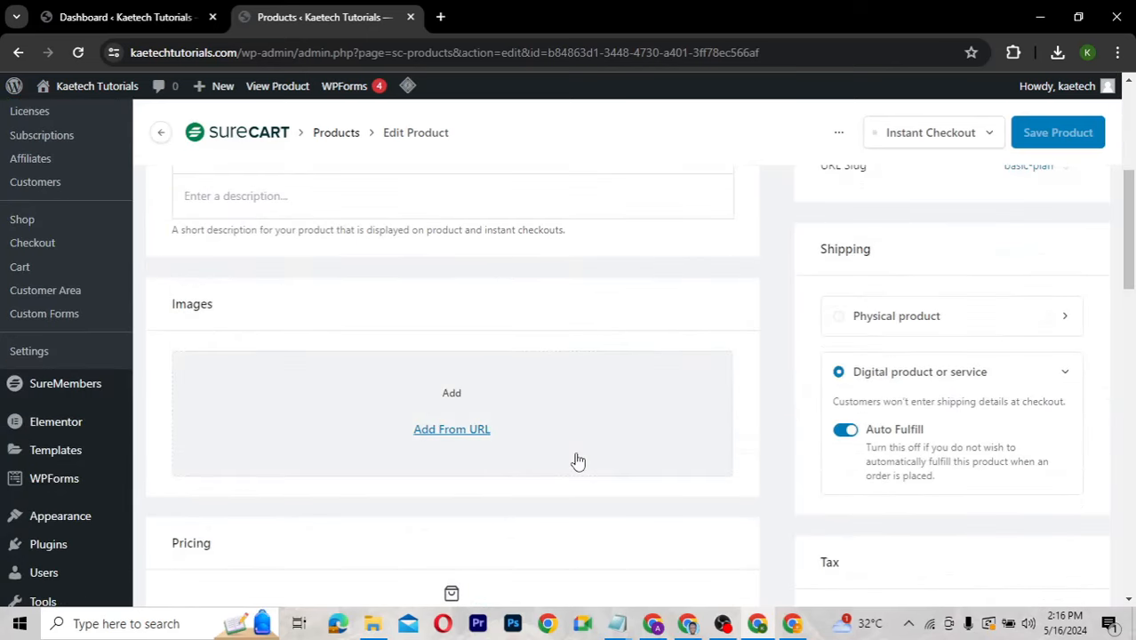
scroll(578, 461, "down", 1)
scroll(577, 460, "down", 1)
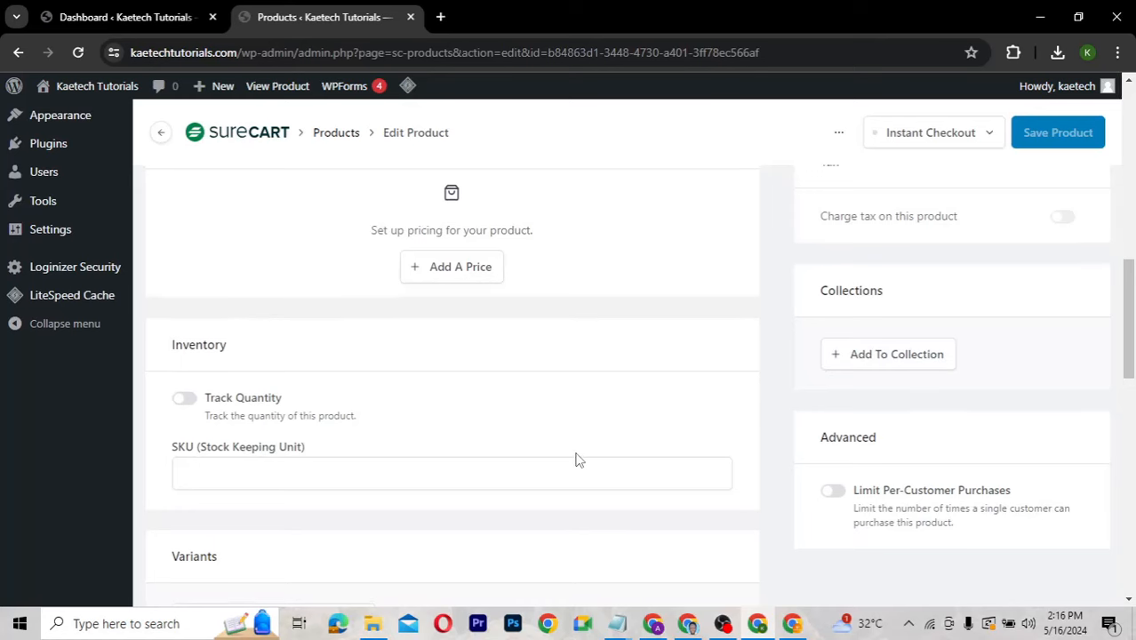
scroll(576, 460, "down", 5)
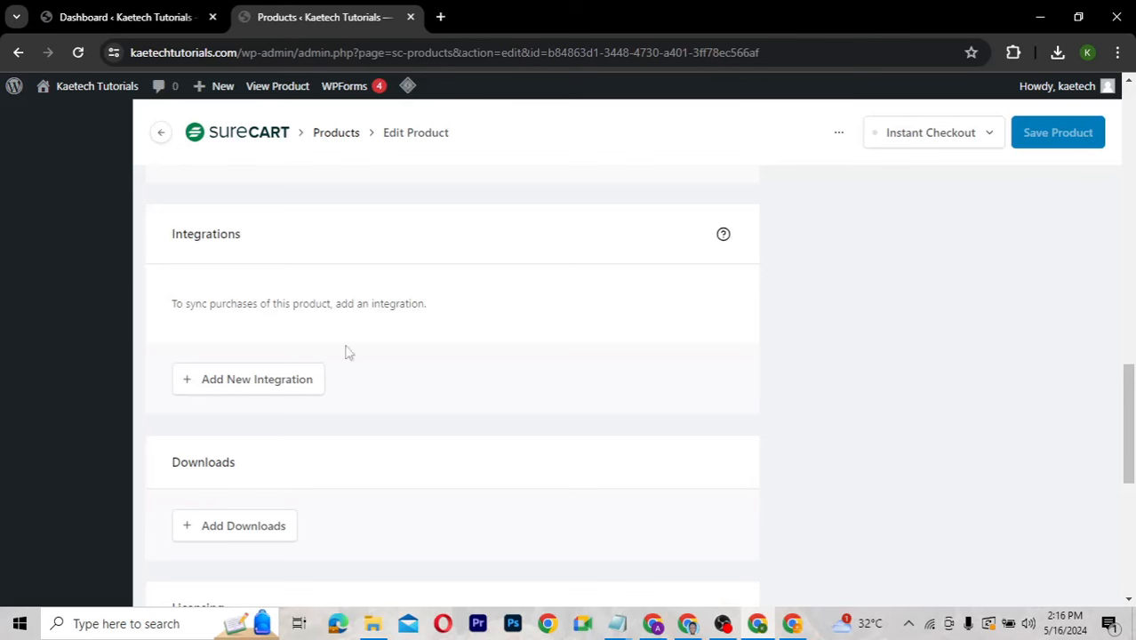
Add a SureMembers integration using the Basic Plan access group to the product.
left_click(251, 388)
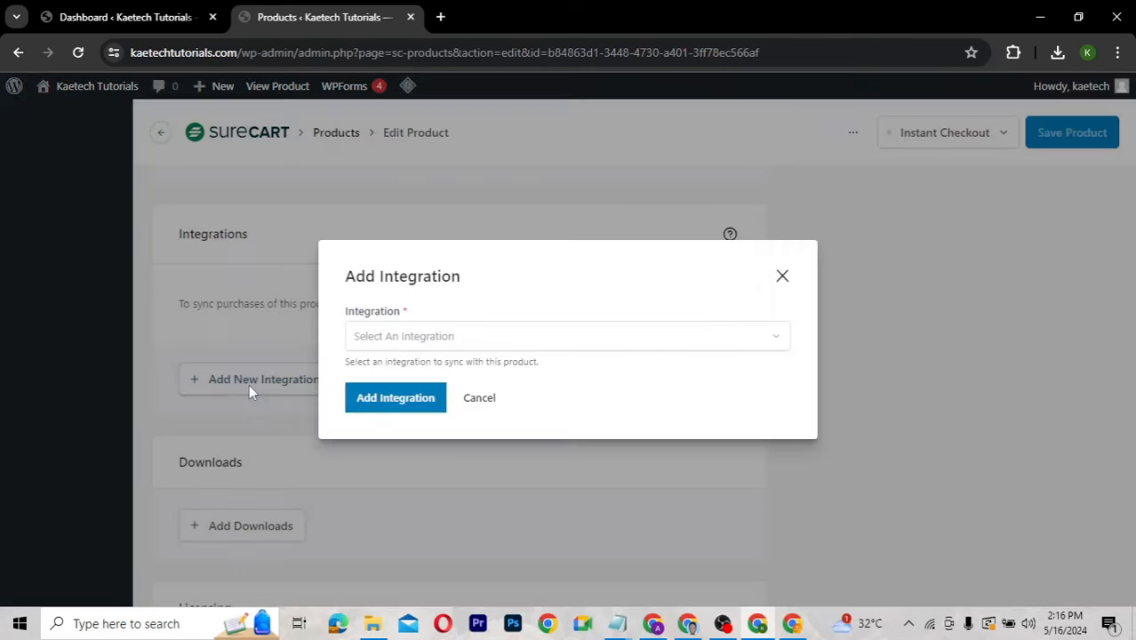
left_click(476, 338)
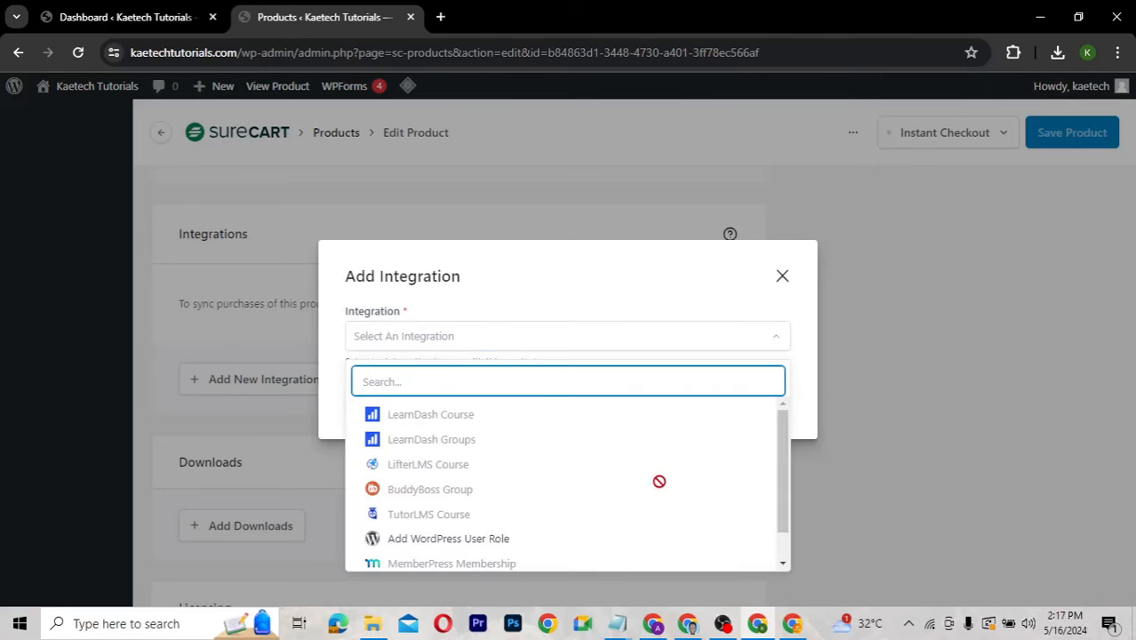
left_click_drag(785, 466, 781, 528)
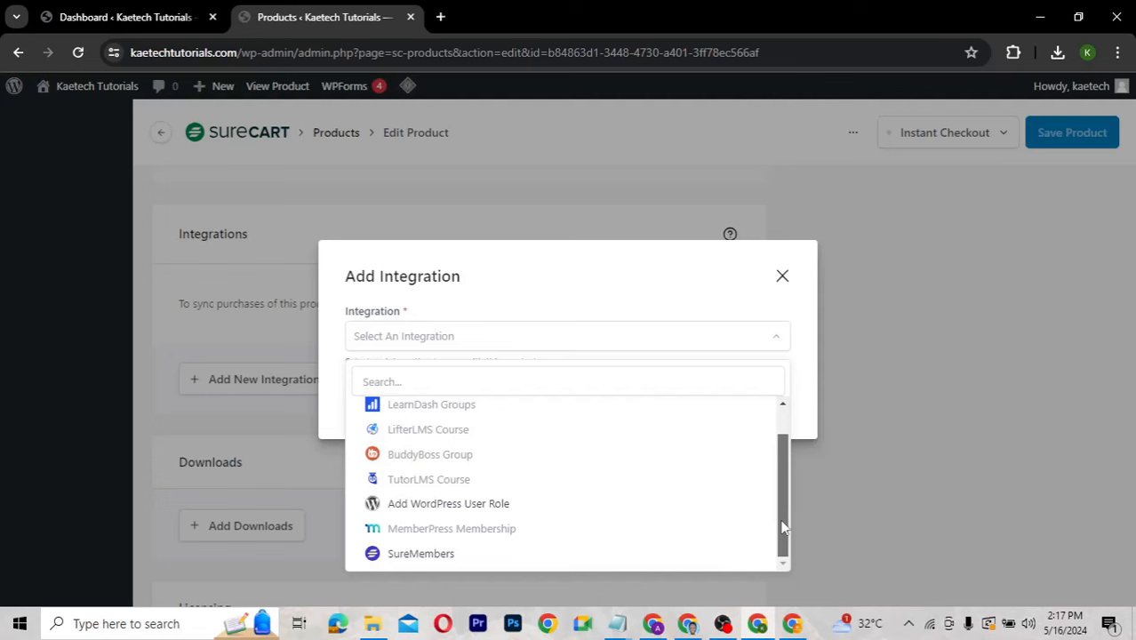
left_click(447, 555)
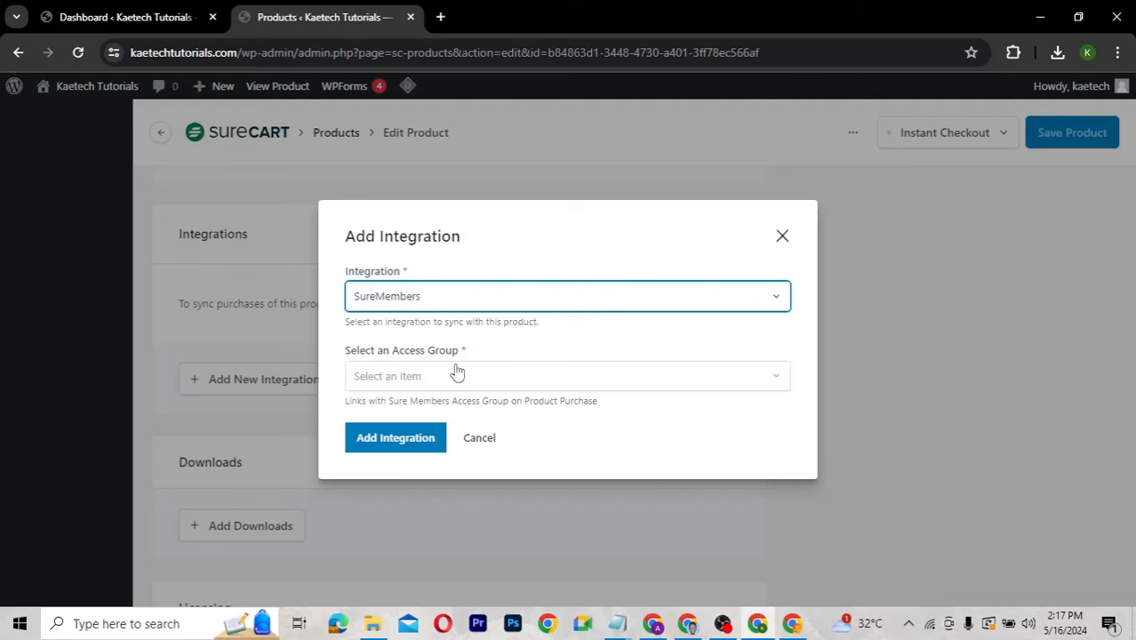
left_click(421, 382)
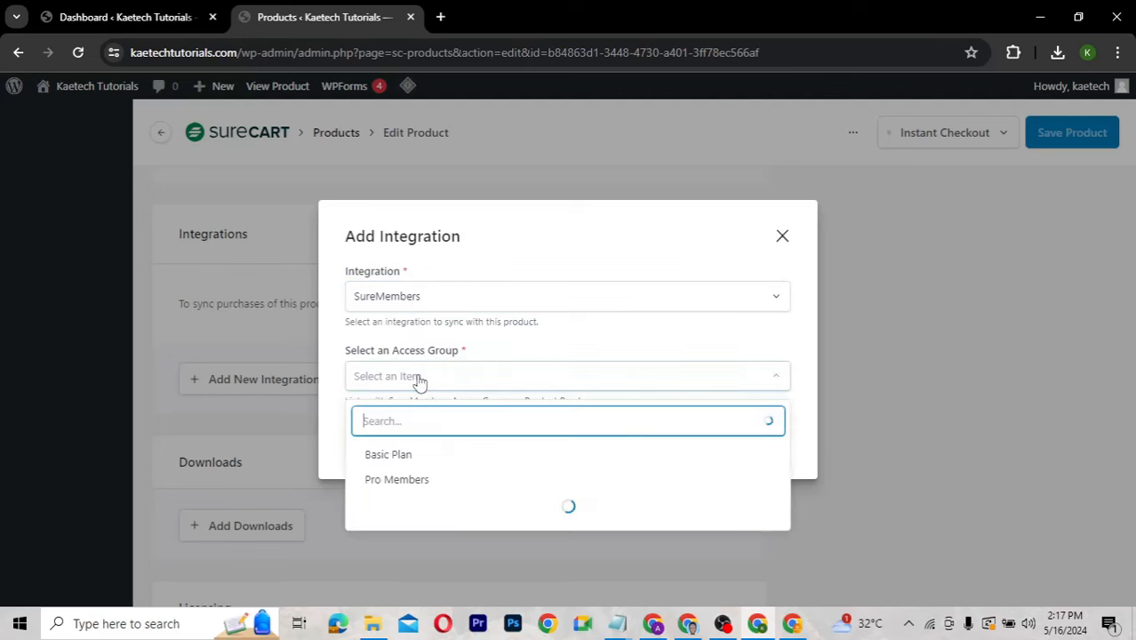
left_click(388, 454)
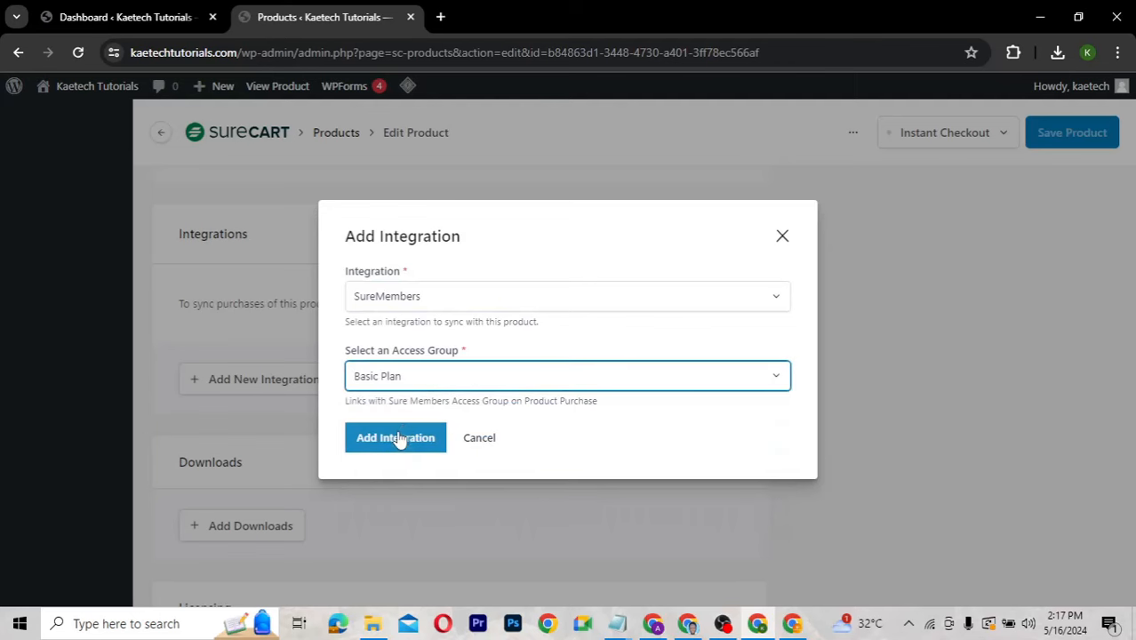
left_click(397, 430)
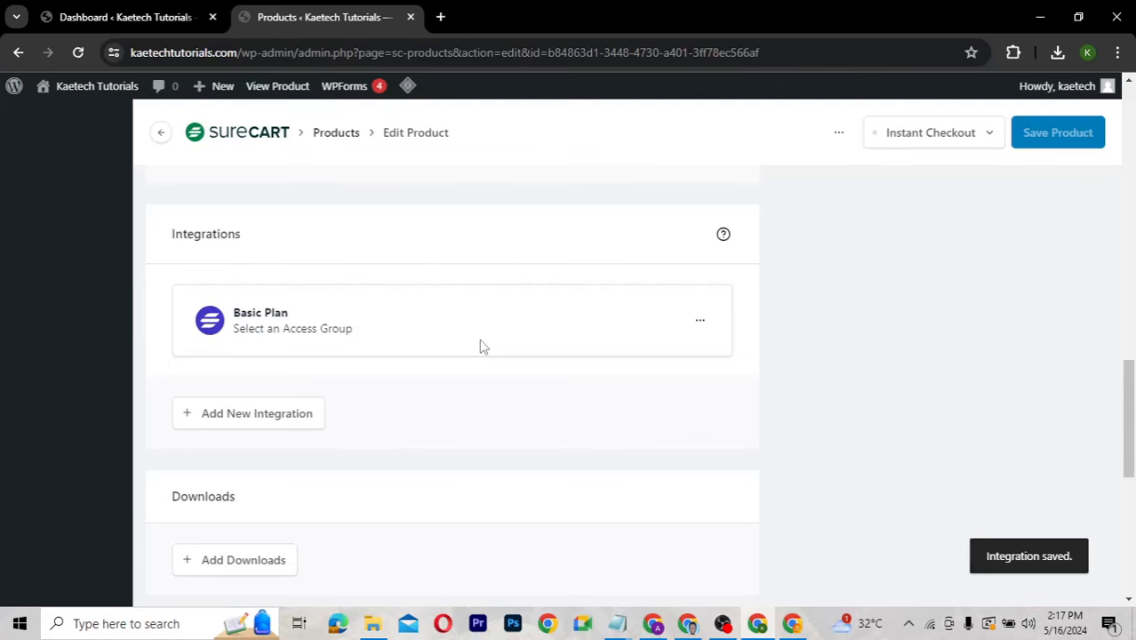
scroll(480, 347, "up", 15)
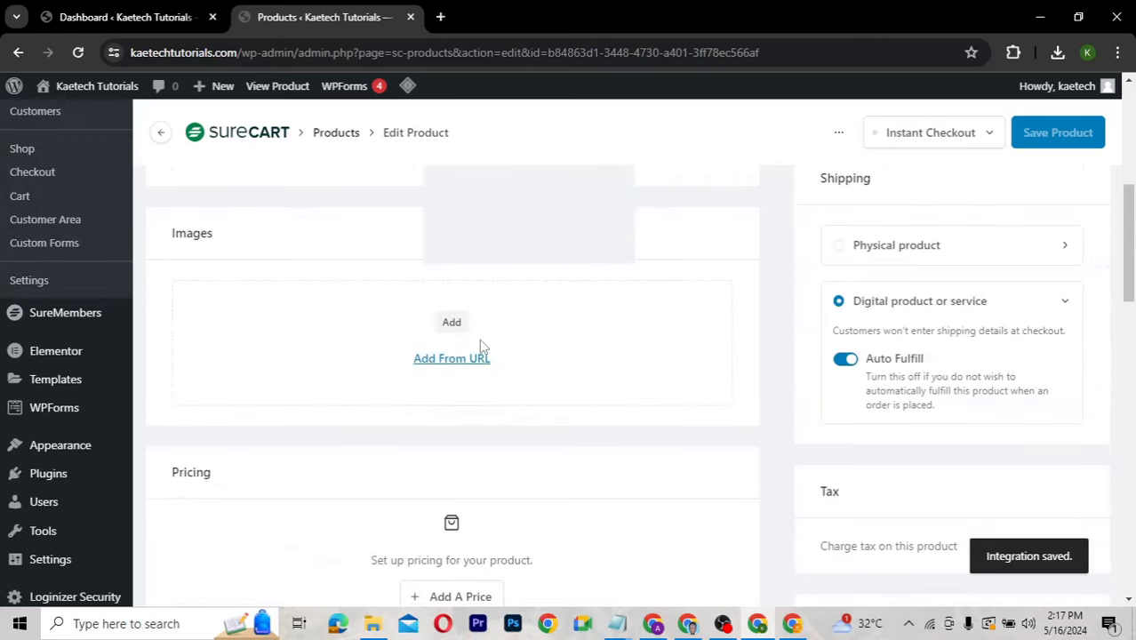
scroll(480, 347, "up", 3)
Add a one-time price named 'Basic Plan' costing $0.00.
scroll(480, 346, "down", 5)
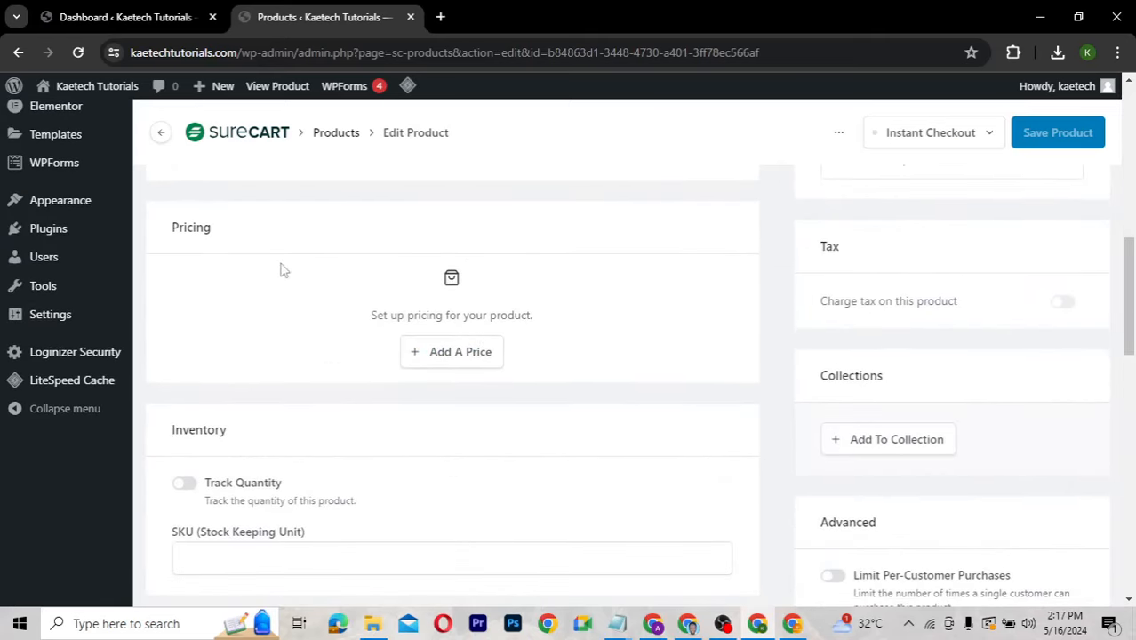
left_click(454, 354)
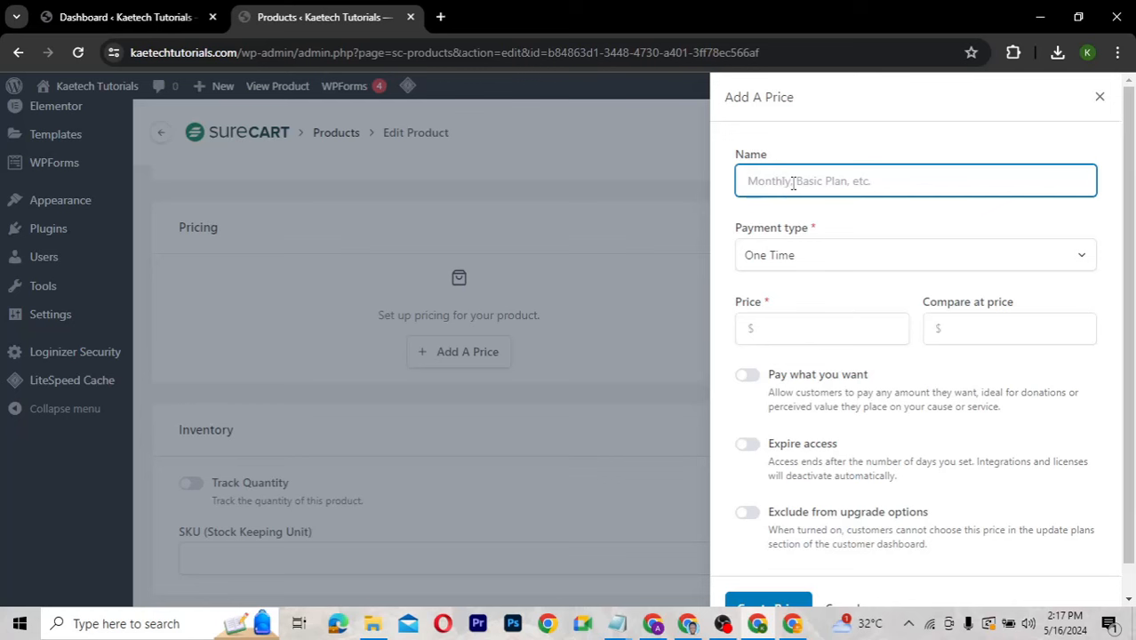
type("Basic Plan")
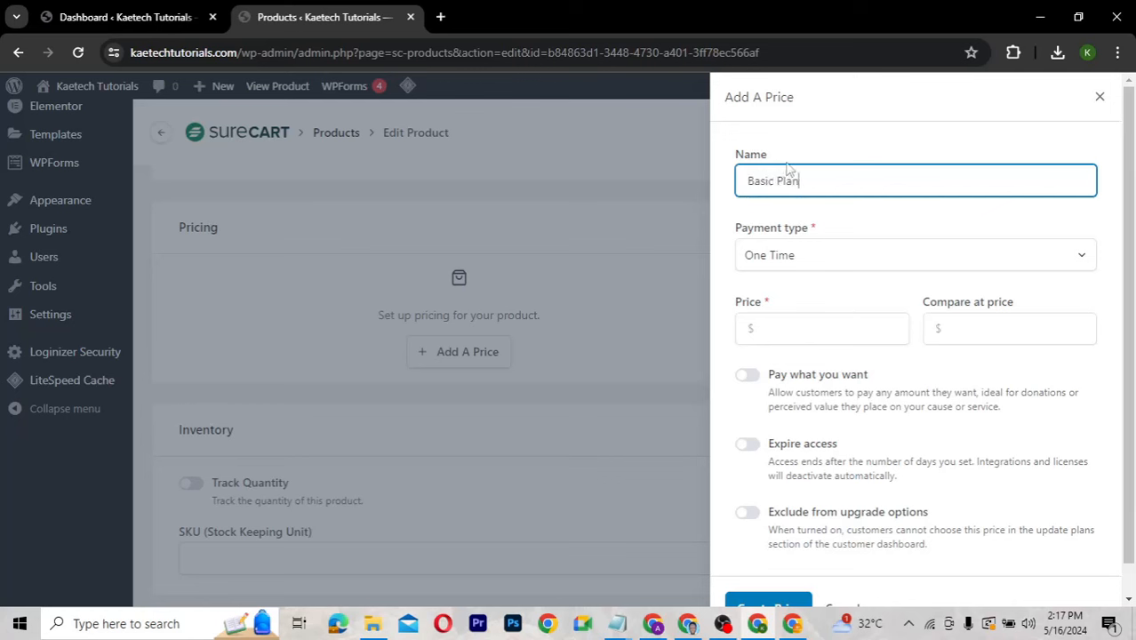
left_click(825, 258)
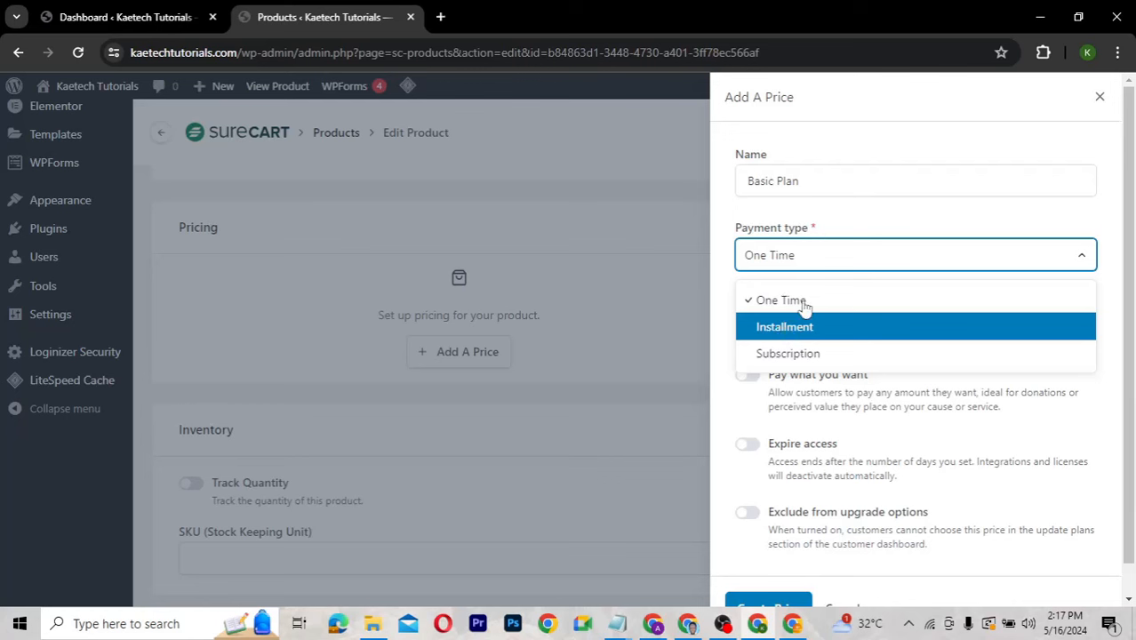
left_click(803, 303)
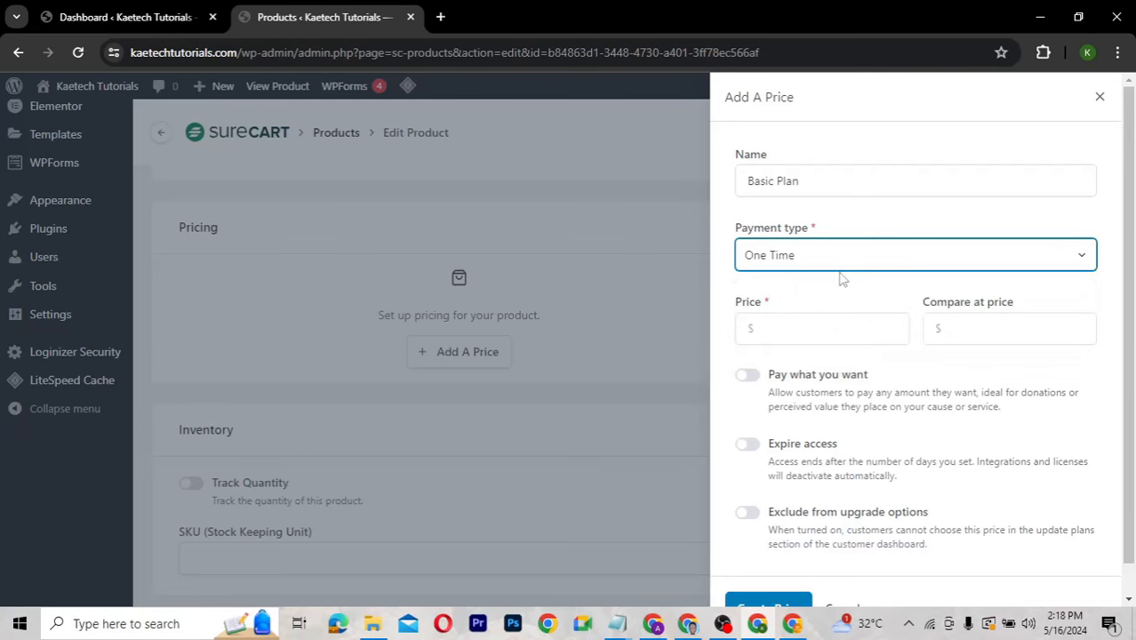
left_click(759, 328)
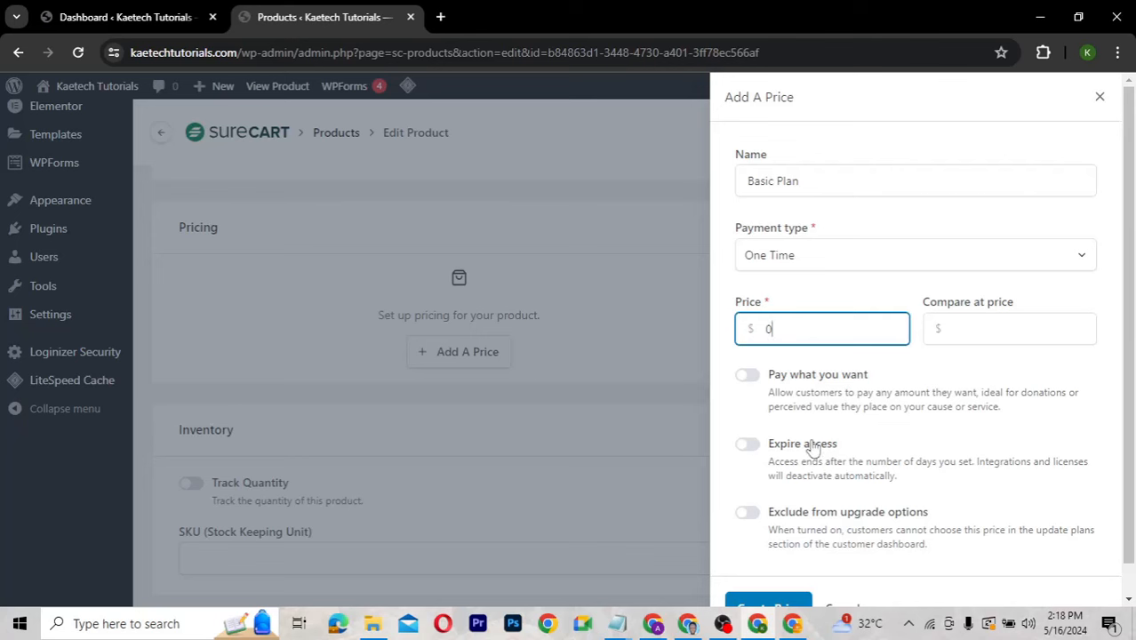
scroll(813, 449, "down", 1)
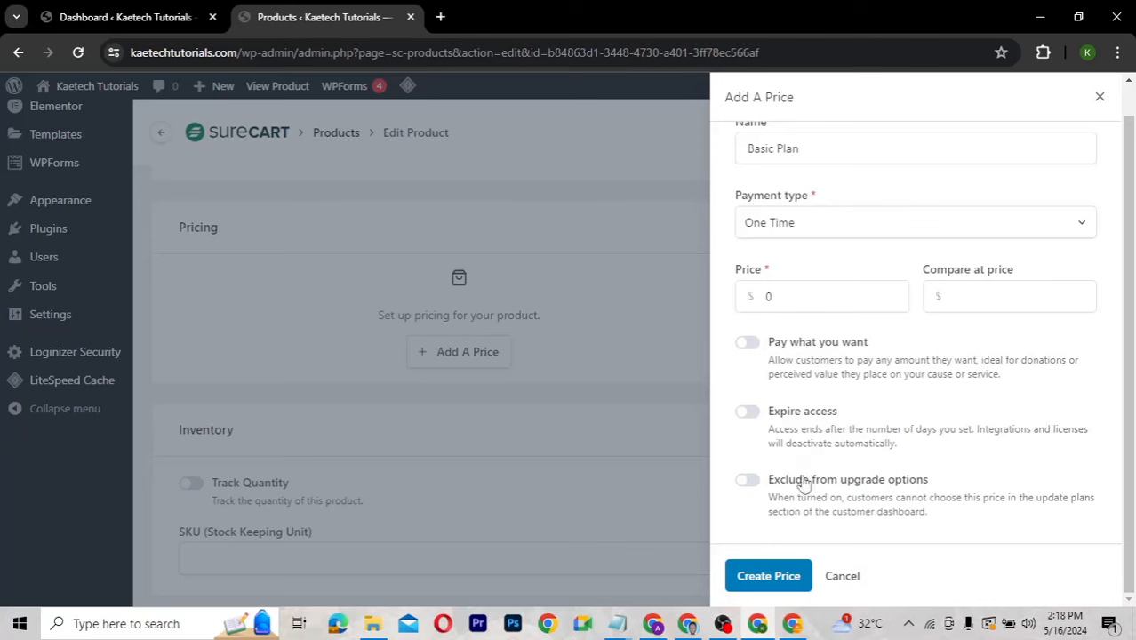
left_click(766, 577)
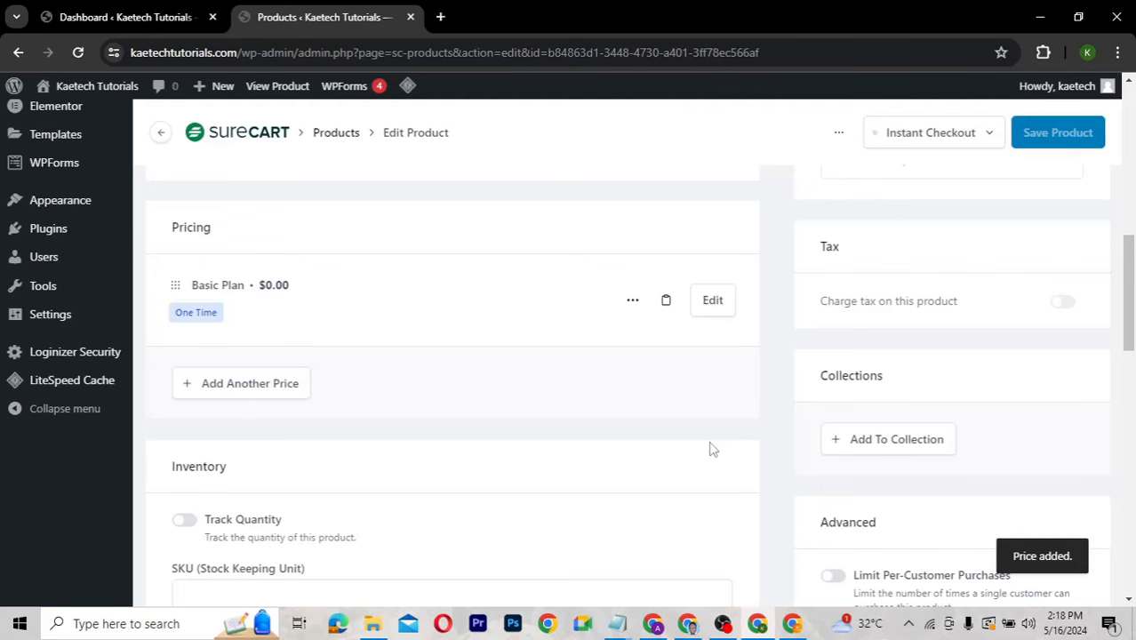
scroll(711, 449, "down", 7)
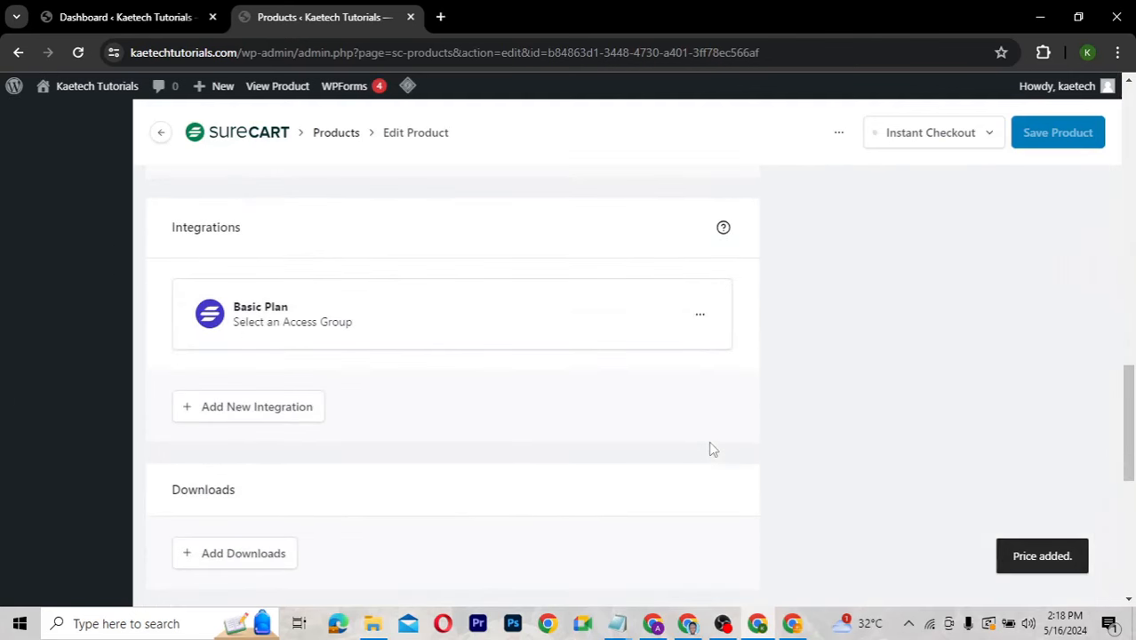
scroll(711, 449, "down", 1)
scroll(711, 449, "down", 3)
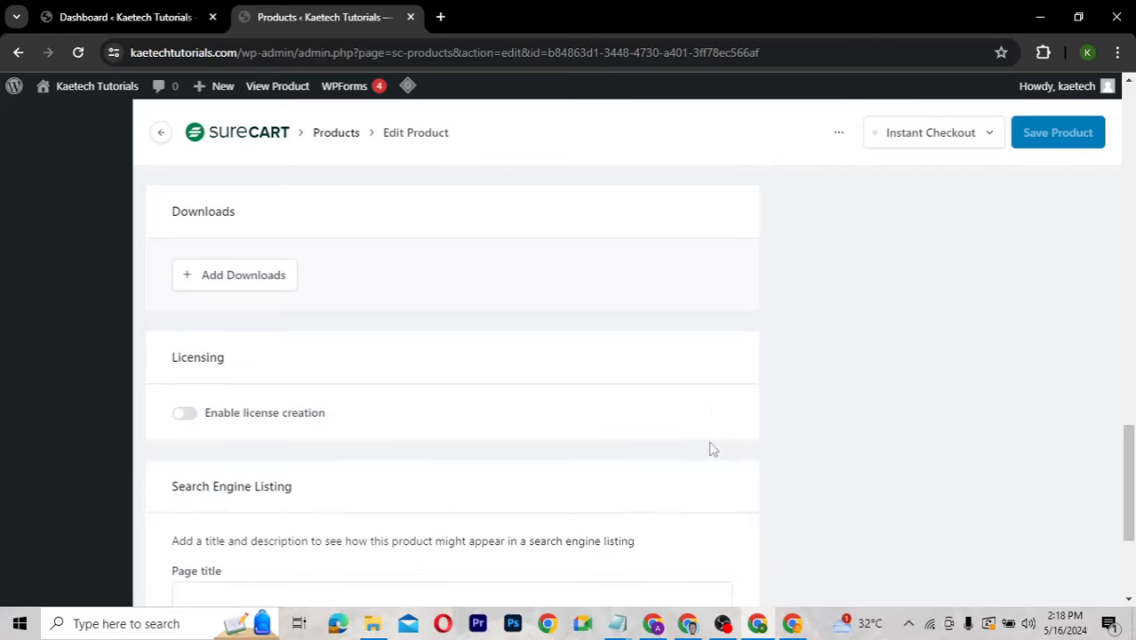
scroll(712, 449, "down", 1)
scroll(712, 449, "down", 2)
scroll(712, 449, "up", 9)
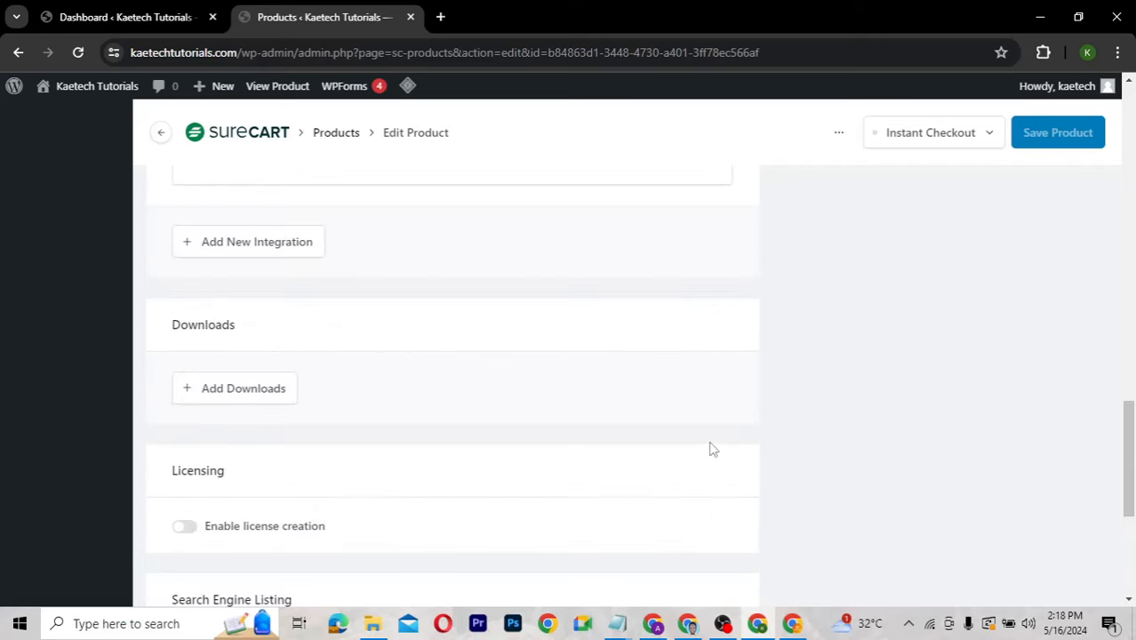
scroll(711, 449, "up", 5)
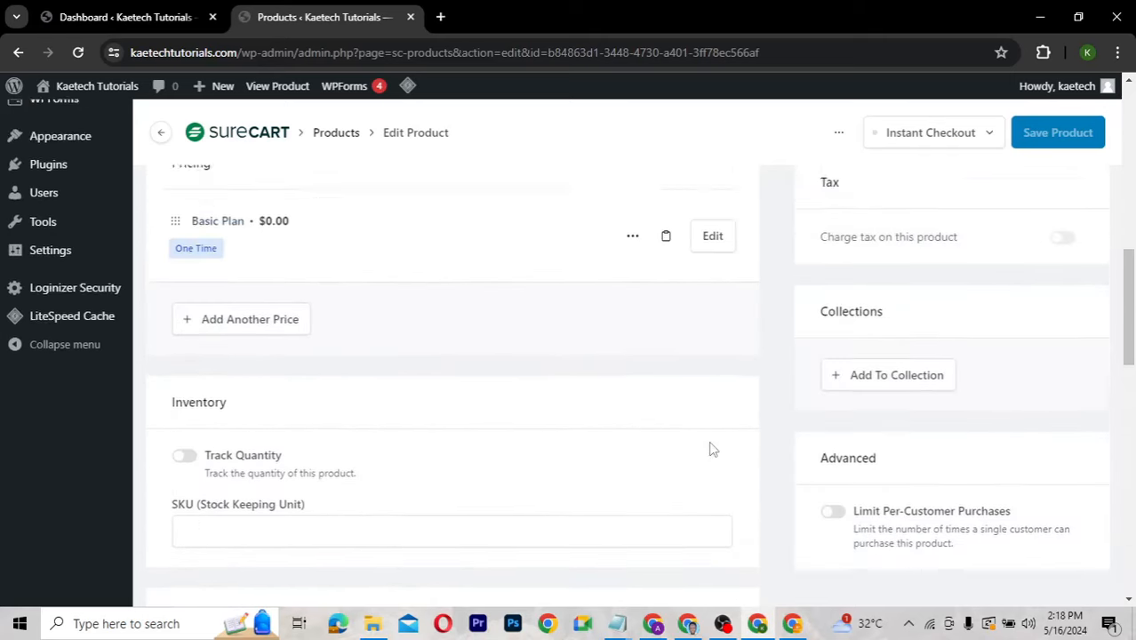
scroll(711, 449, "up", 3)
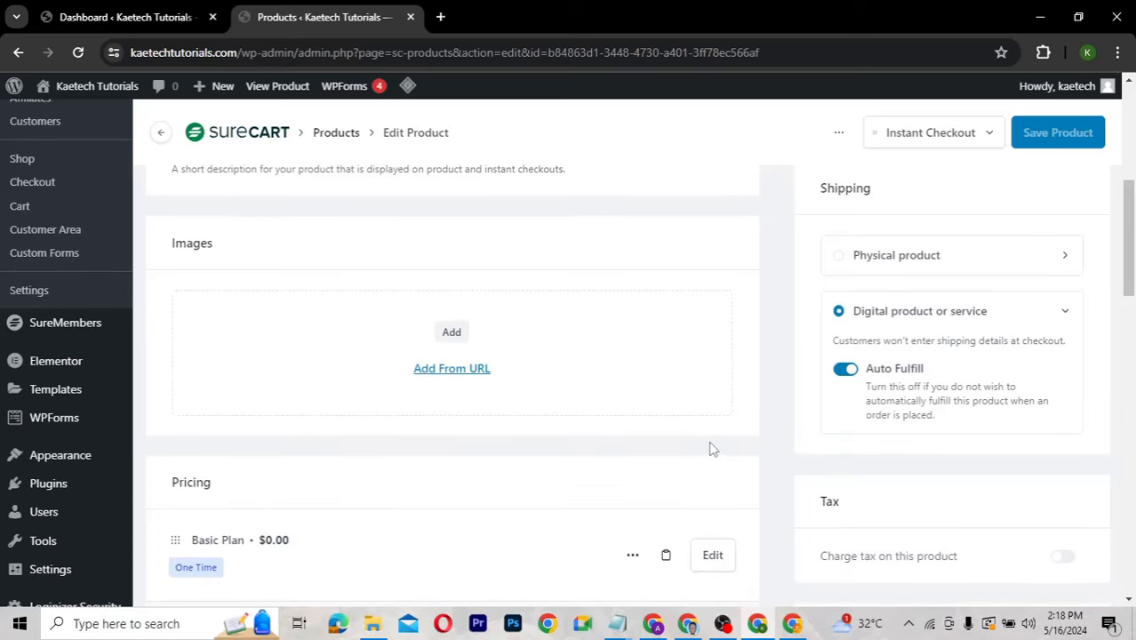
scroll(711, 449, "up", 4)
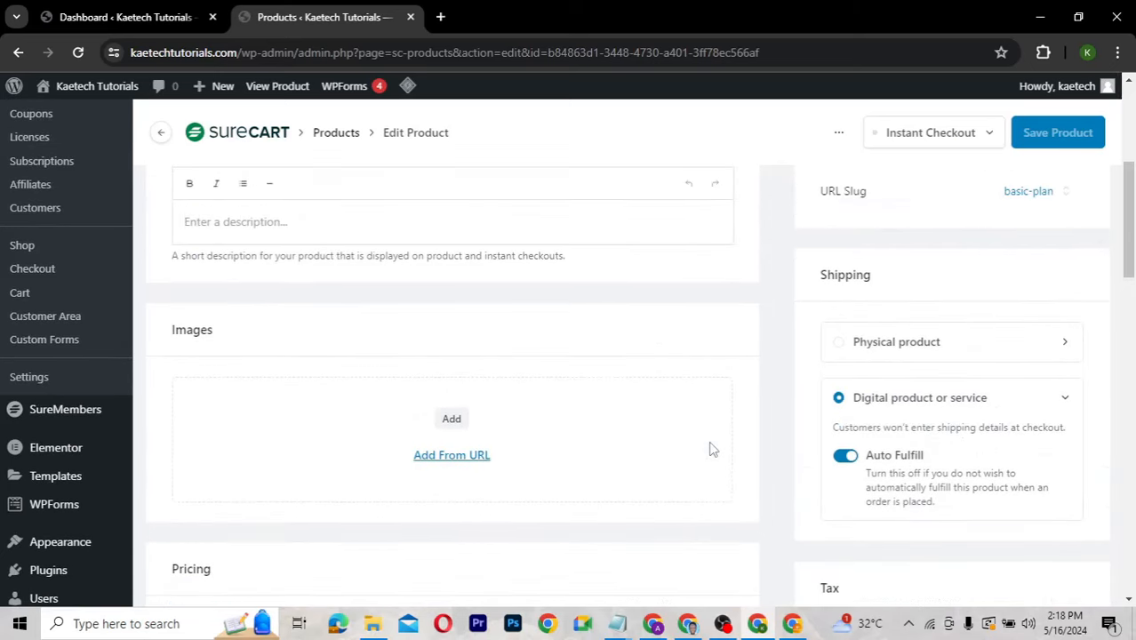
scroll(712, 444, "up", 1)
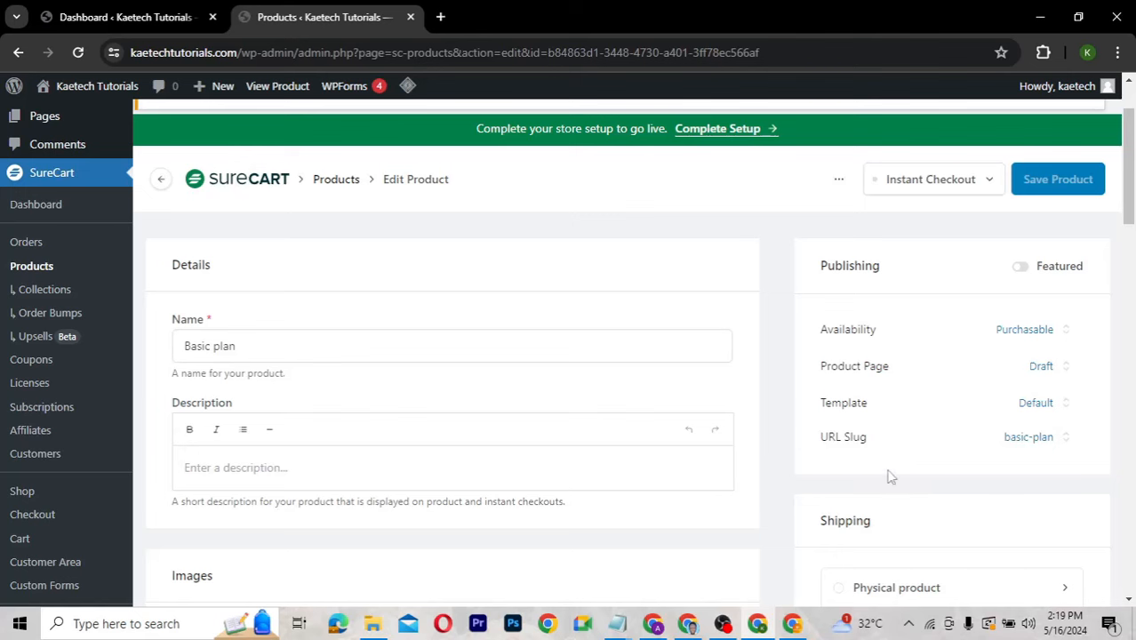
scroll(944, 472, "down", 3)
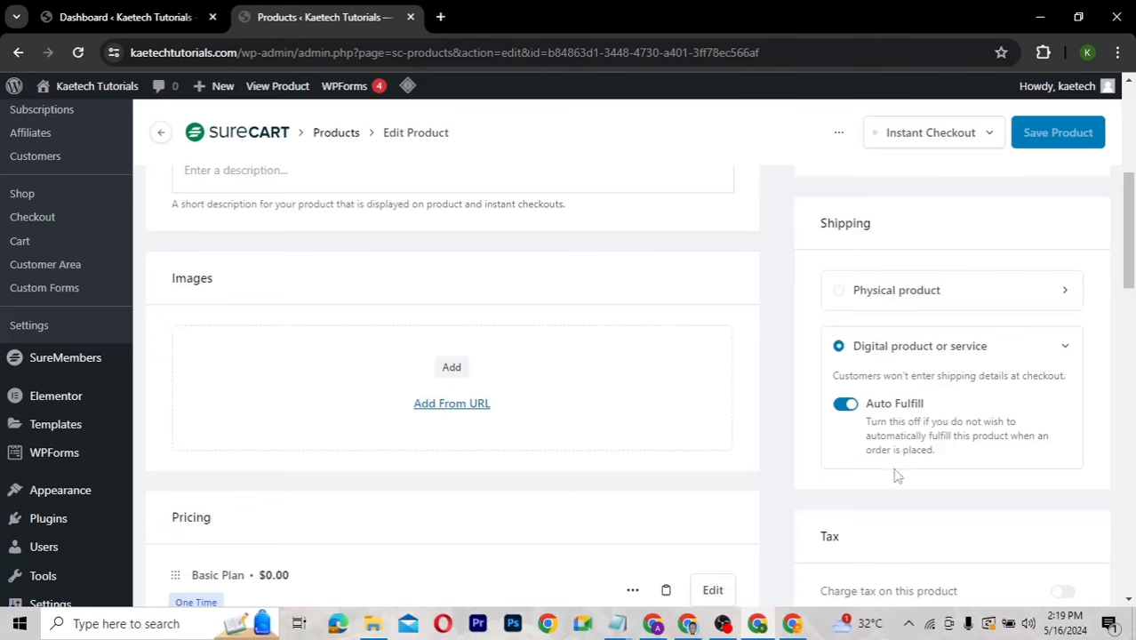
scroll(866, 490, "down", 1)
scroll(866, 491, "down", 2)
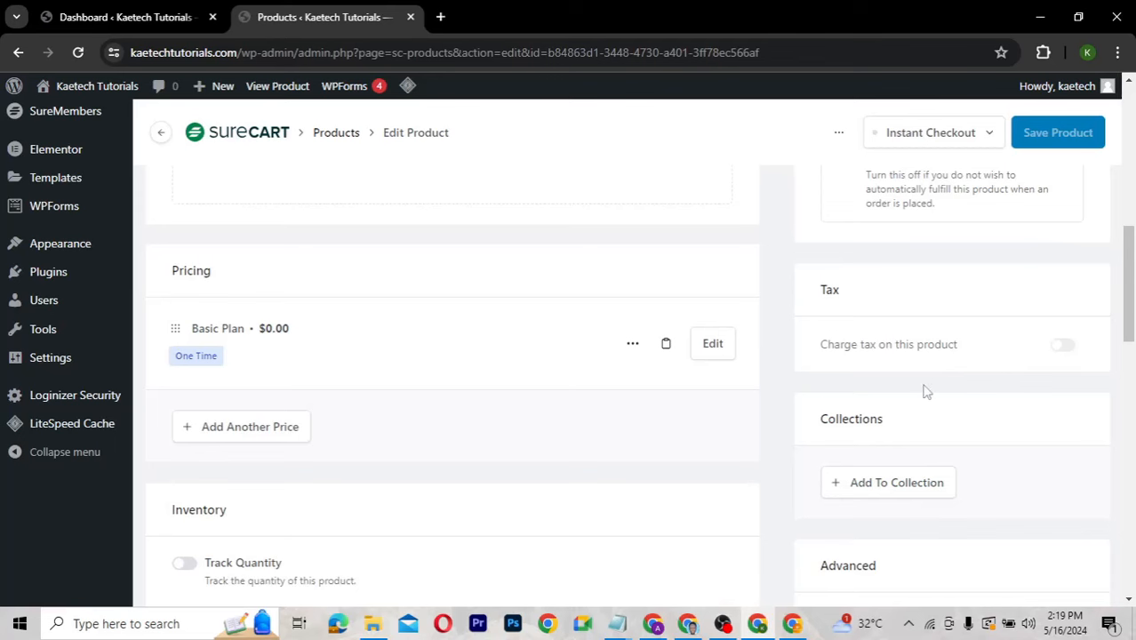
scroll(925, 389, "down", 2)
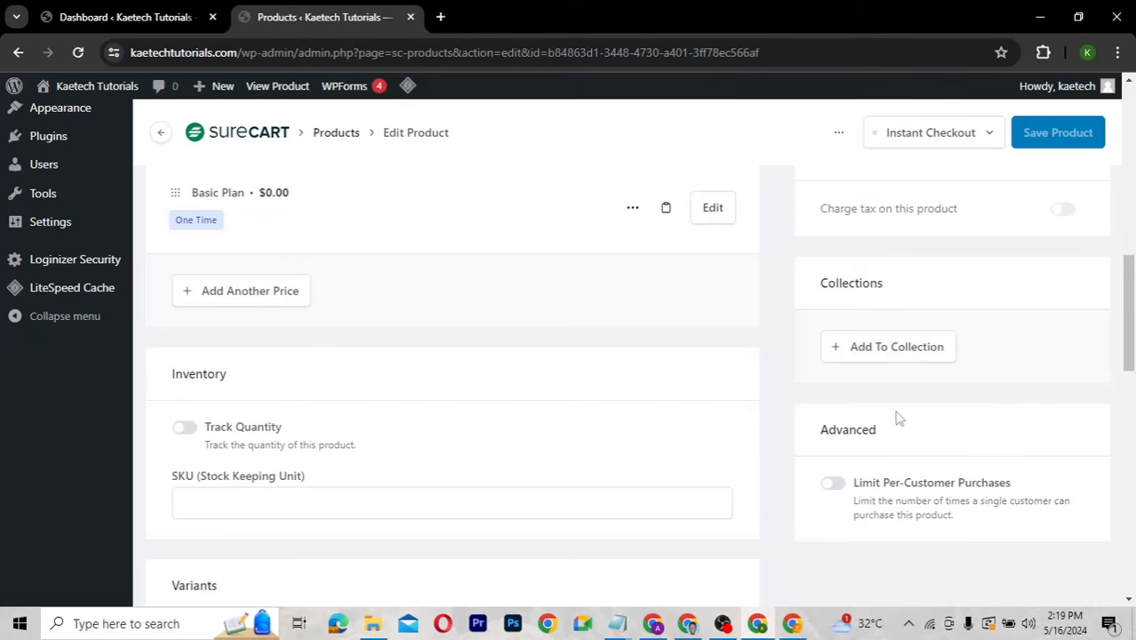
scroll(942, 400, "down", 3)
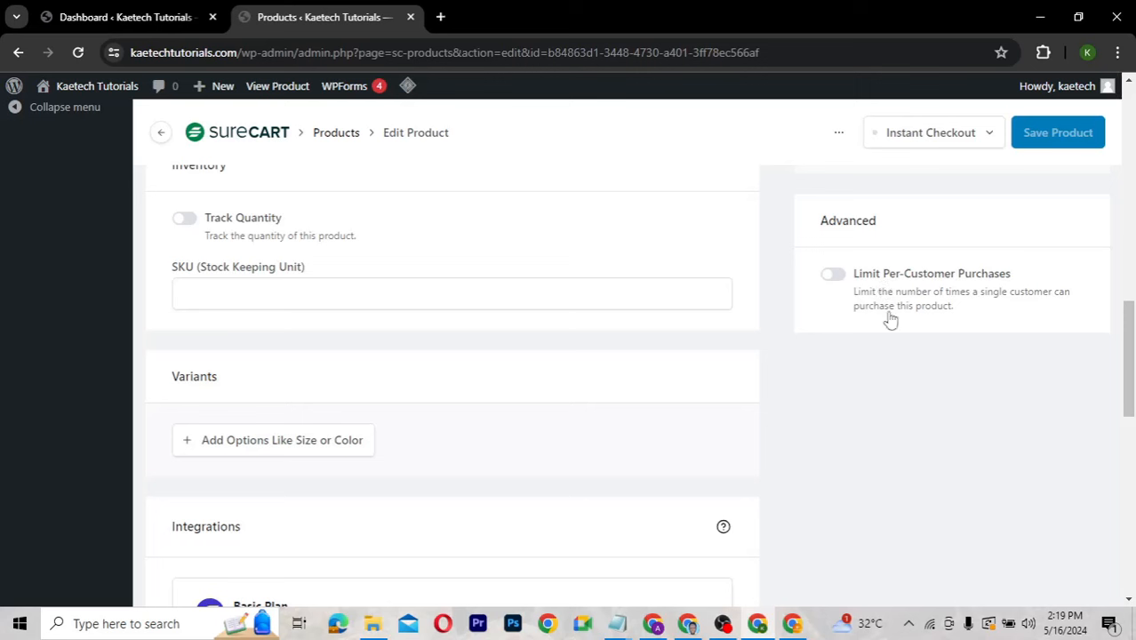
Turn on the per-customer purchase limit, keep it at 1, and save the product.
left_click(833, 275)
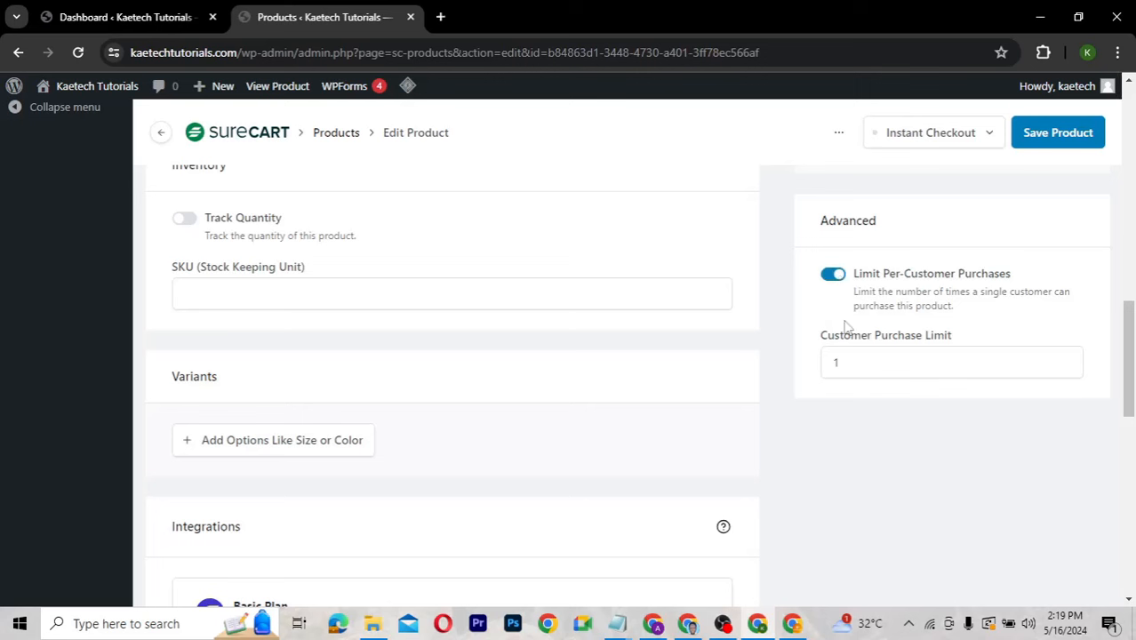
left_click(845, 363)
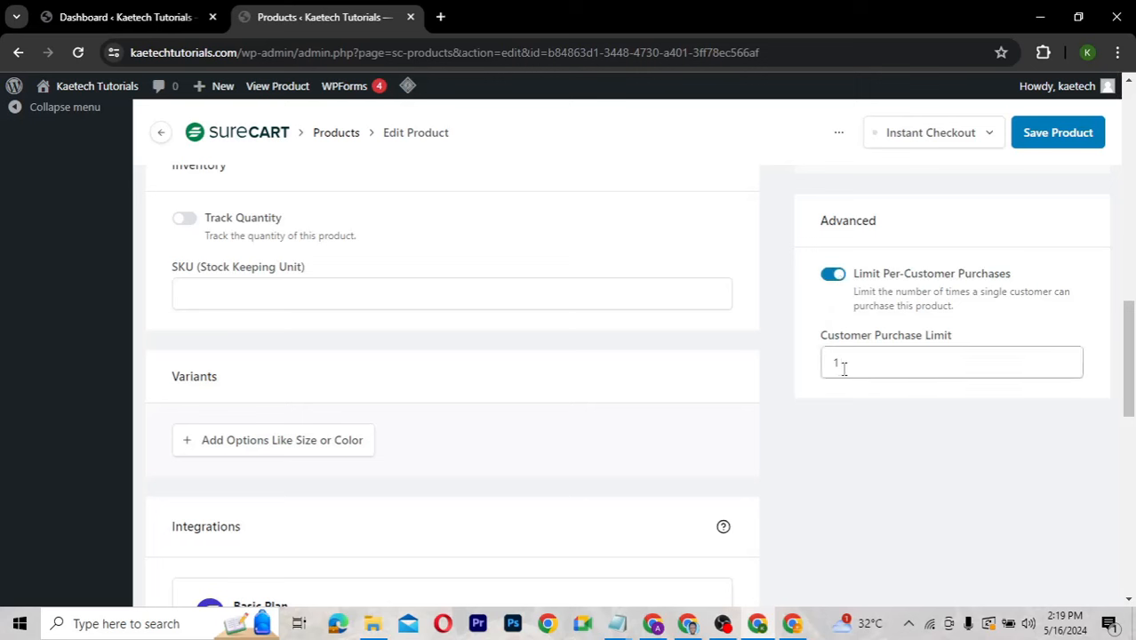
left_click_drag(844, 369, 811, 370)
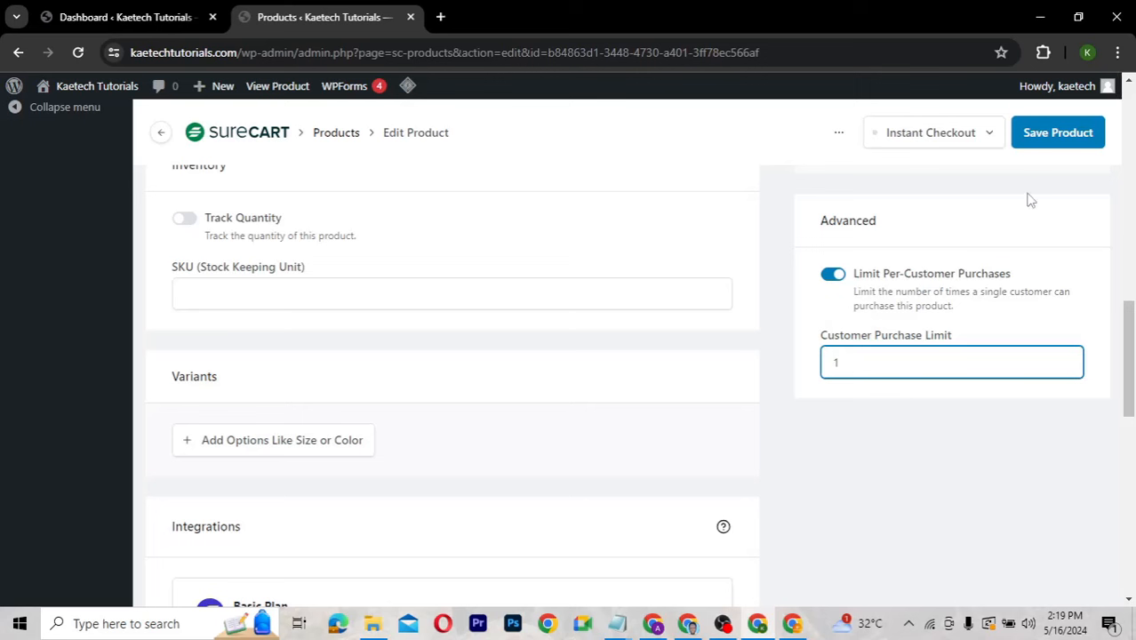
left_click(1049, 131)
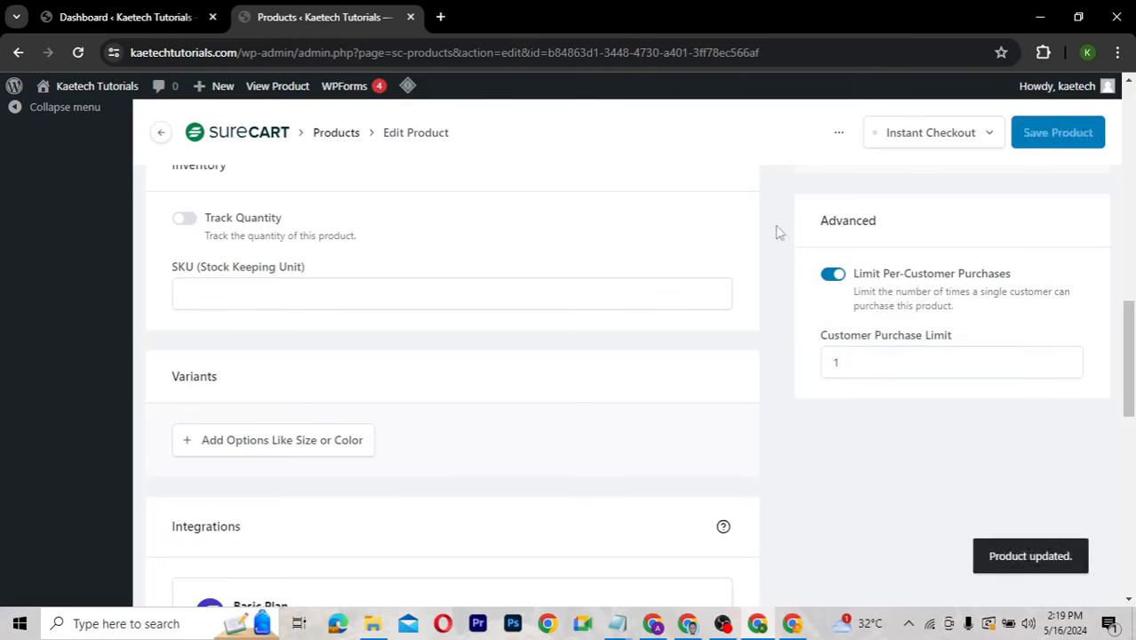
scroll(775, 232, "up", 10)
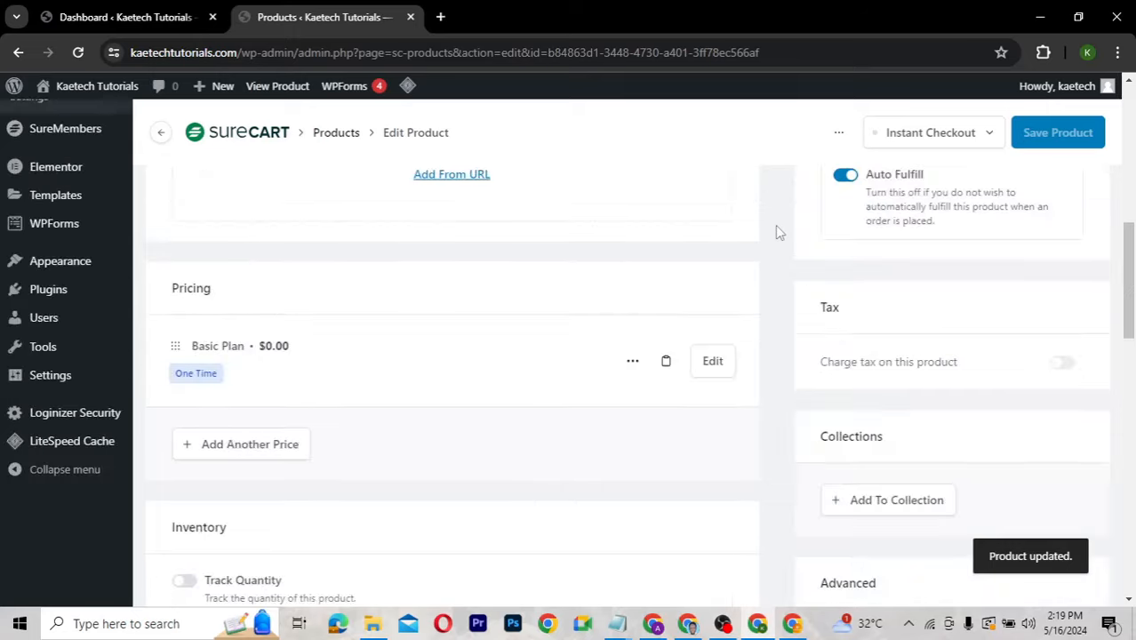
scroll(776, 226, "down", 1)
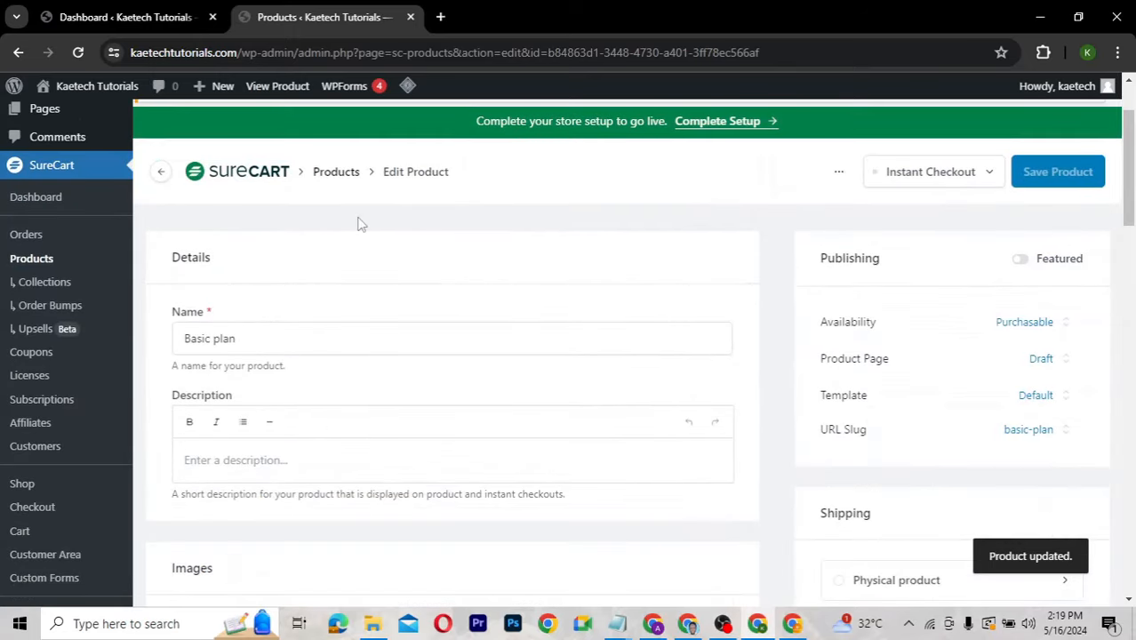
Set the Basic plan product page status to Published and save and publish it.
left_click(36, 260)
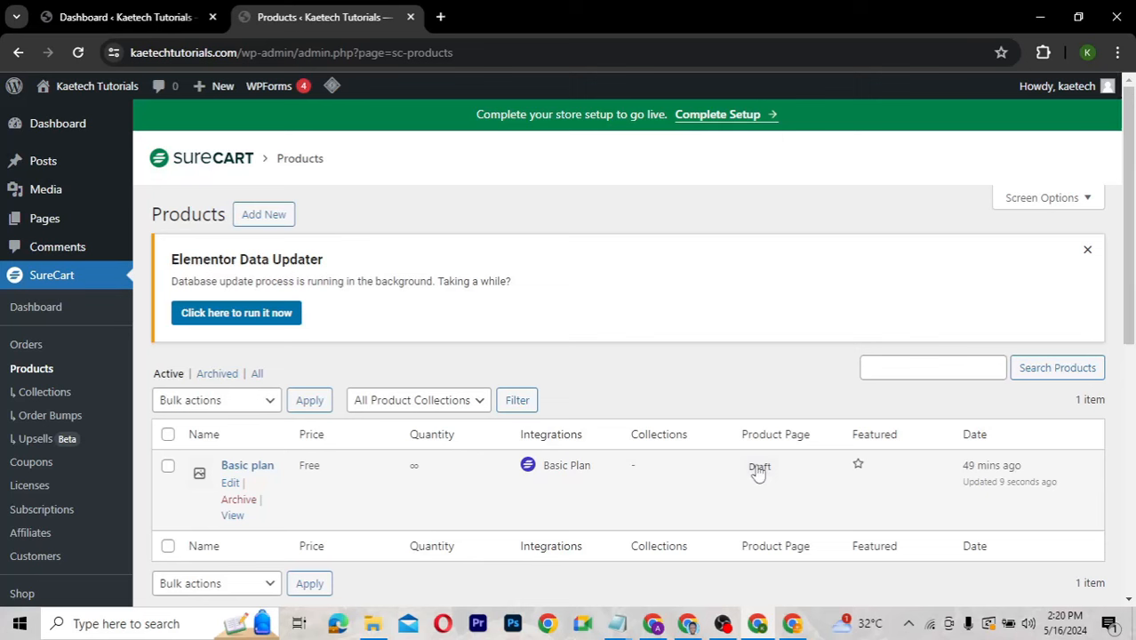
left_click(250, 466)
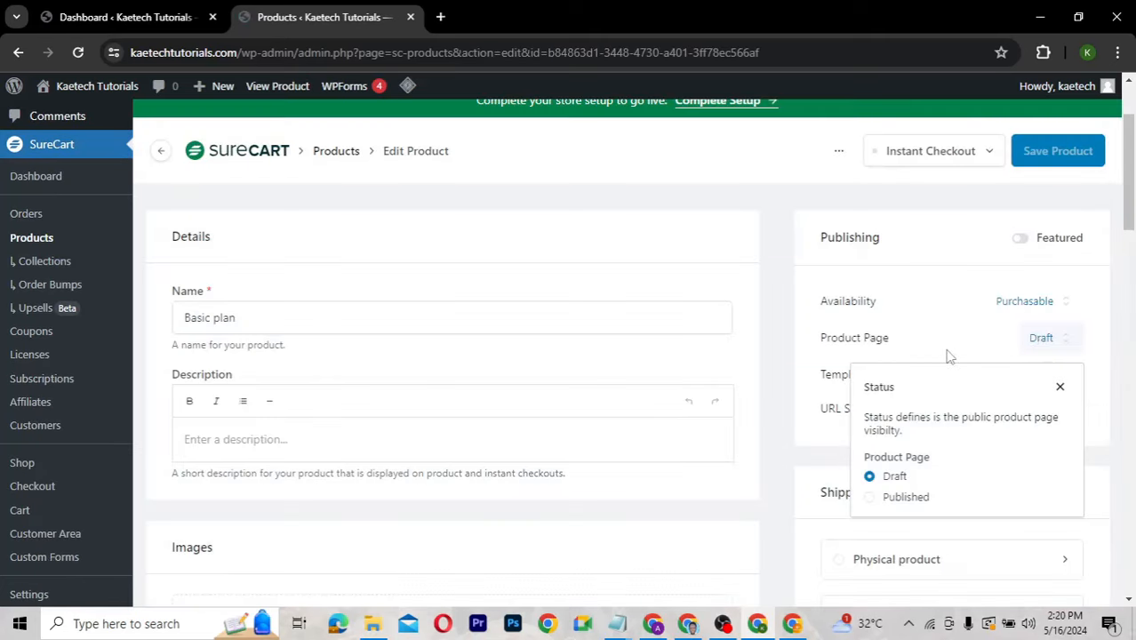
left_click(1038, 344)
left_click(1039, 344)
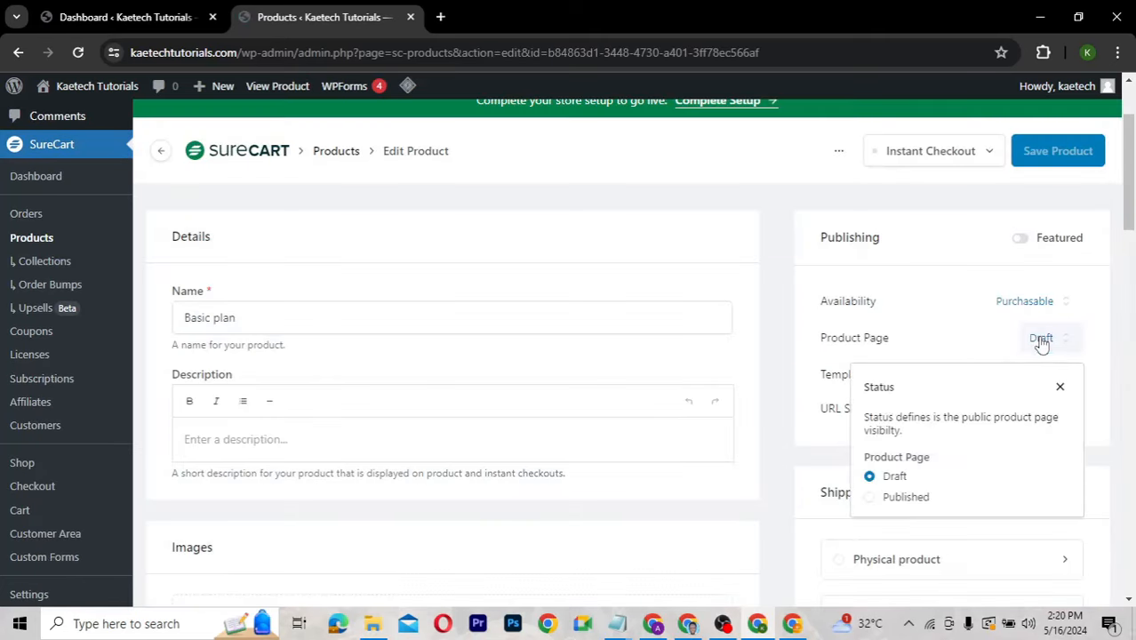
left_click(871, 499)
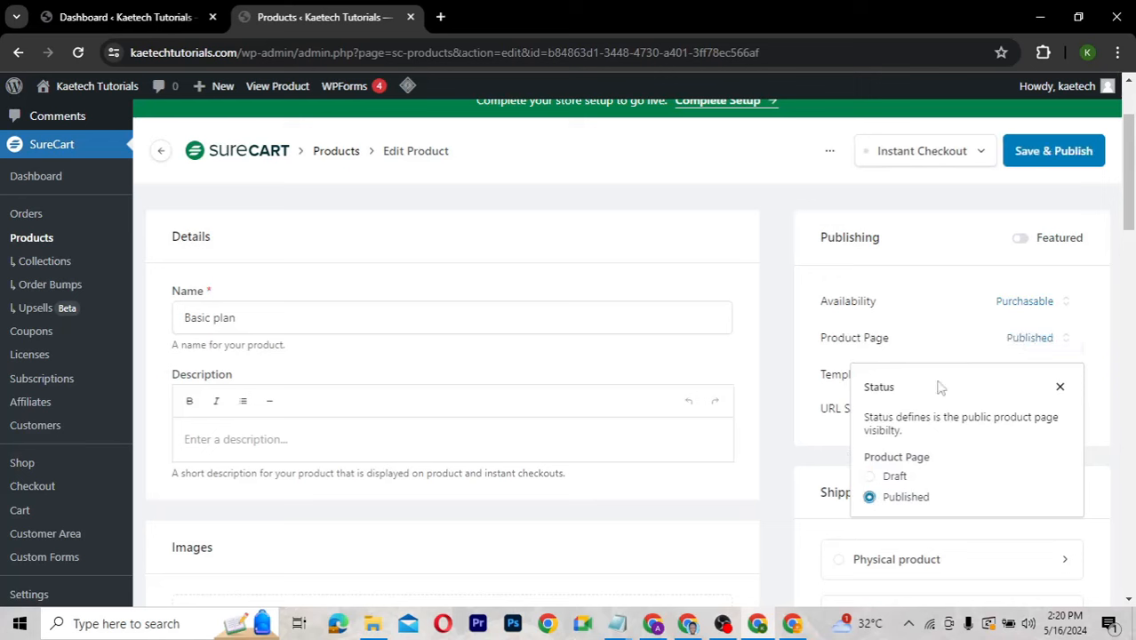
left_click(949, 347)
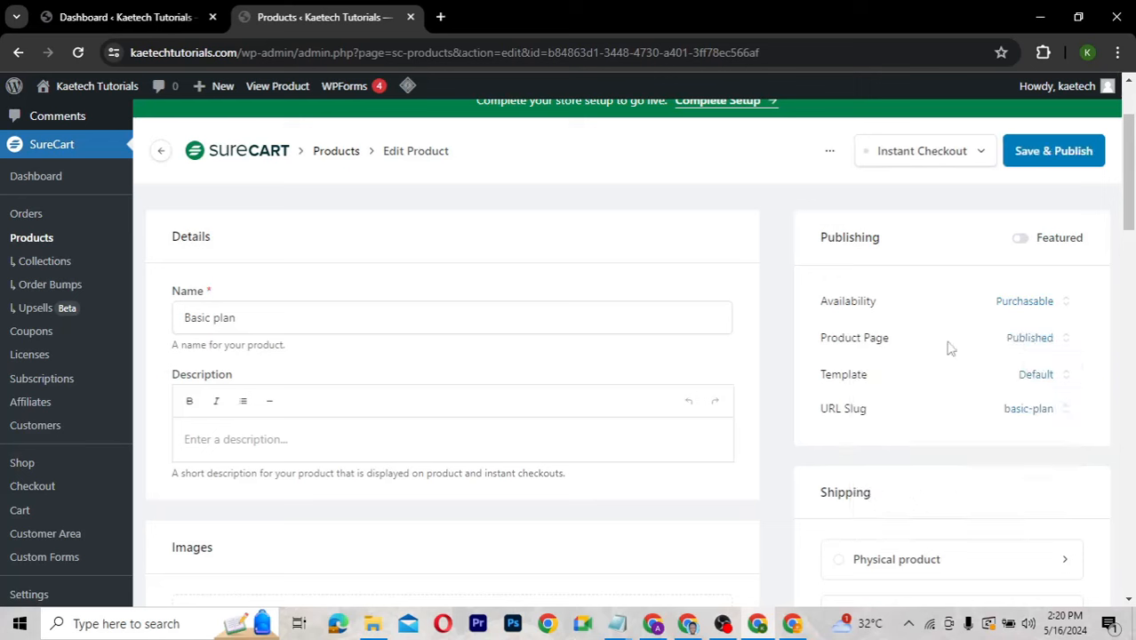
left_click(1054, 153)
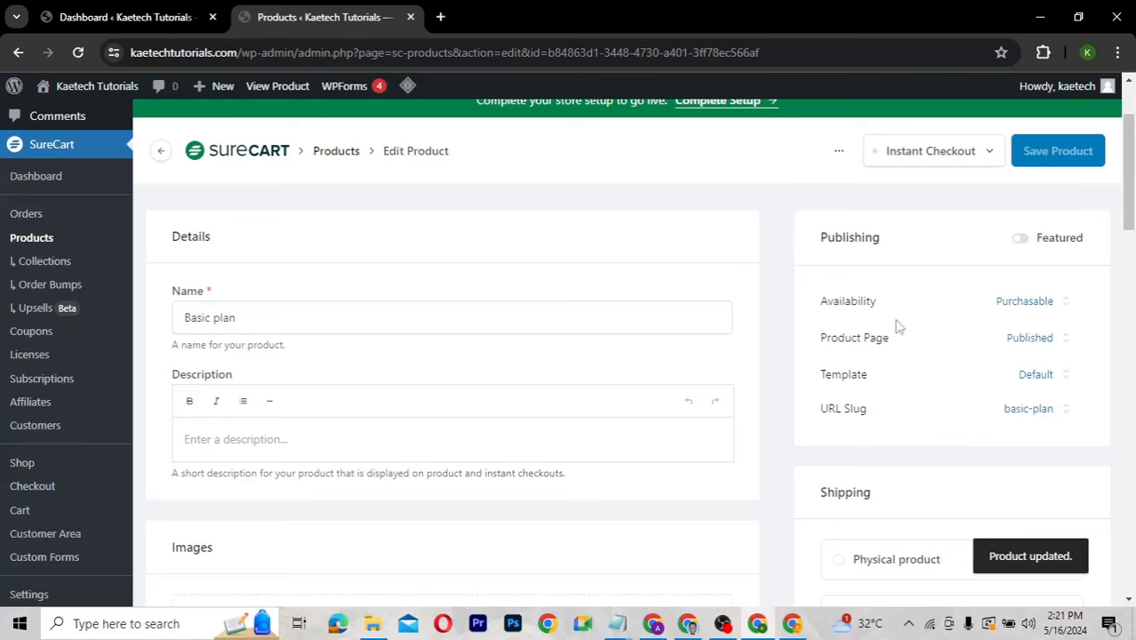
Return to the SureCart Products list and start creating a new product.
left_click(1117, 54)
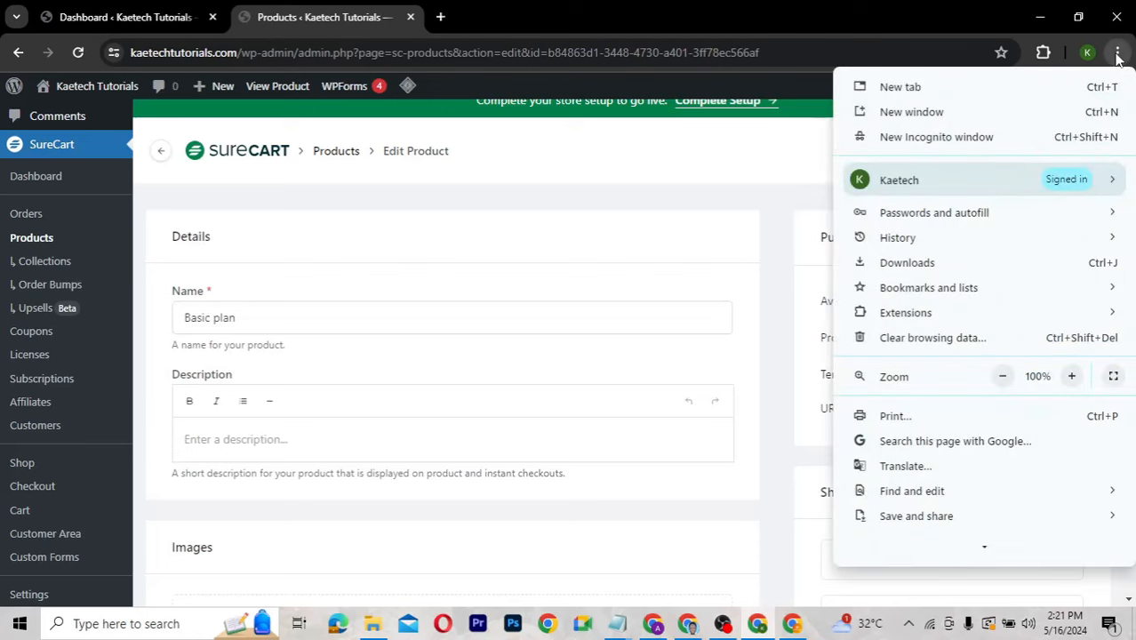
left_click(1117, 53)
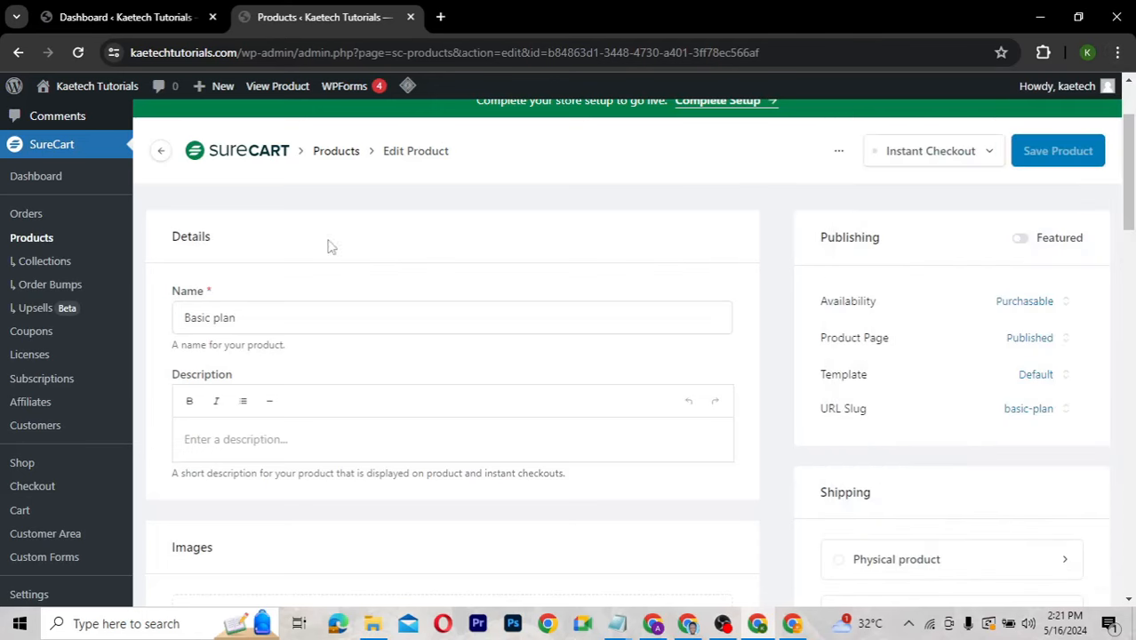
left_click(31, 237)
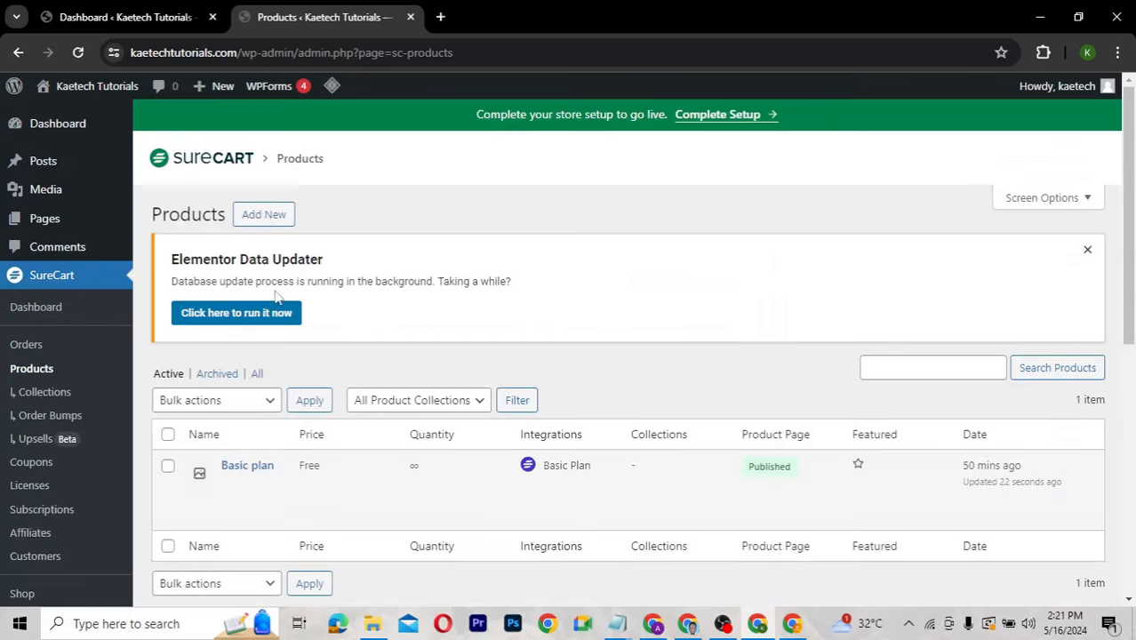
left_click(257, 217)
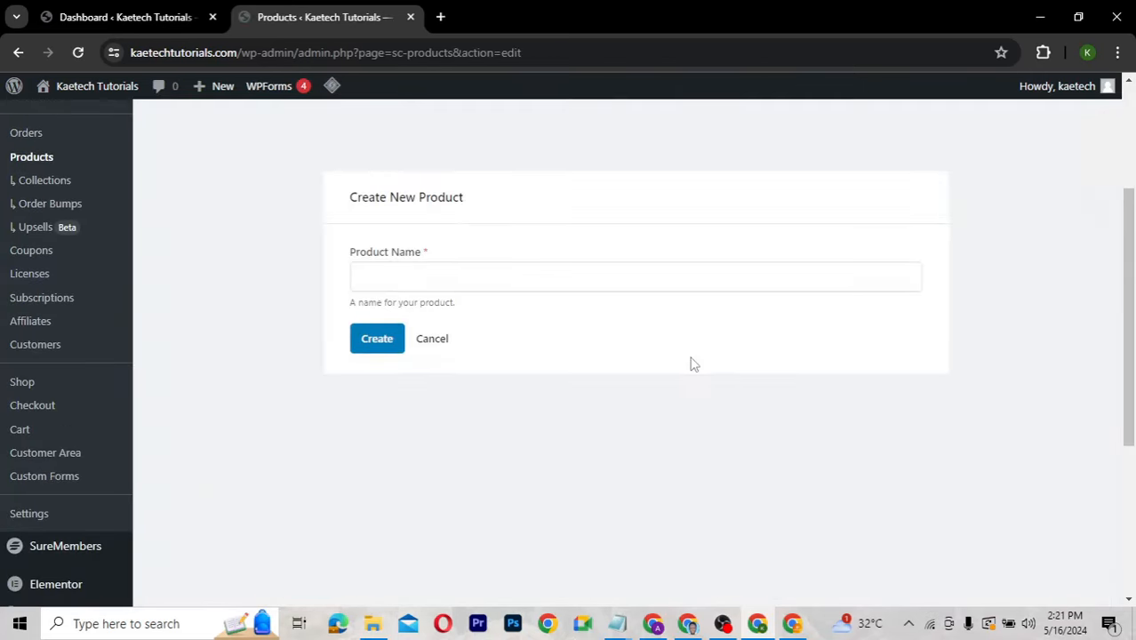
Create a product named 'Pro Plan' and scroll down to its Integrations section.
left_click(399, 280)
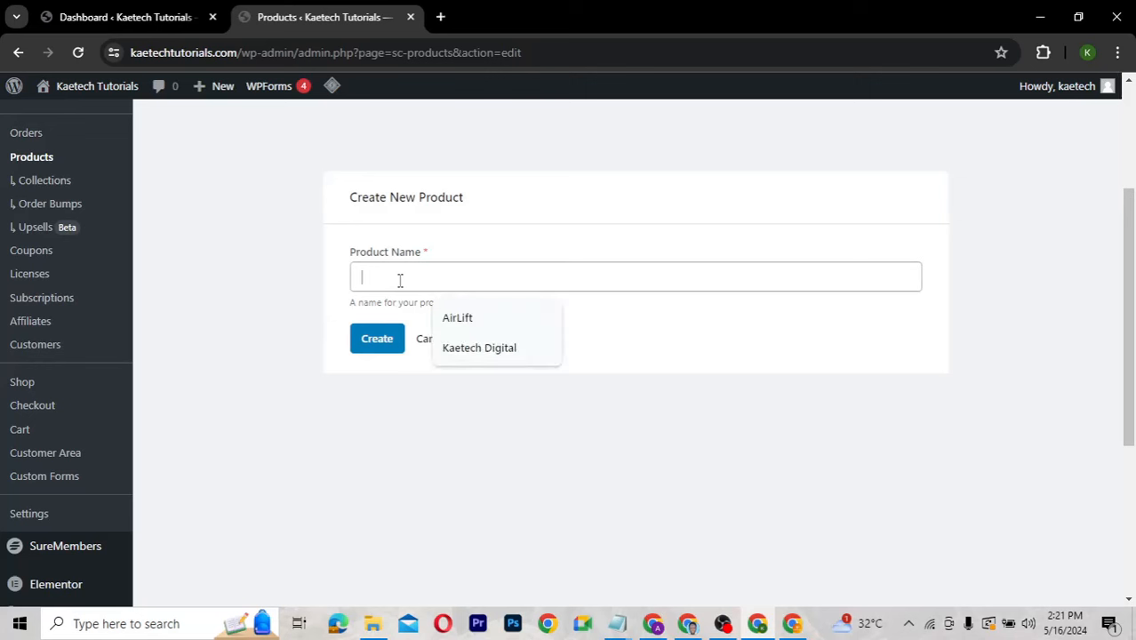
type("Pro Plan")
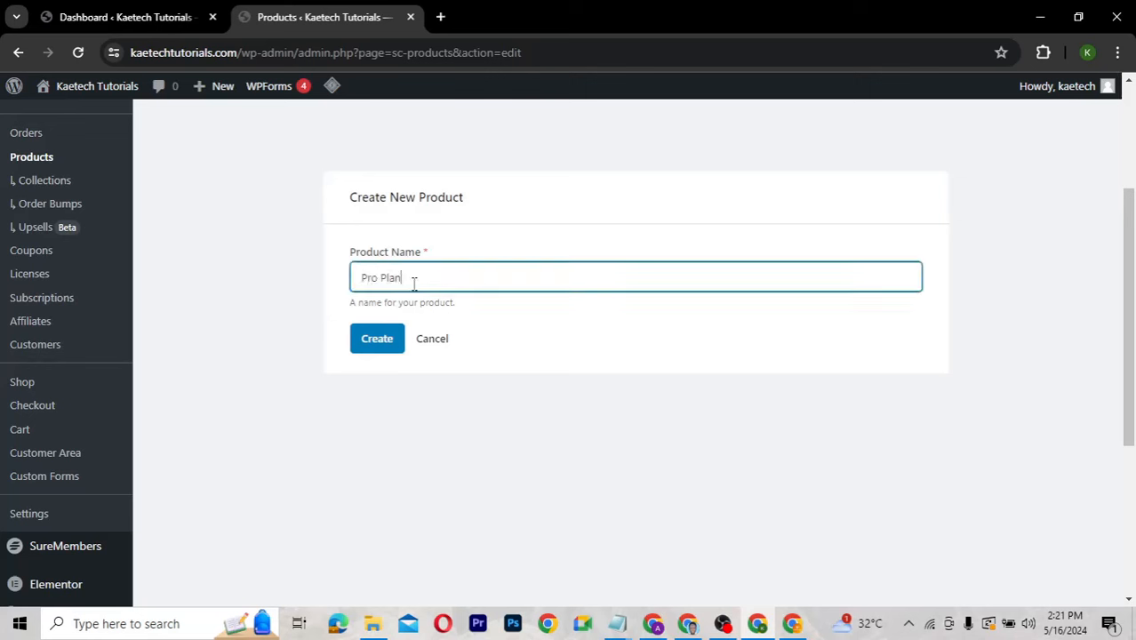
left_click_drag(414, 283, 397, 281)
left_click(401, 283)
double_click(384, 279)
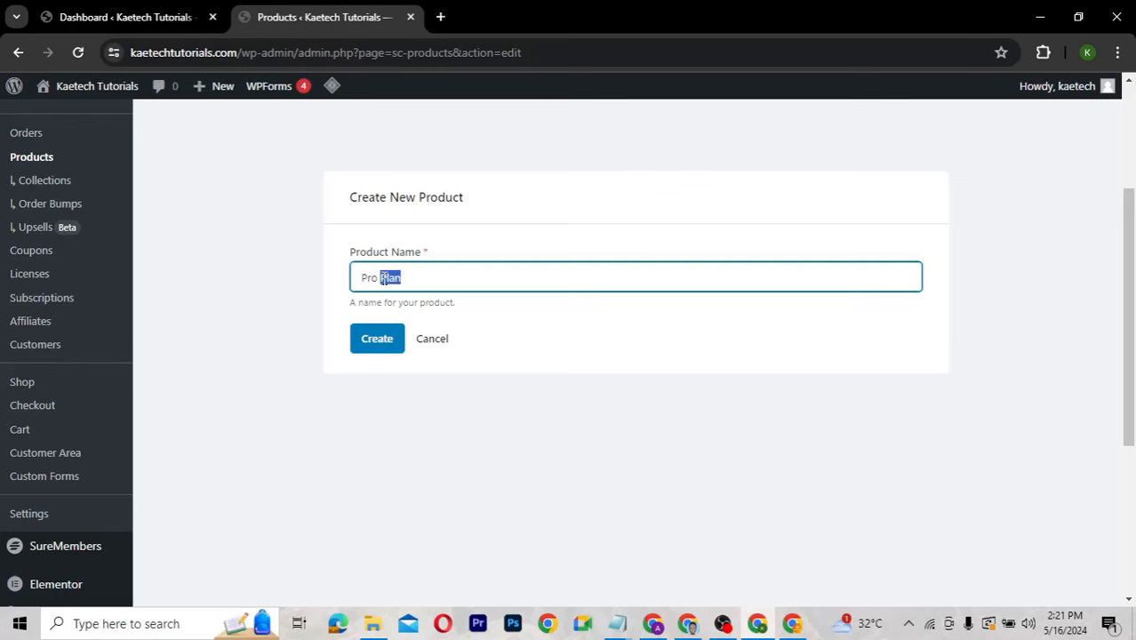
left_click(374, 342)
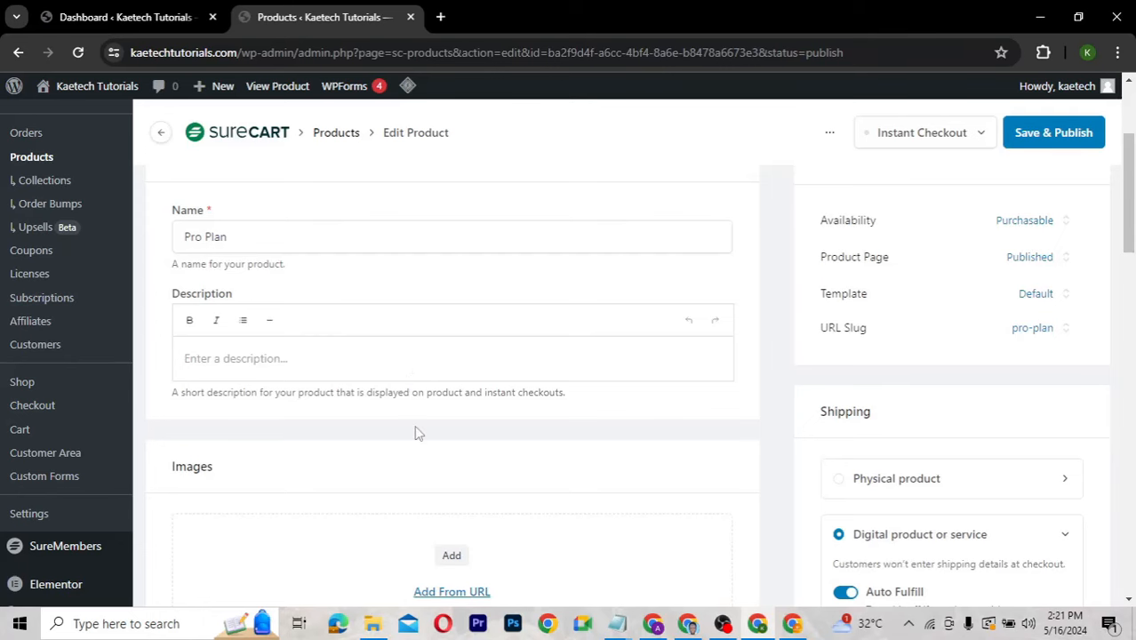
scroll(418, 434, "down", 7)
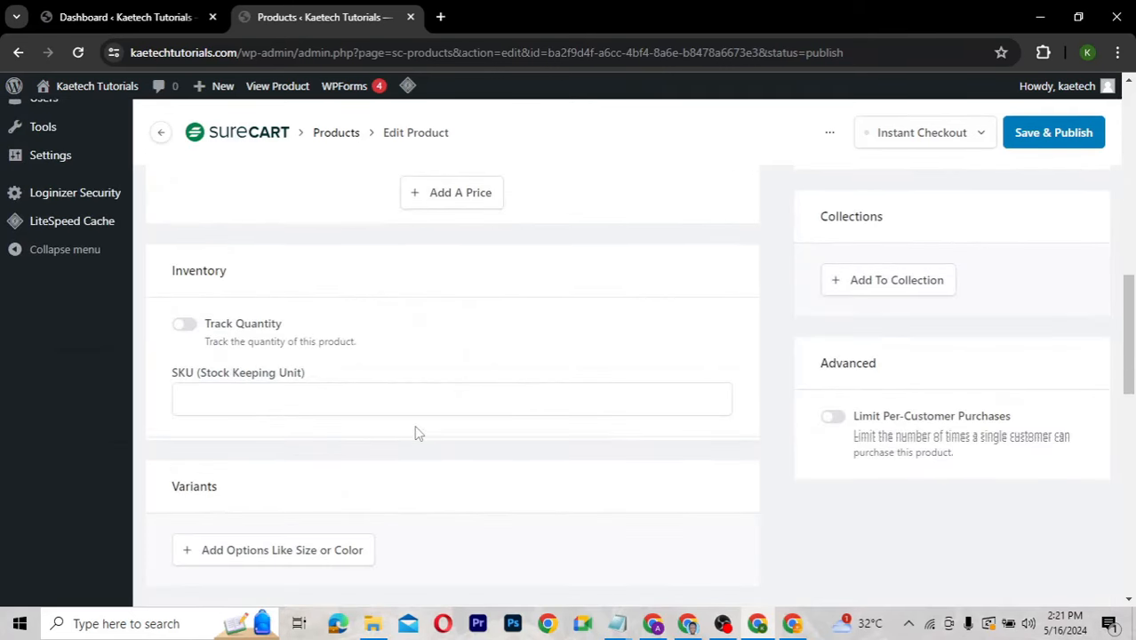
scroll(414, 433, "down", 5)
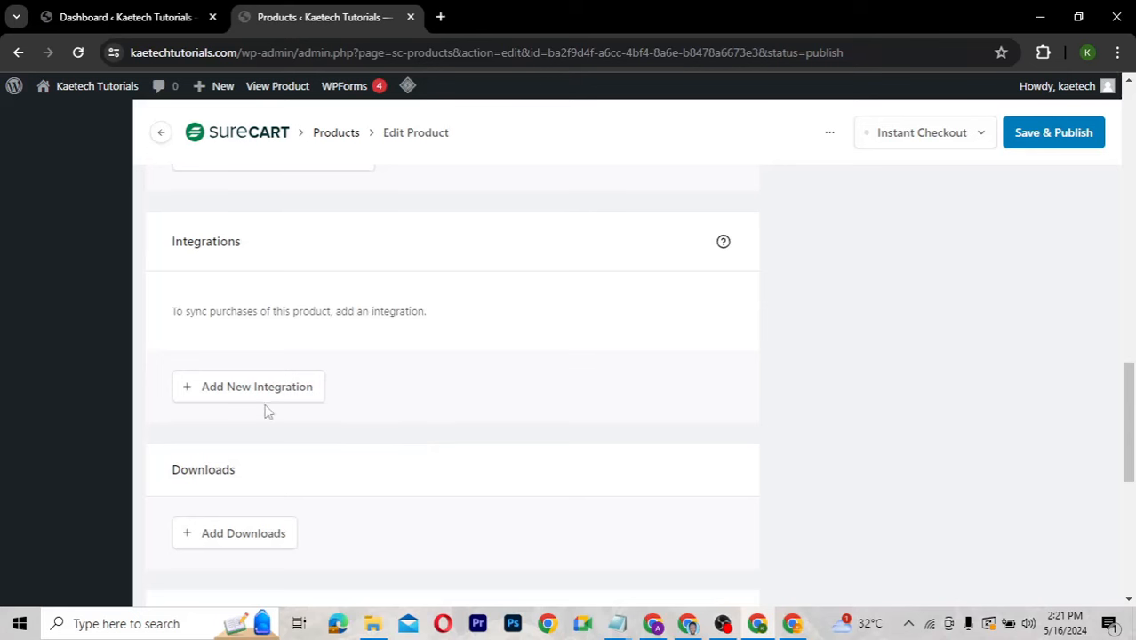
Save the Pro Plan product and add a SureMembers integration for the Pro Members access group.
left_click(265, 396)
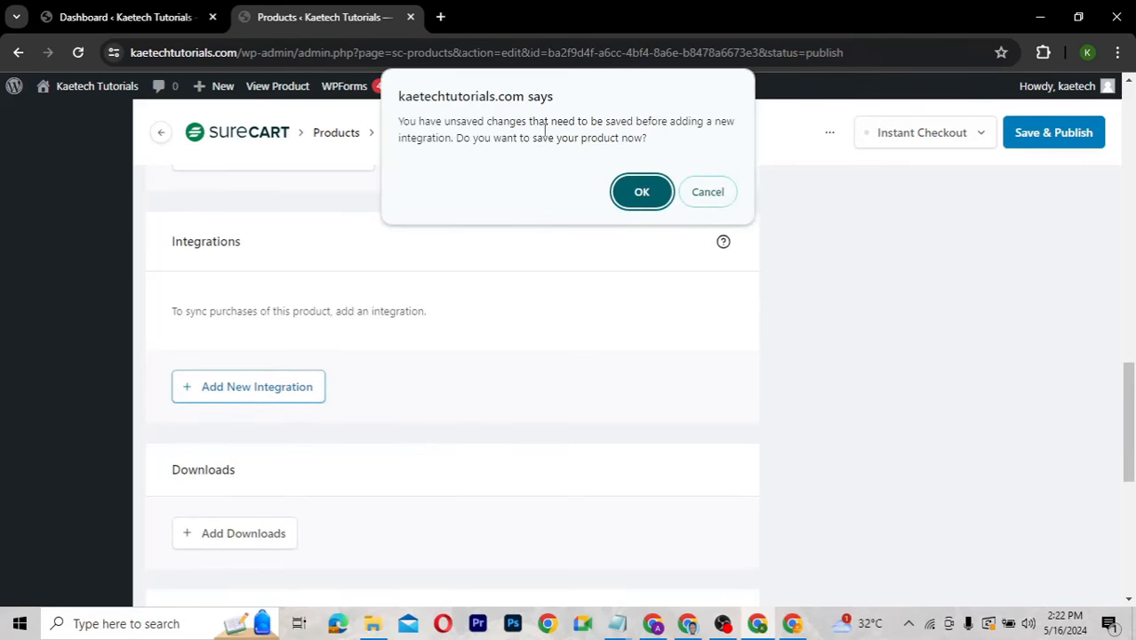
left_click(642, 193)
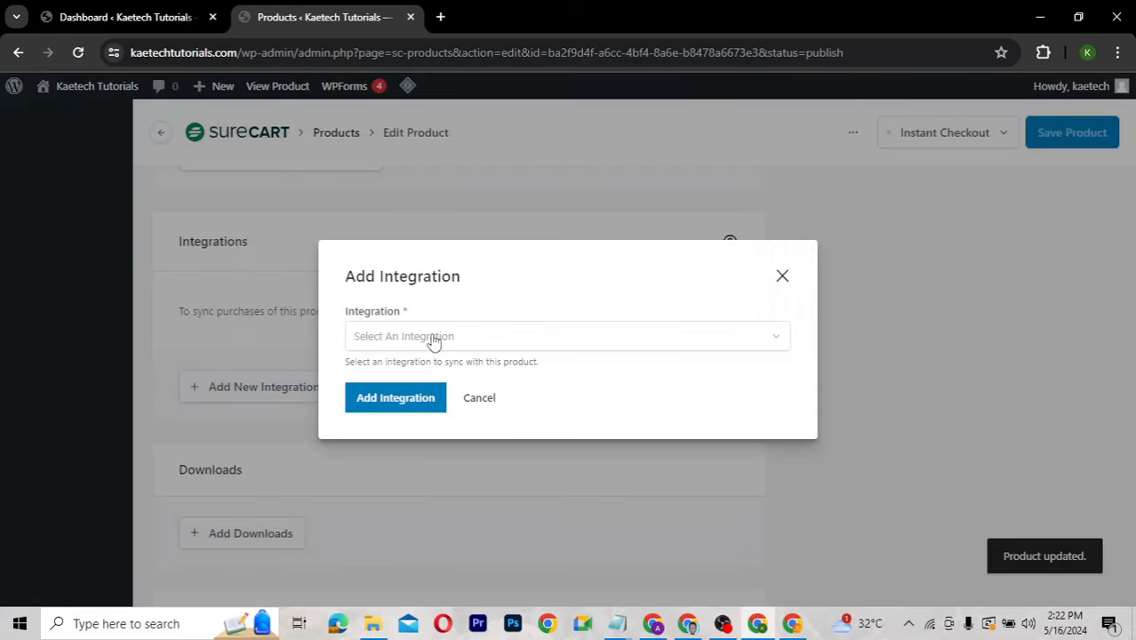
left_click(434, 338)
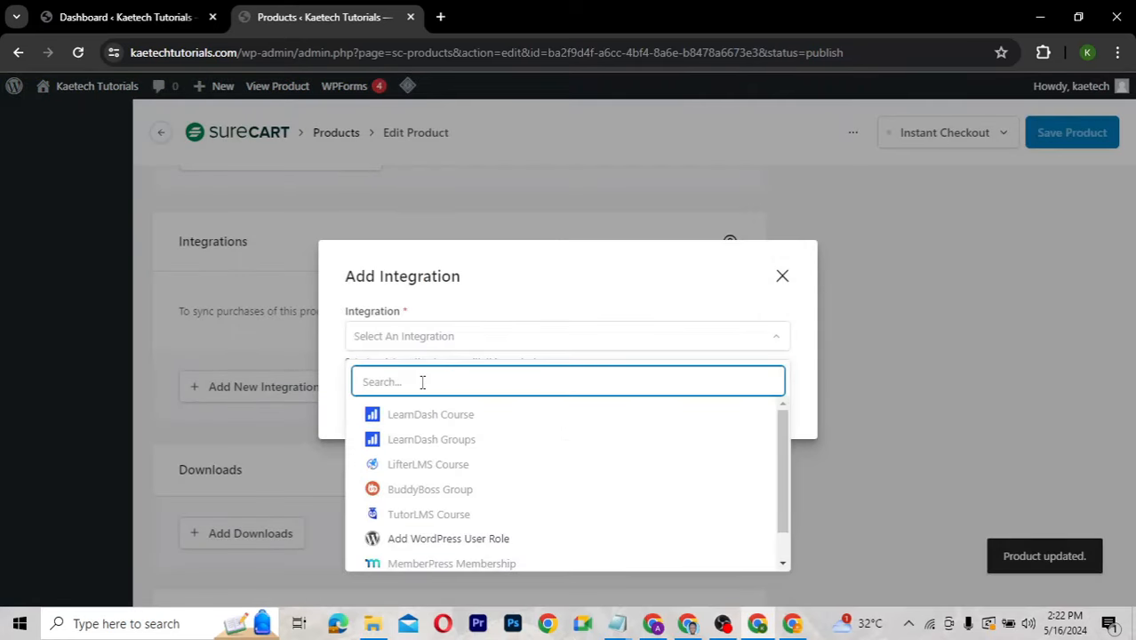
left_click_drag(784, 436, 780, 505)
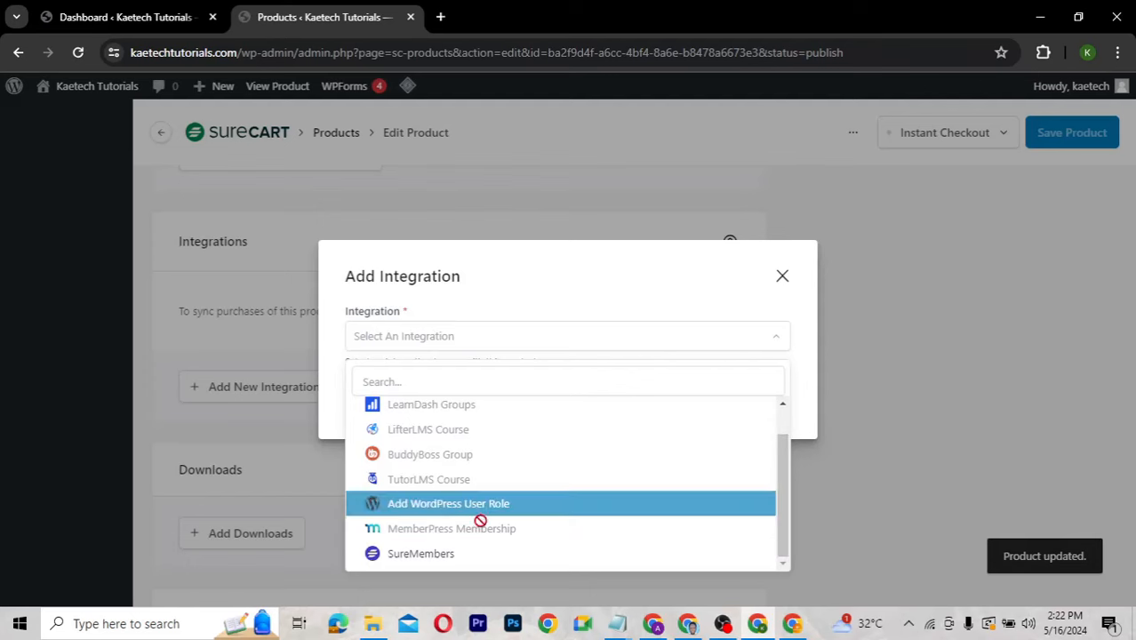
left_click(446, 557)
left_click(471, 385)
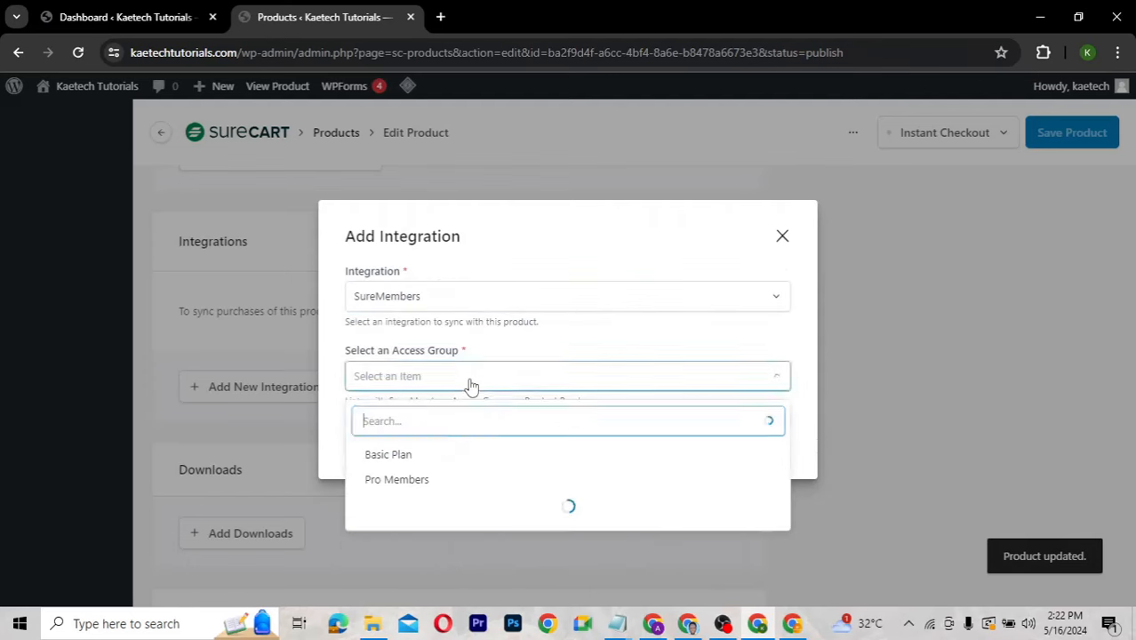
left_click(411, 486)
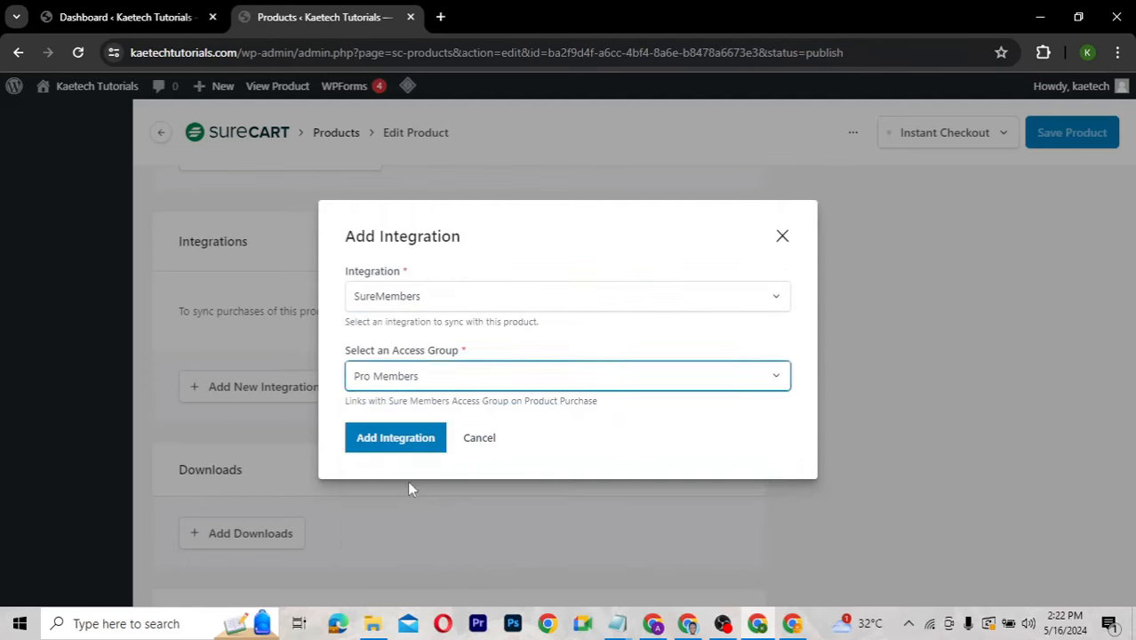
left_click(396, 438)
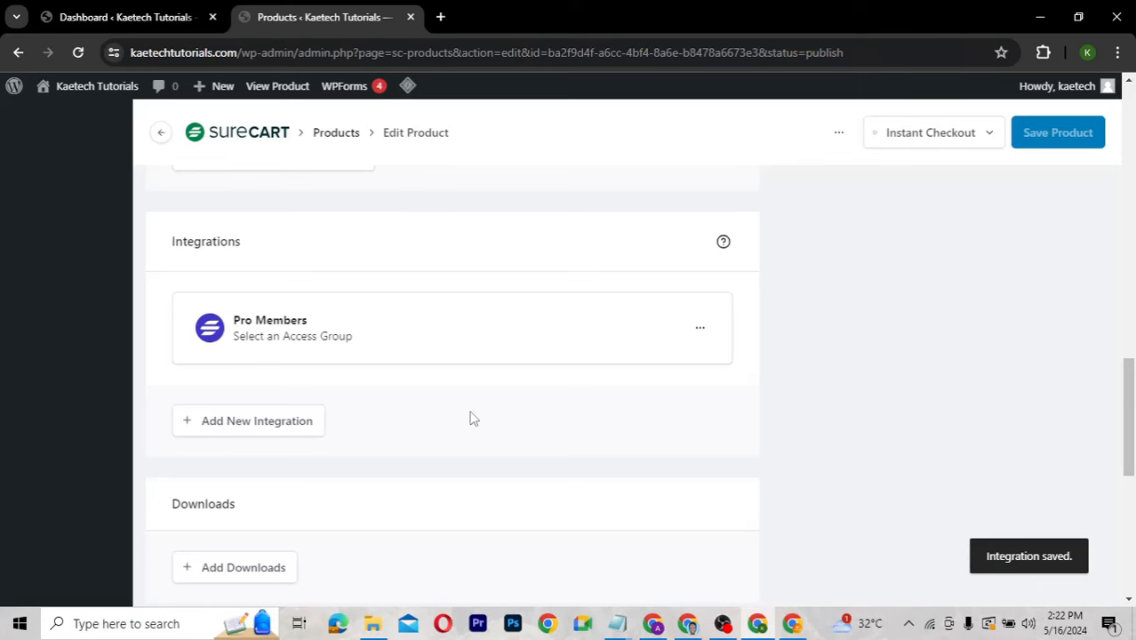
scroll(474, 419, "up", 10)
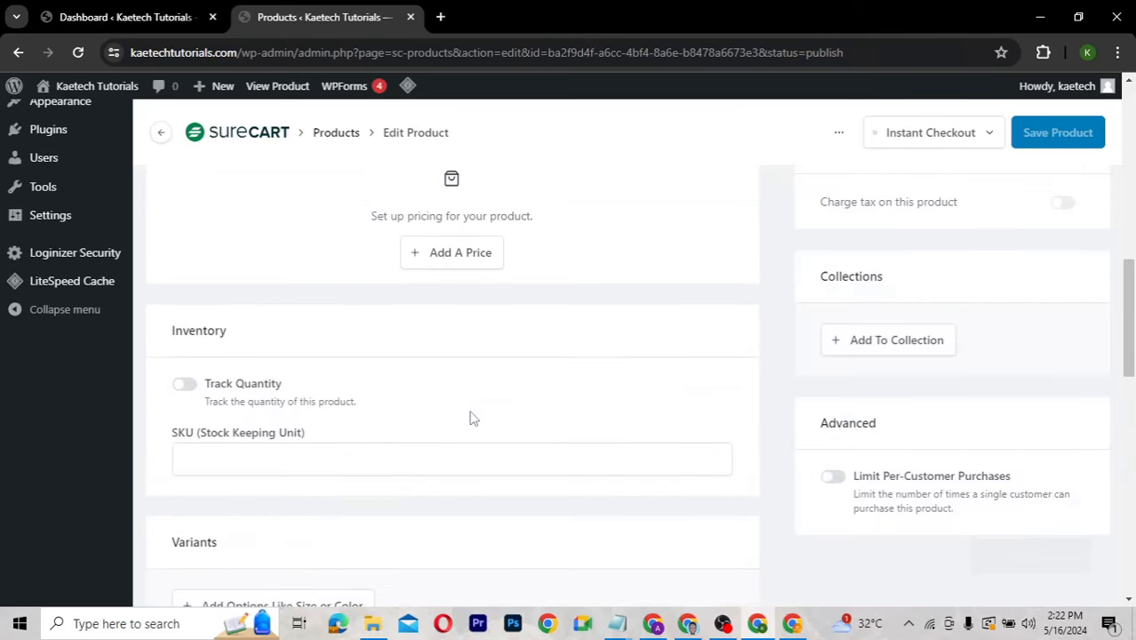
scroll(474, 418, "down", 5)
scroll(472, 418, "down", 1)
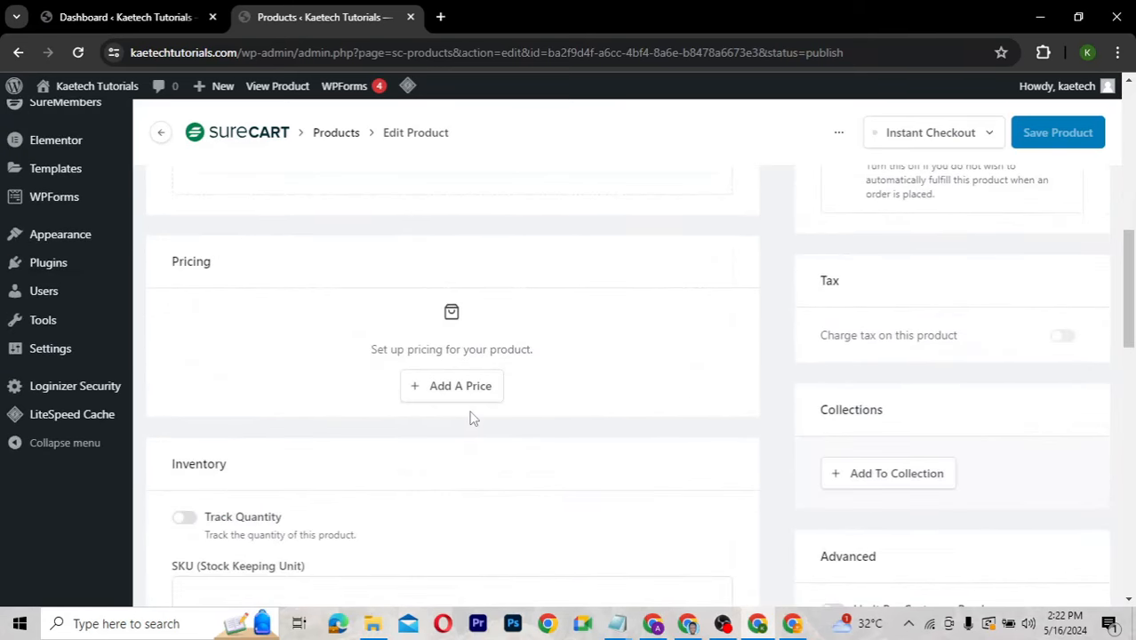
Add a new price named 'Pro Member' with the Subscription payment type.
left_click(450, 386)
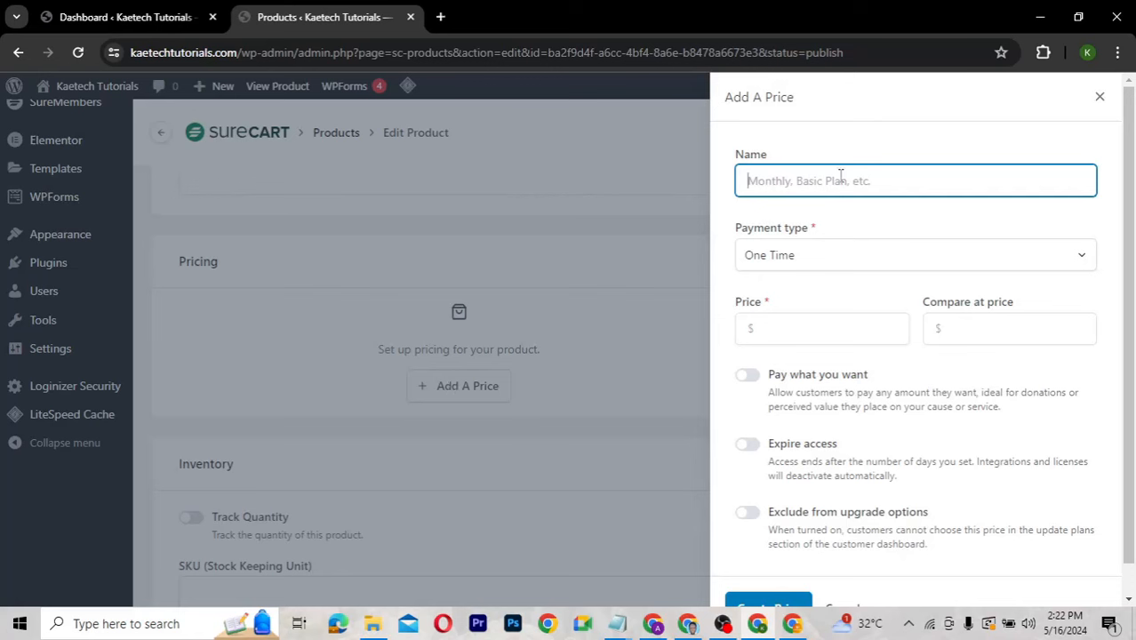
type("Pro Members")
left_click(809, 257)
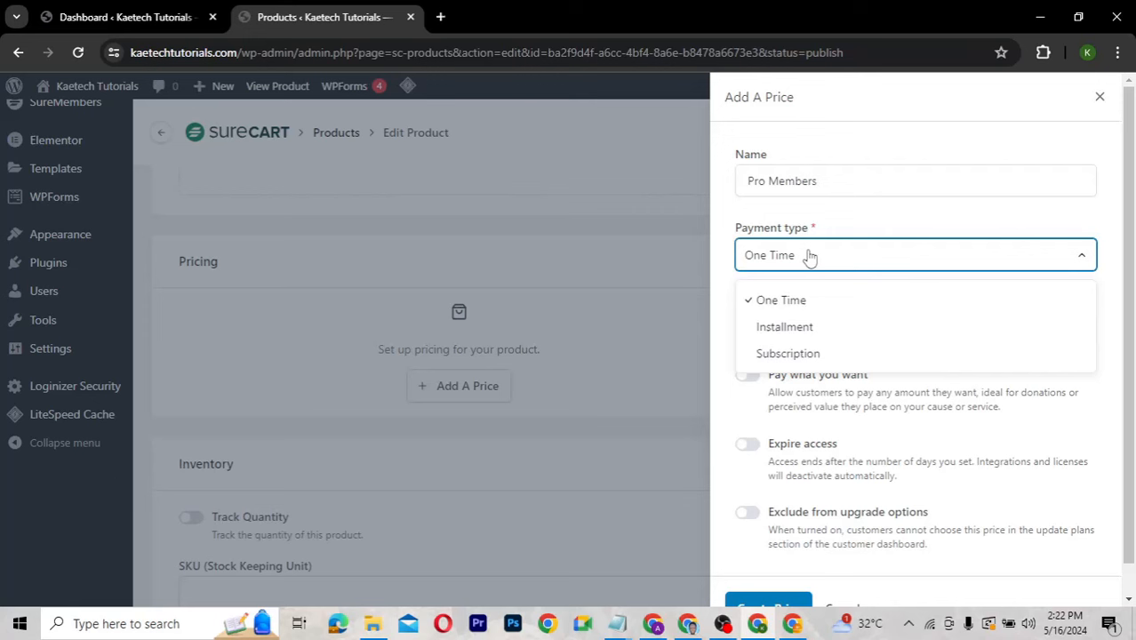
left_click(825, 355)
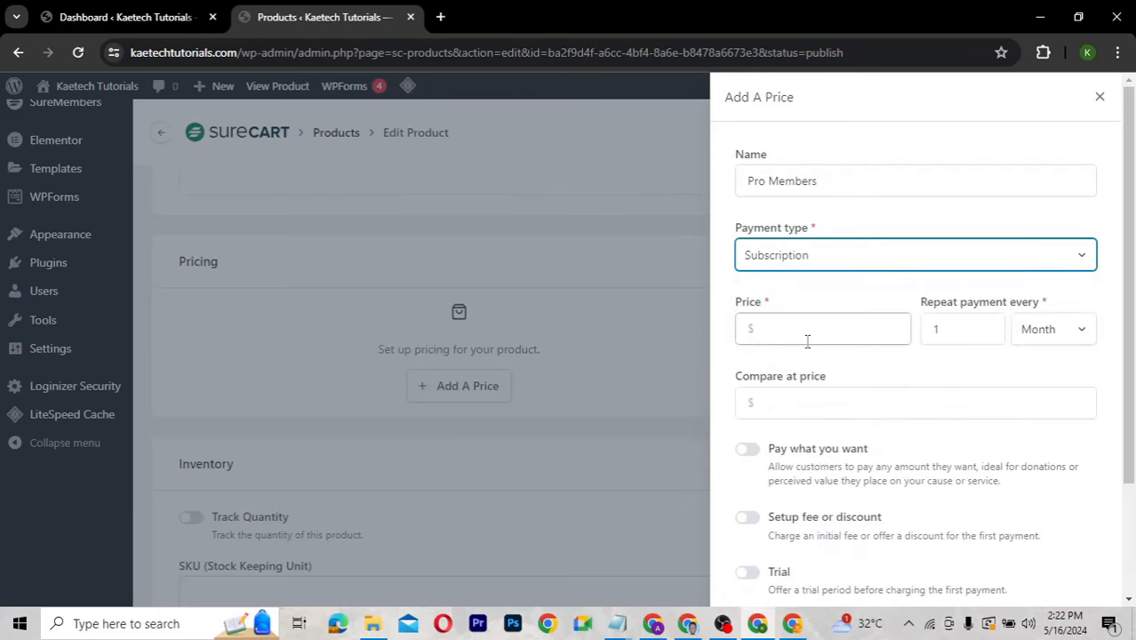
Set the price to $99 billed every 1 Year and create it.
left_click(757, 329)
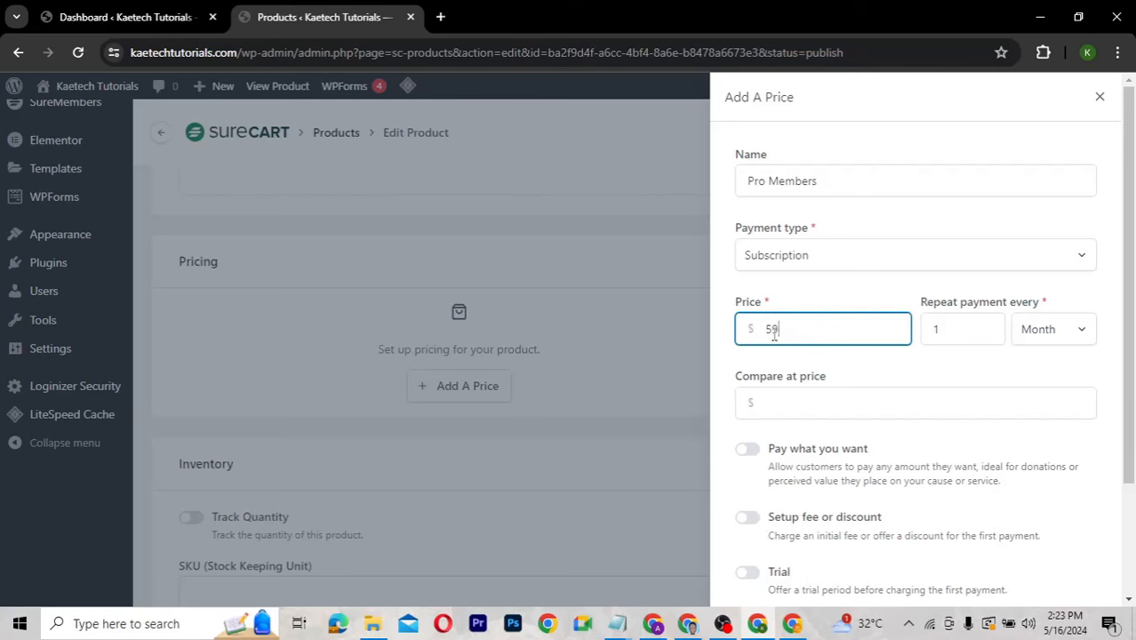
left_click_drag(774, 333, 767, 331)
left_click(1064, 338)
left_click(1045, 454)
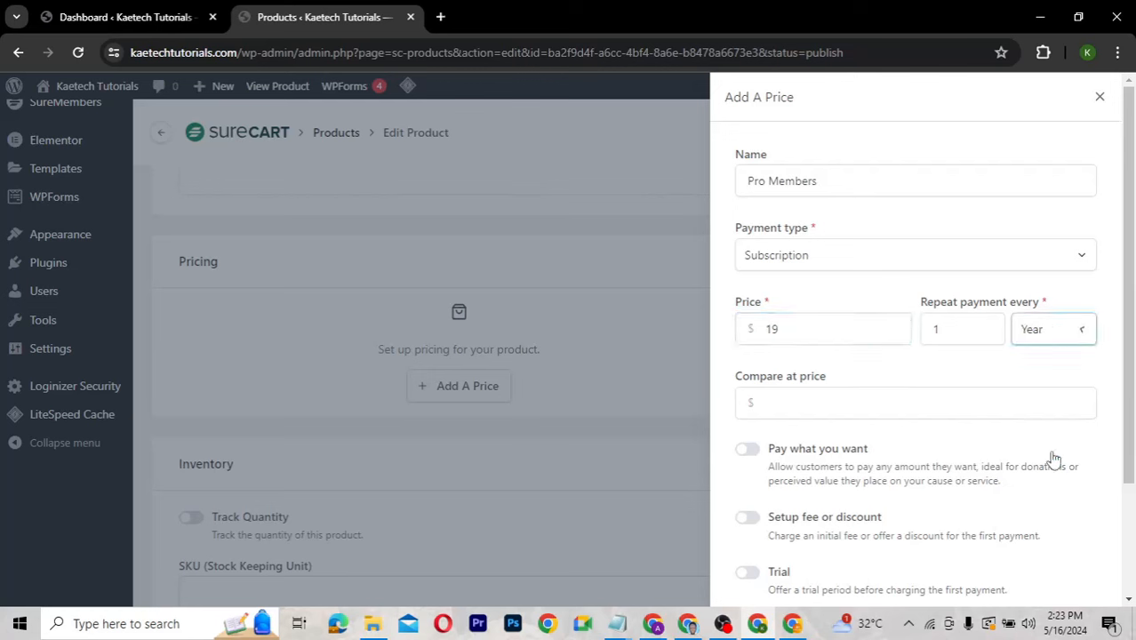
left_click_drag(772, 329, 765, 330)
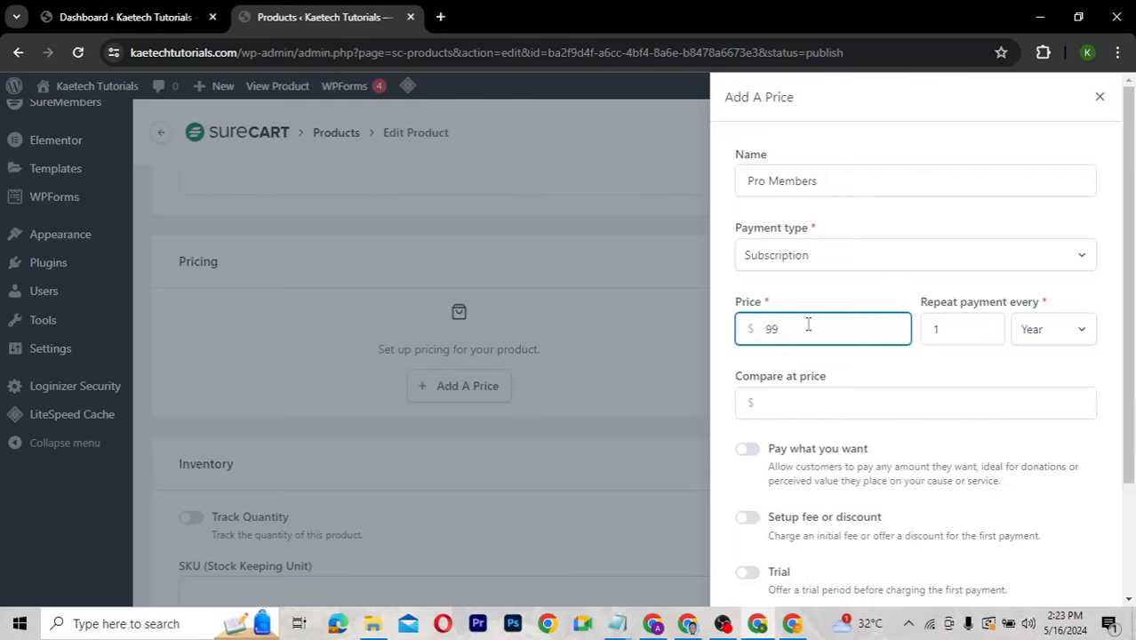
left_click(848, 389)
scroll(847, 389, "down", 3)
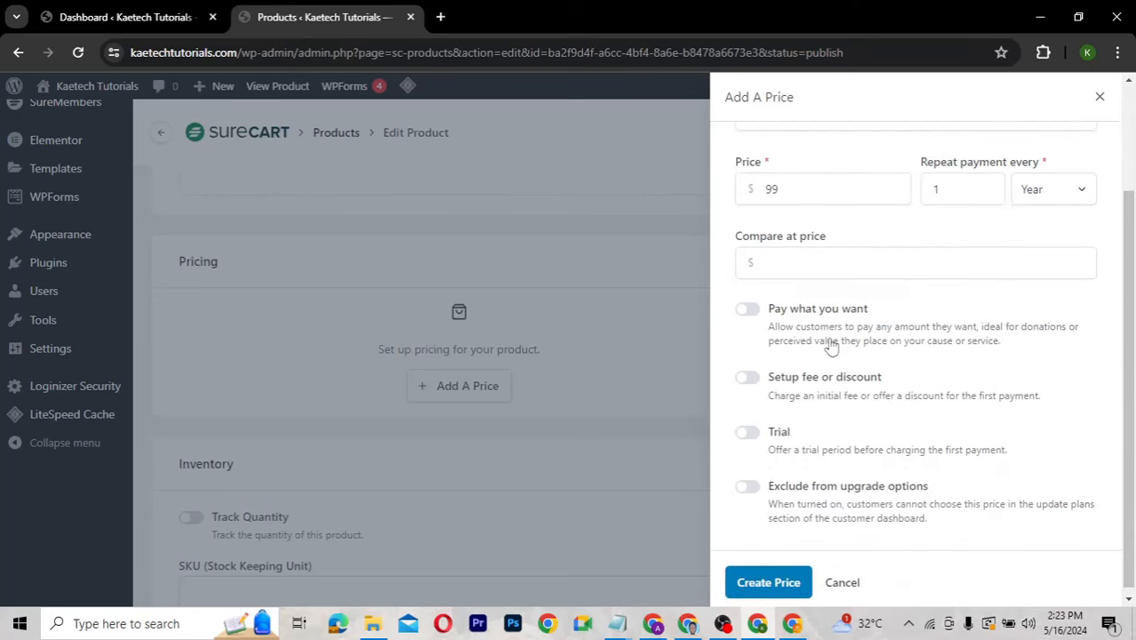
scroll(831, 347, "down", 1)
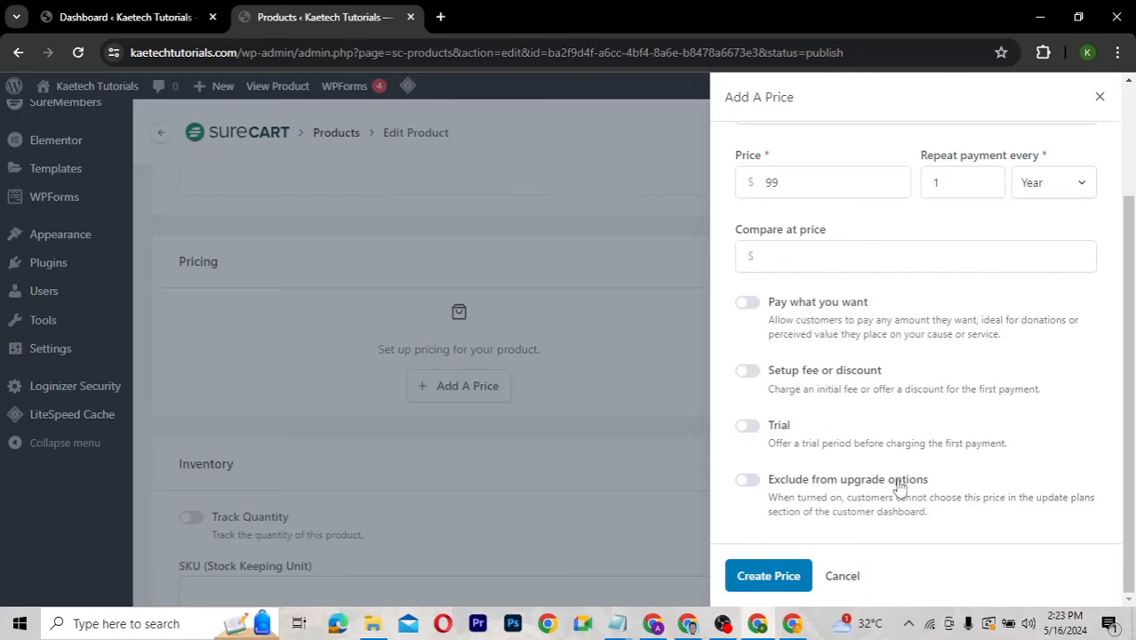
left_click(770, 576)
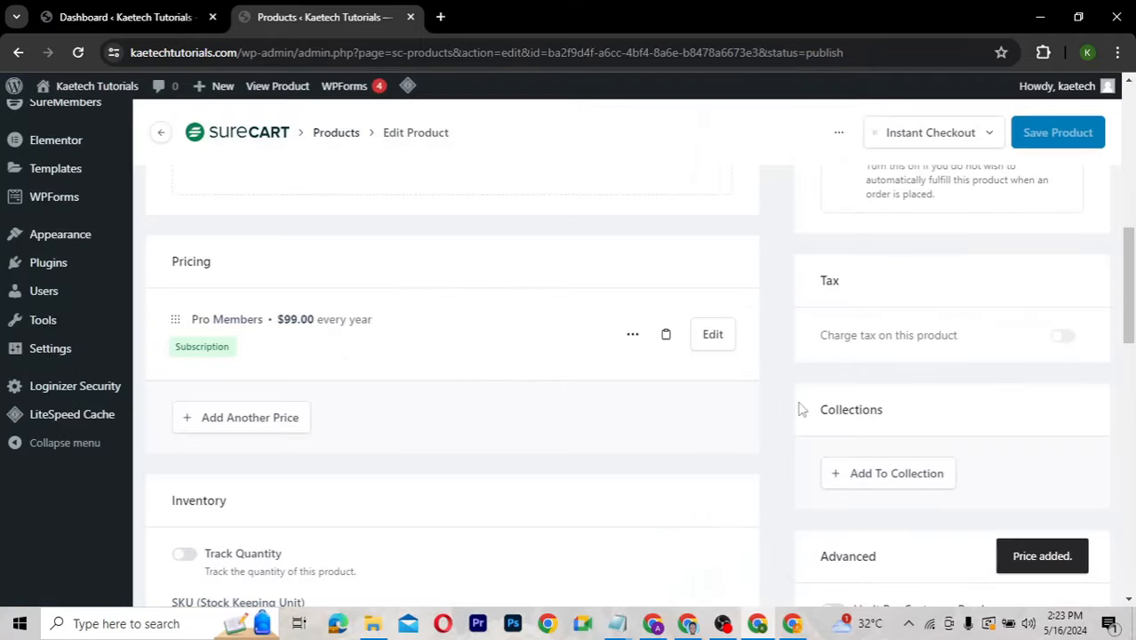
Open the site's Visit Site link from the admin bar in a new browser tab.
scroll(783, 428, "down", 3)
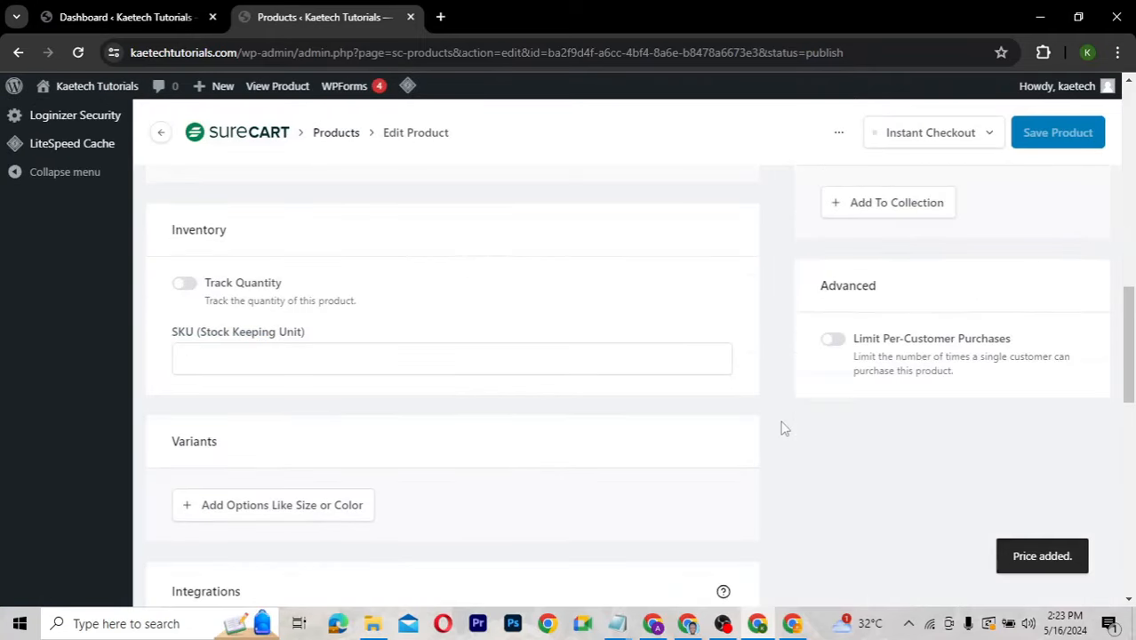
scroll(783, 429, "up", 9)
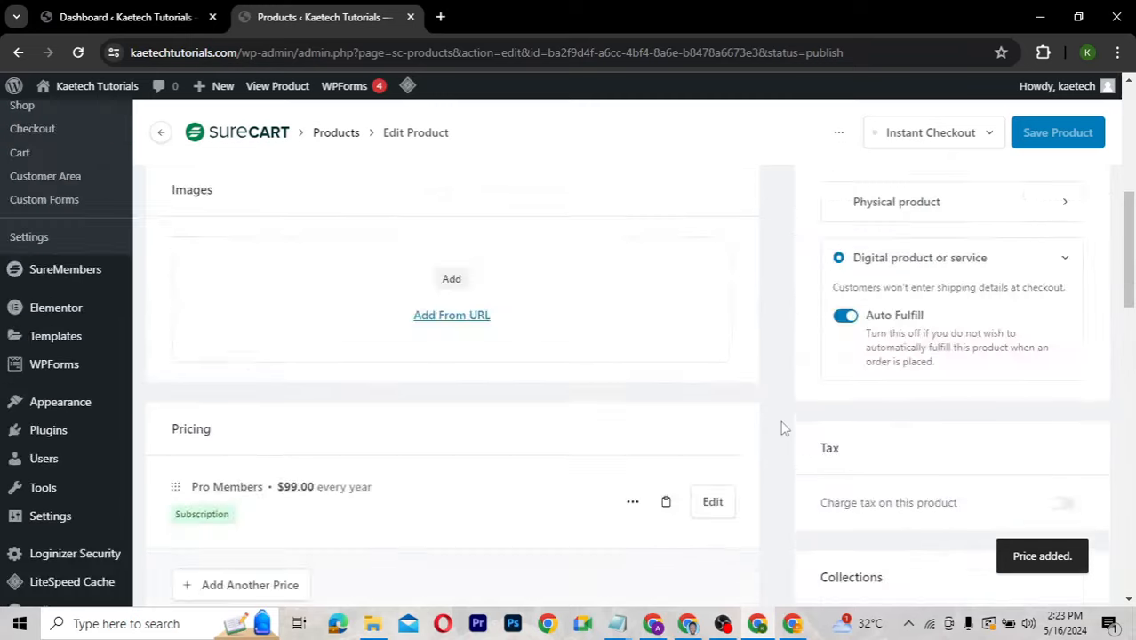
scroll(785, 428, "up", 1)
scroll(784, 429, "down", 1)
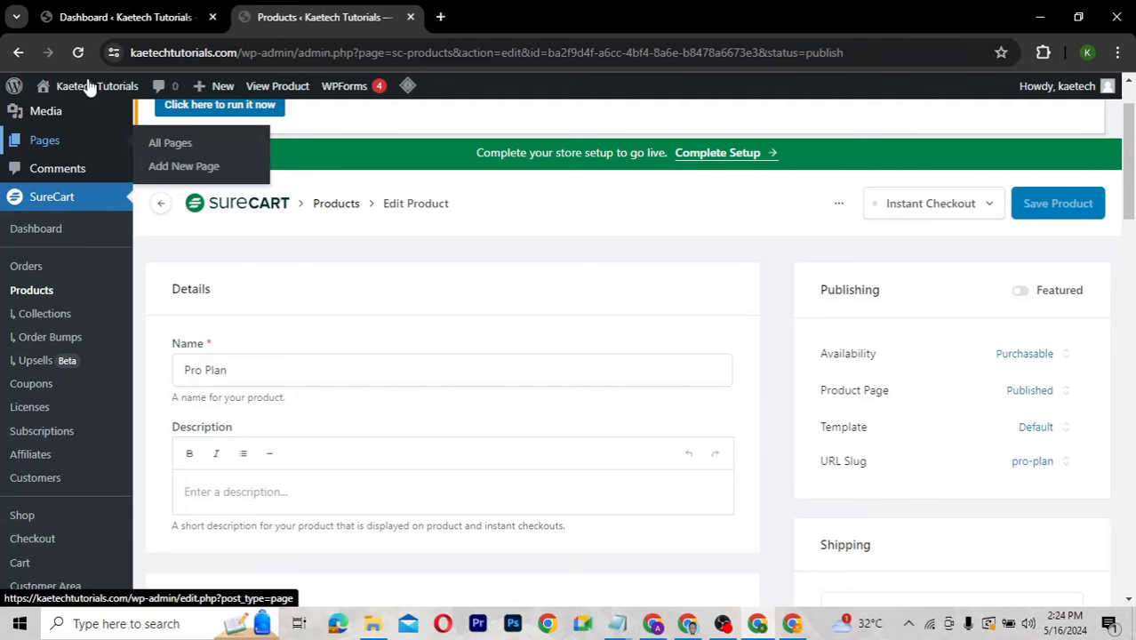
mouse_move(89, 85)
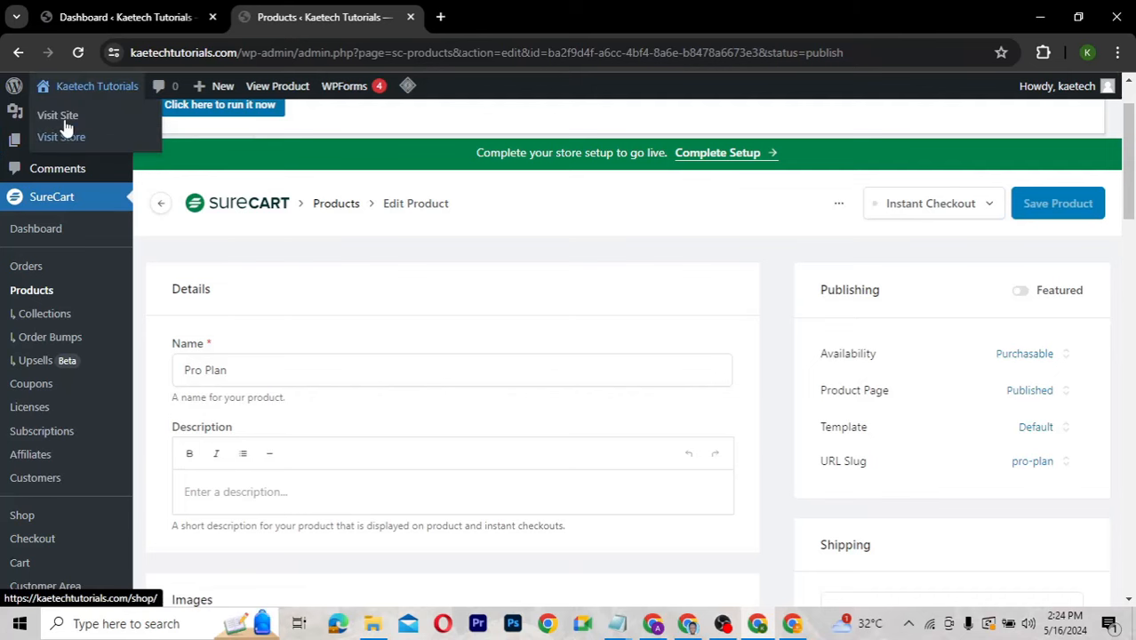
right_click(65, 116)
left_click(114, 135)
Copy the kaetechtutorials.com address and paste it into a new incognito window.
left_click(509, 19)
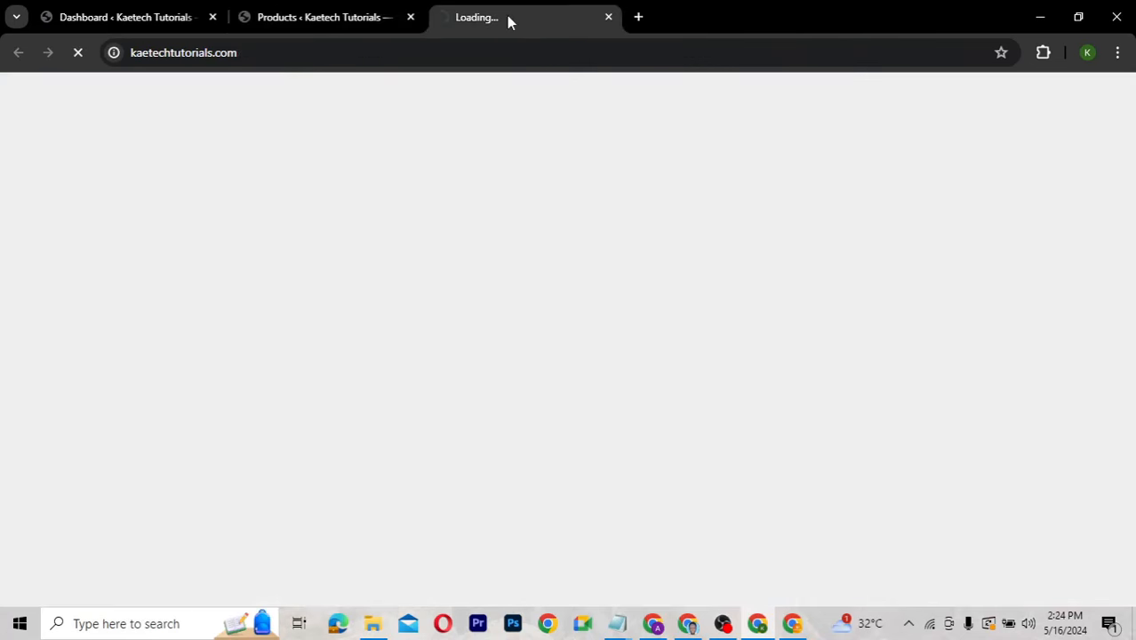
left_click(294, 55)
key("ctrl+c")
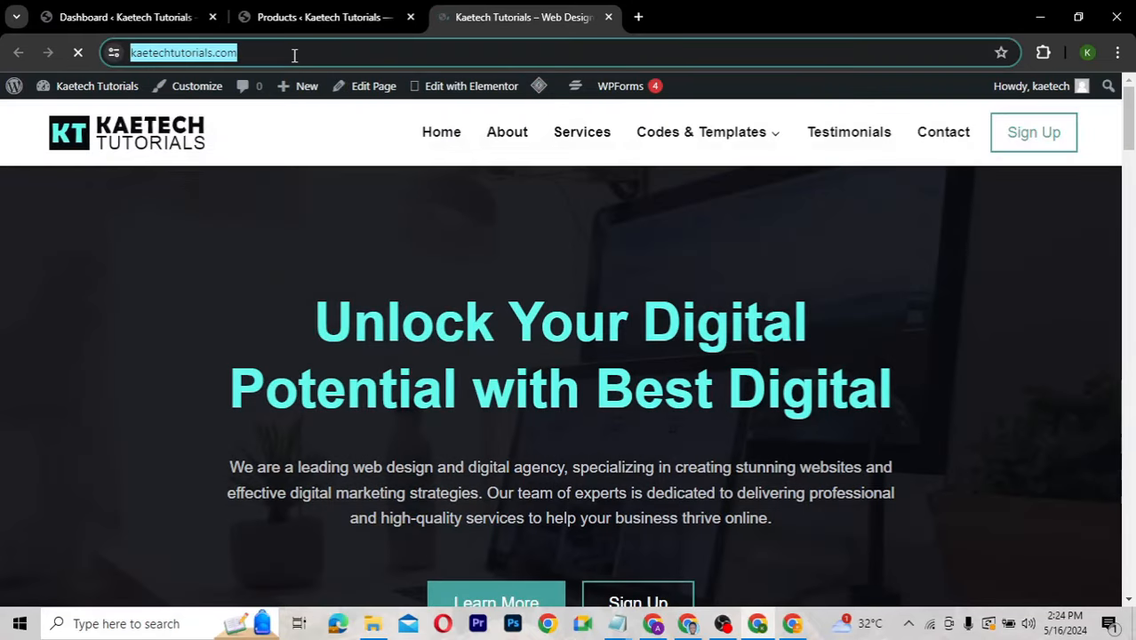
left_click(1117, 53)
left_click(942, 137)
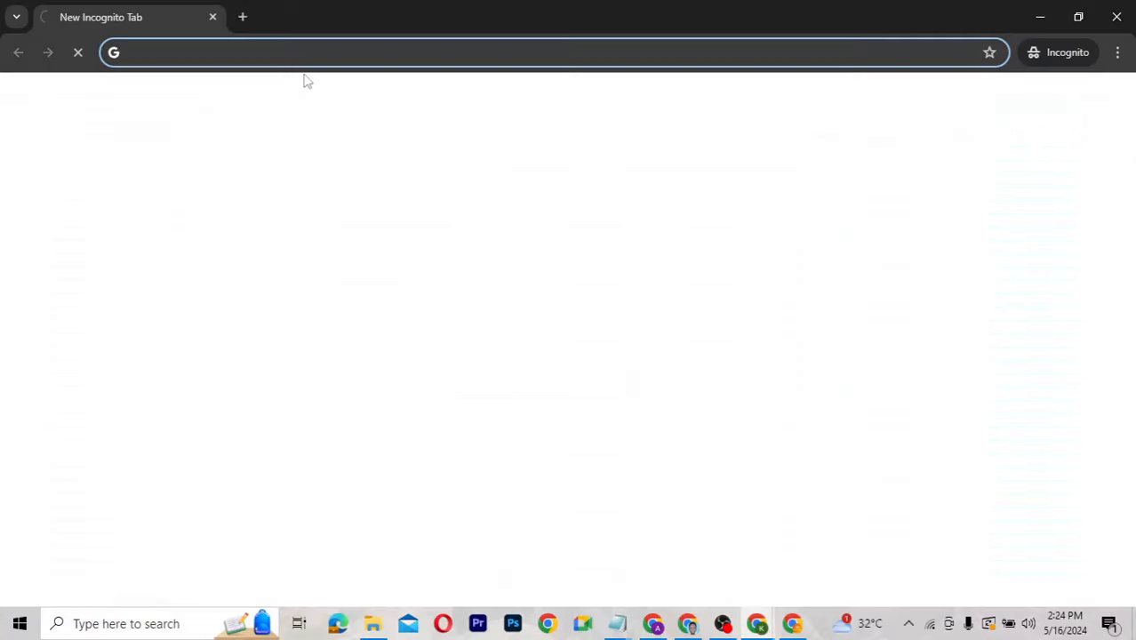
key("ctrl+v")
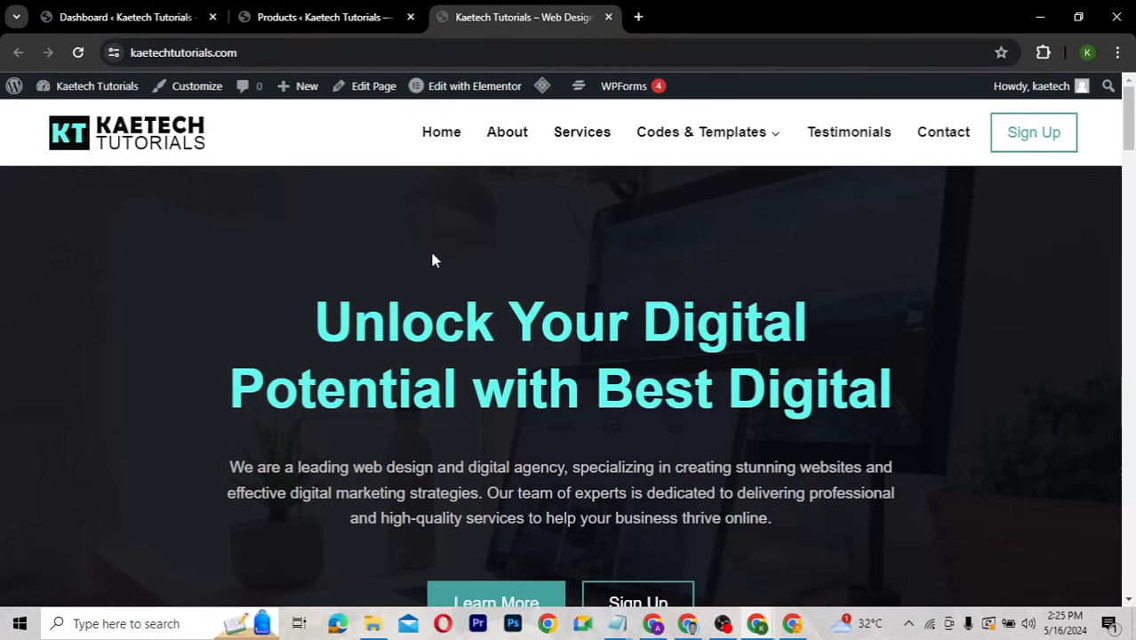
Close the SureCart products tab and open the Pro Members access group for editing.
left_click(141, 10)
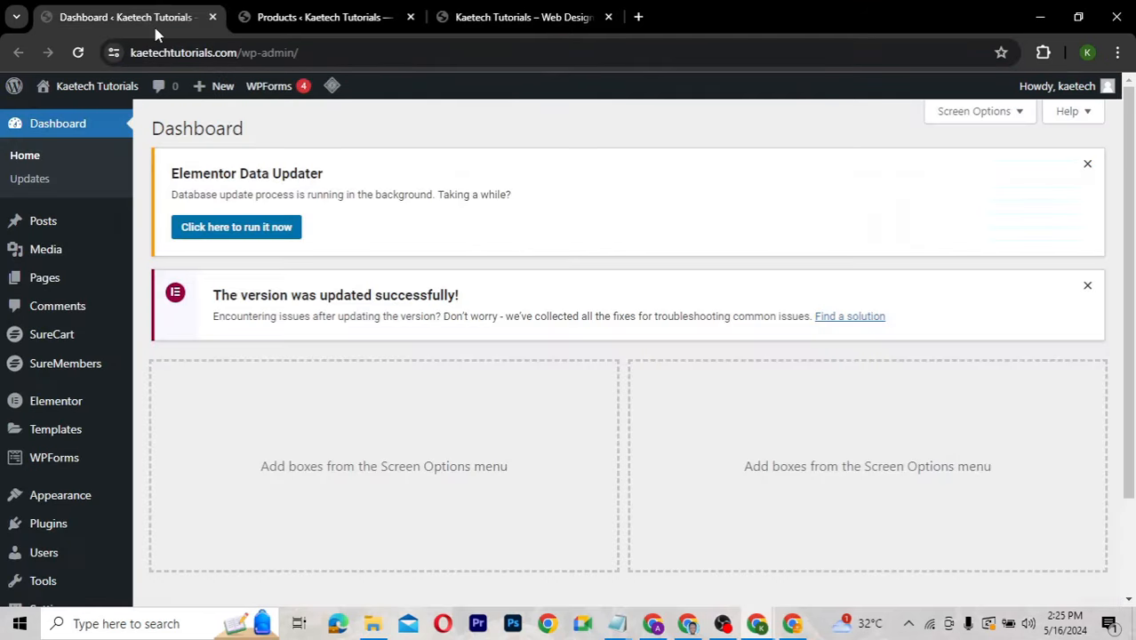
left_click(411, 16)
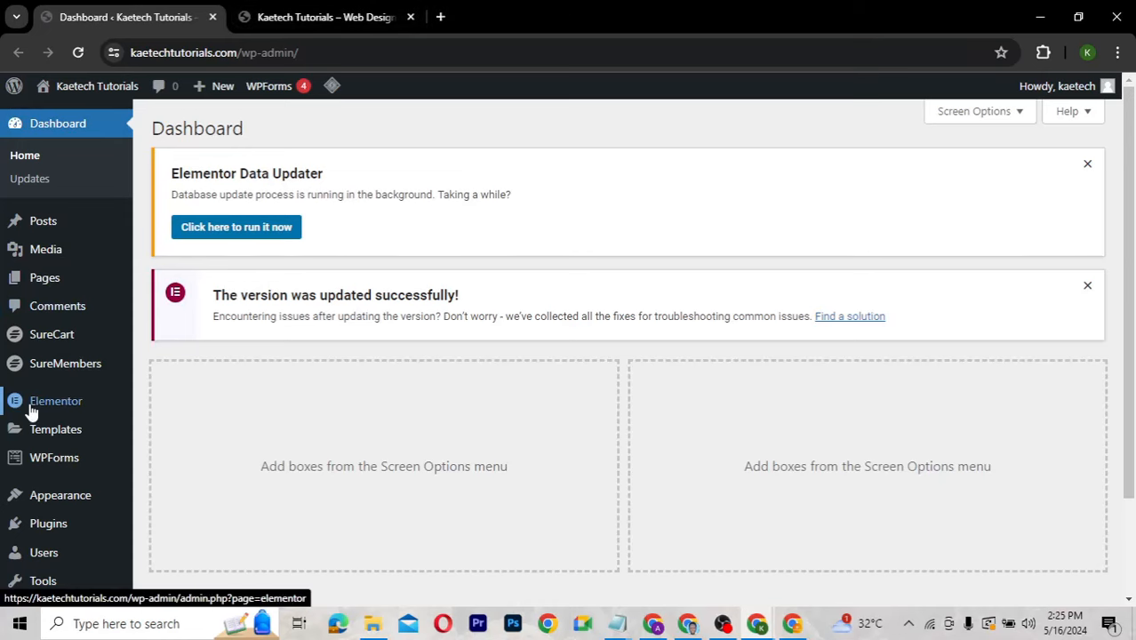
mouse_move(30, 411)
mouse_move(56, 365)
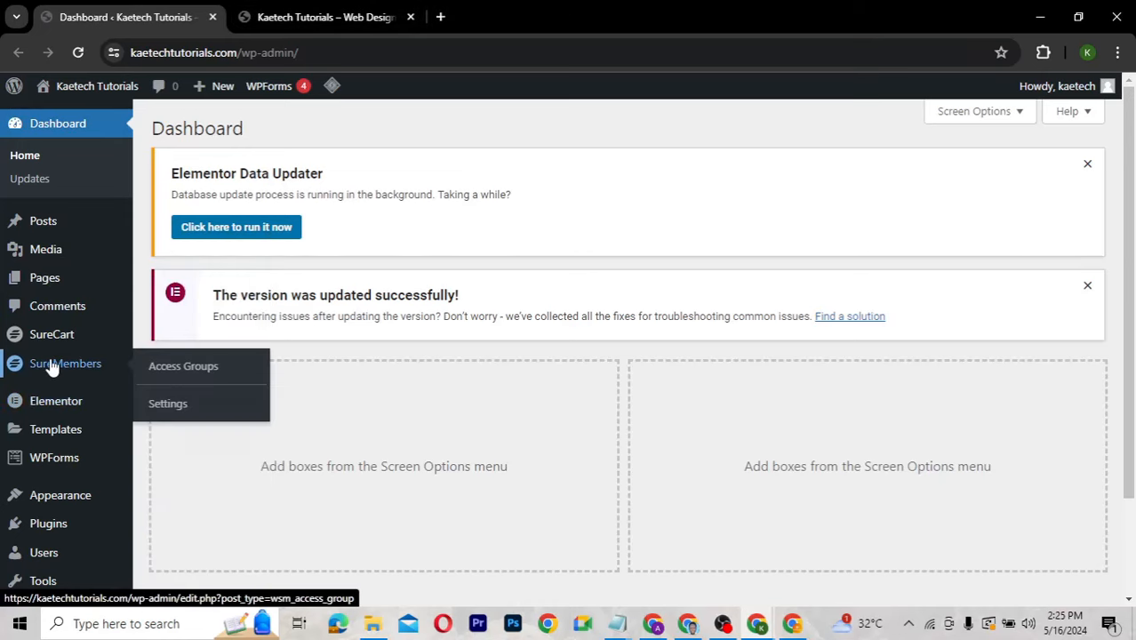
left_click(188, 372)
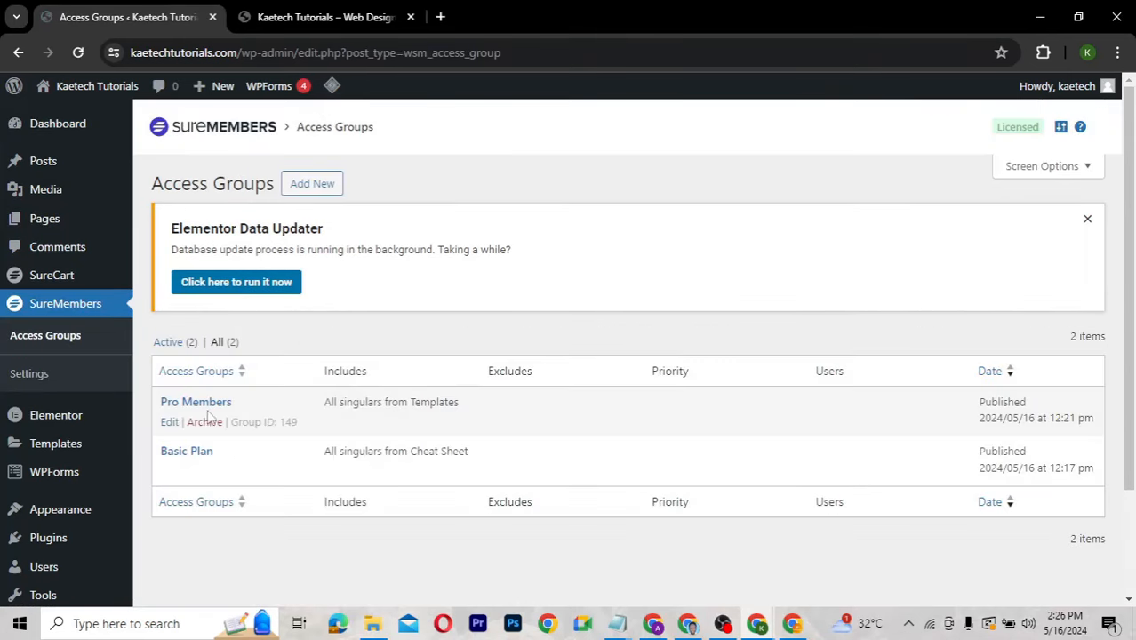
mouse_move(199, 429)
left_click(170, 423)
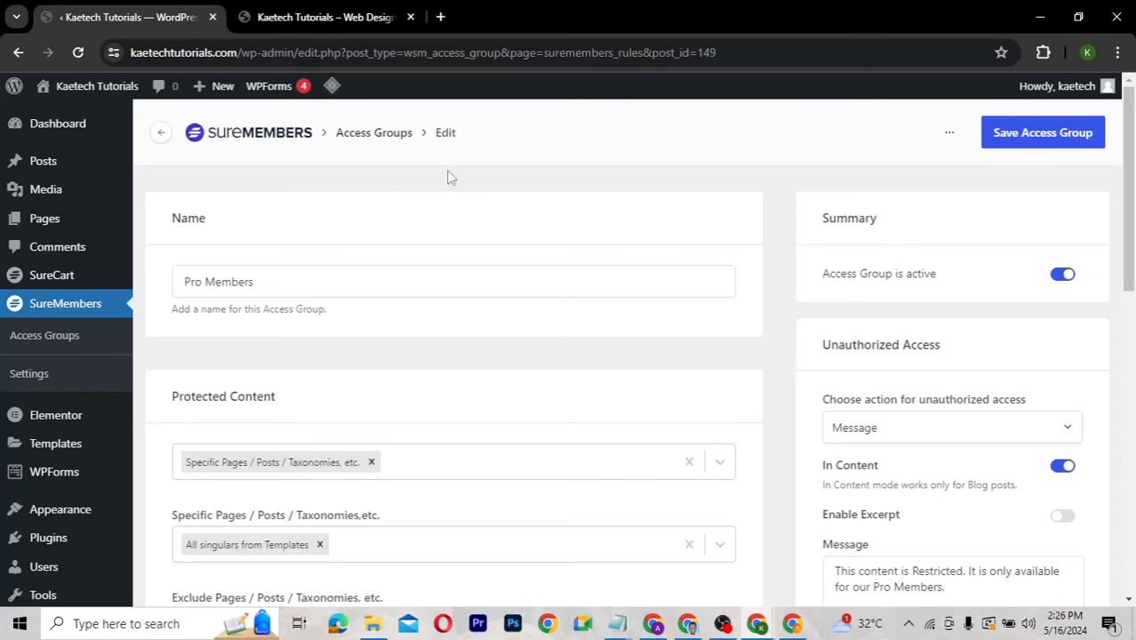
Load the WordPress admin Dashboard in the site homepage tab.
left_click(316, 17)
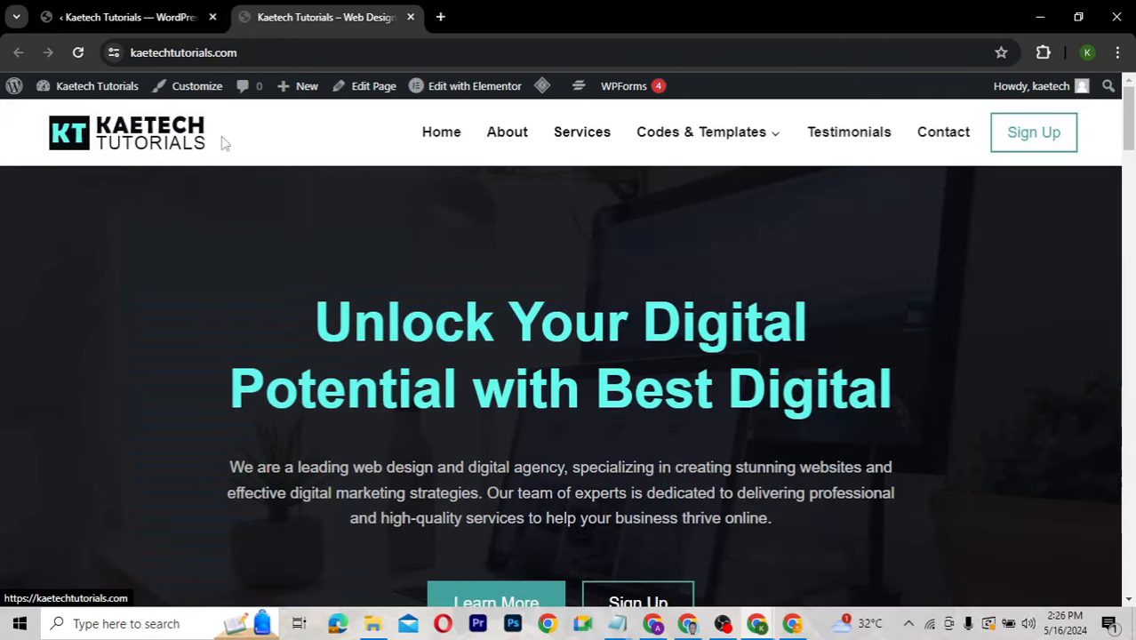
mouse_move(88, 86)
left_click(77, 122)
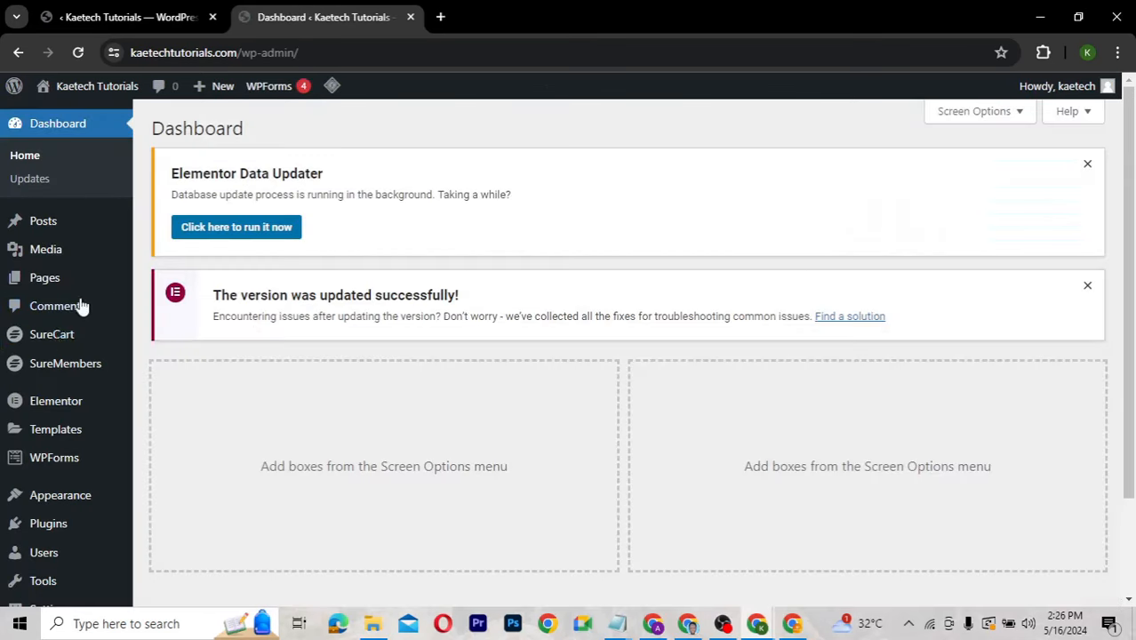
Copy the Pro Plan product page link from SureCart Products, then return to the group editor.
mouse_move(20, 335)
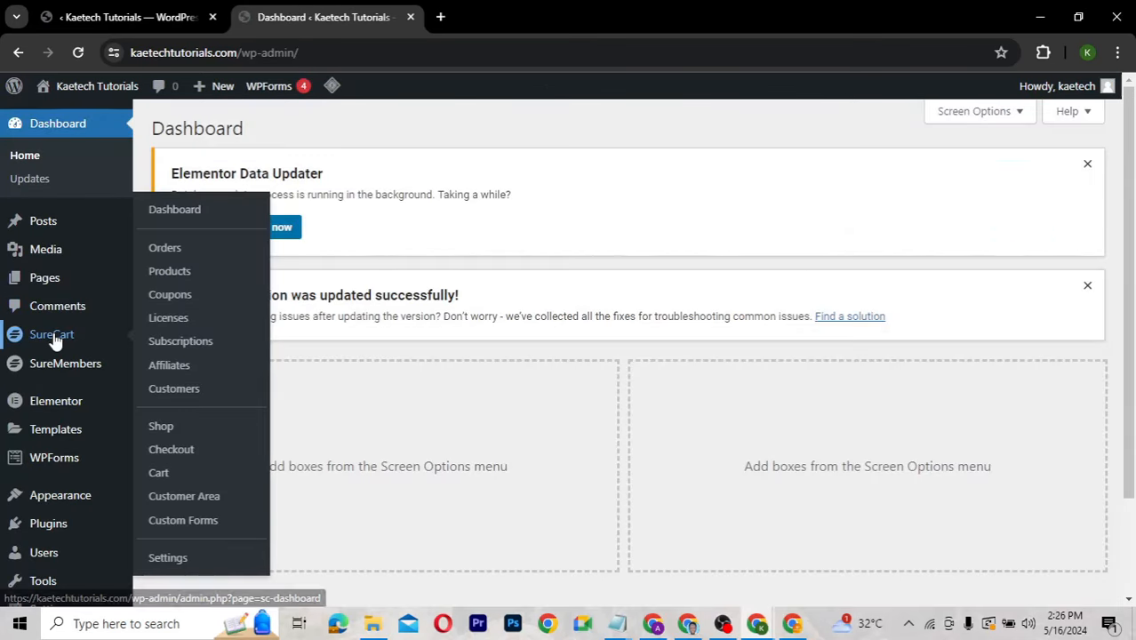
left_click(178, 269)
scroll(598, 377, "down", 2)
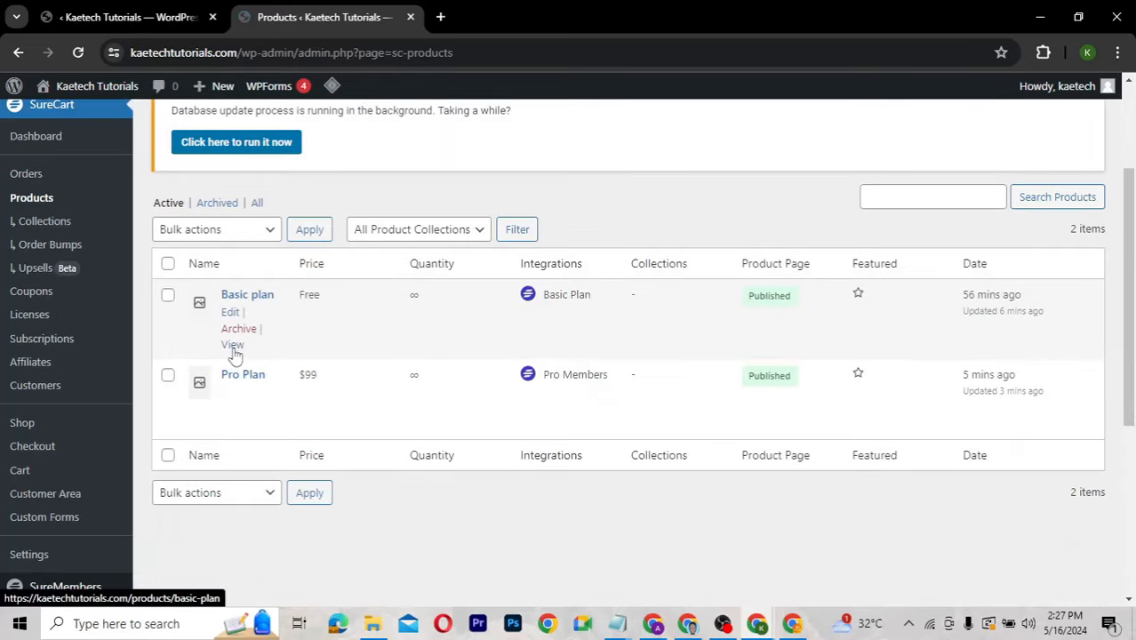
right_click(232, 427)
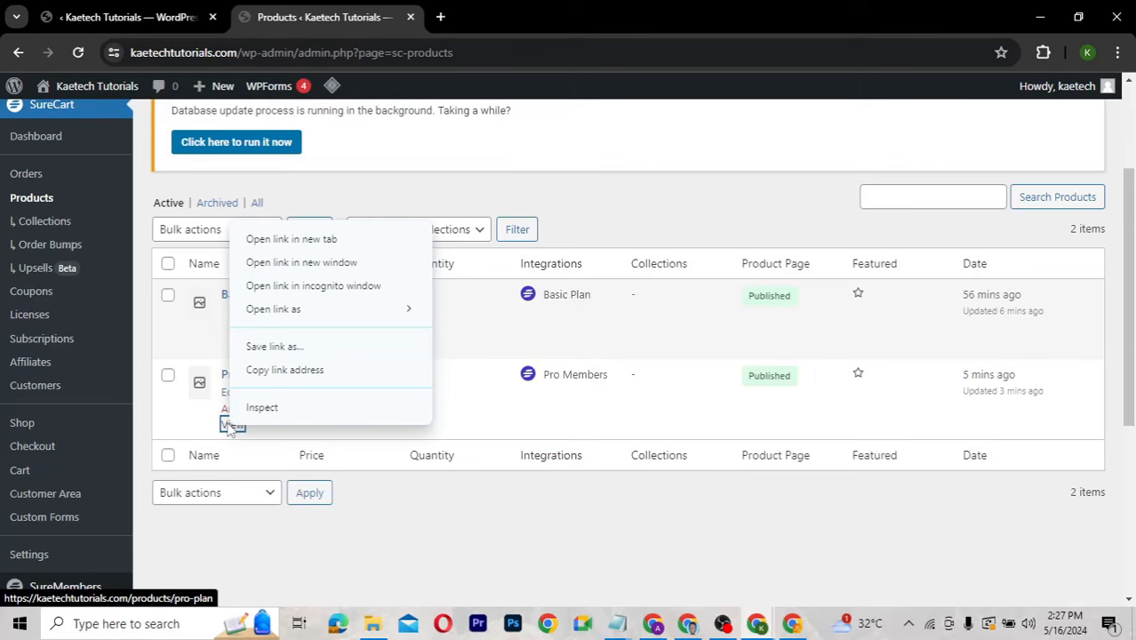
left_click(271, 371)
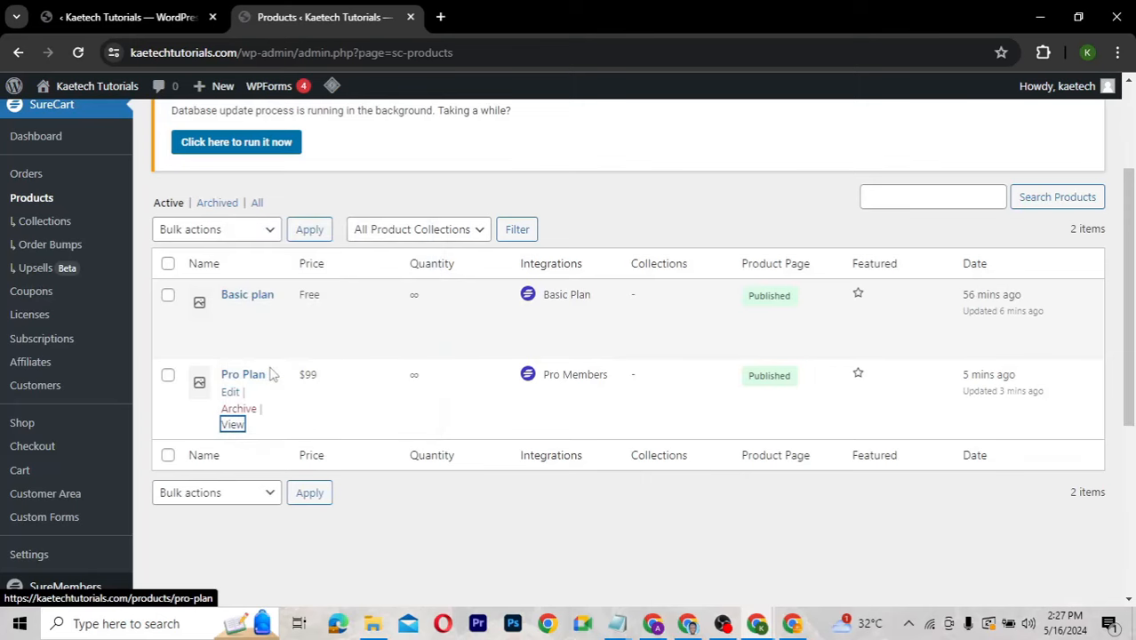
left_click(129, 18)
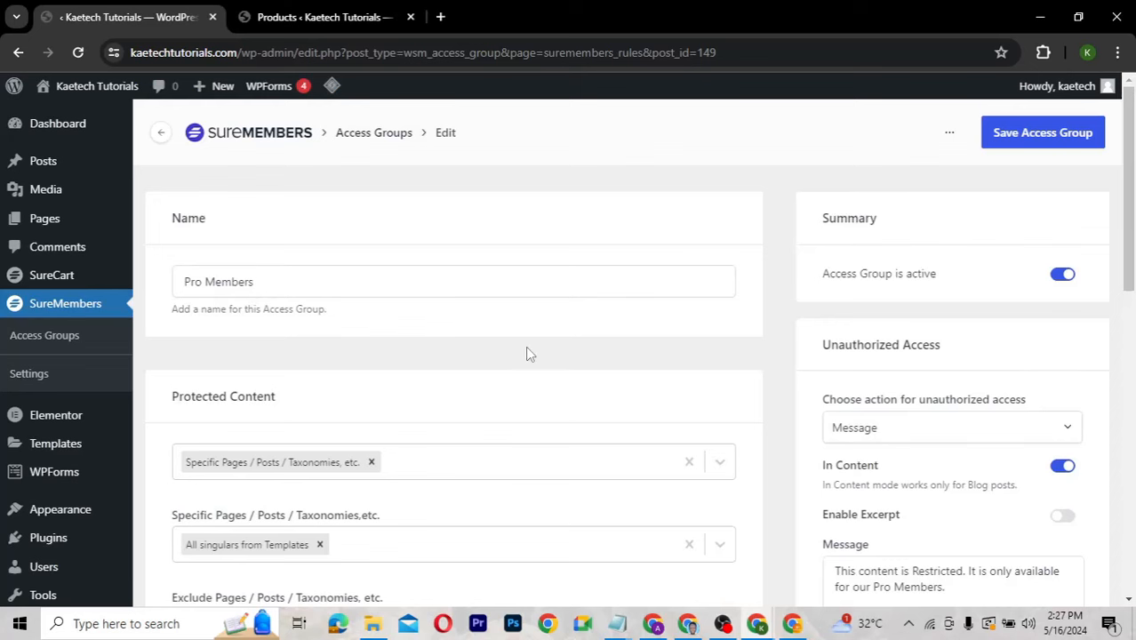
Replace the # Button URL with the Pro Plan product link and save Pro Members.
scroll(526, 354, "down", 3)
scroll(863, 397, "down", 3)
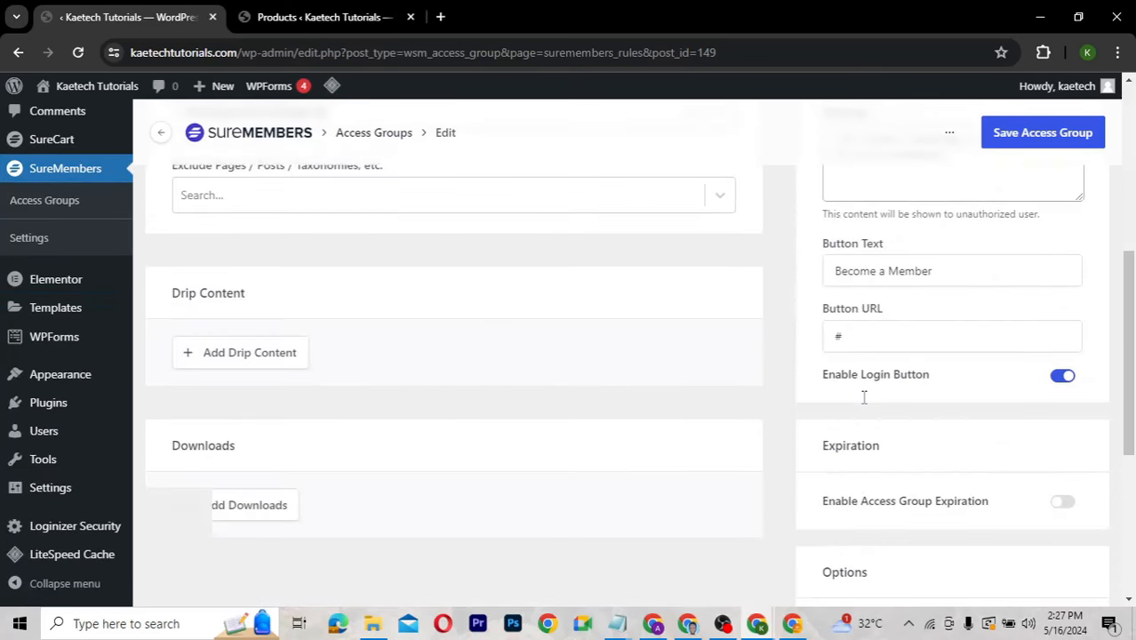
left_click(858, 335)
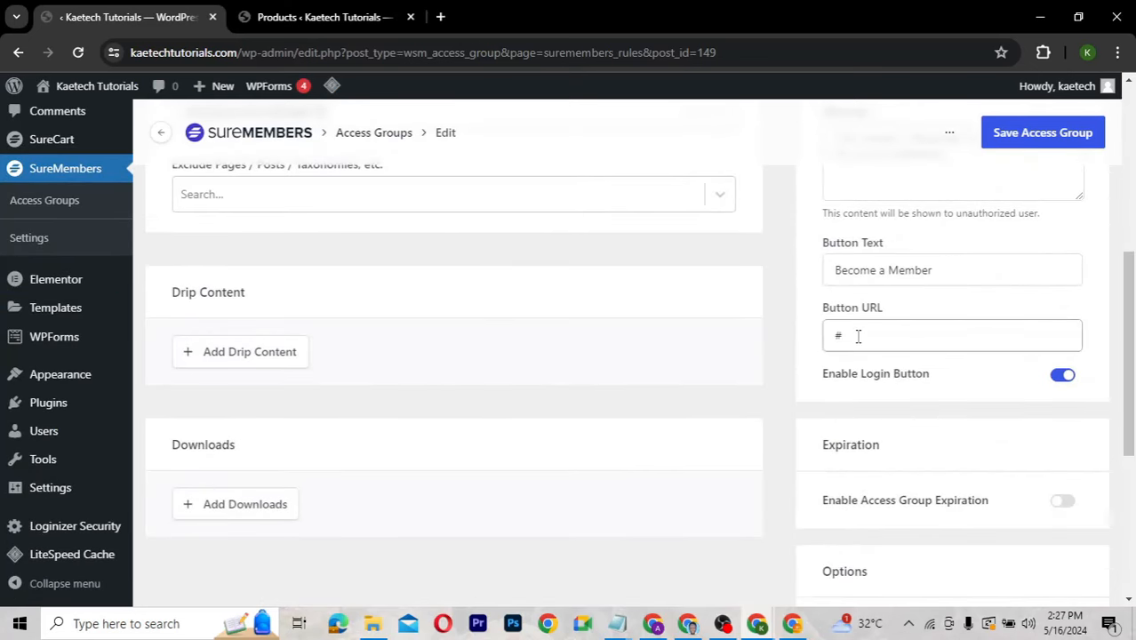
key("ctrl+a")
key("ctrl+v")
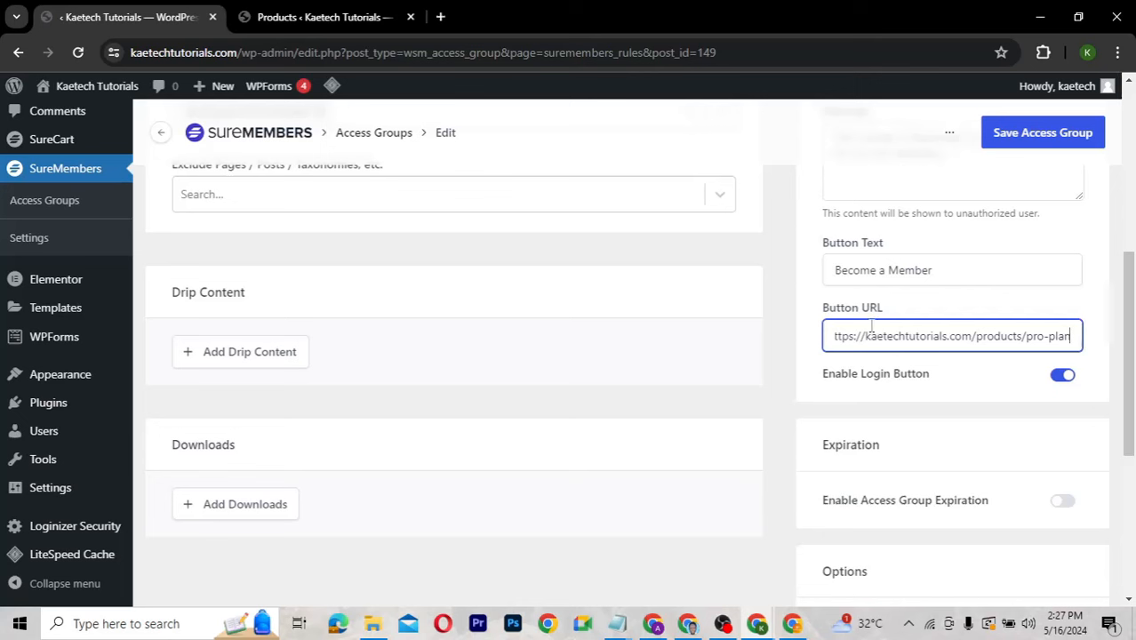
left_click(1029, 133)
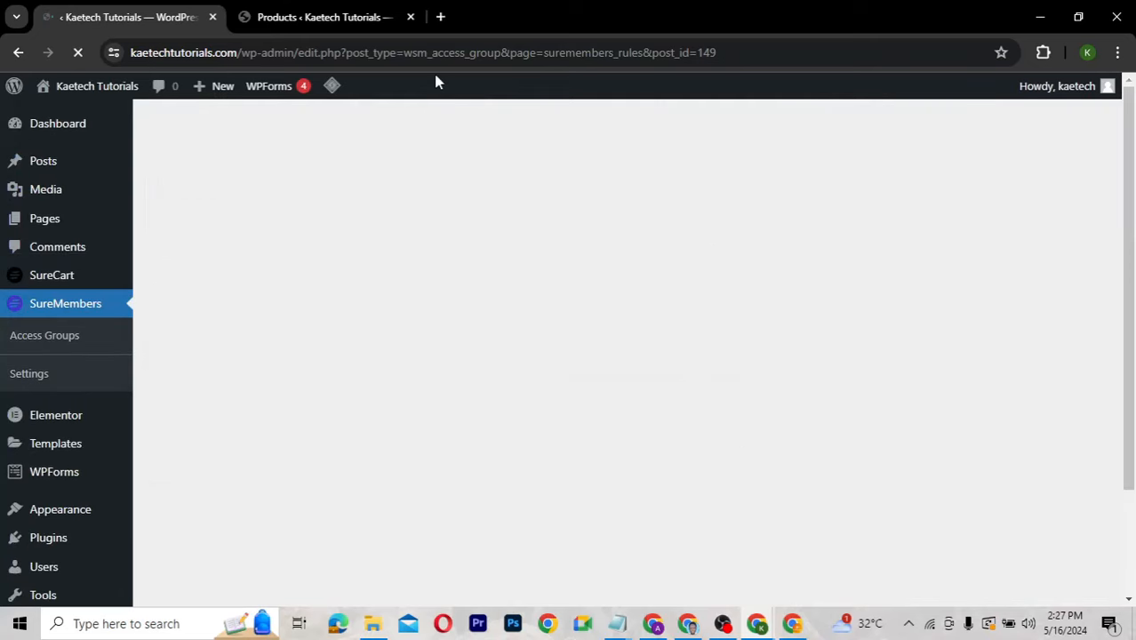
left_click(325, 17)
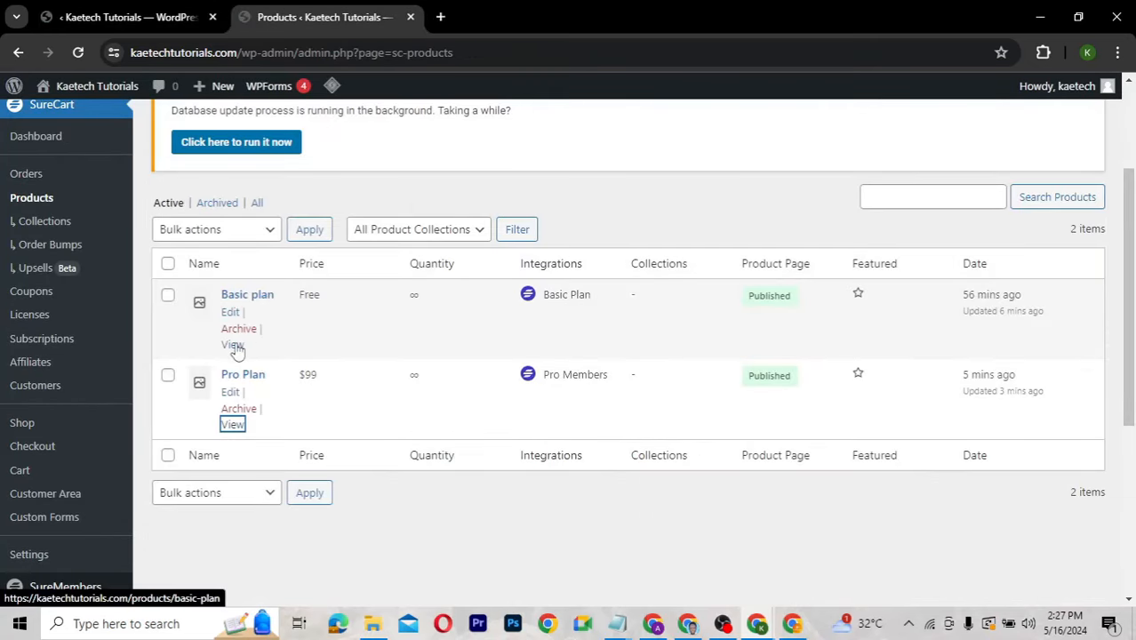
Copy the Basic plan product page link and open the Basic Plan access group.
right_click(235, 346)
left_click(271, 499)
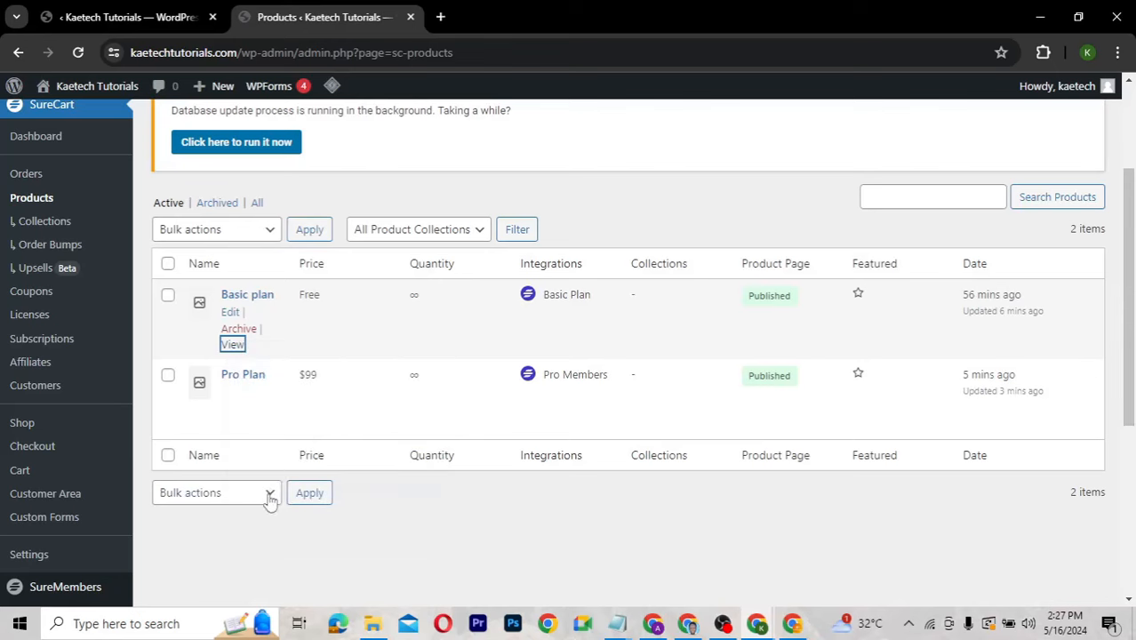
left_click(160, 17)
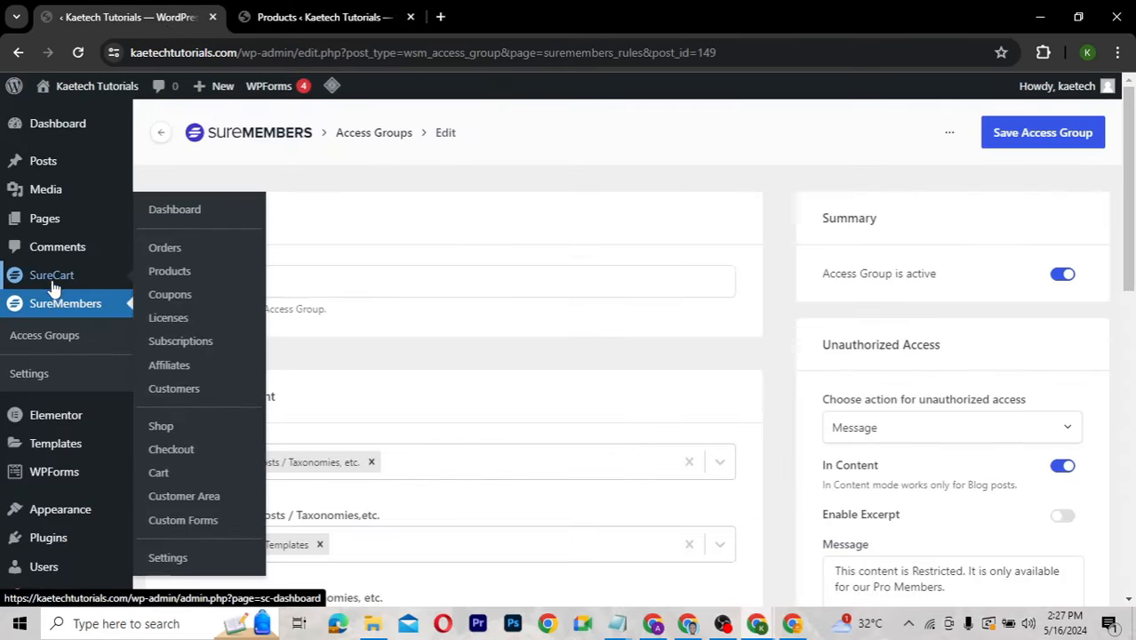
left_click(43, 337)
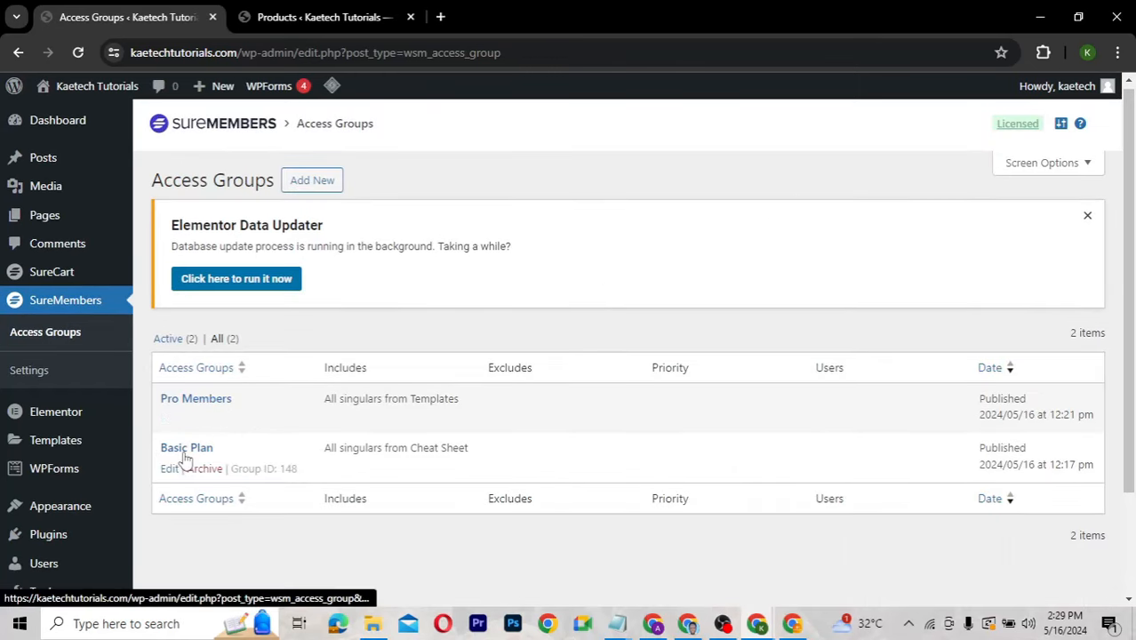
left_click(185, 452)
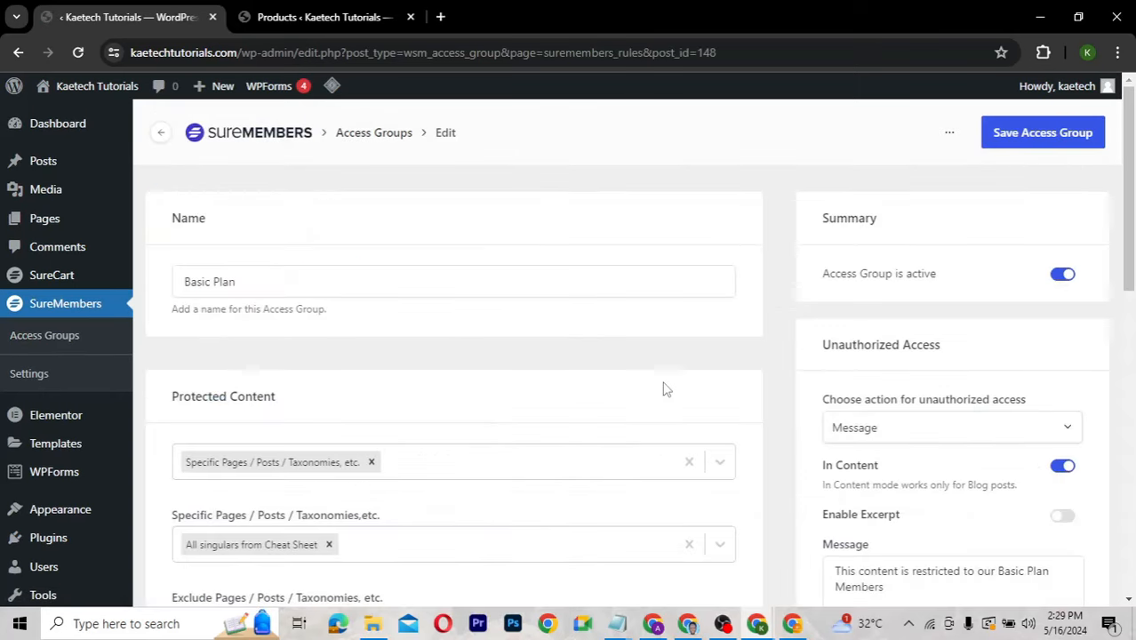
Paste the Basic plan link over the # Button URL and save the group.
scroll(926, 381, "down", 5)
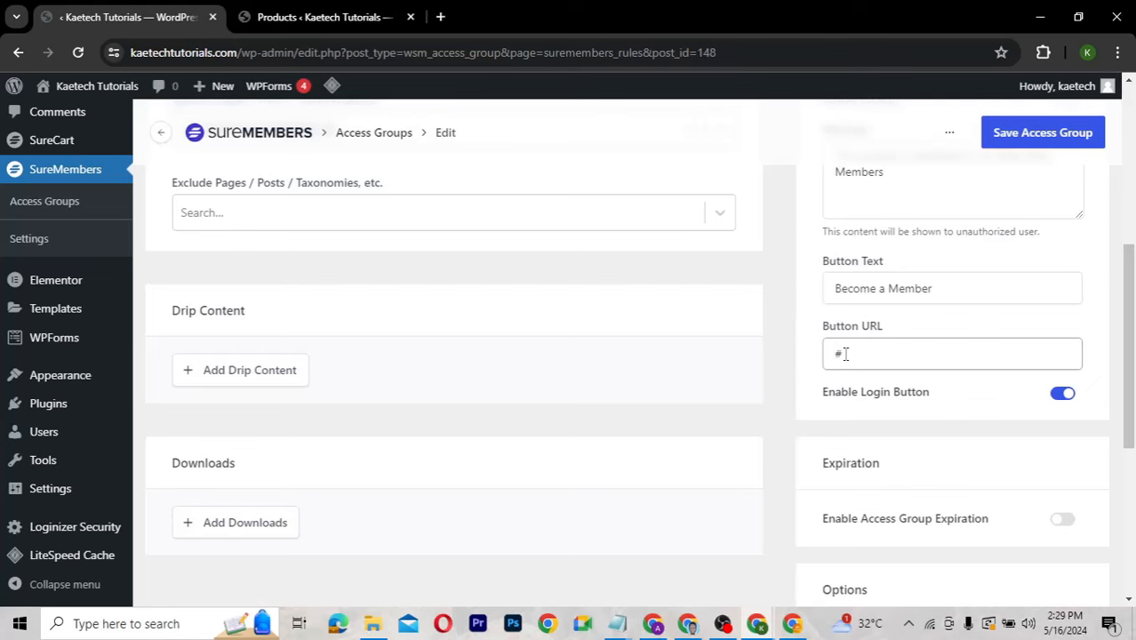
left_click_drag(841, 354, 823, 357)
key("ctrl+v")
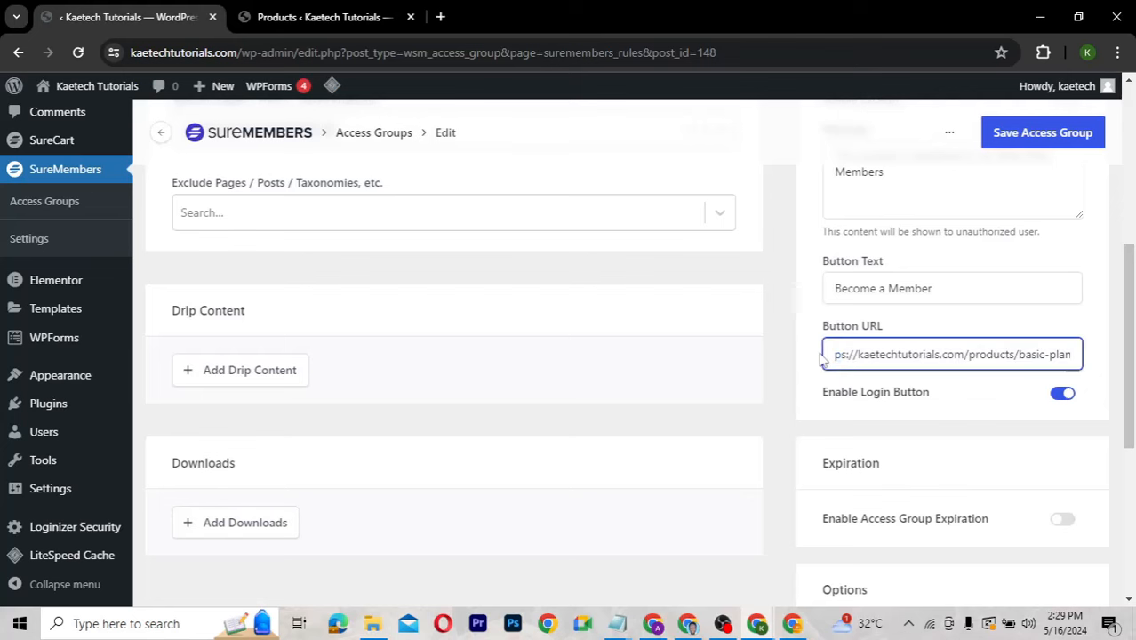
left_click(1040, 132)
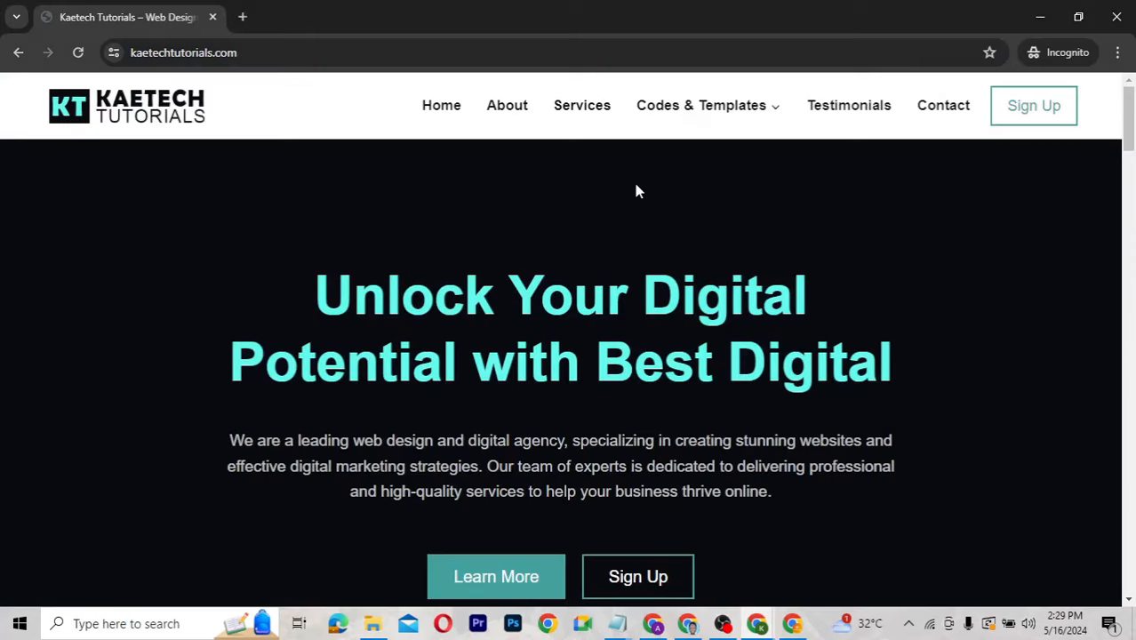
View the Codes & Templates menu on the public homepage as a logged-out visitor.
mouse_move(685, 111)
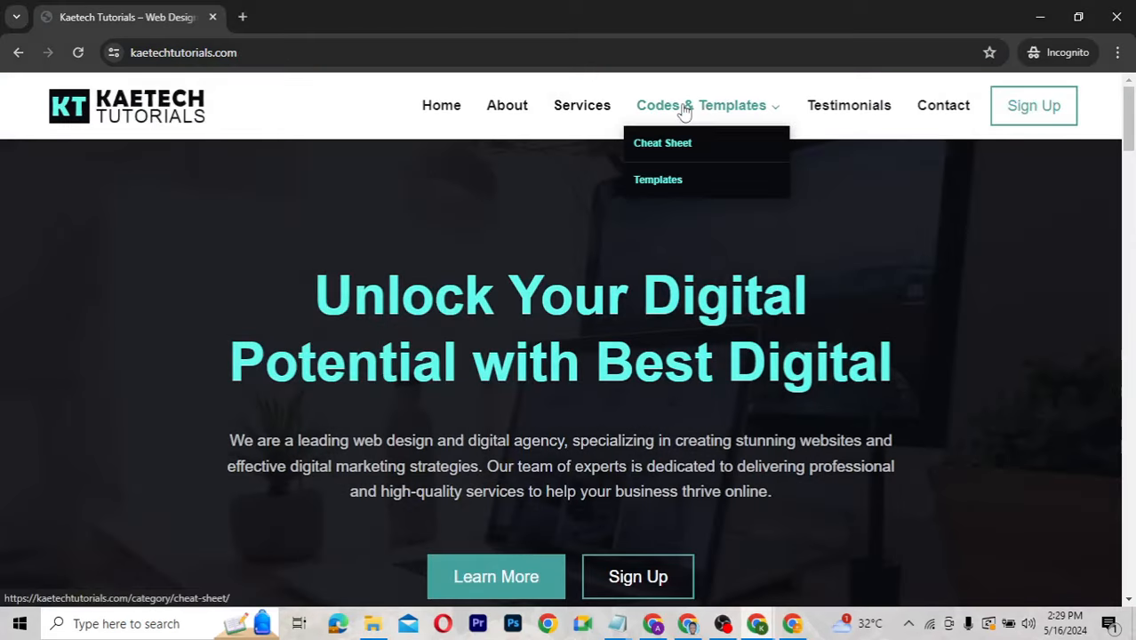
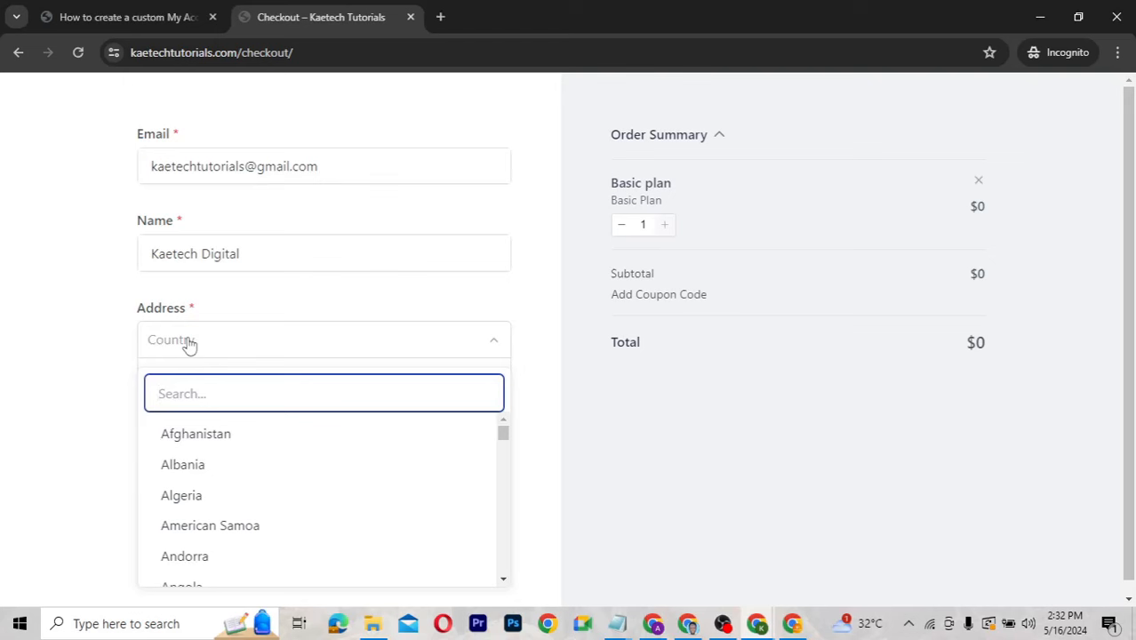
Choose Ghana as the country and enter Accra as the address and city.
type("Ghan")
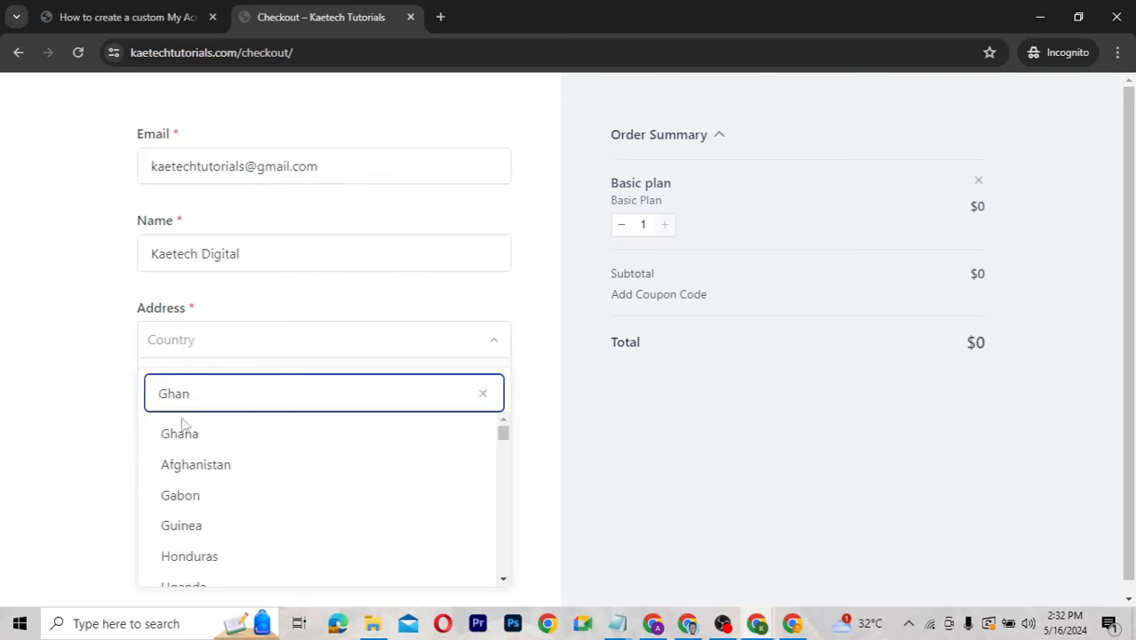
left_click(183, 432)
left_click(213, 378)
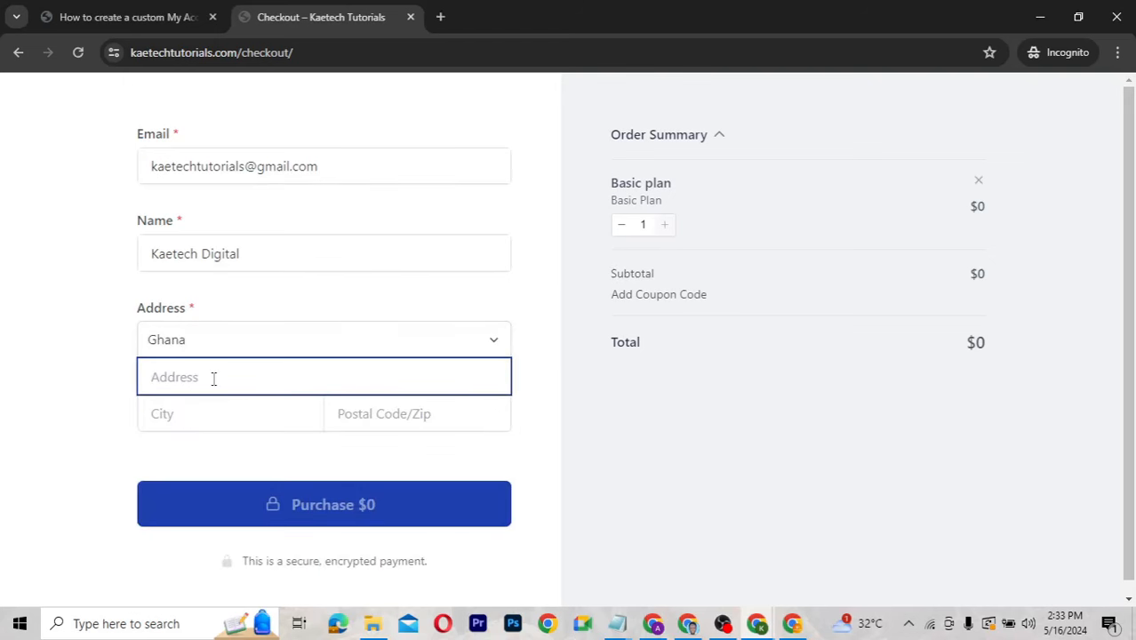
type("Accra")
left_click(205, 413)
type("Accr")
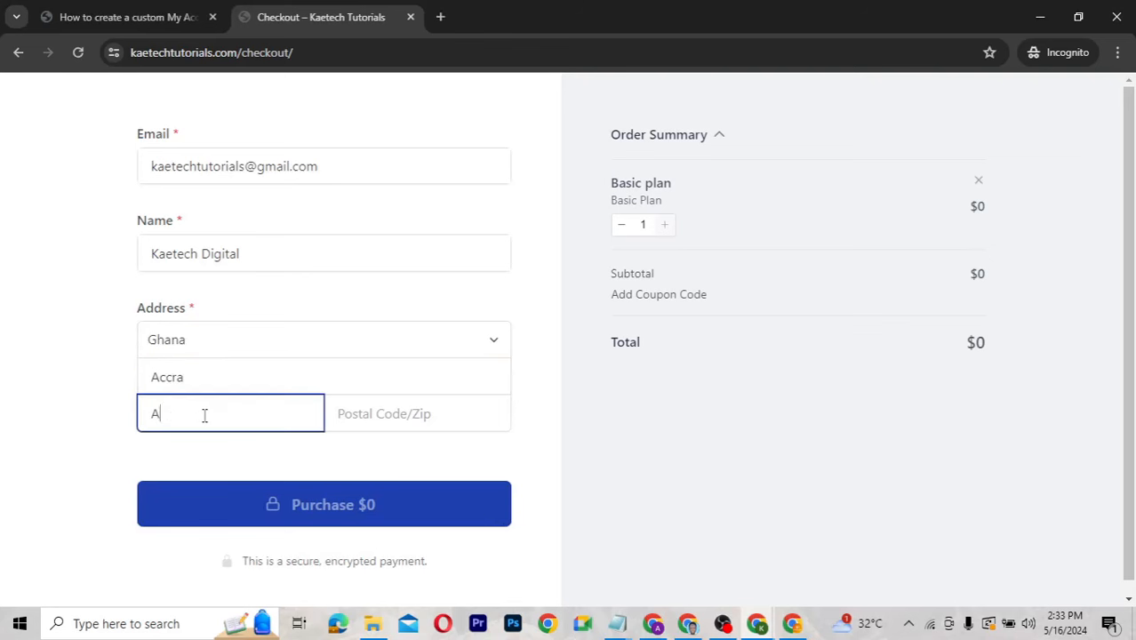
type("a")
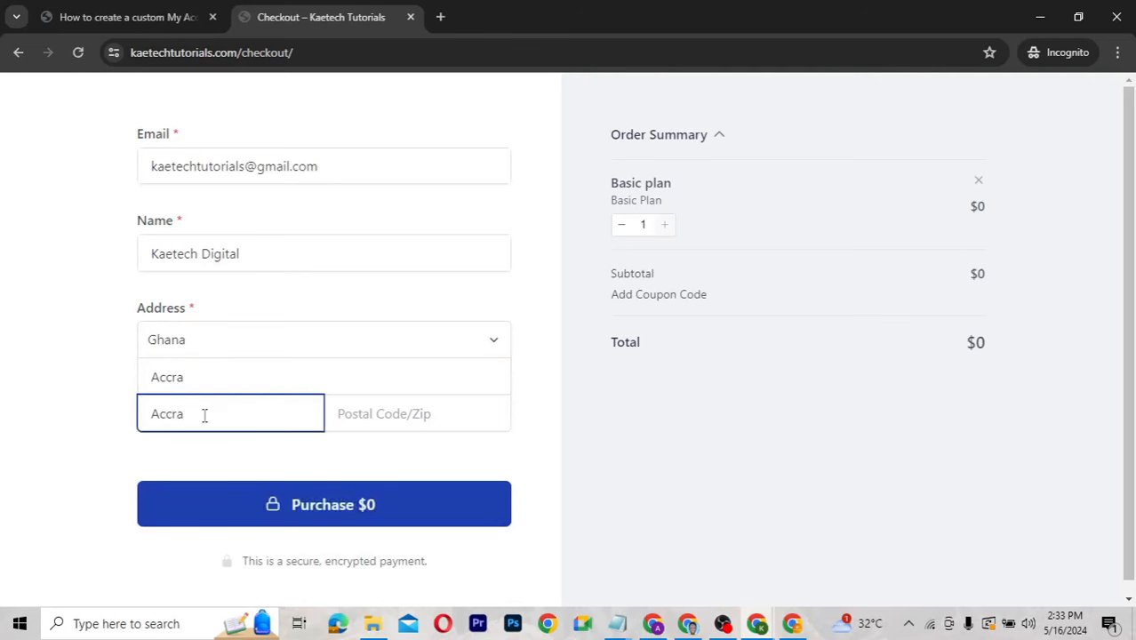
Enter postal code 00233 and submit the $0 Basic plan purchase.
left_click(346, 415)
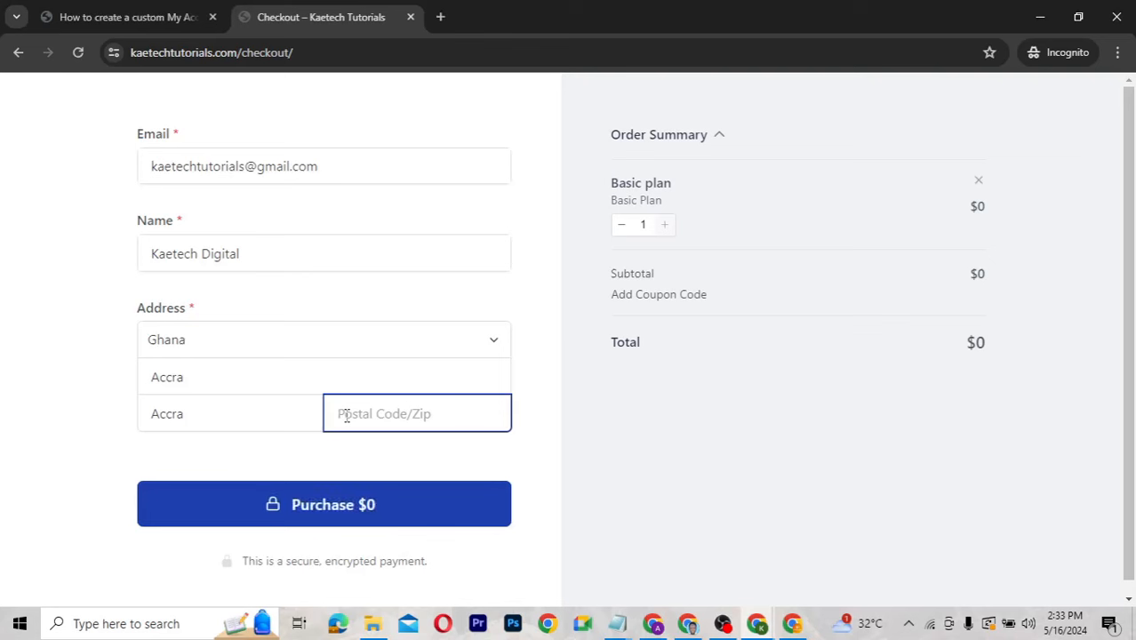
type("233")
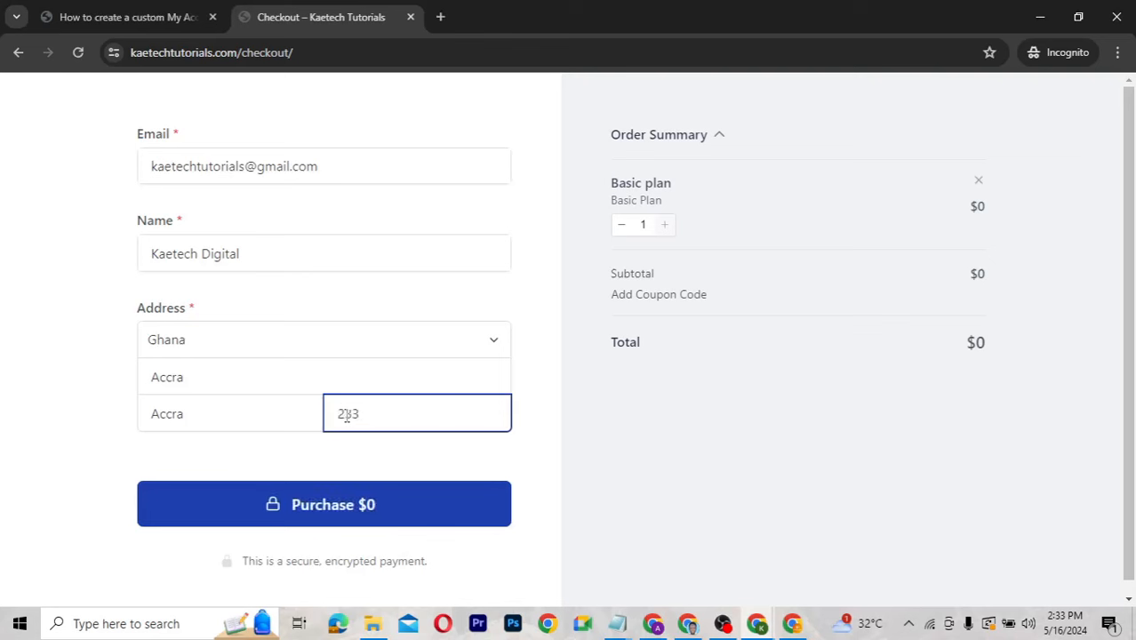
key("Left")
key("Left")
key("Left")
type("00")
left_click(339, 500)
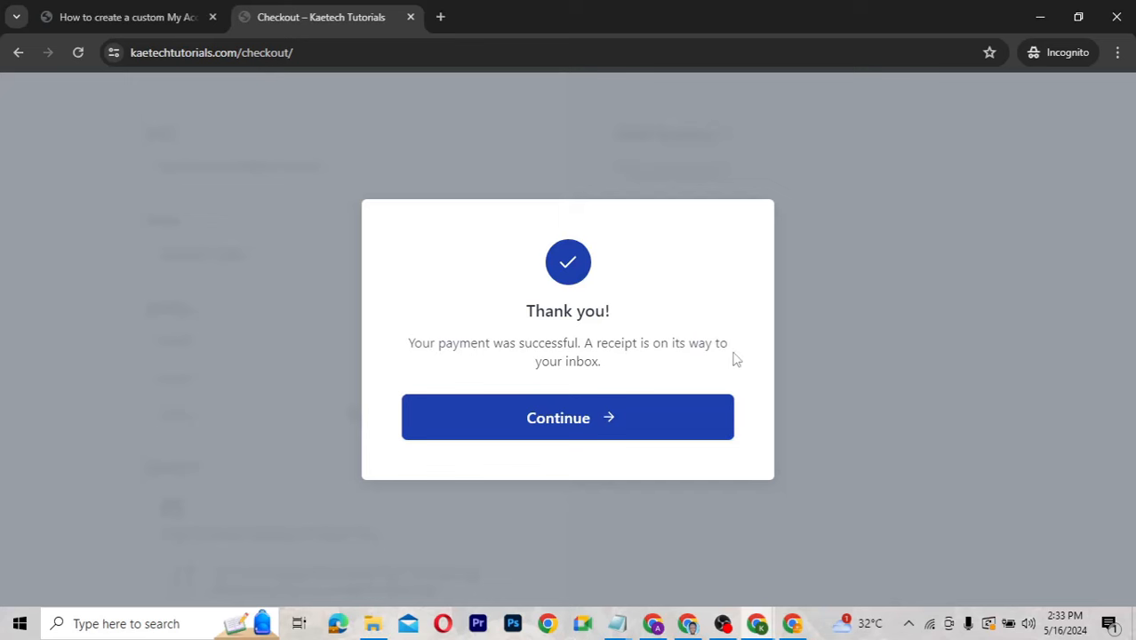
Continue to the customer dashboard sign-in, test the empty form, then return to admin.
left_click(574, 421)
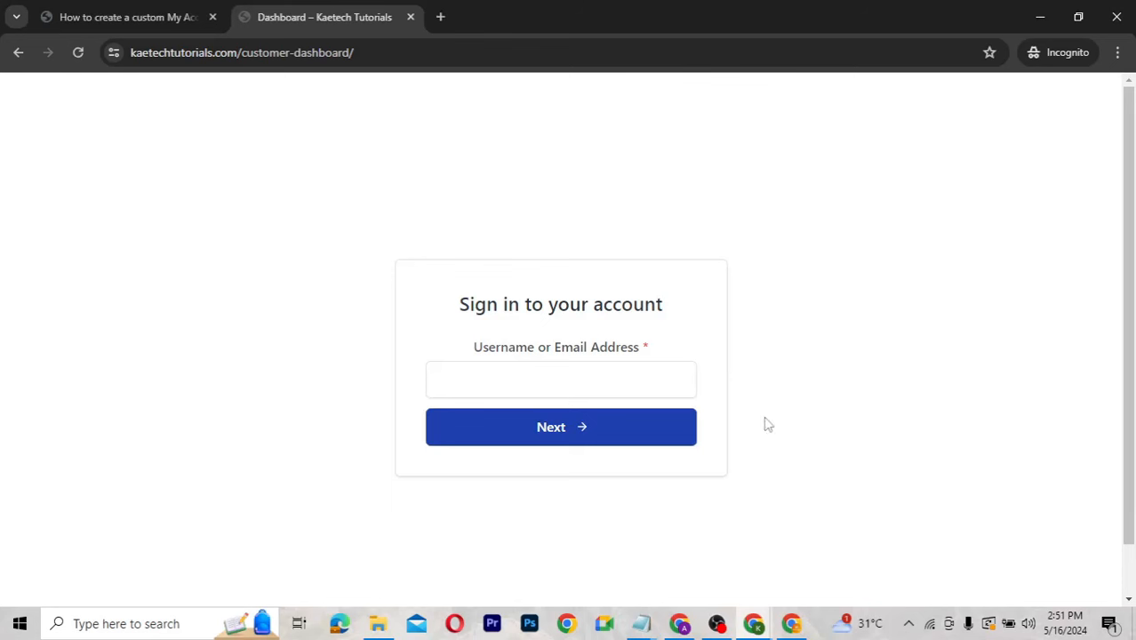
left_click(492, 375)
key("Return")
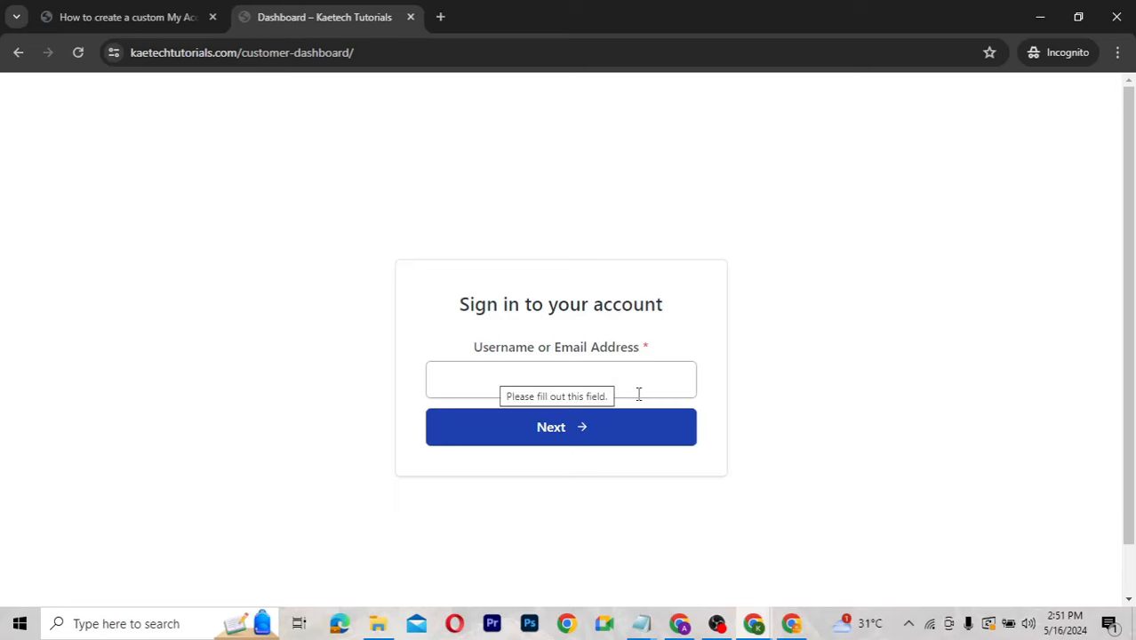
left_click(808, 442)
key("alt+Tab")
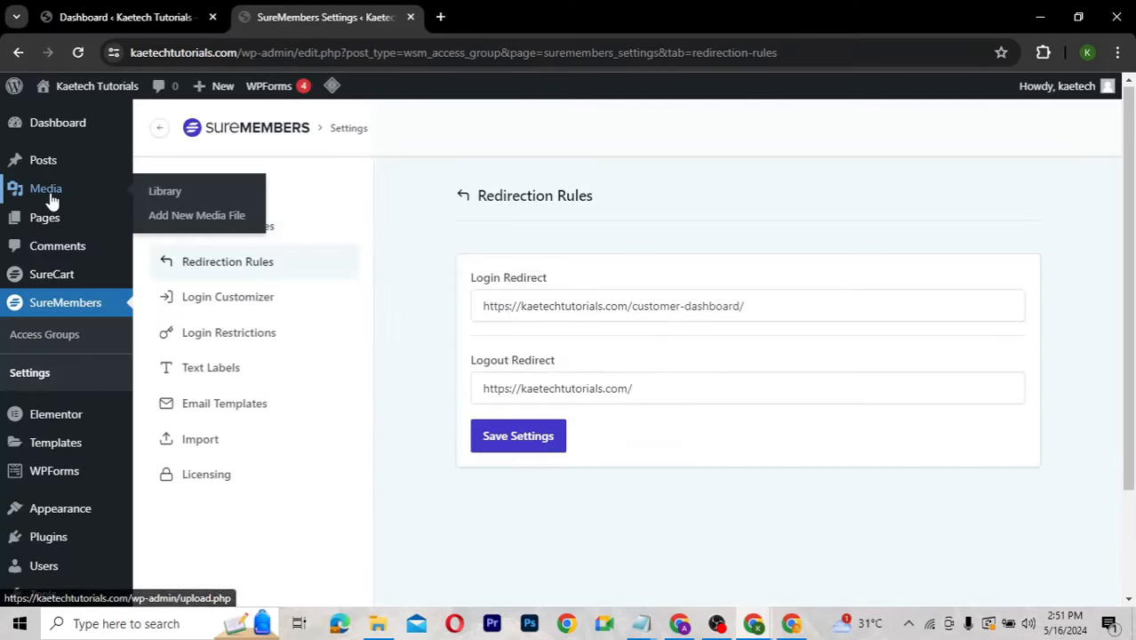
From the SureCart Dashboard, launch Complete Setup for the Kaetech Tutorials store.
mouse_move(55, 279)
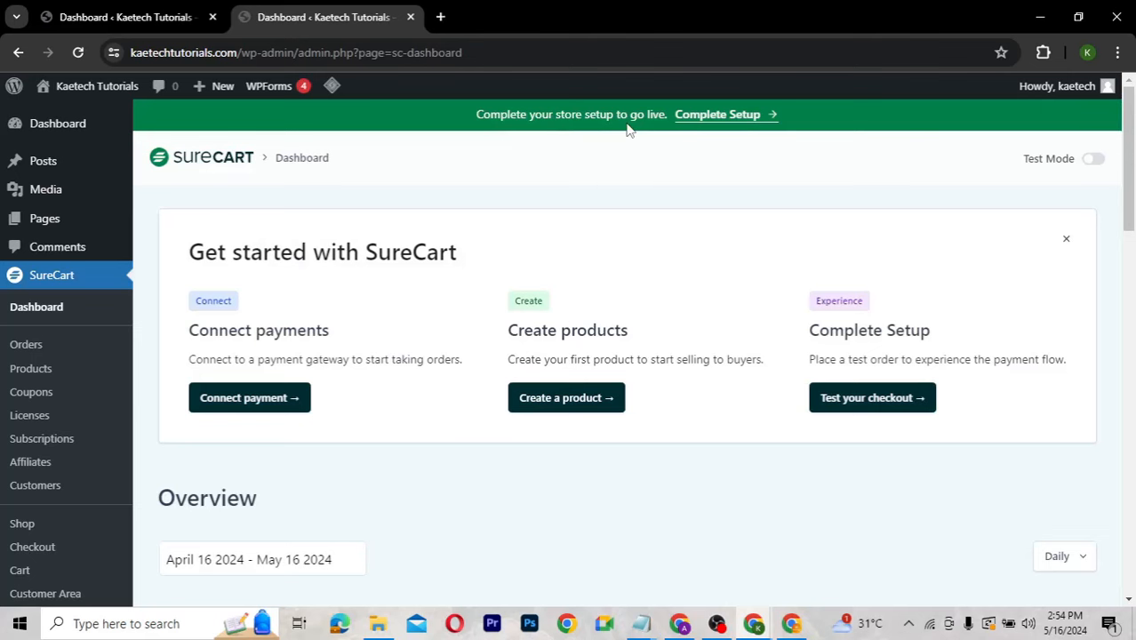
left_click(728, 119)
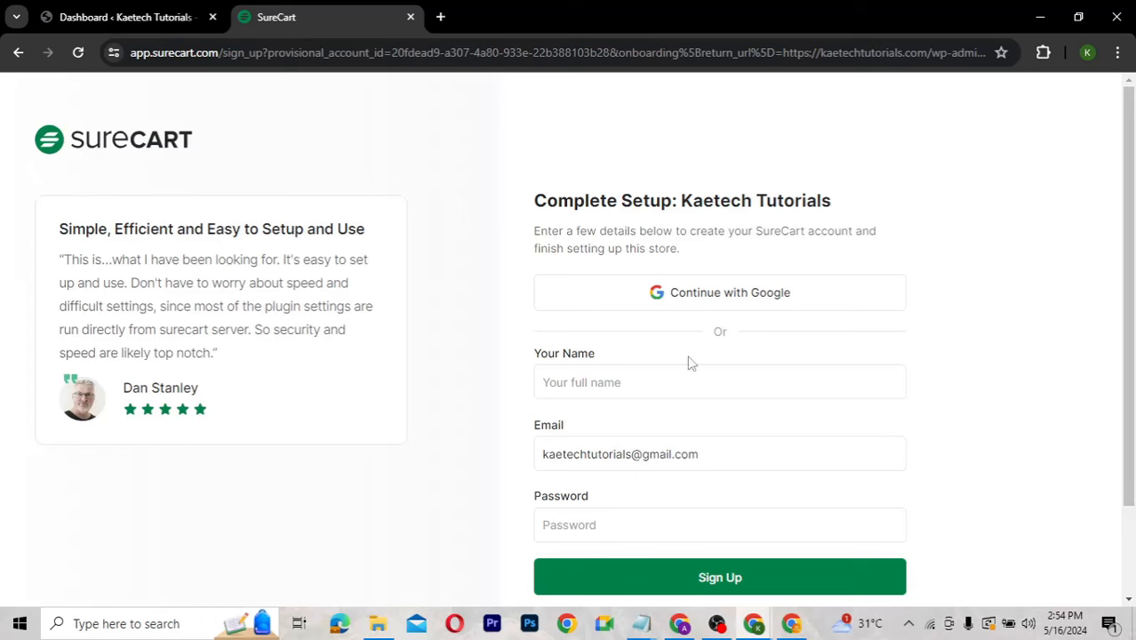
Sign up for SureCart with the site's Google account and accept the USD, English, UTC store details.
left_click(717, 297)
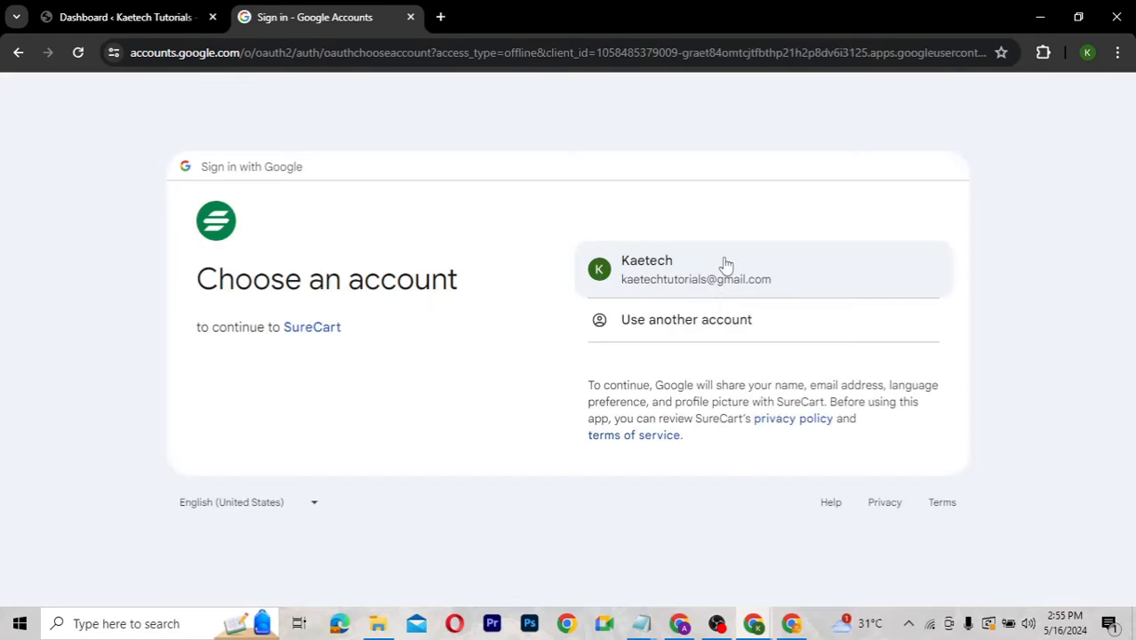
left_click(704, 273)
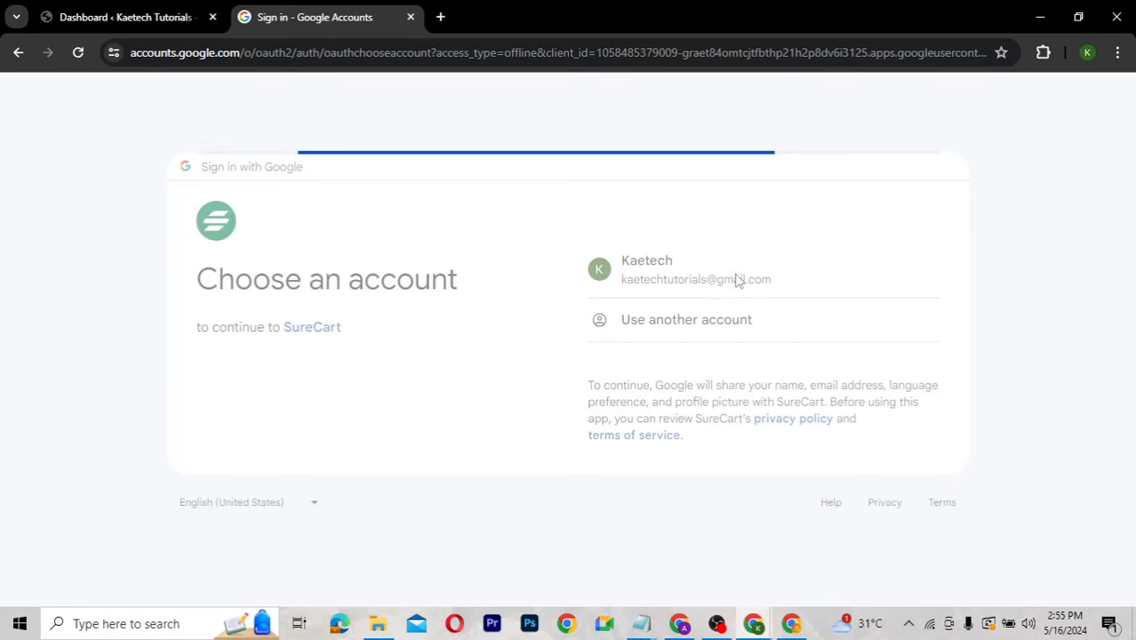
left_click(723, 441)
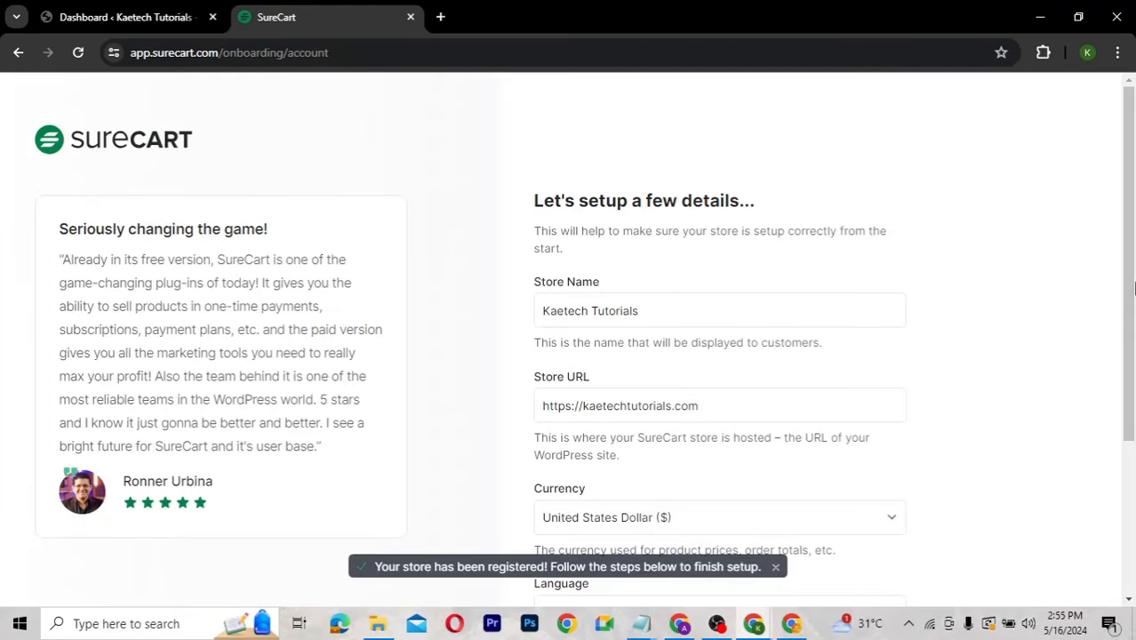
left_click_drag(1126, 272, 1129, 442)
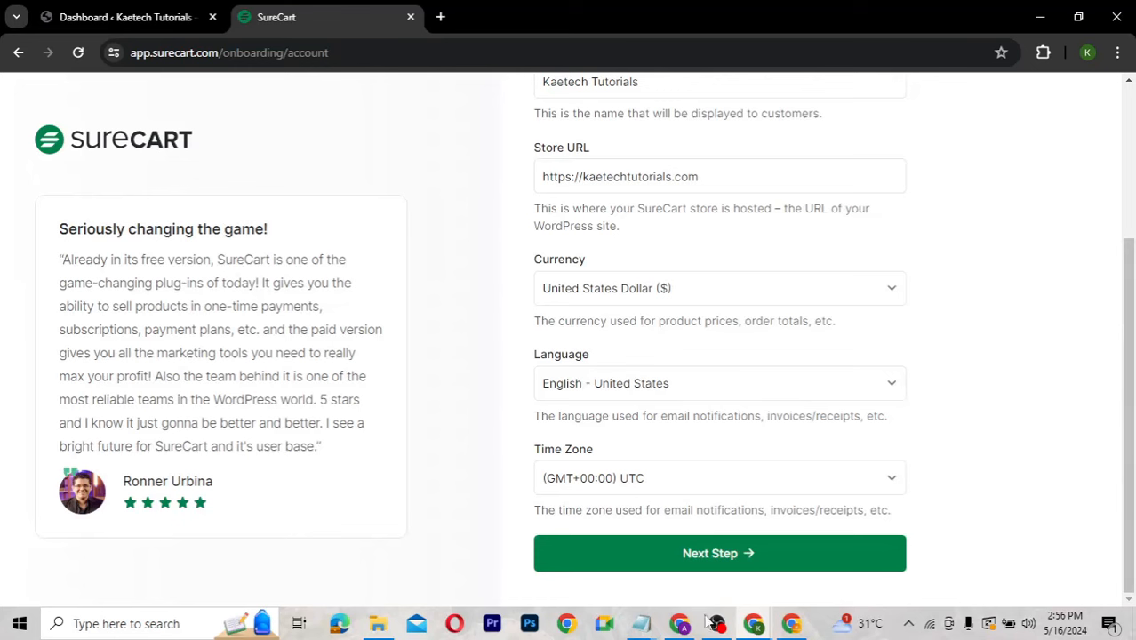
left_click(716, 555)
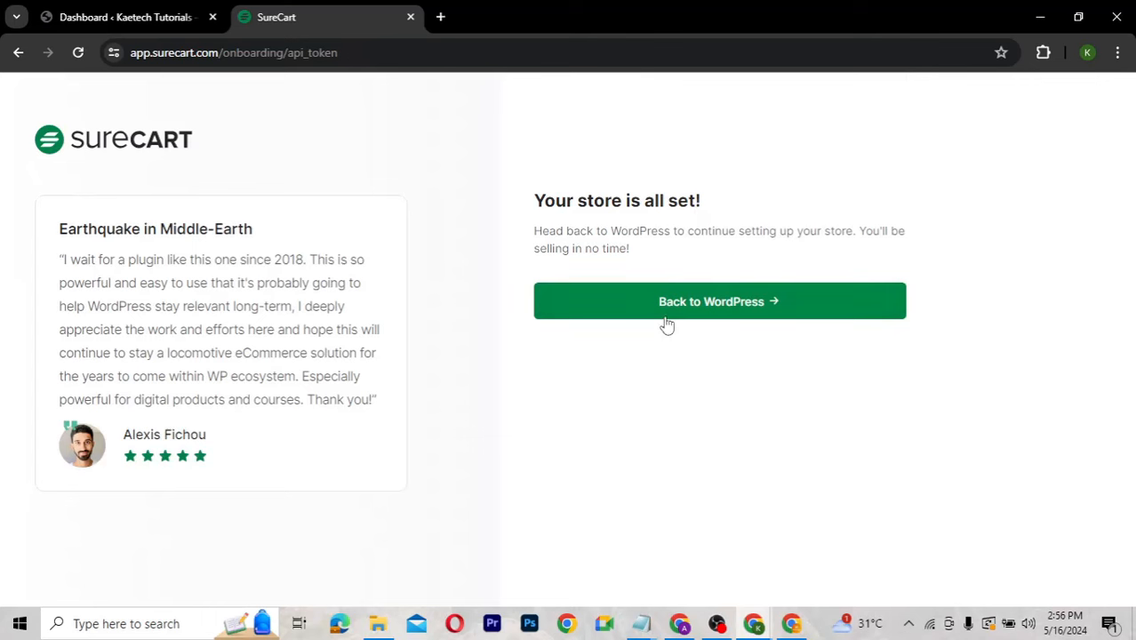
Go back to the WordPress SureCart Dashboard and dismiss the Elementor Data Updater notice.
left_click(722, 304)
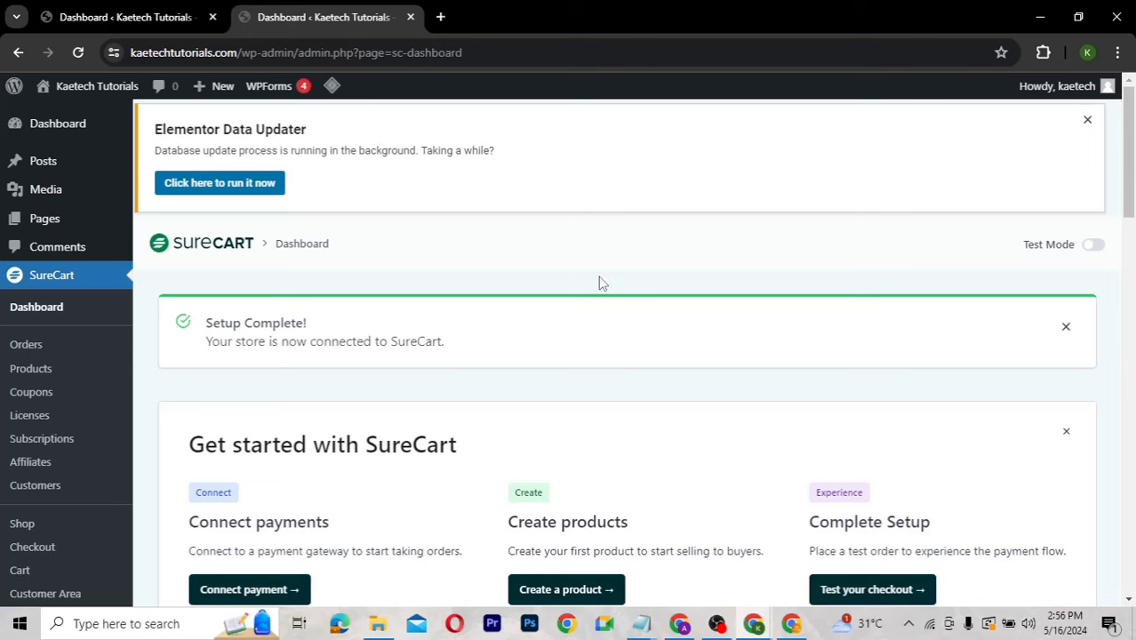
left_click(1087, 120)
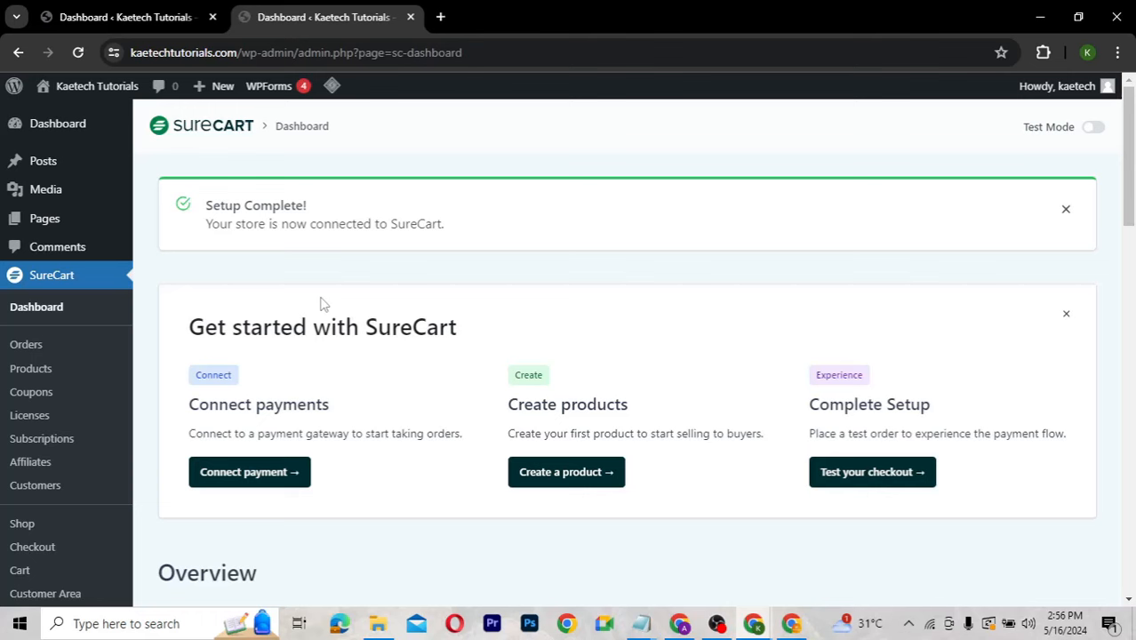
scroll(323, 305, "down", 5)
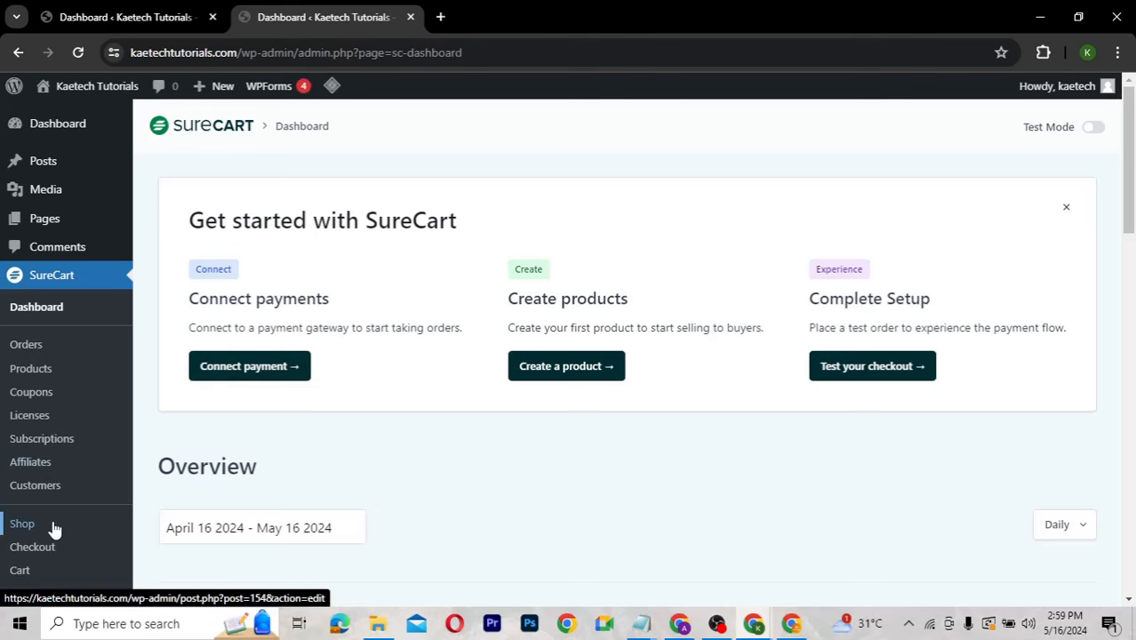
Go to SureCart Settings > Payment Processors.
scroll(53, 528, "down", 2)
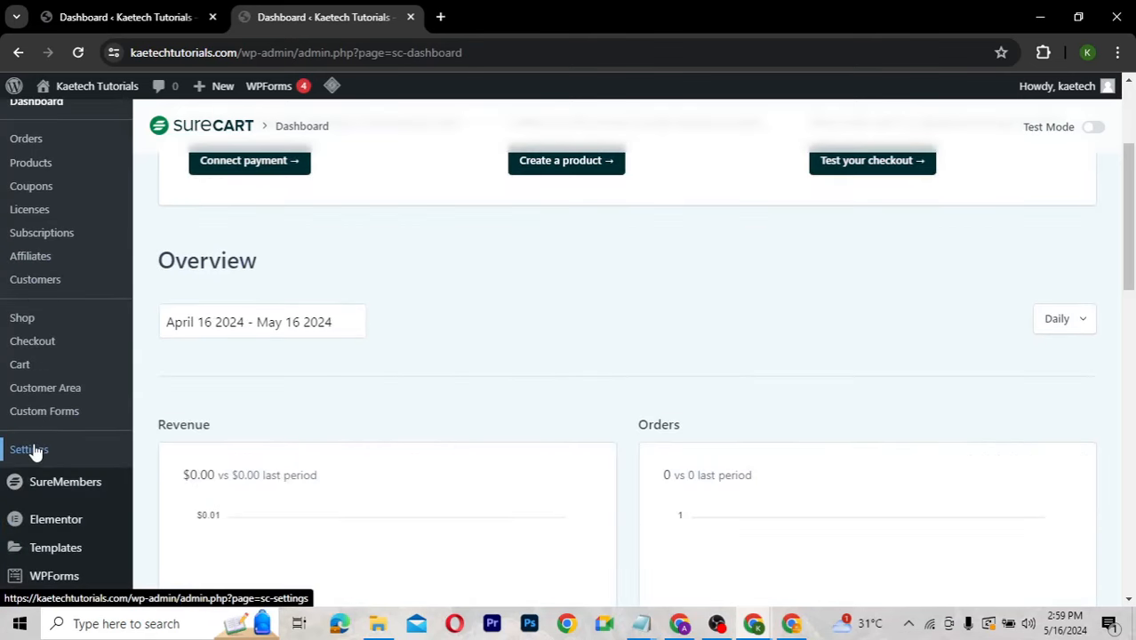
left_click(31, 449)
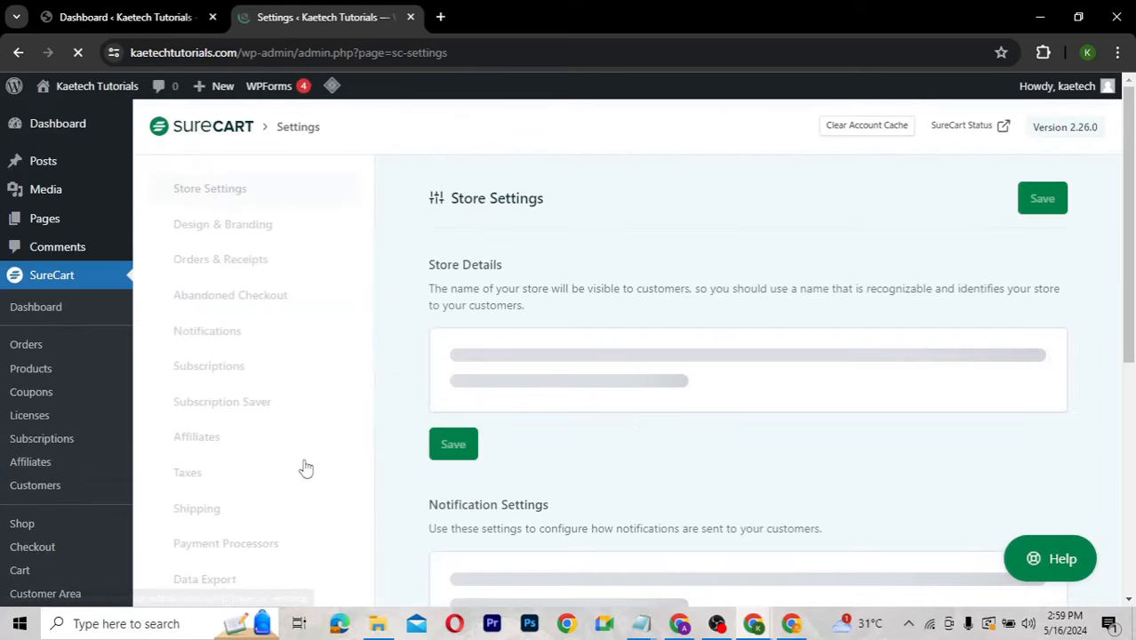
scroll(302, 462, "down", 3)
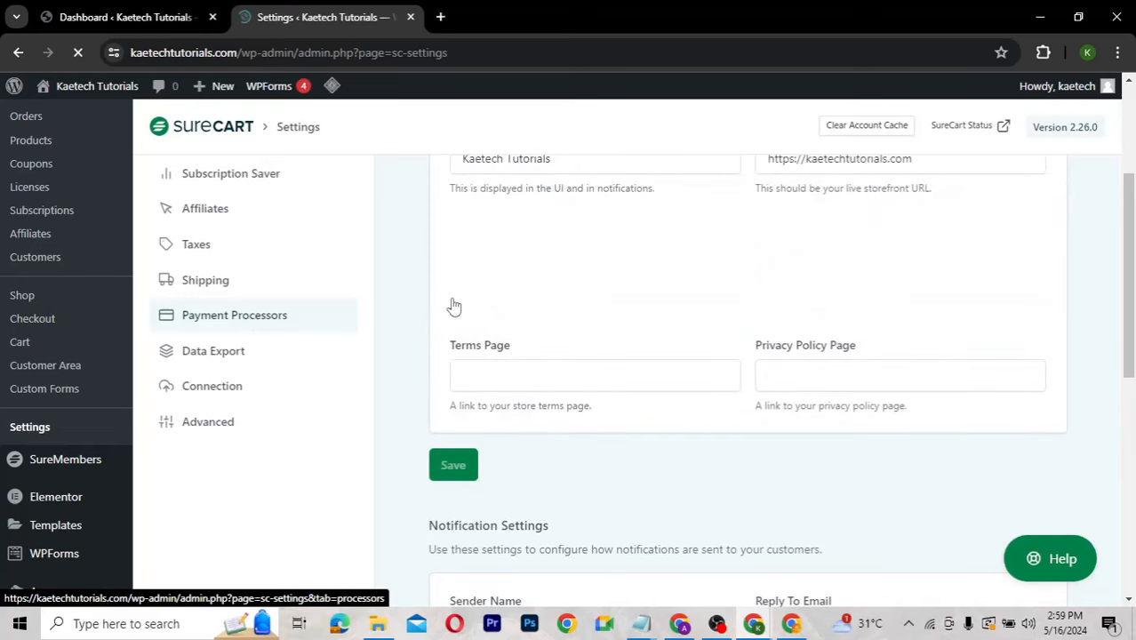
left_click(390, 317)
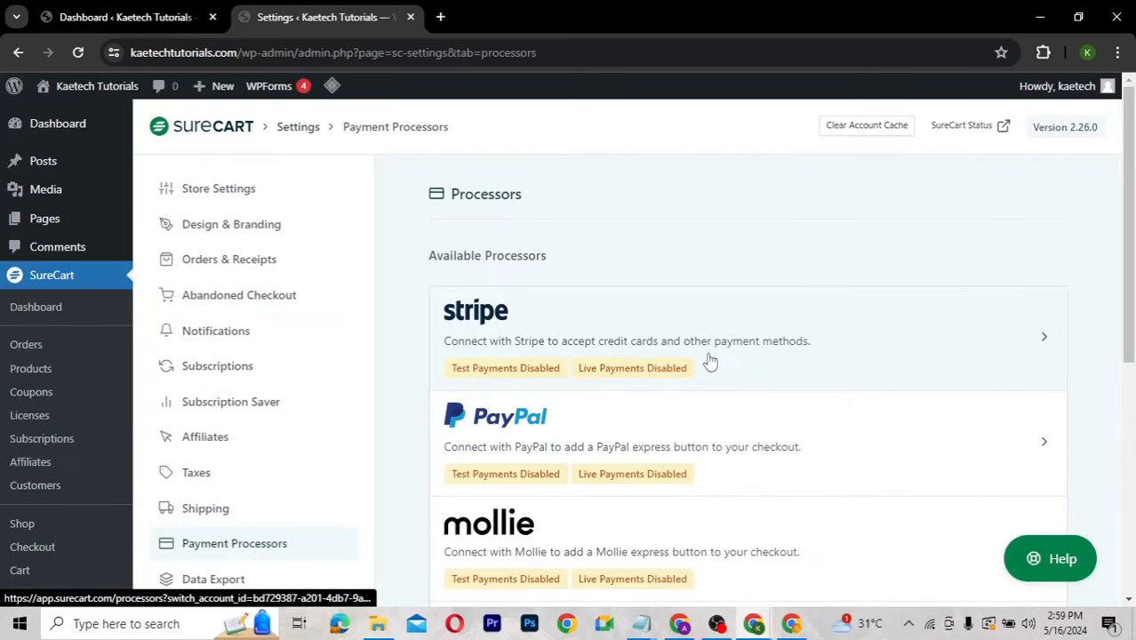
Review the Stripe, PayPal, Mollie and Paystack processors, opening Paystack's setup tab and closing it.
scroll(776, 455, "down", 1)
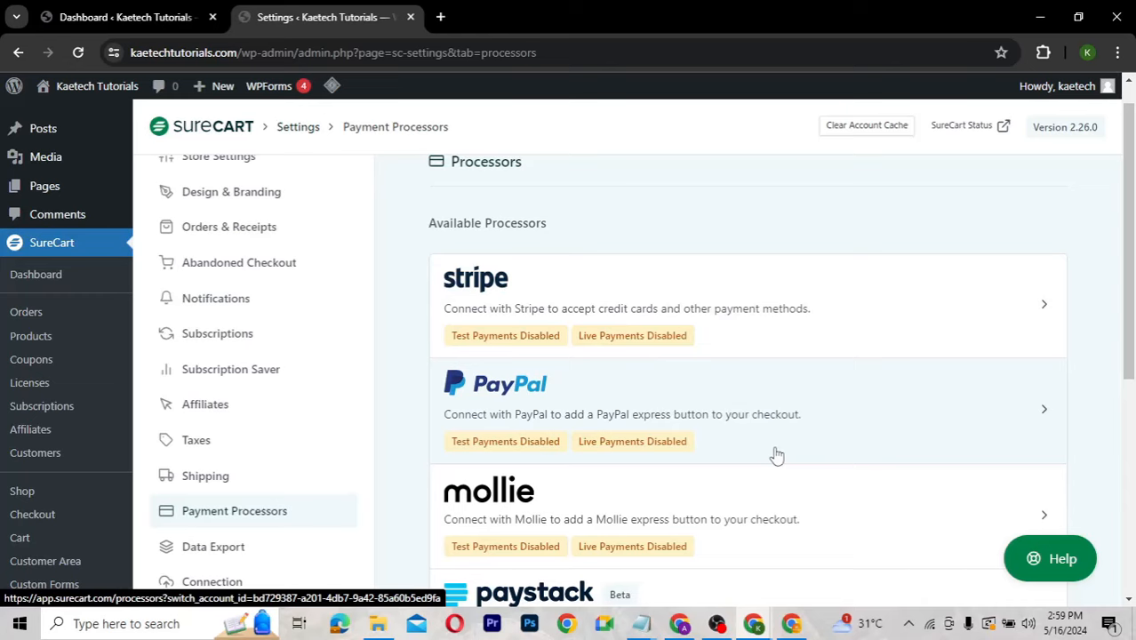
scroll(776, 455, "down", 2)
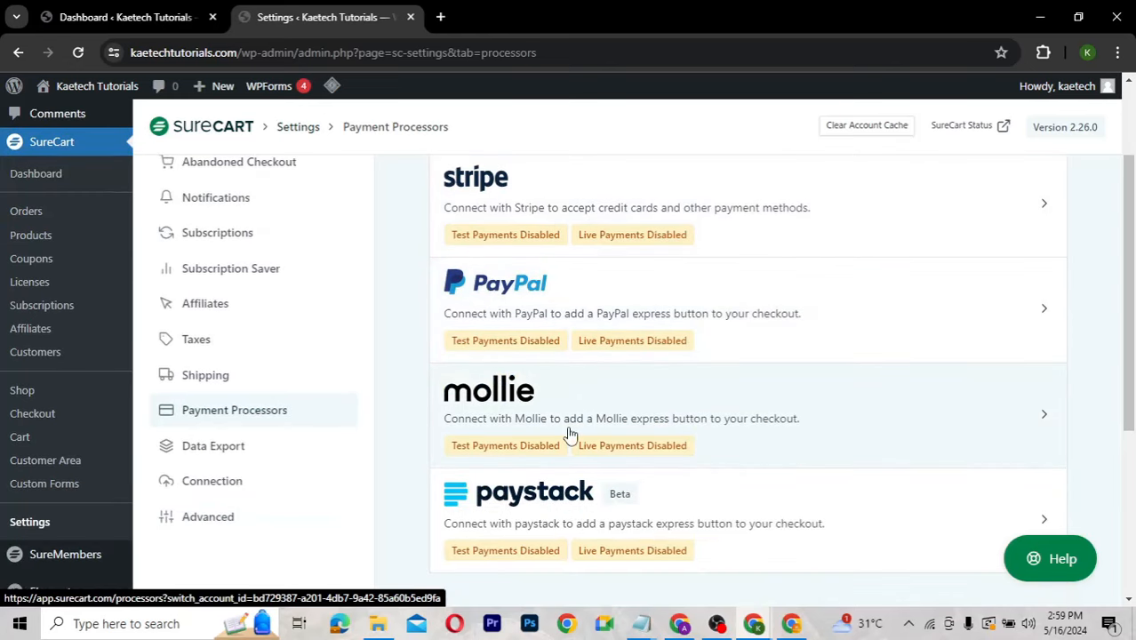
scroll(801, 476, "down", 3)
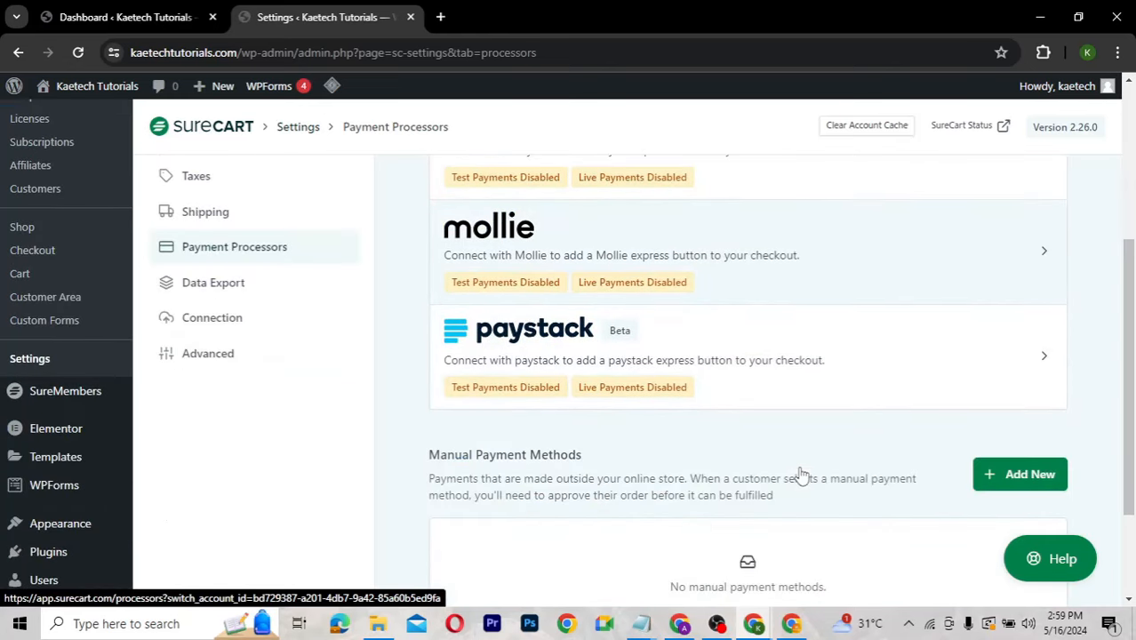
scroll(802, 477, "up", 1)
scroll(802, 476, "up", 2)
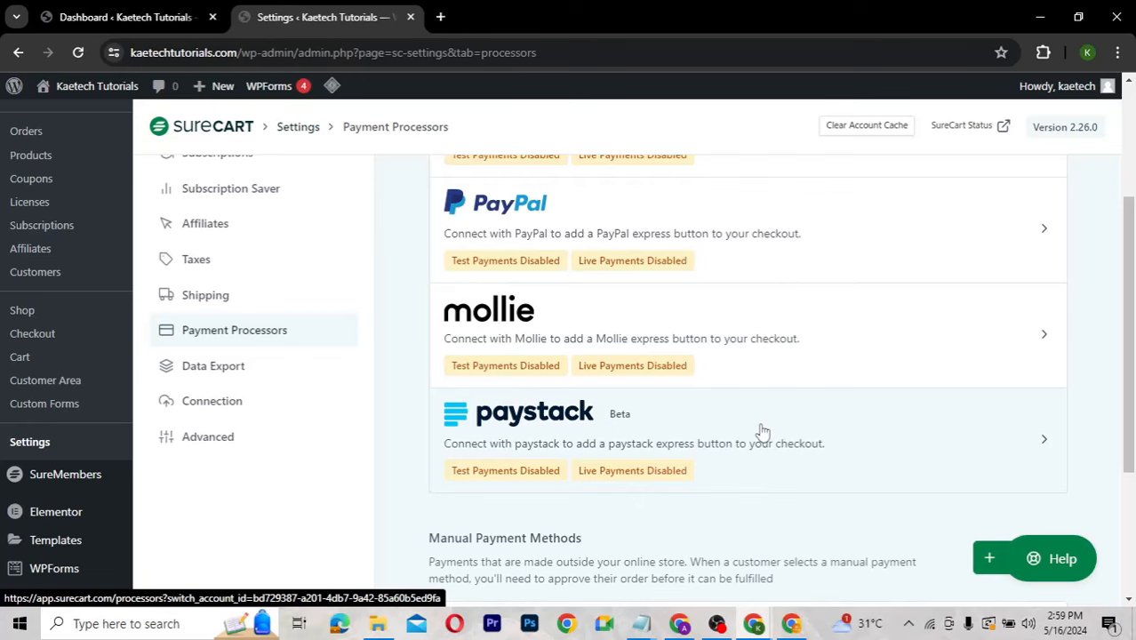
scroll(762, 432, "up", 2)
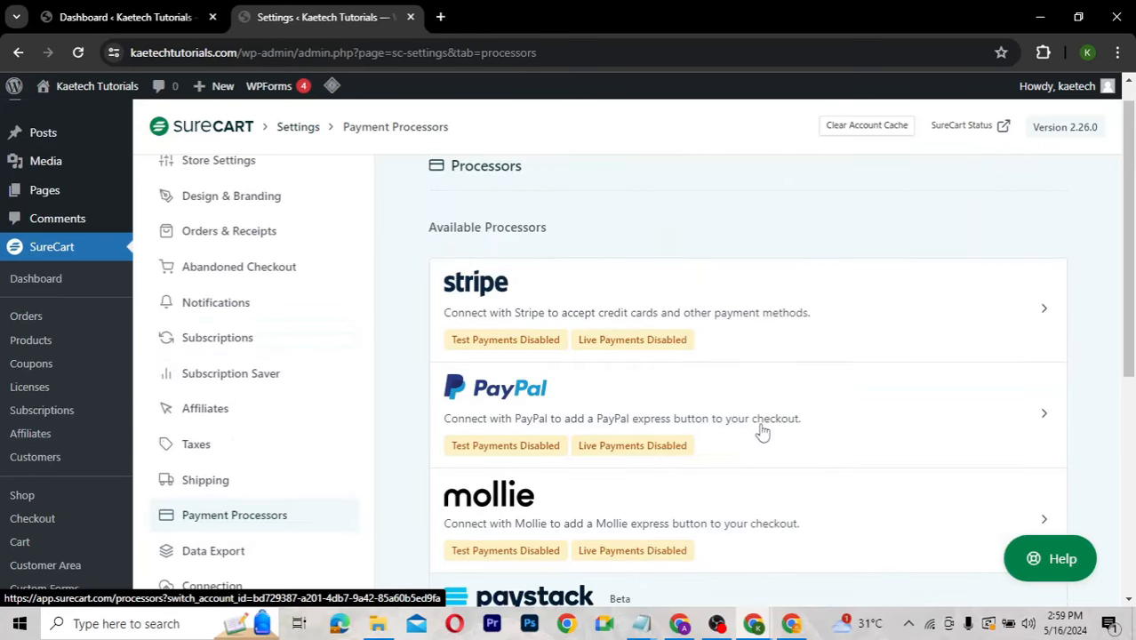
scroll(762, 431, "down", 1)
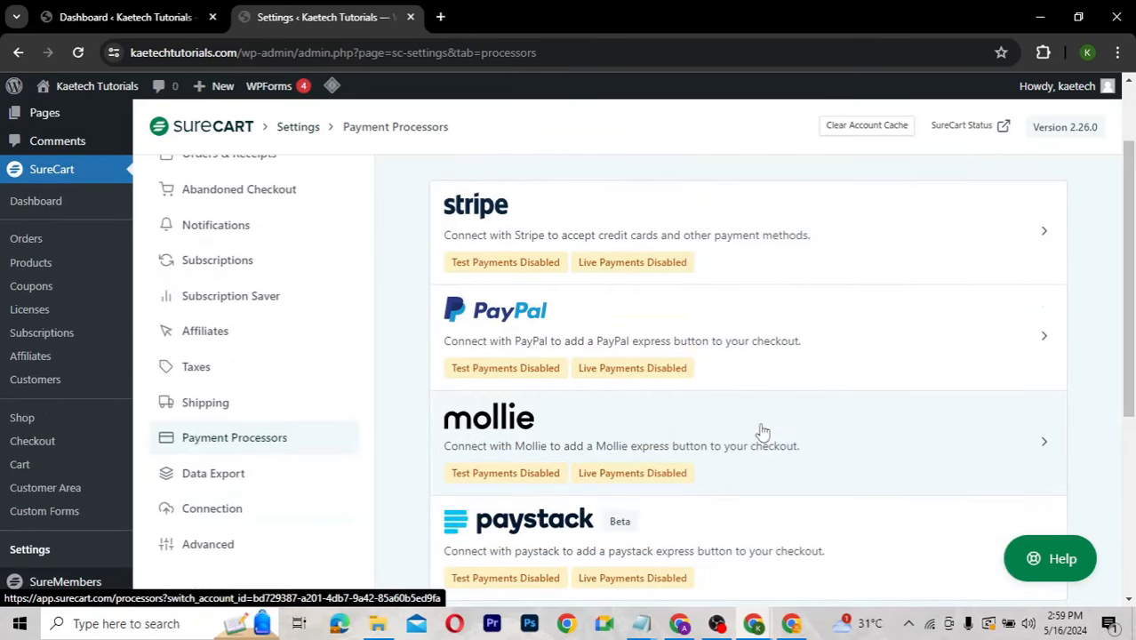
scroll(762, 432, "down", 1)
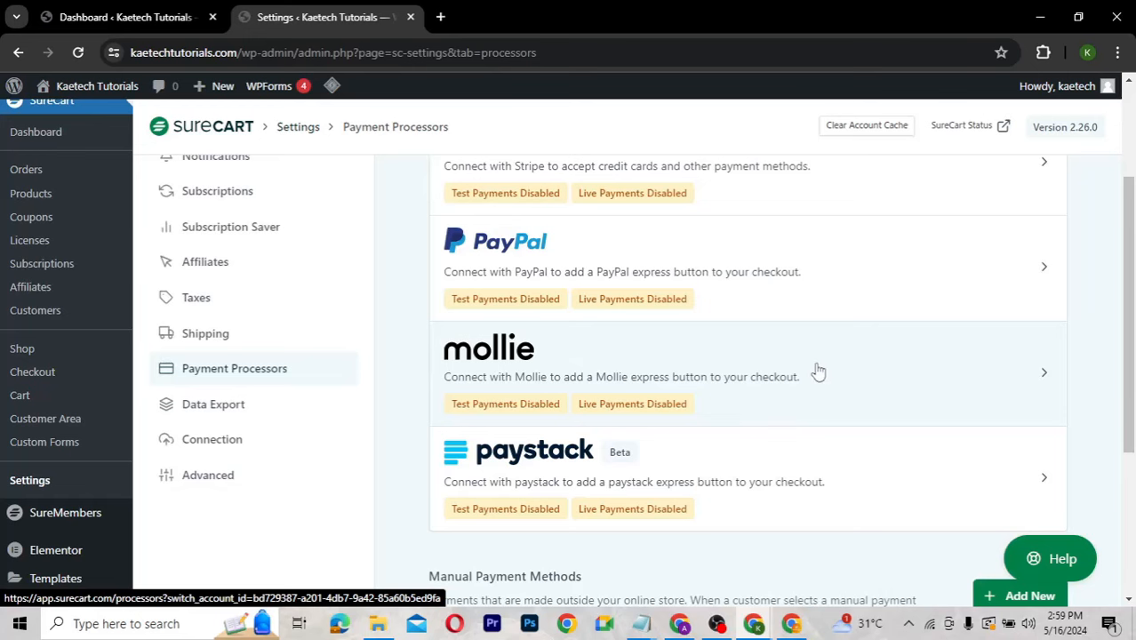
scroll(583, 296, "up", 2)
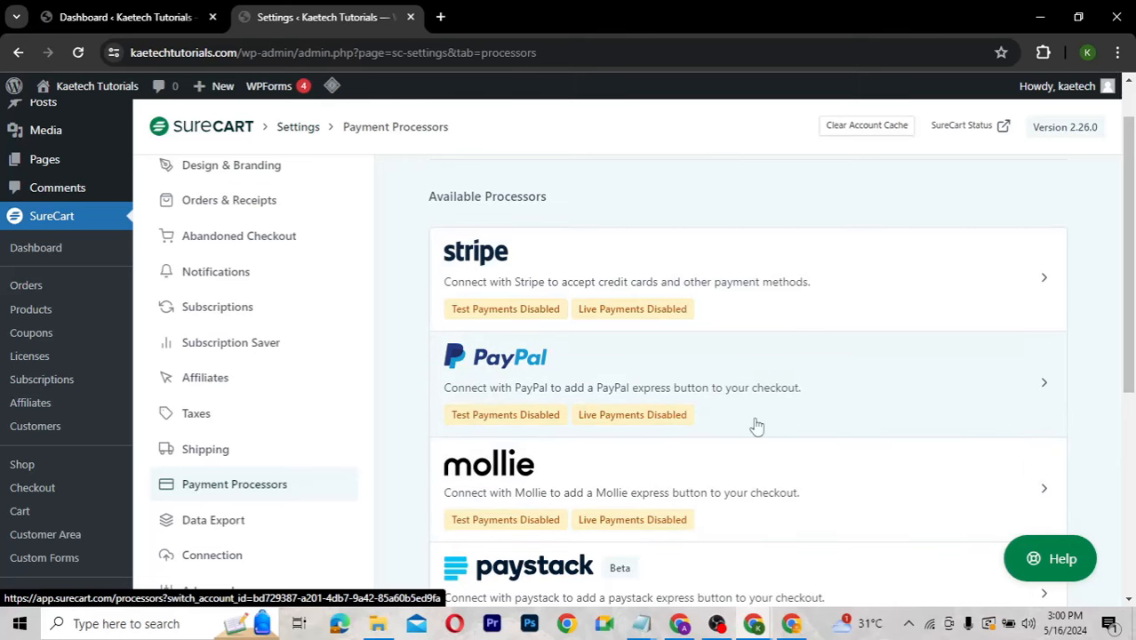
scroll(767, 442, "down", 2)
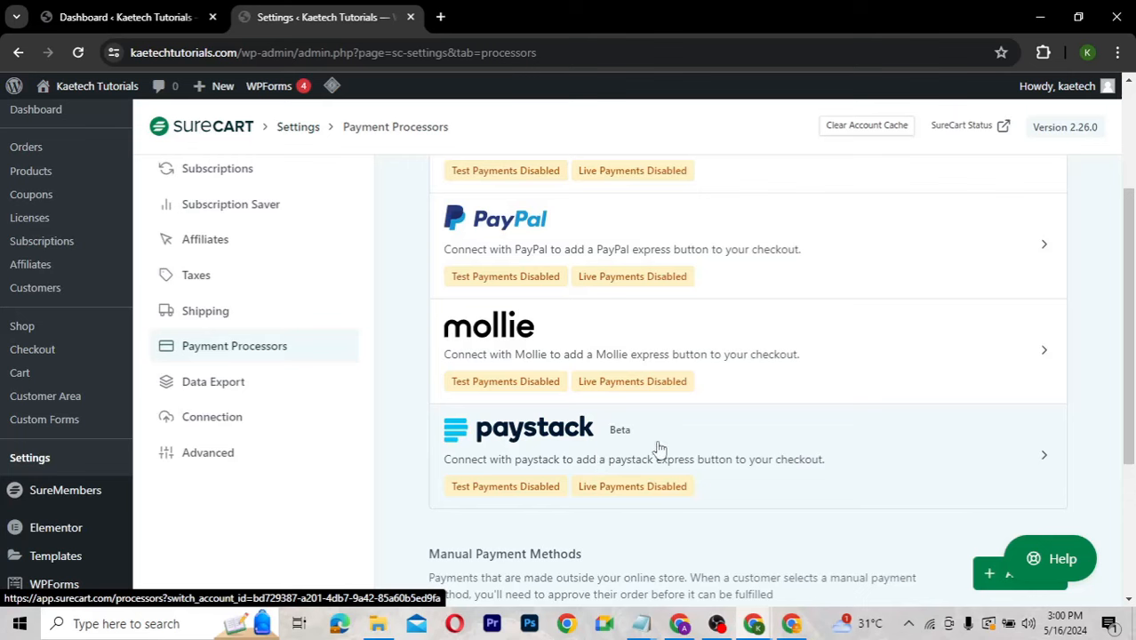
left_click(720, 409)
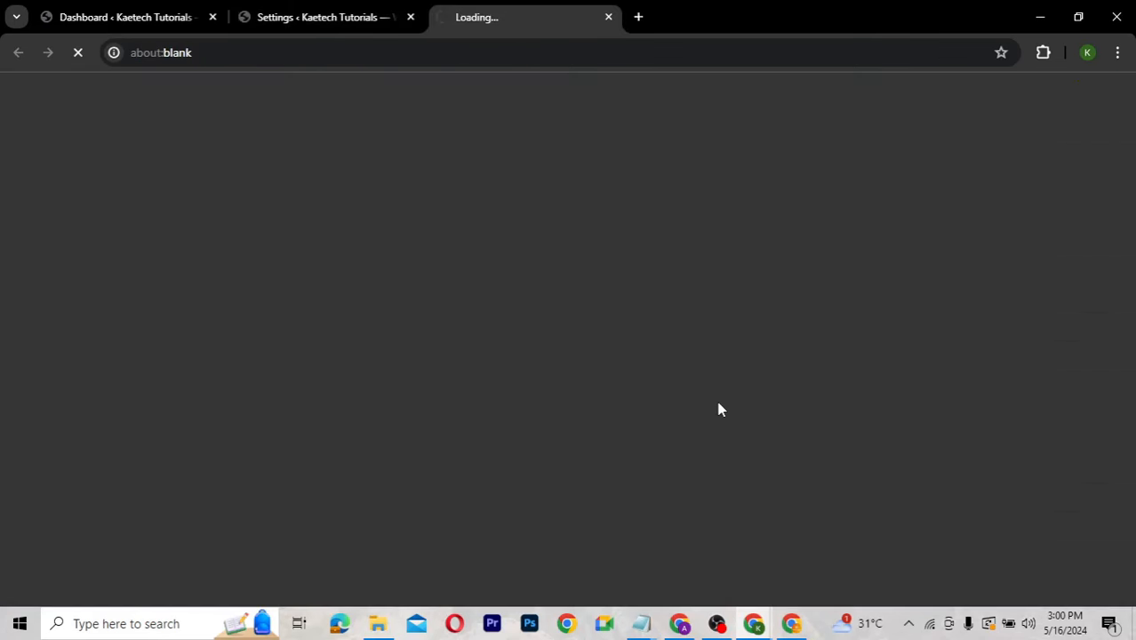
left_click(610, 17)
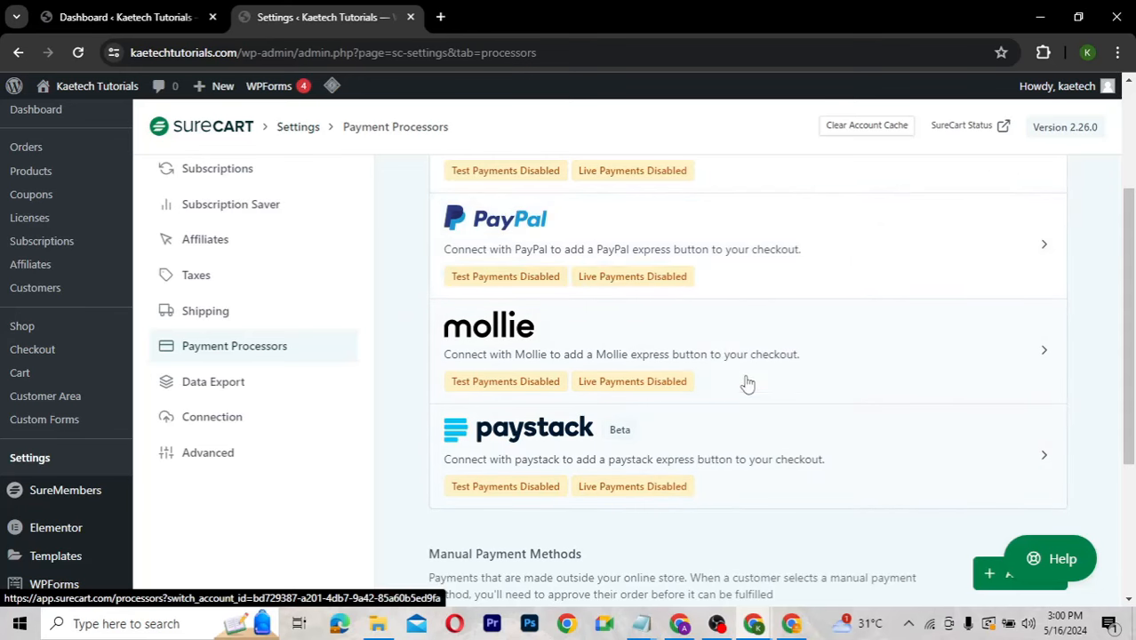
scroll(711, 318, "up", 2)
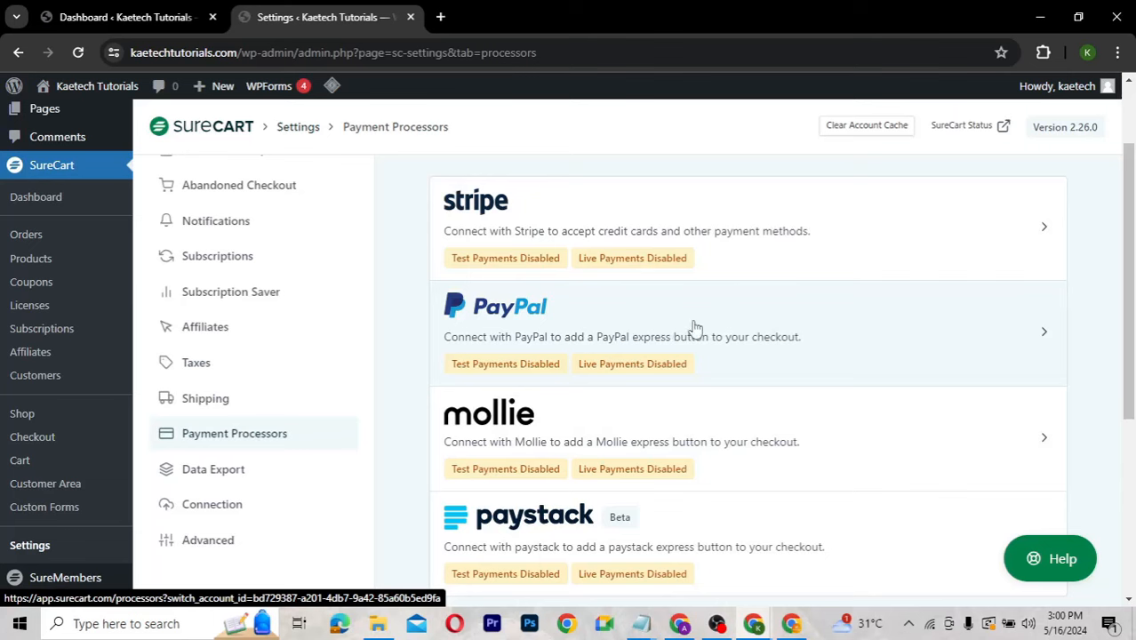
Open the Stripe card, then Stripe under Inactive Processors on app.surecart.com.
left_click(620, 224)
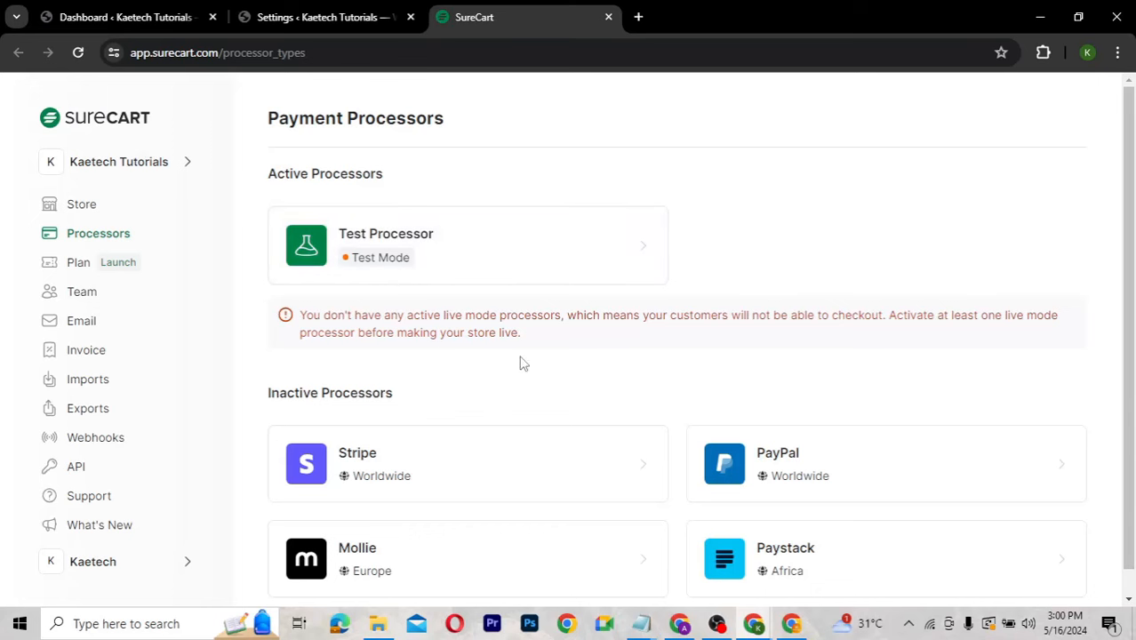
scroll(625, 416, "down", 1)
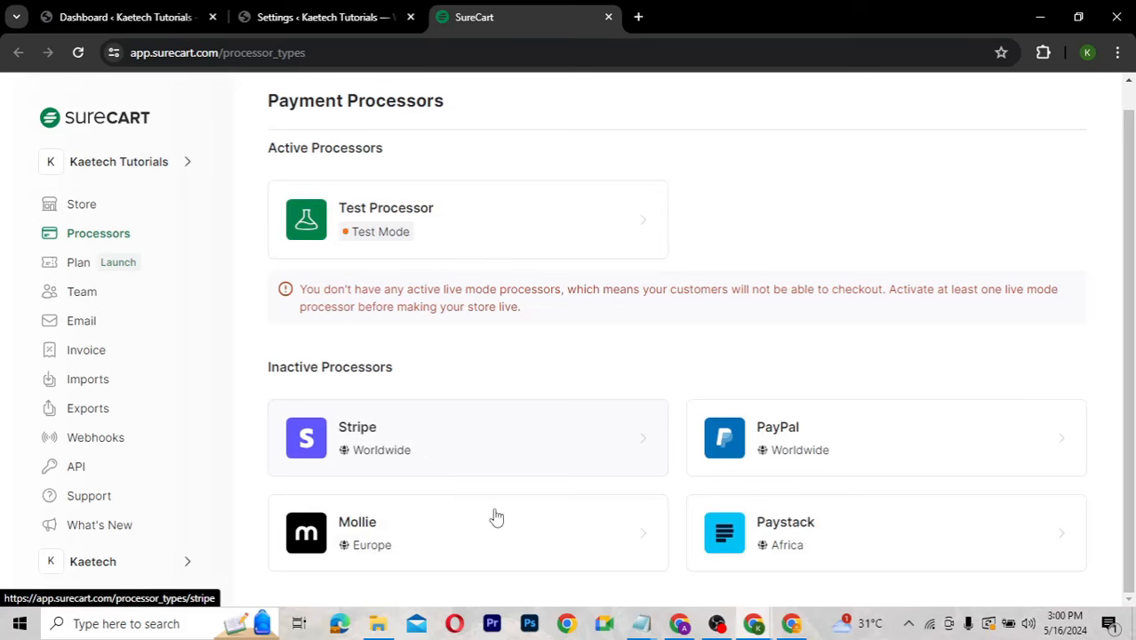
left_click(472, 448)
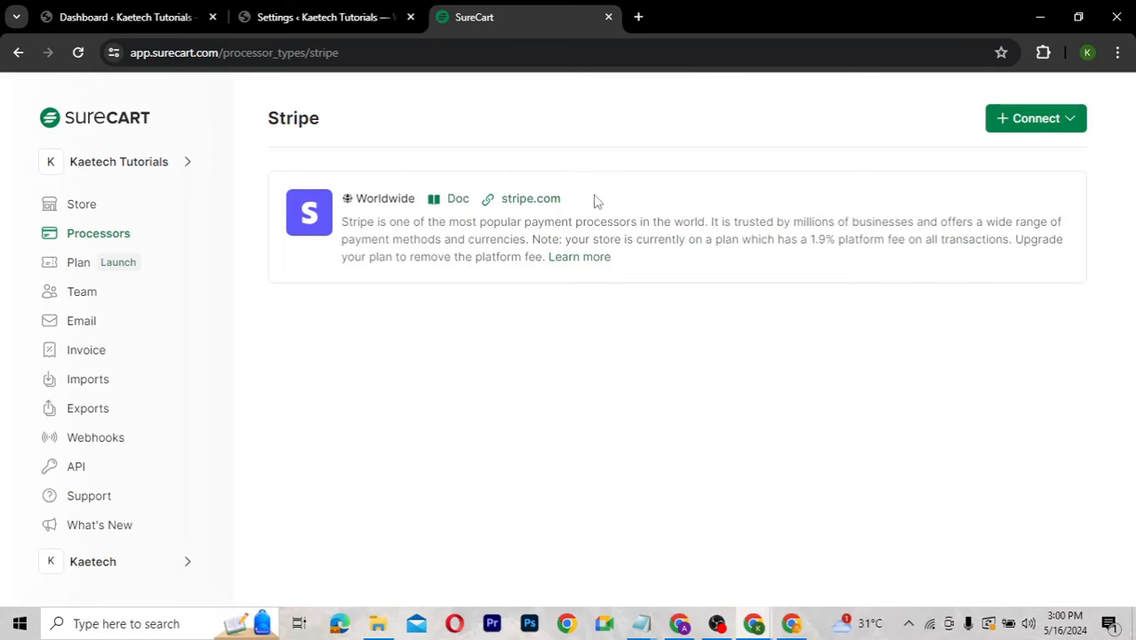
Sign in to the Stripe dashboard in a new tab with the account e-mail and password.
left_click(639, 17)
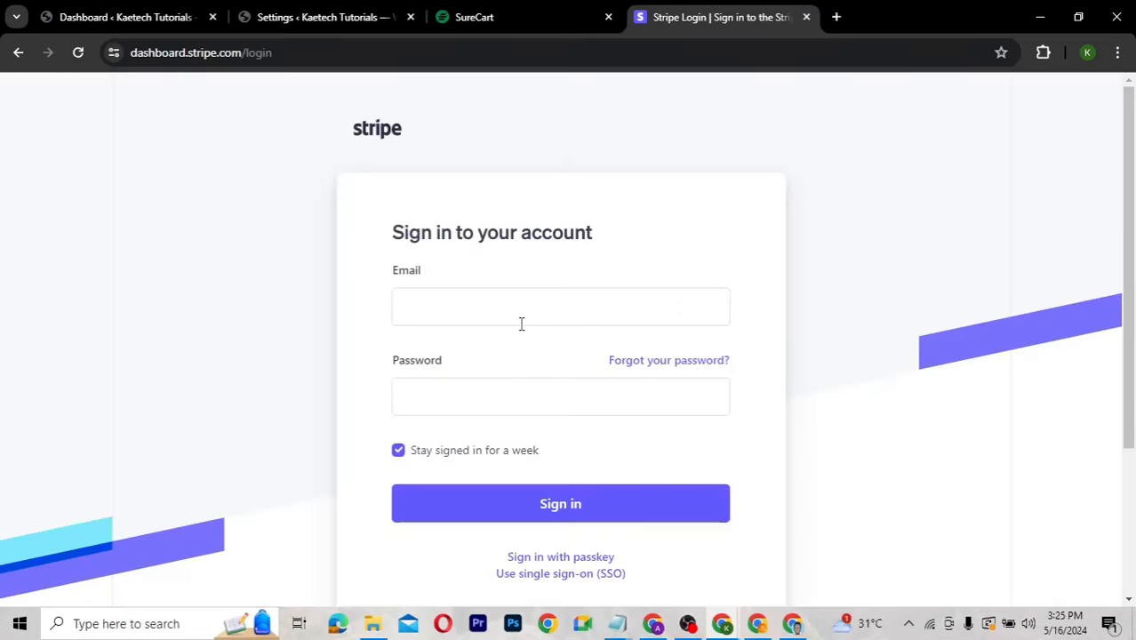
left_click(499, 395)
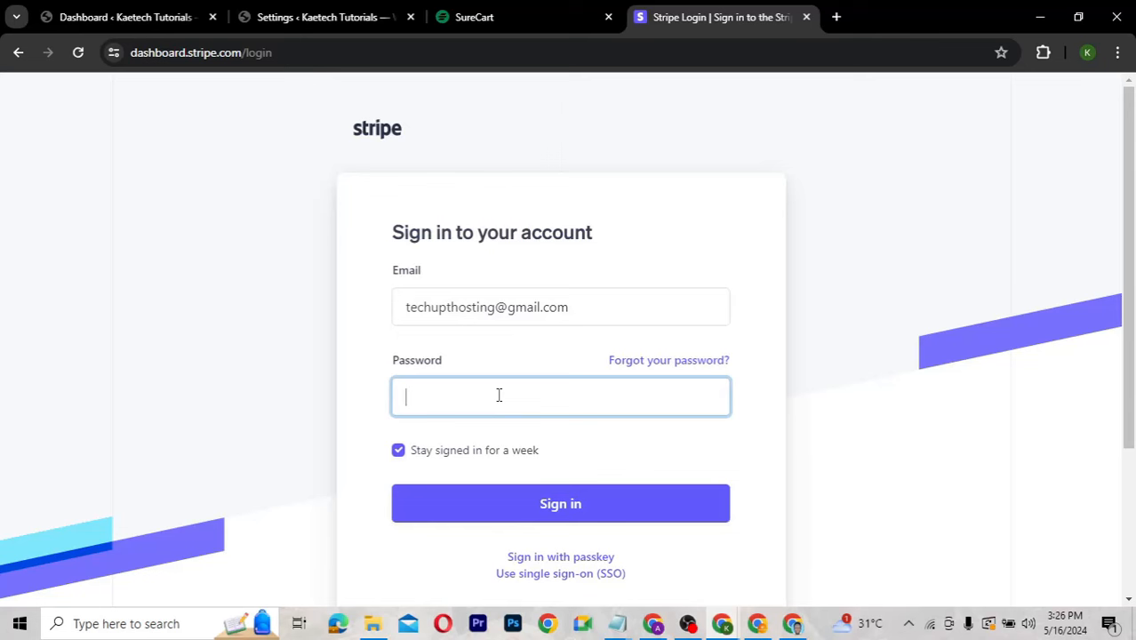
key("ctrl+v")
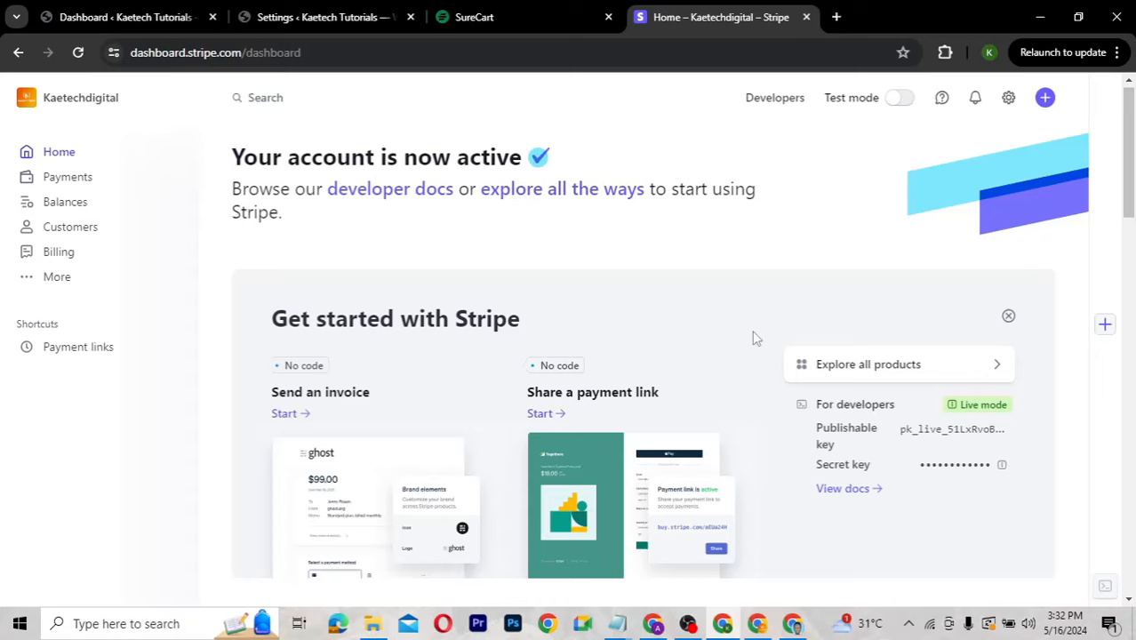
scroll(753, 333, "down", 1)
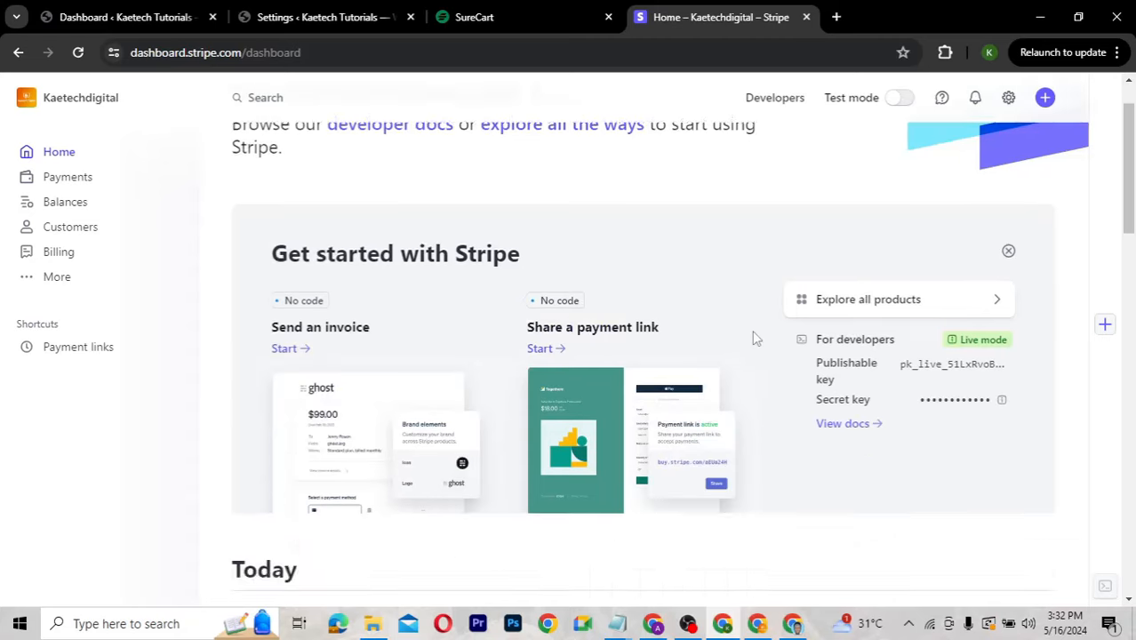
scroll(752, 336, "down", 2)
scroll(752, 336, "up", 3)
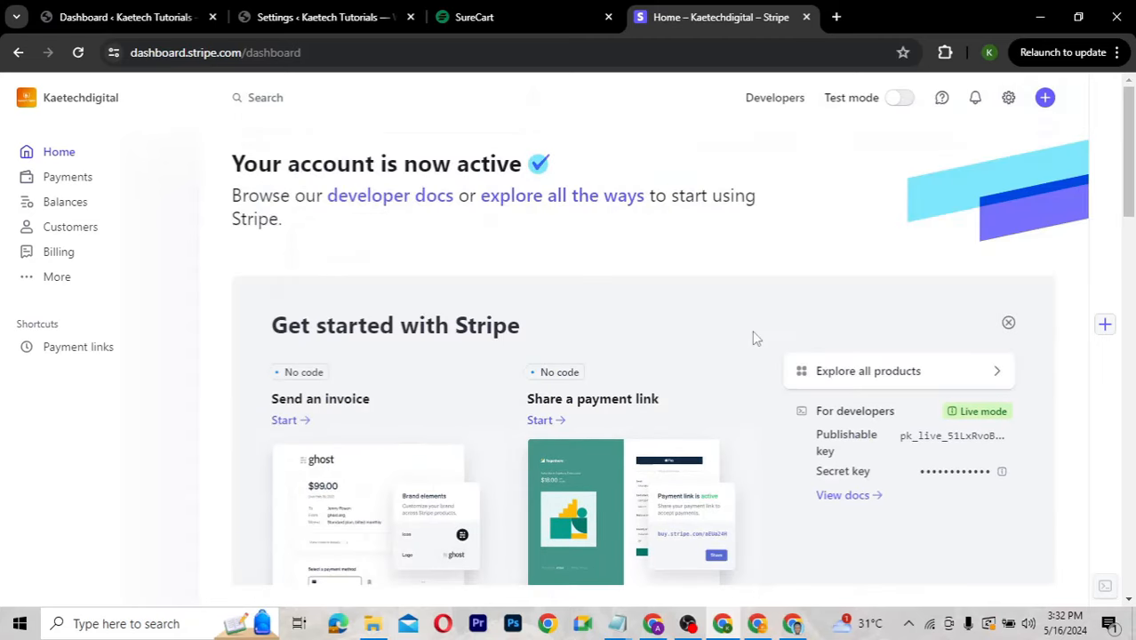
Back on SureCart's Stripe page, connect the Stripe account in Live Mode.
left_click(501, 17)
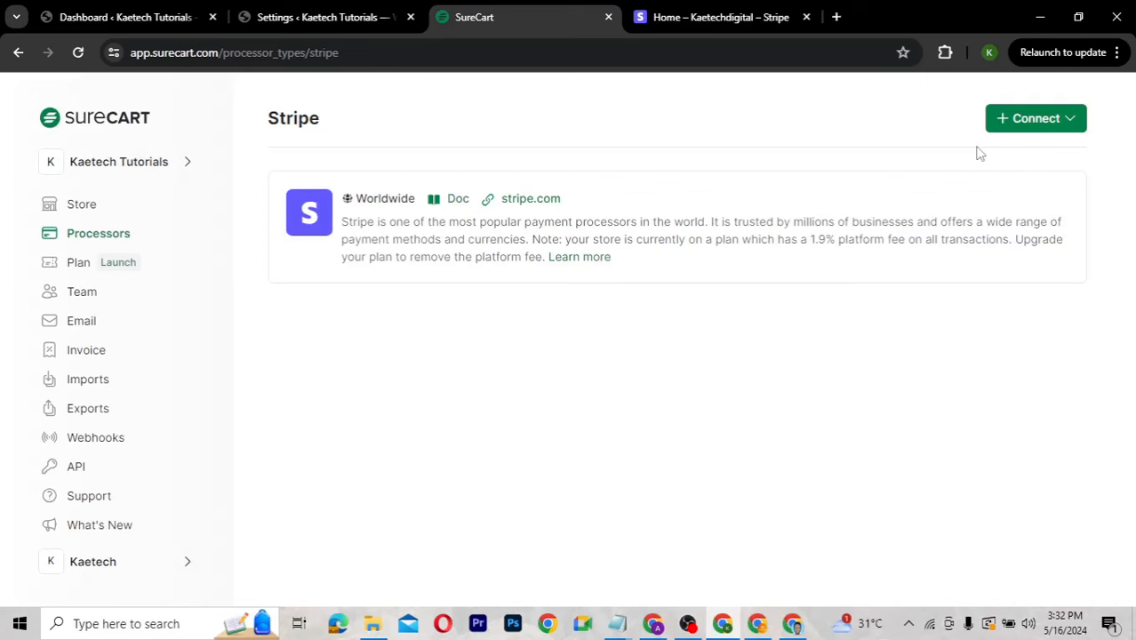
left_click(1074, 123)
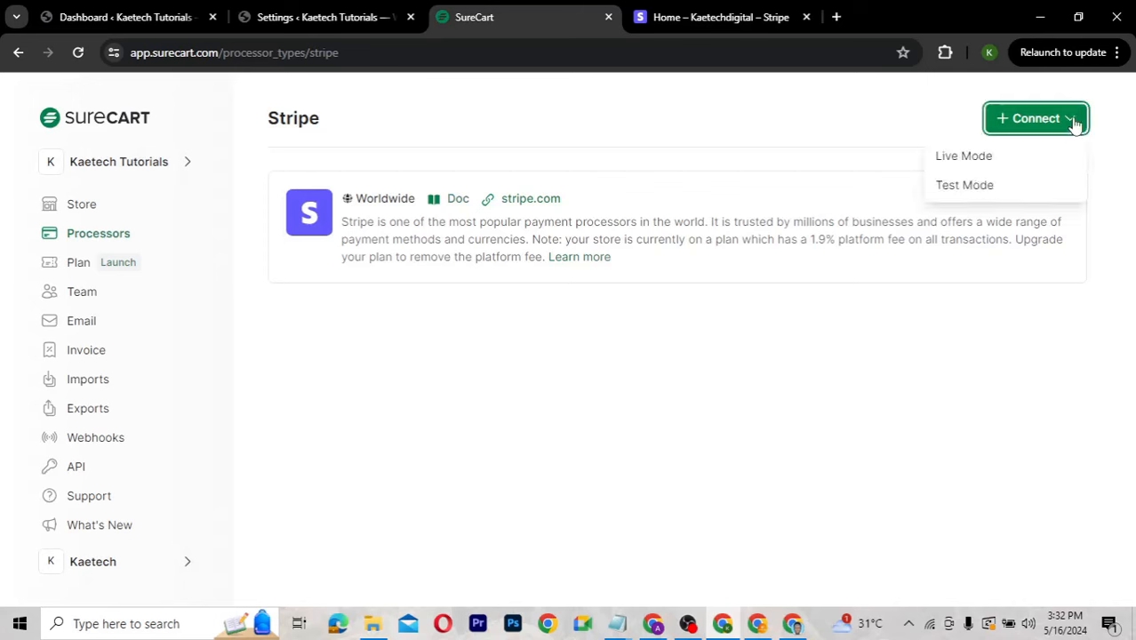
left_click(967, 158)
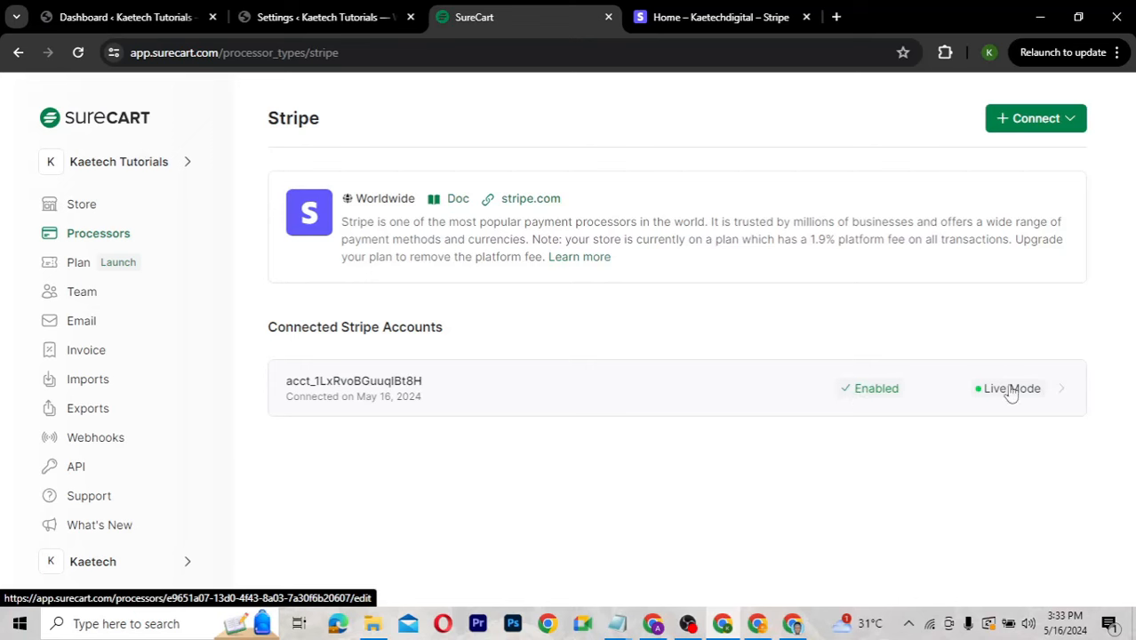
Inspect the enabled live Stripe account and Connect options, then return to WordPress Payment Processors.
left_click(1043, 386)
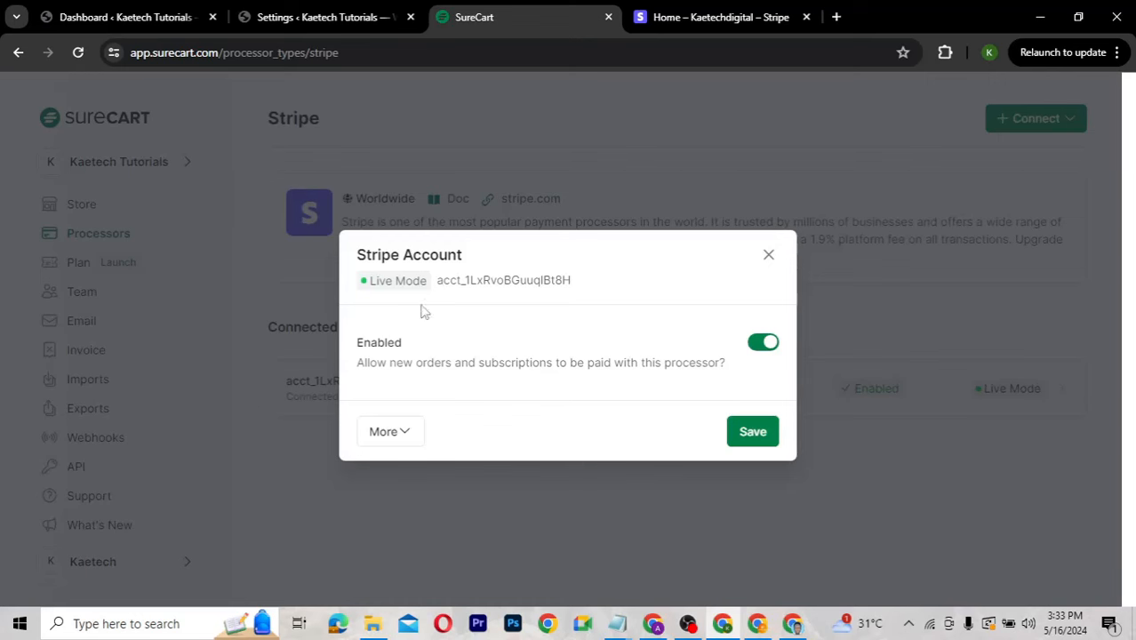
left_click(769, 256)
left_click(1072, 125)
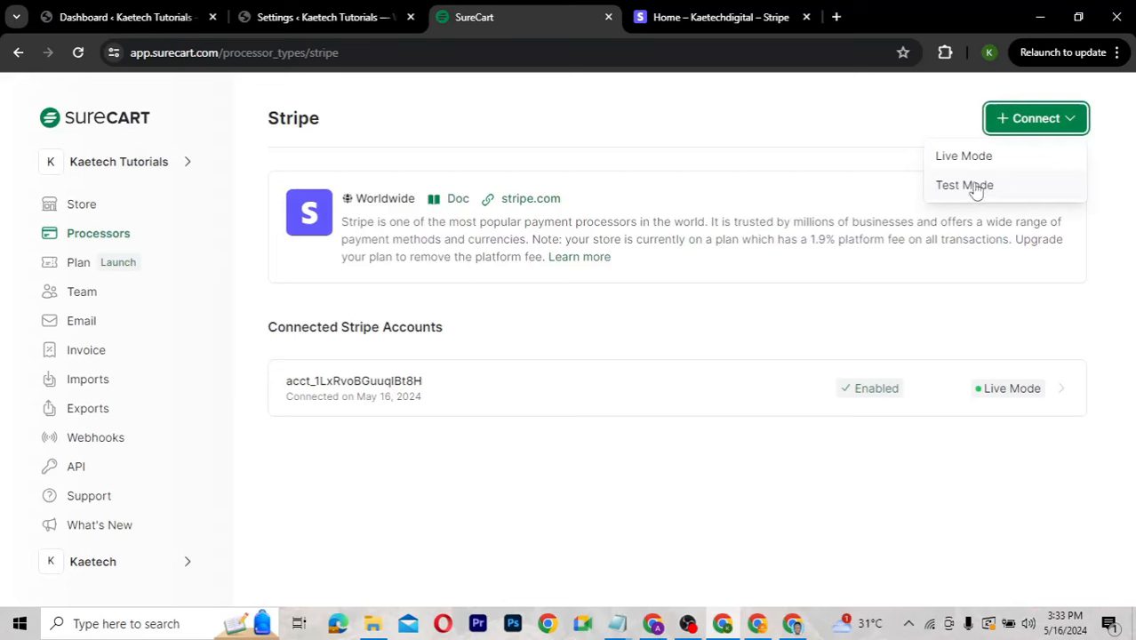
left_click(794, 171)
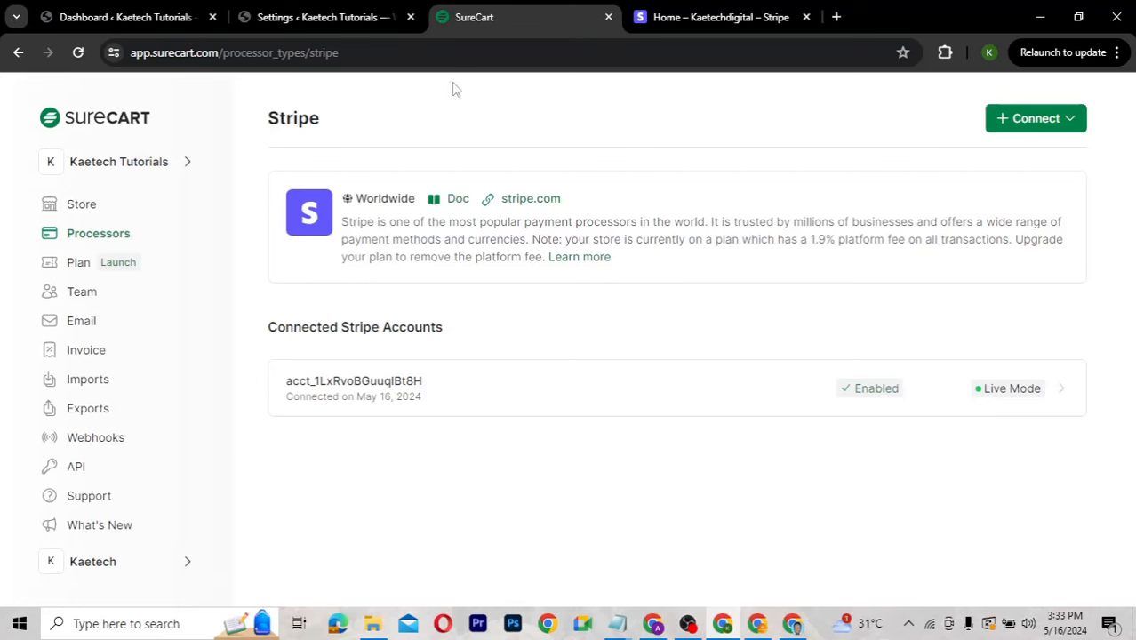
left_click(345, 16)
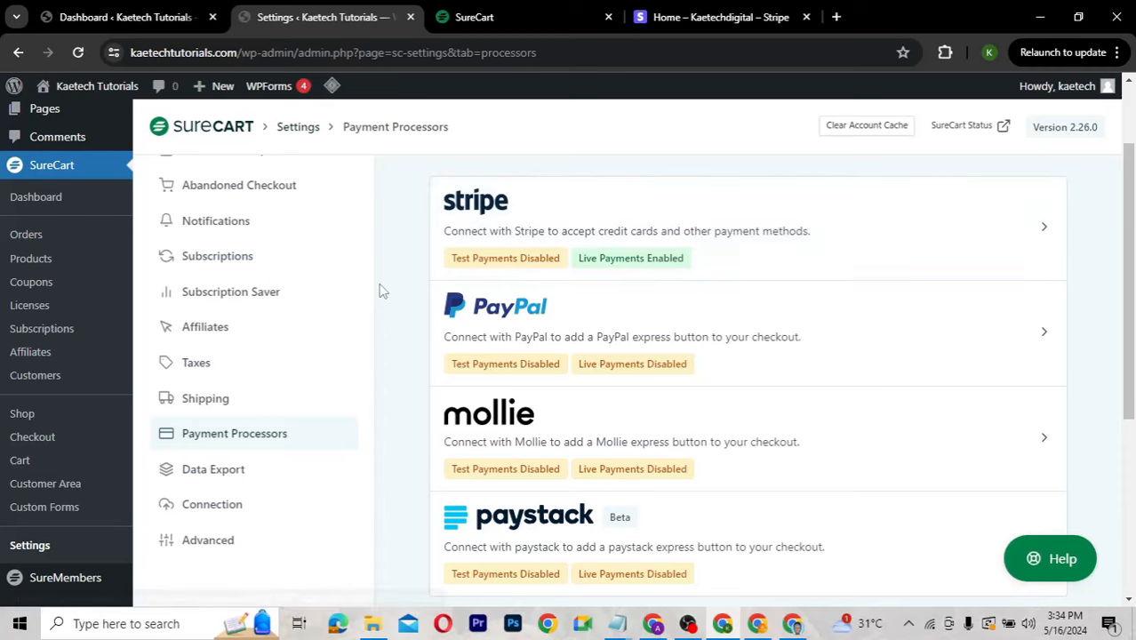
Check across the SureCart and Stripe tabs that Stripe shows Live Payments Enabled.
scroll(383, 291, "up", 2)
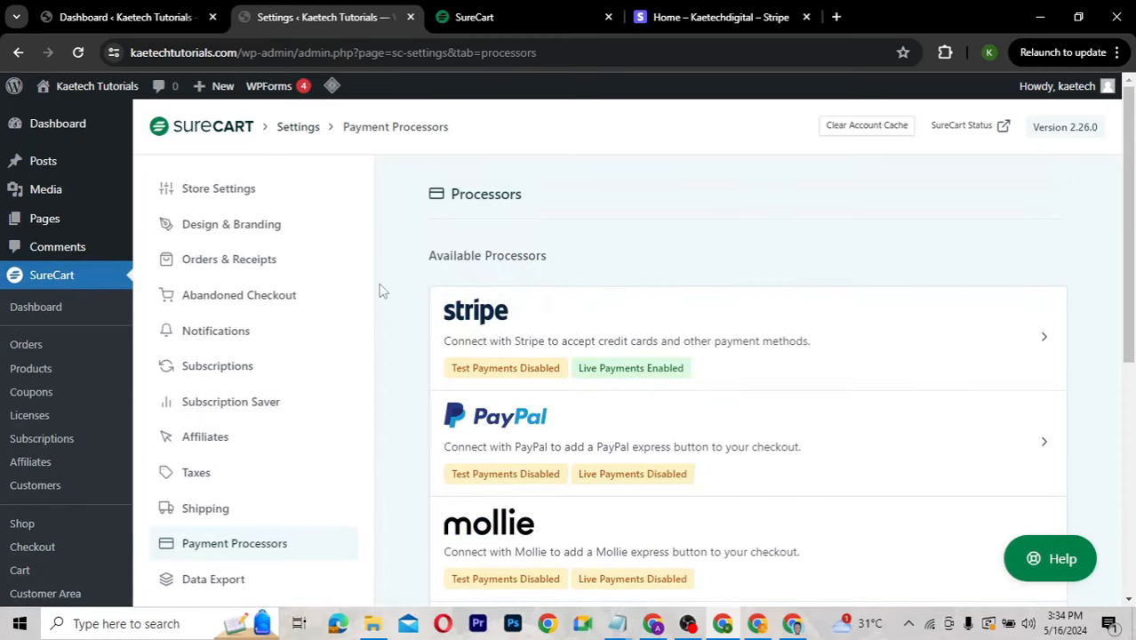
left_click(38, 370)
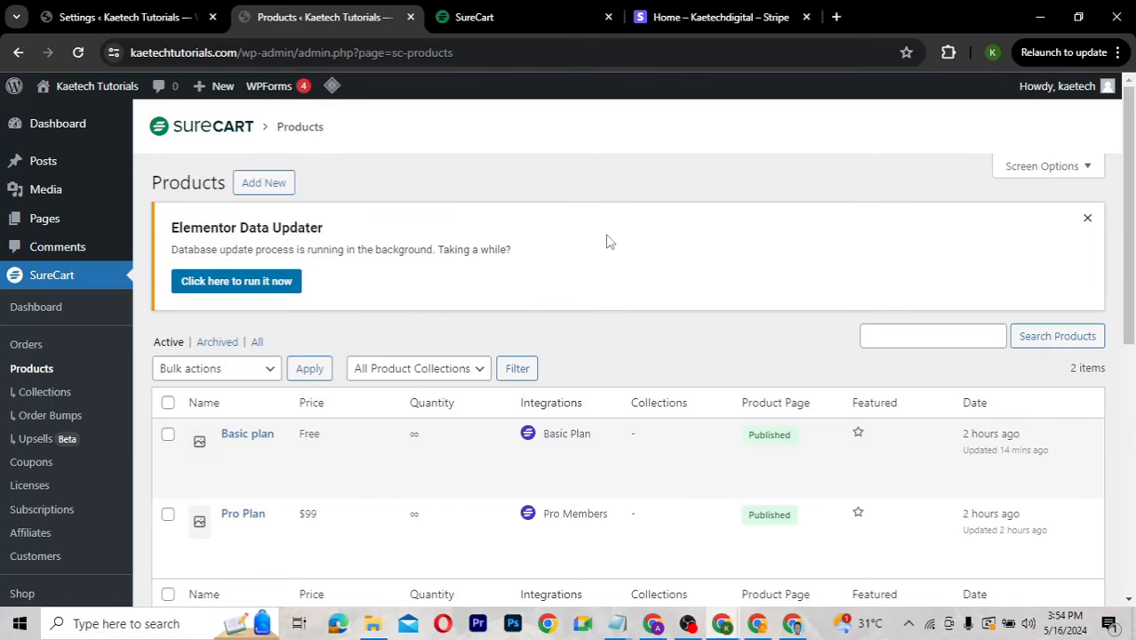
left_click(689, 20)
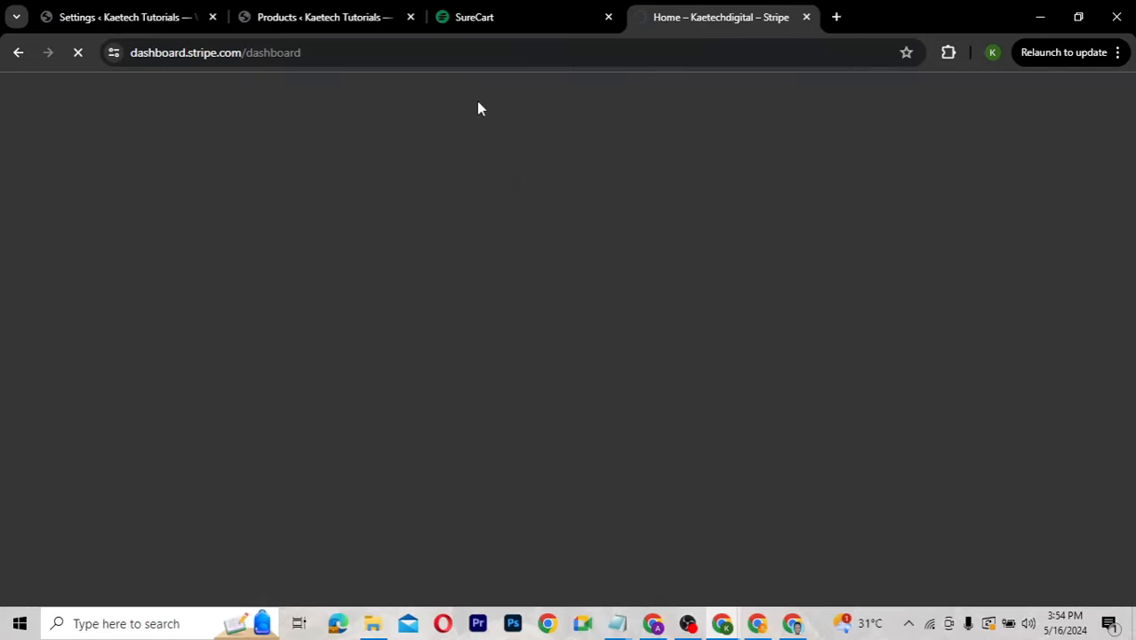
left_click(477, 17)
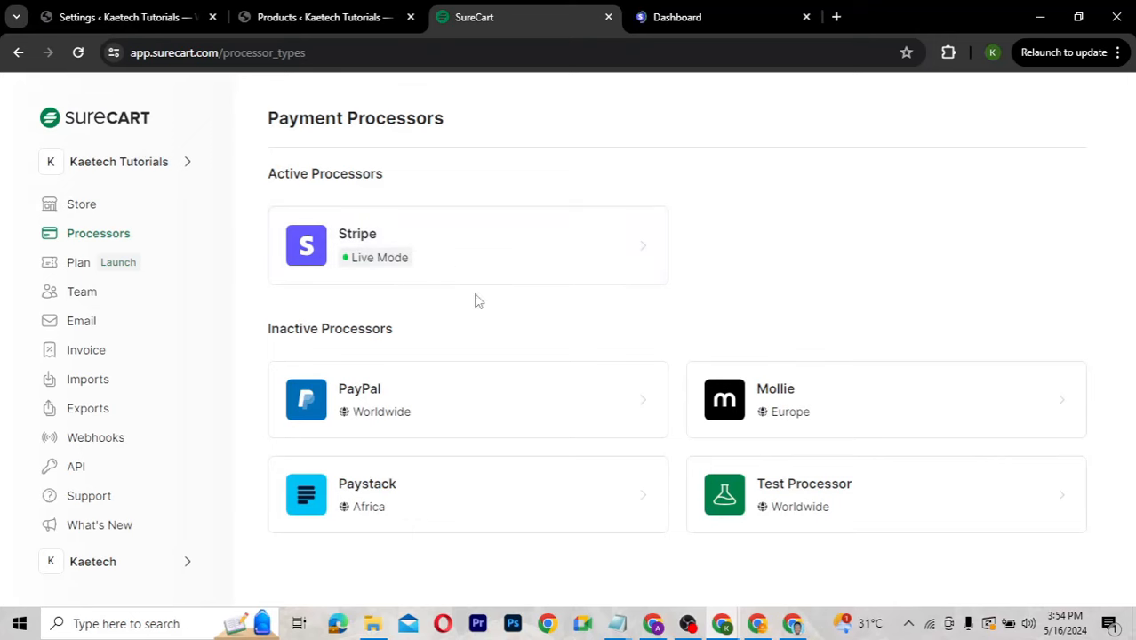
left_click(145, 17)
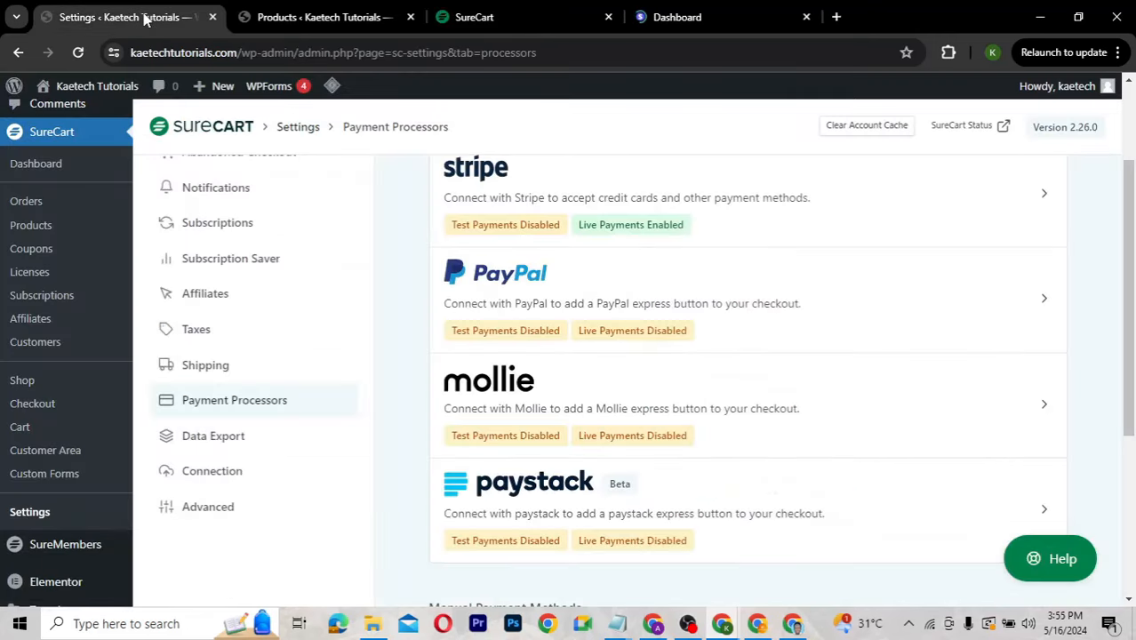
Open the SureCart Checkout page in the WordPress editor.
scroll(337, 295, "up", 2)
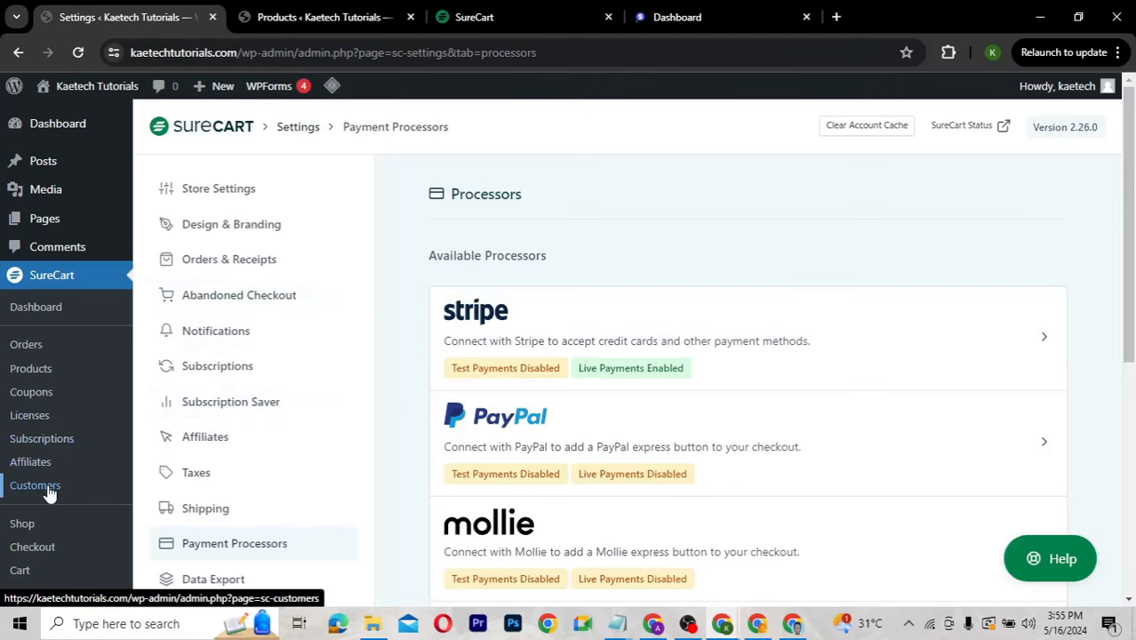
scroll(49, 496, "down", 3)
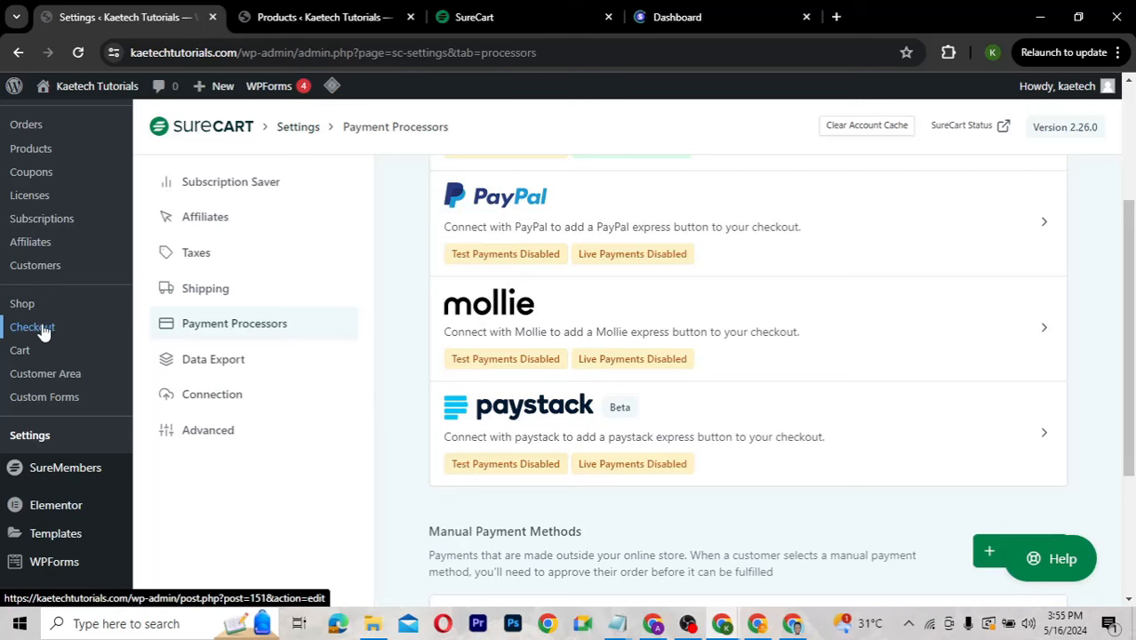
left_click(42, 328)
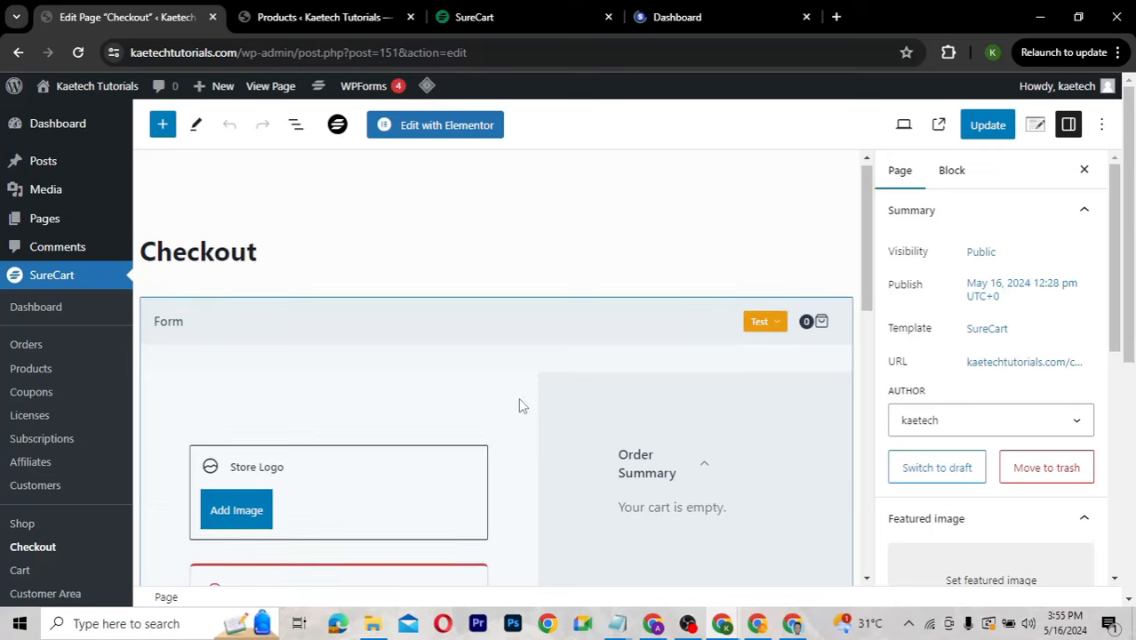
Select the Checkout Form block and open SureCart Media from the Store Logo's Add Image.
scroll(518, 402, "down", 8)
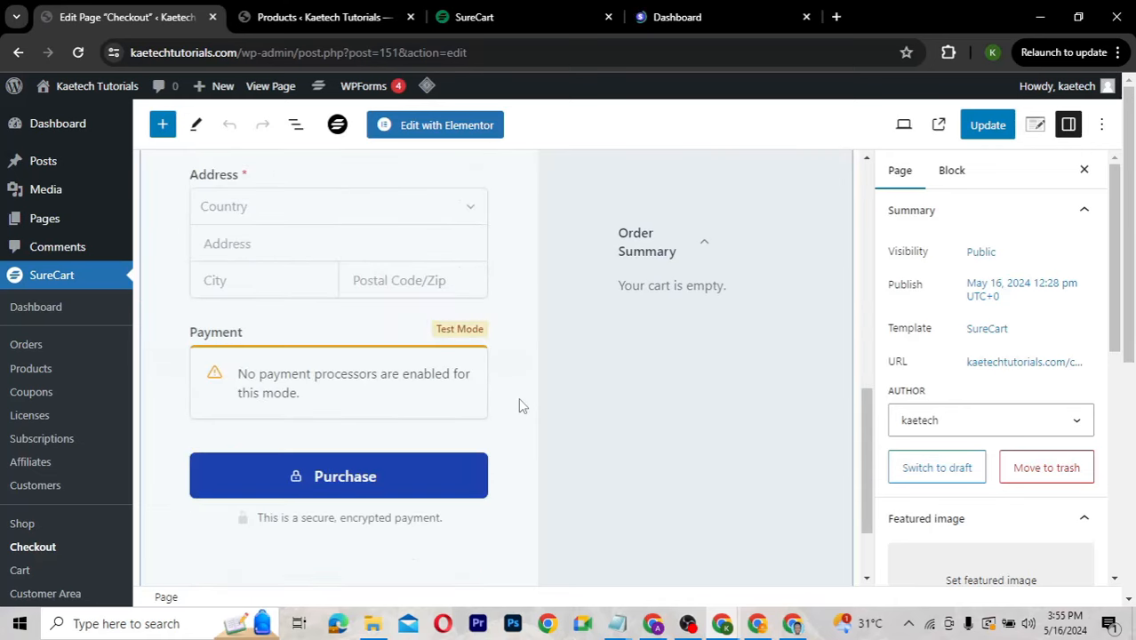
scroll(518, 397, "down", 2)
scroll(519, 397, "up", 5)
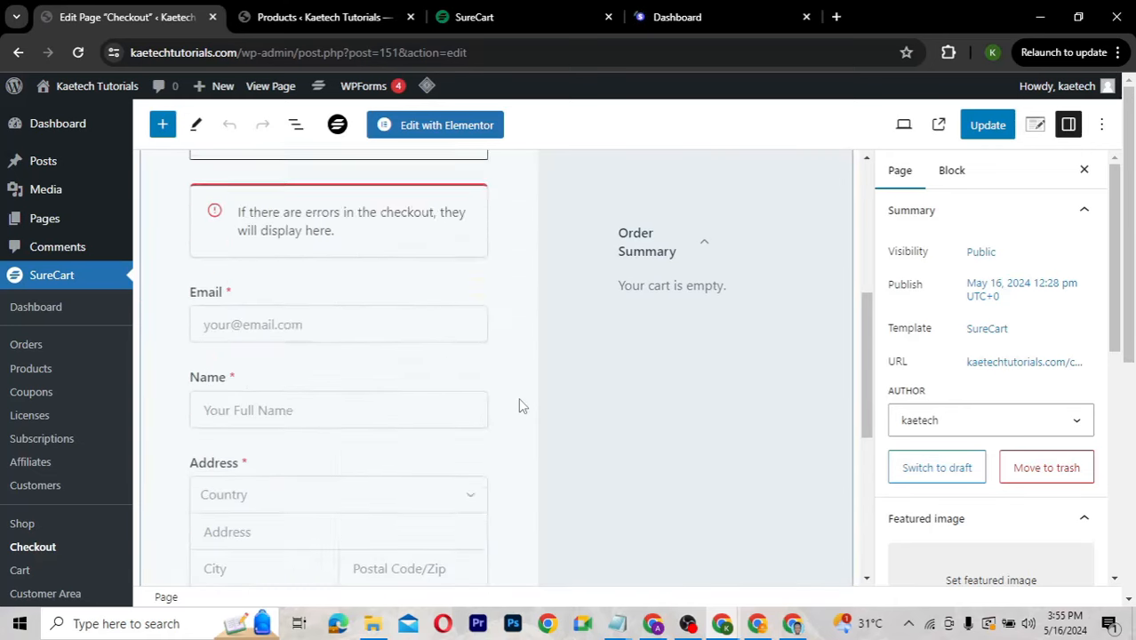
scroll(519, 397, "up", 4)
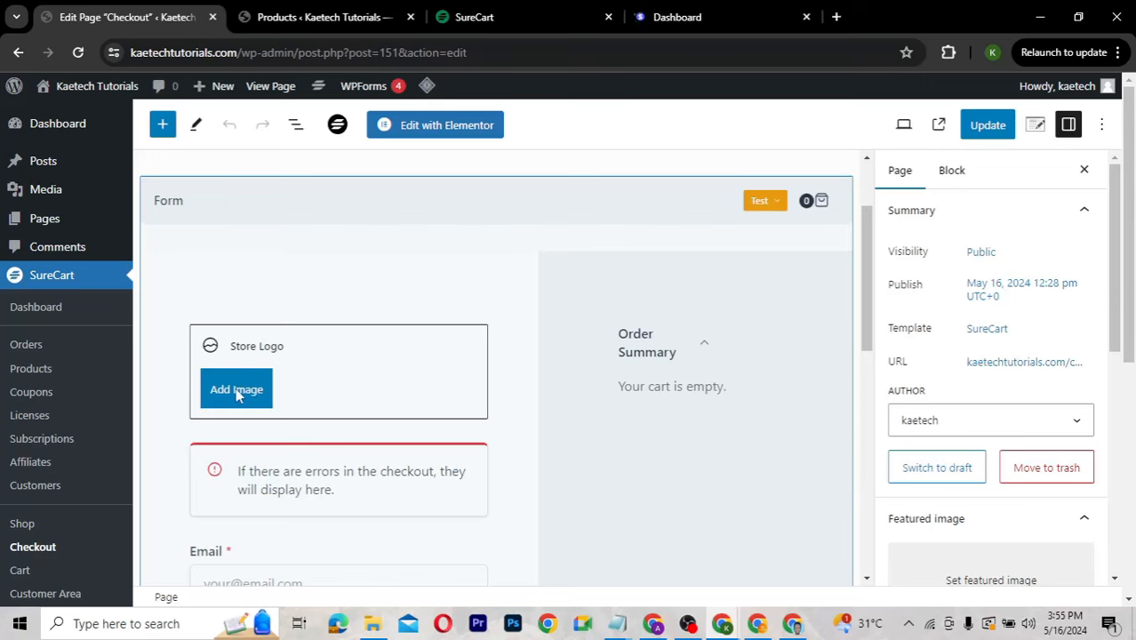
left_click(231, 399)
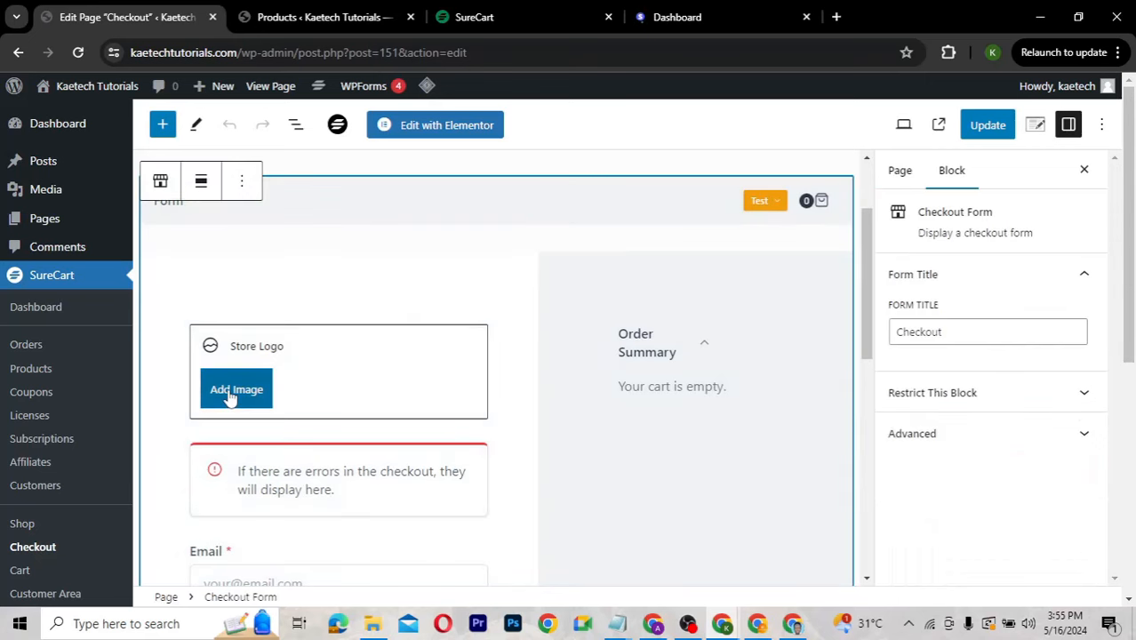
left_click(230, 397)
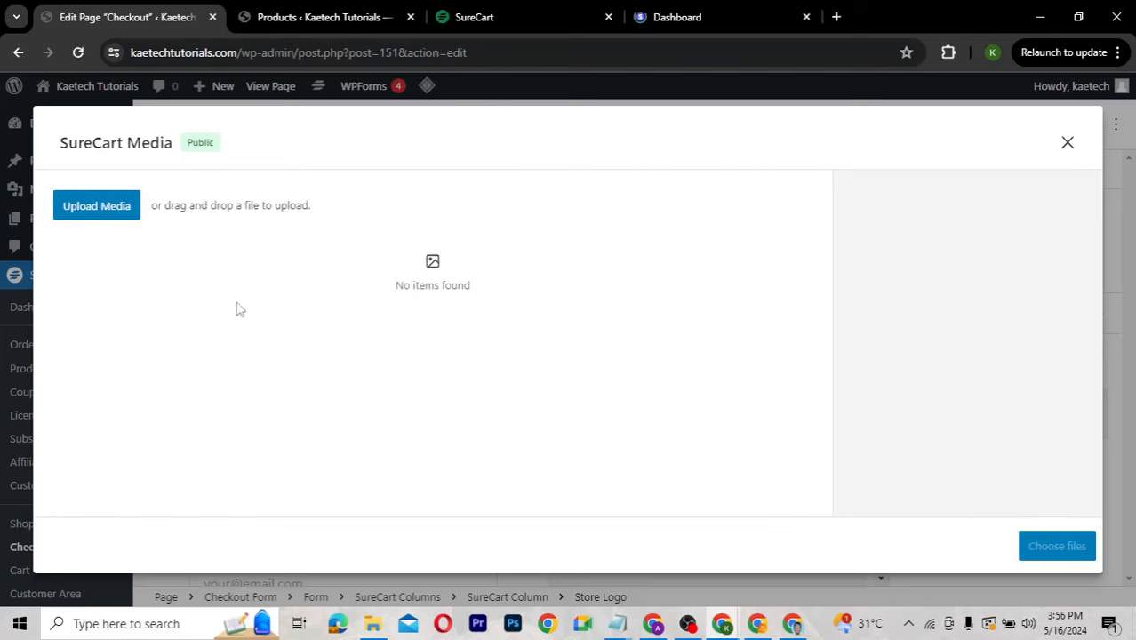
Upload Logo-kaetech.png from Downloads and choose it as the checkout's store logo.
left_click(112, 211)
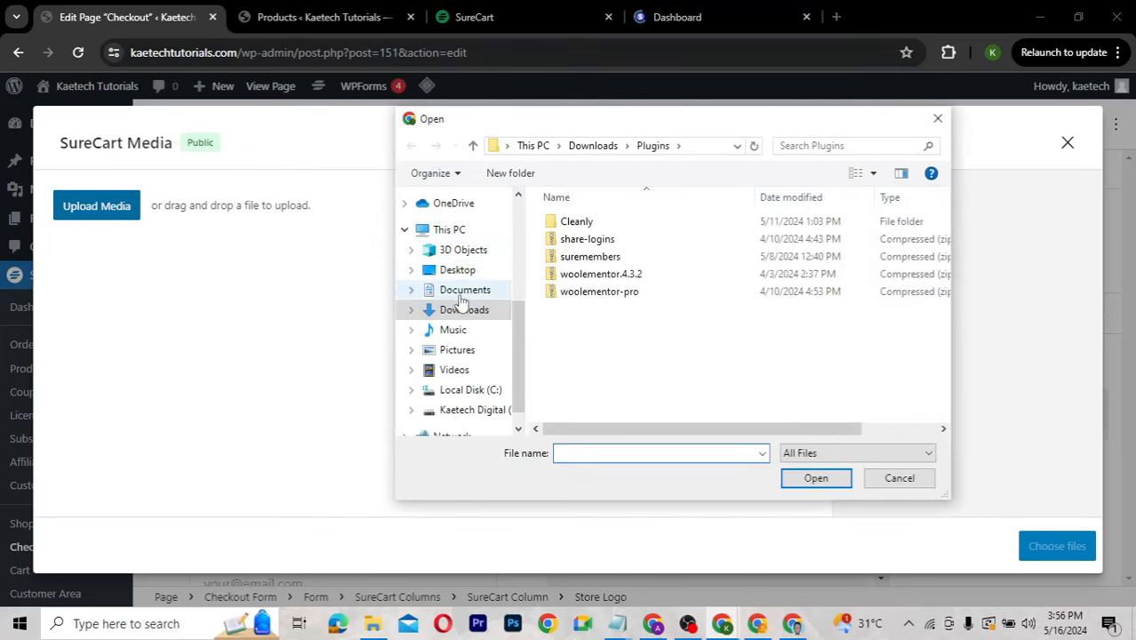
left_click(458, 309)
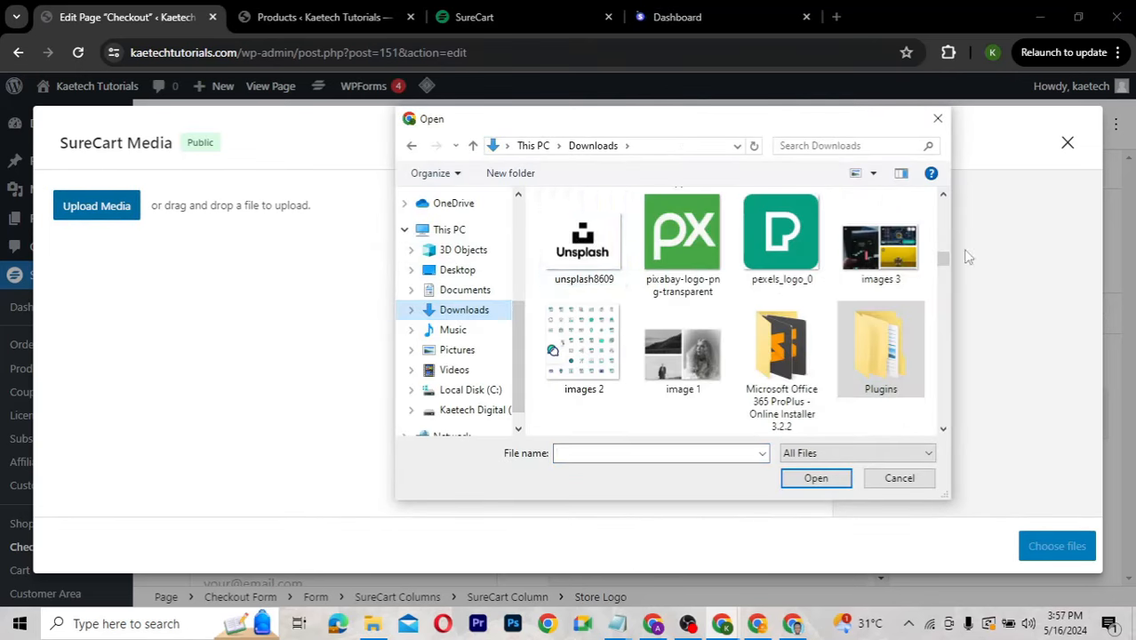
left_click(944, 199)
scroll(944, 203, "up", 3)
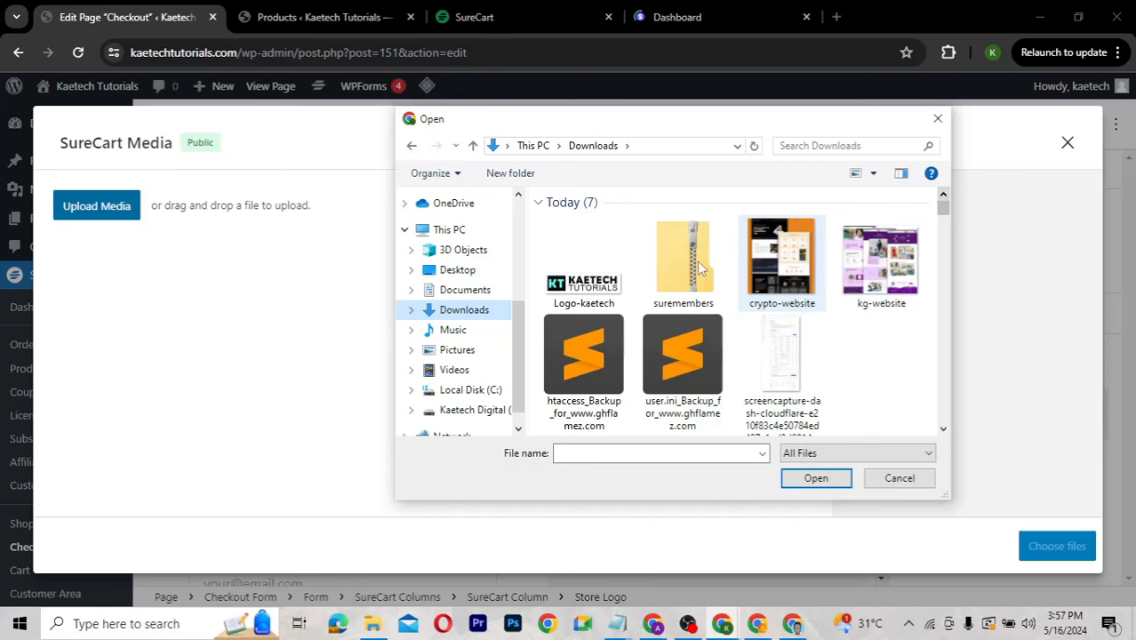
left_click(585, 283)
left_click_drag(588, 285, 287, 285)
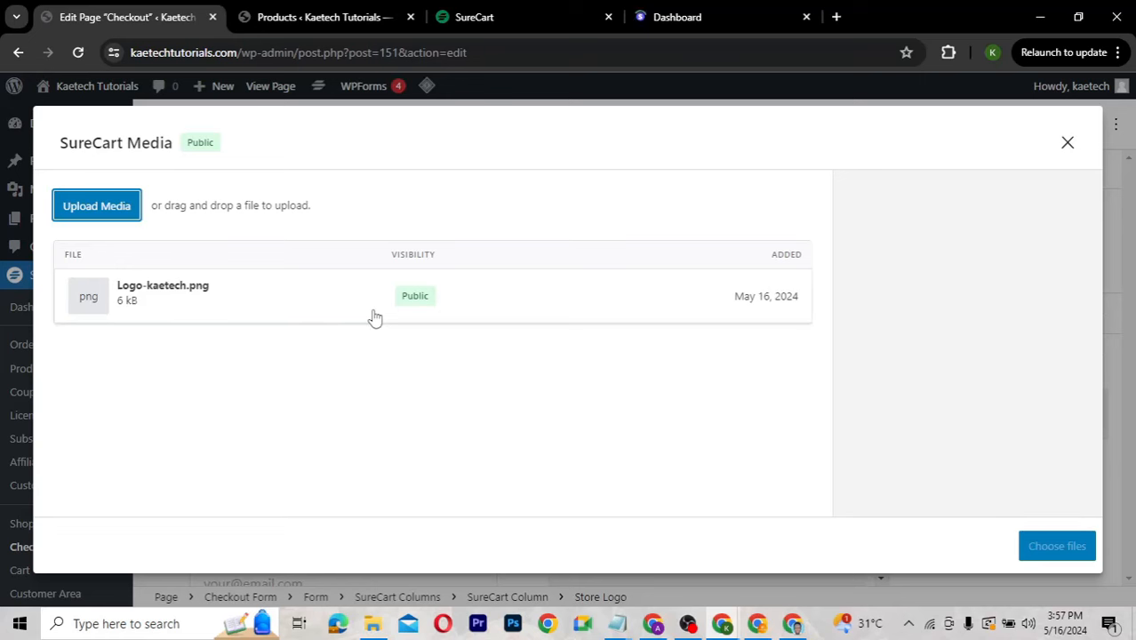
left_click(325, 300)
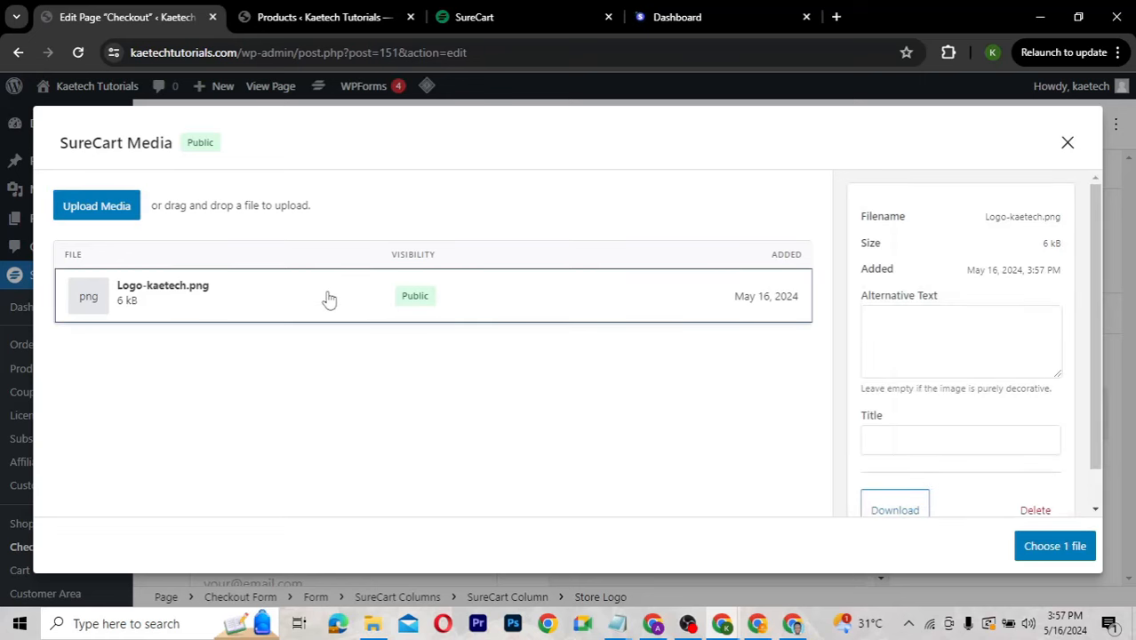
left_click(1049, 546)
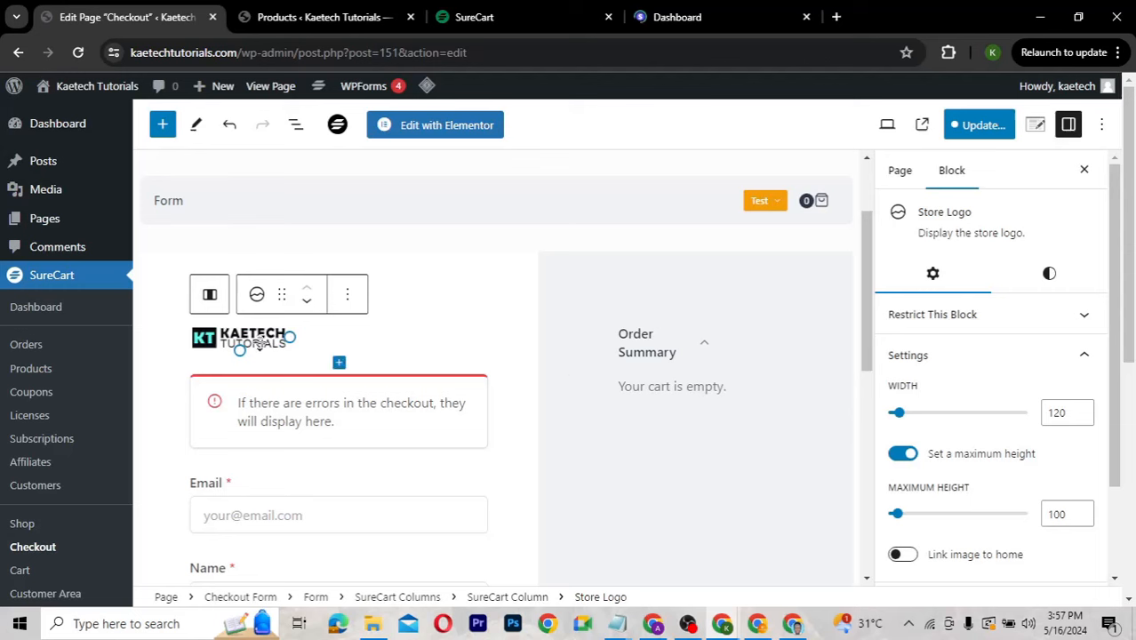
Resize the Kaetech store logo to a width of 250.
left_click_drag(292, 338, 401, 347)
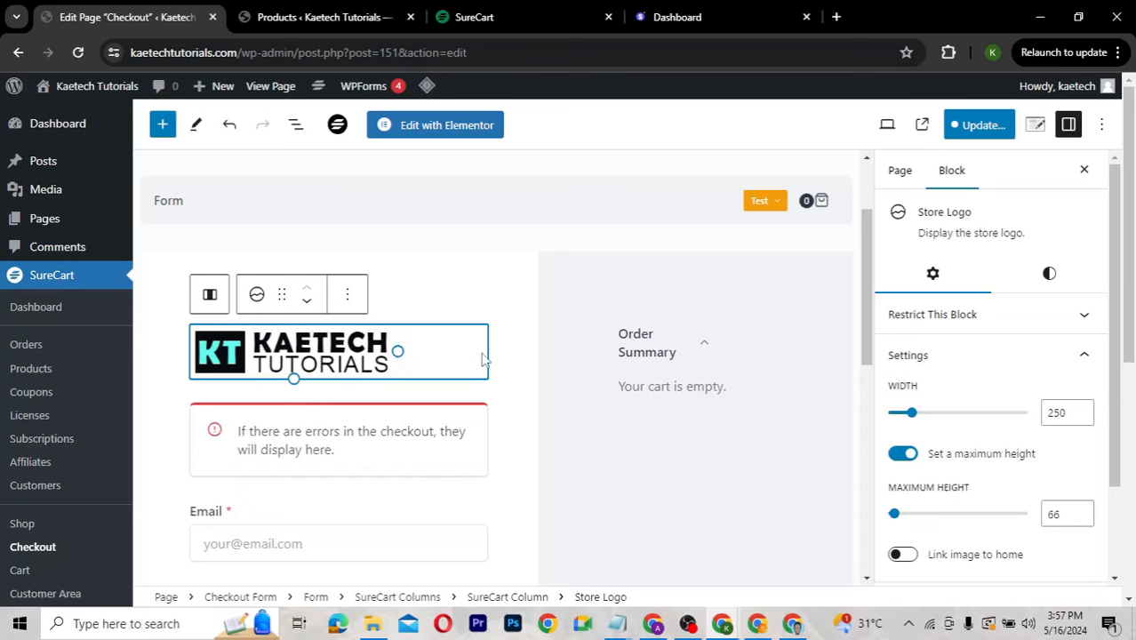
left_click_drag(402, 352, 464, 344)
Switch the checkout form to Live mode and save the store and Checkout form changes.
left_click(777, 207)
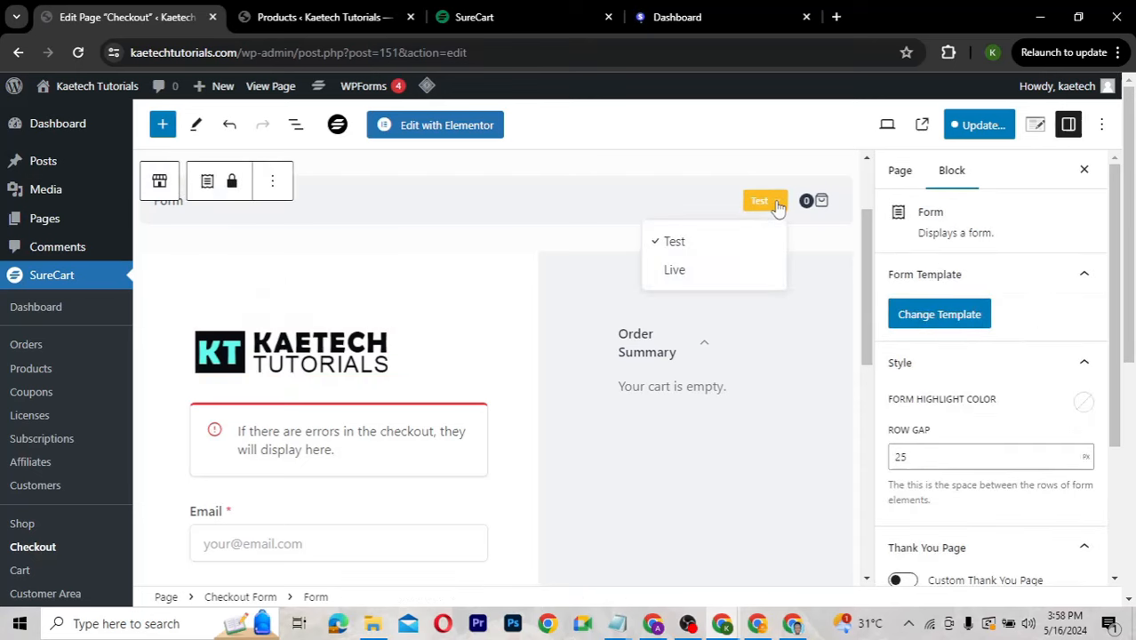
left_click(683, 271)
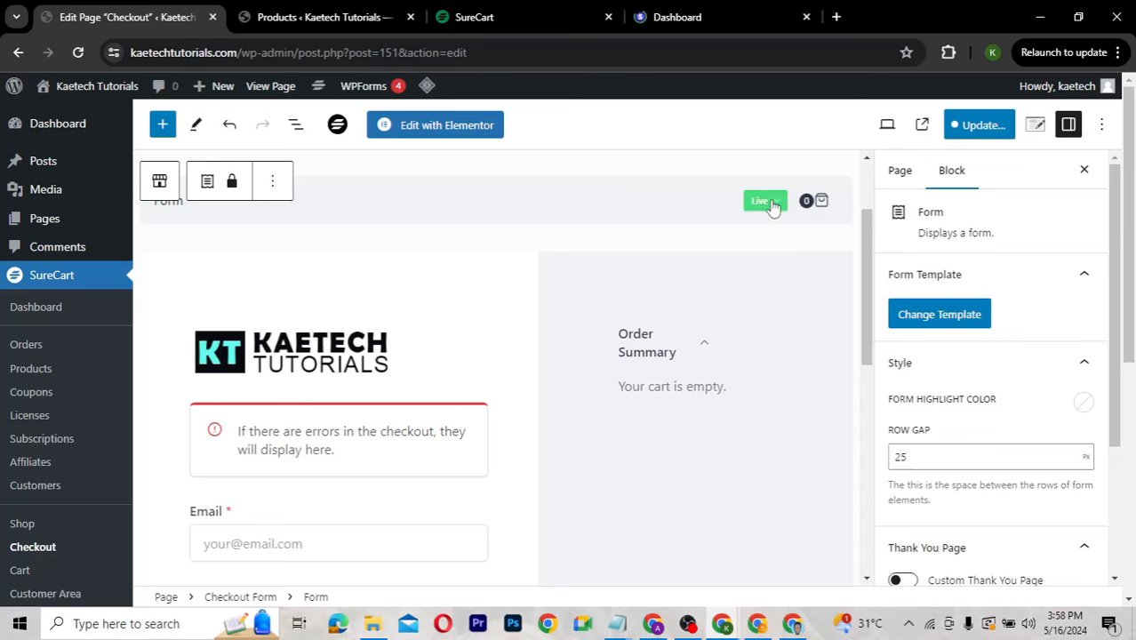
left_click(971, 131)
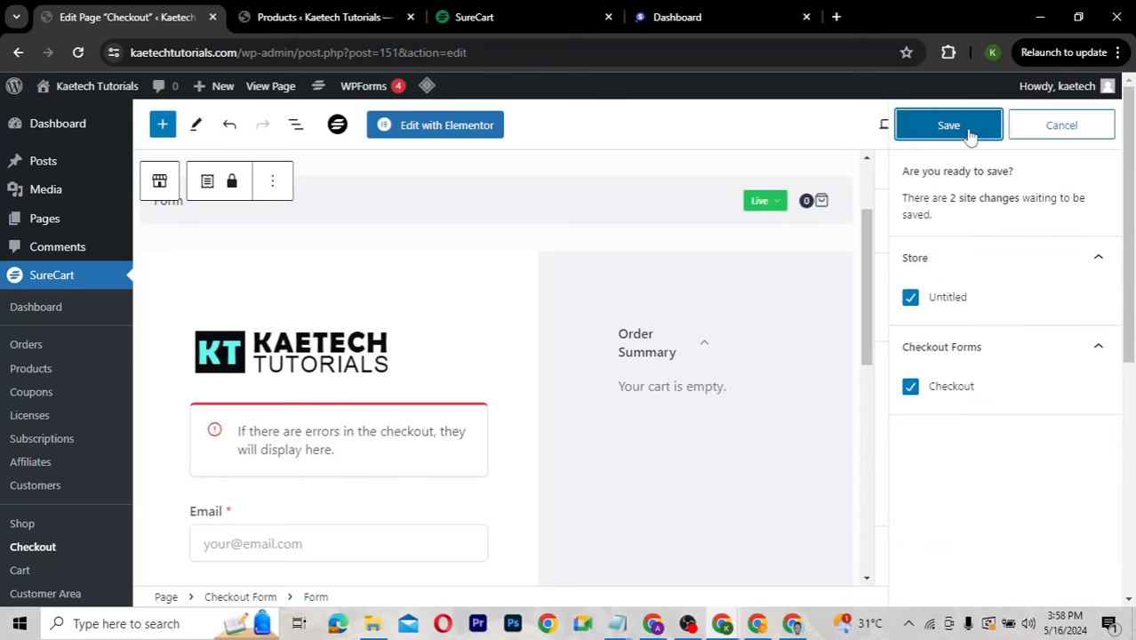
left_click(971, 133)
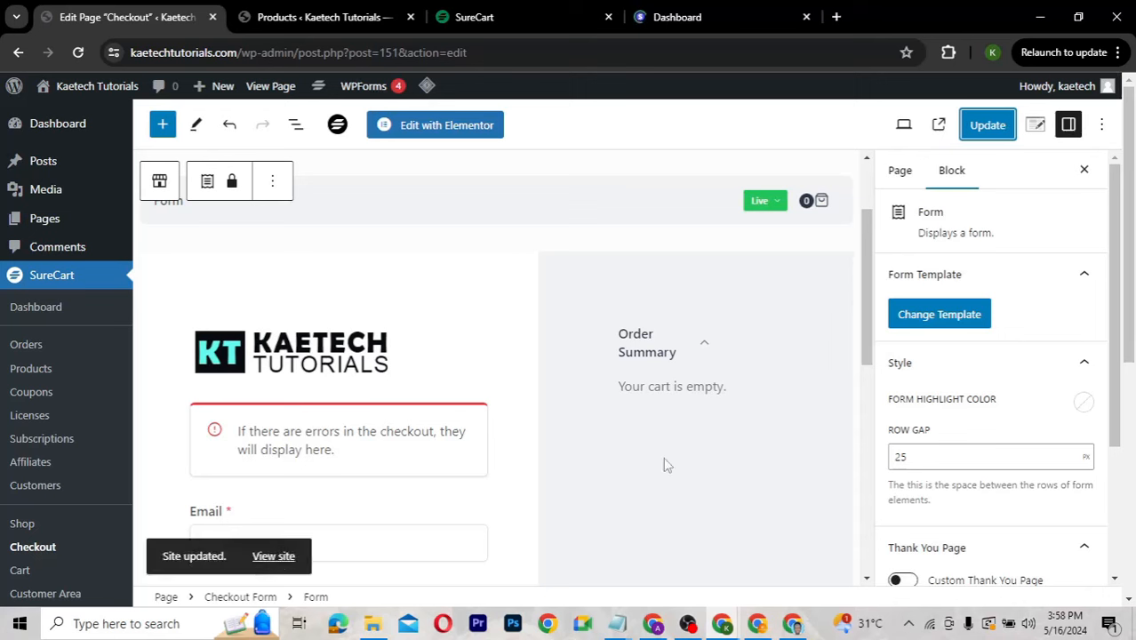
In the incognito window, follow a post's Become a Member link, then close the Pro Plan tab.
mouse_move(735, 633)
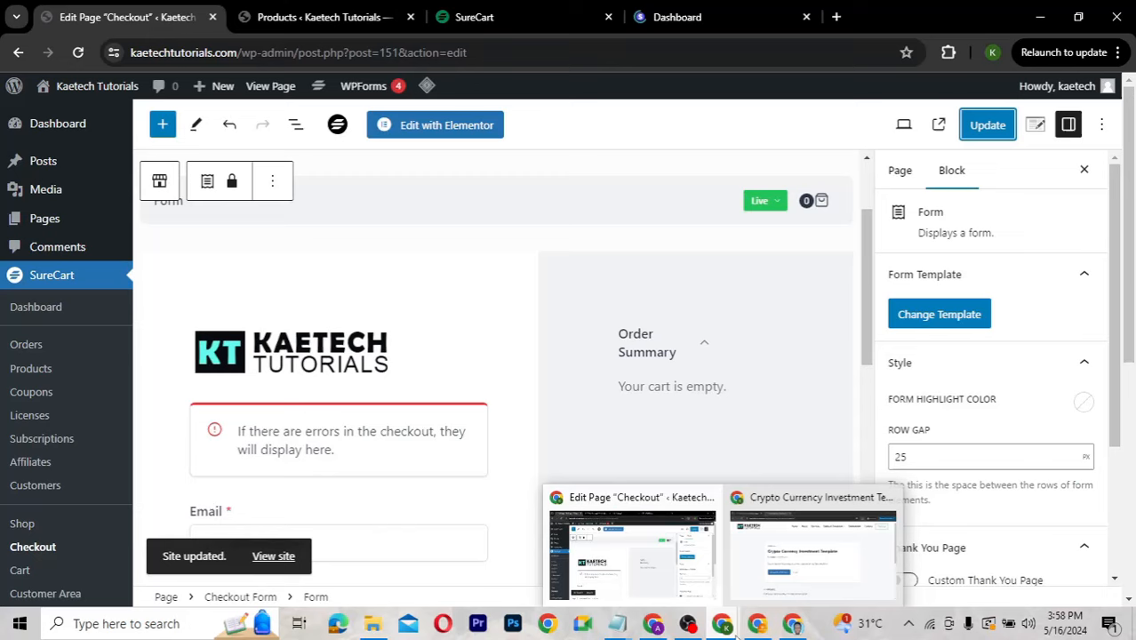
left_click(747, 531)
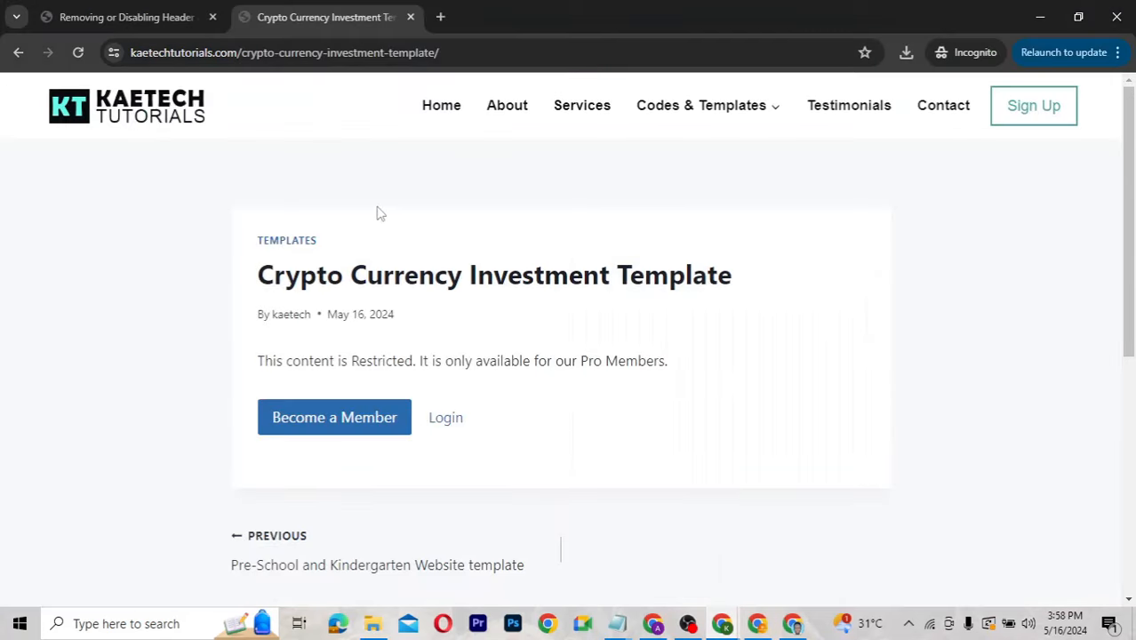
left_click(319, 419)
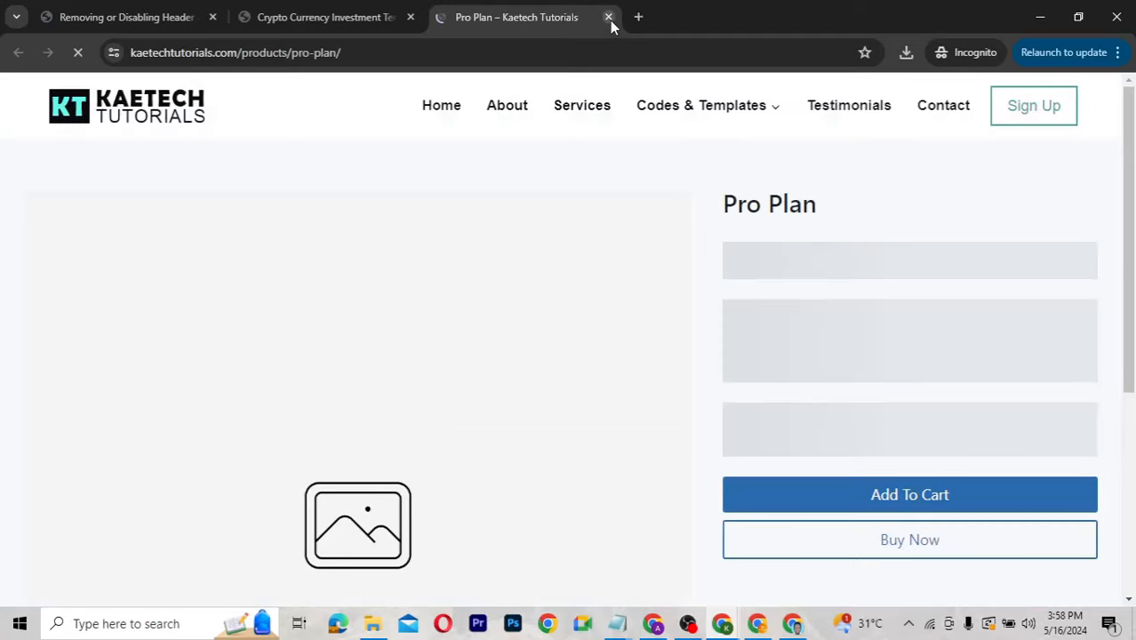
left_click(609, 18)
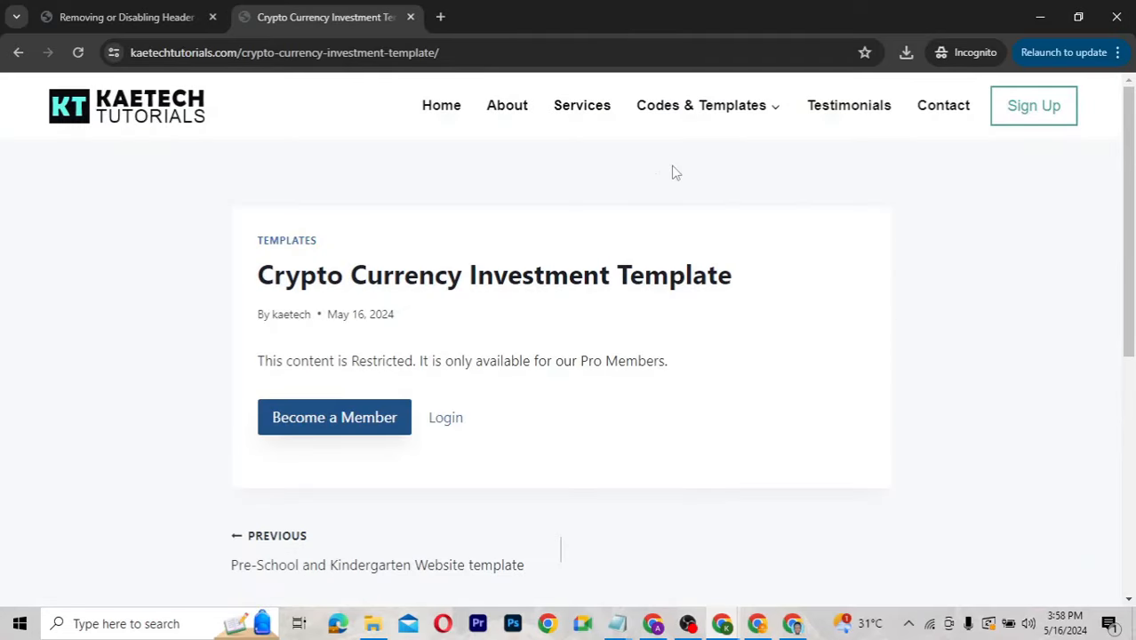
From Codes & Templates, open the My Account dashboard post and follow its Become a Member link.
left_click(687, 113)
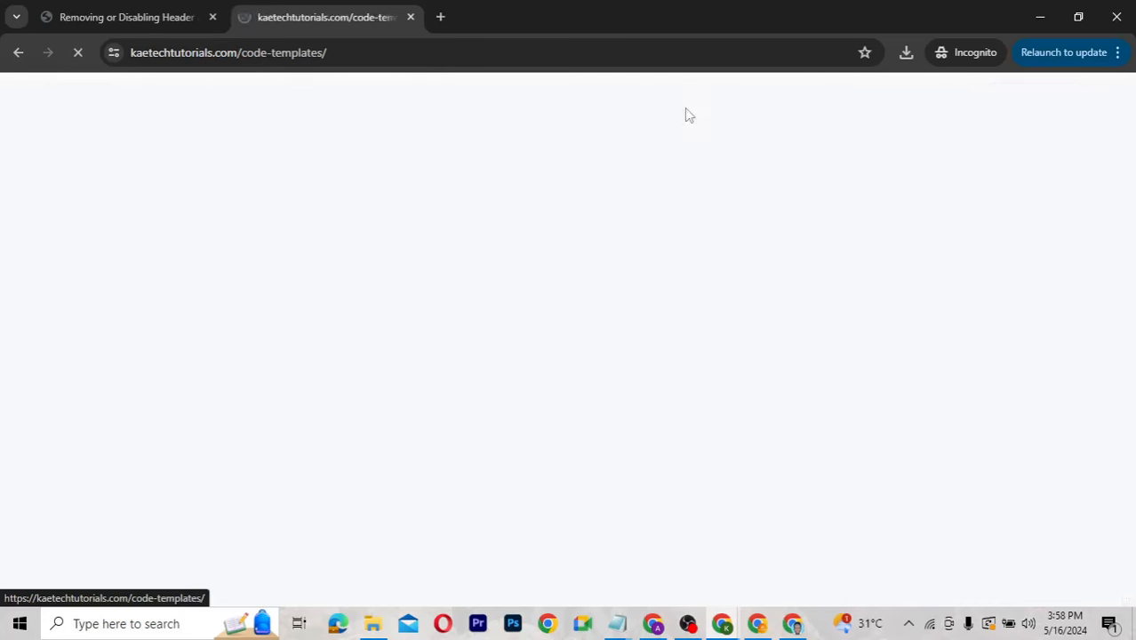
scroll(525, 351, "down", 5)
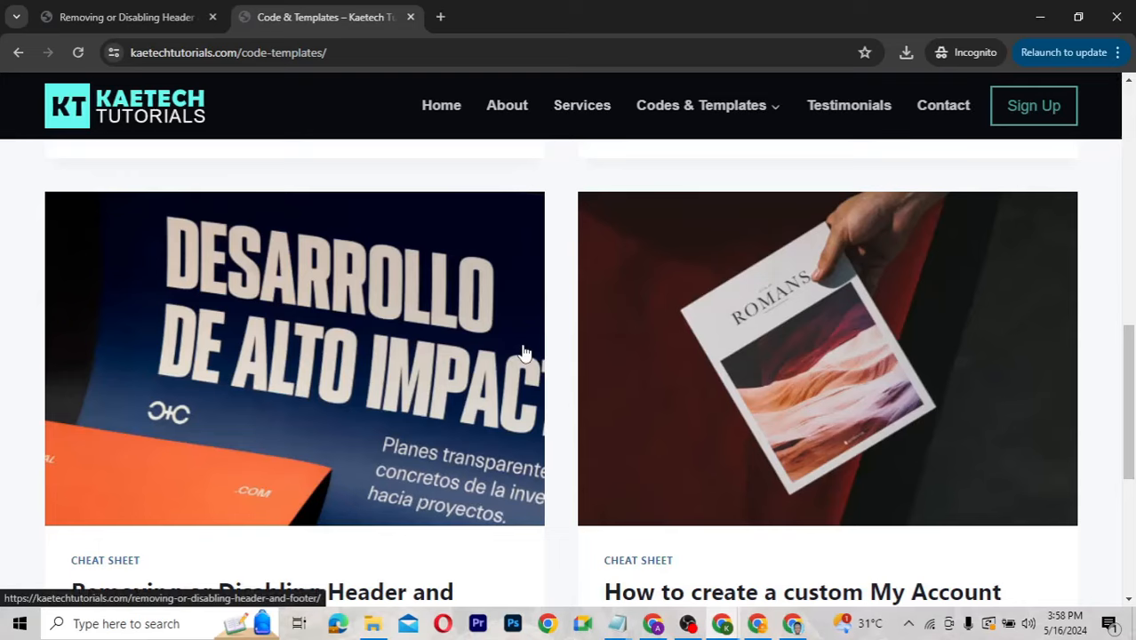
scroll(523, 354, "down", 3)
left_click(686, 355)
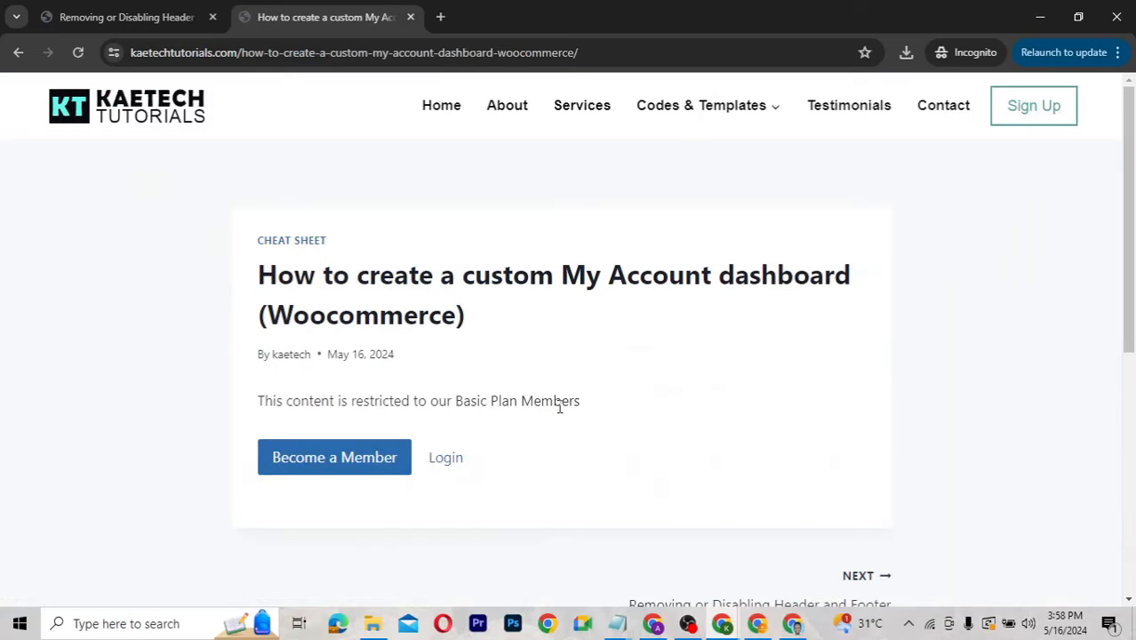
left_click(316, 459)
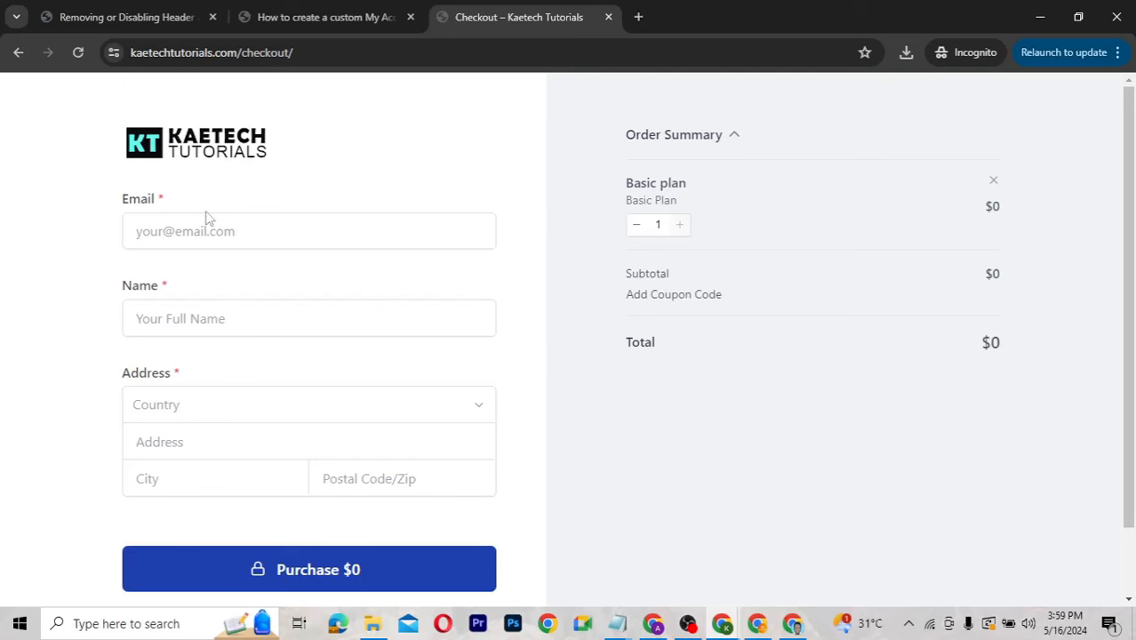
Fill in the checkout email, full name, country and street address fields.
left_click(176, 229)
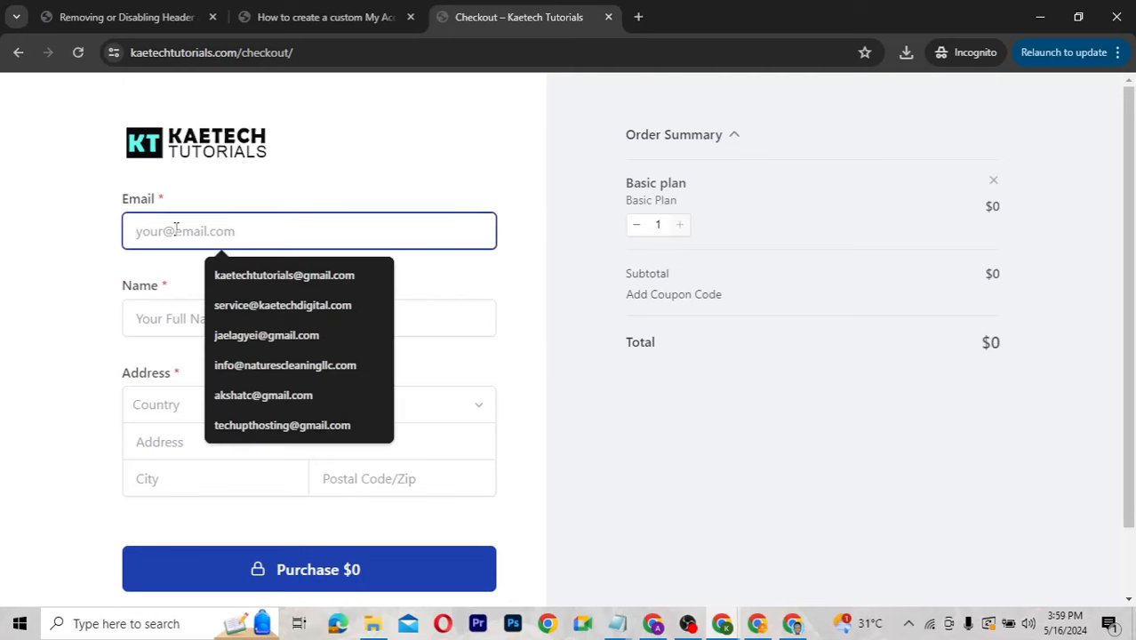
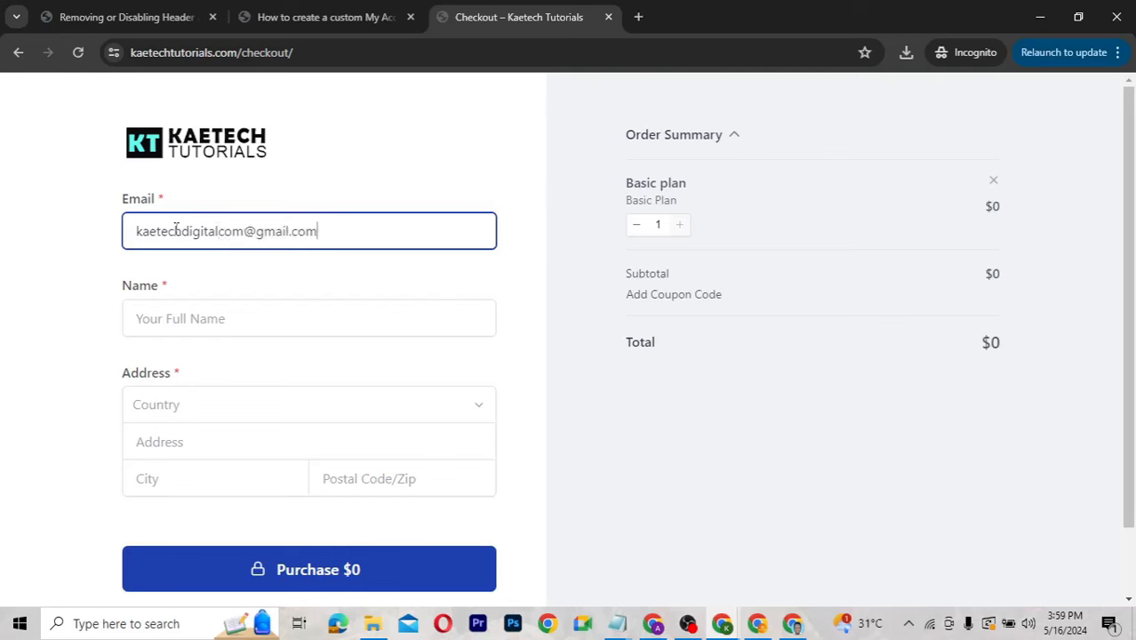
left_click(160, 321)
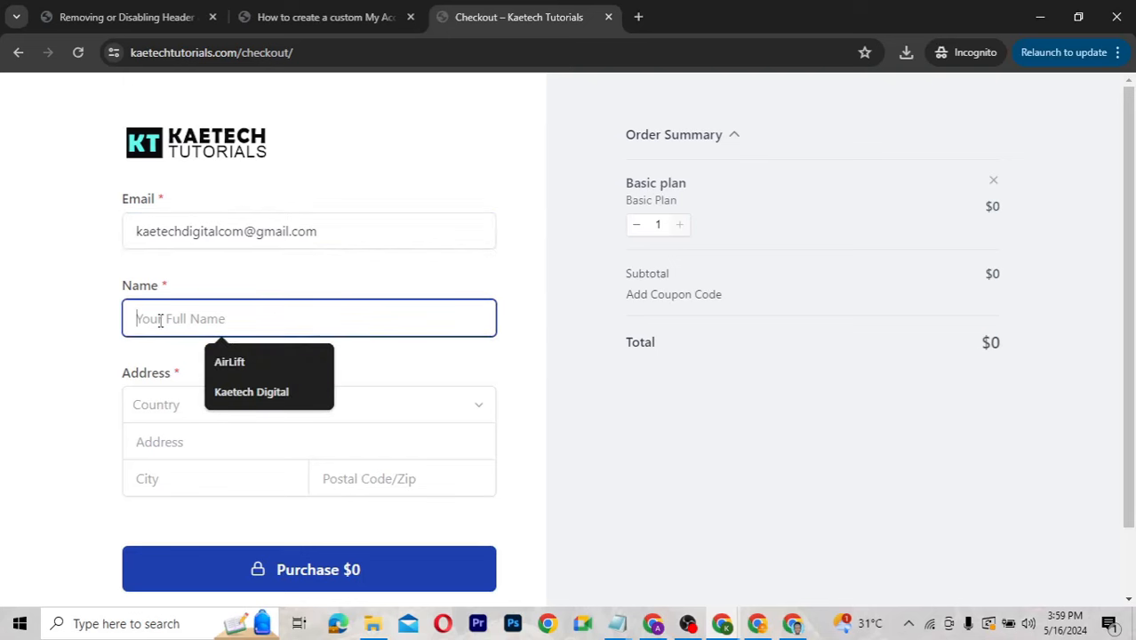
type("Evans")
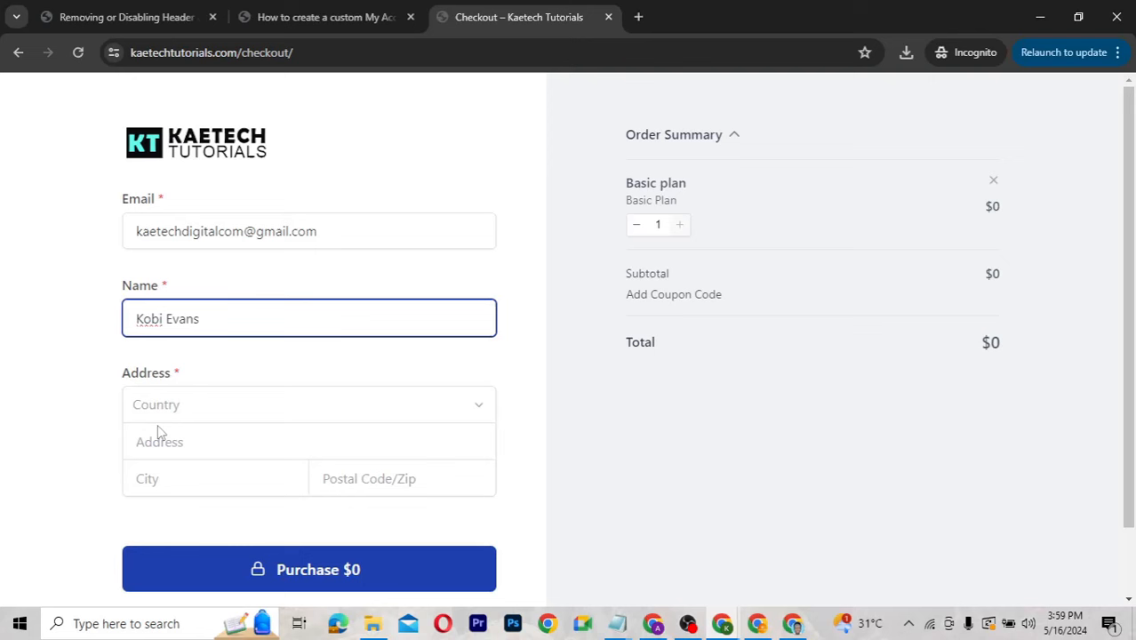
left_click(163, 409)
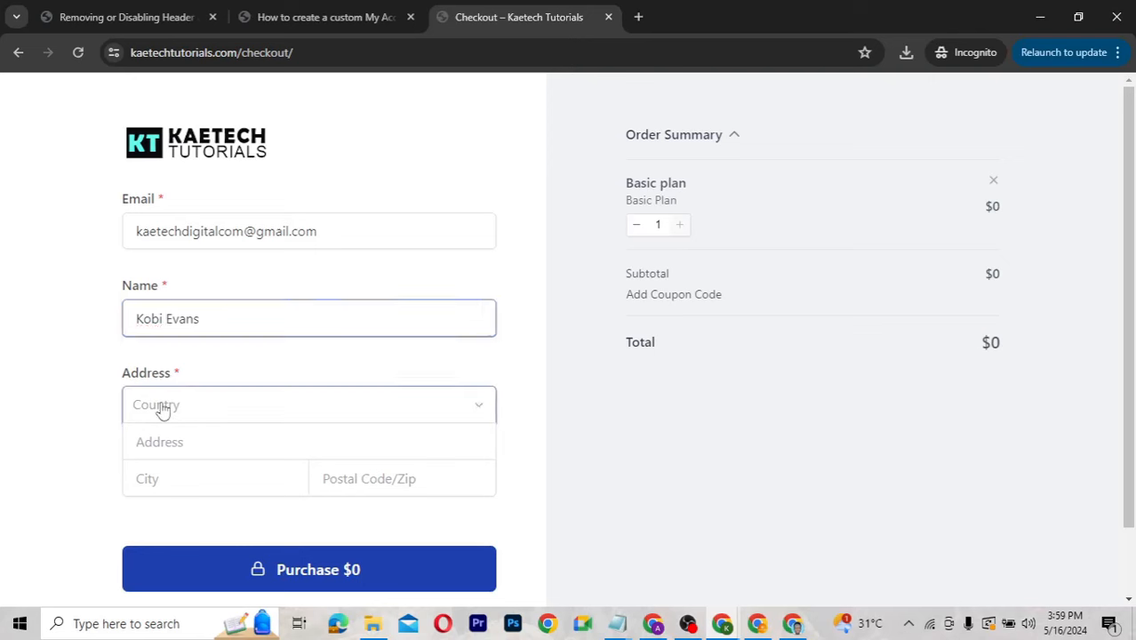
type("gha")
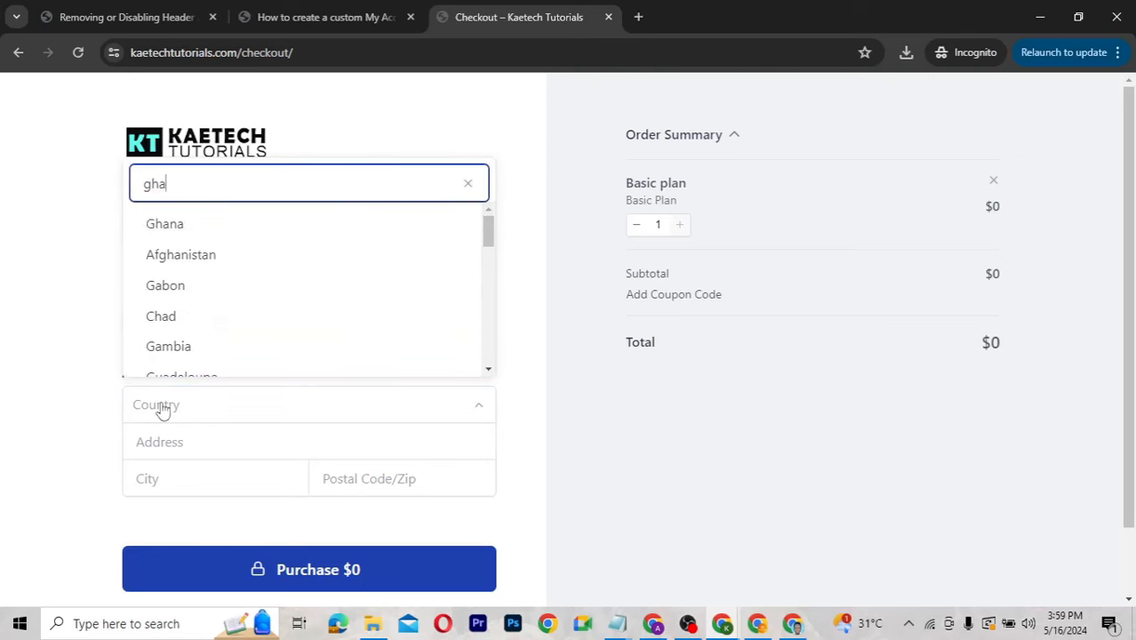
left_click(227, 226)
left_click(164, 436)
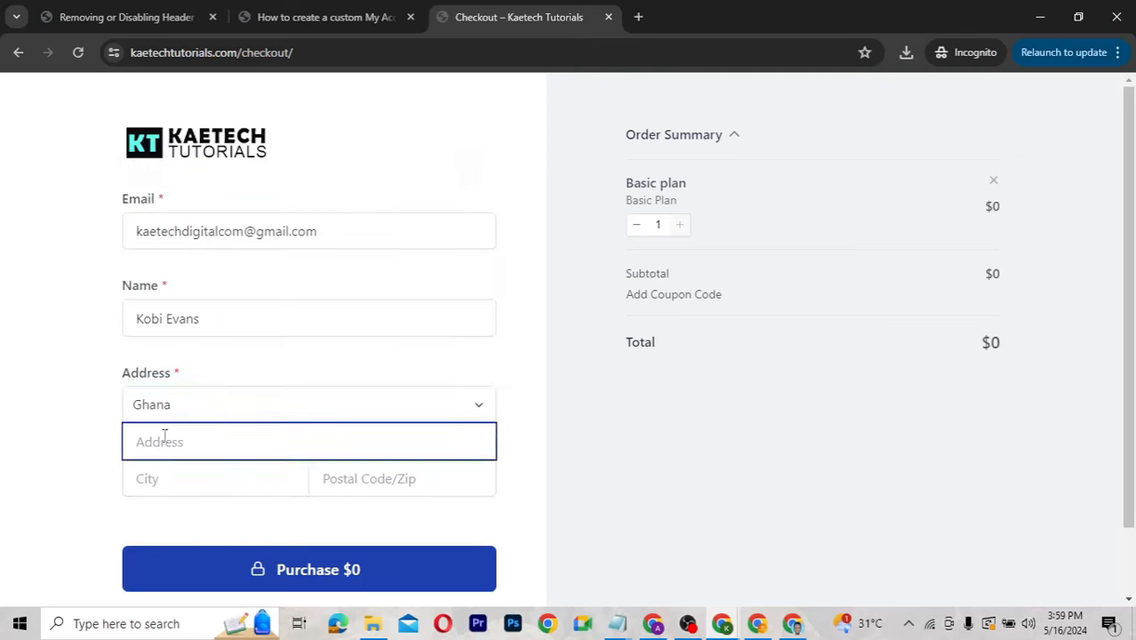
type("Accra")
left_click(160, 482)
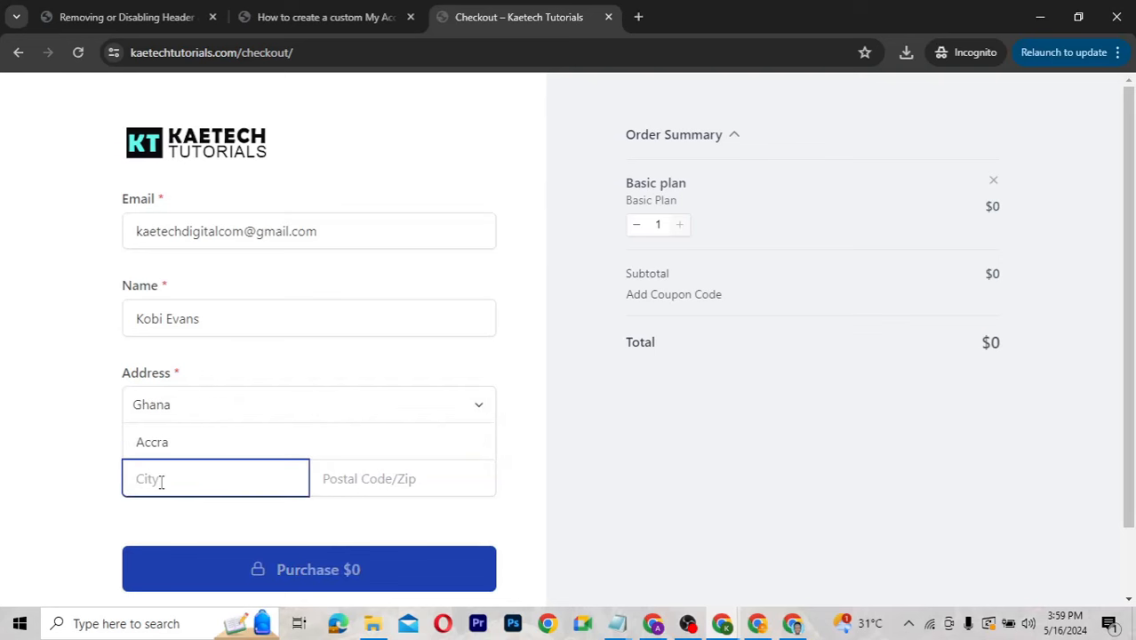
type("Accra")
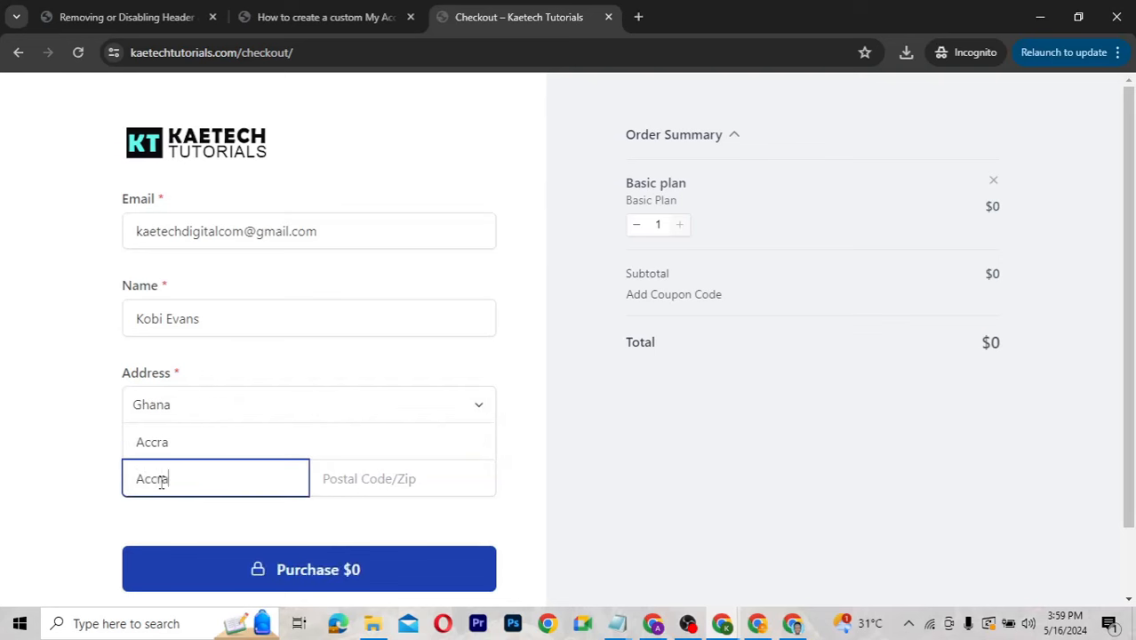
Enter the postal code and submit the $0 Basic plan purchase.
left_click(347, 476)
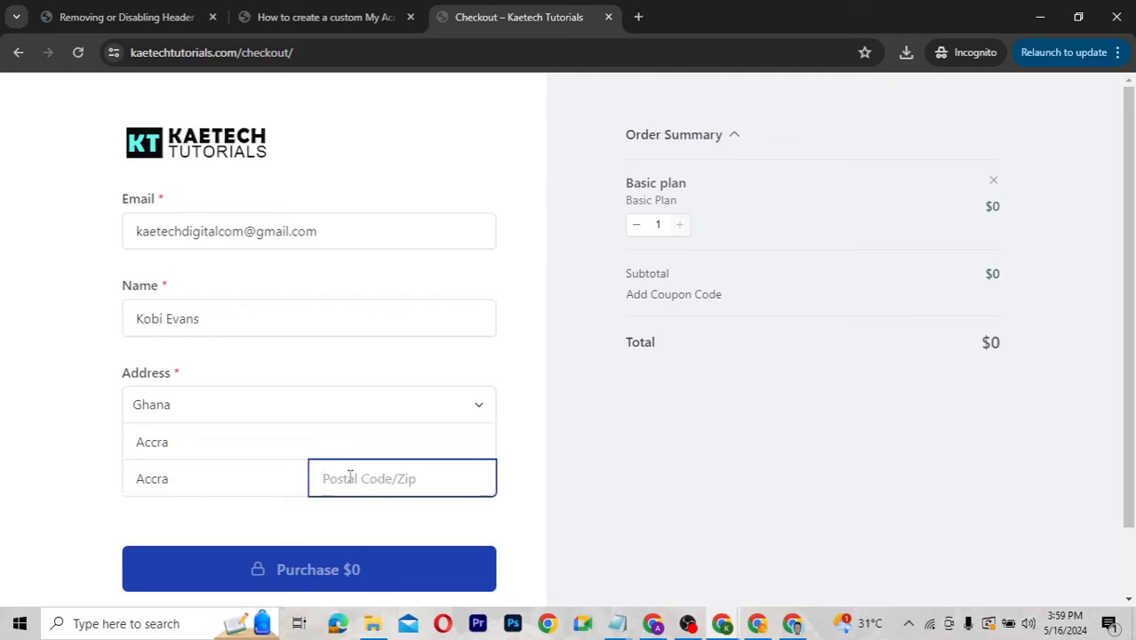
type("000")
key("BackSpace")
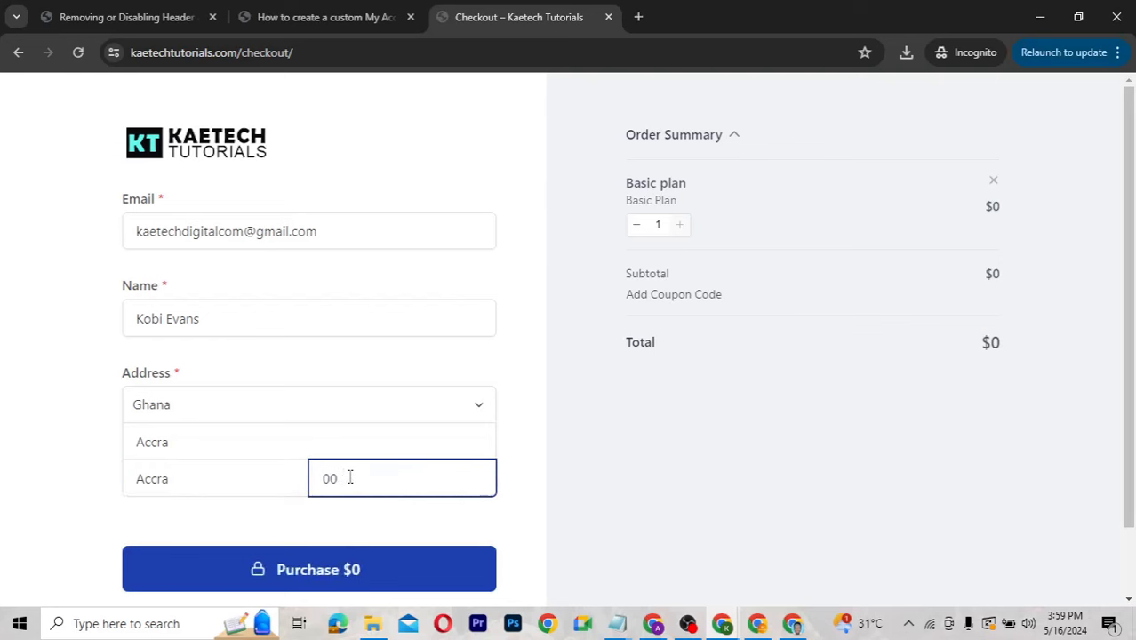
type("233")
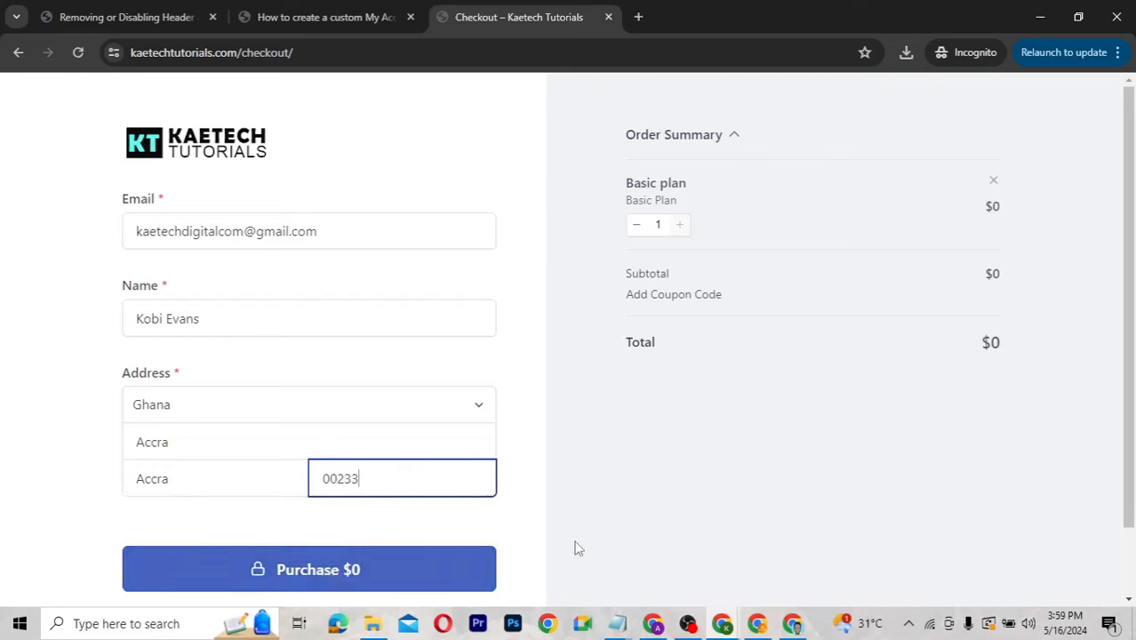
left_click(576, 543)
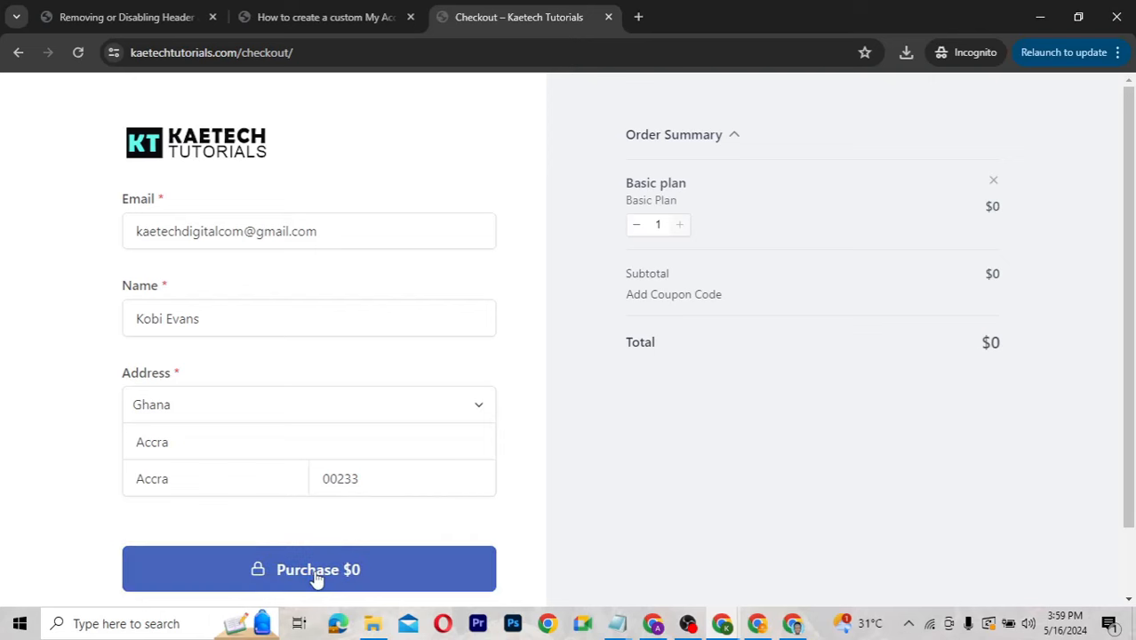
left_click(318, 574)
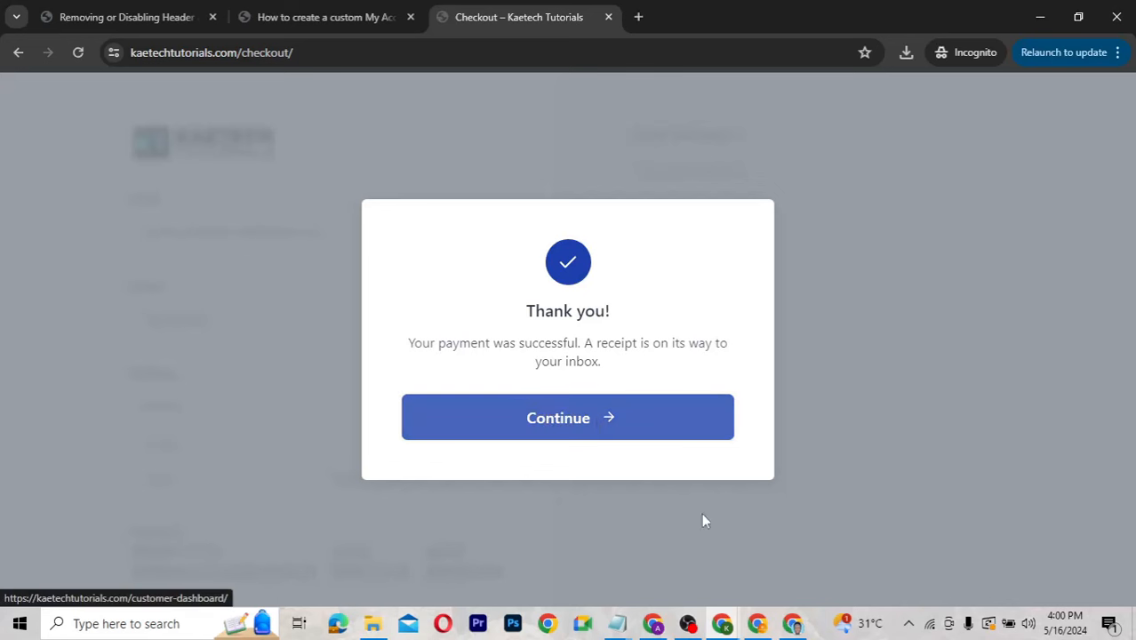
Bring the Gmail window to the front and return to the inbox list.
mouse_move(770, 627)
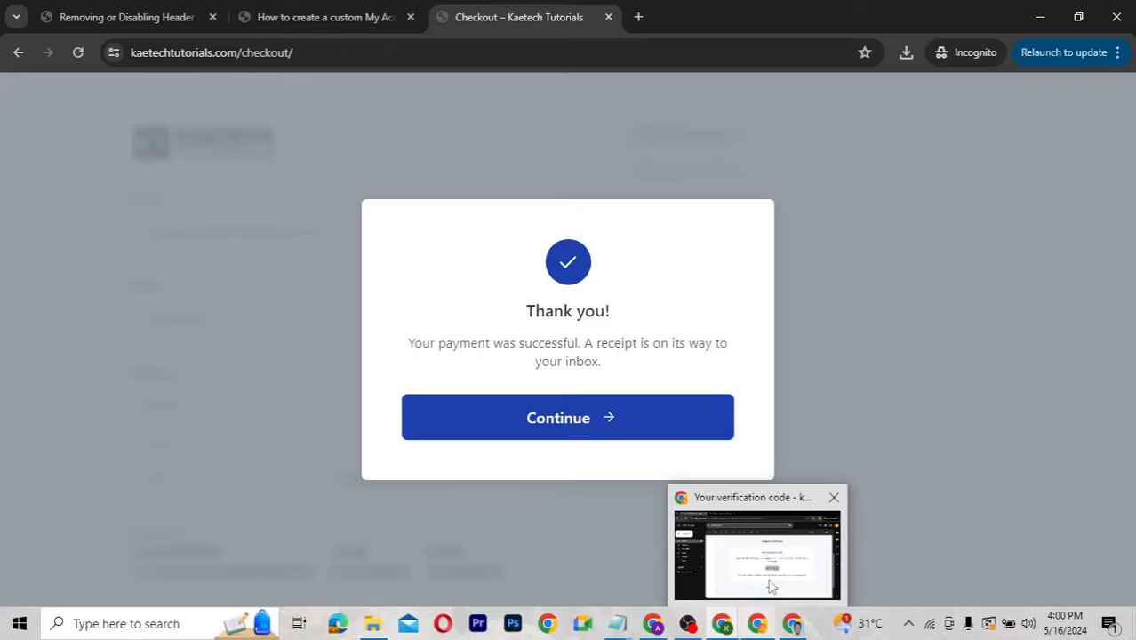
left_click(771, 587)
left_click(127, 213)
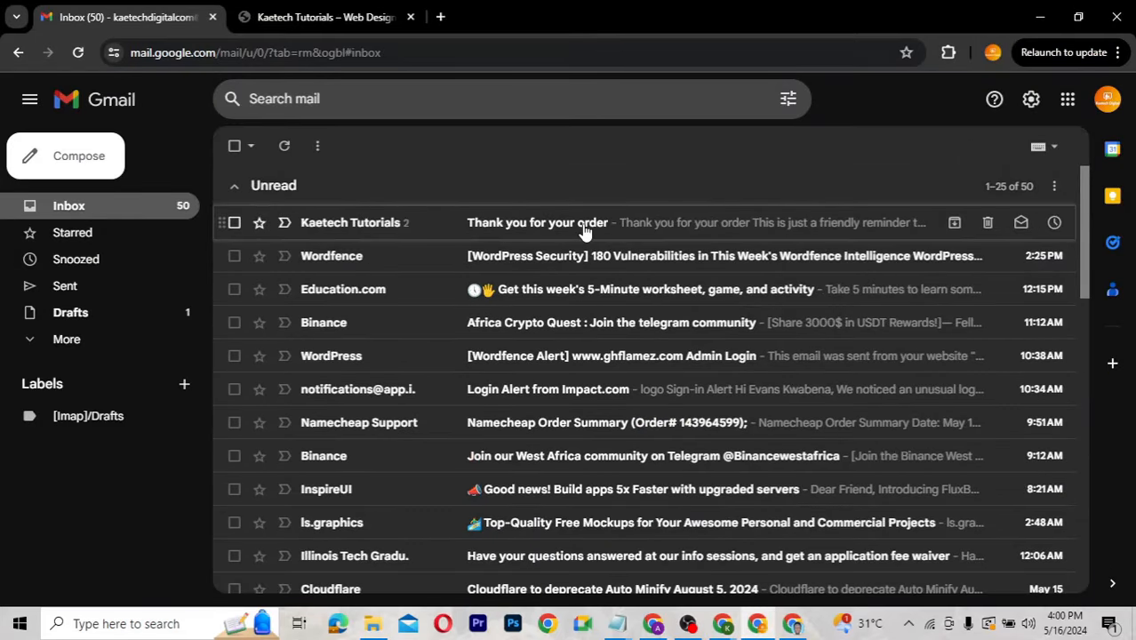
Review Order #0001 (Basic plan, $0.00) in the confirmation email, then return to the checkout window.
left_click(585, 229)
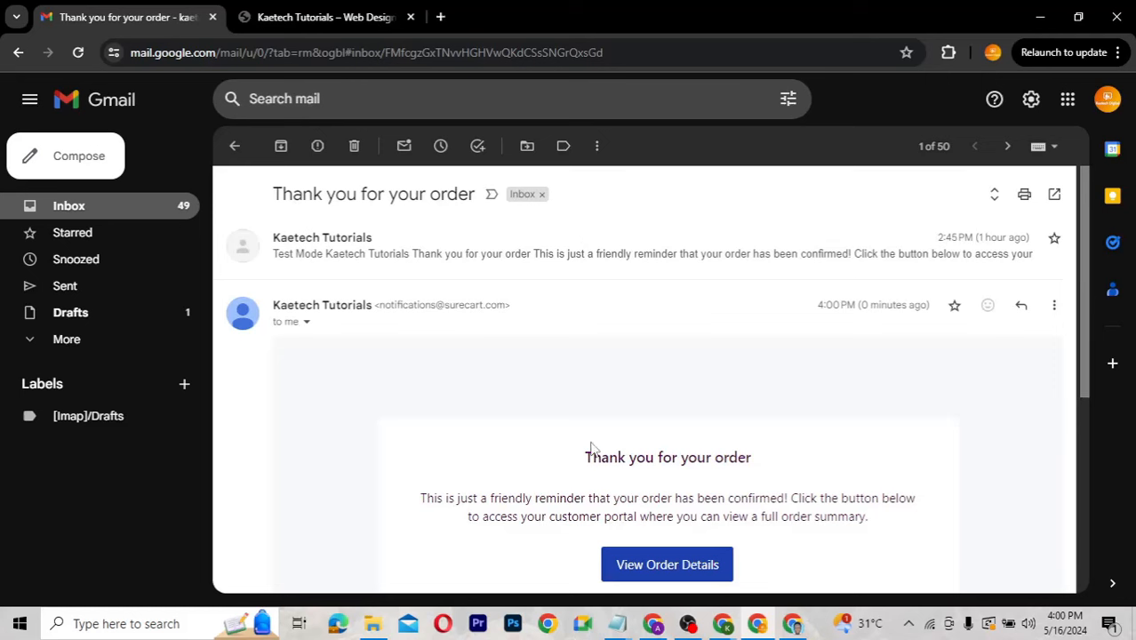
scroll(761, 480, "down", 3)
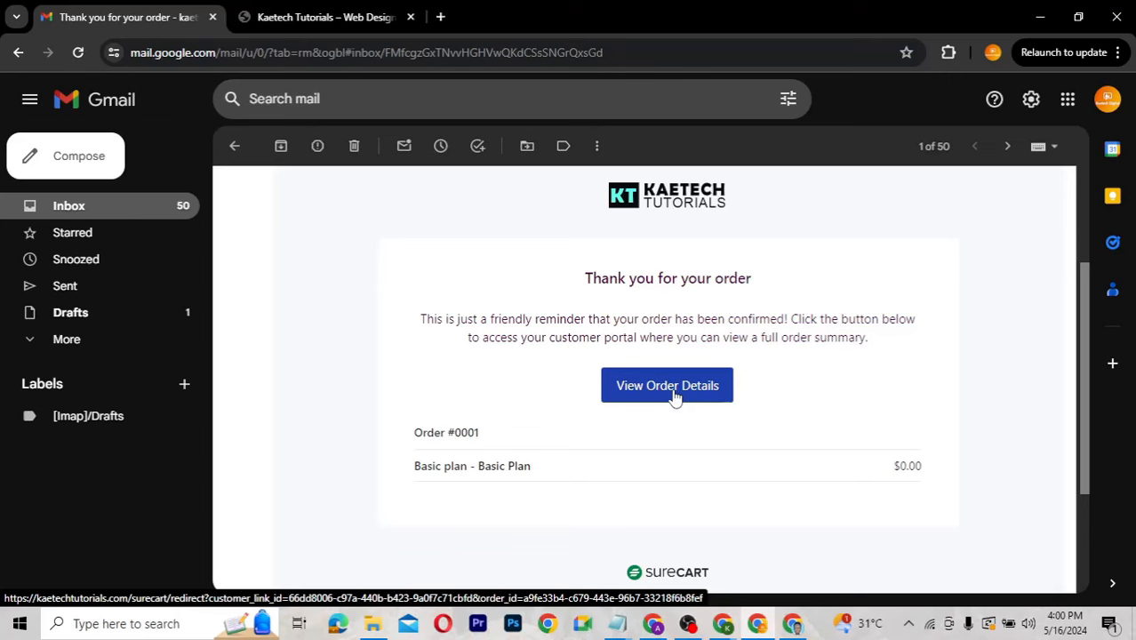
mouse_move(722, 623)
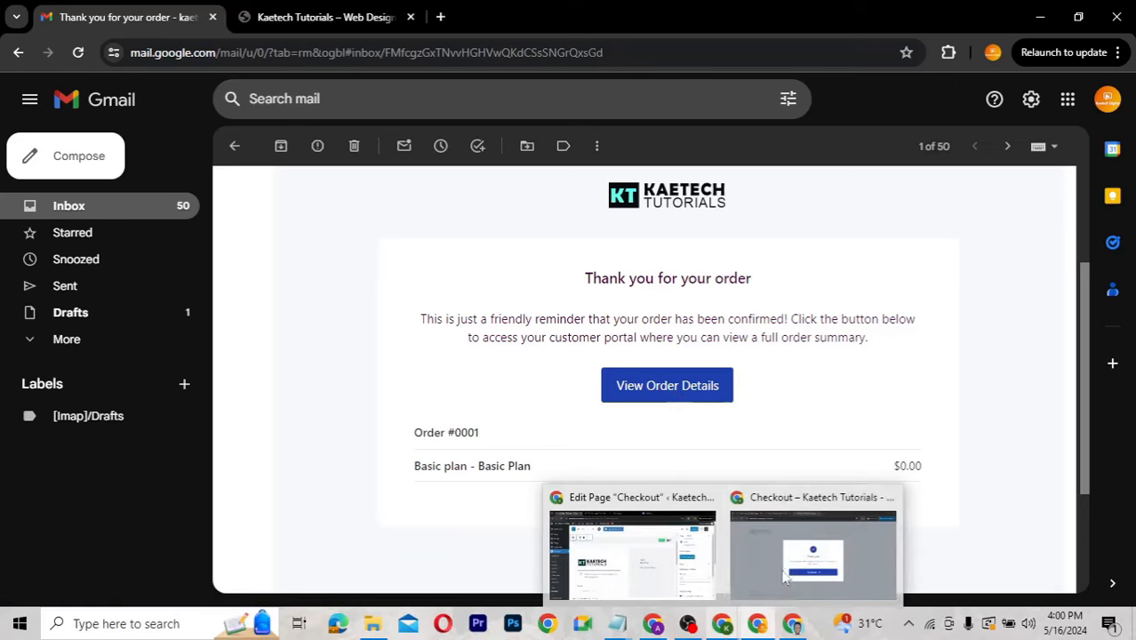
left_click(787, 576)
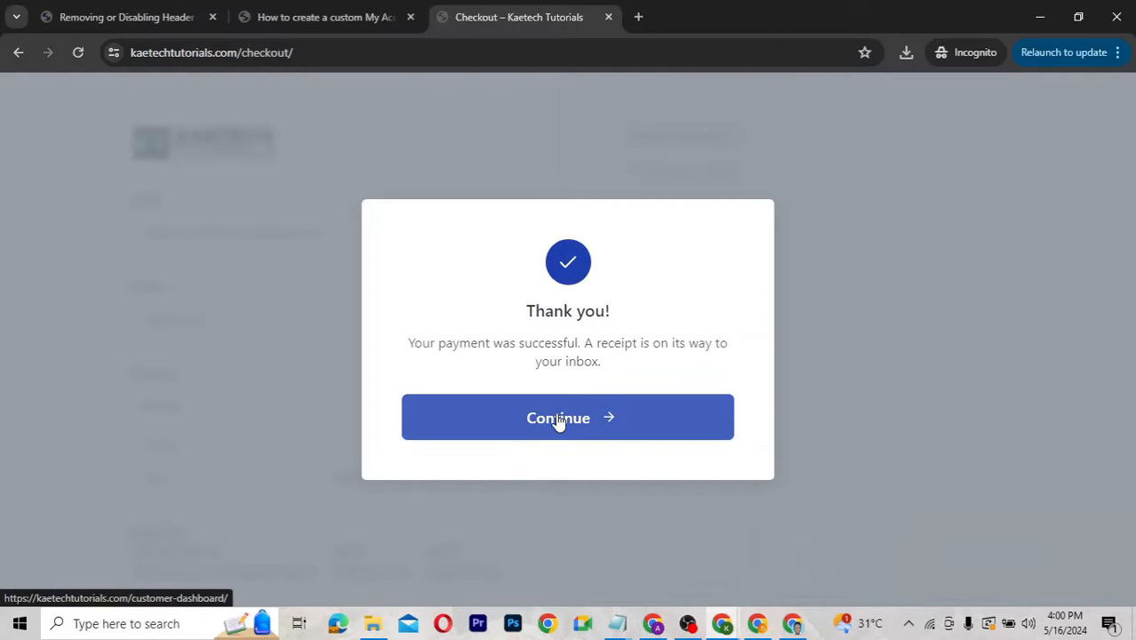
Continue to the customer dashboard and browse Orders and Plans, ending on the paid May 16 order.
left_click(559, 419)
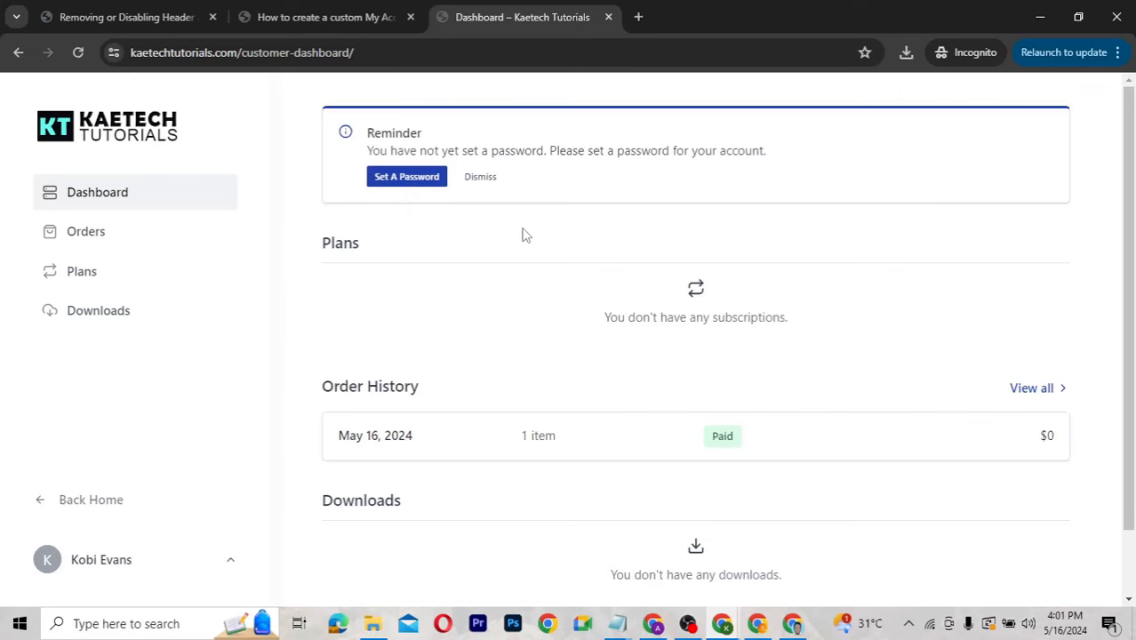
scroll(481, 341, "down", 1)
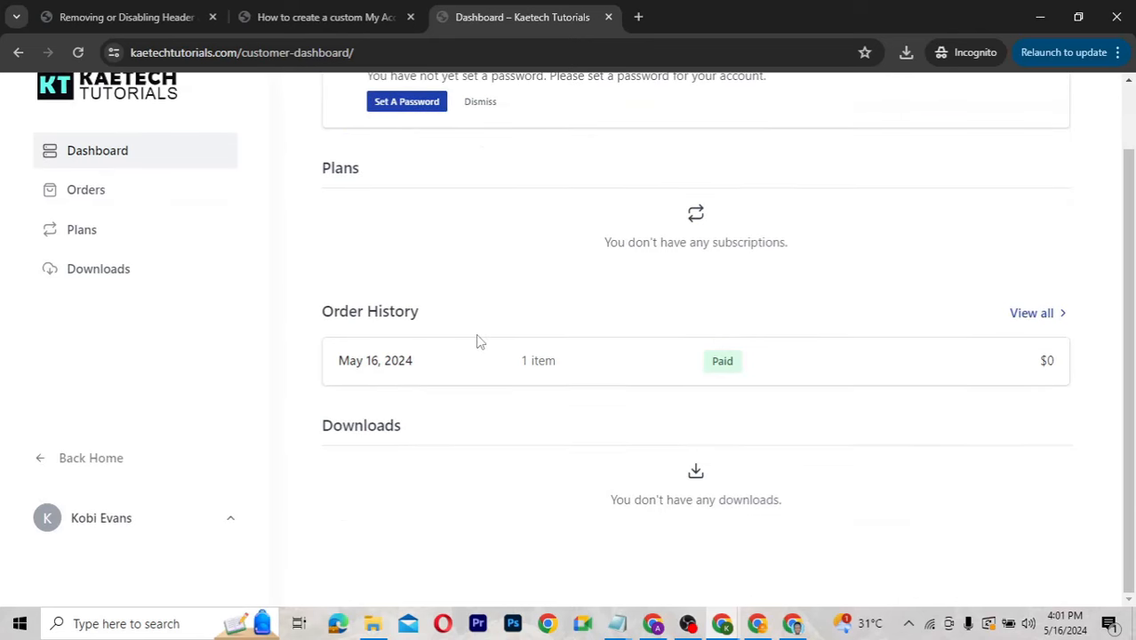
scroll(480, 341, "up", 1)
left_click(138, 239)
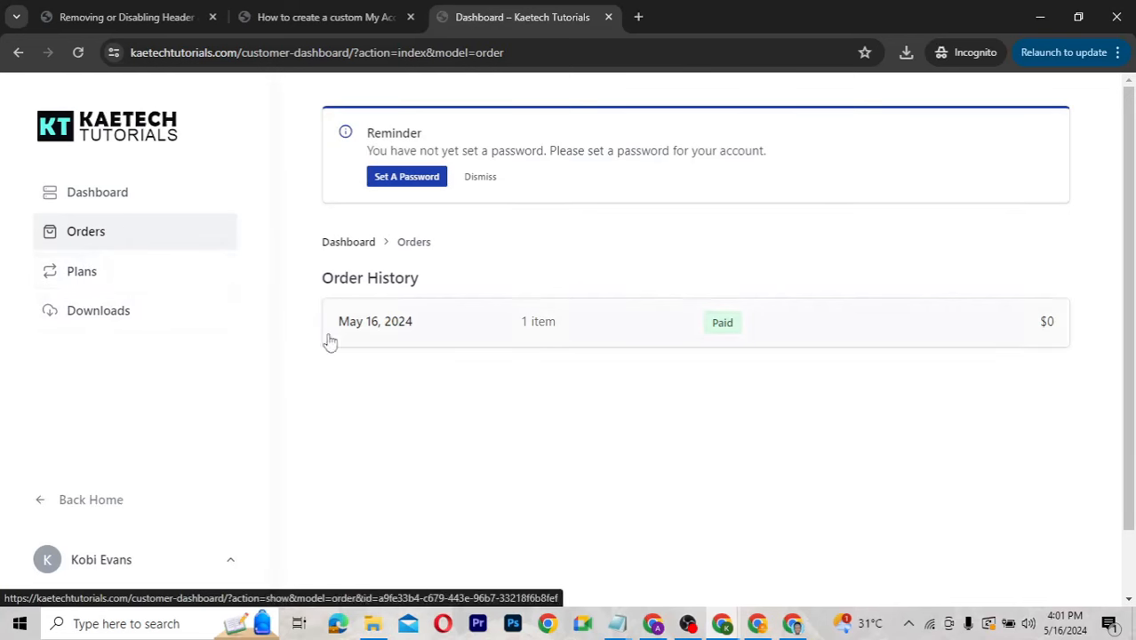
left_click(137, 276)
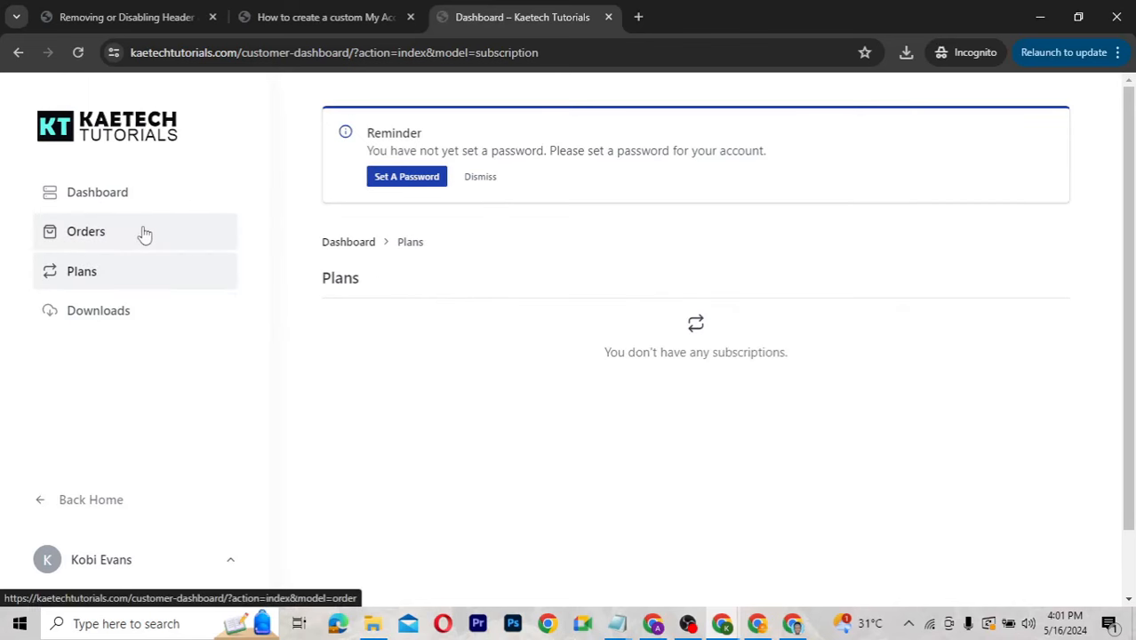
left_click(144, 233)
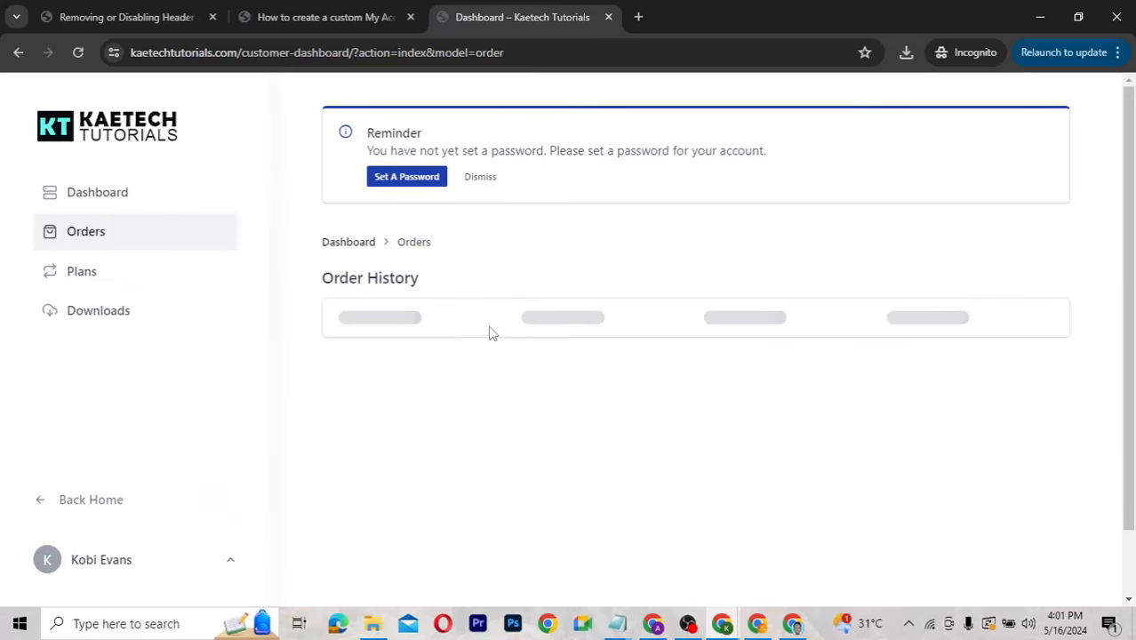
Reload the My Account dashboard article and scroll through its unlocked content.
left_click(324, 17)
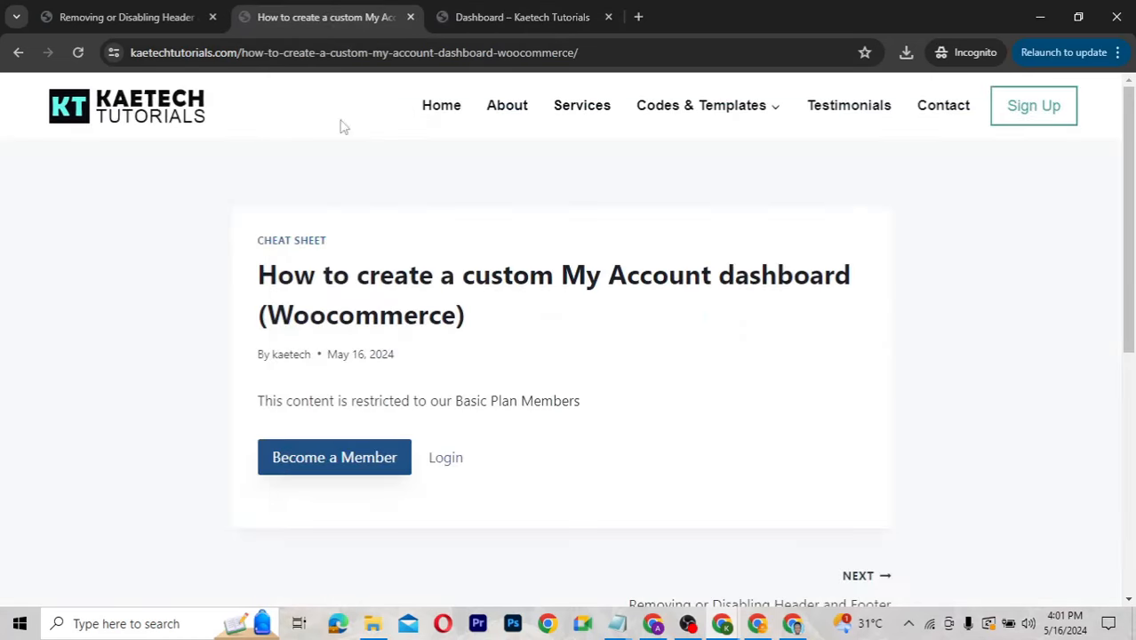
left_click(78, 53)
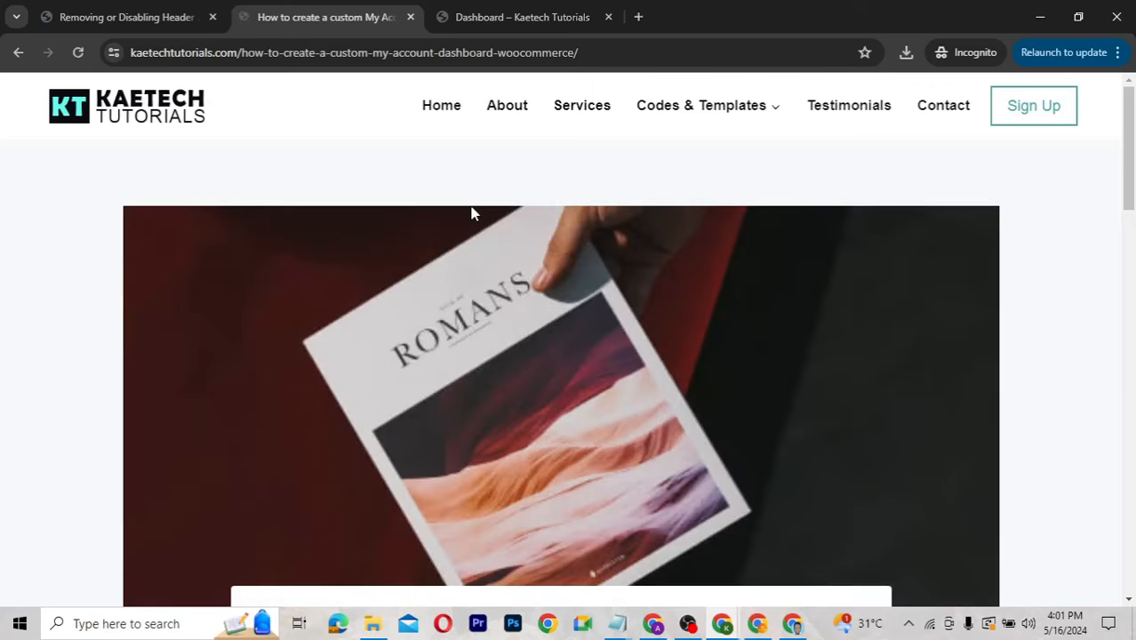
scroll(650, 329, "down", 8)
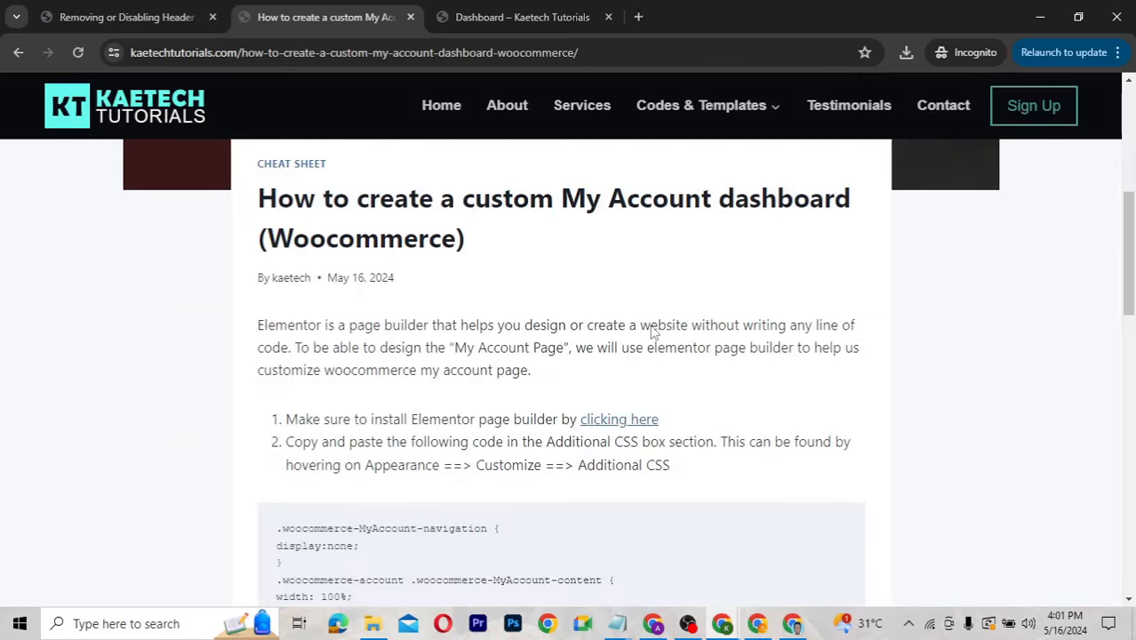
scroll(651, 331, "down", 2)
scroll(651, 331, "up", 8)
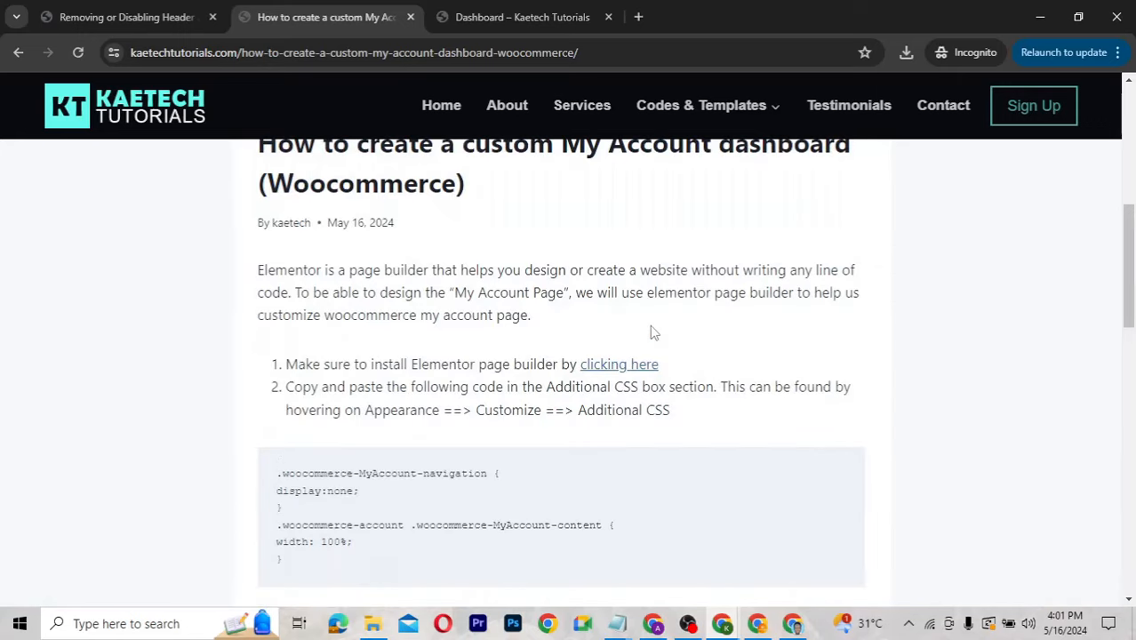
scroll(652, 332, "up", 3)
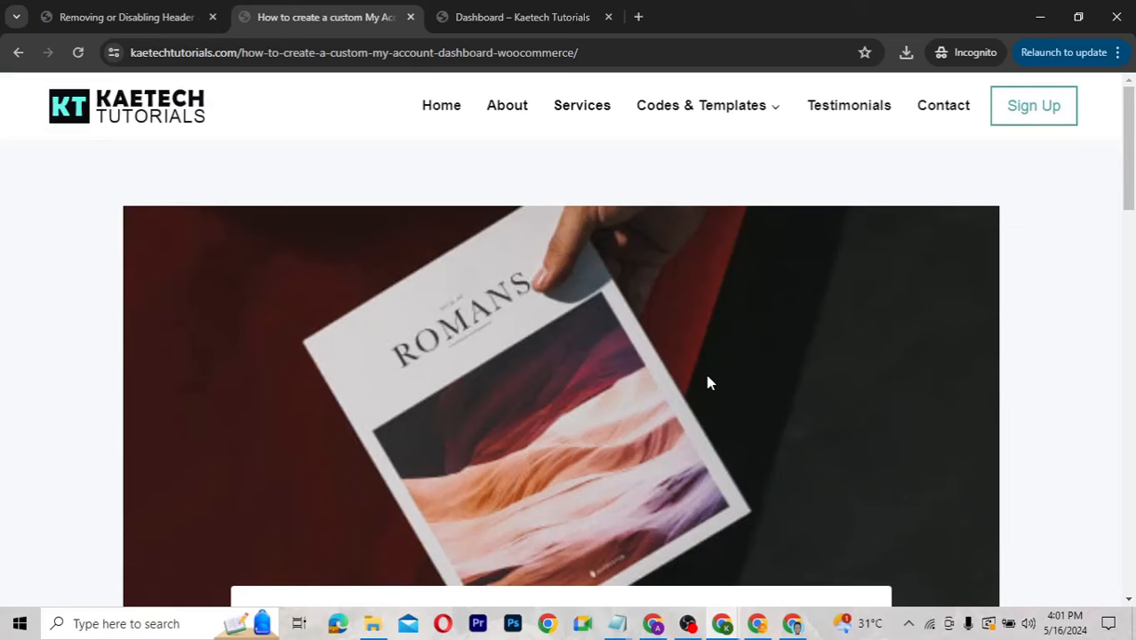
Open the Removing or Disabling Header and Footer article from Codes & Templates and read through it.
left_click(719, 111)
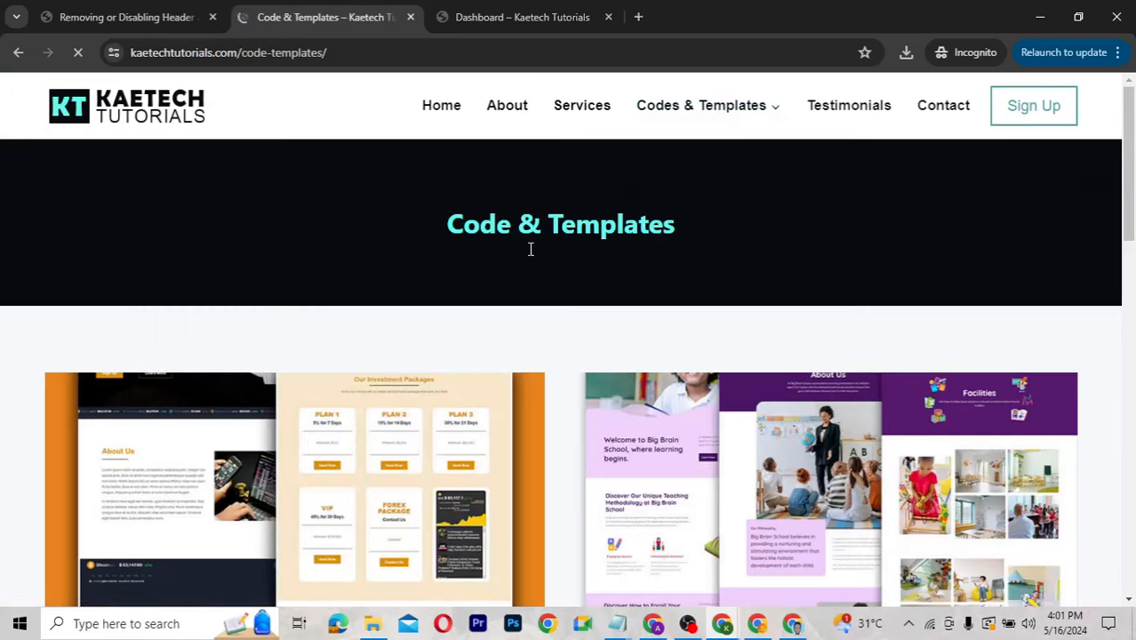
scroll(464, 374, "down", 4)
scroll(464, 374, "down", 7)
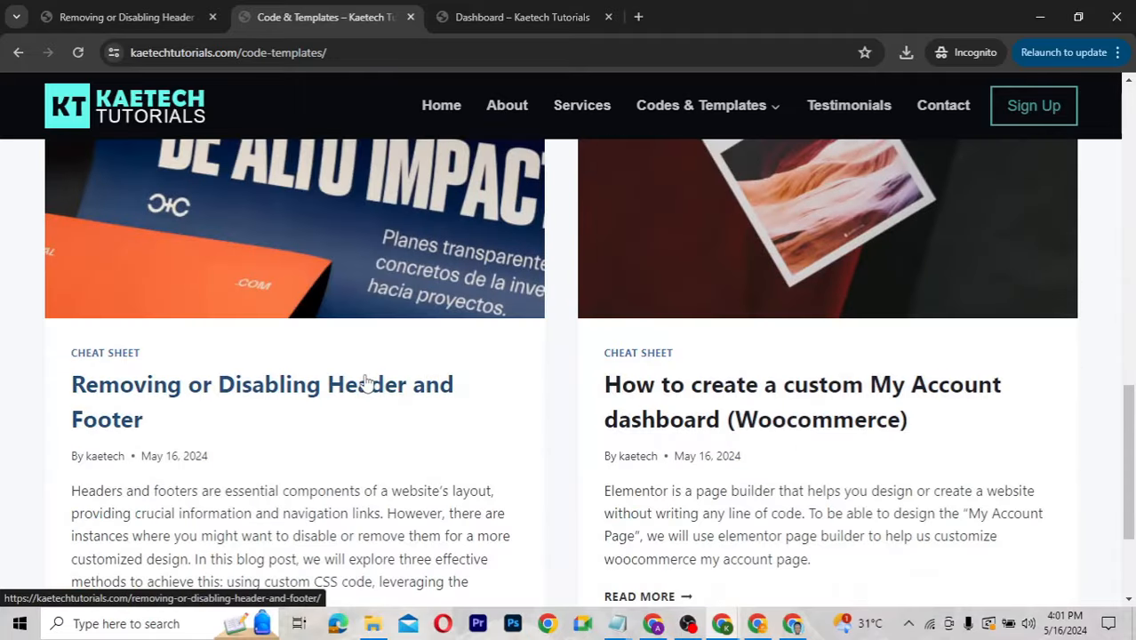
left_click(367, 380)
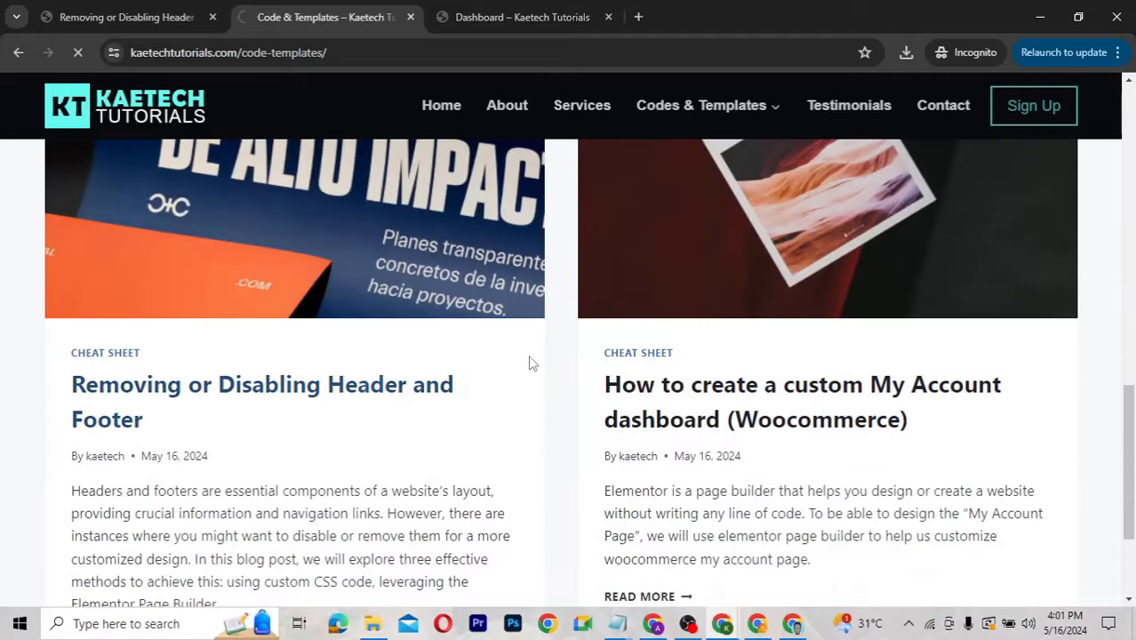
scroll(531, 363, "down", 9)
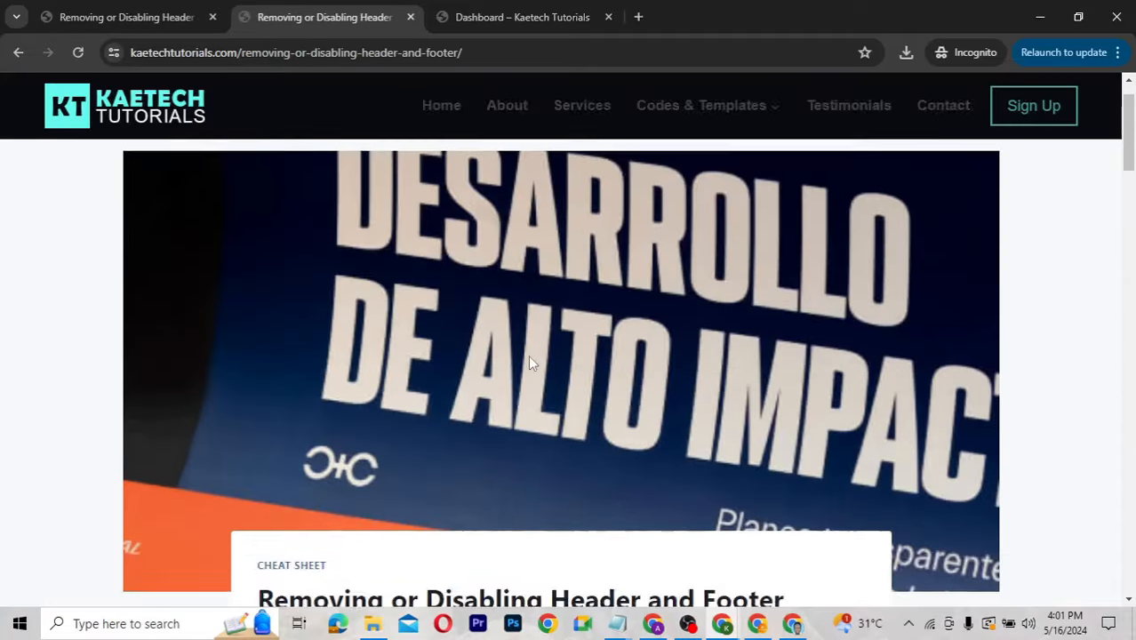
scroll(529, 359, "down", 3)
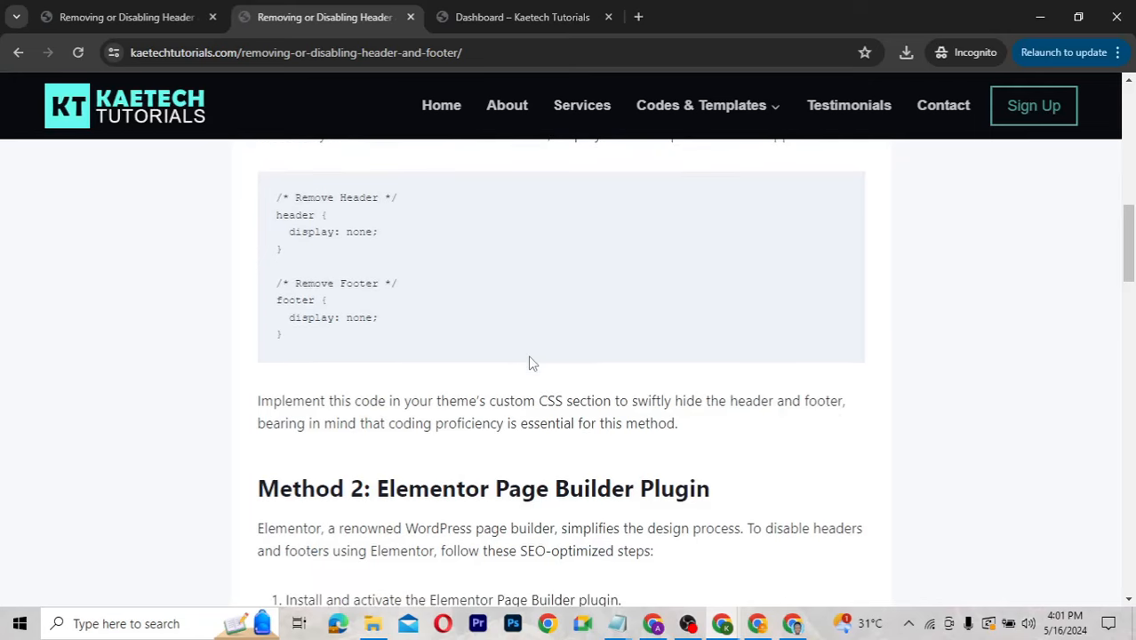
scroll(529, 360, "down", 15)
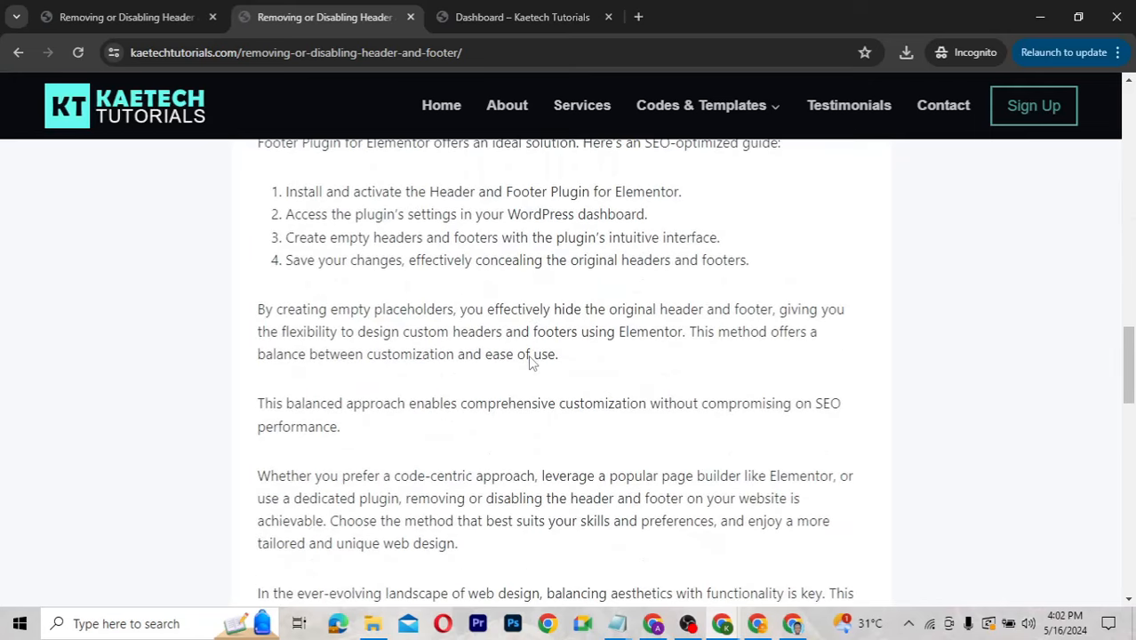
scroll(529, 360, "up", 5)
scroll(531, 363, "up", 20)
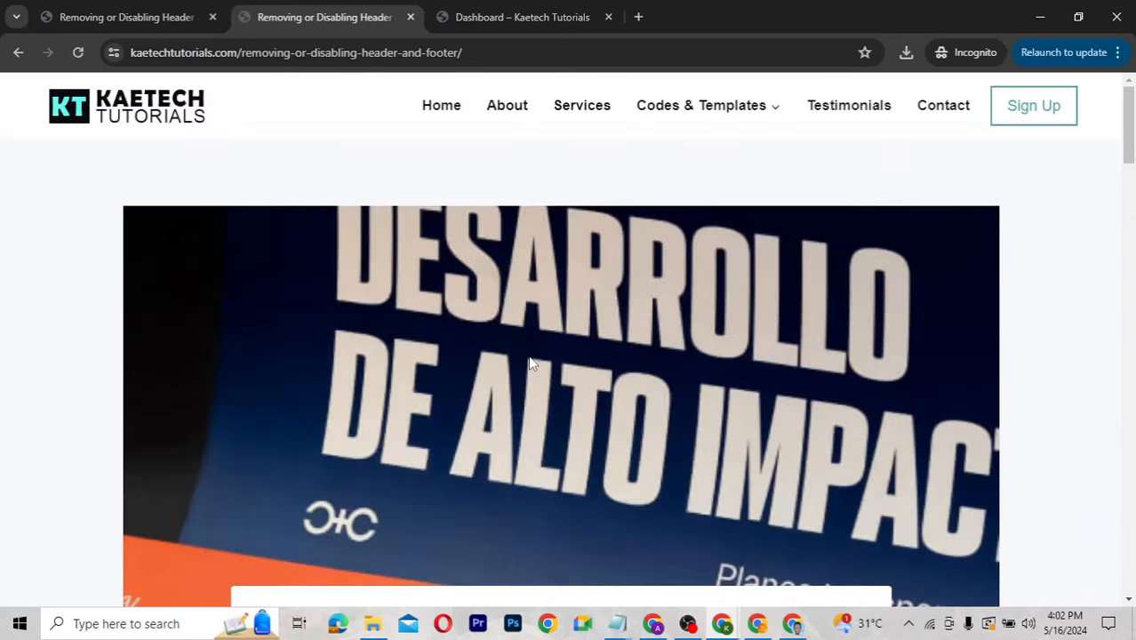
Browse the Templates category listing under Codes & Templates, then go to the site's contact section.
mouse_move(684, 109)
left_click(658, 179)
scroll(452, 305, "down", 3)
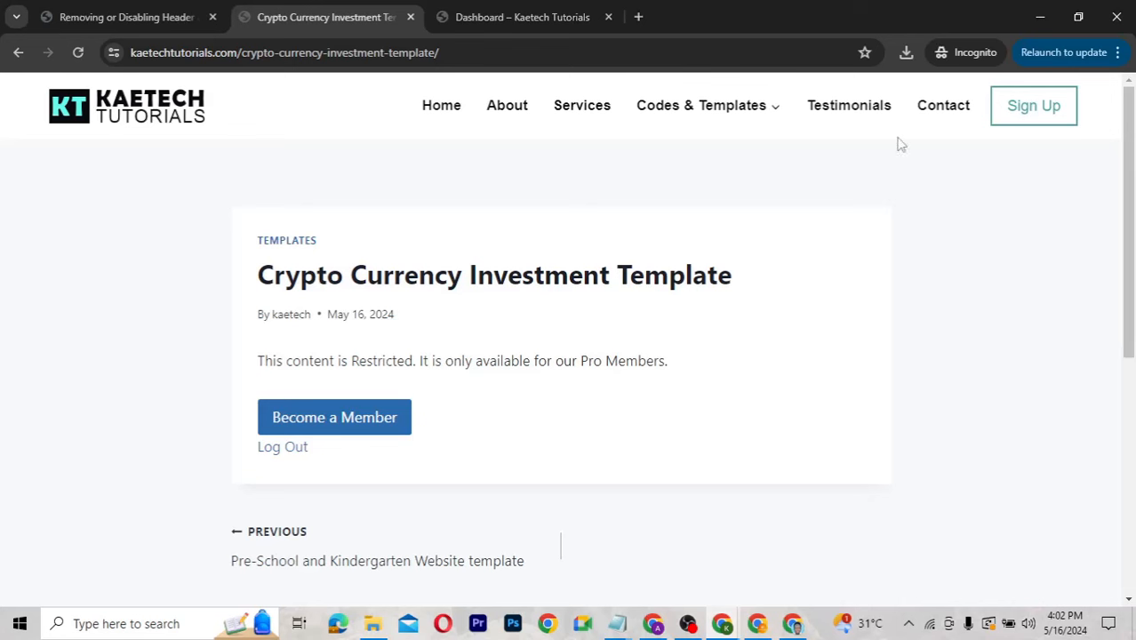
left_click(1039, 112)
In the WordPress admin, go to Appearance > Menus.
left_click(722, 623)
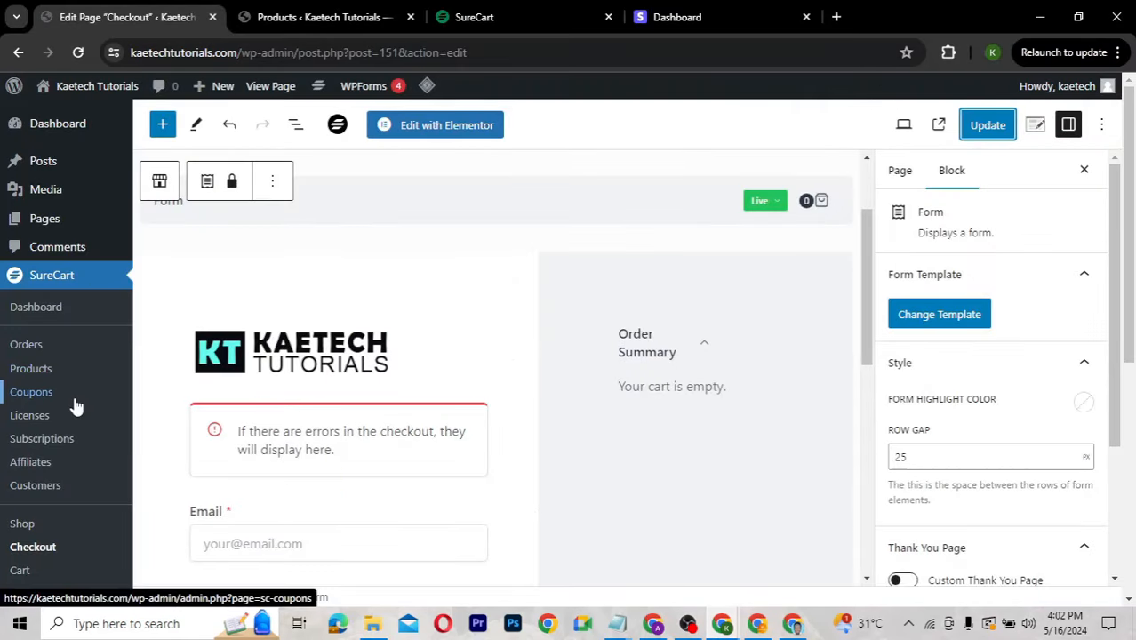
scroll(75, 406, "down", 5)
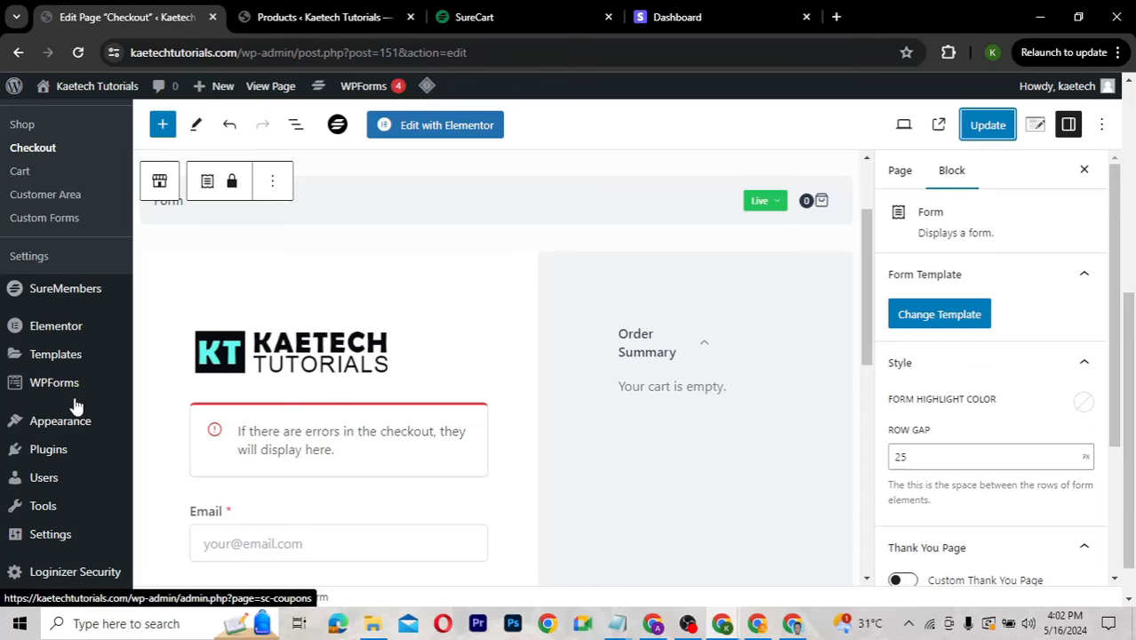
mouse_move(74, 295)
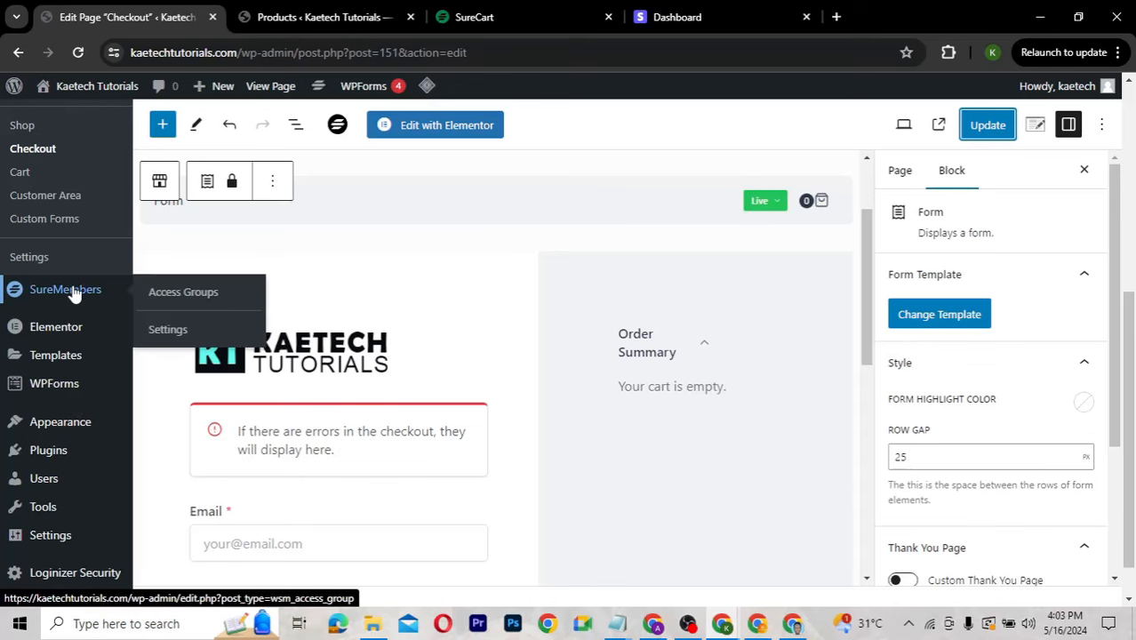
mouse_move(60, 425)
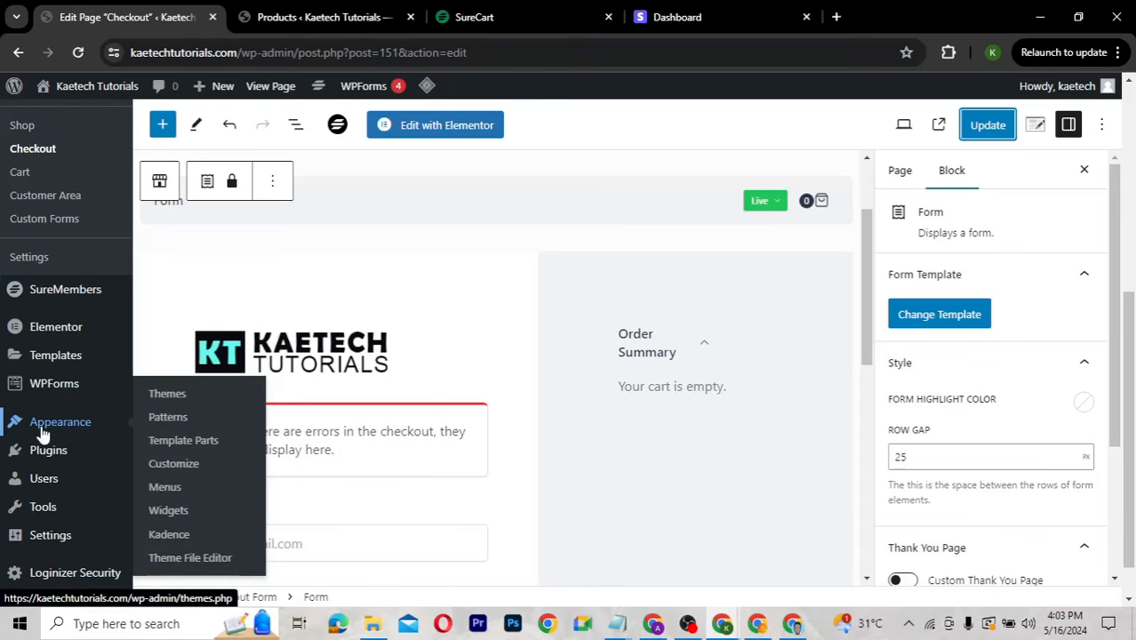
left_click(164, 488)
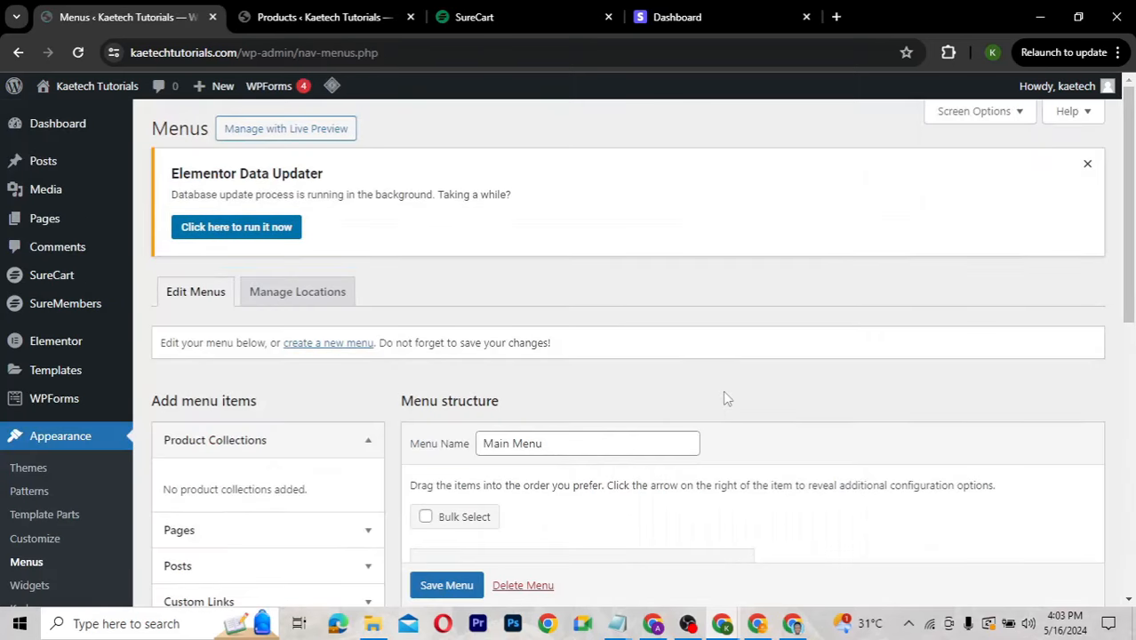
Open the live Kaetech Tutorials site from the admin bar in a new tab.
mouse_move(111, 92)
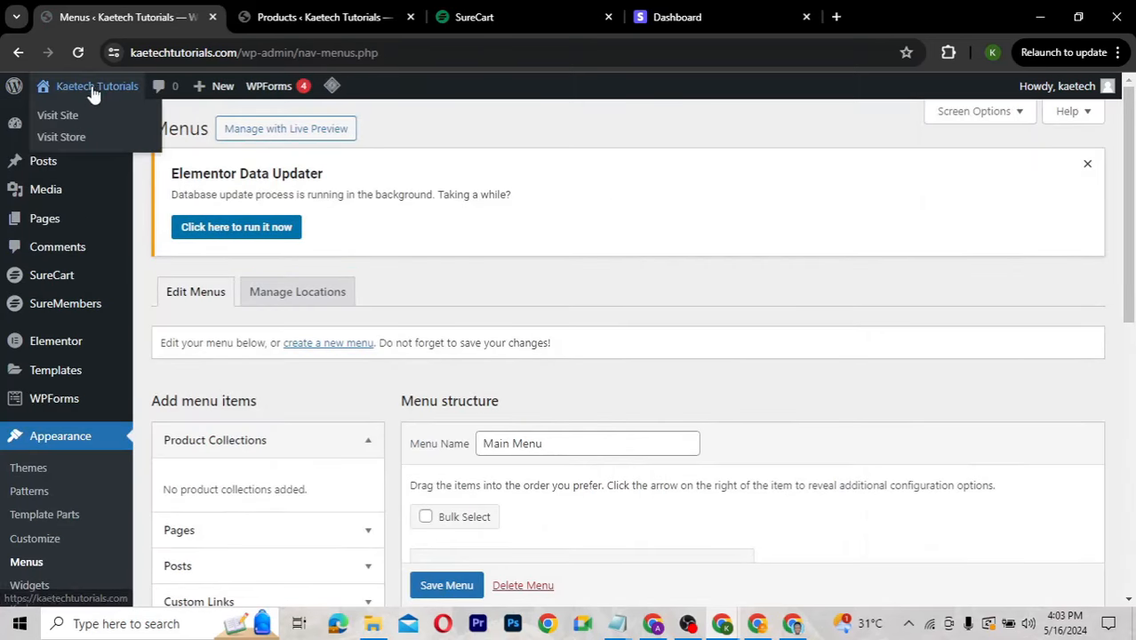
right_click(67, 123)
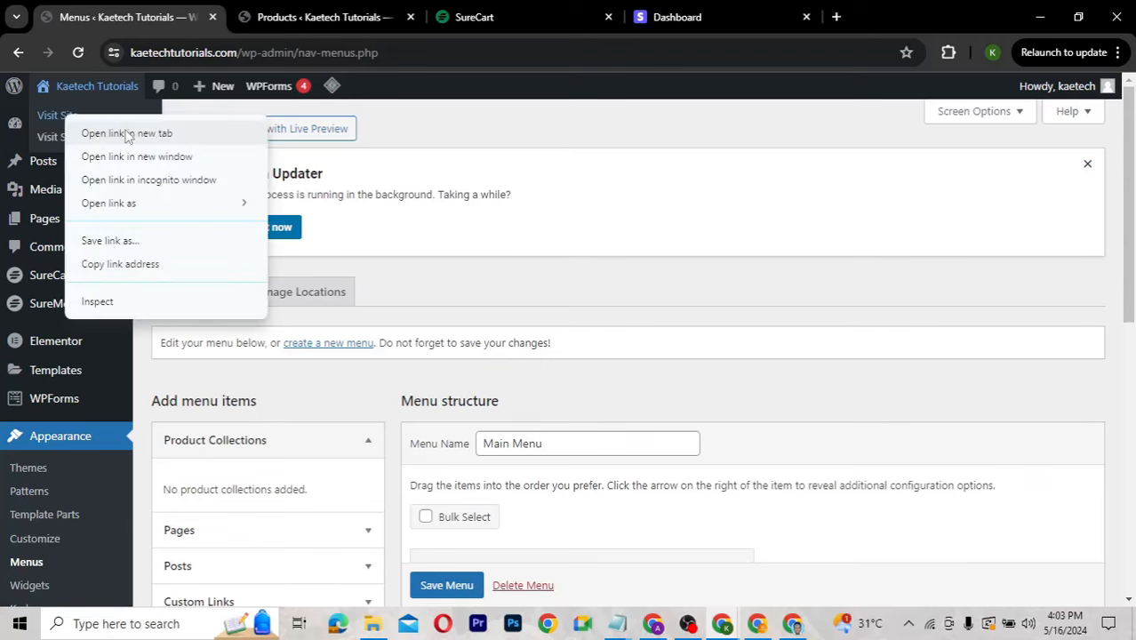
left_click(129, 135)
left_click(293, 19)
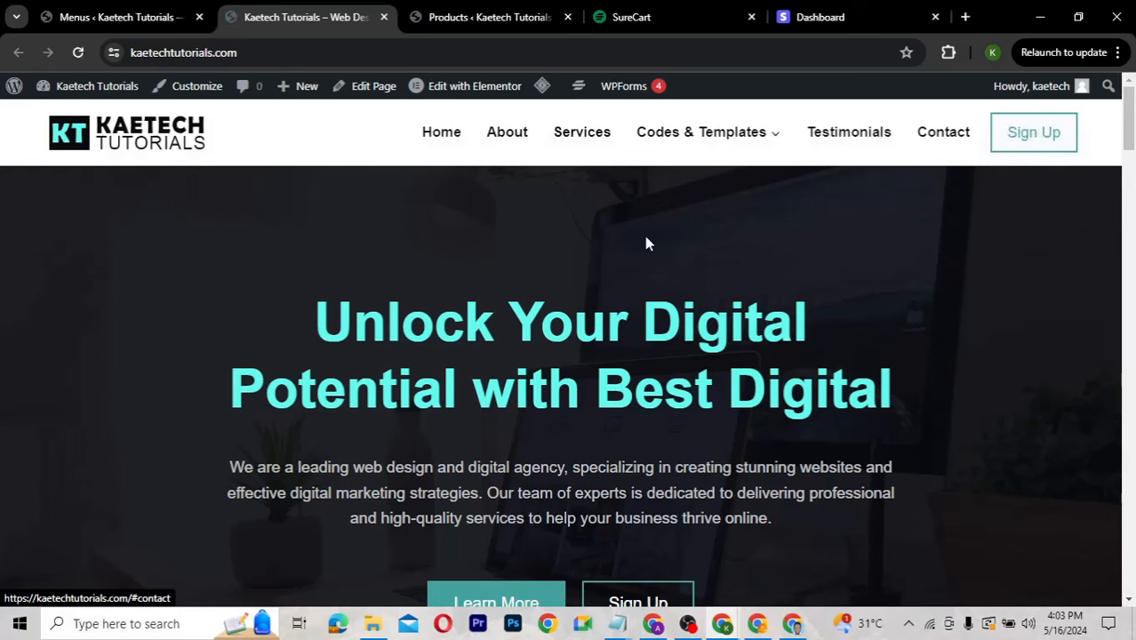
mouse_move(105, 95)
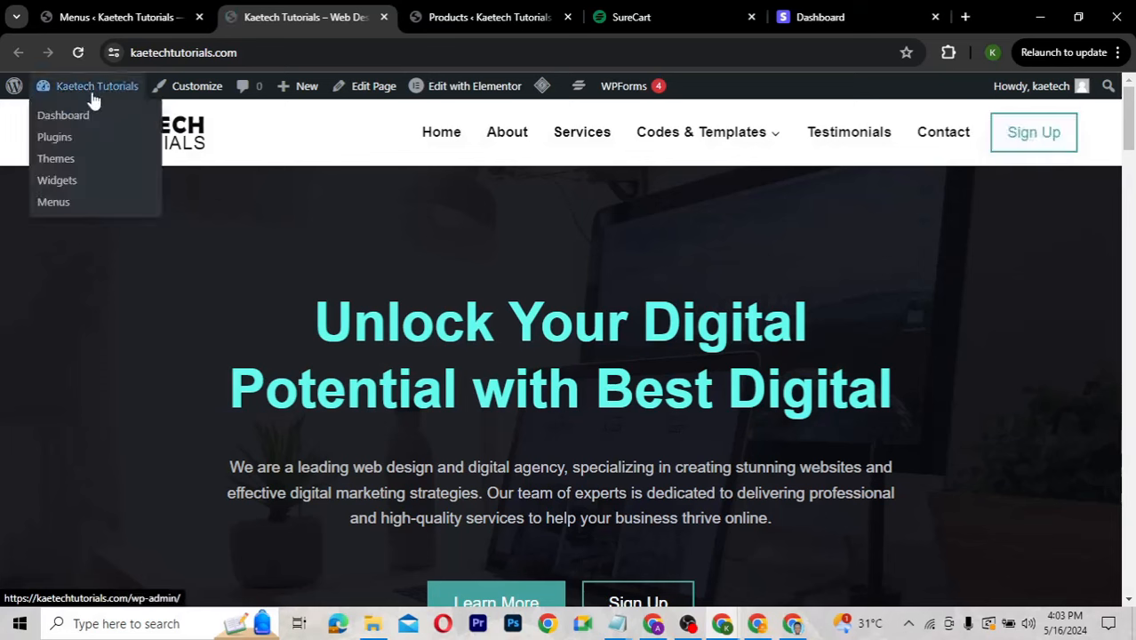
Open the Customizer's Header Button settings.
left_click(186, 92)
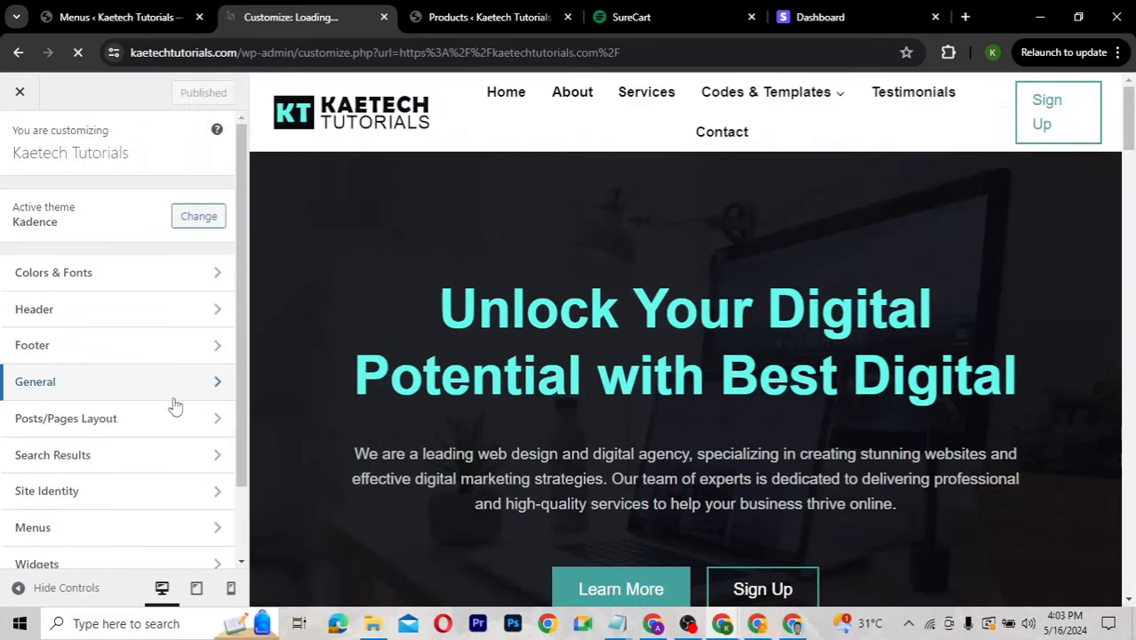
scroll(106, 495, "down", 1)
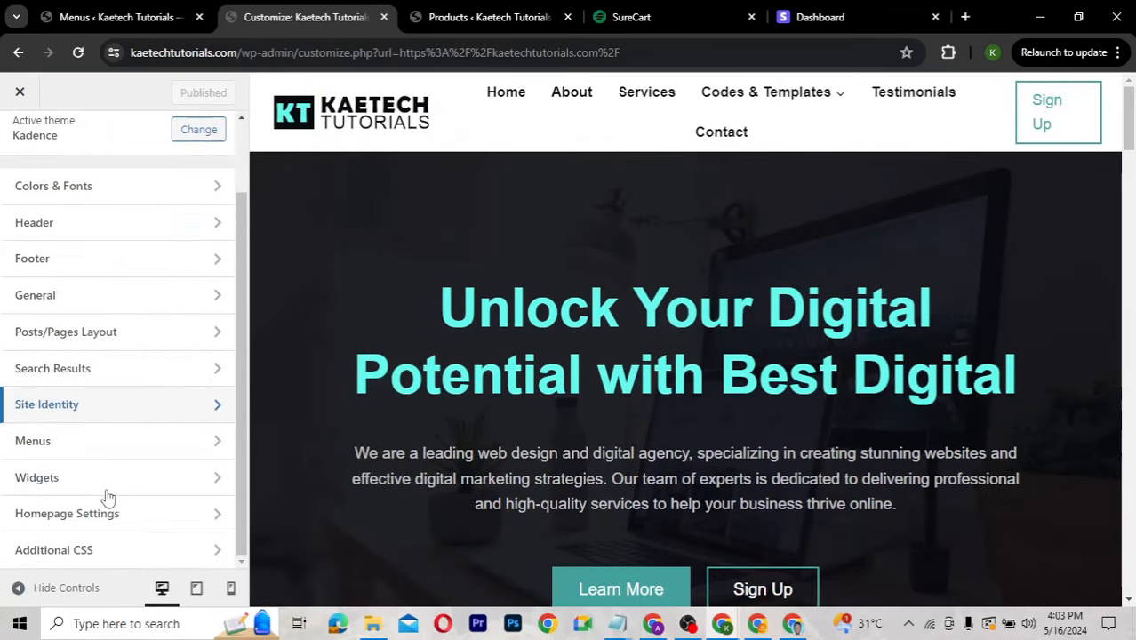
left_click(120, 226)
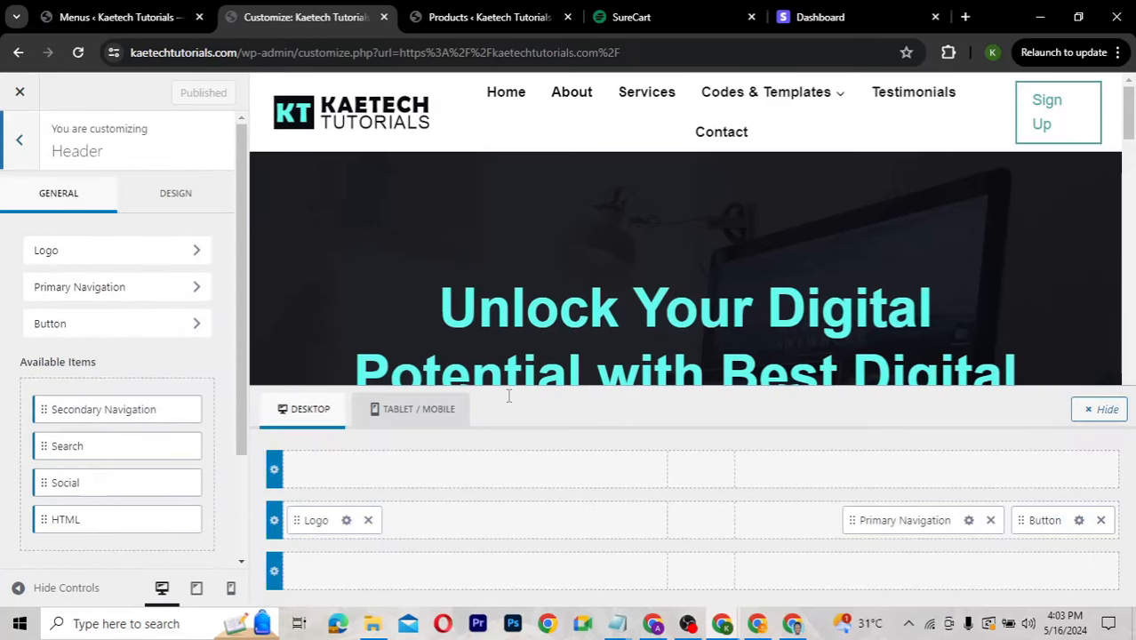
left_click(1079, 520)
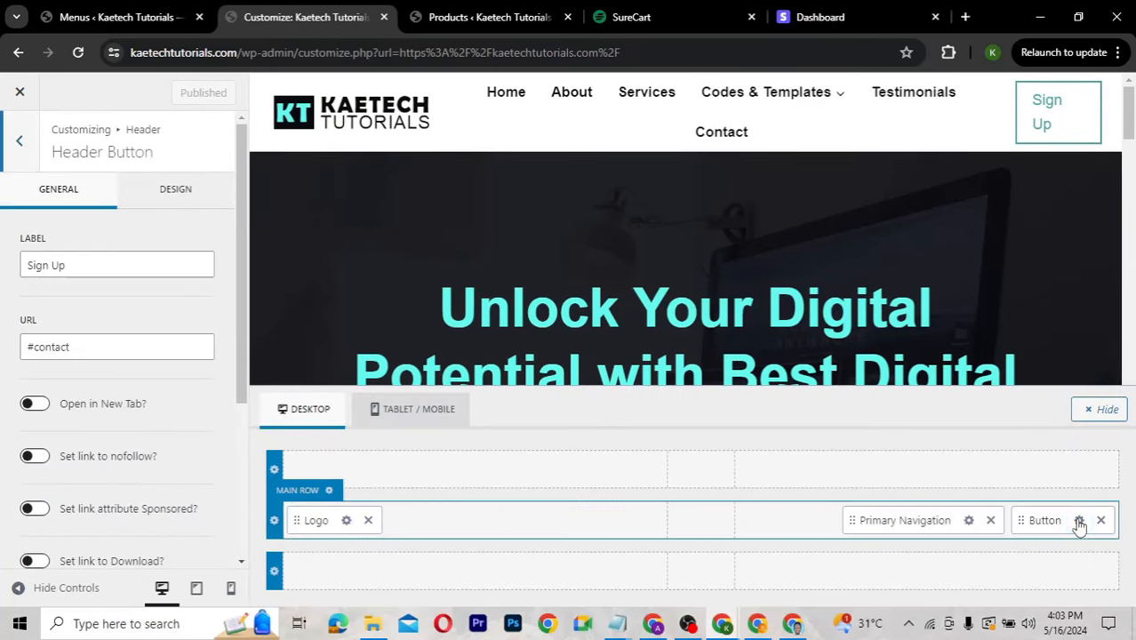
Change the header button label from Sign Up to Dashboard, then return to the Menus page.
left_click(93, 264)
key("ctrl+a")
type("B")
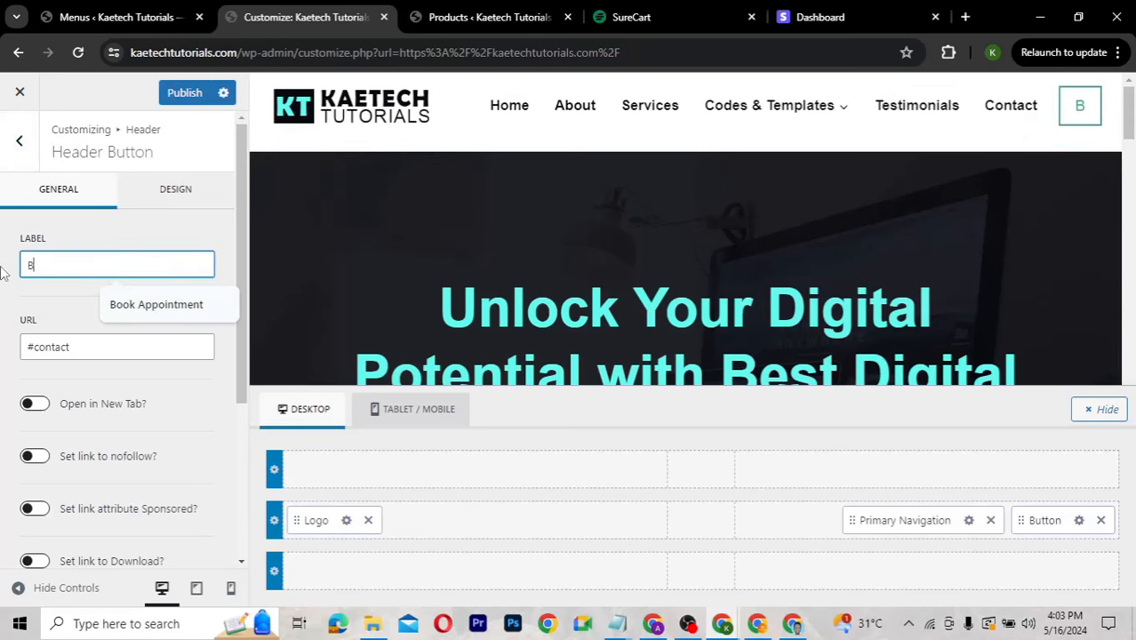
type("ecome")
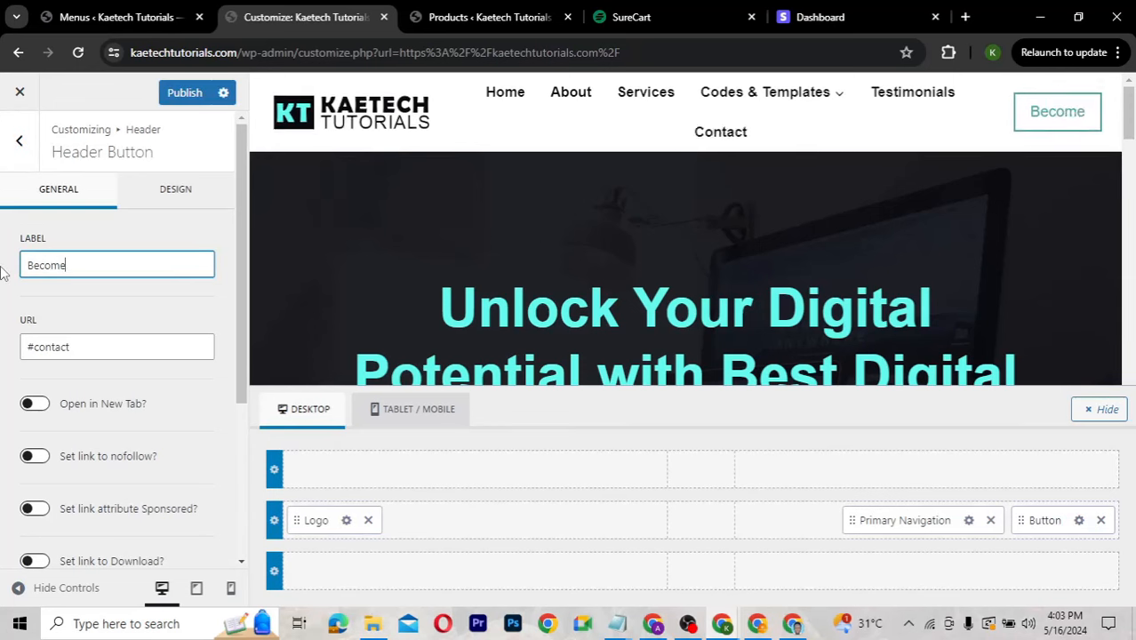
type(" a Member")
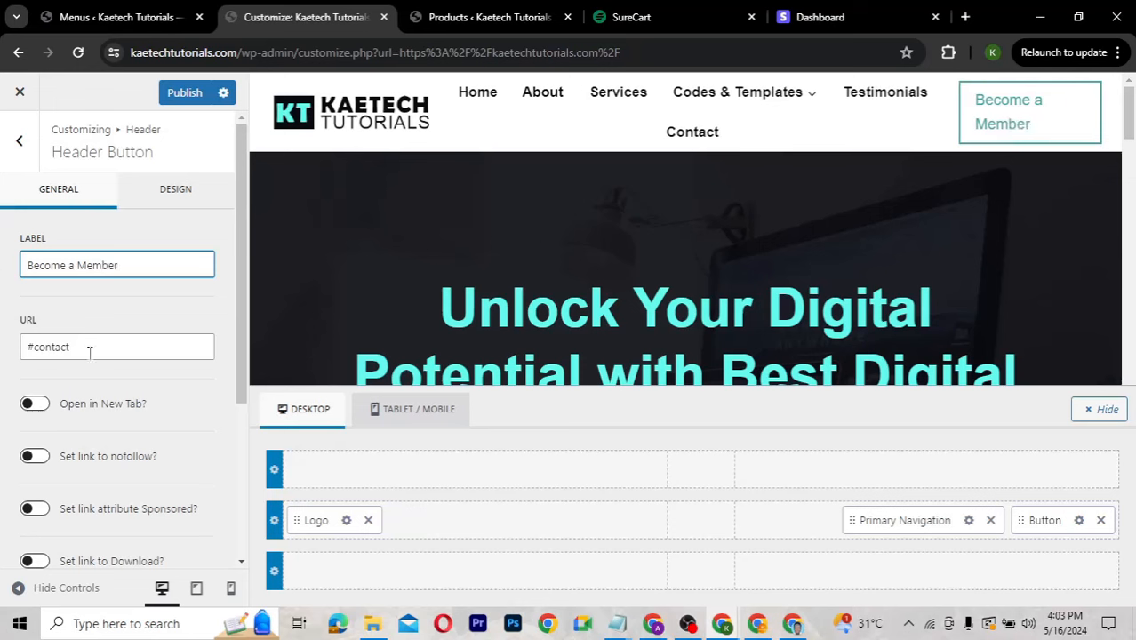
left_click_drag(90, 352, 4, 348)
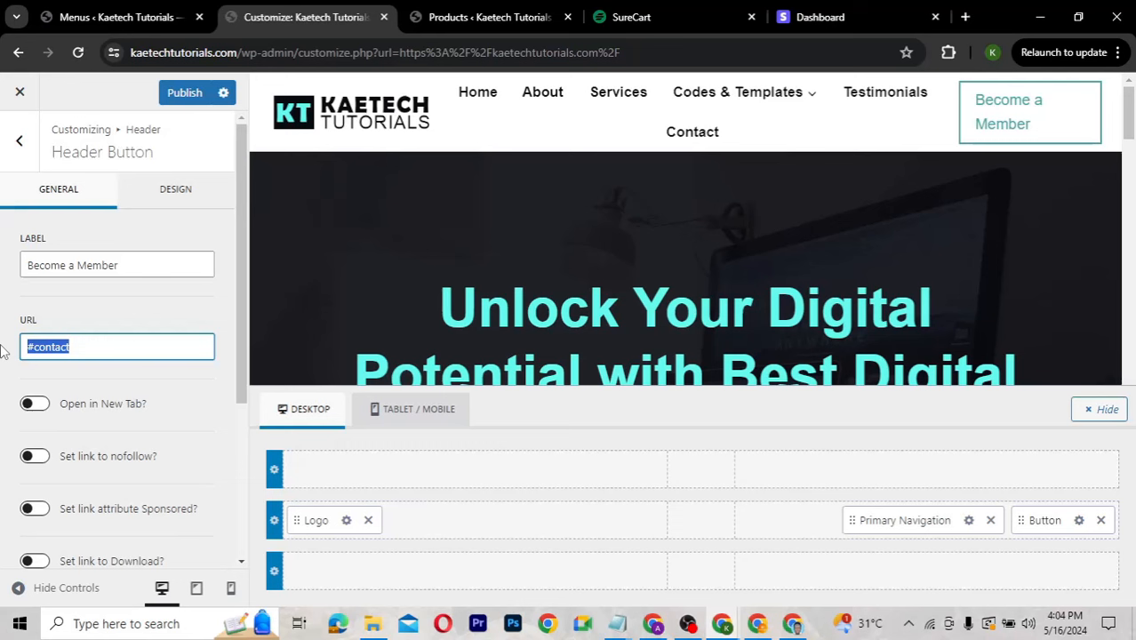
left_click_drag(147, 267, 17, 271)
type("D")
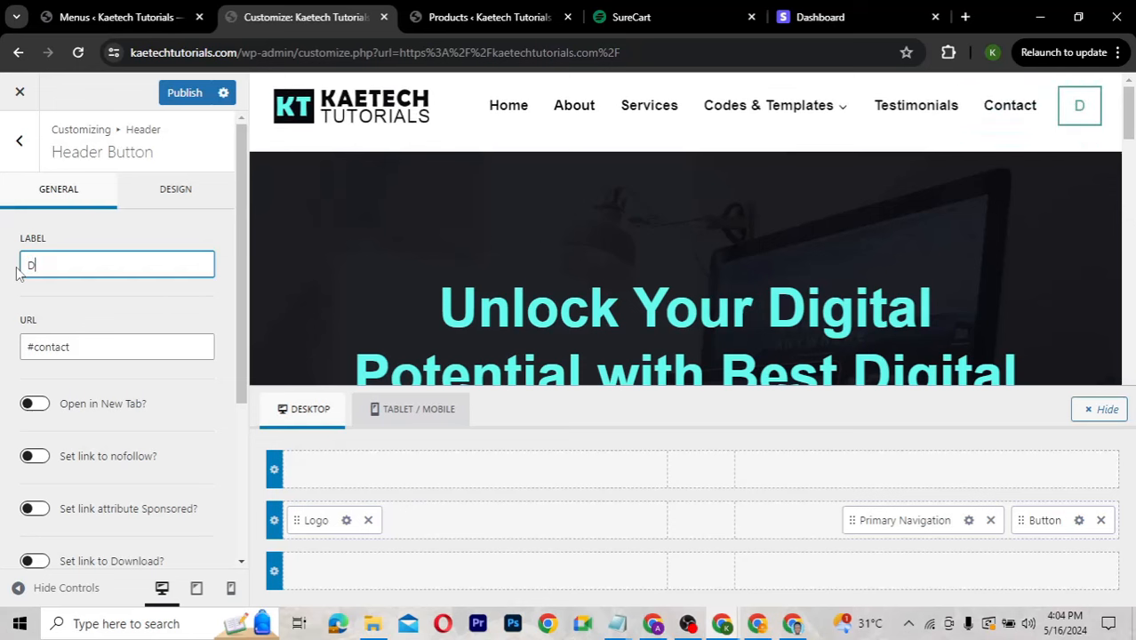
type("ashboa")
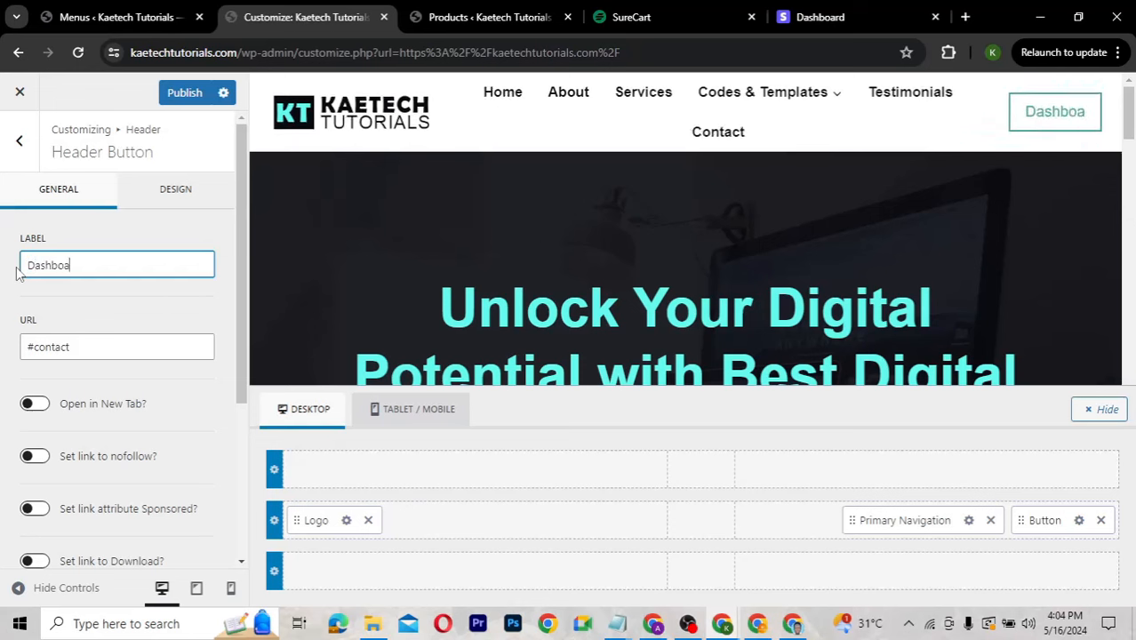
type("rd")
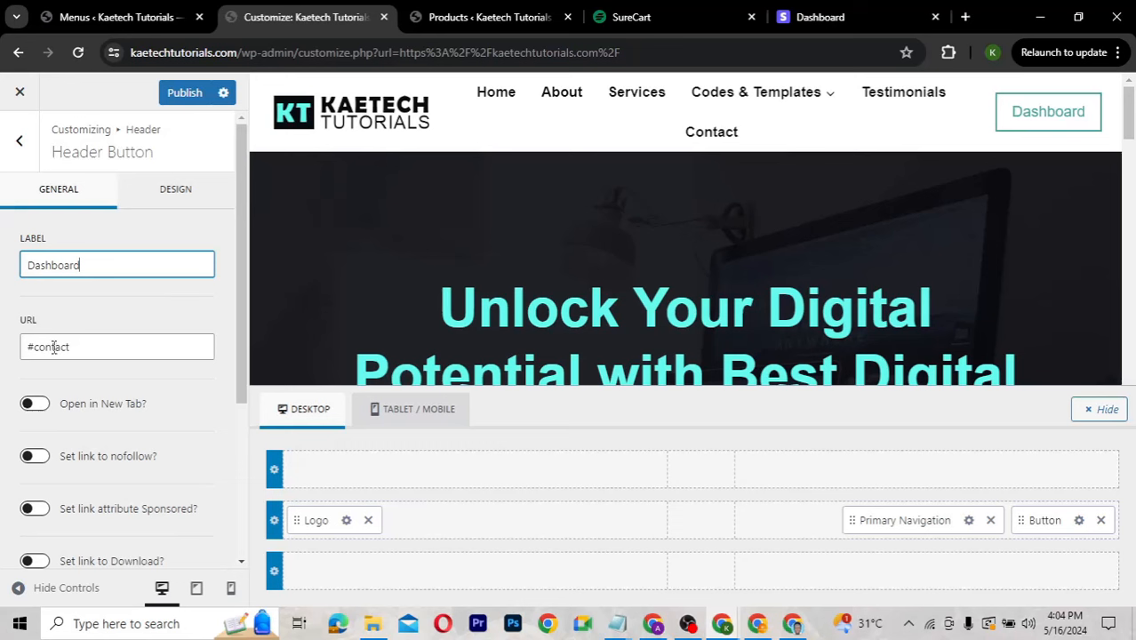
left_click(82, 346)
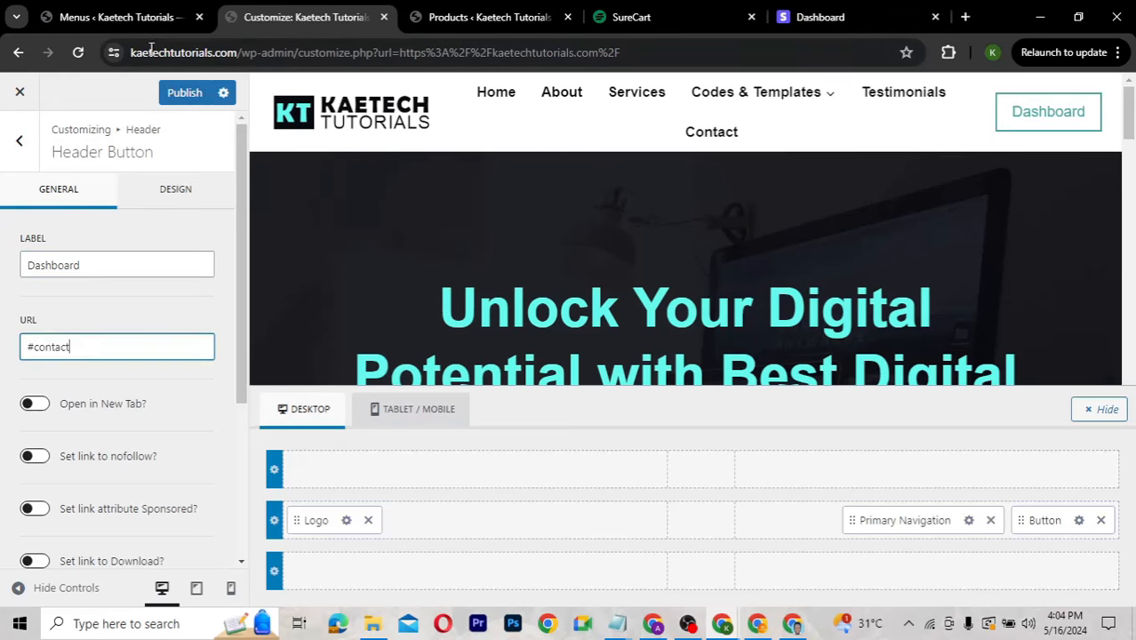
left_click(135, 19)
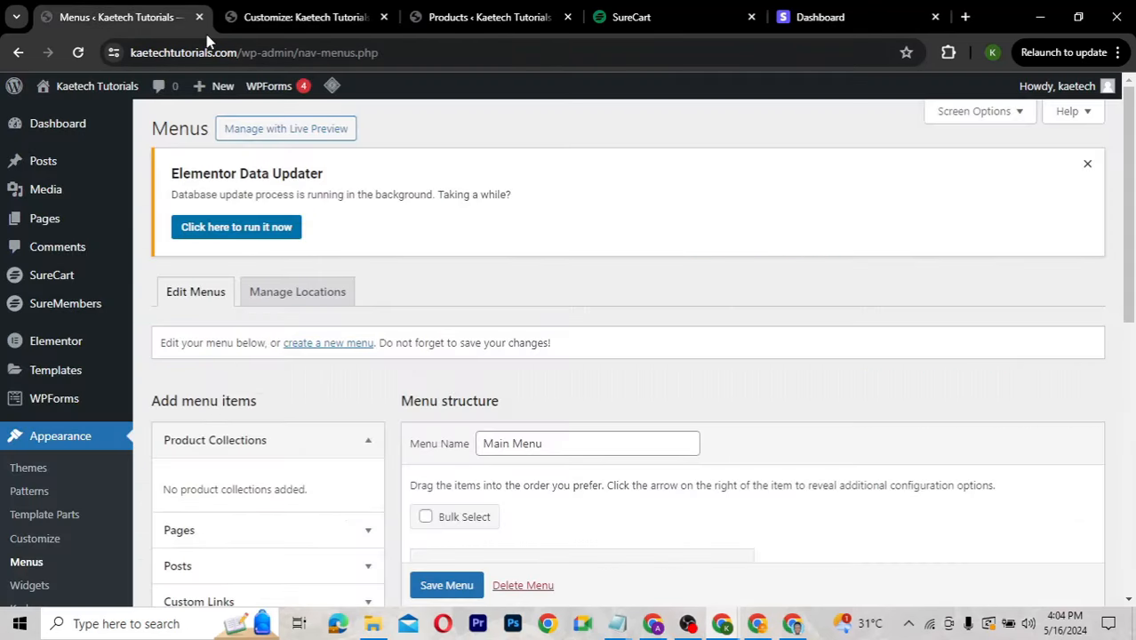
Go from the live site to the admin's All Pages list.
left_click(418, 11)
mouse_move(89, 93)
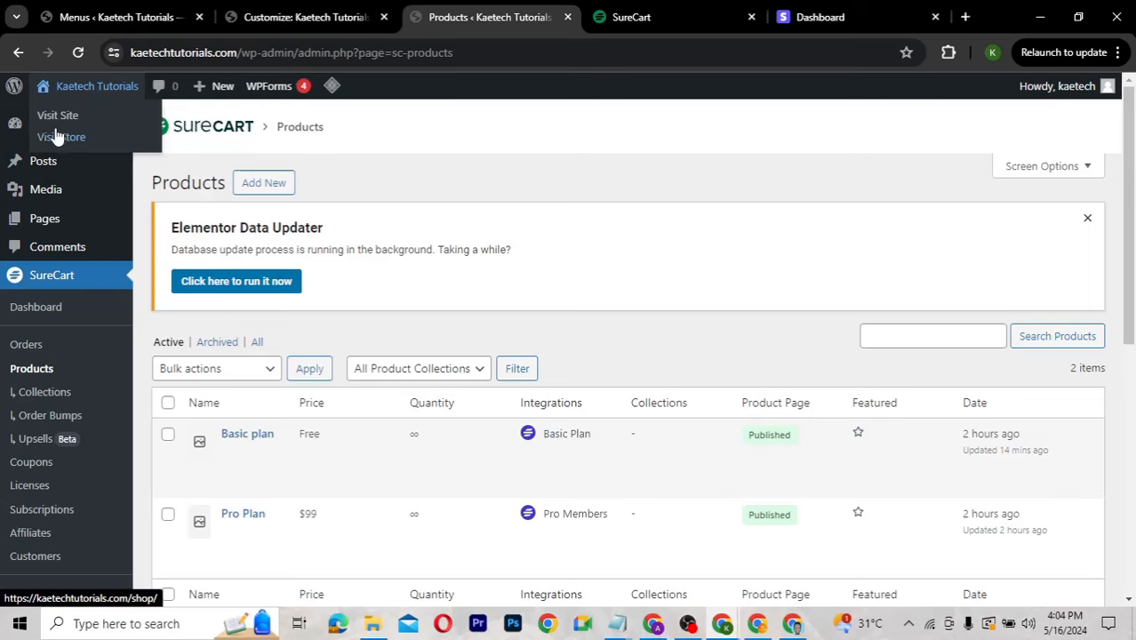
left_click(59, 117)
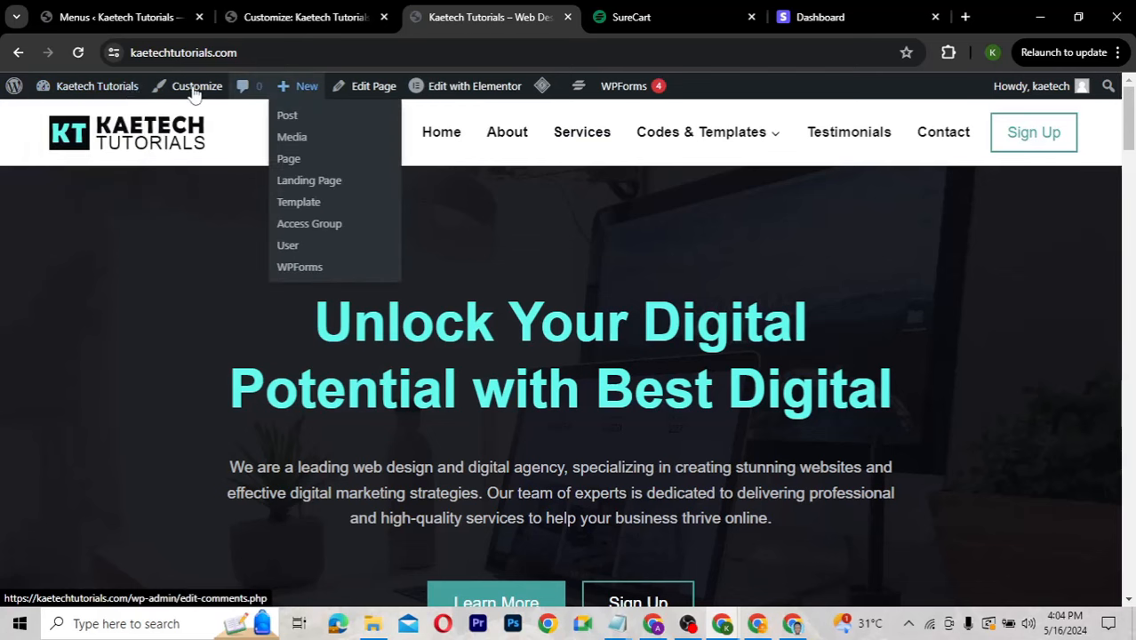
left_click(81, 116)
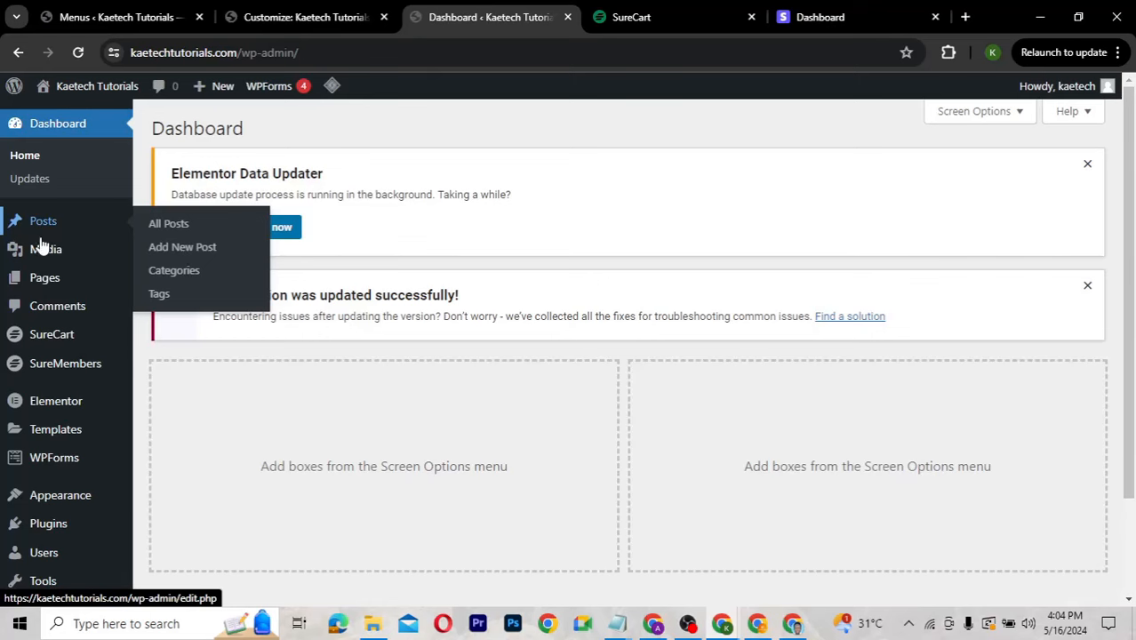
left_click(167, 280)
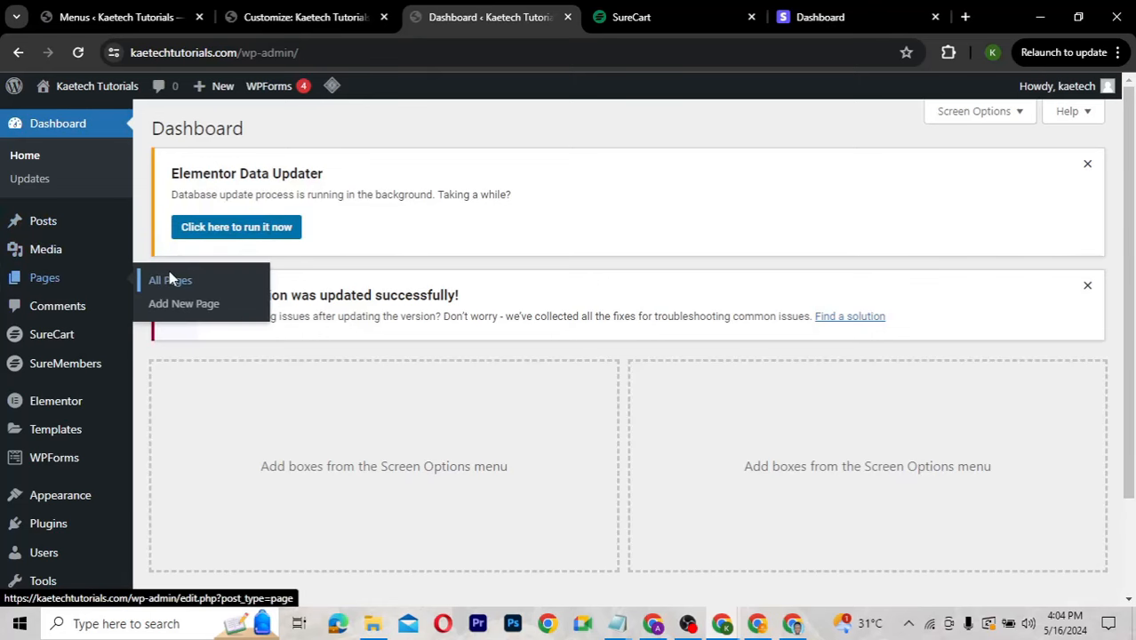
Copy the Customer Dashboard page's link address and return to the Customizer.
scroll(433, 486, "down", 1)
scroll(309, 301, "down", 2)
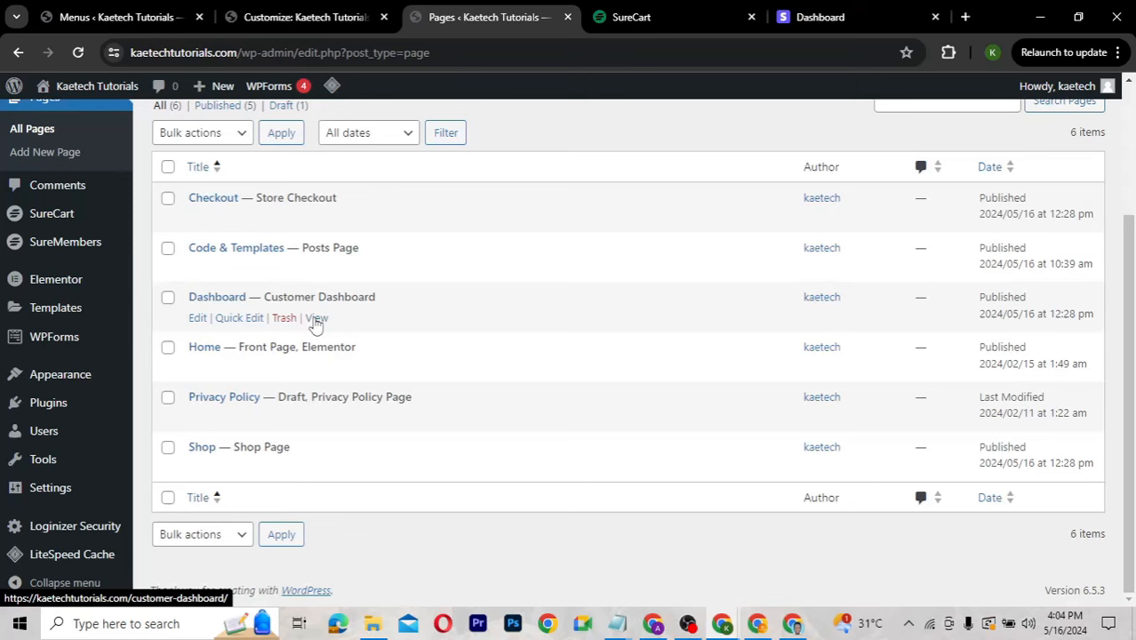
right_click(317, 322)
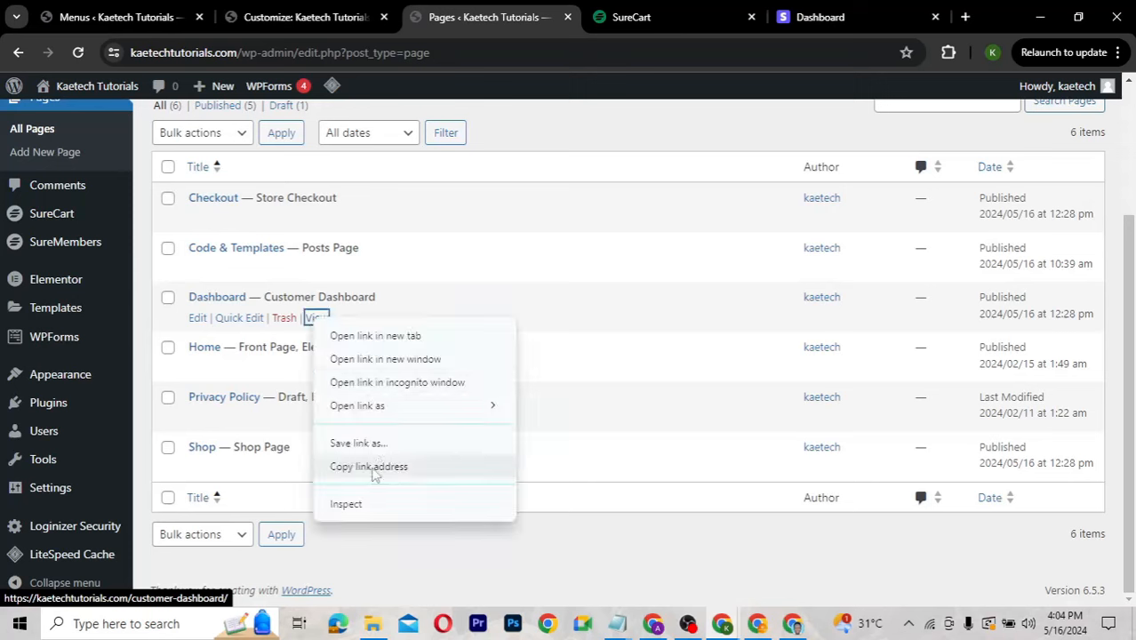
left_click(373, 468)
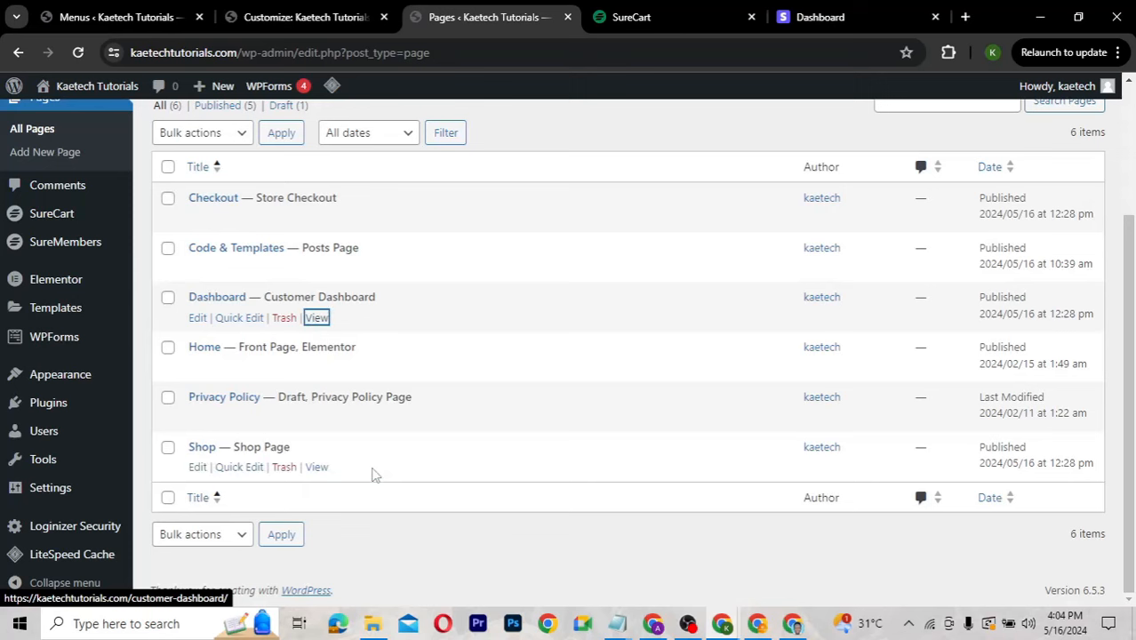
left_click(309, 18)
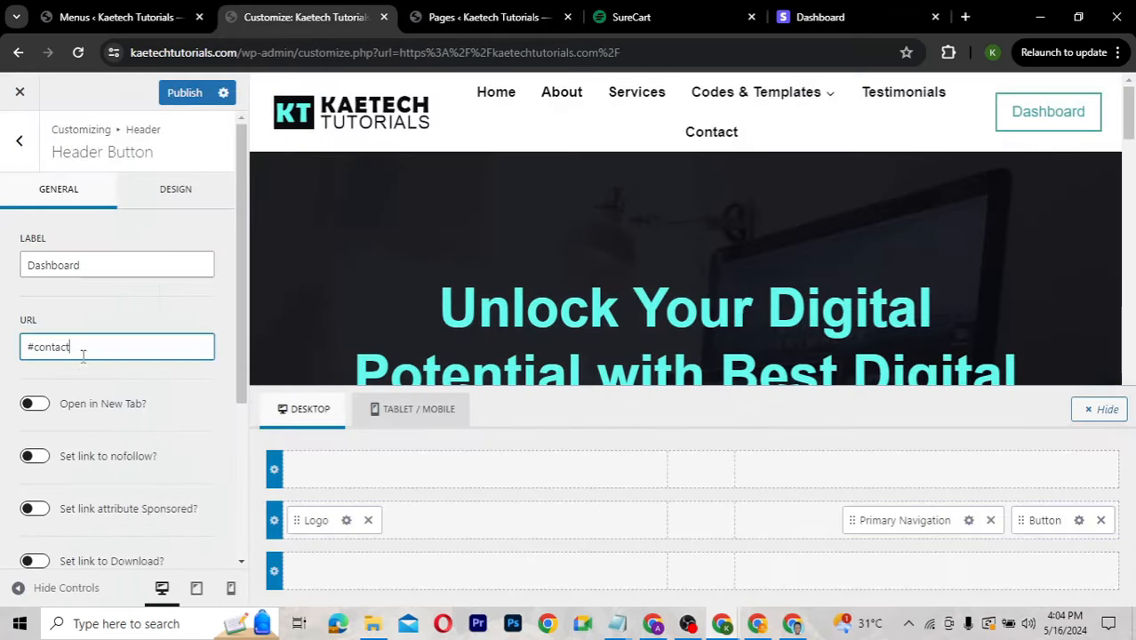
Replace the #contact link with the Dashboard page address, set visibility to Logged In Only, and publish.
left_click_drag(82, 355, 8, 347)
key("ctrl+v")
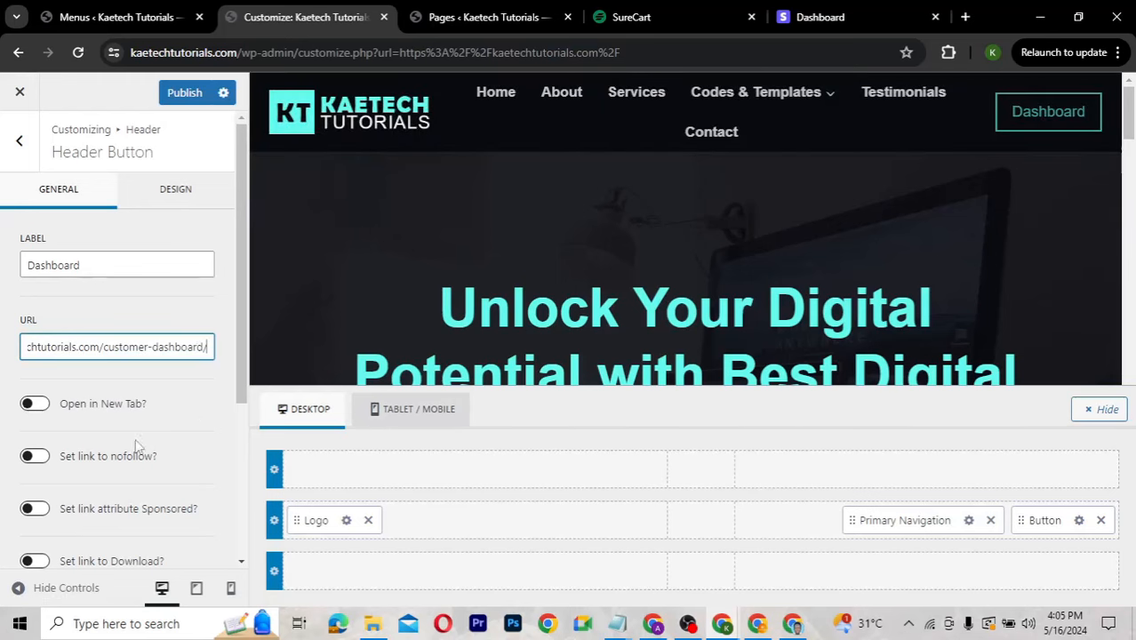
scroll(120, 454, "down", 2)
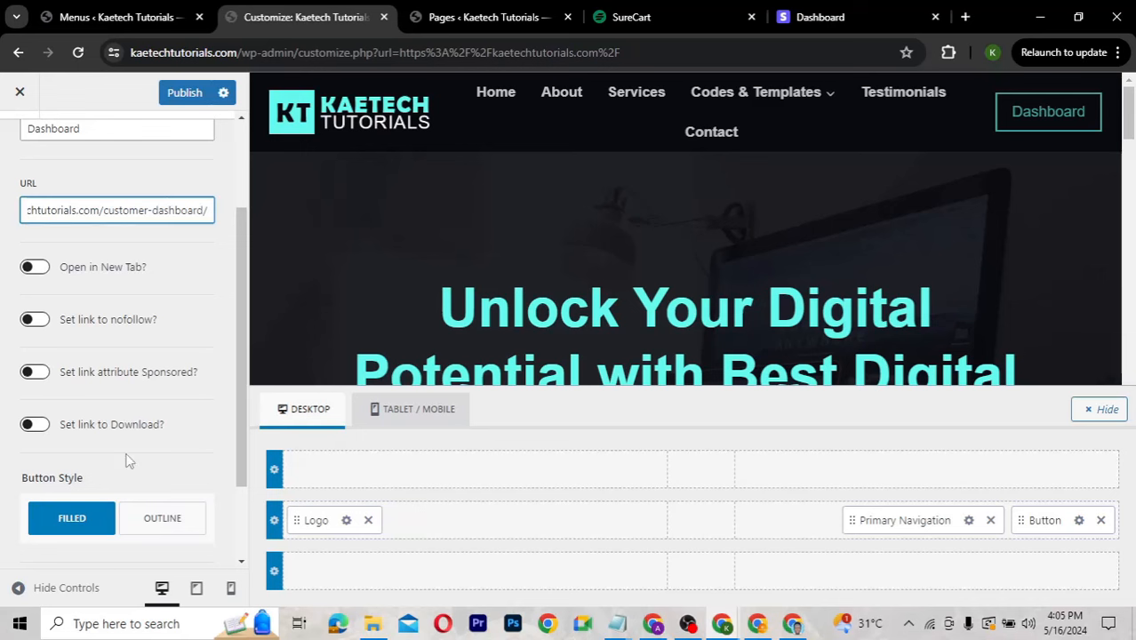
scroll(127, 461, "down", 2)
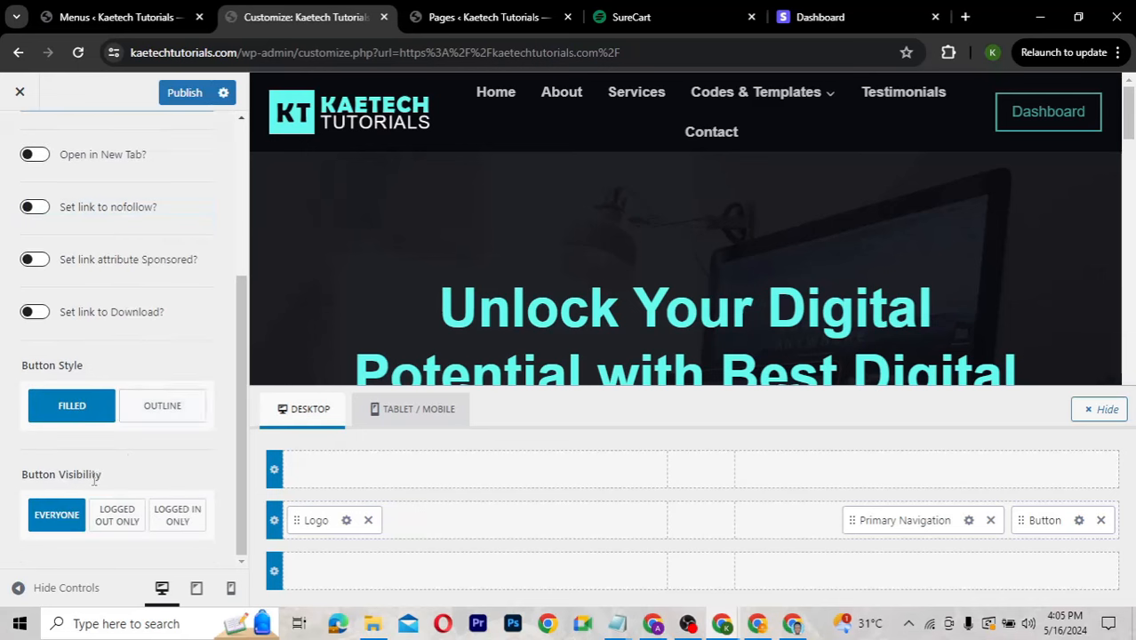
left_click(178, 519)
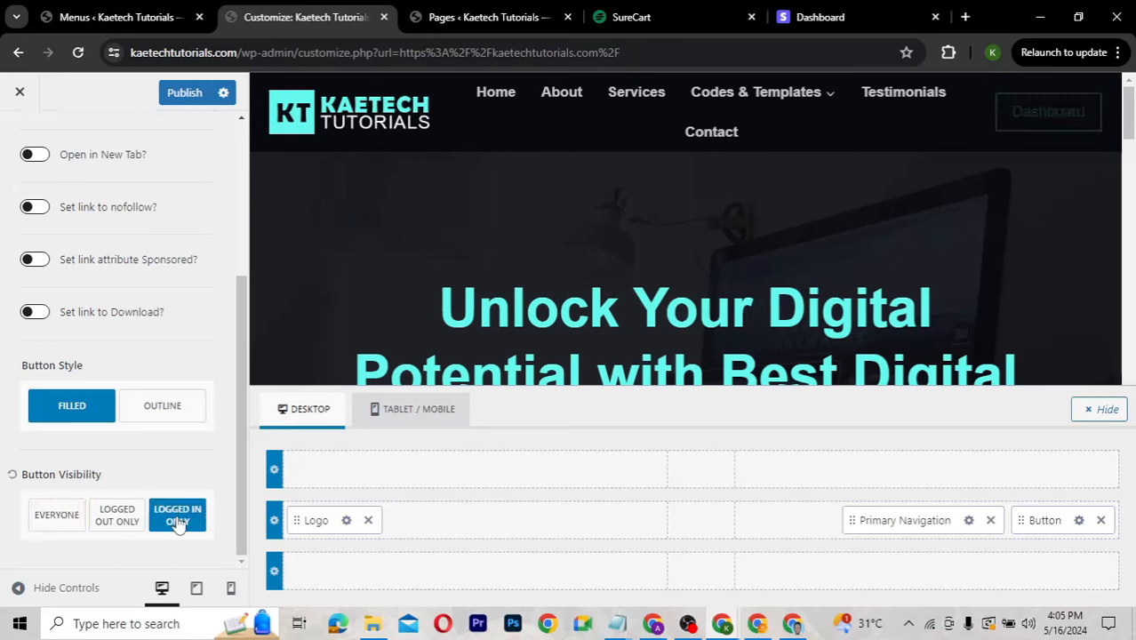
left_click(182, 95)
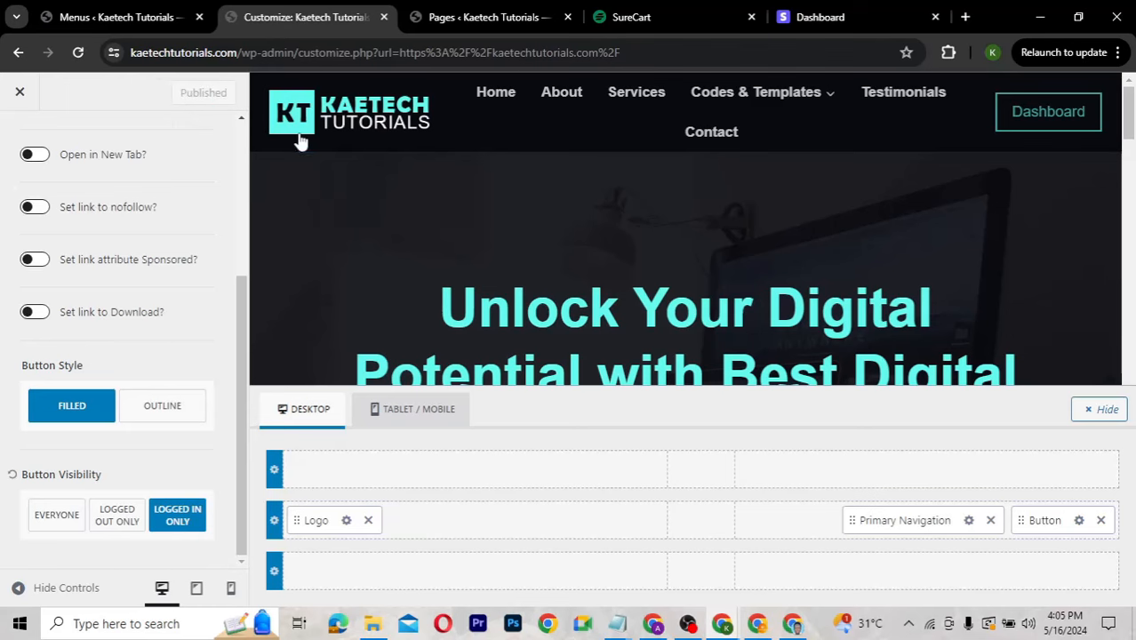
left_click(156, 22)
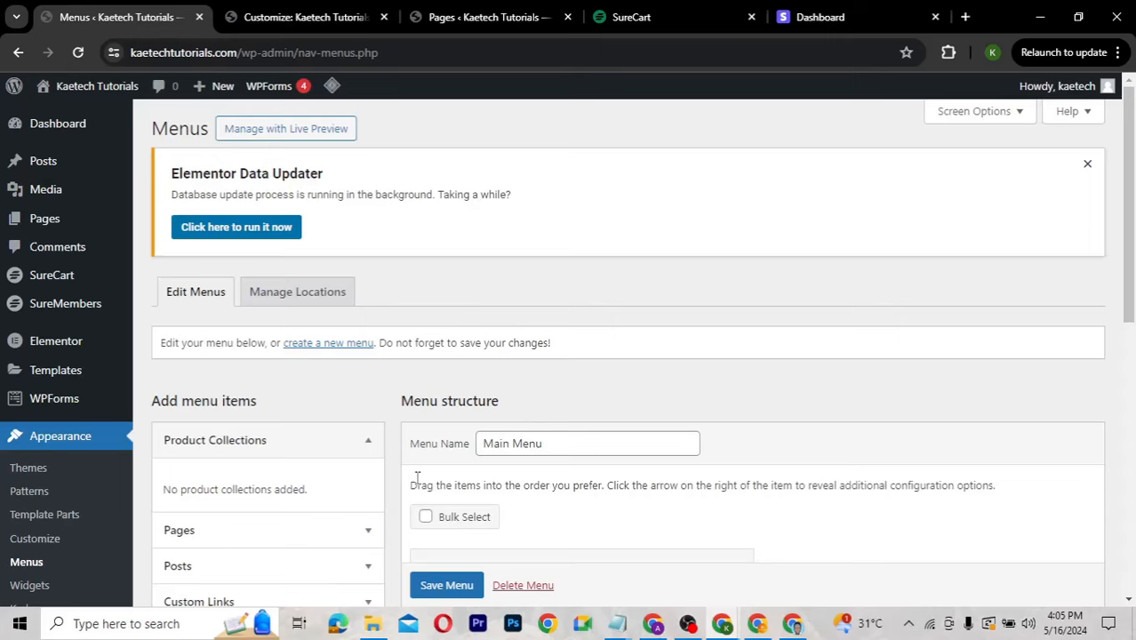
Add the Dashboard page from the Pages list to the Main Menu.
scroll(417, 481, "down", 4)
scroll(417, 483, "up", 1)
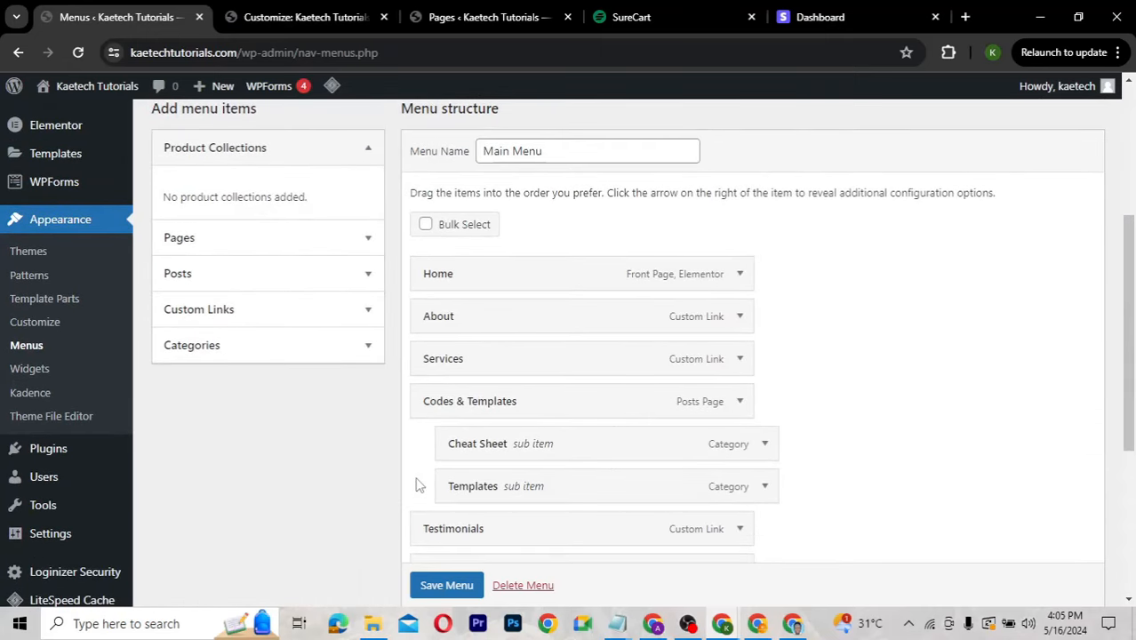
scroll(418, 485, "down", 1)
scroll(418, 484, "up", 1)
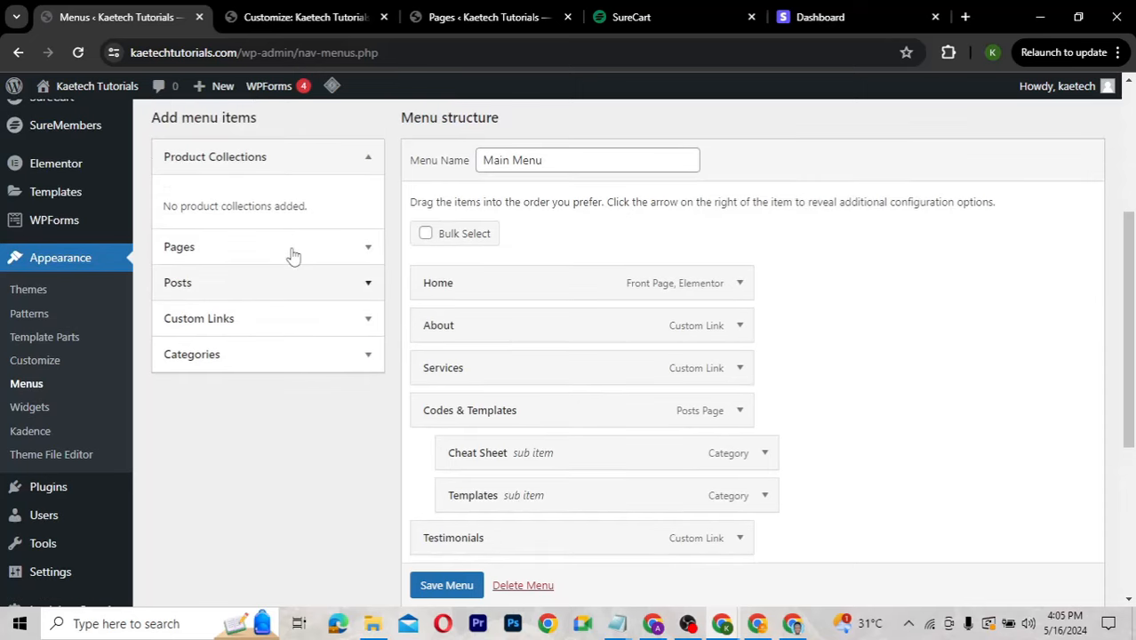
left_click(293, 253)
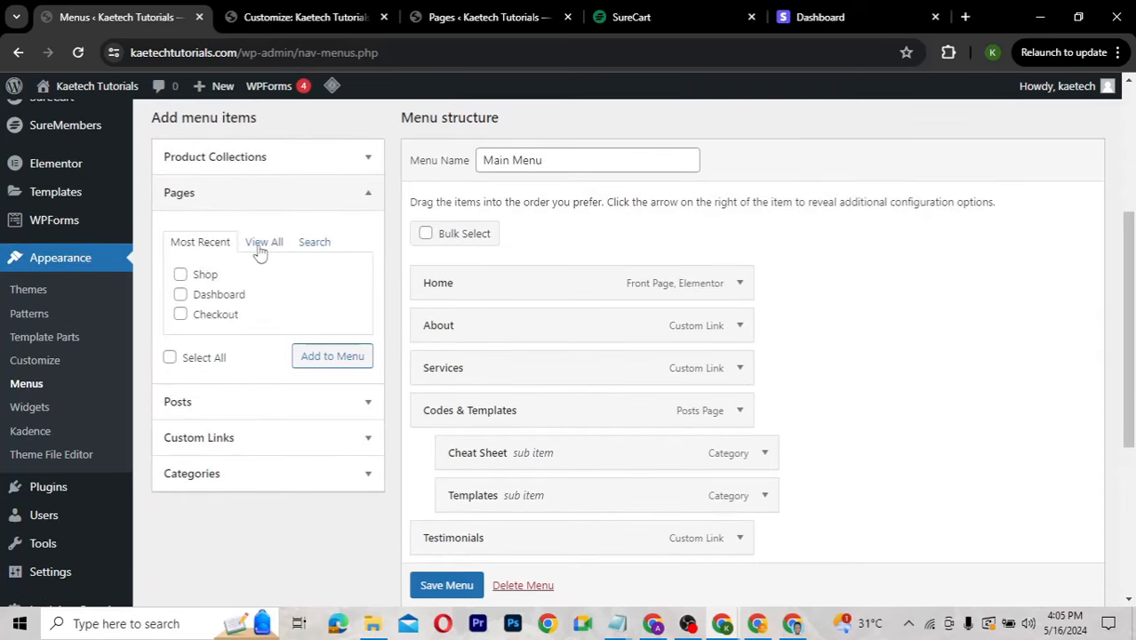
left_click(180, 294)
left_click(330, 358)
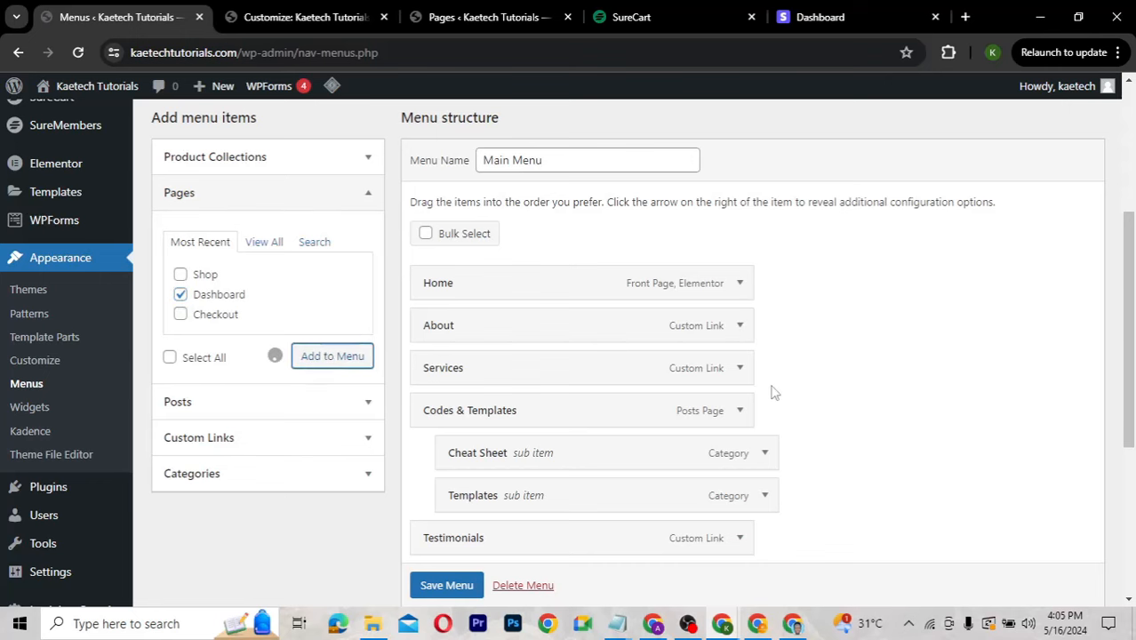
Change the new menu item's Navigation Label to 'Become a Member'.
scroll(850, 454, "down", 1)
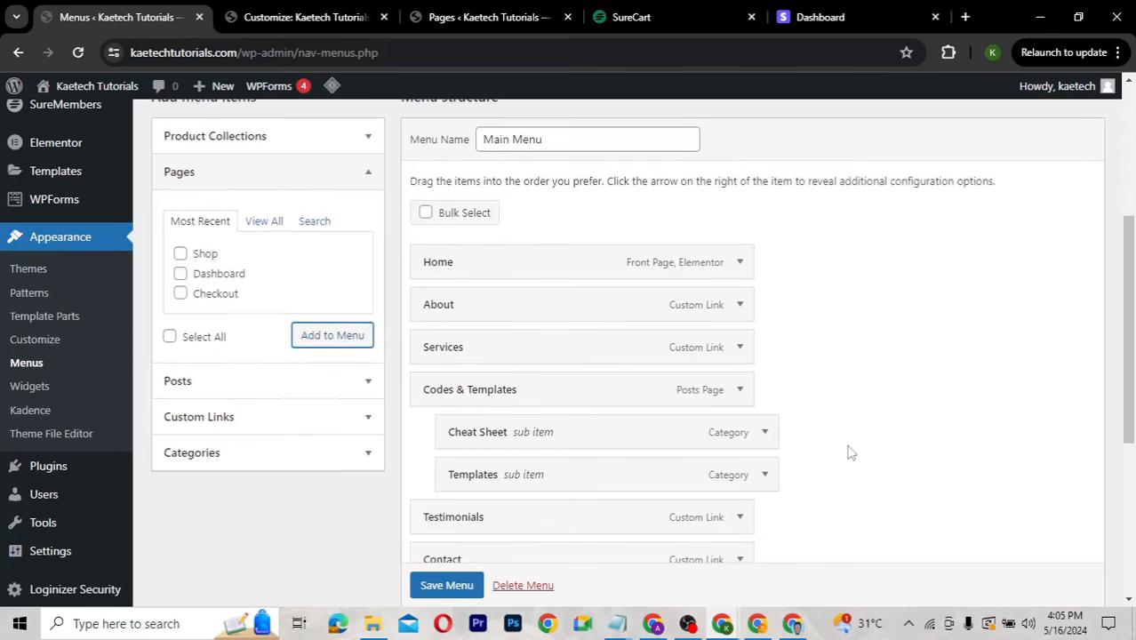
scroll(849, 454, "down", 2)
left_click(740, 388)
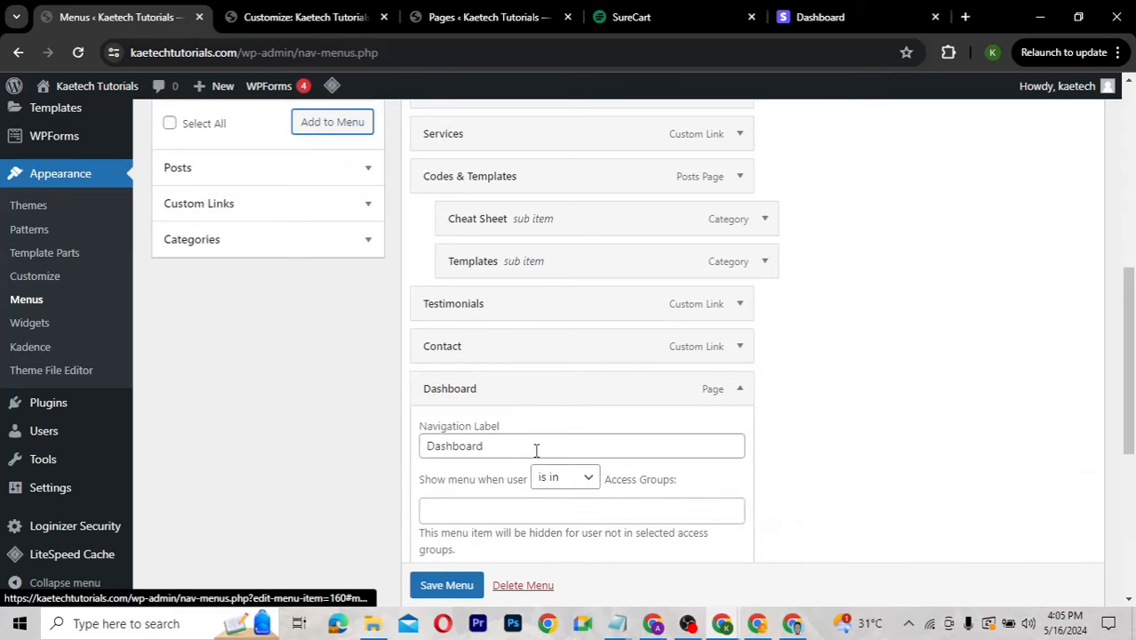
double_click(421, 452)
type("Become a Member")
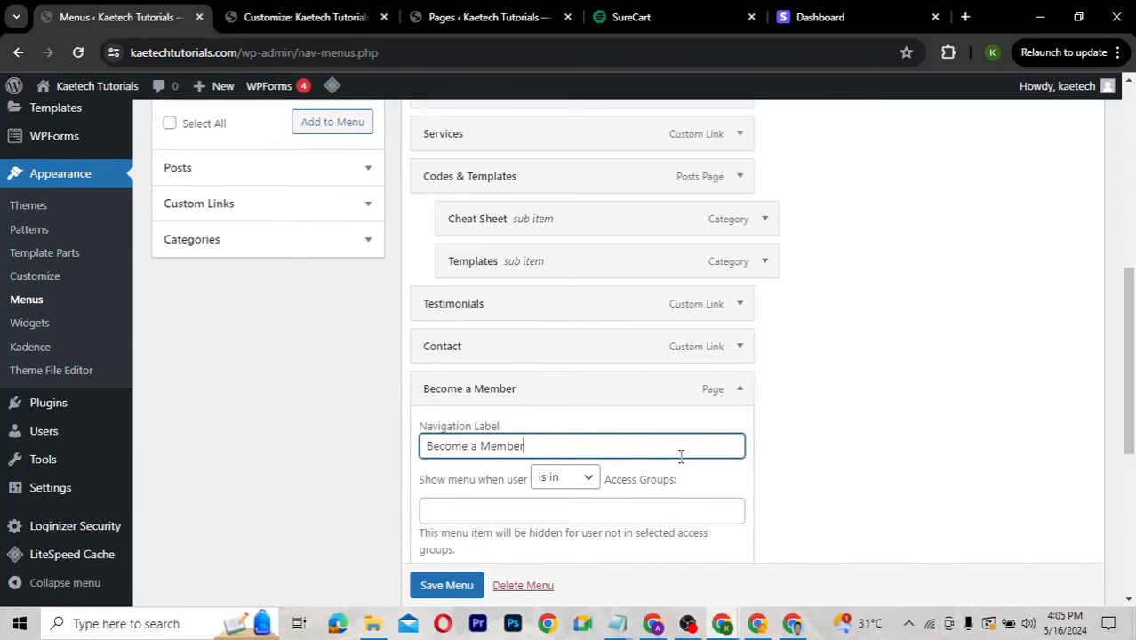
scroll(681, 456, "down", 2)
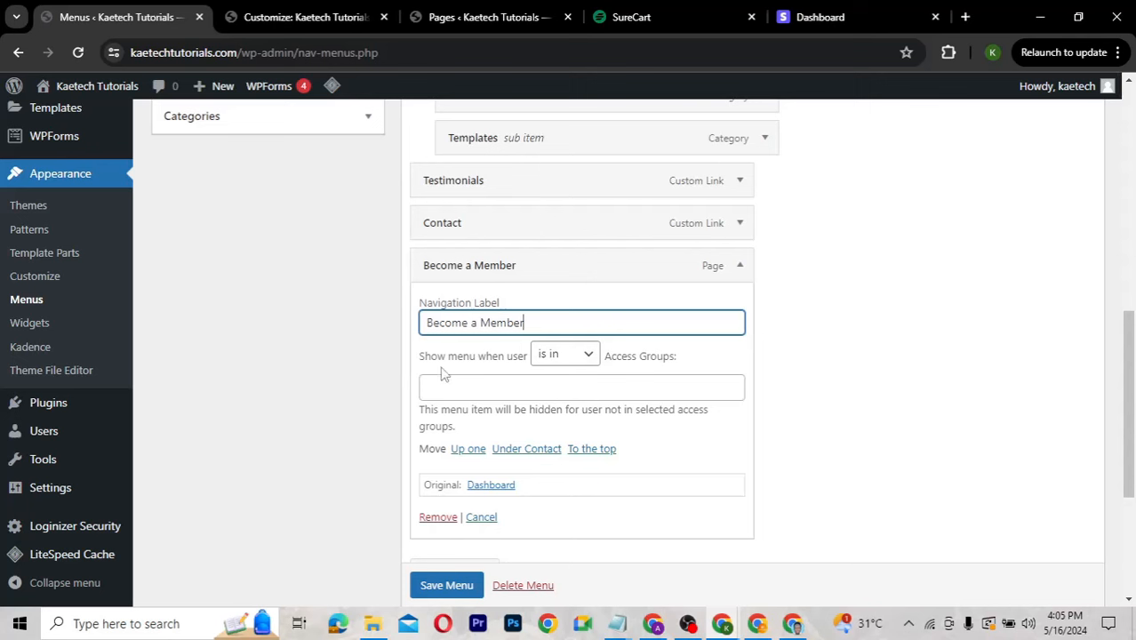
Set the item to show when user is not in Basic Plan or Pro Members, and save the menu.
left_click(576, 360)
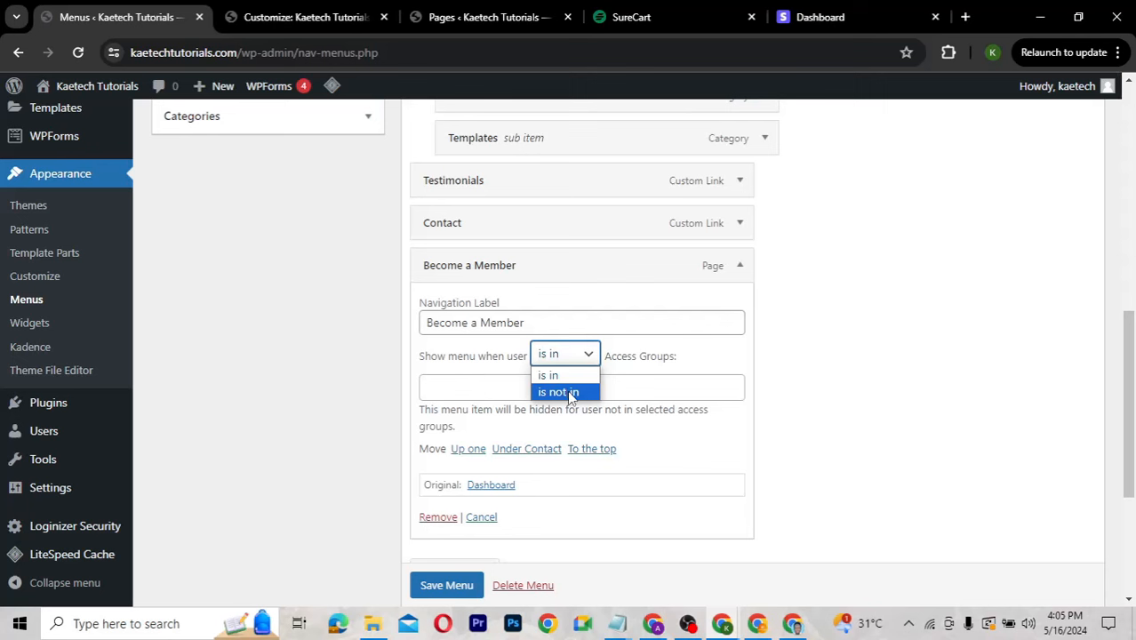
left_click(569, 393)
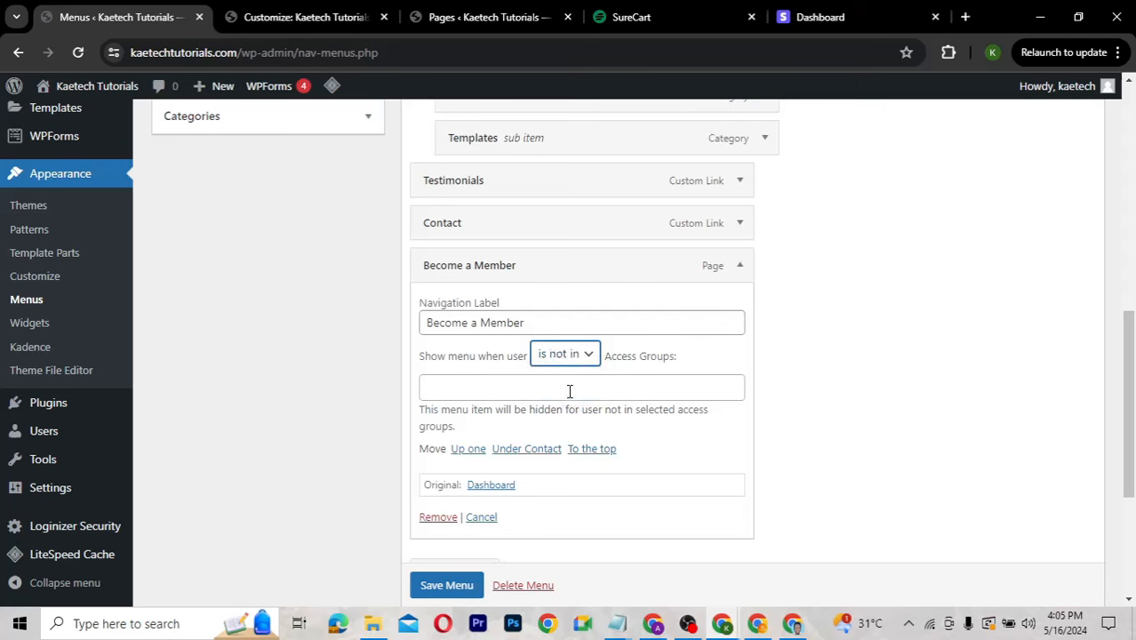
left_click(480, 384)
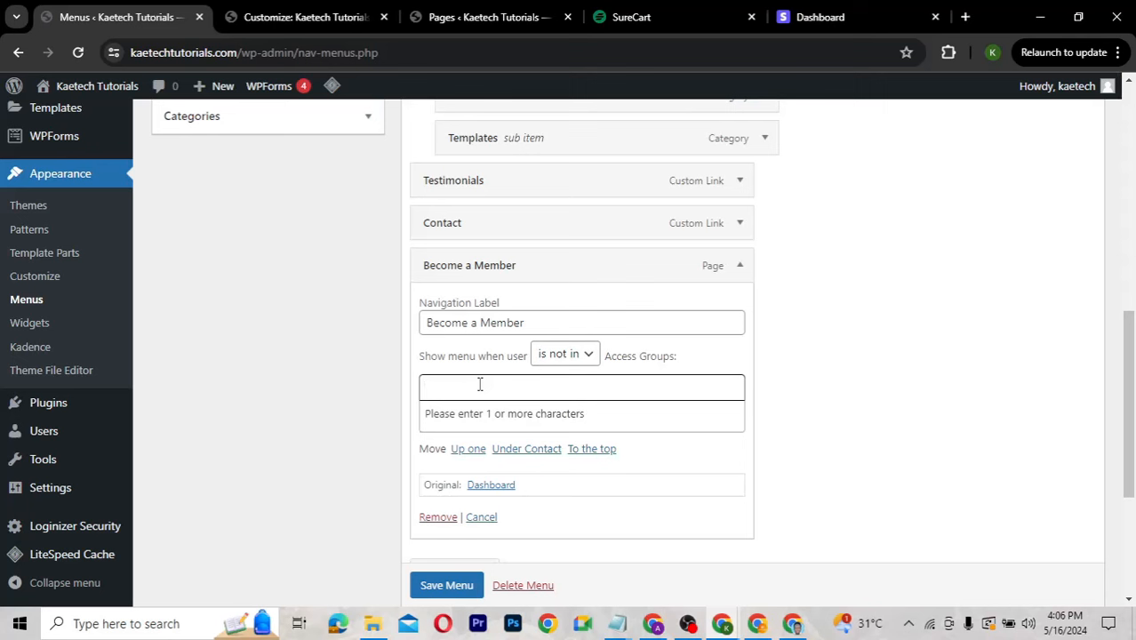
type("bas")
left_click(466, 412)
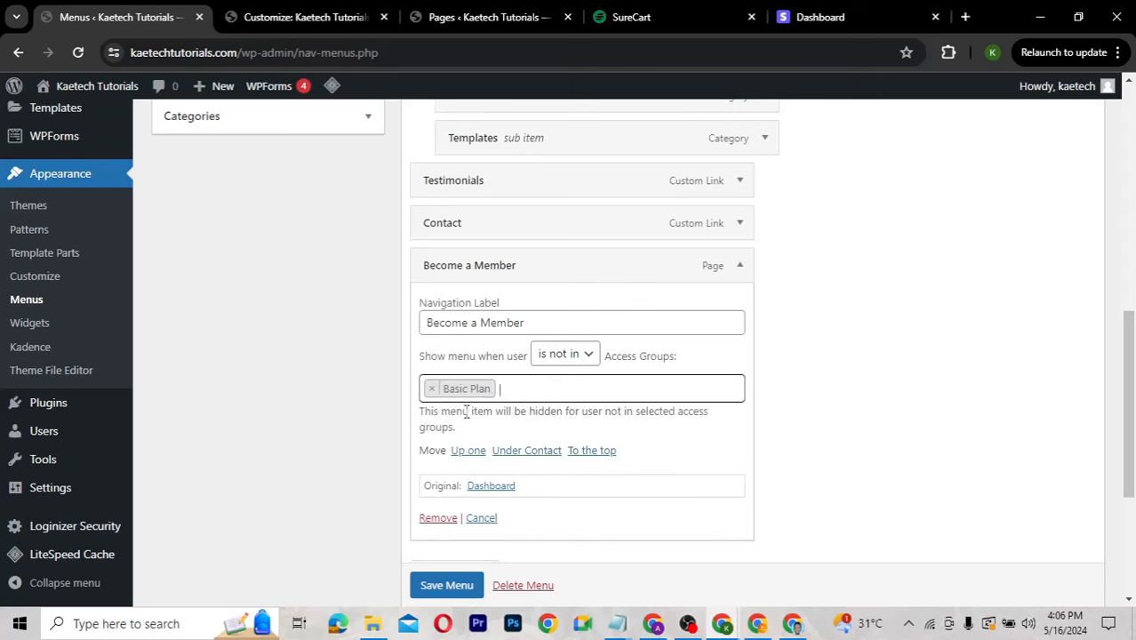
type("Pro")
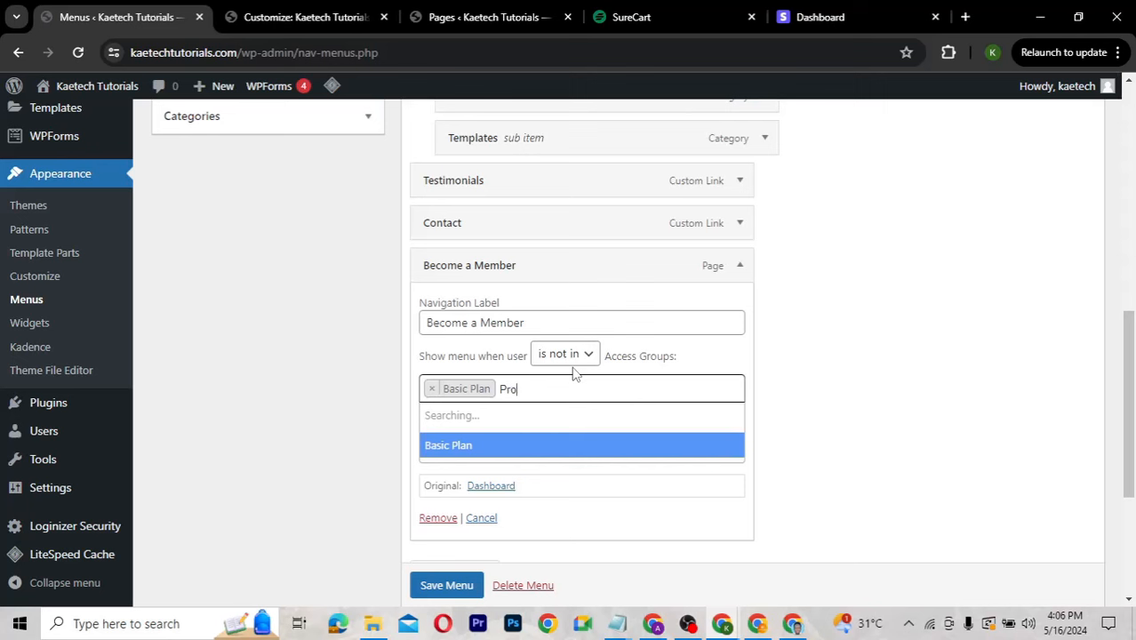
left_click(507, 411)
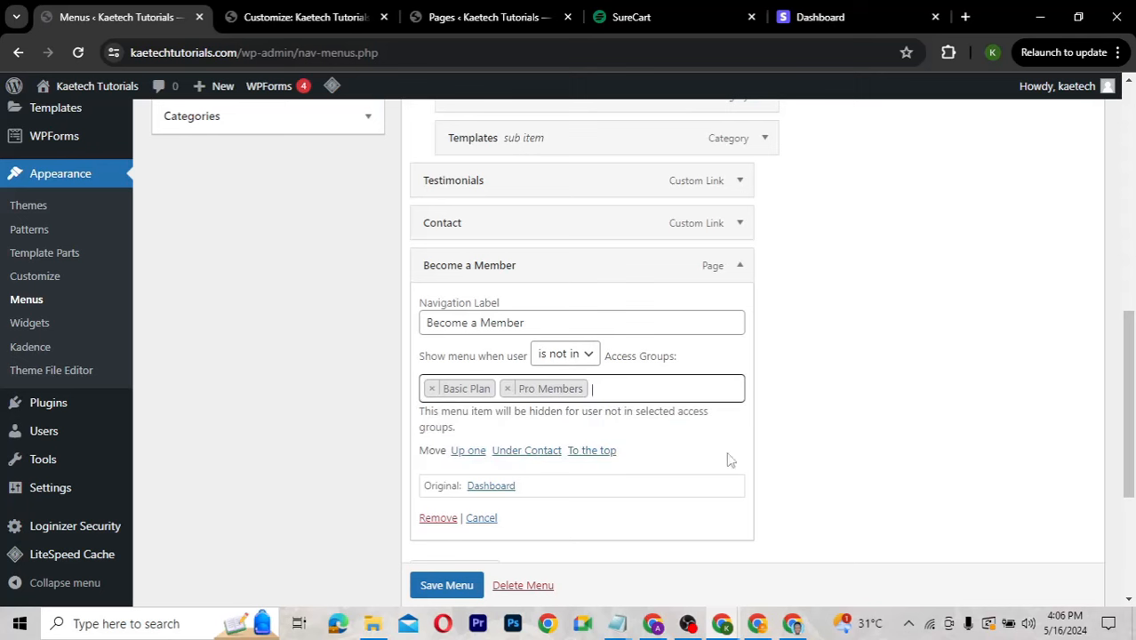
scroll(770, 396, "down", 2)
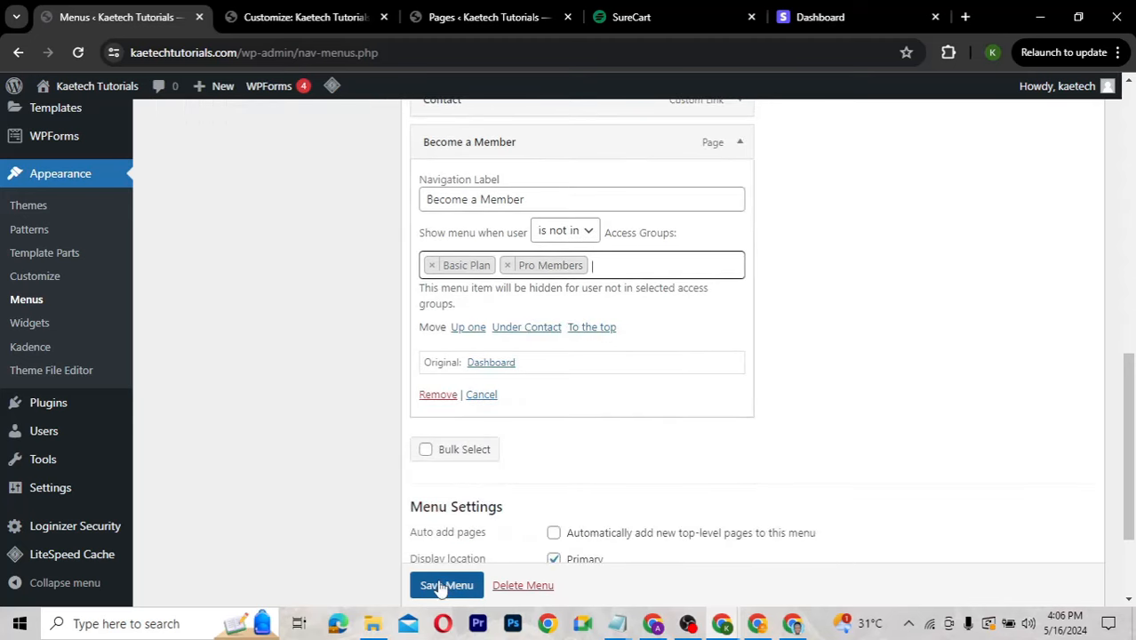
scroll(437, 582, "down", 1)
left_click(437, 584)
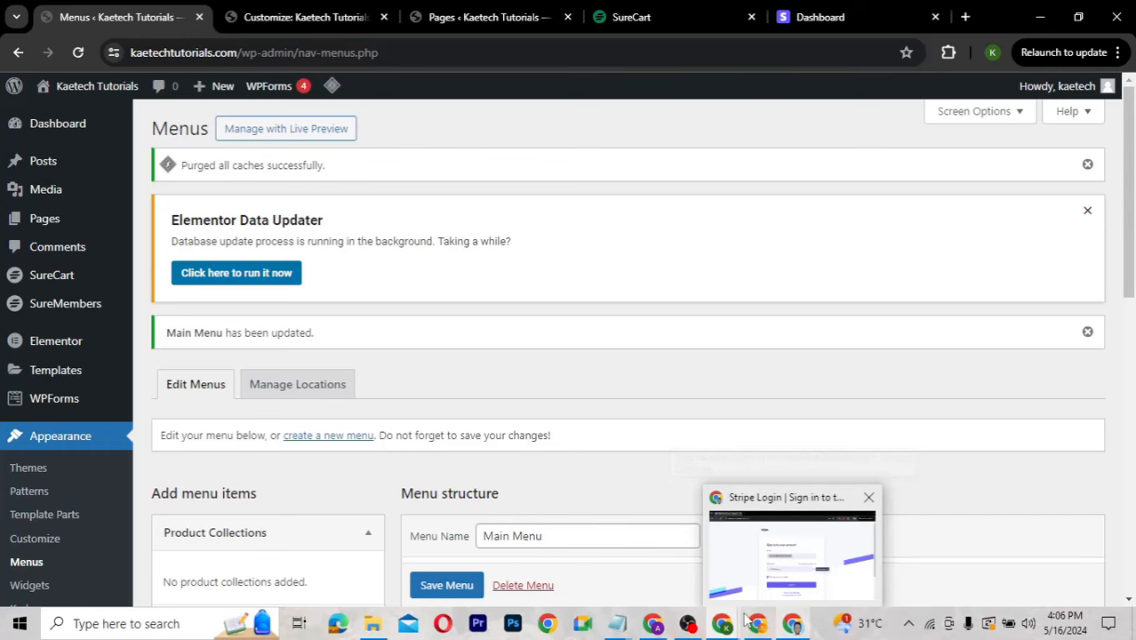
Reload the template page in the private browser window to reach the customer dashboard.
mouse_move(747, 621)
left_click(795, 546)
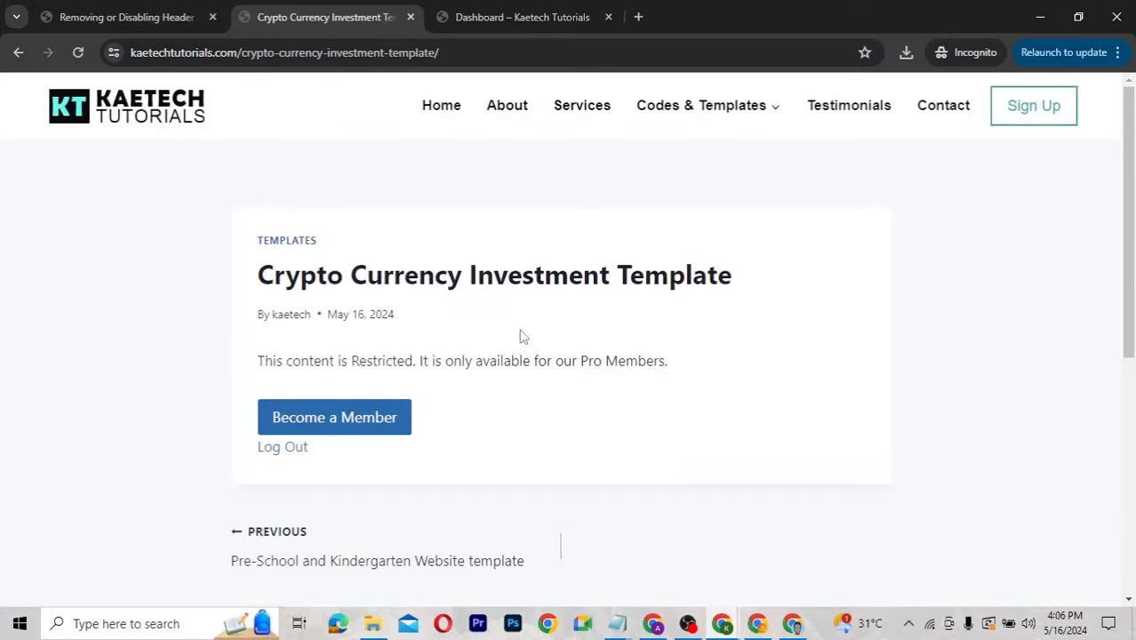
left_click(79, 51)
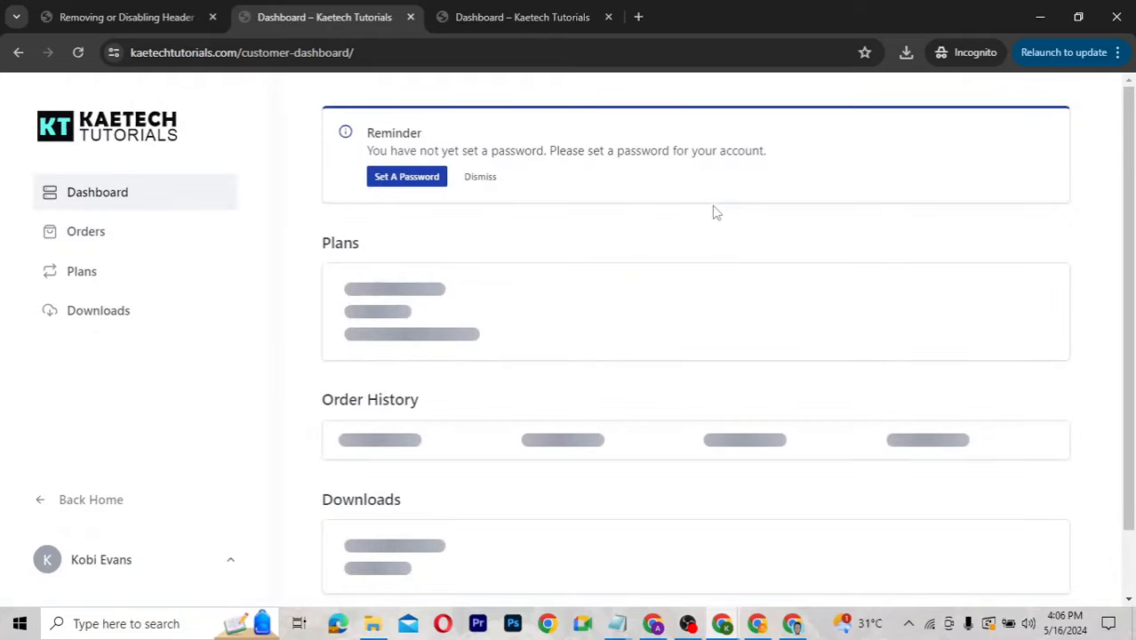
Set a new password for the customer account.
left_click(414, 177)
left_click(690, 187)
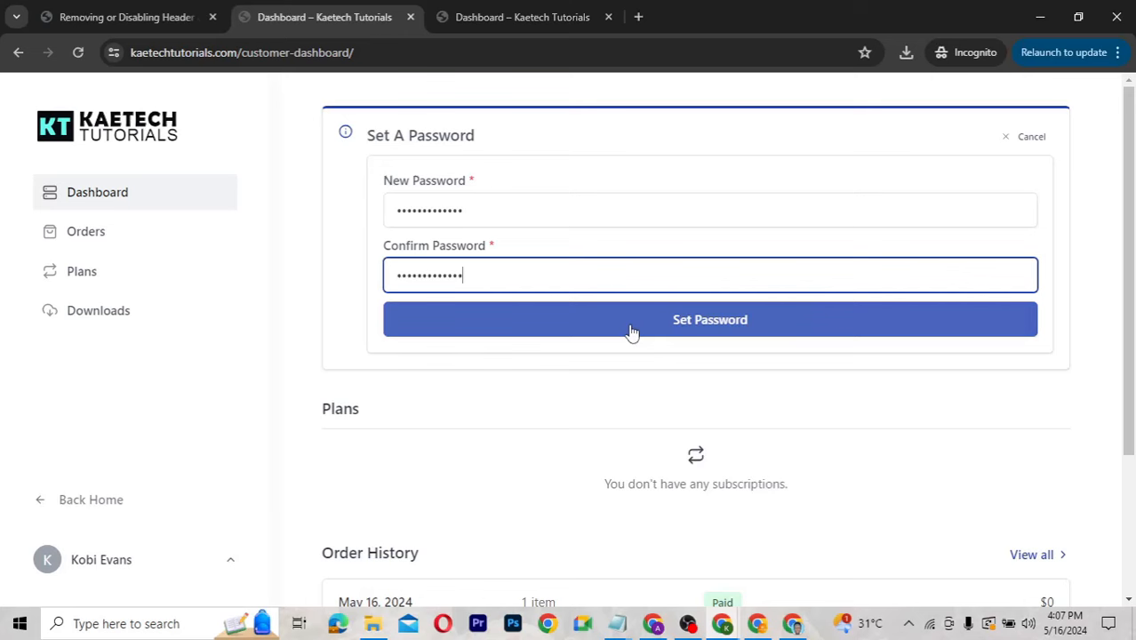
left_click(628, 323)
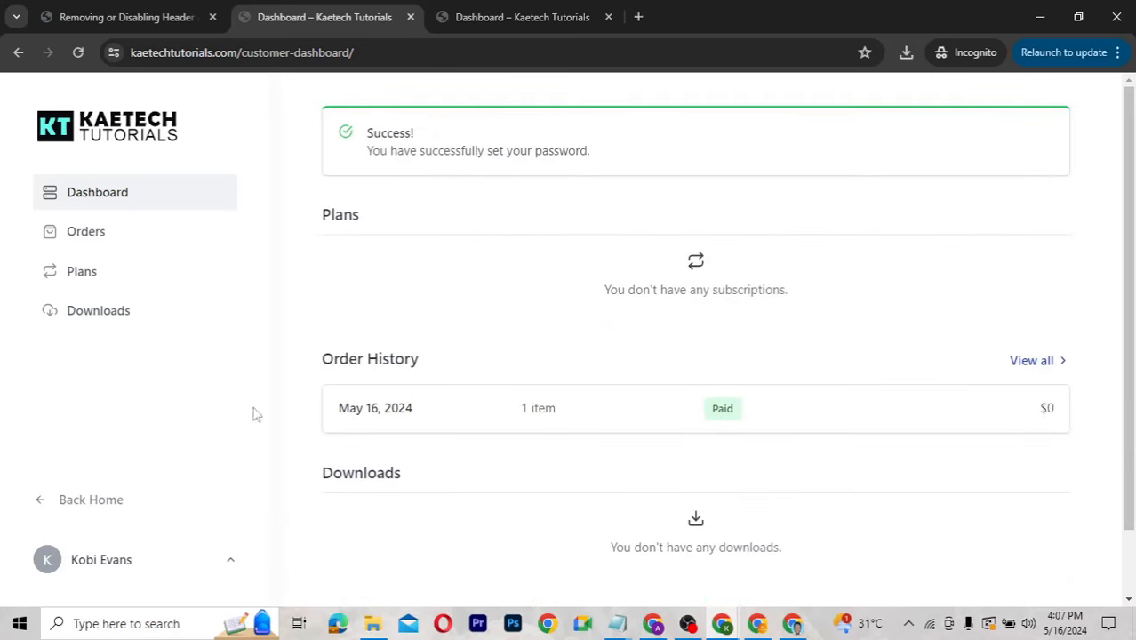
Log out of the customer account and confirm.
left_click(172, 571)
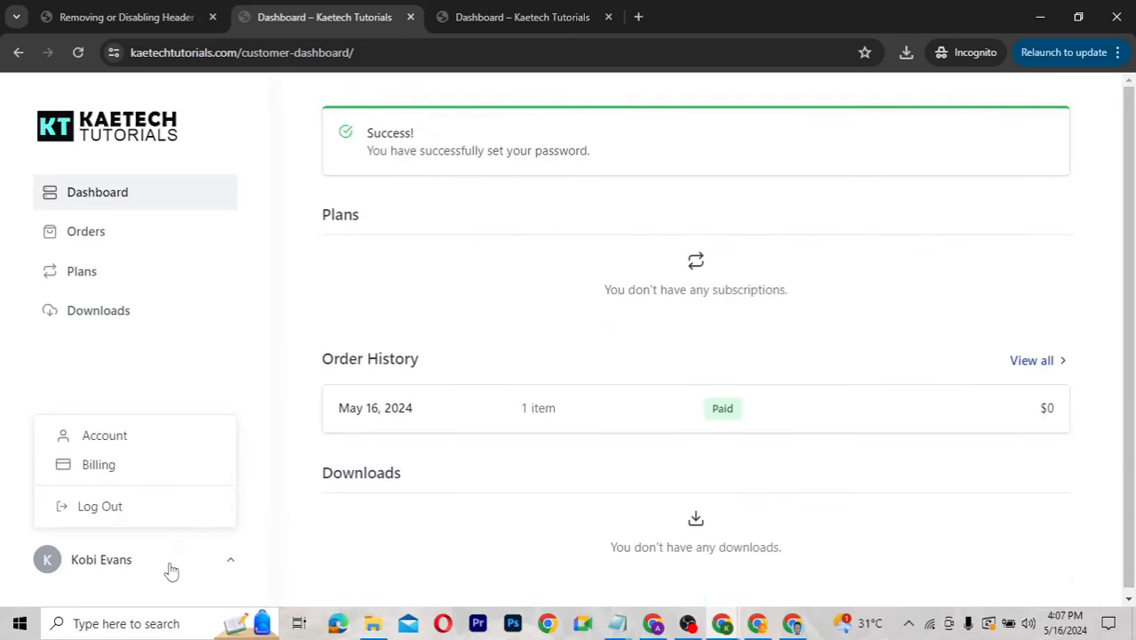
left_click(101, 507)
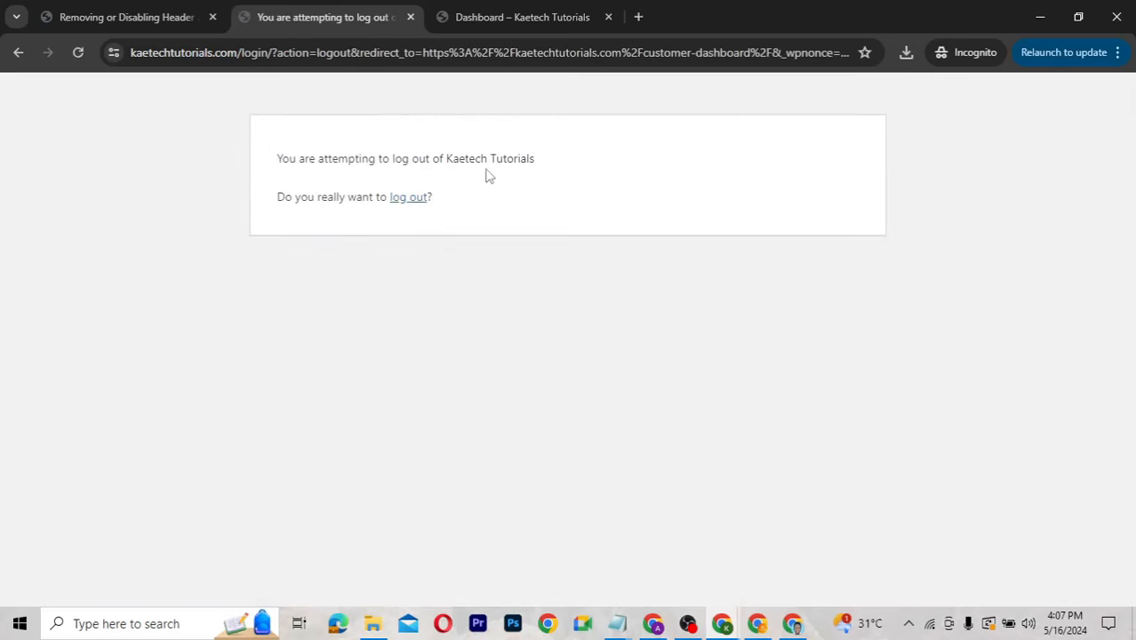
left_click(400, 202)
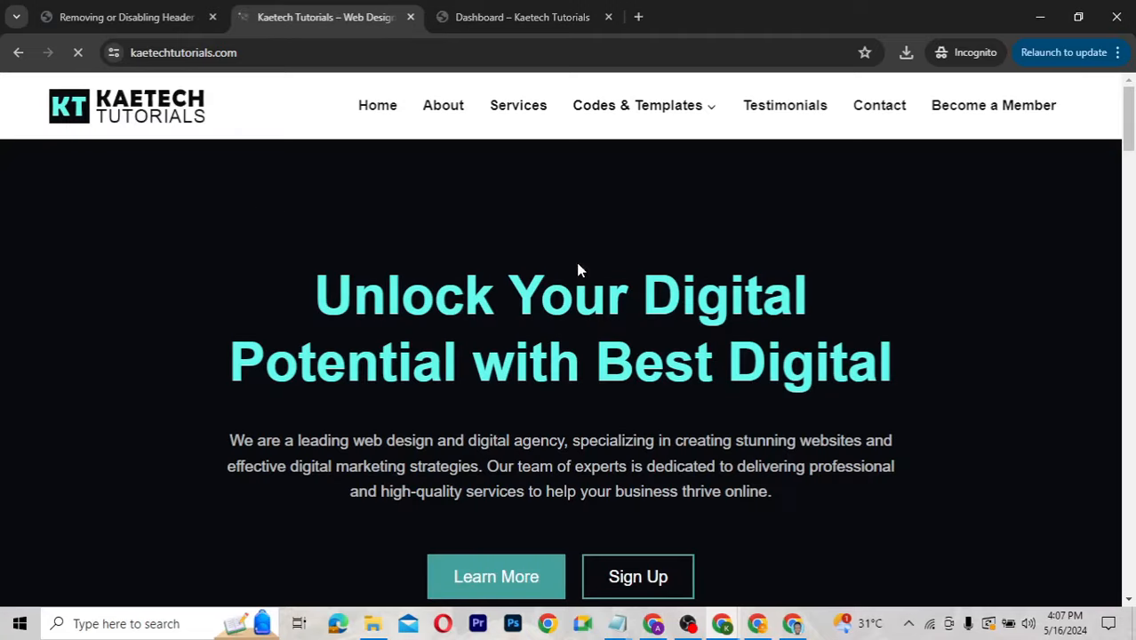